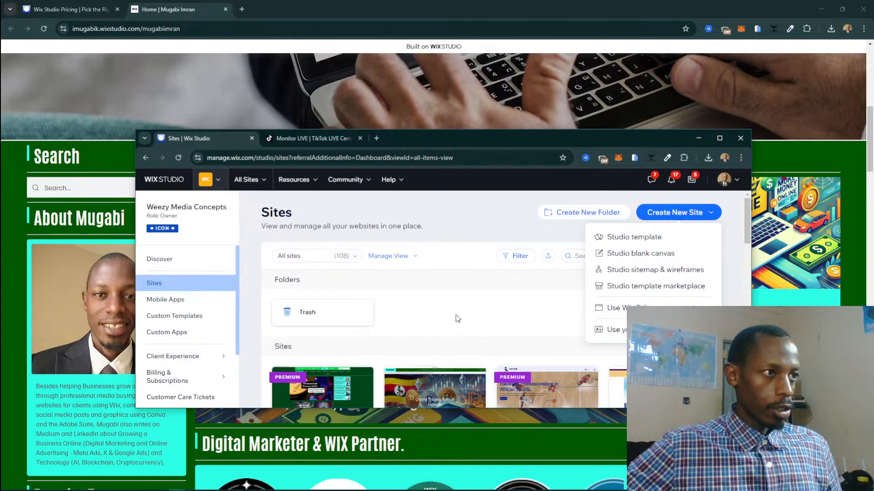
Move the Wix Studio Sites window out of the way and examine the published blog's header and hero slideshow.
{"action": "scroll", "coordinate": [55, 244], "scroll_direction": "up", "scroll_amount": 5}
{"action": "scroll", "coordinate": [54, 241], "scroll_direction": "up", "scroll_amount": 4}
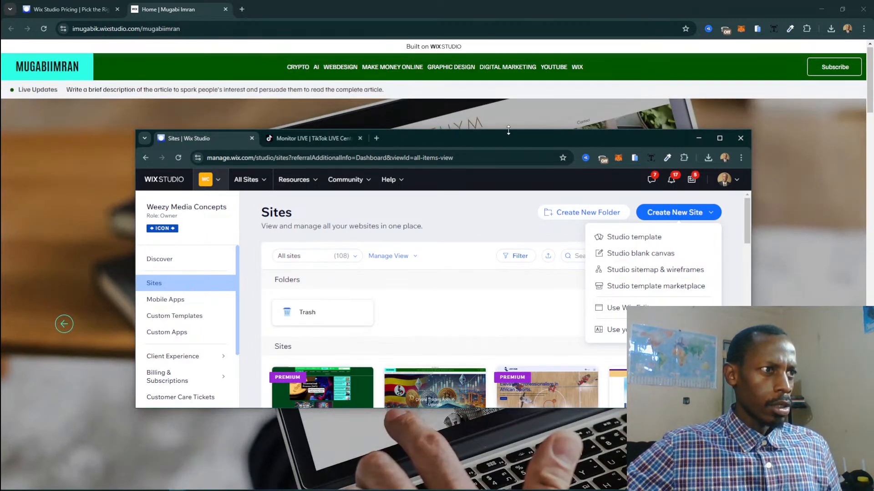
{"action": "left_click_drag", "start_coordinate": [569, 138], "coordinate": [565, 374]}
{"action": "scroll", "coordinate": [604, 257], "scroll_direction": "down", "scroll_amount": 4}
{"action": "scroll", "coordinate": [605, 257], "scroll_direction": "up", "scroll_amount": 4}
{"action": "scroll", "coordinate": [704, 276], "scroll_direction": "down", "scroll_amount": 4}
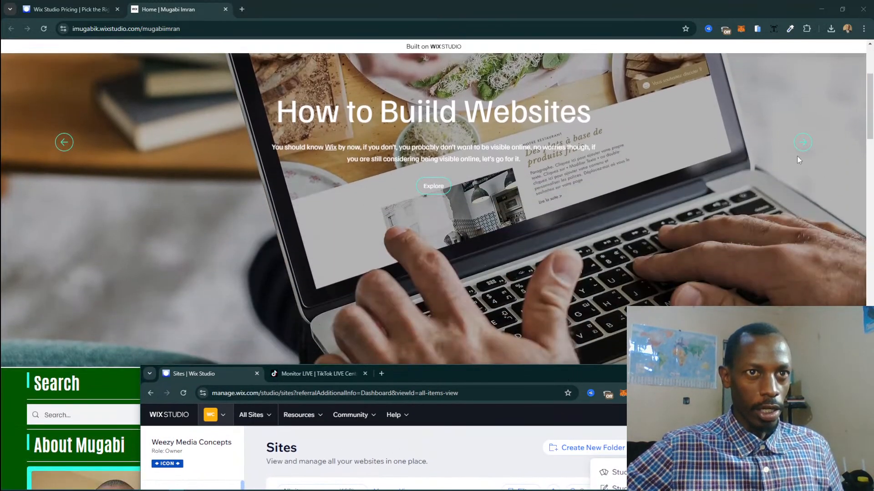
{"action": "left_click", "coordinate": [802, 143]}
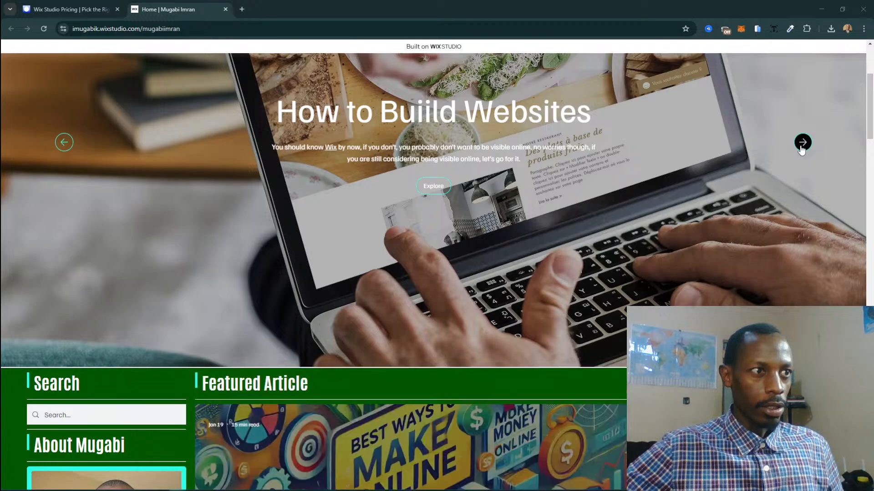
{"action": "scroll", "coordinate": [724, 181], "scroll_direction": "up", "scroll_amount": 3}
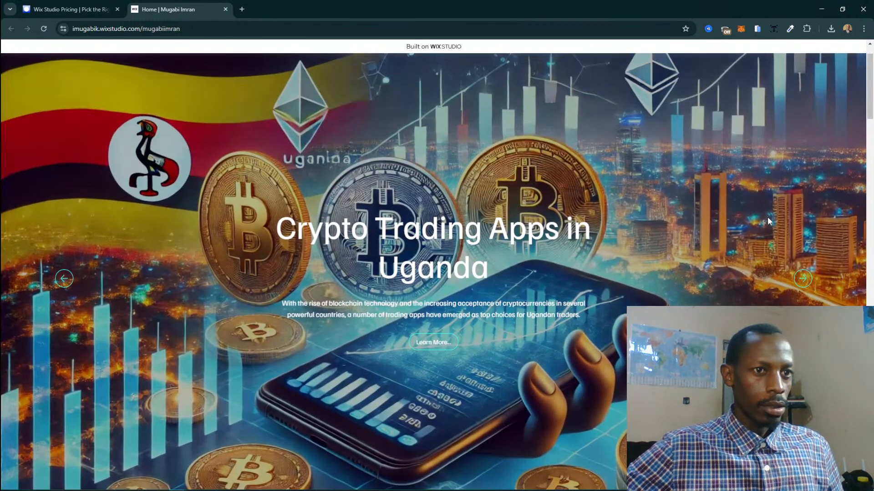
Bring the Wix Studio Sites window back to the front and place it over the middle of the blog page.
{"action": "mouse_move", "coordinate": [166, 488]}
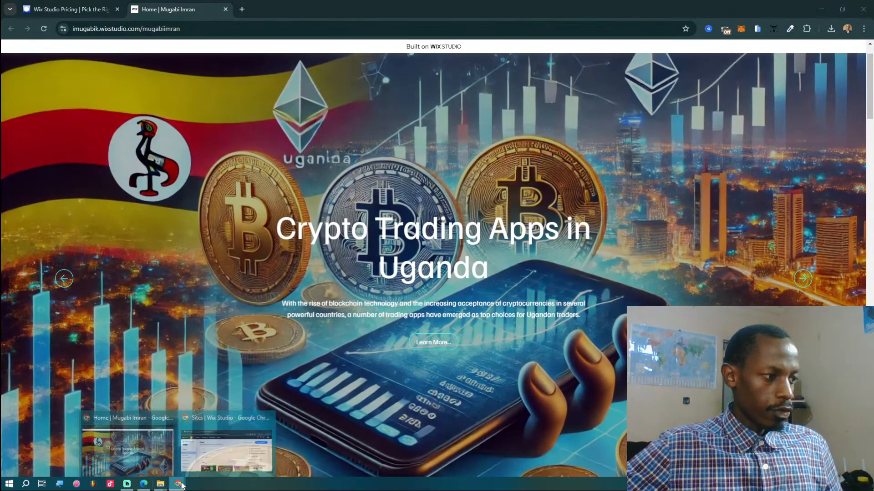
{"action": "left_click", "coordinate": [231, 449]}
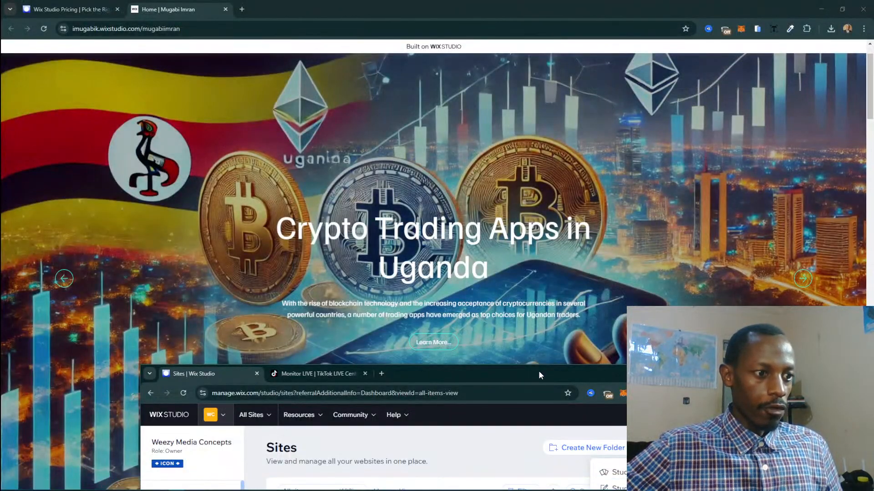
{"action": "left_click_drag", "start_coordinate": [539, 370], "coordinate": [517, 165]}
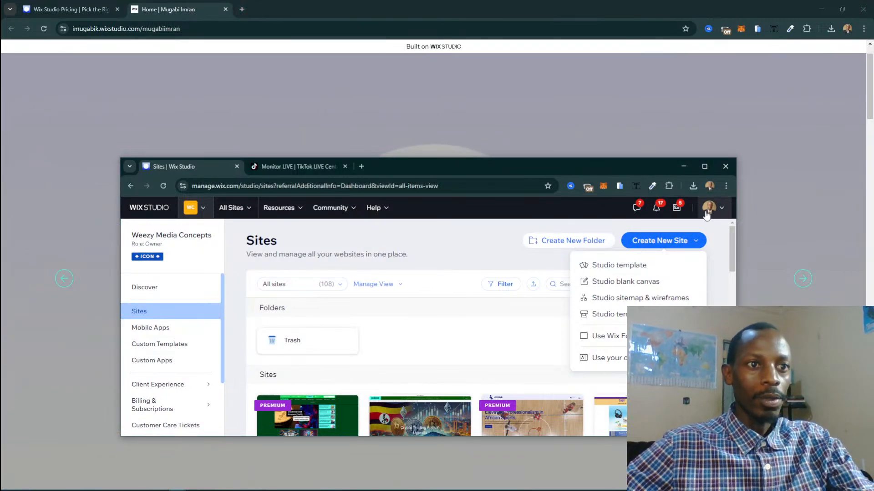
View the Wix sign-up page from wix.com in a new incognito window, and close that window.
{"action": "left_click", "coordinate": [725, 187]}
{"action": "left_click", "coordinate": [670, 230]}
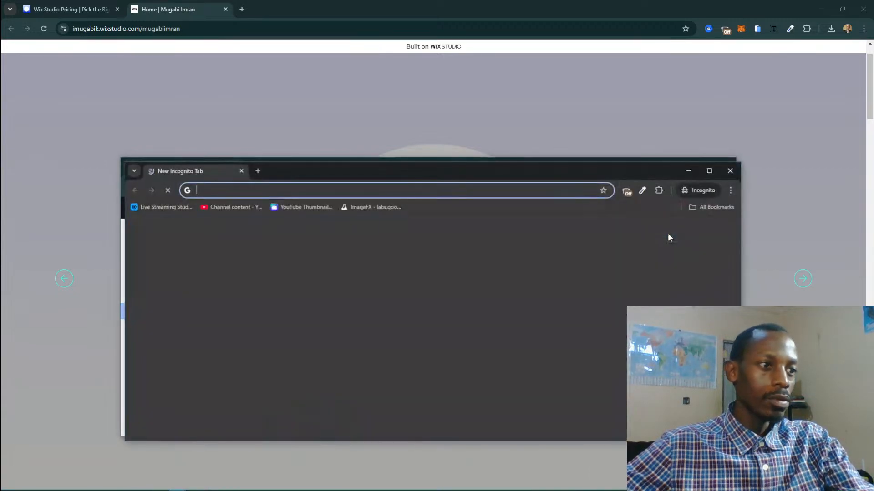
{"action": "type", "text": "wix.com"}
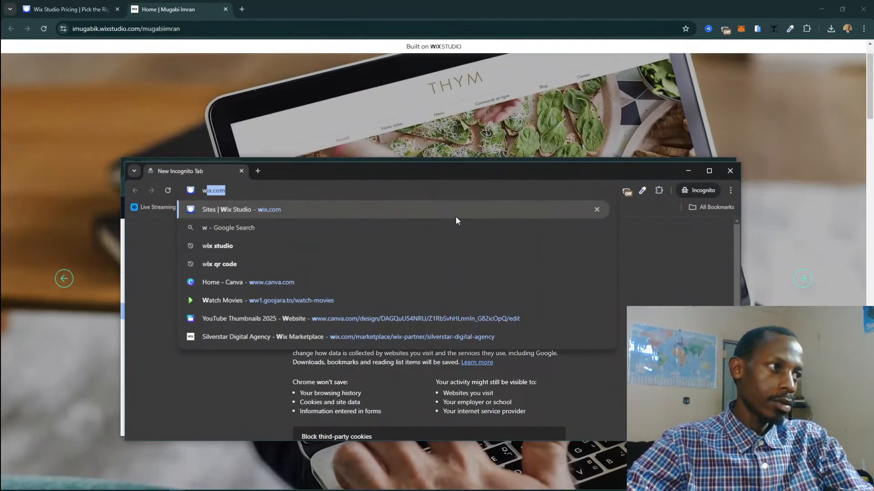
{"action": "key", "text": "Return"}
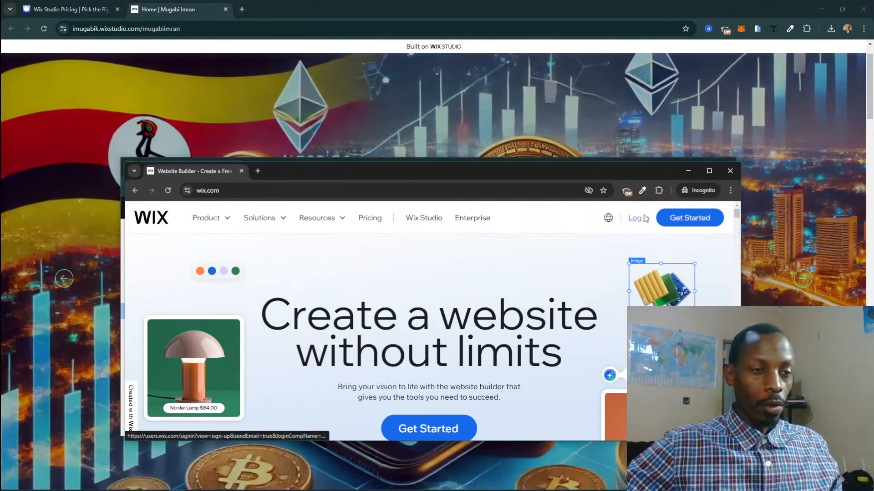
{"action": "left_click", "coordinate": [668, 220]}
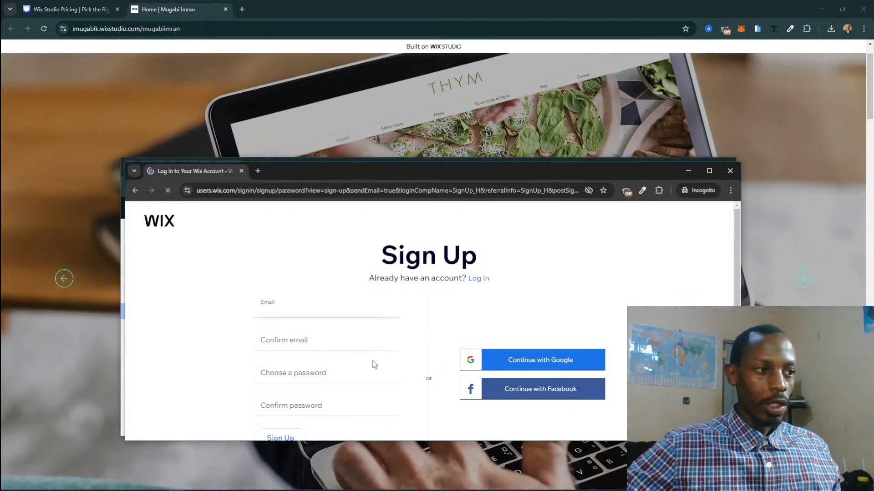
{"action": "left_click", "coordinate": [730, 171]}
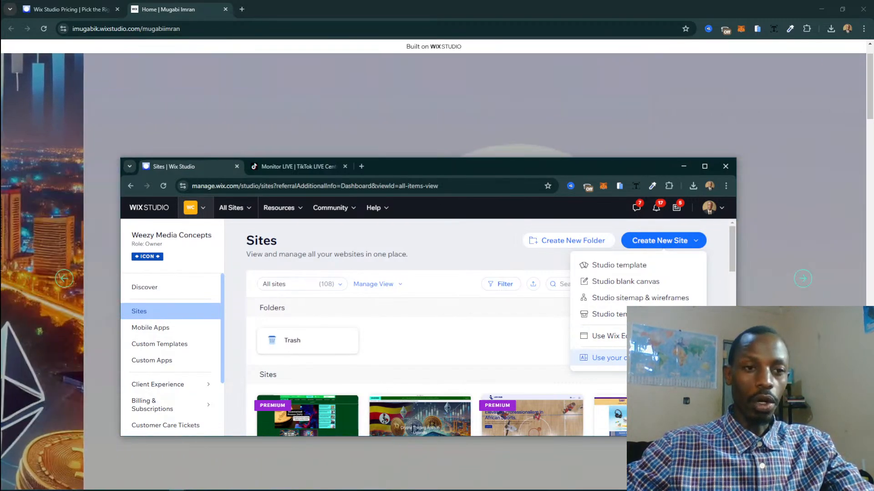
Open the Studio template, blank canvas, sitemap & wireframes and template marketplace options for a new site, and close the Sites tab.
{"action": "left_click", "coordinate": [637, 269]}
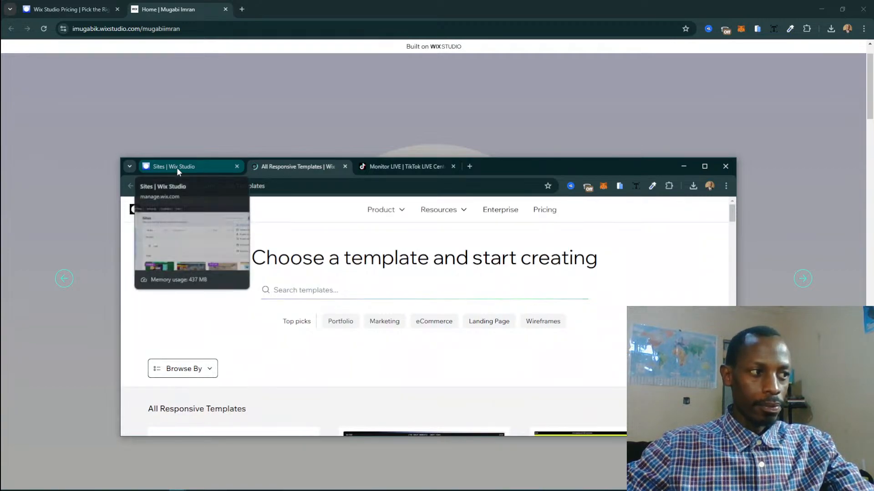
{"action": "left_click", "coordinate": [176, 167]}
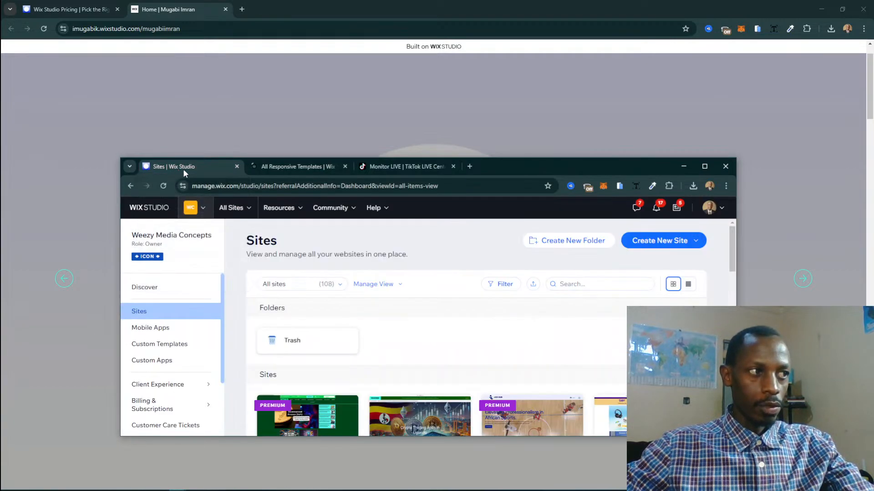
{"action": "left_click", "coordinate": [668, 246]}
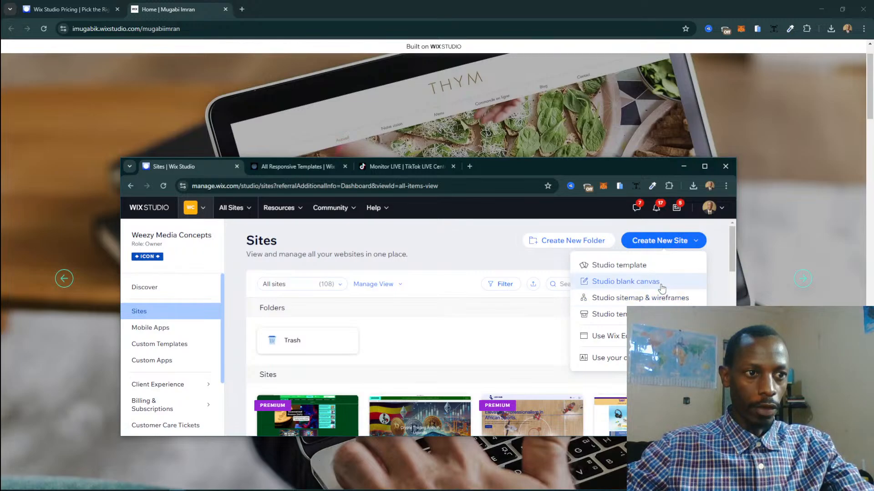
{"action": "left_click", "coordinate": [661, 283]}
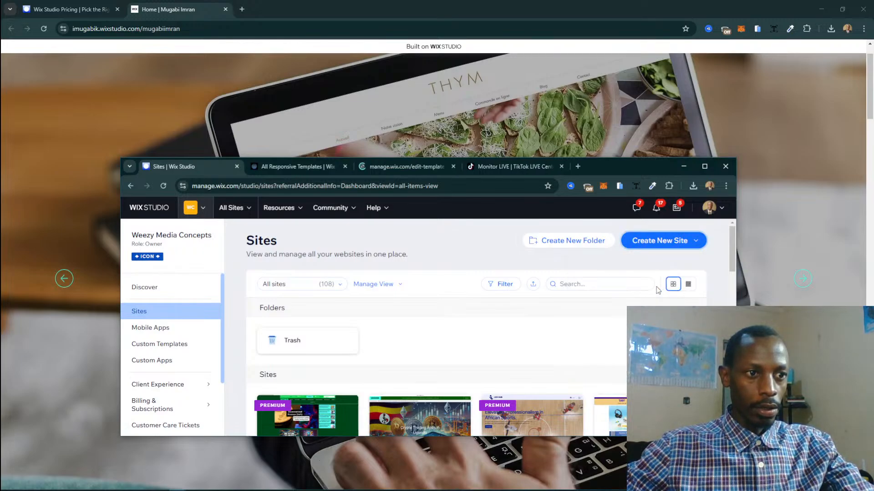
{"action": "left_click", "coordinate": [699, 243]}
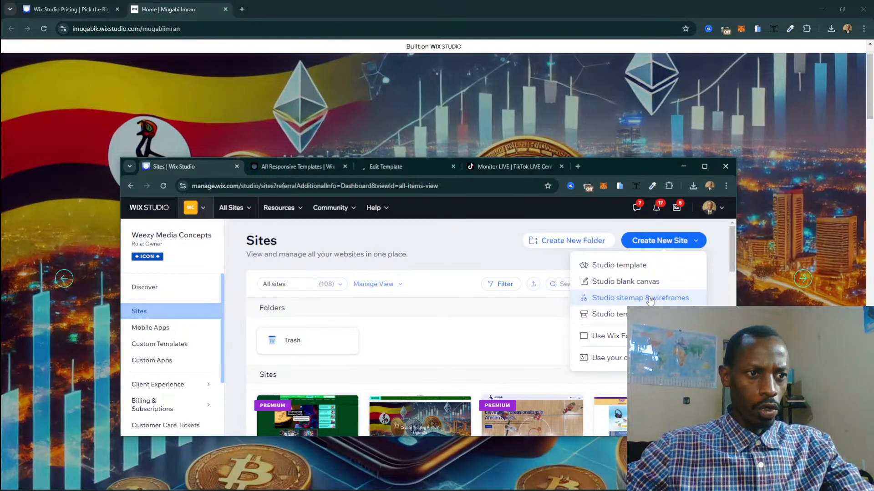
{"action": "left_click", "coordinate": [650, 298]}
{"action": "left_click", "coordinate": [696, 245]}
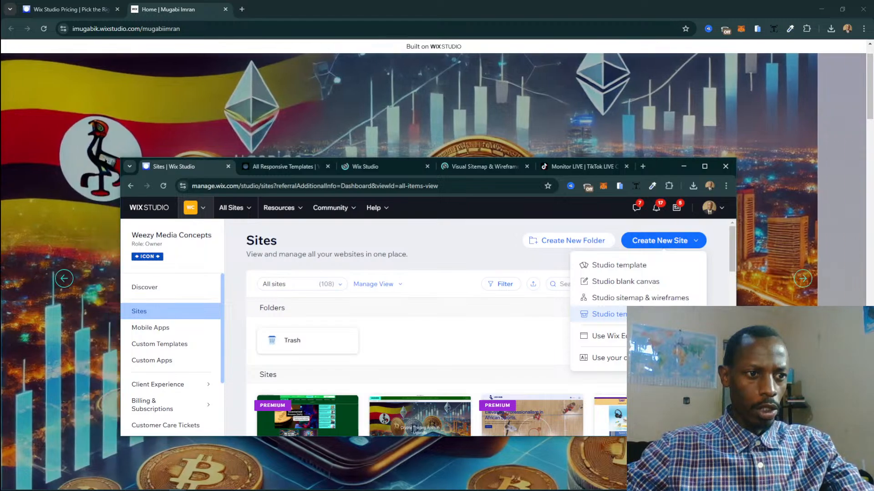
{"action": "left_click", "coordinate": [610, 313]}
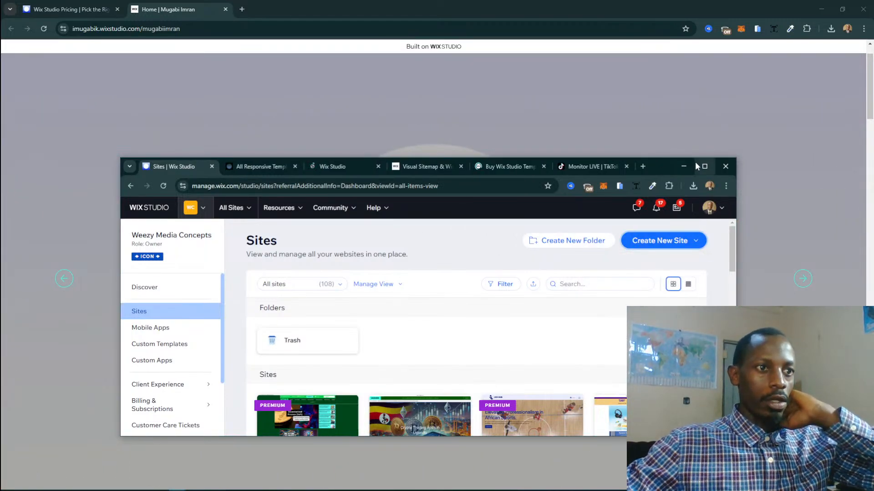
{"action": "left_click", "coordinate": [211, 167]}
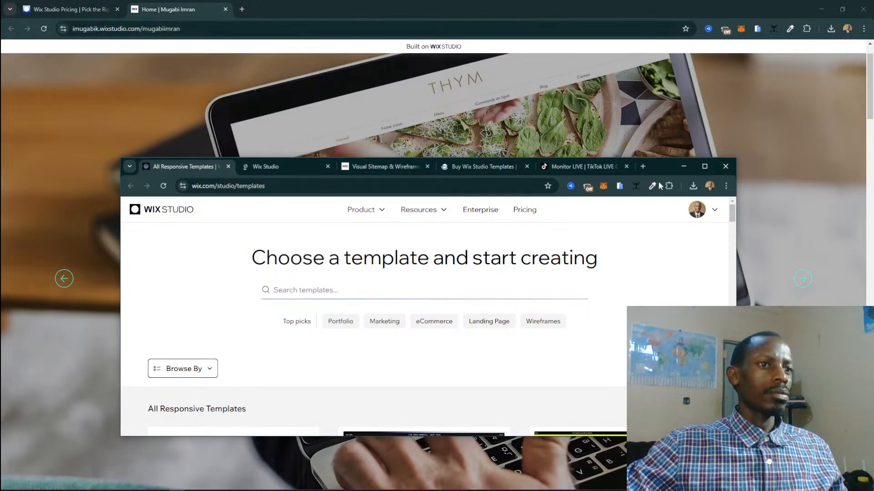
Maximize the browser window and search the Studio templates for "restaurant".
{"action": "left_click", "coordinate": [703, 167]}
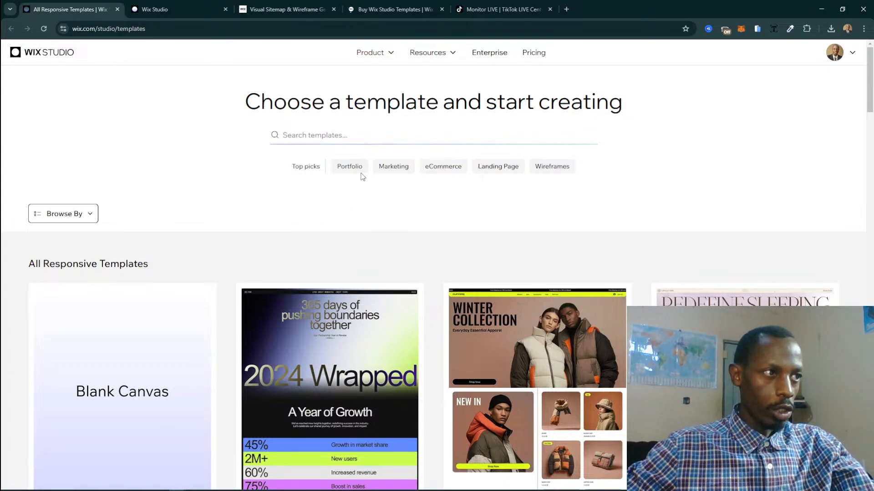
{"action": "left_click", "coordinate": [327, 138]}
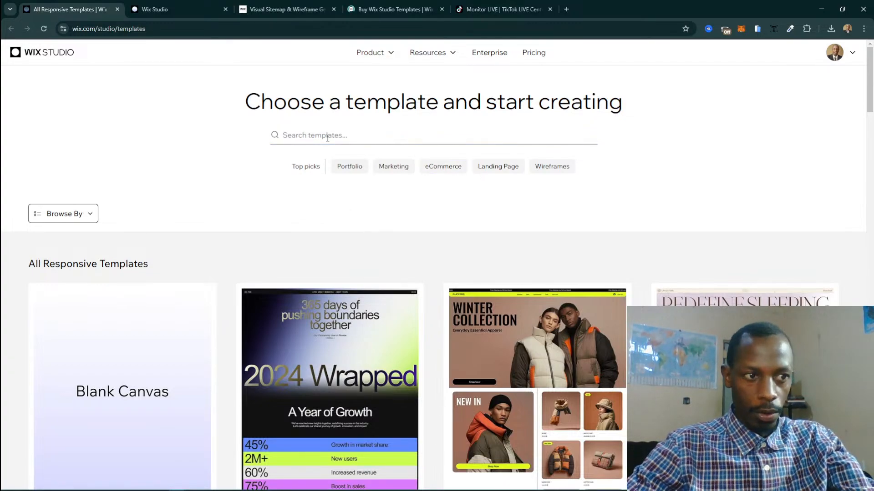
{"action": "type", "text": "restaur"}
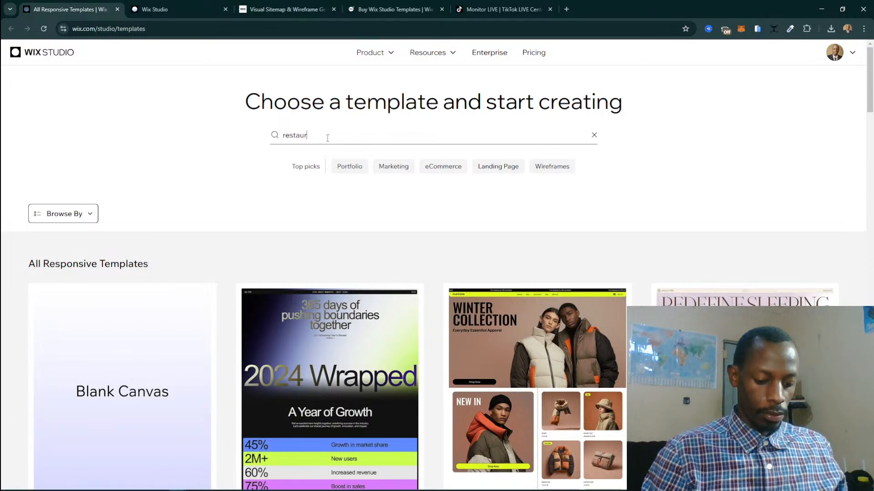
{"action": "type", "text": "ant"}
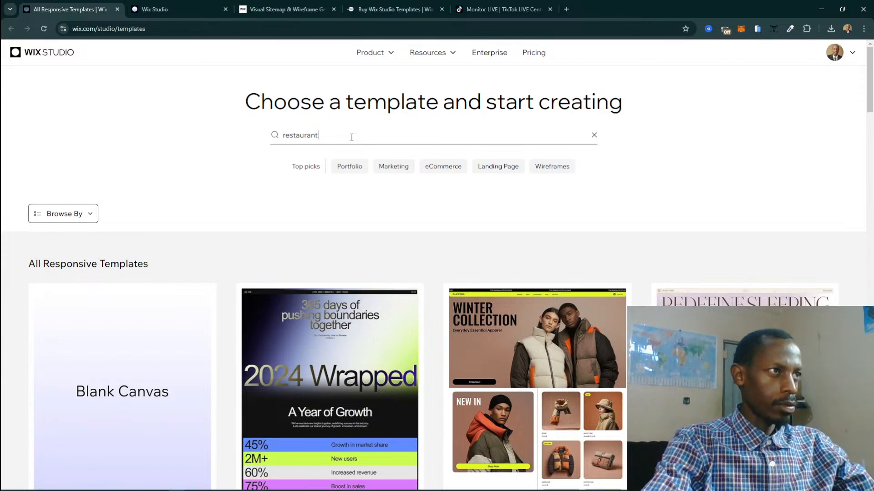
{"action": "key", "text": "Return"}
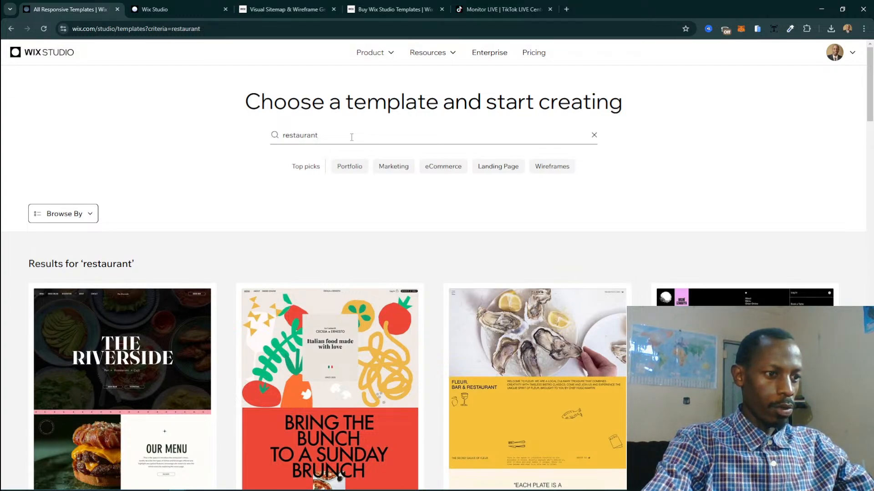
Open the preview of the Family Restaurant template from the results and examine its homepage.
{"action": "scroll", "coordinate": [351, 136], "scroll_direction": "down", "scroll_amount": 6}
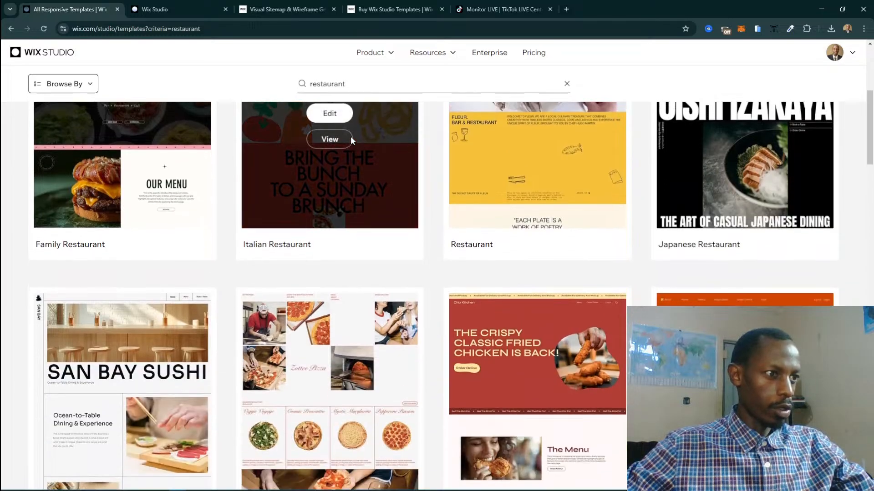
{"action": "scroll", "coordinate": [350, 136], "scroll_direction": "up", "scroll_amount": 4}
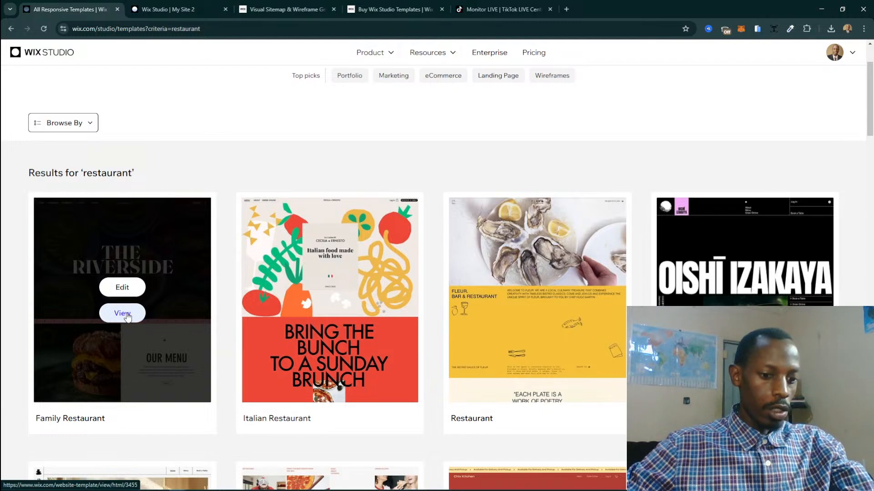
{"action": "left_click", "coordinate": [127, 316]}
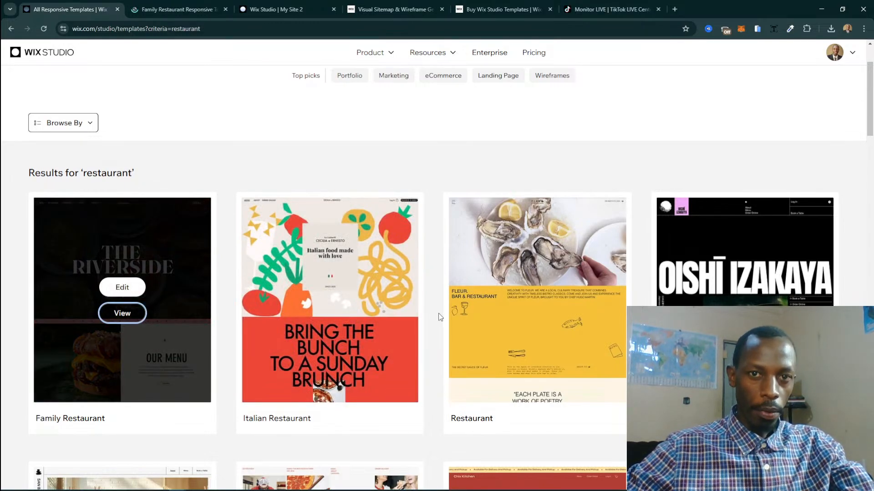
{"action": "left_click", "coordinate": [175, 10]}
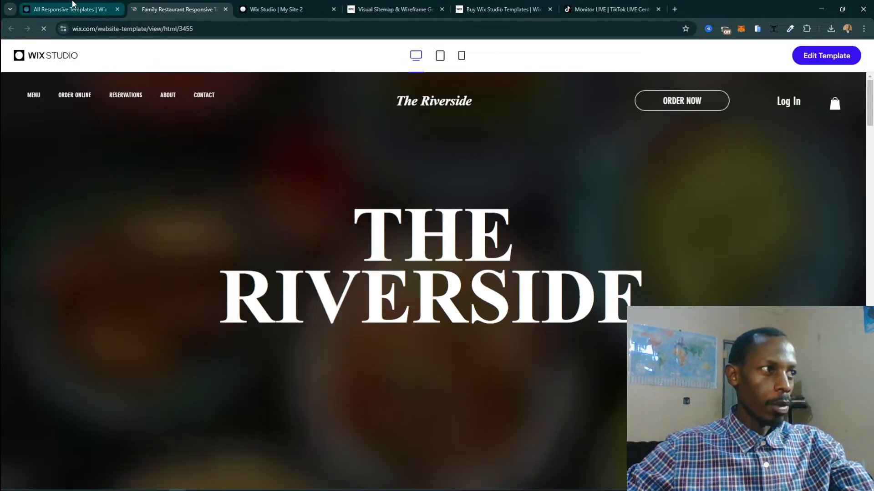
{"action": "left_click", "coordinate": [74, 4]}
{"action": "scroll", "coordinate": [400, 319], "scroll_direction": "down", "scroll_amount": 2}
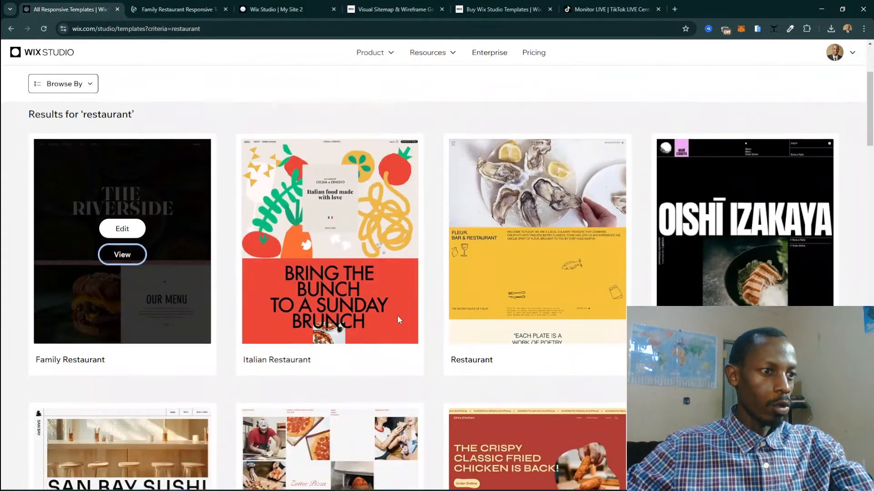
{"action": "scroll", "coordinate": [364, 228], "scroll_direction": "up", "scroll_amount": 2}
{"action": "left_click", "coordinate": [177, 9]}
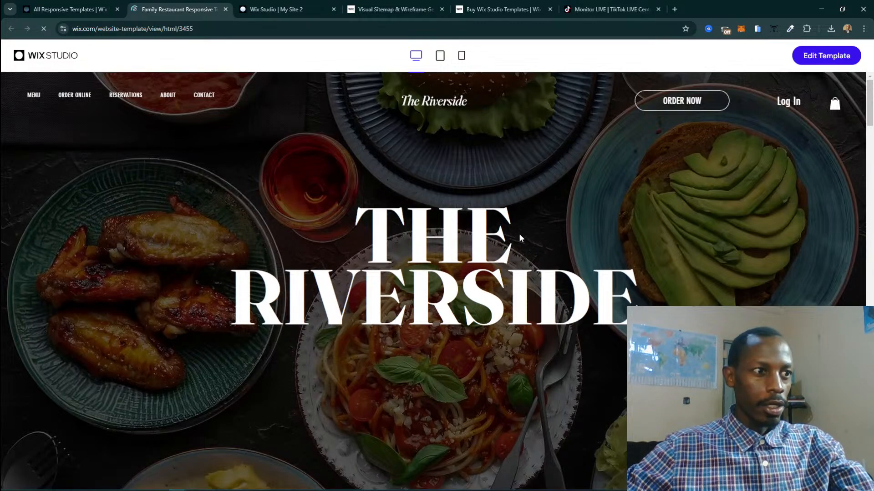
{"action": "scroll", "coordinate": [520, 238], "scroll_direction": "down", "scroll_amount": 5}
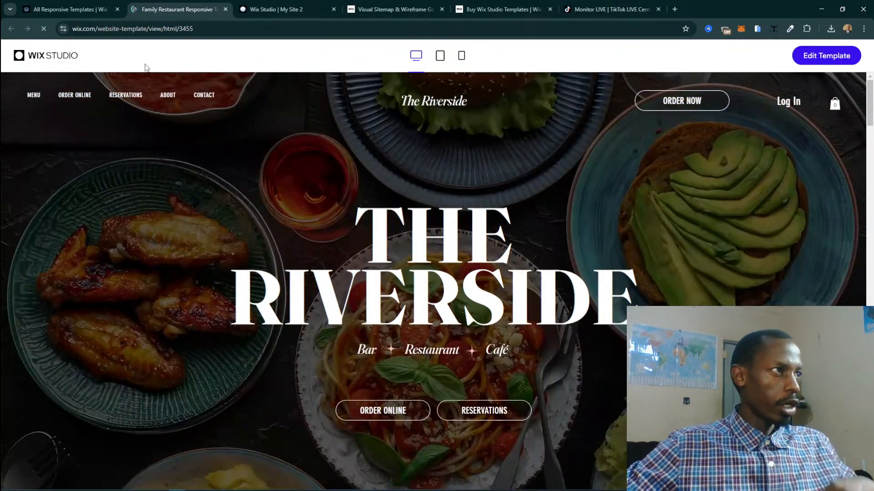
Return to the restaurant search results and look through the other restaurant templates.
{"action": "left_click", "coordinate": [68, 9]}
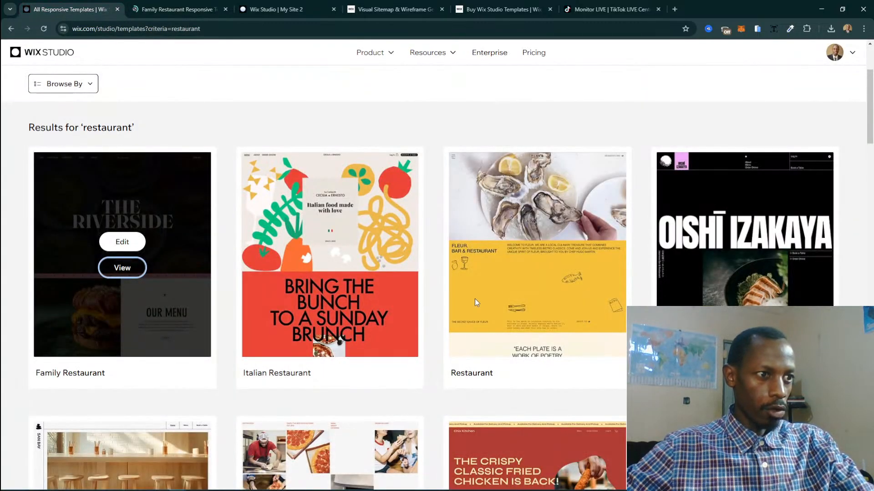
{"action": "scroll", "coordinate": [587, 283], "scroll_direction": "down", "scroll_amount": 2}
{"action": "scroll", "coordinate": [741, 238], "scroll_direction": "up", "scroll_amount": 2}
{"action": "mouse_move", "coordinate": [565, 258]}
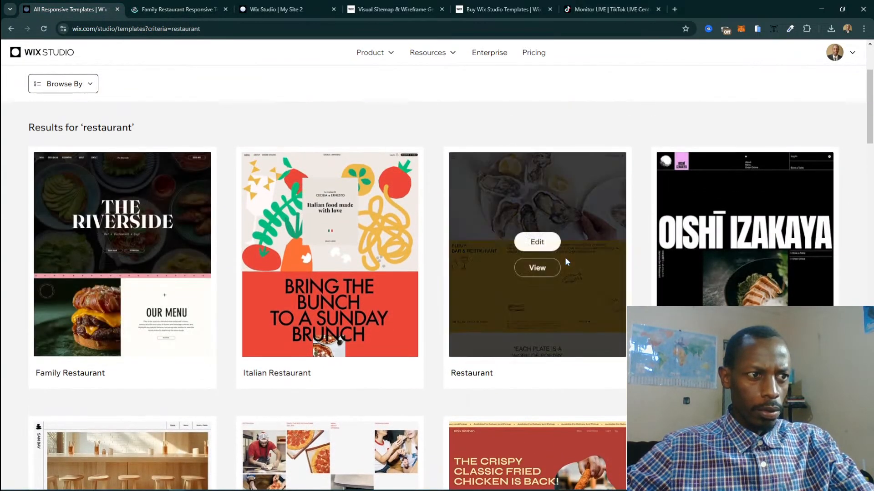
{"action": "scroll", "coordinate": [537, 255], "scroll_direction": "down", "scroll_amount": 5}
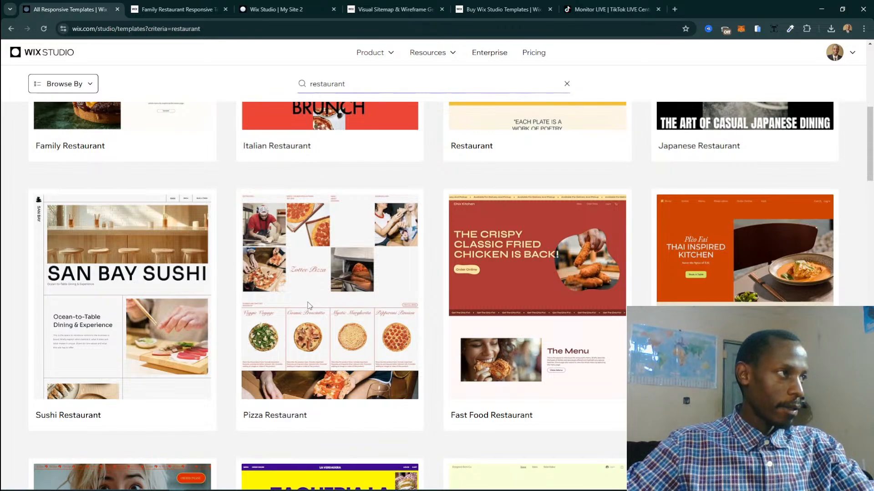
Open previews of the Pizza Restaurant, Fast Food Restaurant and Mexican Restaurant templates from the search results.
{"action": "mouse_move", "coordinate": [339, 267]}
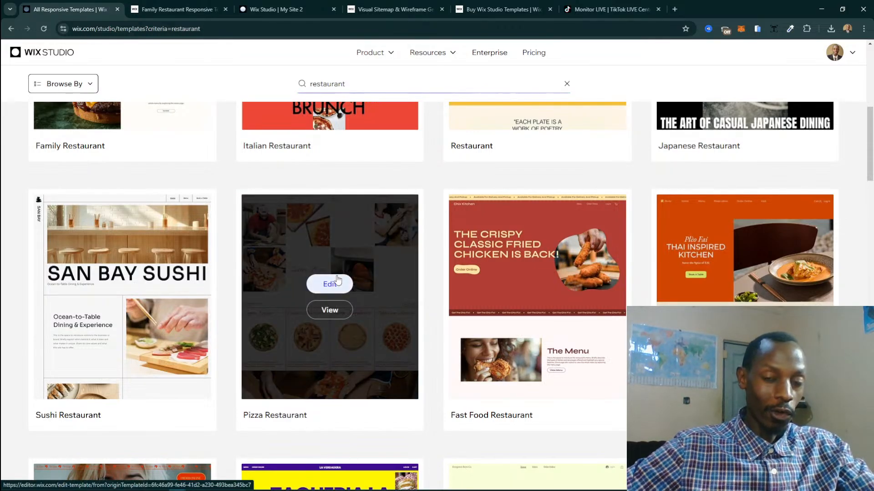
{"action": "scroll", "coordinate": [301, 302], "scroll_direction": "down", "scroll_amount": 3}
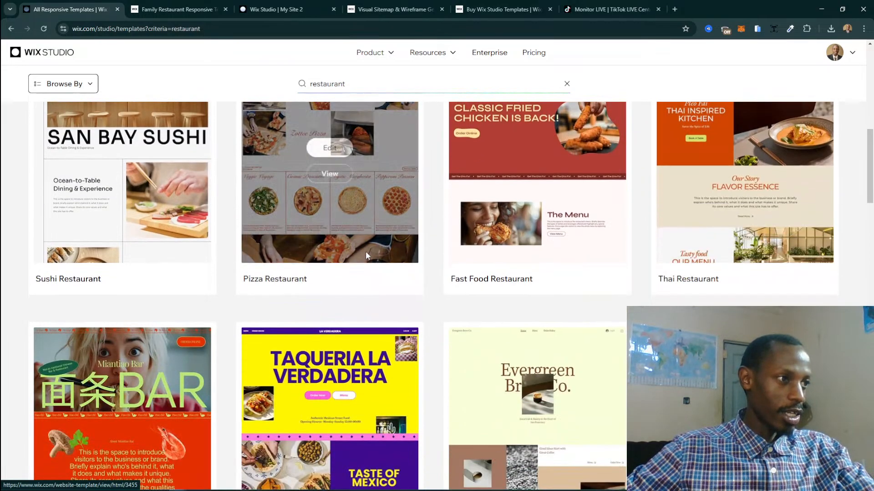
{"action": "left_click", "coordinate": [329, 174]}
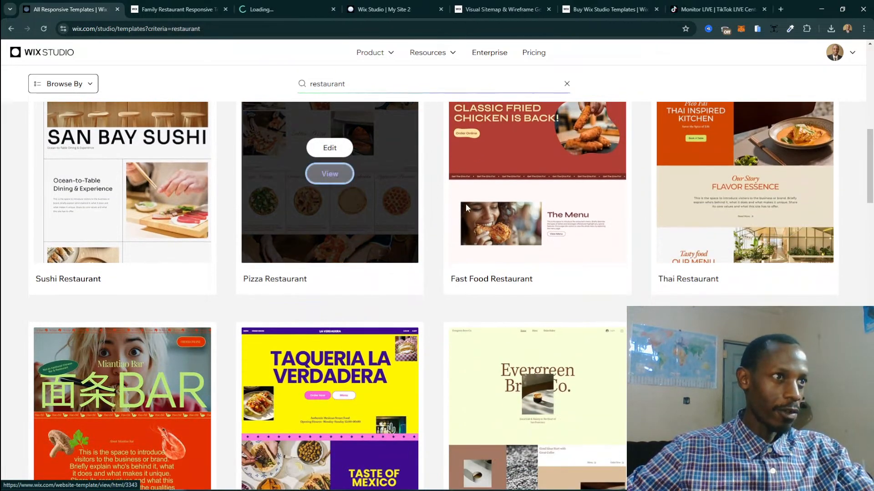
{"action": "scroll", "coordinate": [728, 211], "scroll_direction": "up", "scroll_amount": 2}
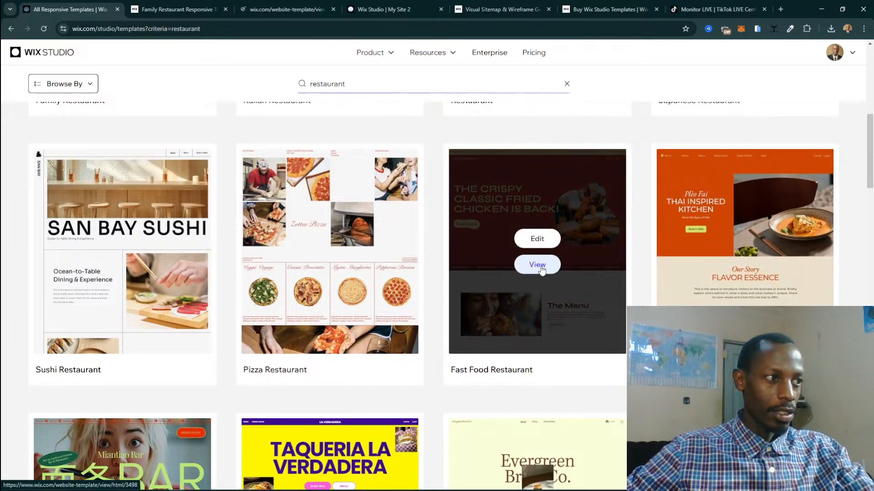
{"action": "left_click", "coordinate": [538, 265]}
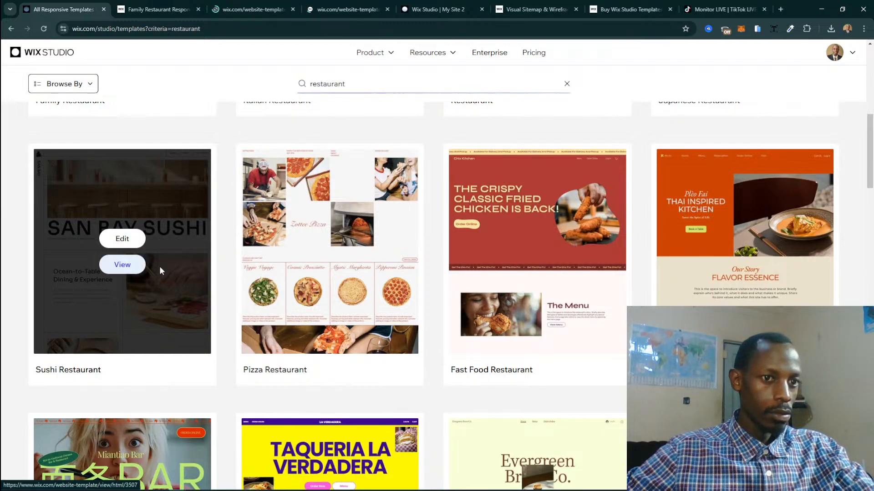
{"action": "scroll", "coordinate": [136, 265], "scroll_direction": "down", "scroll_amount": 7}
{"action": "scroll", "coordinate": [369, 255], "scroll_direction": "up", "scroll_amount": 2}
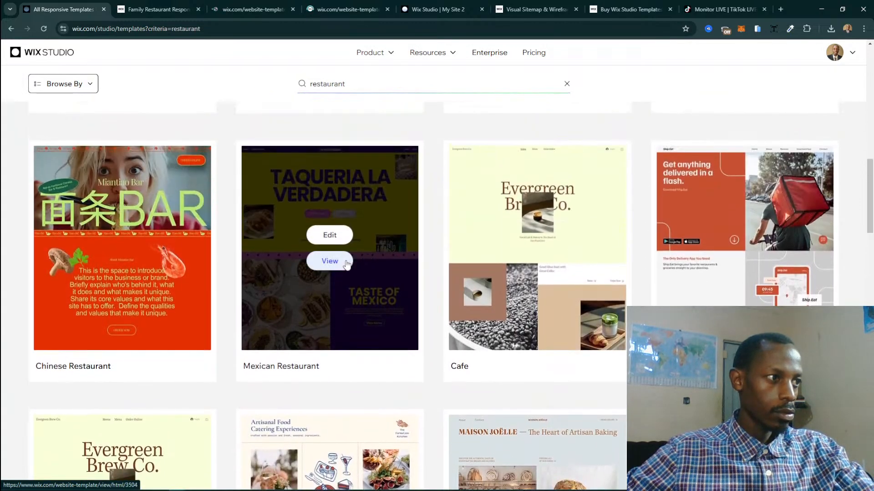
{"action": "left_click", "coordinate": [330, 261]}
Look through the remaining restaurant search results down to the end of the list.
{"action": "scroll", "coordinate": [564, 299], "scroll_direction": "down", "scroll_amount": 4}
{"action": "mouse_move", "coordinate": [559, 295]}
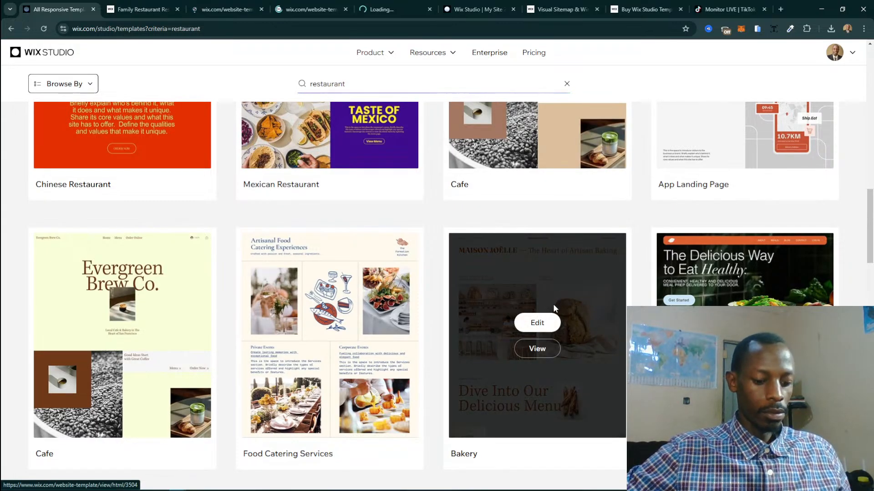
{"action": "scroll", "coordinate": [552, 303], "scroll_direction": "down", "scroll_amount": 6}
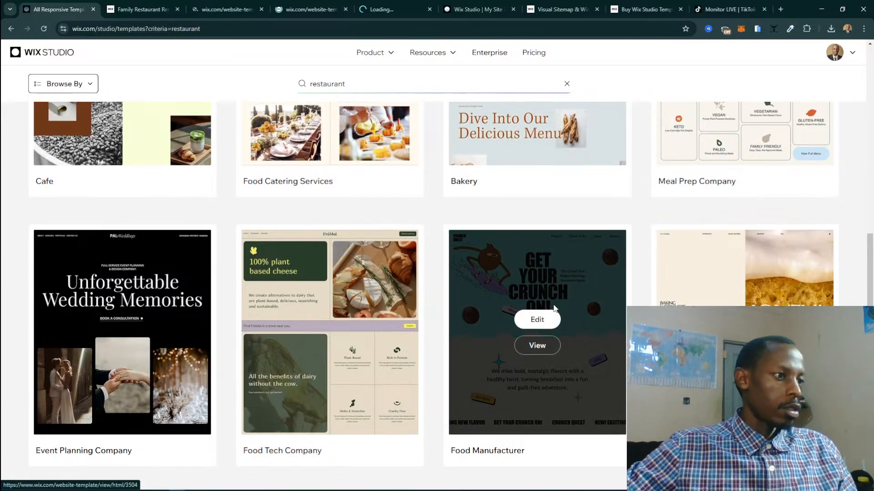
{"action": "mouse_move", "coordinate": [229, 482]}
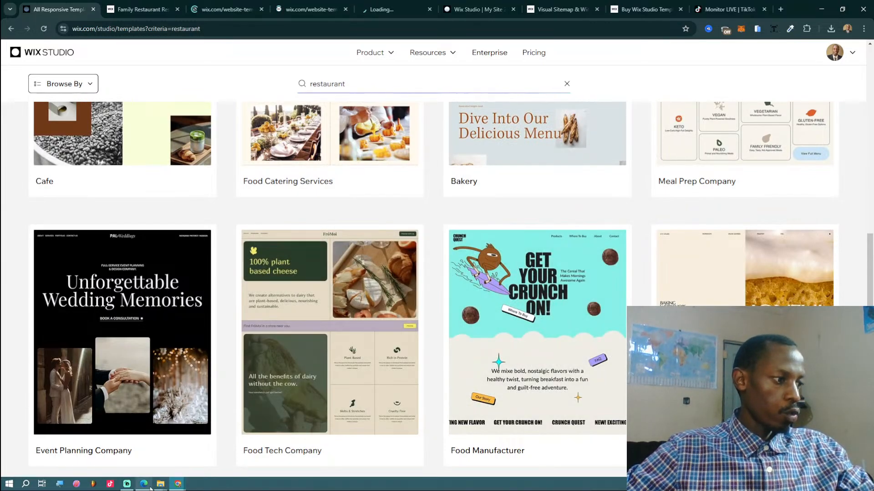
{"action": "mouse_move", "coordinate": [159, 484]}
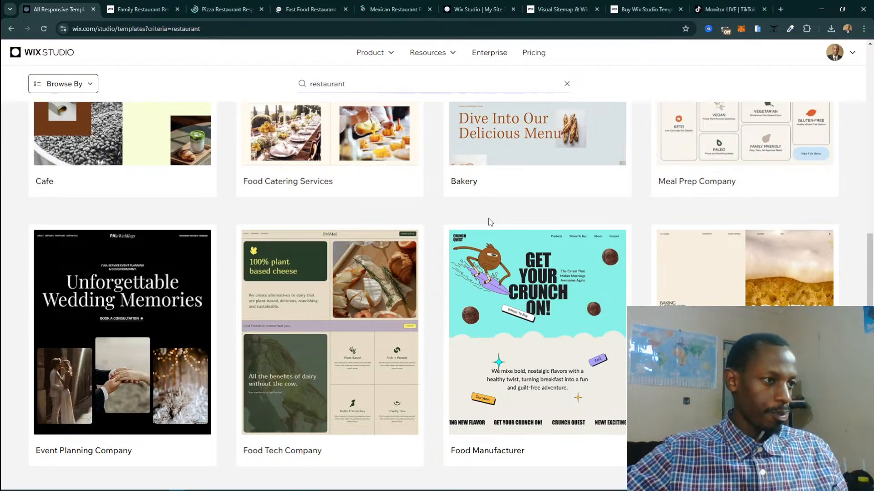
{"action": "scroll", "coordinate": [491, 225], "scroll_direction": "down", "scroll_amount": 2}
{"action": "scroll", "coordinate": [493, 224], "scroll_direction": "down", "scroll_amount": 5}
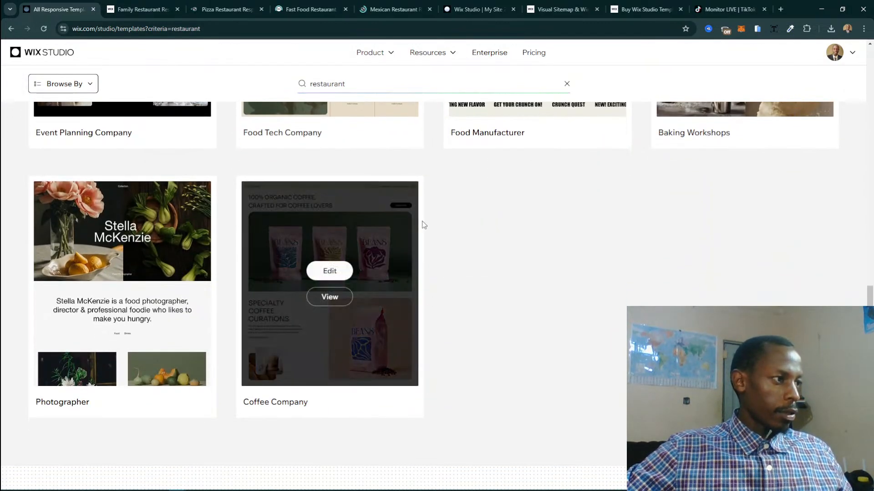
{"action": "scroll", "coordinate": [421, 224], "scroll_direction": "up", "scroll_amount": 8}
Switch to the Family Restaurant template preview and examine its homepage from the hero through About Us and Our Menu to the dining options.
{"action": "key", "text": "ctrl+Tab"}
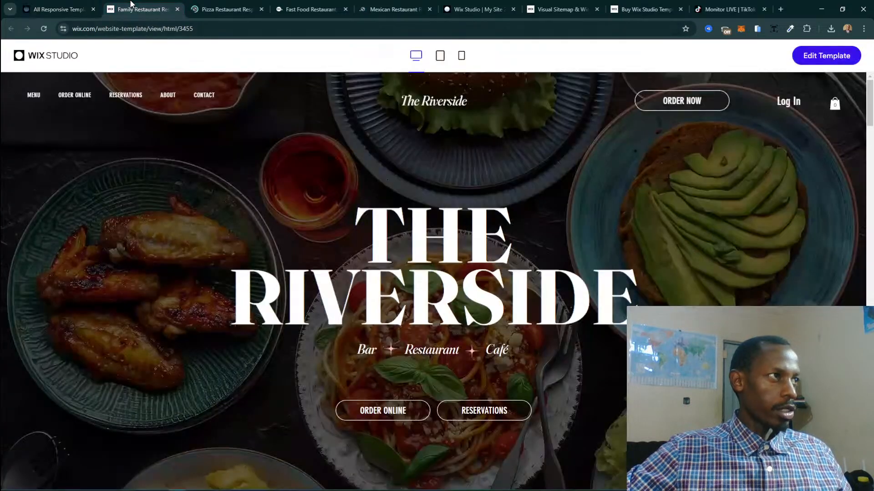
{"action": "scroll", "coordinate": [464, 246], "scroll_direction": "down", "scroll_amount": 5}
{"action": "scroll", "coordinate": [474, 238], "scroll_direction": "up", "scroll_amount": 5}
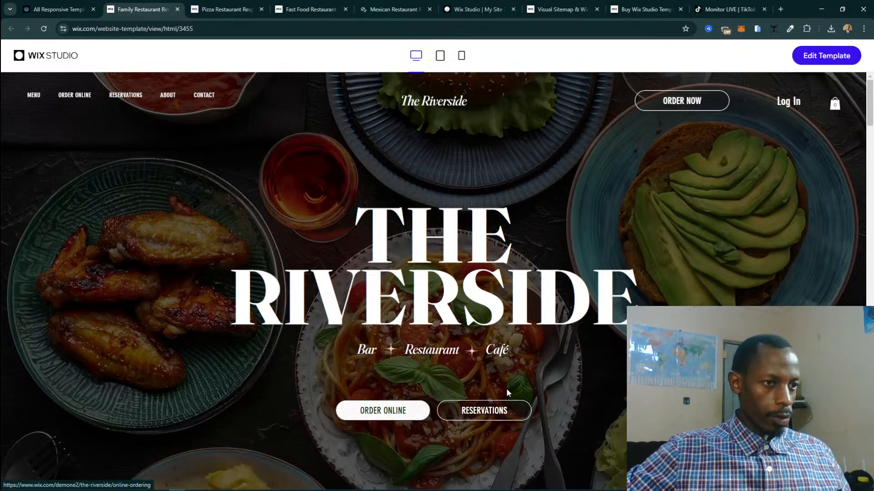
{"action": "scroll", "coordinate": [508, 392], "scroll_direction": "down", "scroll_amount": 10}
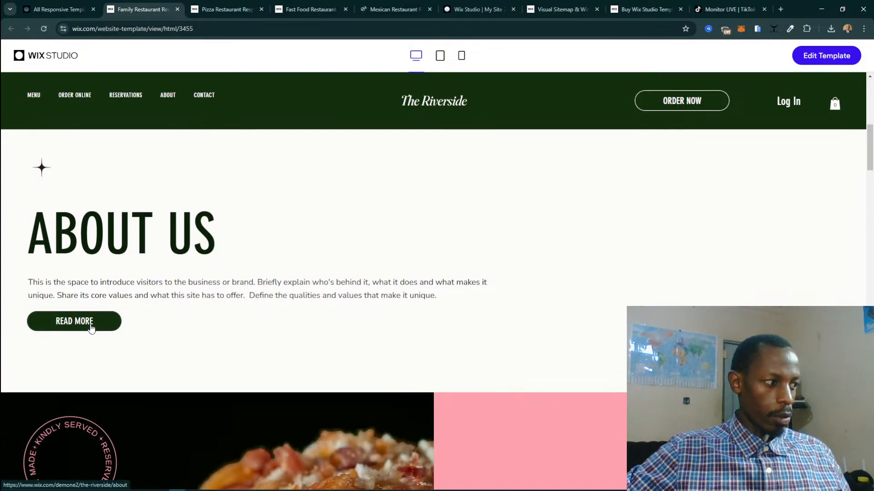
{"action": "scroll", "coordinate": [318, 313], "scroll_direction": "down", "scroll_amount": 5}
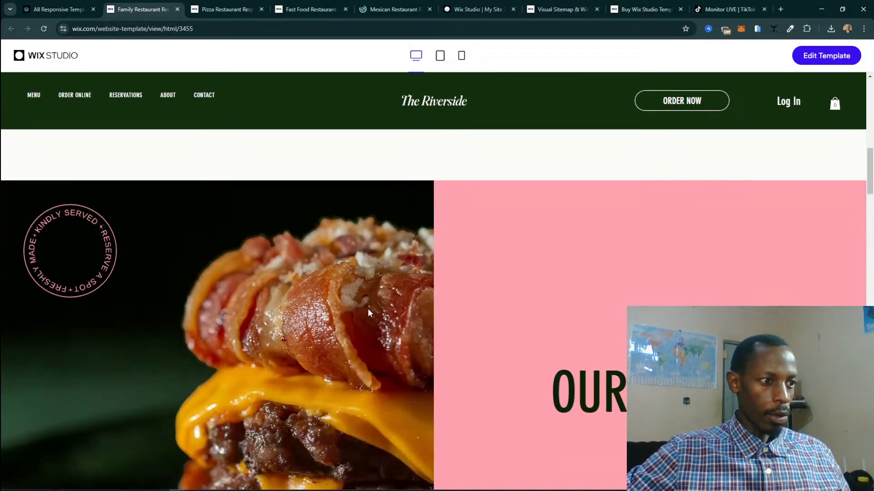
{"action": "scroll", "coordinate": [379, 306], "scroll_direction": "down", "scroll_amount": 7}
{"action": "scroll", "coordinate": [379, 306], "scroll_direction": "up", "scroll_amount": 5}
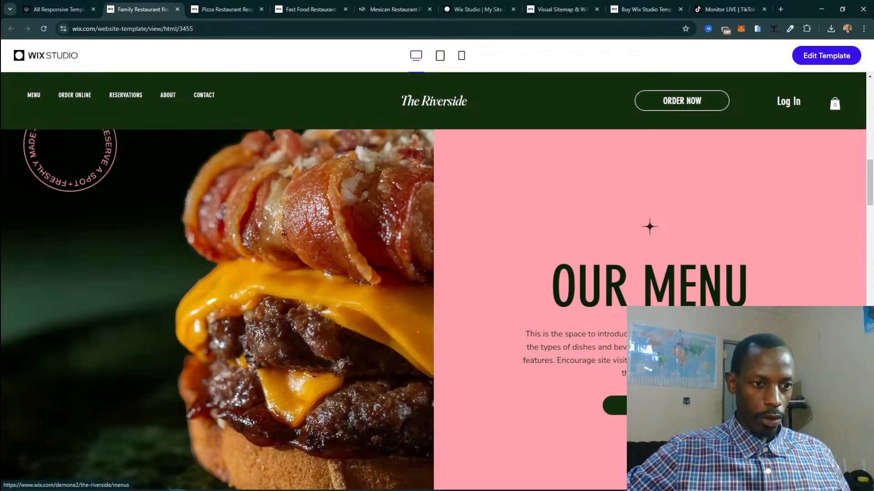
{"action": "scroll", "coordinate": [437, 309], "scroll_direction": "down", "scroll_amount": 12}
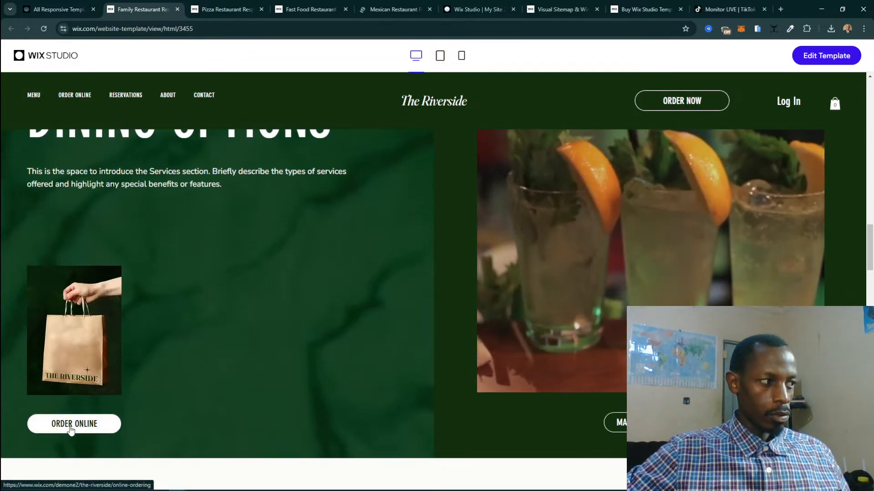
Examine the homepage's photo collage, reviews, image gallery and footer, and return towards the start of the page.
{"action": "scroll", "coordinate": [321, 381], "scroll_direction": "down", "scroll_amount": 4}
{"action": "scroll", "coordinate": [322, 382], "scroll_direction": "down", "scroll_amount": 4}
{"action": "scroll", "coordinate": [332, 375], "scroll_direction": "up", "scroll_amount": 3}
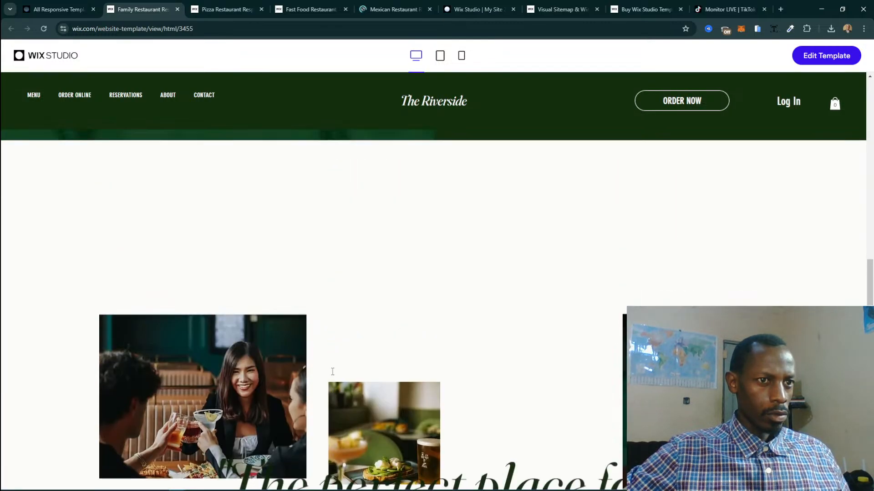
{"action": "scroll", "coordinate": [331, 375], "scroll_direction": "down", "scroll_amount": 1}
{"action": "scroll", "coordinate": [331, 375], "scroll_direction": "down", "scroll_amount": 5}
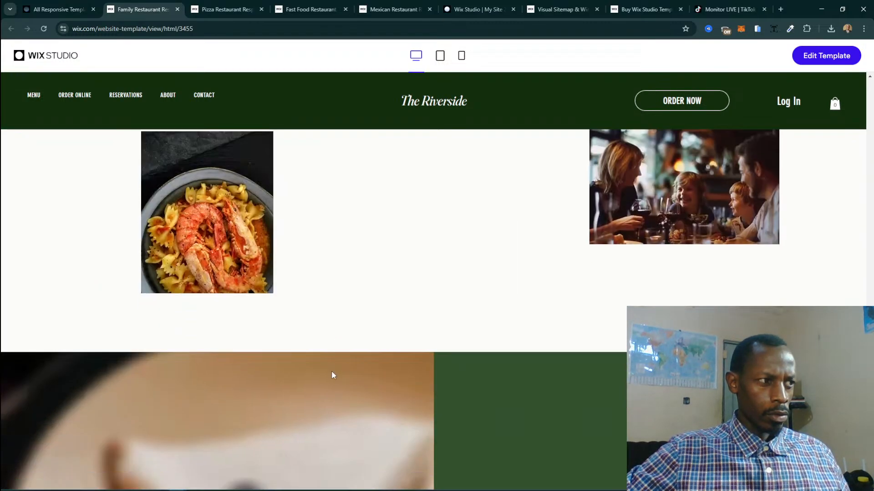
{"action": "scroll", "coordinate": [333, 375], "scroll_direction": "up", "scroll_amount": 2}
{"action": "scroll", "coordinate": [332, 374], "scroll_direction": "down", "scroll_amount": 9}
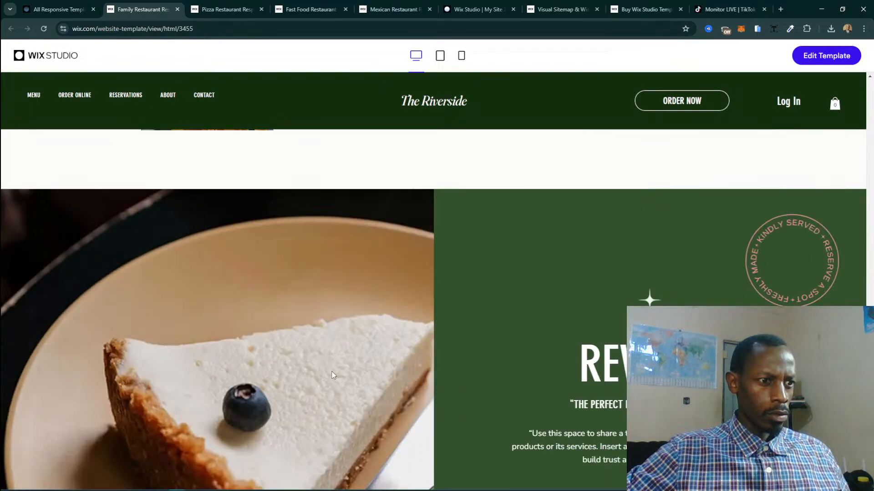
{"action": "scroll", "coordinate": [331, 370], "scroll_direction": "down", "scroll_amount": 5}
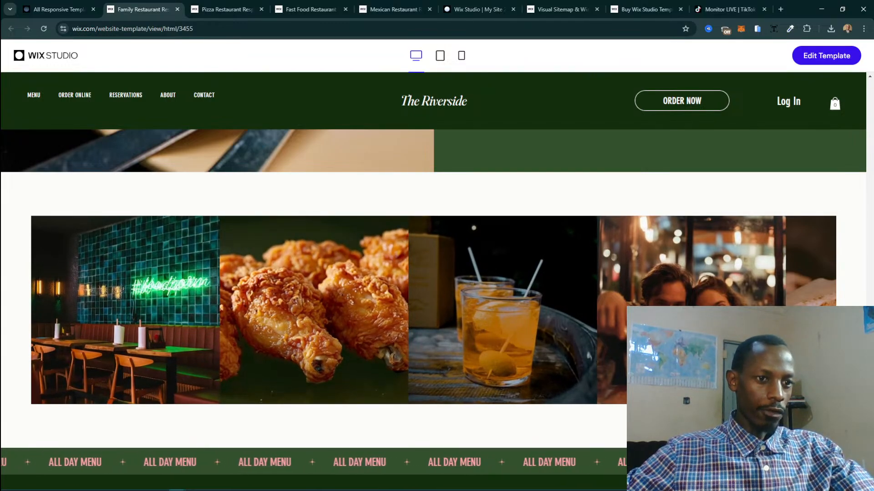
{"action": "scroll", "coordinate": [446, 337], "scroll_direction": "down", "scroll_amount": 5}
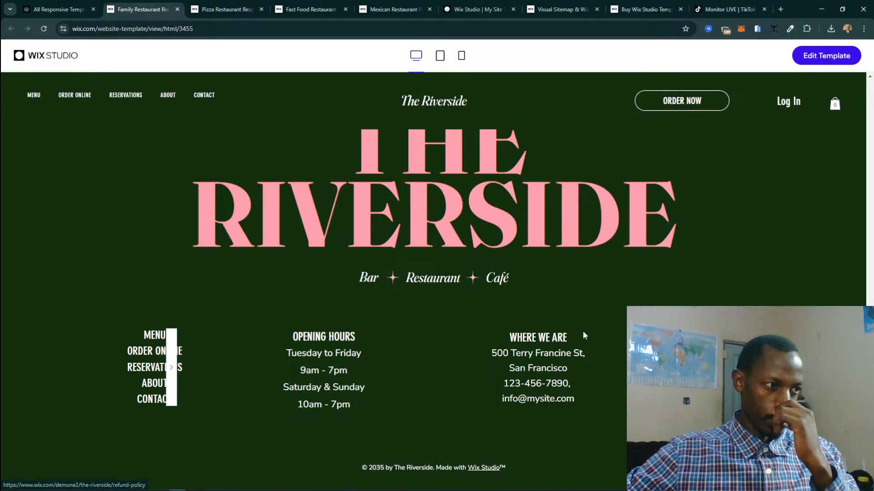
{"action": "scroll", "coordinate": [582, 335], "scroll_direction": "up", "scroll_amount": 10}
{"action": "scroll", "coordinate": [584, 335], "scroll_direction": "up", "scroll_amount": 15}
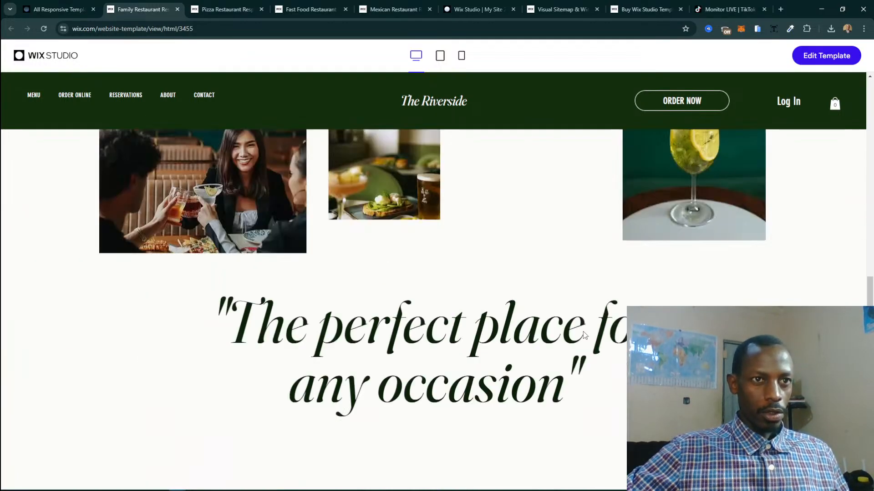
{"action": "scroll", "coordinate": [584, 336], "scroll_direction": "up", "scroll_amount": 8}
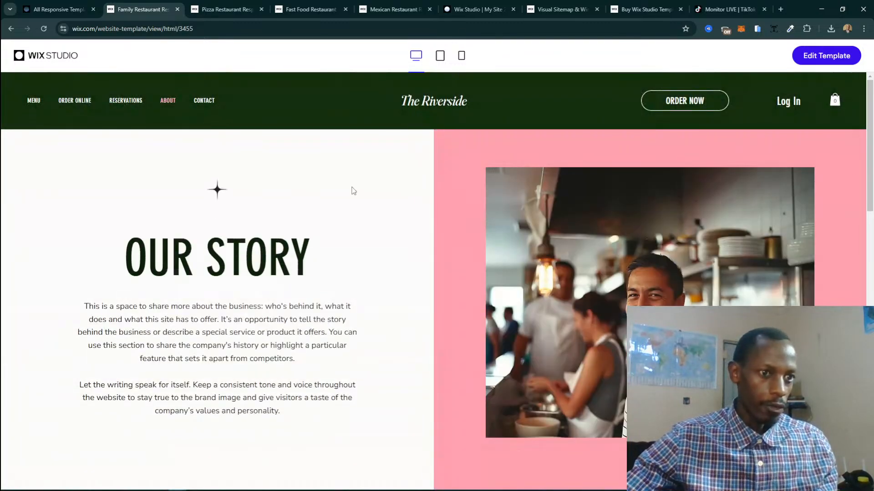
Examine the template's About page from the Our Story section down to the footer.
{"action": "scroll", "coordinate": [354, 191], "scroll_direction": "down", "scroll_amount": 3}
{"action": "scroll", "coordinate": [353, 191], "scroll_direction": "up", "scroll_amount": 3}
{"action": "scroll", "coordinate": [353, 192], "scroll_direction": "down", "scroll_amount": 3}
{"action": "scroll", "coordinate": [353, 190], "scroll_direction": "down", "scroll_amount": 5}
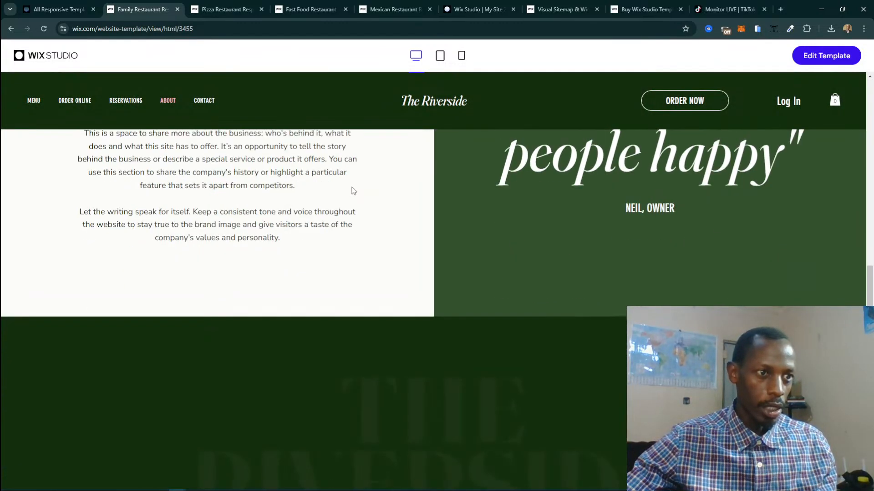
{"action": "scroll", "coordinate": [353, 190], "scroll_direction": "up", "scroll_amount": 3}
{"action": "scroll", "coordinate": [353, 190], "scroll_direction": "down", "scroll_amount": 5}
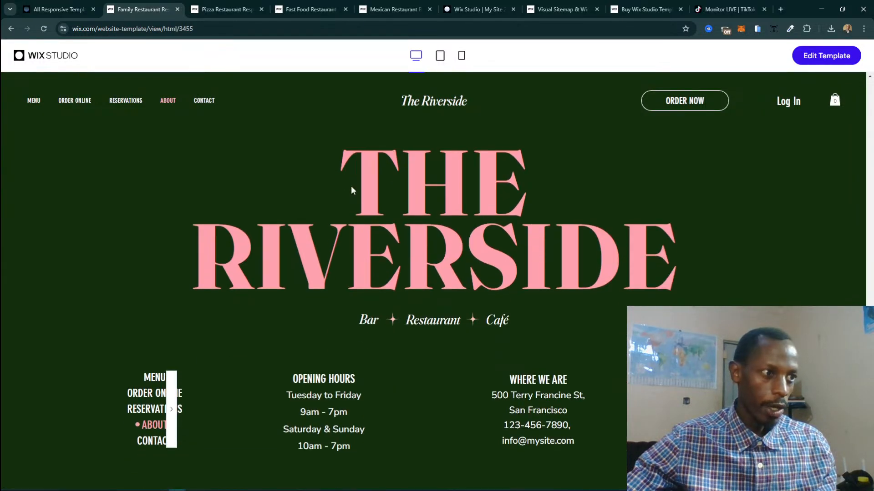
{"action": "scroll", "coordinate": [351, 189], "scroll_direction": "up", "scroll_amount": 4}
{"action": "scroll", "coordinate": [353, 191], "scroll_direction": "down", "scroll_amount": 3}
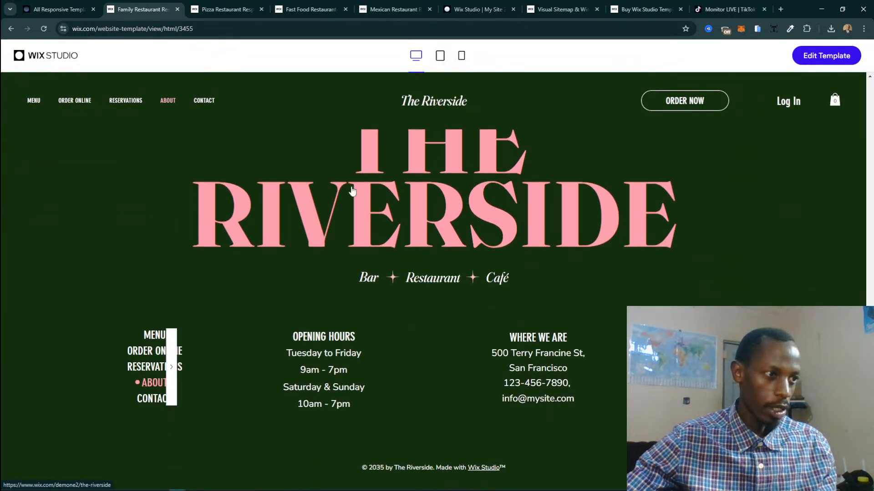
{"action": "scroll", "coordinate": [354, 190], "scroll_direction": "up", "scroll_amount": 6}
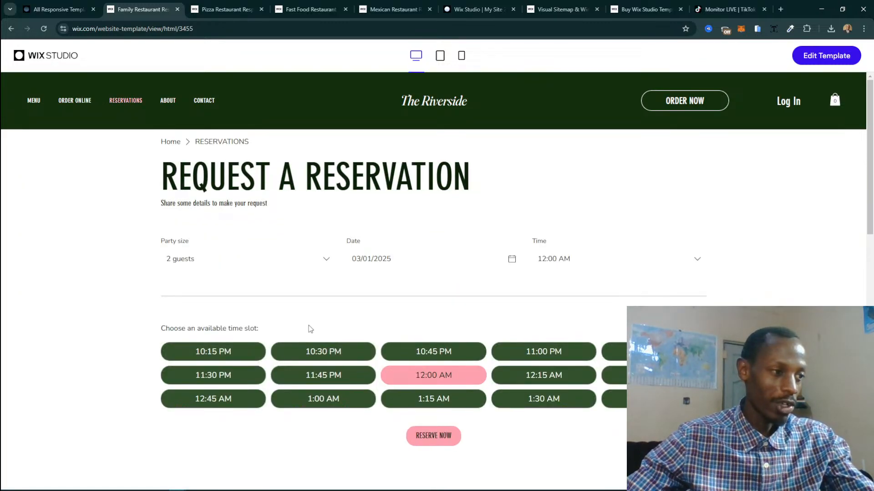
Examine the template's Reservations page and try several available time slots, such as 10:30 PM and 11:30 PM.
{"action": "left_click", "coordinate": [346, 357]}
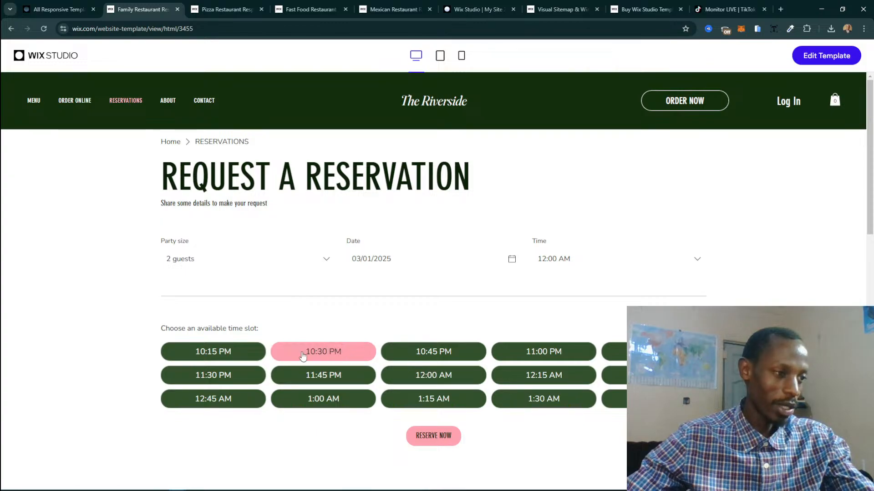
{"action": "scroll", "coordinate": [243, 357], "scroll_direction": "down", "scroll_amount": 4}
{"action": "scroll", "coordinate": [243, 355], "scroll_direction": "down", "scroll_amount": 5}
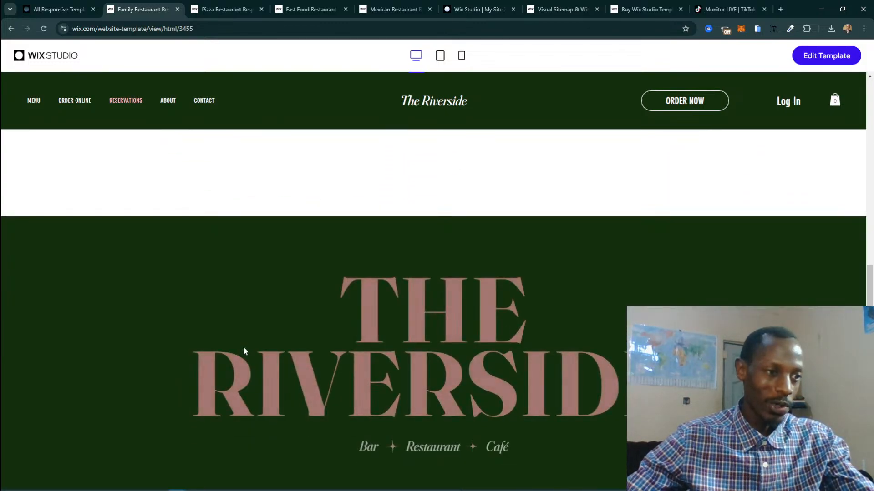
{"action": "scroll", "coordinate": [244, 352], "scroll_direction": "up", "scroll_amount": 3}
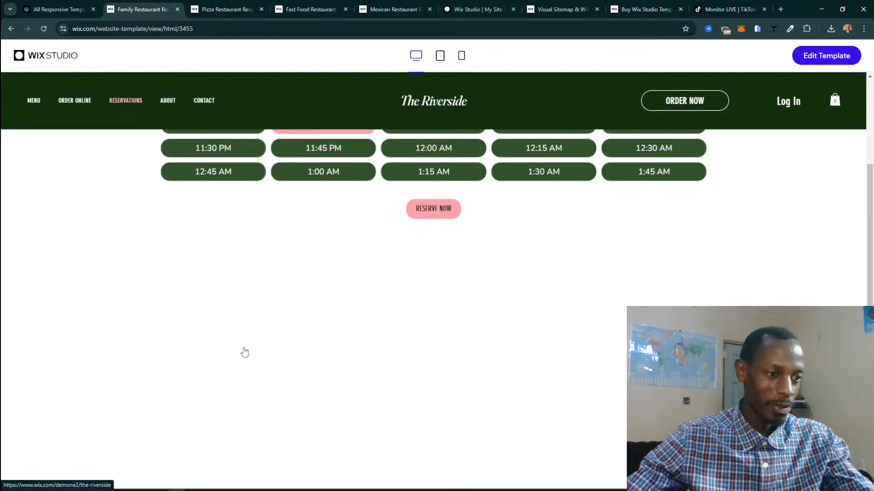
{"action": "scroll", "coordinate": [245, 352], "scroll_direction": "up", "scroll_amount": 5}
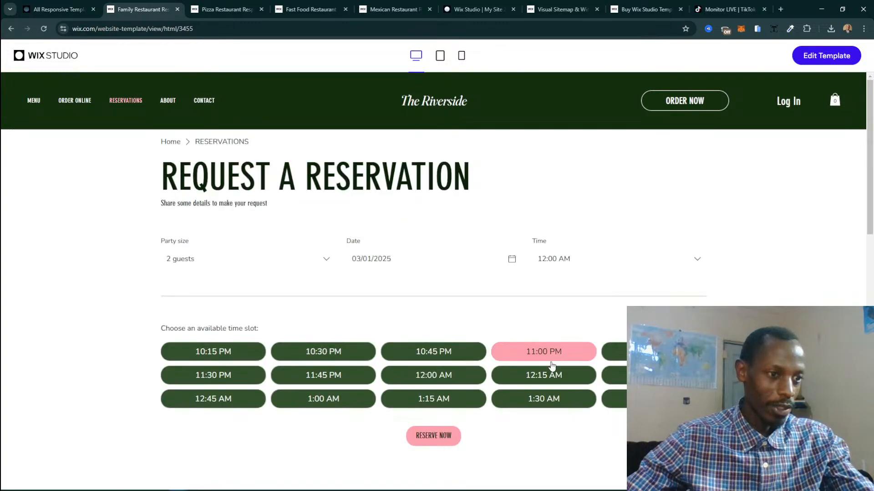
{"action": "left_click", "coordinate": [339, 378]}
{"action": "left_click", "coordinate": [249, 380]}
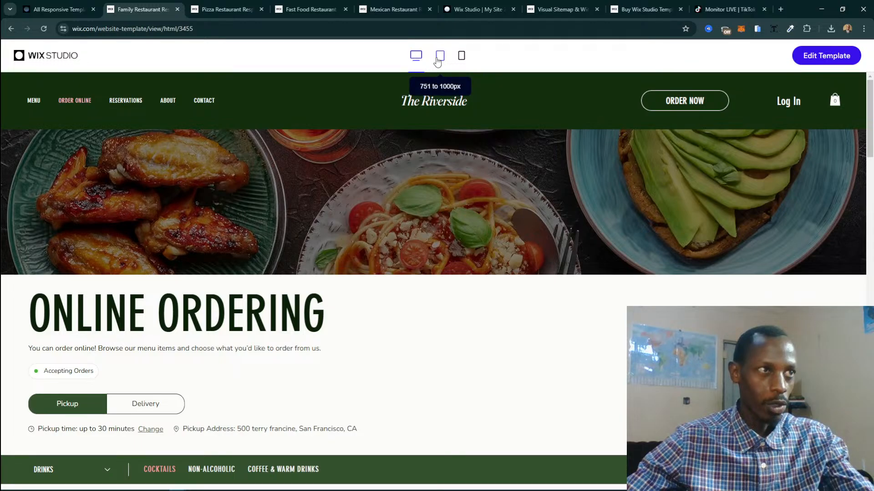
Preview the Family Restaurant template at the tablet and mobile screen sizes.
{"action": "left_click", "coordinate": [437, 60]}
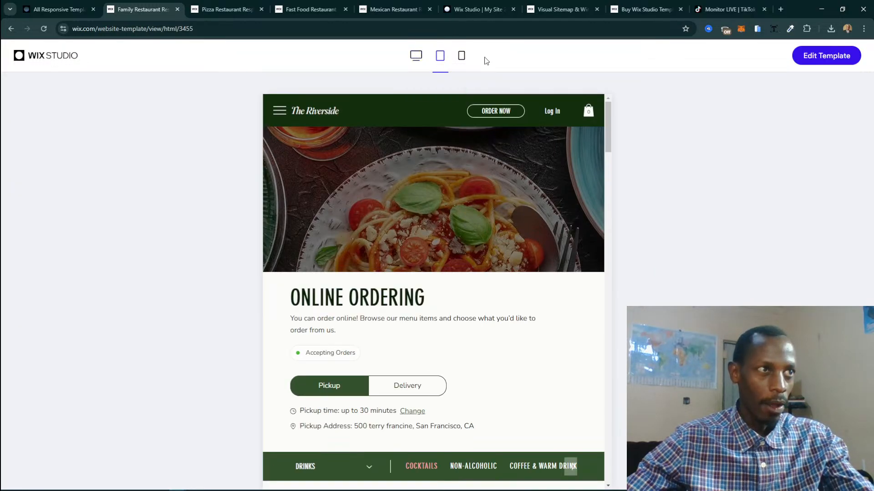
{"action": "left_click", "coordinate": [461, 58]}
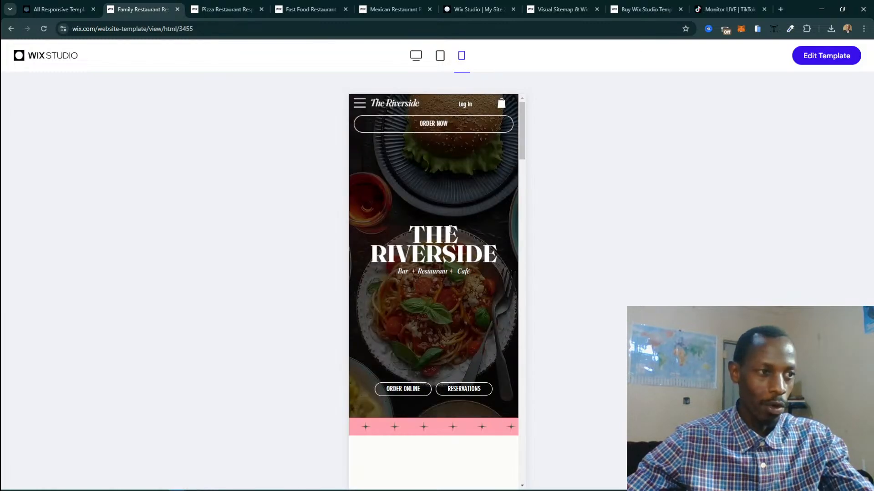
Examine the Family Restaurant template's mobile homepage down to the footer and return to its start.
{"action": "scroll", "coordinate": [449, 231], "scroll_direction": "down", "scroll_amount": 7}
{"action": "scroll", "coordinate": [449, 231], "scroll_direction": "up", "scroll_amount": 7}
{"action": "scroll", "coordinate": [449, 231], "scroll_direction": "down", "scroll_amount": 10}
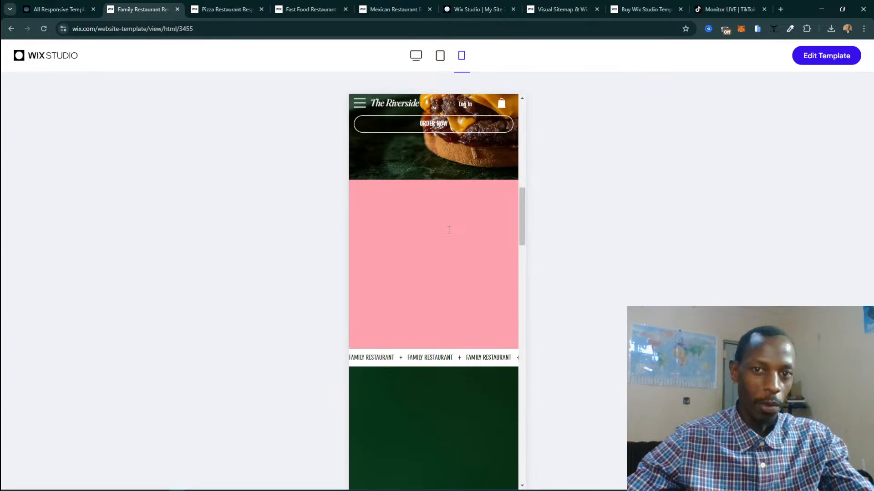
{"action": "scroll", "coordinate": [449, 230], "scroll_direction": "down", "scroll_amount": 6}
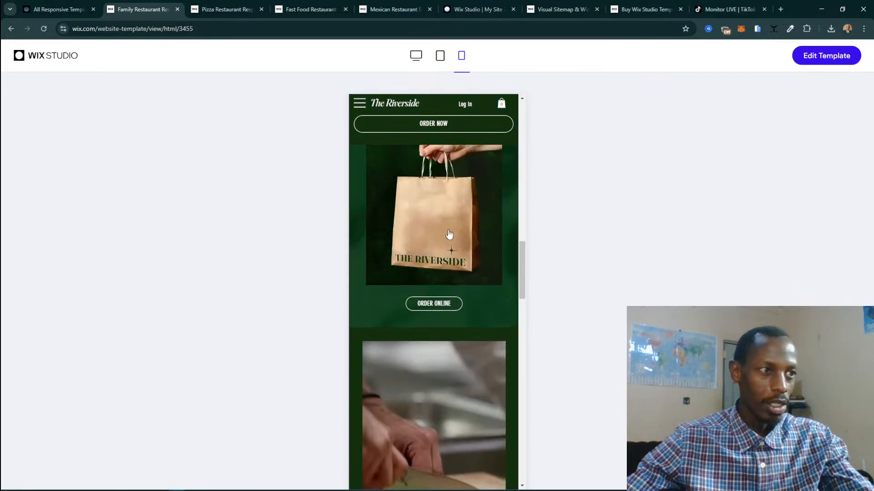
{"action": "scroll", "coordinate": [449, 235], "scroll_direction": "down", "scroll_amount": 8}
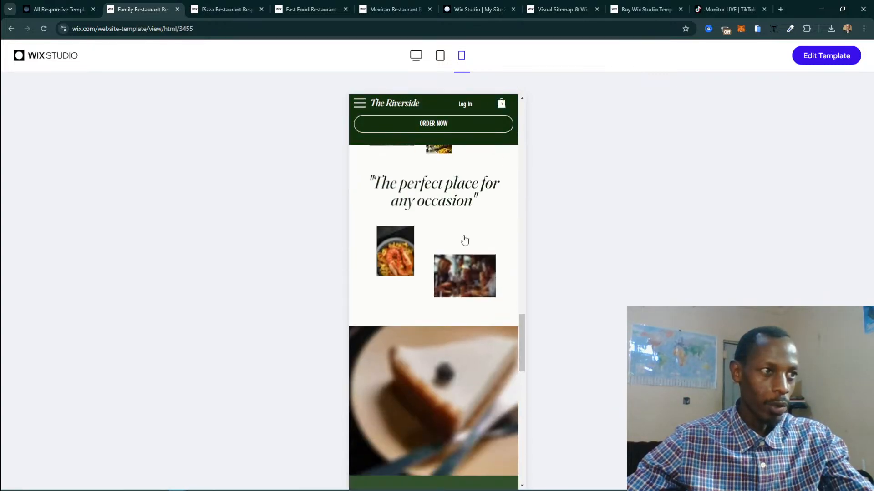
{"action": "scroll", "coordinate": [464, 238], "scroll_direction": "down", "scroll_amount": 12}
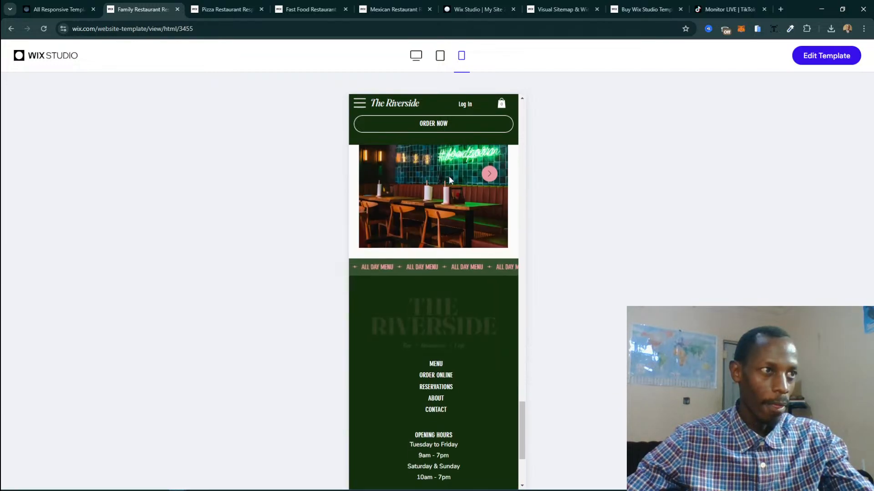
{"action": "scroll", "coordinate": [449, 176], "scroll_direction": "down", "scroll_amount": 4}
{"action": "scroll", "coordinate": [449, 176], "scroll_direction": "up", "scroll_amount": 10}
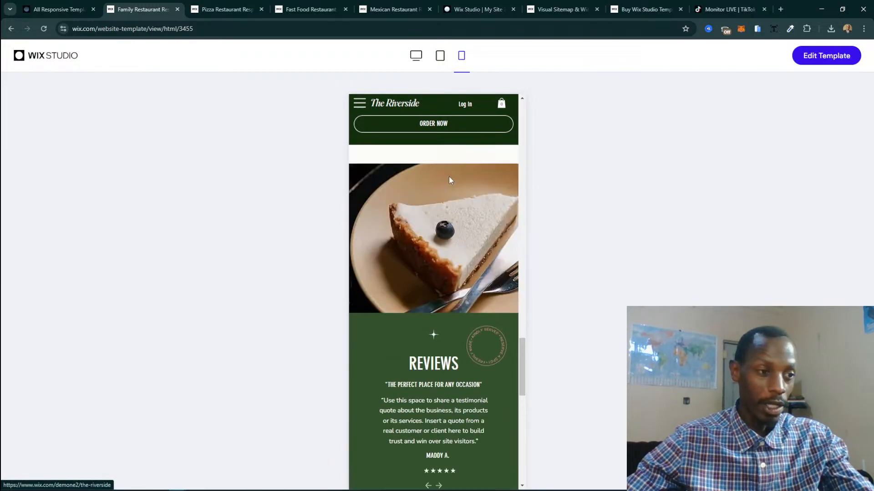
{"action": "scroll", "coordinate": [448, 180], "scroll_direction": "up", "scroll_amount": 12}
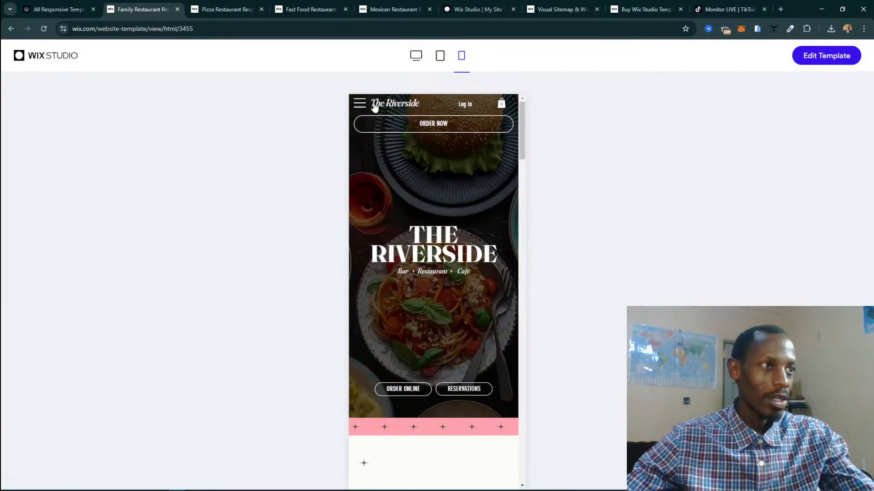
Preview the mobile navigation and About page, and return the template preview to the desktop size.
{"action": "left_click", "coordinate": [359, 101]}
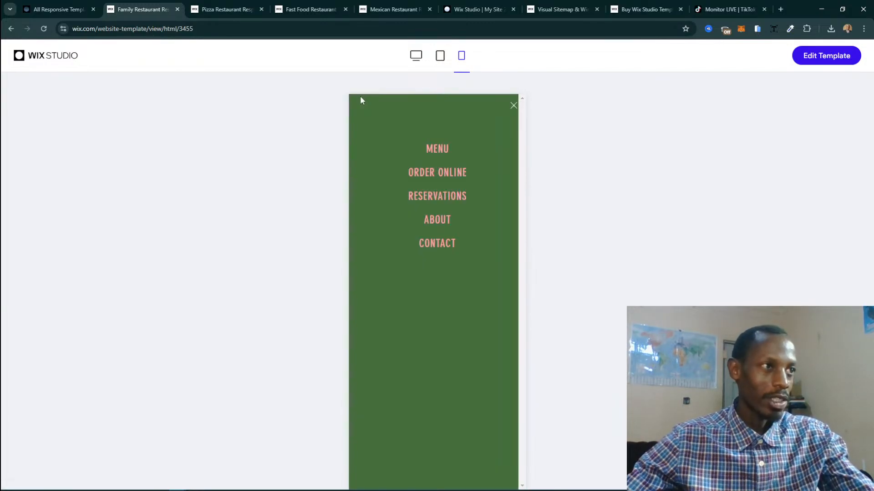
{"action": "left_click", "coordinate": [440, 220]}
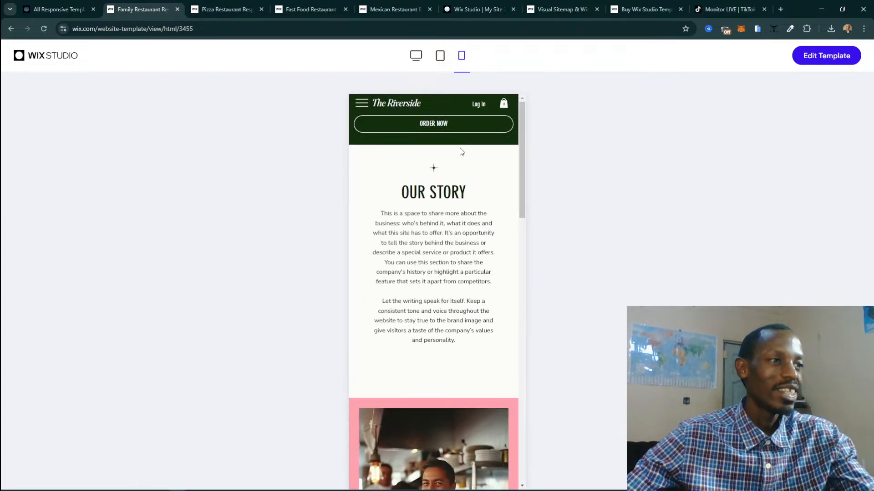
{"action": "left_click", "coordinate": [420, 58]}
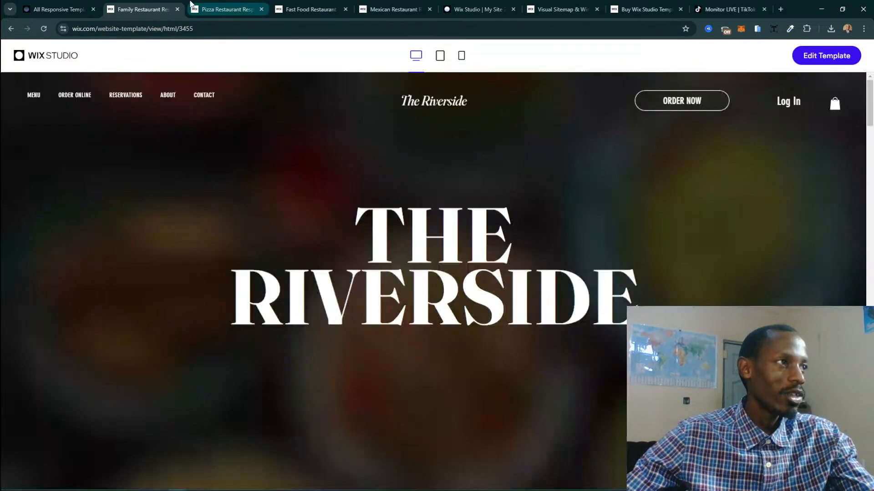
Examine the Pizza Restaurant template's homepage down to the footer and close its preview.
{"action": "left_click", "coordinate": [213, 9]}
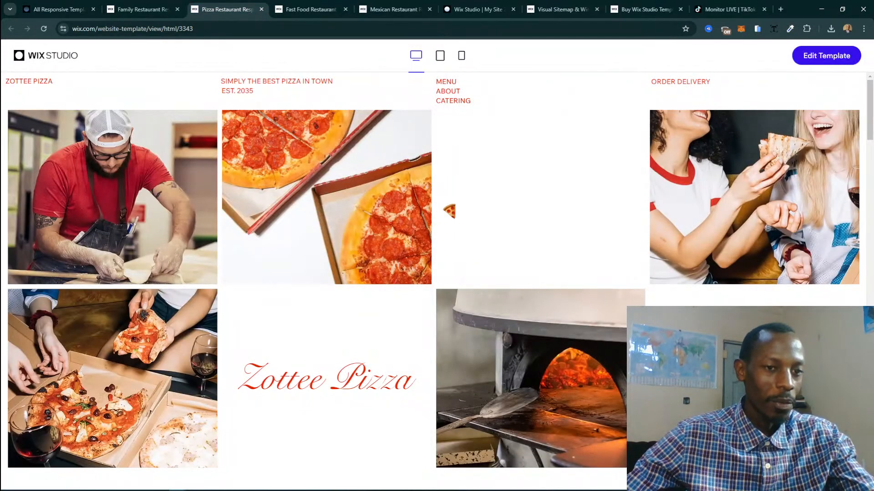
{"action": "scroll", "coordinate": [450, 201], "scroll_direction": "down", "scroll_amount": 5}
{"action": "scroll", "coordinate": [449, 200], "scroll_direction": "down", "scroll_amount": 6}
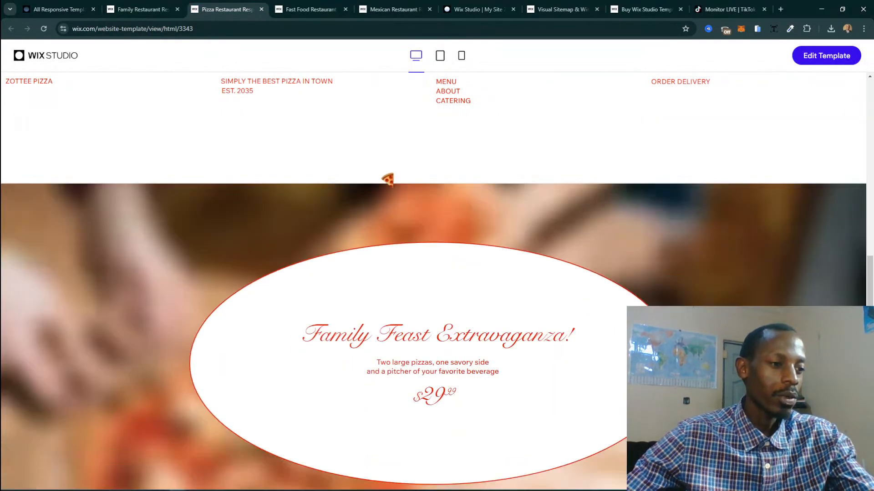
{"action": "scroll", "coordinate": [380, 176], "scroll_direction": "up", "scroll_amount": 3}
{"action": "scroll", "coordinate": [380, 176], "scroll_direction": "down", "scroll_amount": 8}
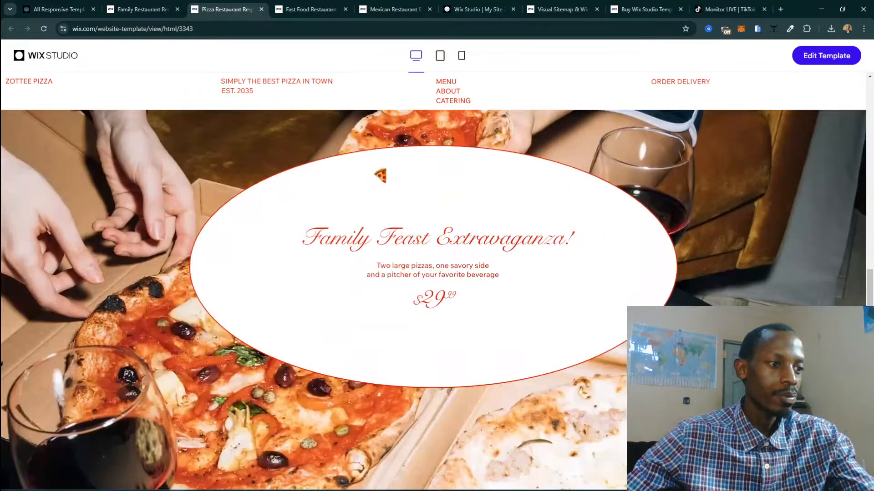
{"action": "scroll", "coordinate": [380, 176], "scroll_direction": "down", "scroll_amount": 10}
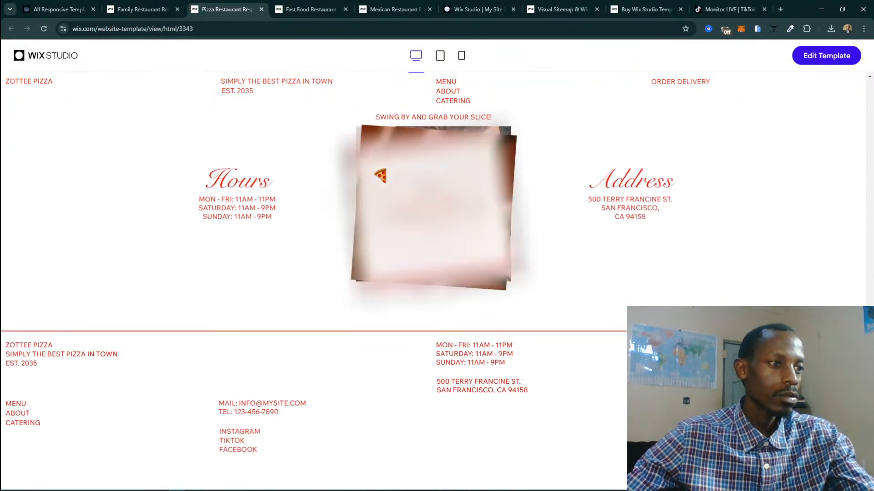
{"action": "left_click", "coordinate": [262, 10]}
Examine the Fast Food Restaurant template's homepage, including its photo gallery and footer, and close its preview.
{"action": "scroll", "coordinate": [428, 203], "scroll_direction": "down", "scroll_amount": 10}
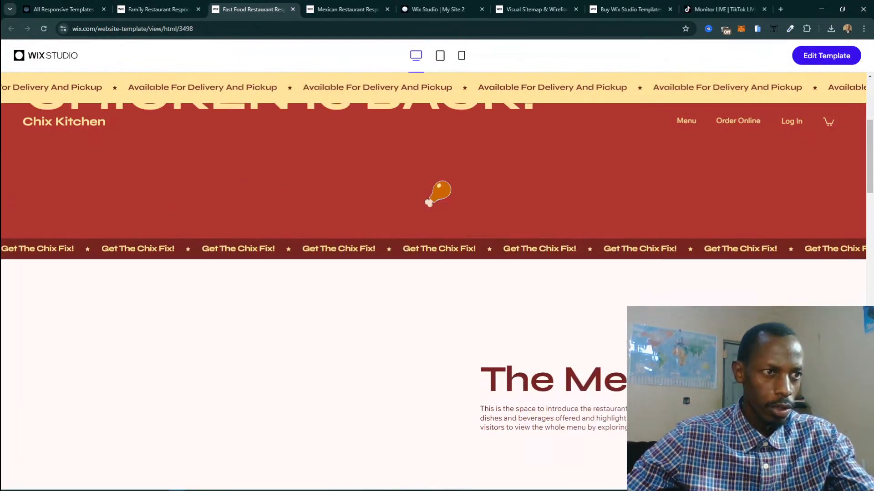
{"action": "scroll", "coordinate": [430, 184], "scroll_direction": "down", "scroll_amount": 1}
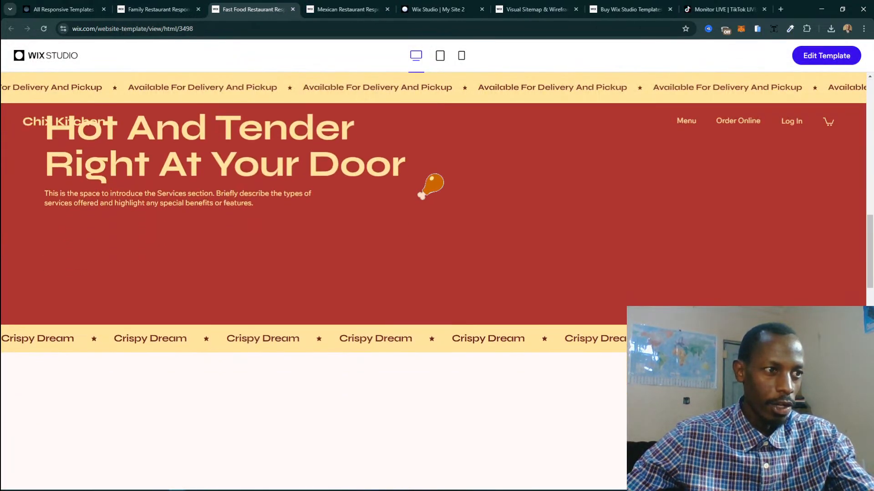
{"action": "scroll", "coordinate": [413, 193], "scroll_direction": "down", "scroll_amount": 5}
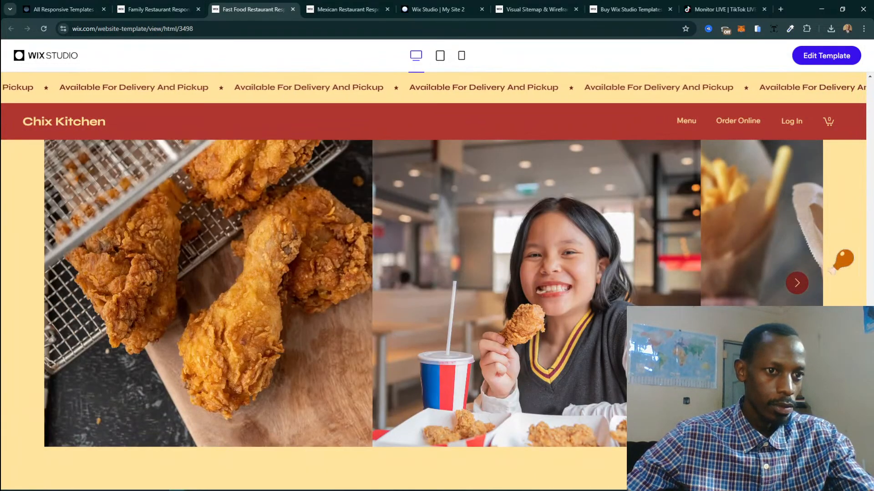
{"action": "left_click", "coordinate": [804, 284]}
{"action": "left_click", "coordinate": [805, 287]}
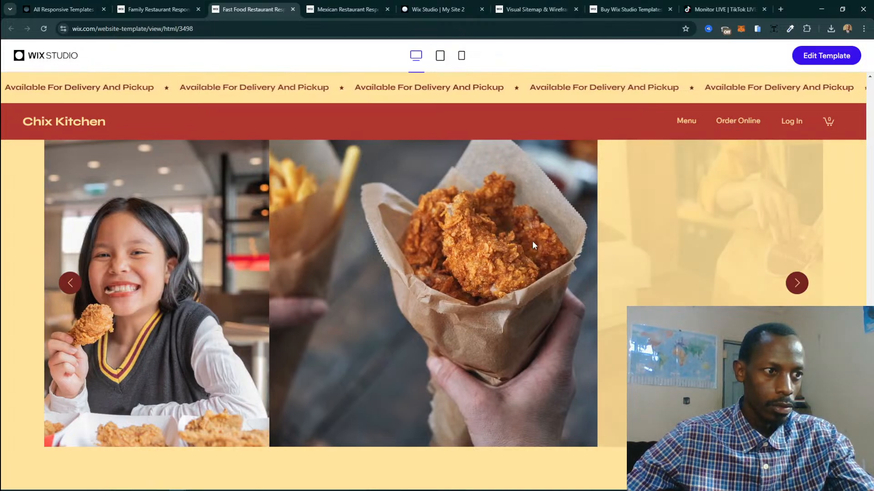
{"action": "scroll", "coordinate": [532, 241], "scroll_direction": "down", "scroll_amount": 5}
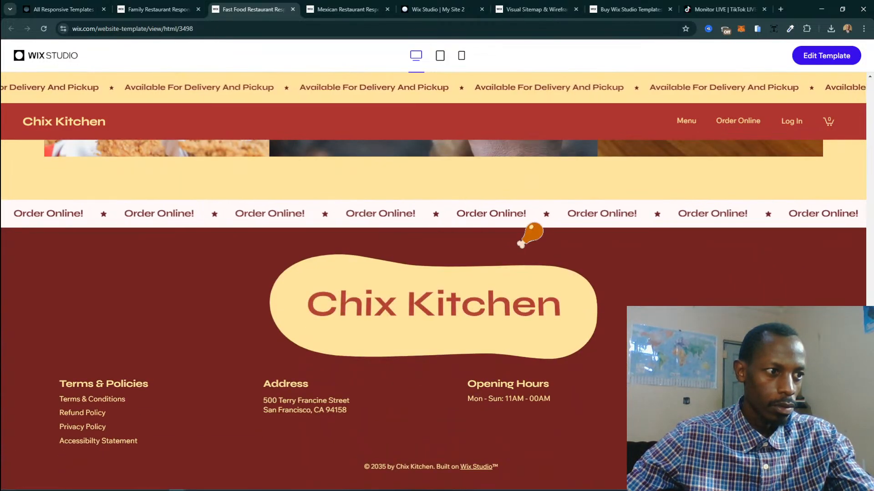
{"action": "scroll", "coordinate": [532, 235], "scroll_direction": "up", "scroll_amount": 15}
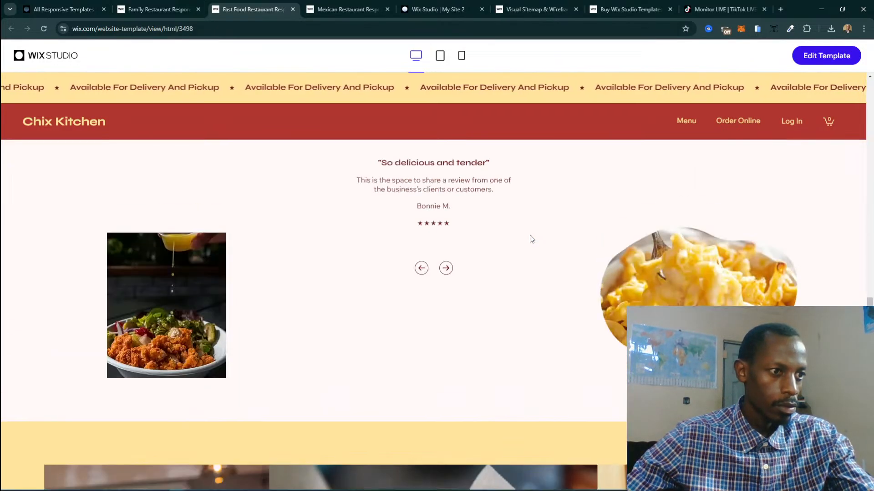
{"action": "scroll", "coordinate": [531, 239], "scroll_direction": "up", "scroll_amount": 8}
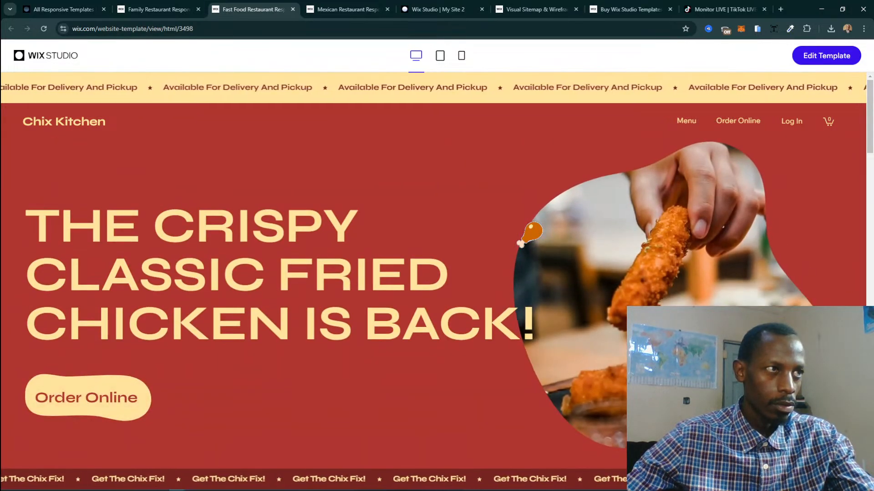
{"action": "left_click", "coordinate": [293, 9]}
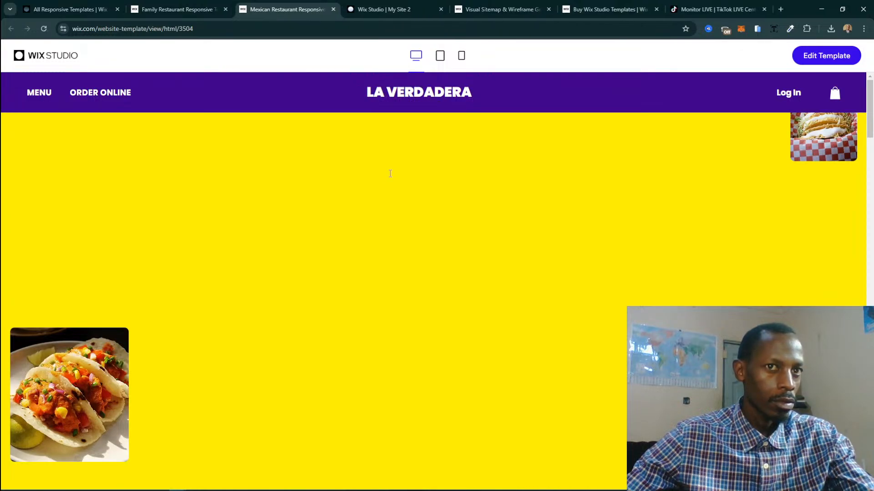
Examine the Mexican Restaurant template's homepage from the hero down to the Reviews section and close its preview.
{"action": "scroll", "coordinate": [393, 236], "scroll_direction": "down", "scroll_amount": 6}
{"action": "scroll", "coordinate": [391, 236], "scroll_direction": "up", "scroll_amount": 6}
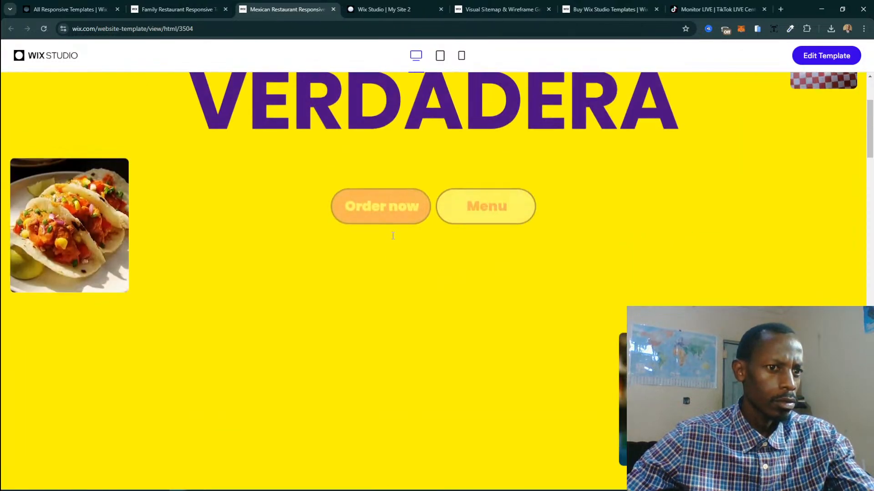
{"action": "scroll", "coordinate": [392, 236], "scroll_direction": "down", "scroll_amount": 7}
{"action": "scroll", "coordinate": [392, 236], "scroll_direction": "down", "scroll_amount": 15}
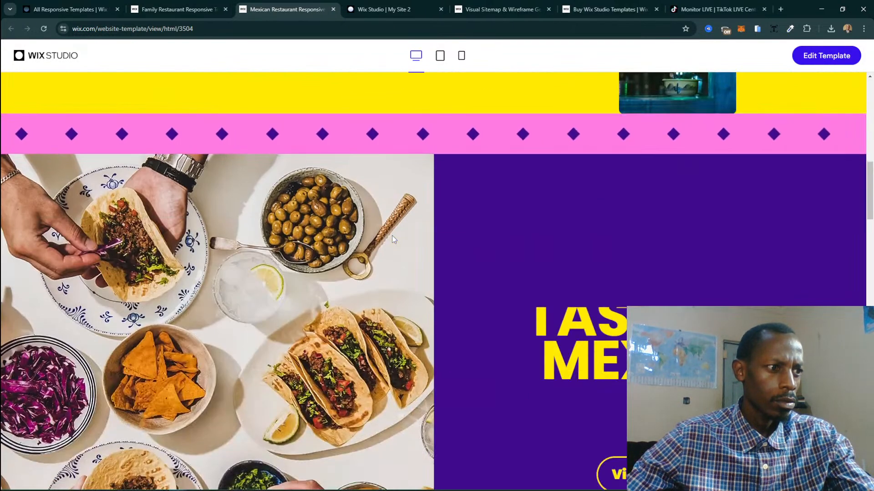
{"action": "scroll", "coordinate": [392, 236], "scroll_direction": "down", "scroll_amount": 12}
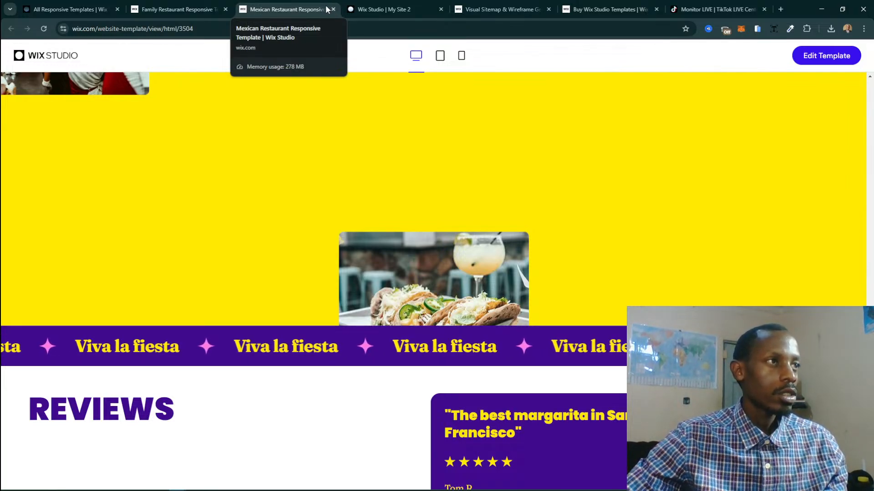
{"action": "left_click", "coordinate": [334, 10]}
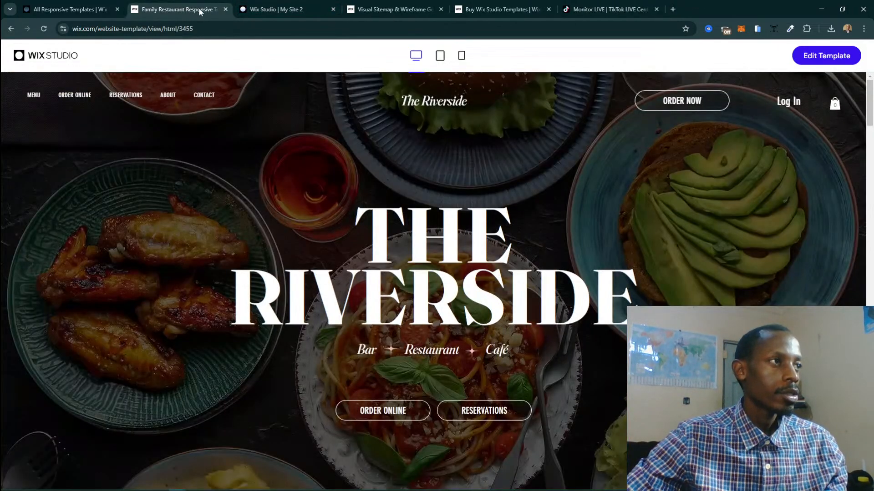
Reorder the browser tabs so the Wix Marketplace comes first, followed by the Visual Sitemap generator and the My Site 2 editor.
{"action": "left_click", "coordinate": [270, 9]}
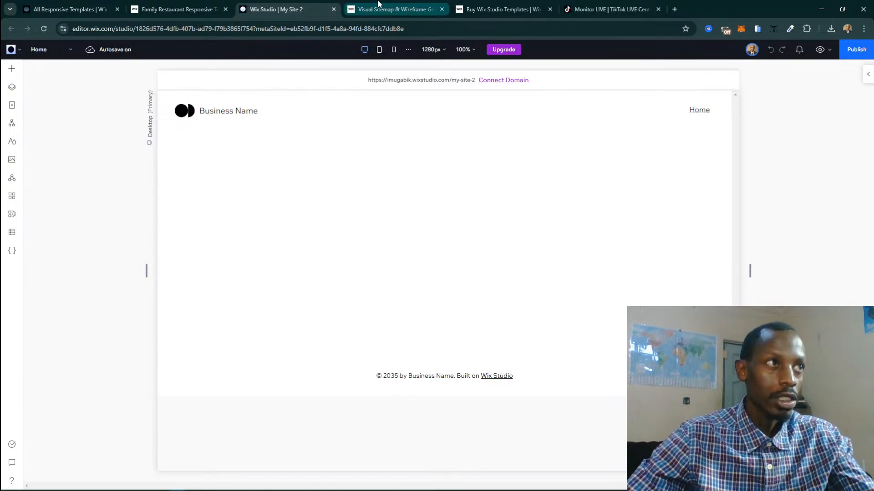
{"action": "left_click_drag", "start_coordinate": [280, 7], "coordinate": [536, 4]}
{"action": "left_click", "coordinate": [282, 9]}
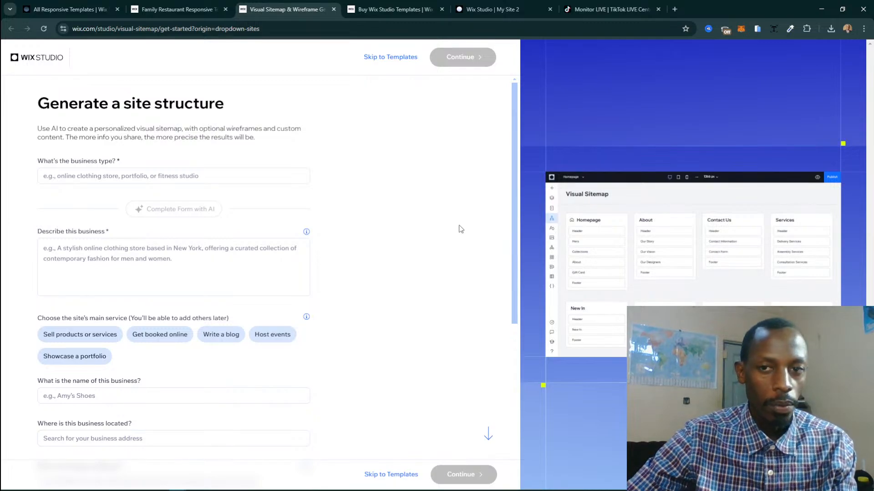
{"action": "left_click_drag", "start_coordinate": [286, 5], "coordinate": [372, 5]}
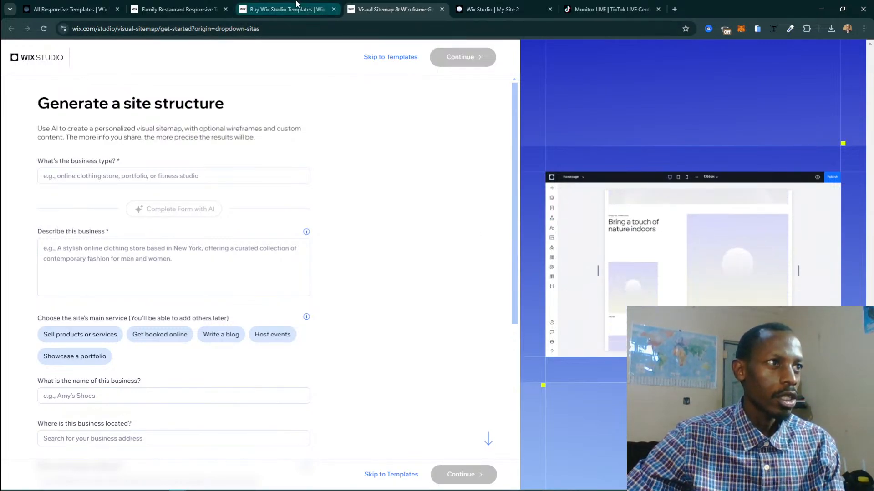
Place the All Responsive Templates tab after the Family Restaurant tab and return to the start of its restaurant results.
{"action": "left_click", "coordinate": [296, 4]}
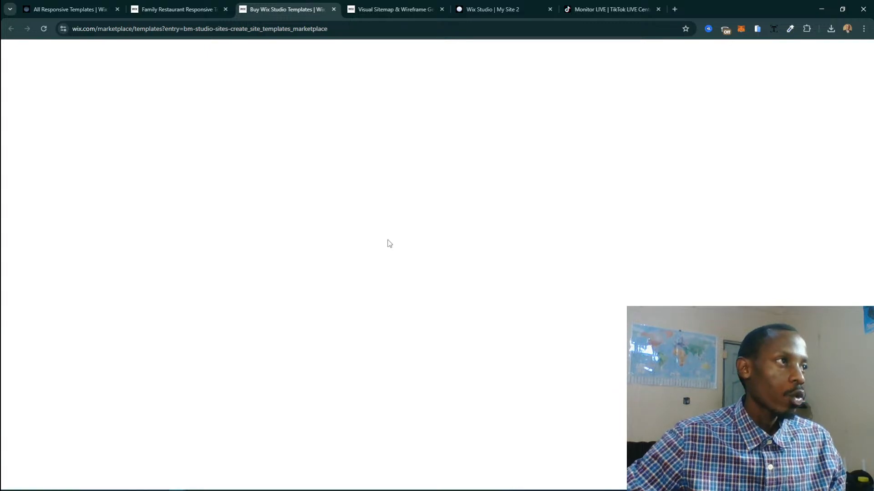
{"action": "left_click", "coordinate": [217, 14]}
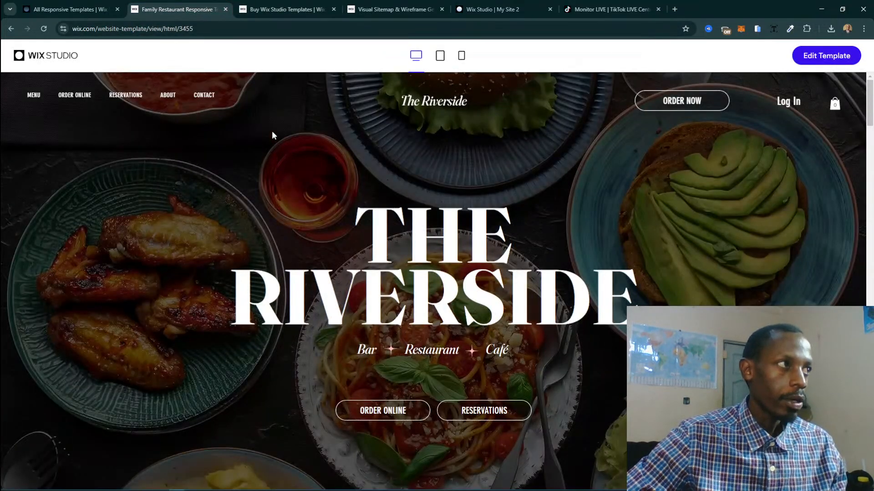
{"action": "left_click_drag", "start_coordinate": [83, 10], "coordinate": [150, 10]}
{"action": "mouse_move", "coordinate": [290, 192]}
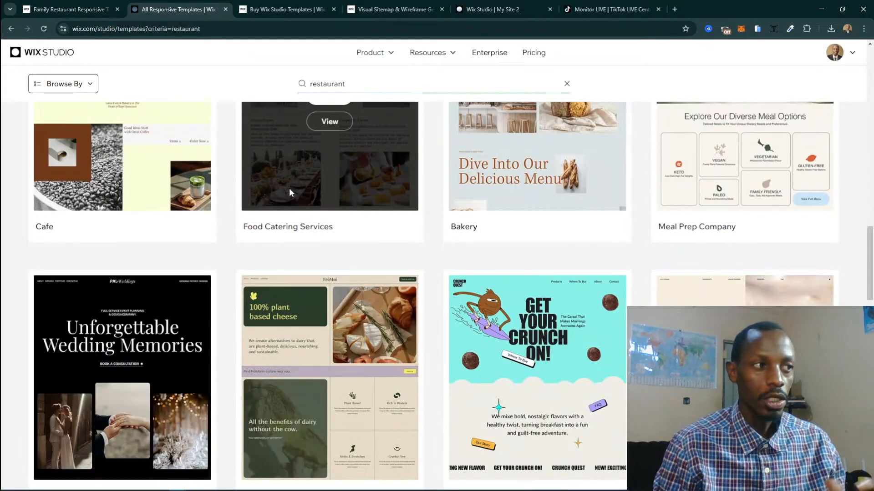
{"action": "scroll", "coordinate": [289, 189], "scroll_direction": "up", "scroll_amount": 15}
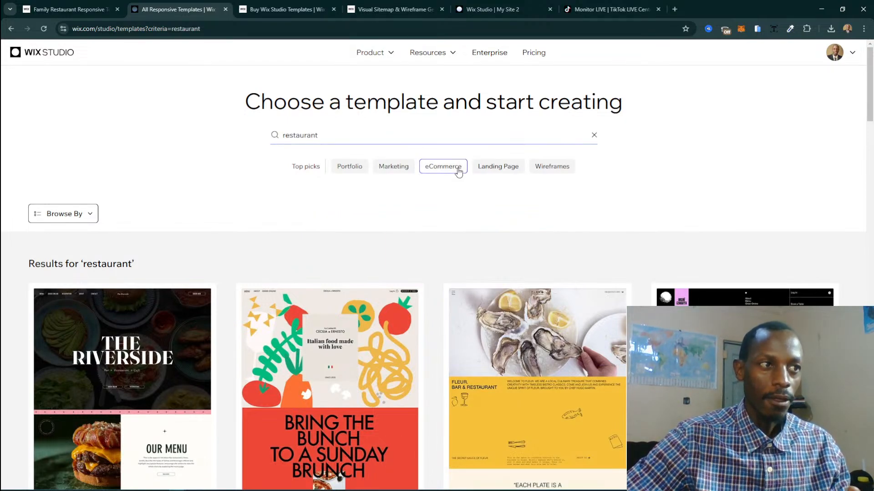
Browse the free and paid Studio templates in the Wix Marketplace.
{"action": "left_click", "coordinate": [276, 5]}
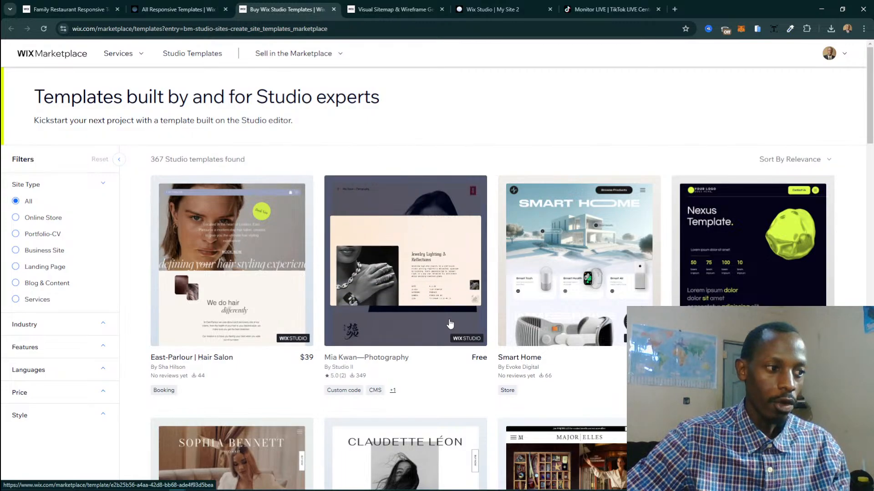
{"action": "scroll", "coordinate": [449, 324], "scroll_direction": "down", "scroll_amount": 4}
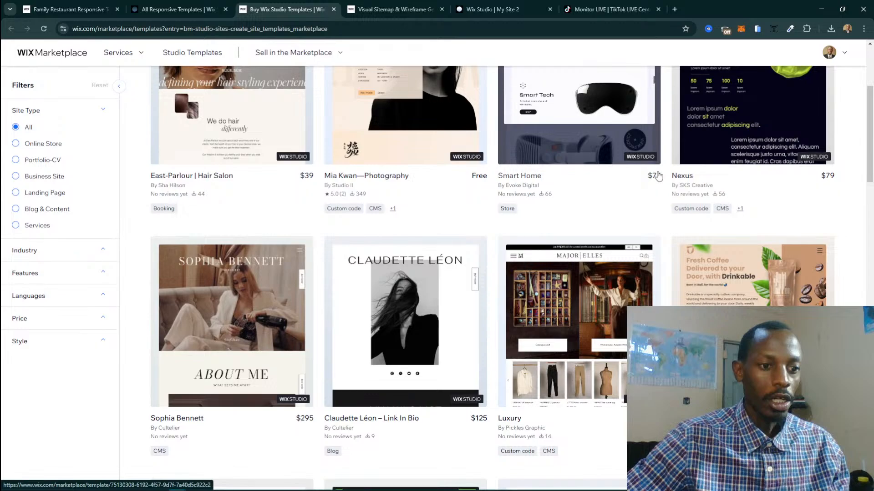
{"action": "scroll", "coordinate": [658, 177], "scroll_direction": "up", "scroll_amount": 3}
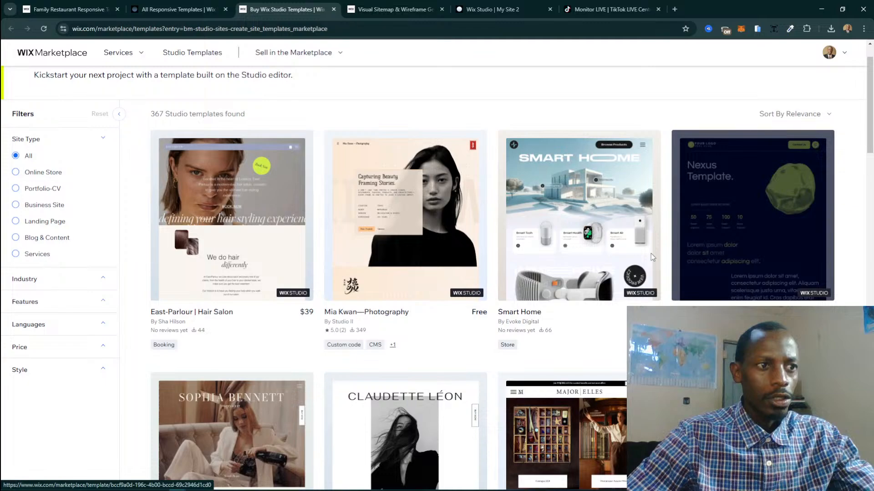
Filter the Marketplace's Studio templates by the Restaurants industry.
{"action": "scroll", "coordinate": [51, 320], "scroll_direction": "up", "scroll_amount": 1}
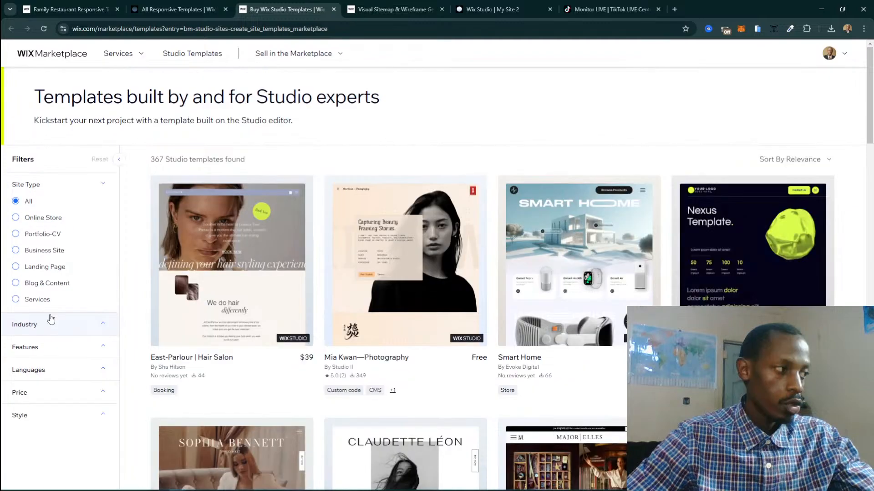
{"action": "left_click", "coordinate": [51, 320]}
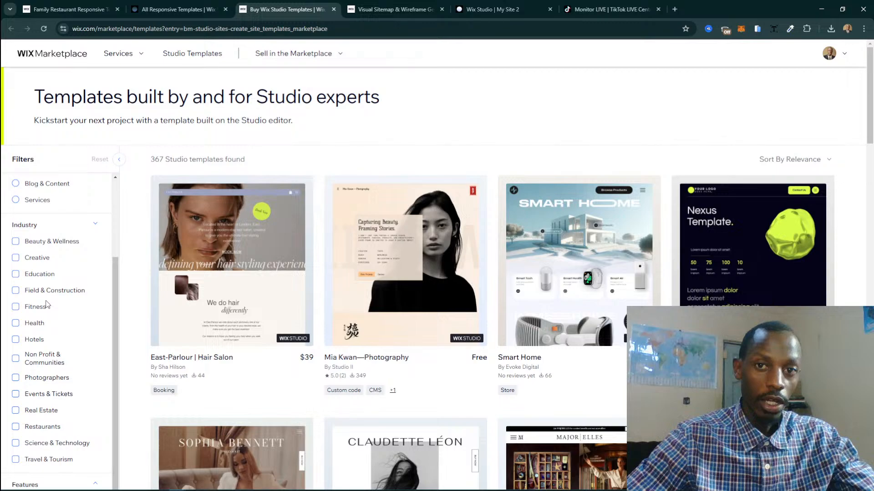
{"action": "scroll", "coordinate": [47, 304], "scroll_direction": "up", "scroll_amount": 2}
{"action": "left_click", "coordinate": [96, 186]}
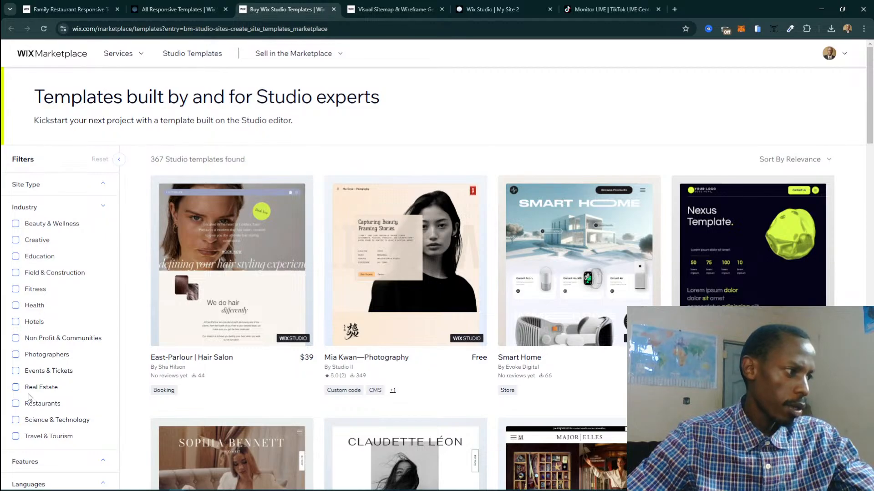
{"action": "left_click", "coordinate": [24, 407]}
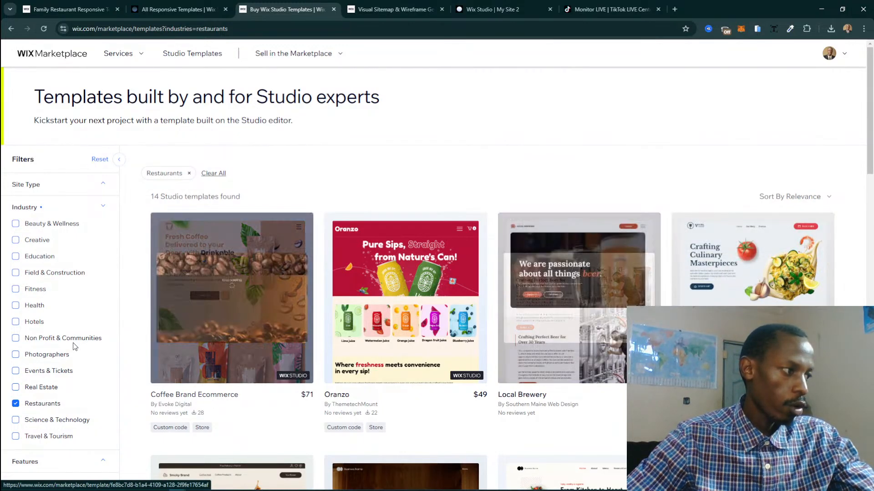
Narrow the restaurant templates to those with the Restaurant and Booking features.
{"action": "left_click", "coordinate": [86, 203]}
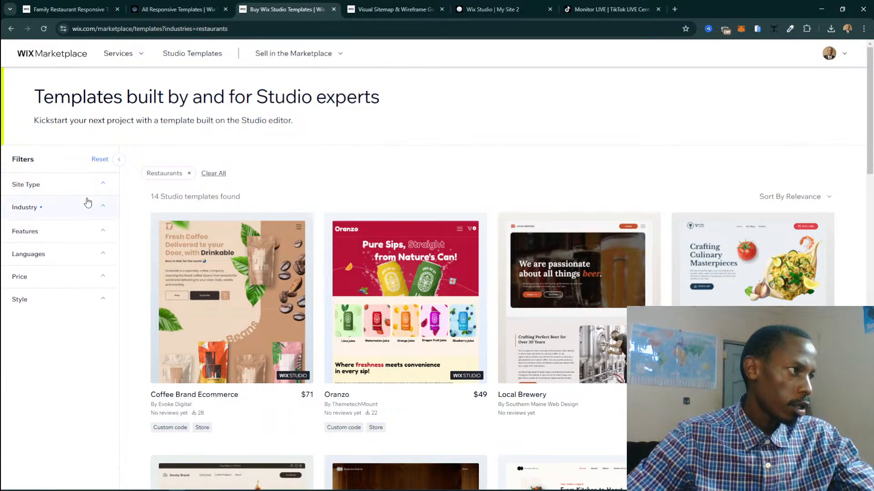
{"action": "left_click", "coordinate": [104, 229]}
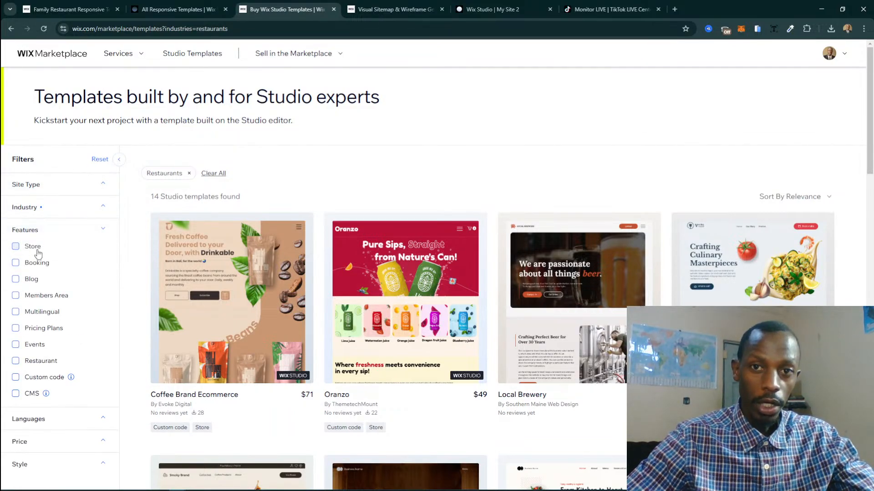
{"action": "left_click", "coordinate": [15, 361]}
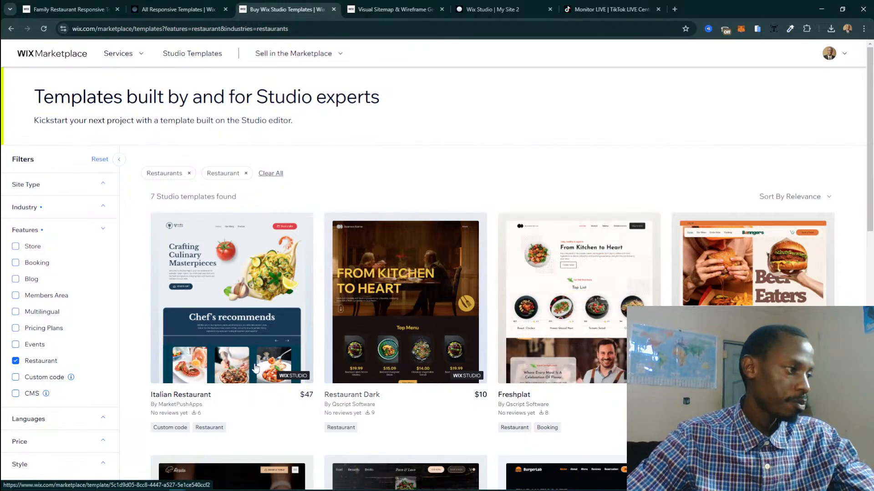
{"action": "left_click", "coordinate": [16, 263]}
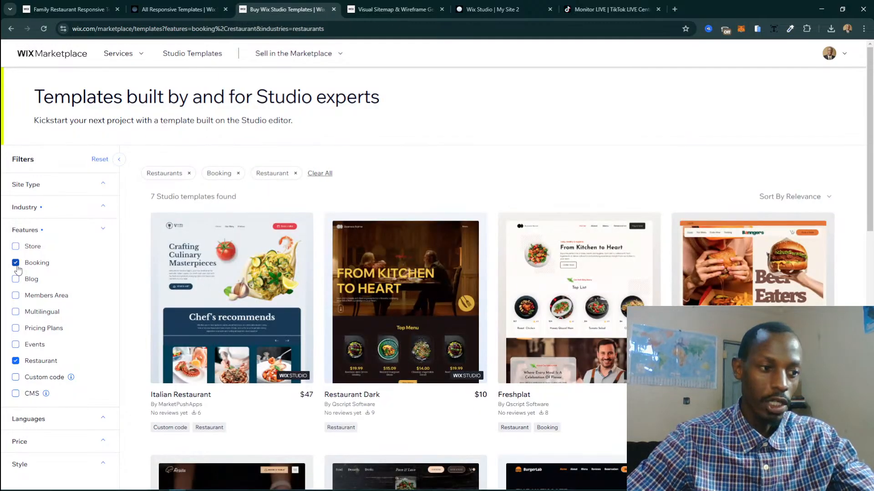
Examine the filtered restaurant templates with their prices and the available Site Type options.
{"action": "scroll", "coordinate": [45, 300], "scroll_direction": "down", "scroll_amount": 4}
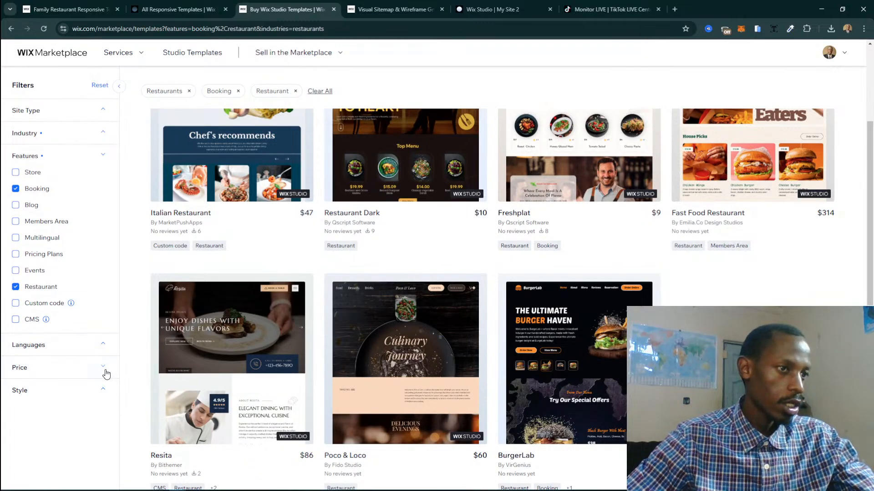
{"action": "scroll", "coordinate": [97, 302], "scroll_direction": "up", "scroll_amount": 4}
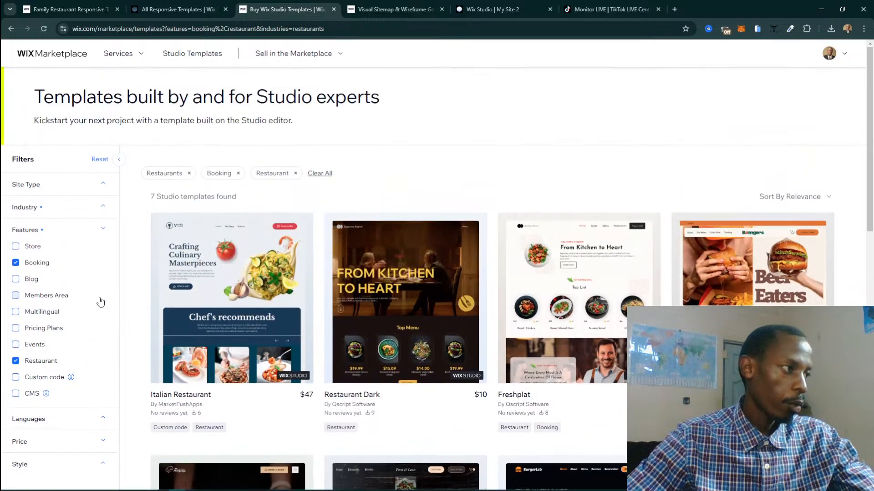
{"action": "left_click", "coordinate": [80, 183]}
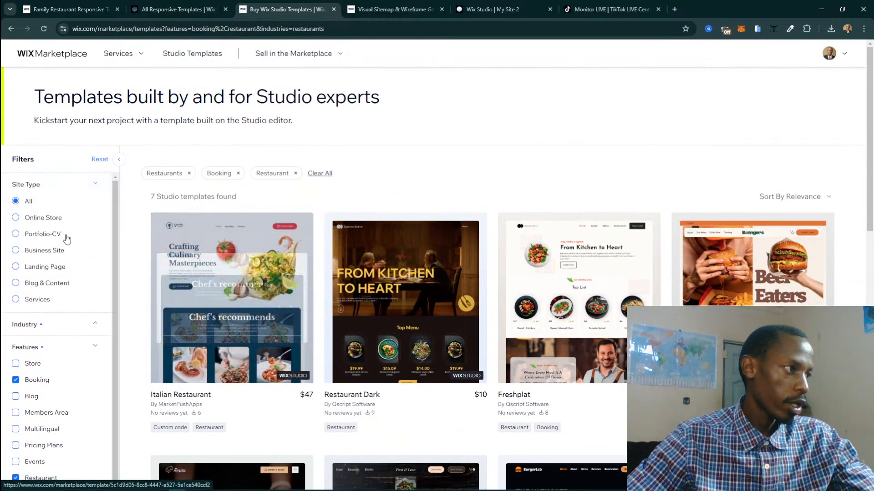
{"action": "scroll", "coordinate": [68, 241], "scroll_direction": "down", "scroll_amount": 1}
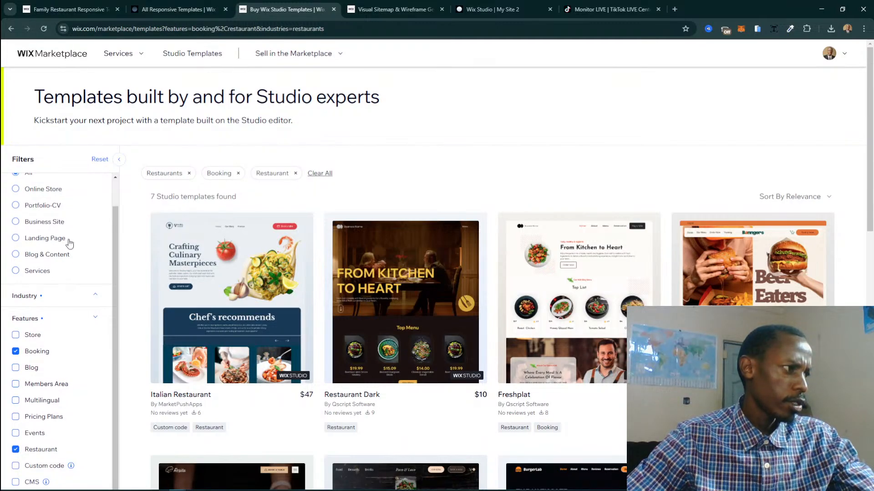
{"action": "scroll", "coordinate": [69, 244], "scroll_direction": "up", "scroll_amount": 1}
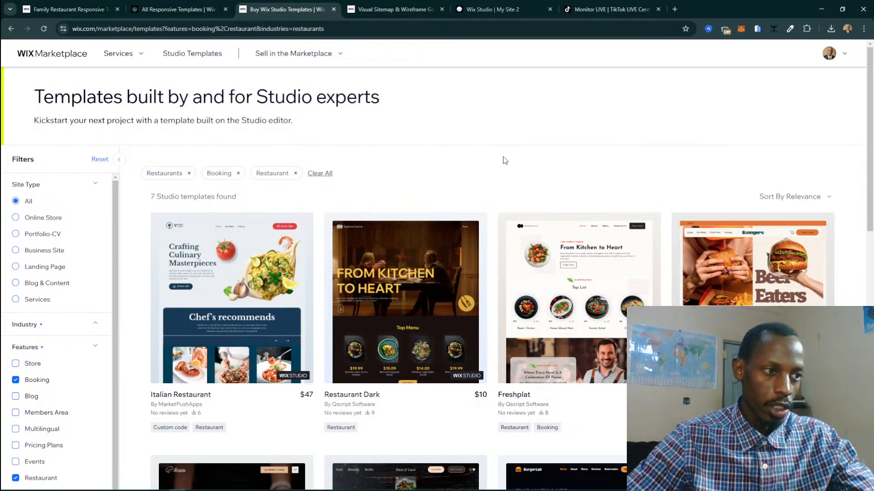
{"action": "mouse_move", "coordinate": [278, 326]}
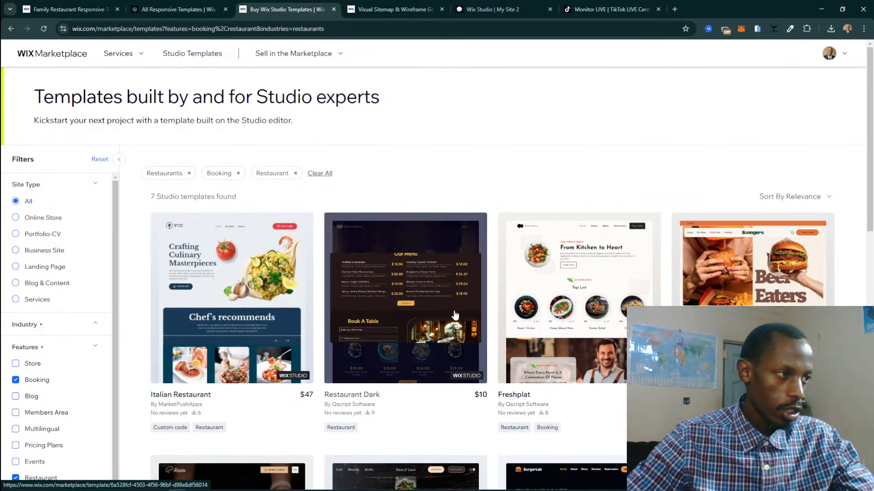
{"action": "scroll", "coordinate": [454, 315], "scroll_direction": "down", "scroll_amount": 3}
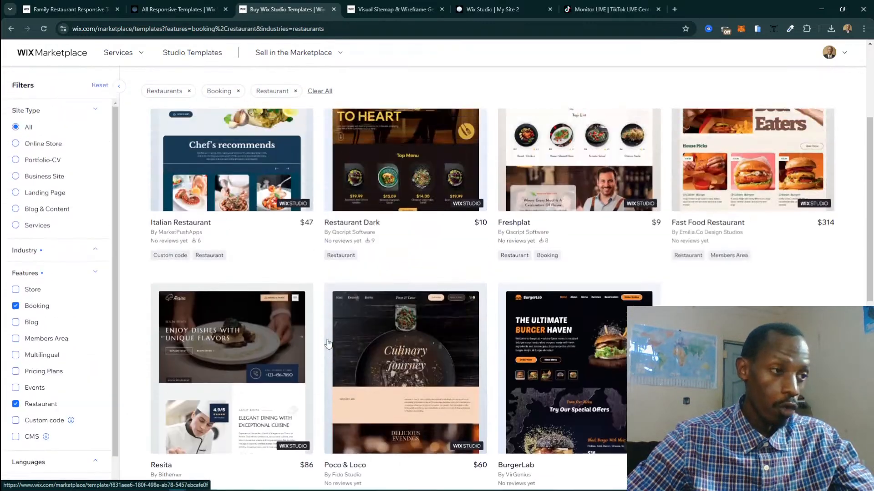
{"action": "scroll", "coordinate": [327, 343], "scroll_direction": "up", "scroll_amount": 3}
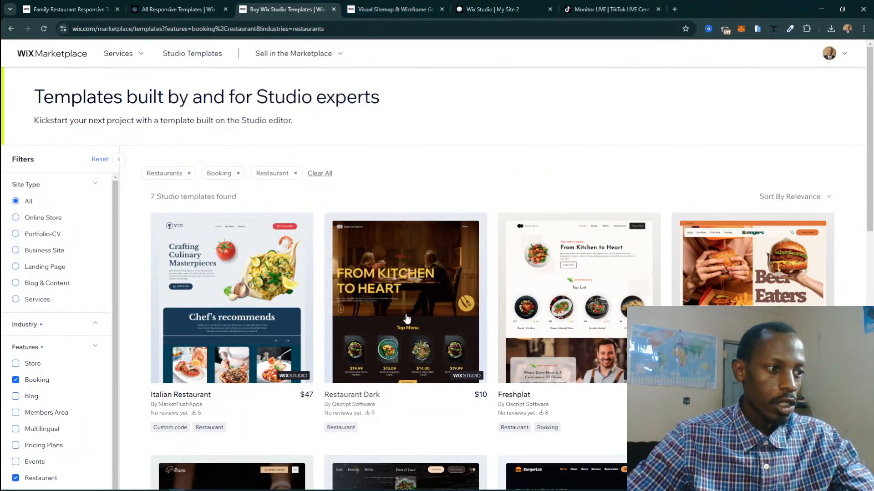
Open the Restaurant Dark template's Marketplace page and read its About and Features sections.
{"action": "left_click", "coordinate": [421, 351]}
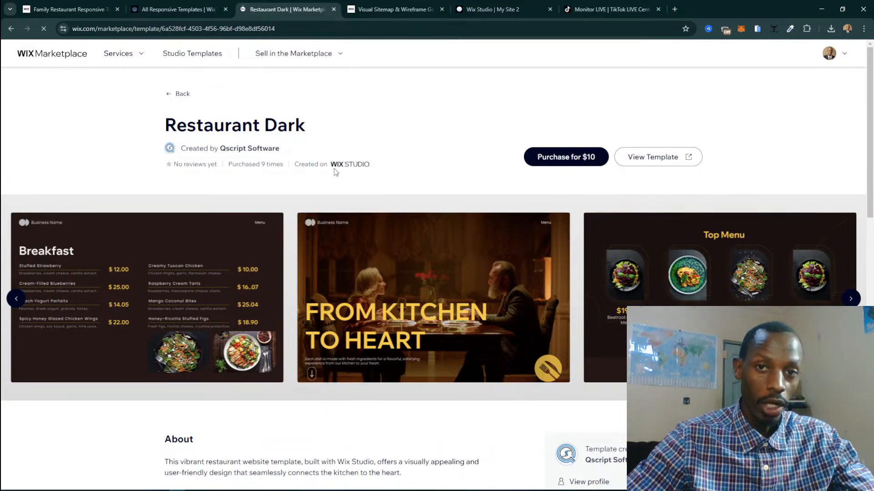
{"action": "scroll", "coordinate": [357, 362], "scroll_direction": "down", "scroll_amount": 5}
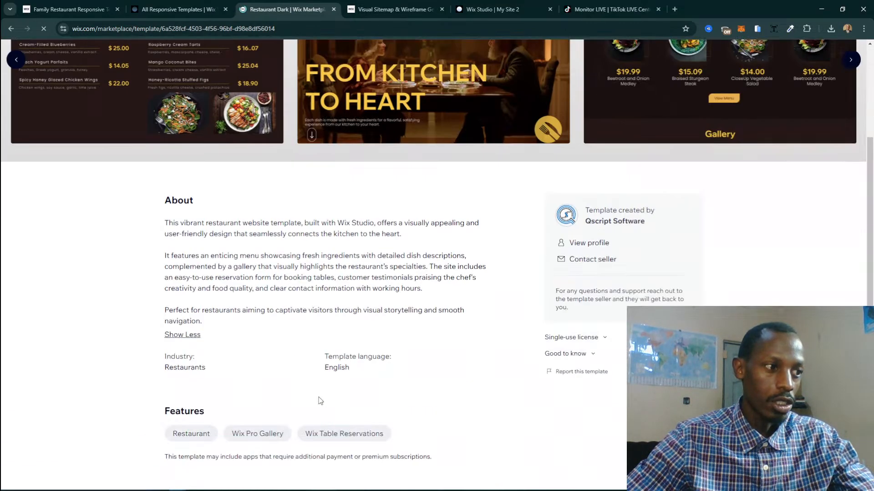
{"action": "scroll", "coordinate": [517, 324], "scroll_direction": "up", "scroll_amount": 5}
{"action": "scroll", "coordinate": [588, 228], "scroll_direction": "down", "scroll_amount": 1}
Open the checkout for Restaurant Dark, continue to payment, review the payment and billing fields, and close the checkout without ordering.
{"action": "left_click", "coordinate": [645, 116]}
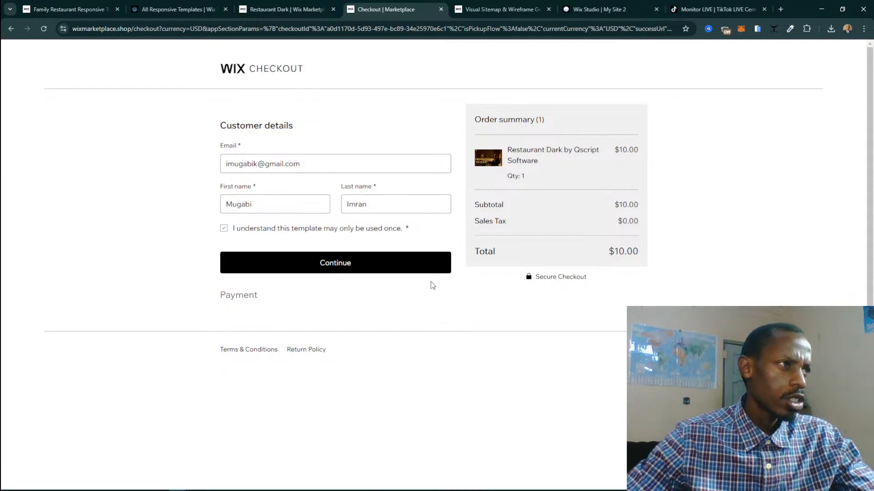
{"action": "left_click", "coordinate": [382, 261]}
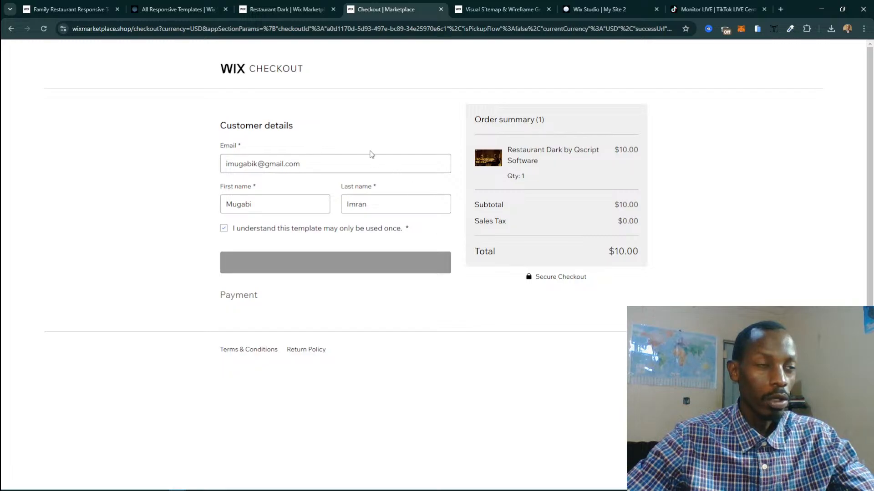
{"action": "scroll", "coordinate": [279, 295], "scroll_direction": "down", "scroll_amount": 6}
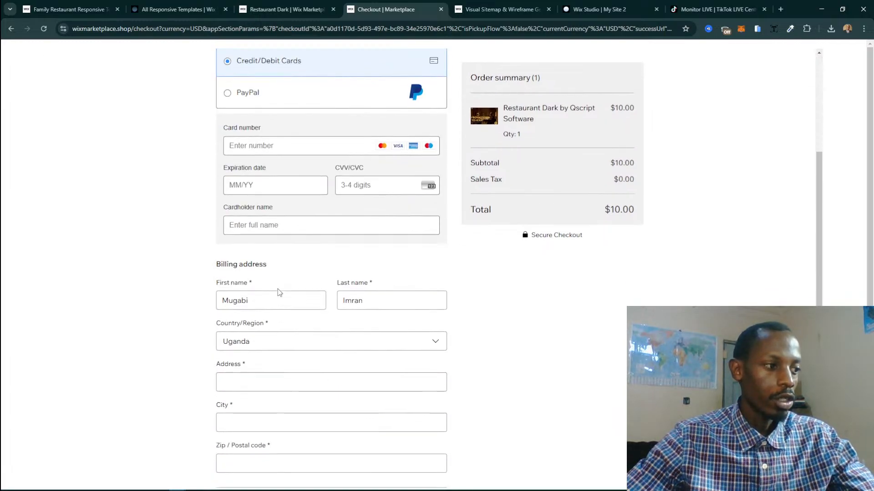
{"action": "scroll", "coordinate": [278, 282], "scroll_direction": "up", "scroll_amount": 6}
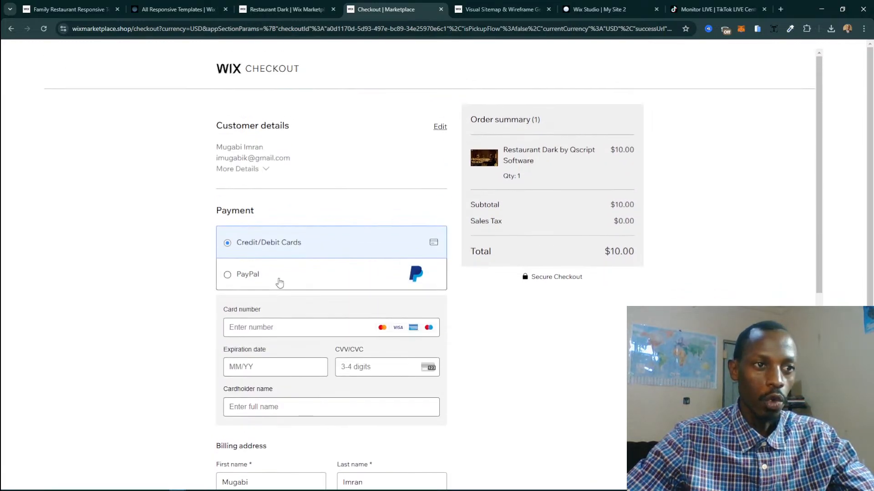
{"action": "scroll", "coordinate": [394, 214], "scroll_direction": "down", "scroll_amount": 7}
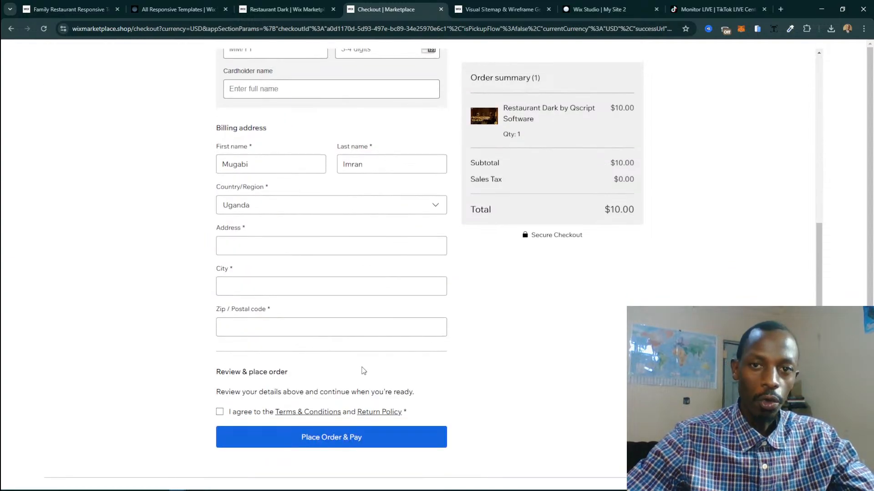
{"action": "scroll", "coordinate": [337, 192], "scroll_direction": "up", "scroll_amount": 5}
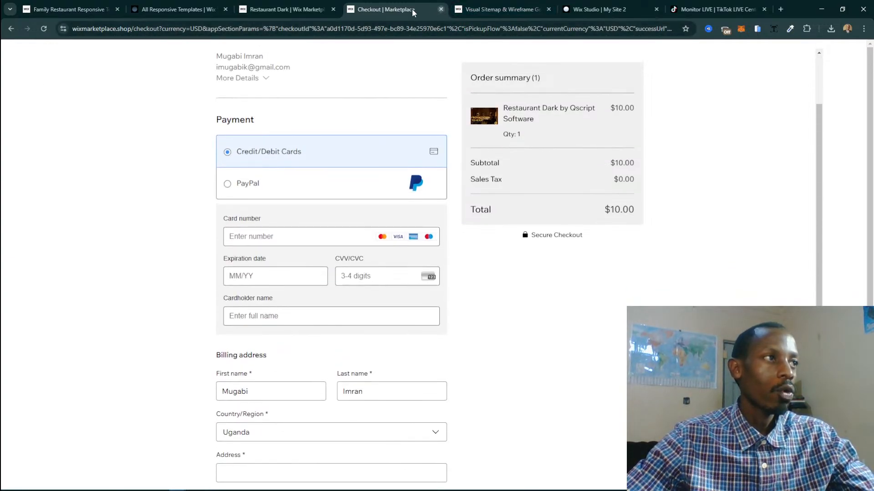
{"action": "key", "text": "ctrl+w"}
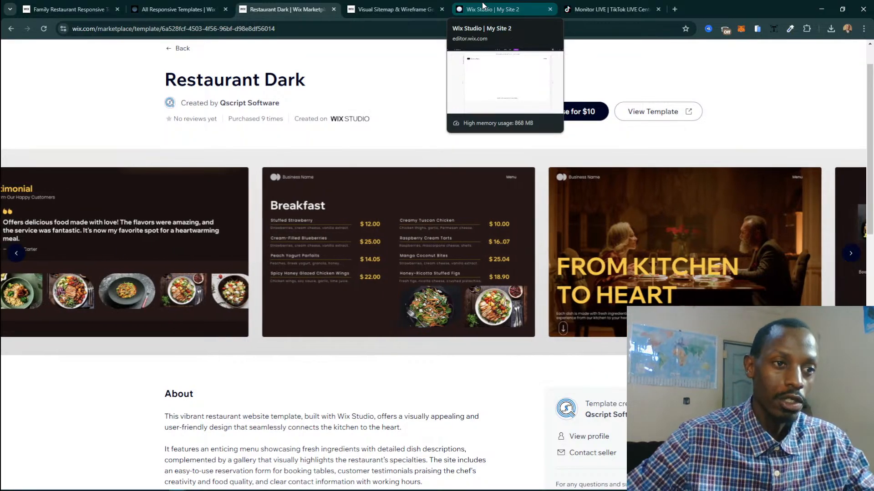
Review the Visual Sitemap generator's site structure form from the business type down to the tone of voice options.
{"action": "left_click", "coordinate": [510, 4]}
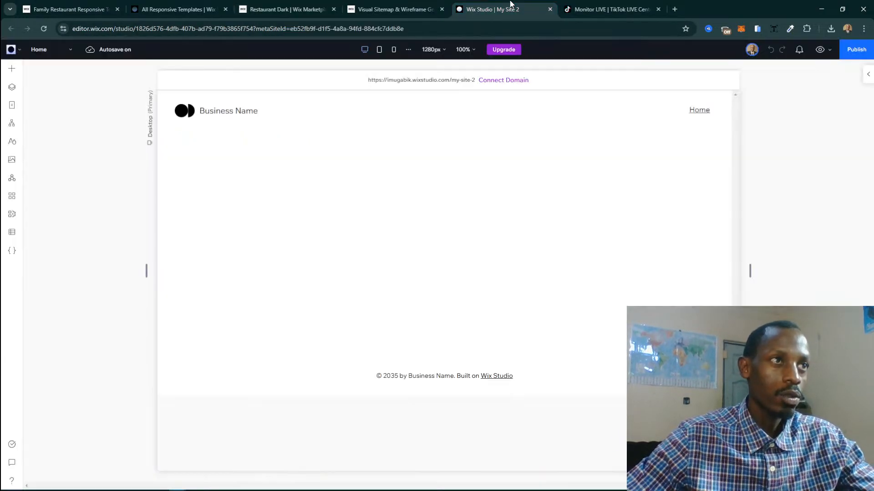
{"action": "left_click", "coordinate": [432, 17]}
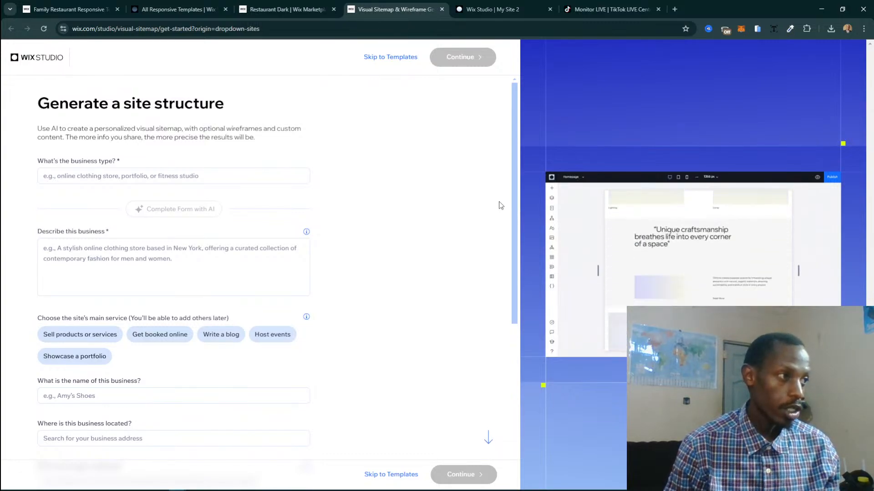
{"action": "left_click", "coordinate": [227, 181]}
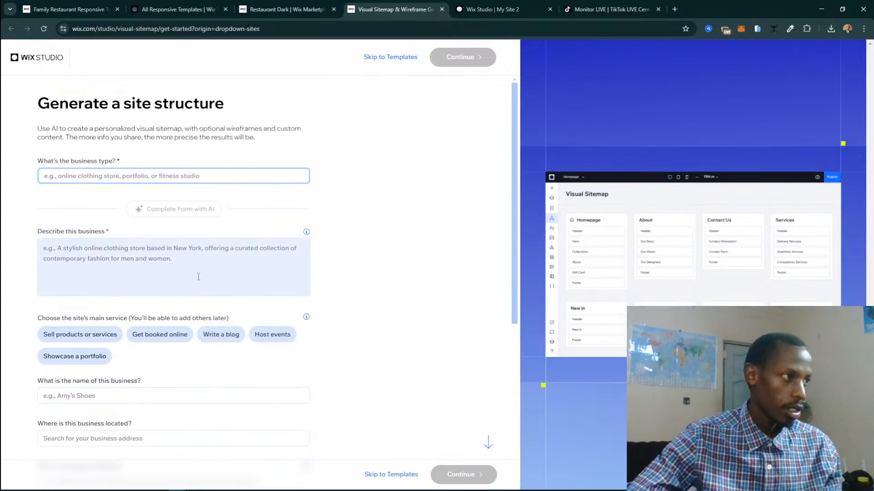
{"action": "left_click", "coordinate": [158, 398]}
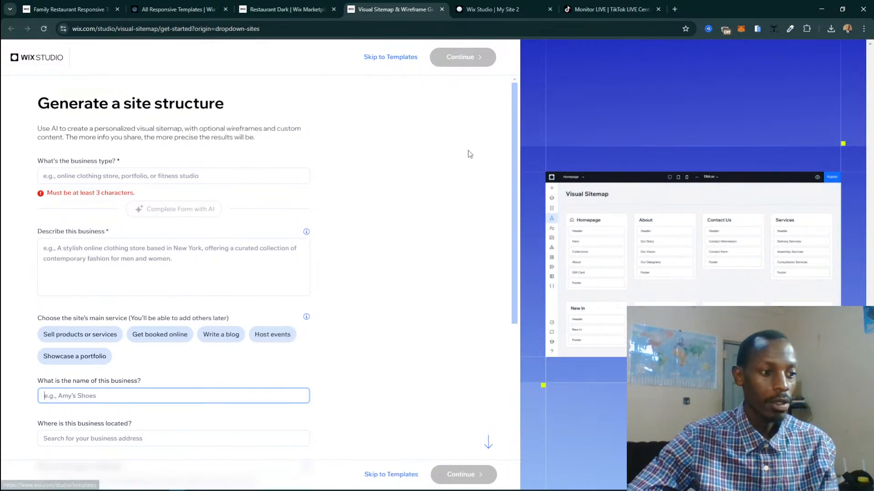
{"action": "scroll", "coordinate": [474, 172], "scroll_direction": "down", "scroll_amount": 6}
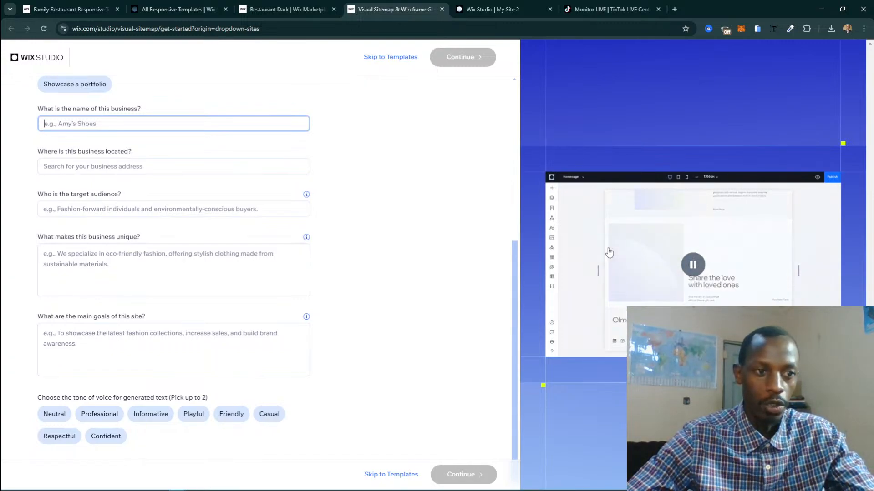
Search Google for "site map" in a new browser tab and show the image results.
{"action": "left_click", "coordinate": [674, 10]}
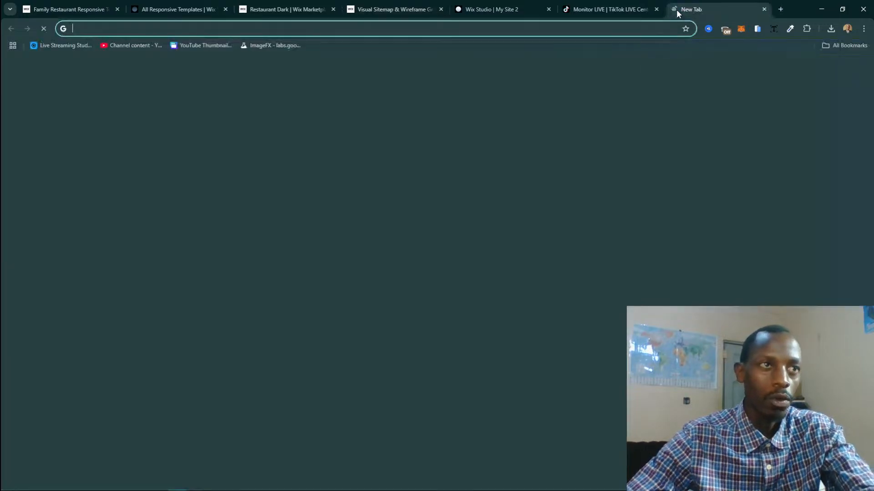
{"action": "type", "text": "go"}
{"action": "key", "text": "BackSpace"}
{"action": "key", "text": "BackSpace"}
{"action": "key", "text": "BackSpace"}
{"action": "type", "text": "si"}
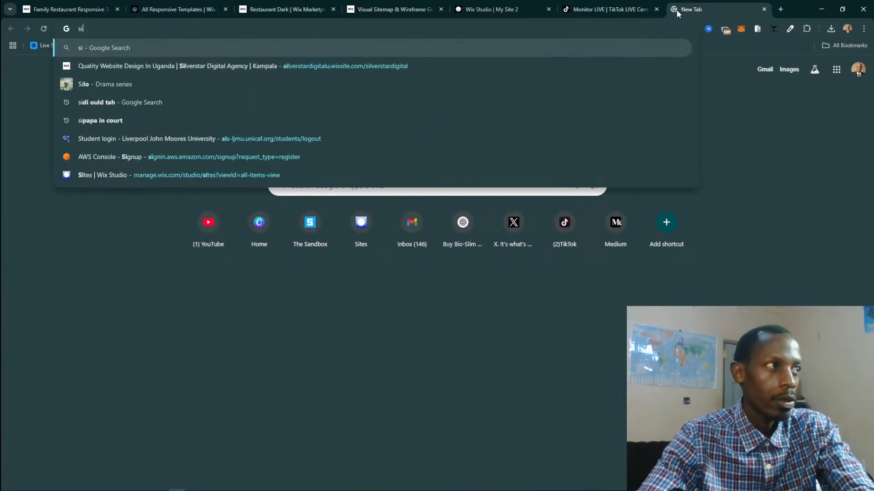
{"action": "key", "text": "BackSpace"}
{"action": "type", "text": "ite "}
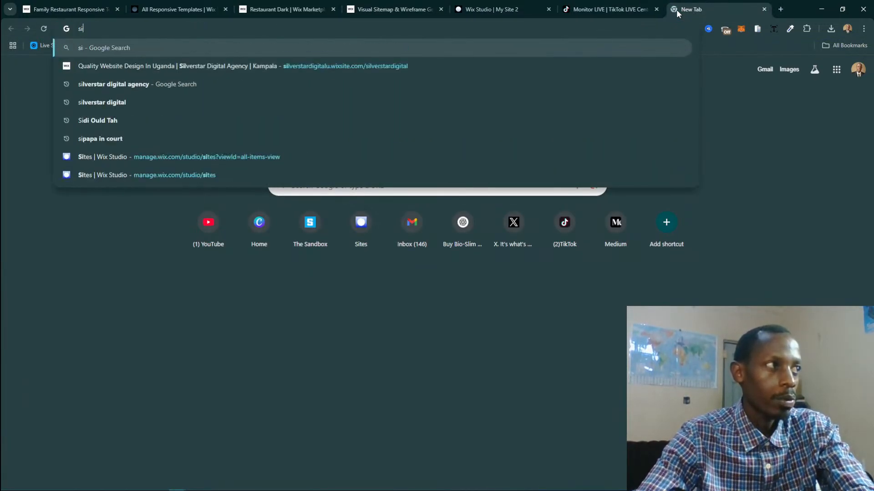
{"action": "type", "text": "map"}
{"action": "key", "text": "Return"}
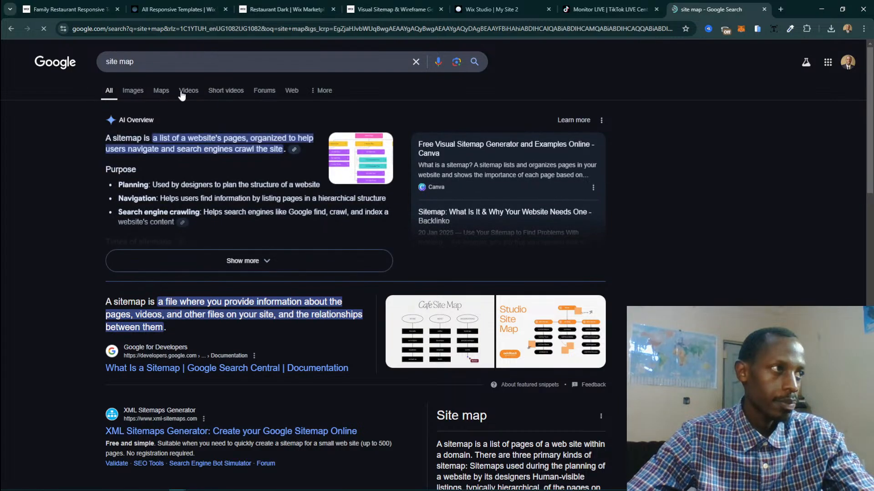
{"action": "left_click", "coordinate": [133, 91]}
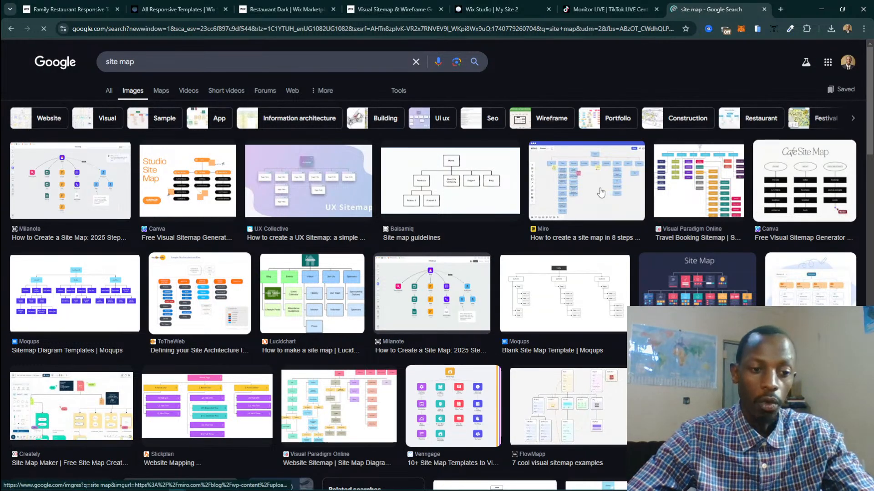
Enlarge the FlowMapp and Venngage sitemap examples in the image results and examine their page hierarchies.
{"action": "left_click", "coordinate": [593, 396]}
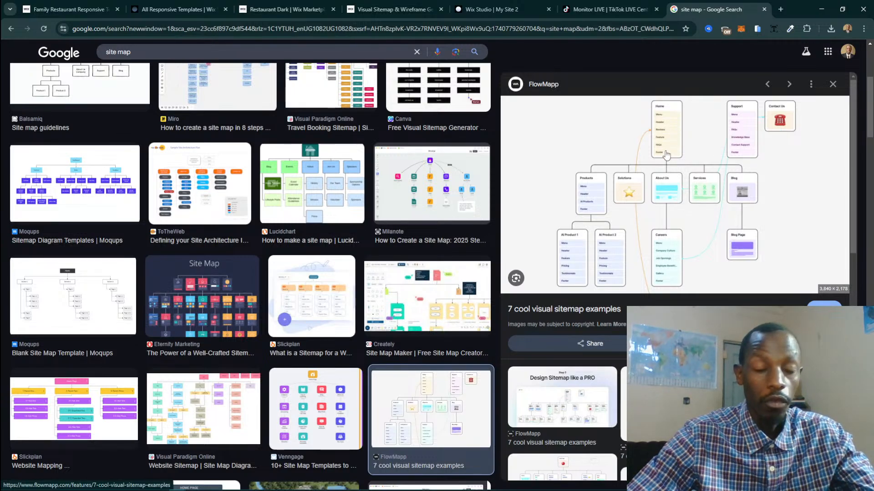
{"action": "left_click", "coordinate": [313, 408]}
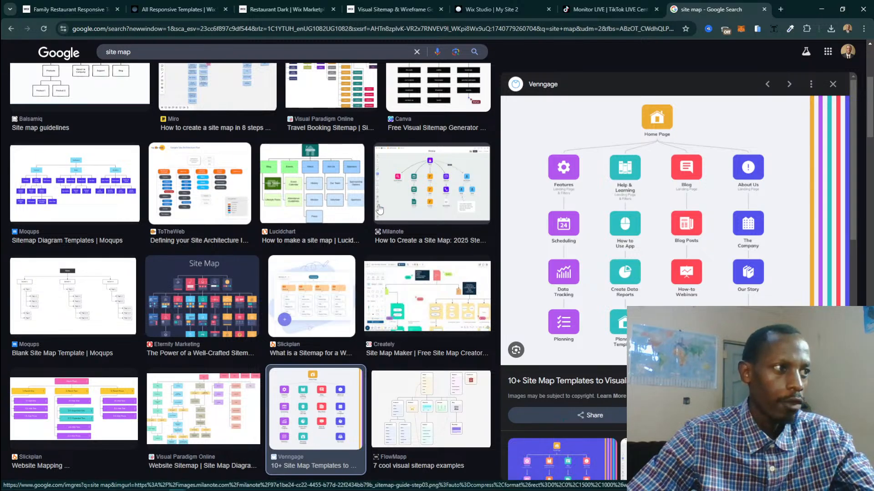
{"action": "scroll", "coordinate": [374, 208], "scroll_direction": "up", "scroll_amount": 5}
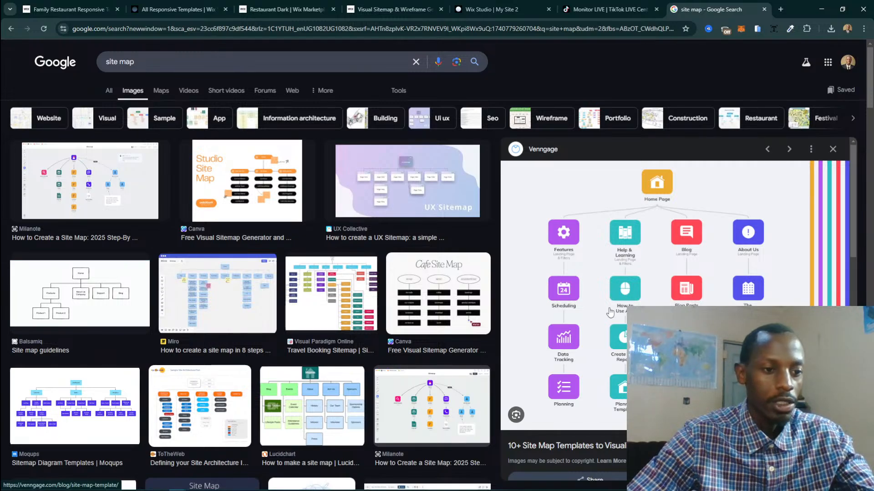
Revisit the Visual Sitemap generator, The Riverside template and Restaurant Dark pages, and bring up the blank My Site 2 in the editor.
{"action": "left_click", "coordinate": [408, 6]}
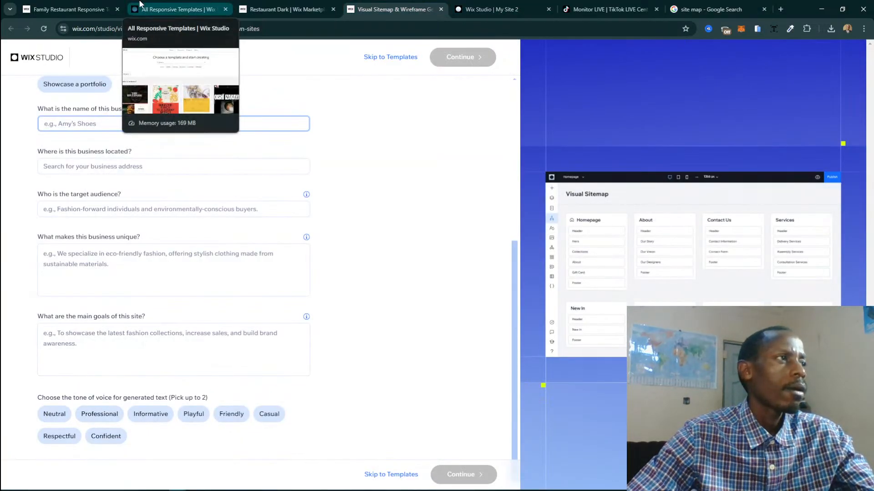
{"action": "left_click", "coordinate": [69, 9]}
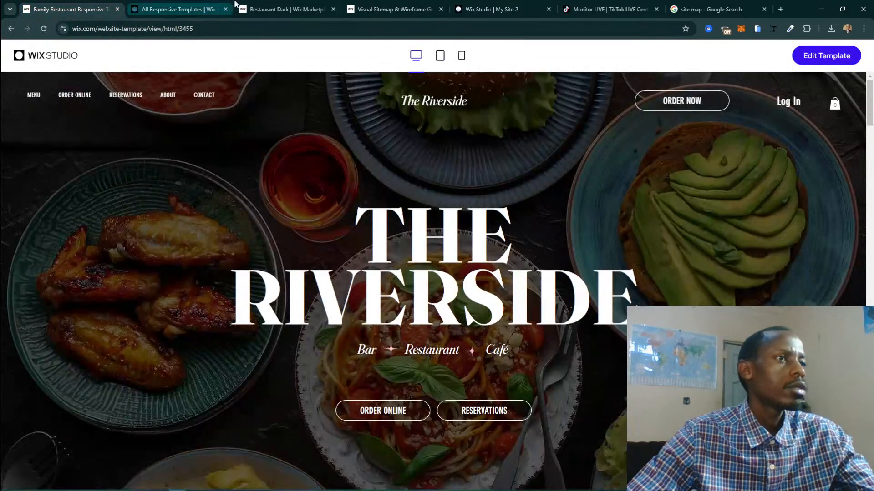
{"action": "left_click", "coordinate": [287, 5]}
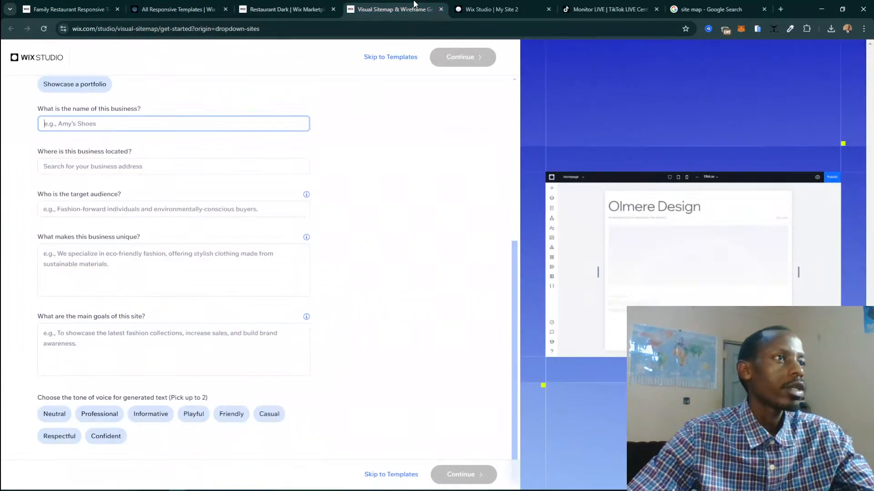
{"action": "left_click", "coordinate": [392, 6]}
{"action": "left_click", "coordinate": [486, 4]}
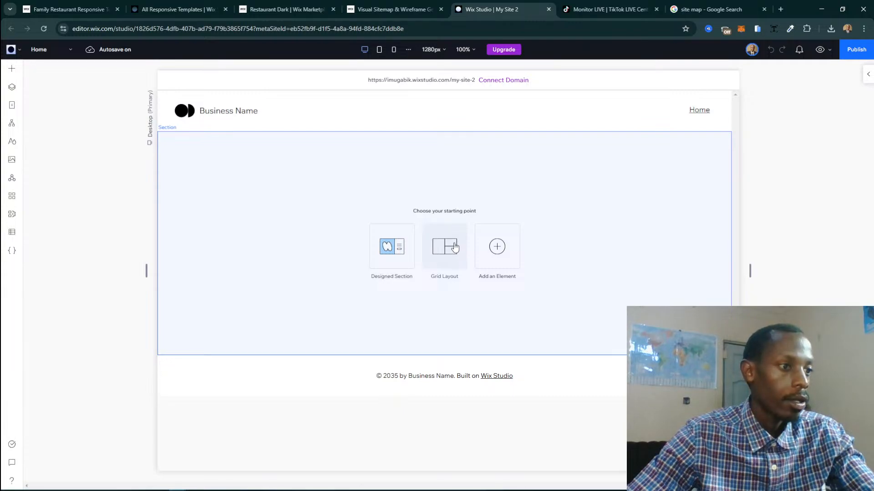
Review the blank site's layers and the available quick-add elements, designed sections and hero wireframes.
{"action": "left_click", "coordinate": [12, 87]}
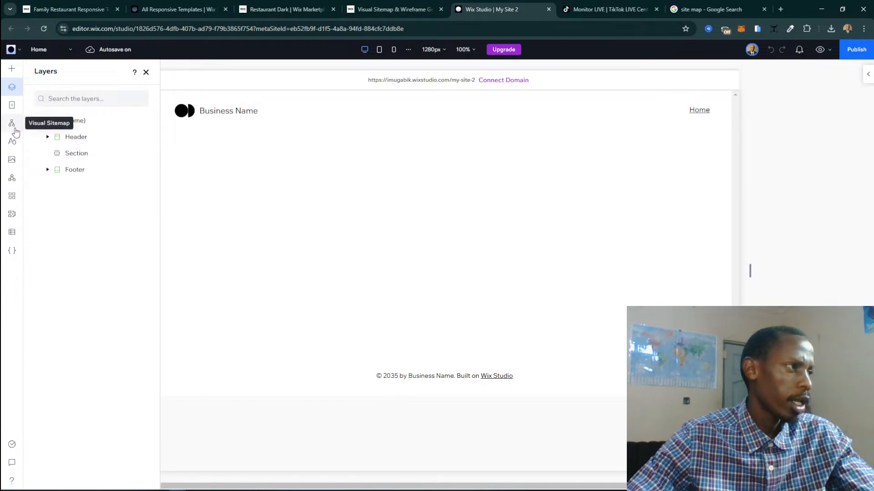
{"action": "left_click", "coordinate": [13, 73]}
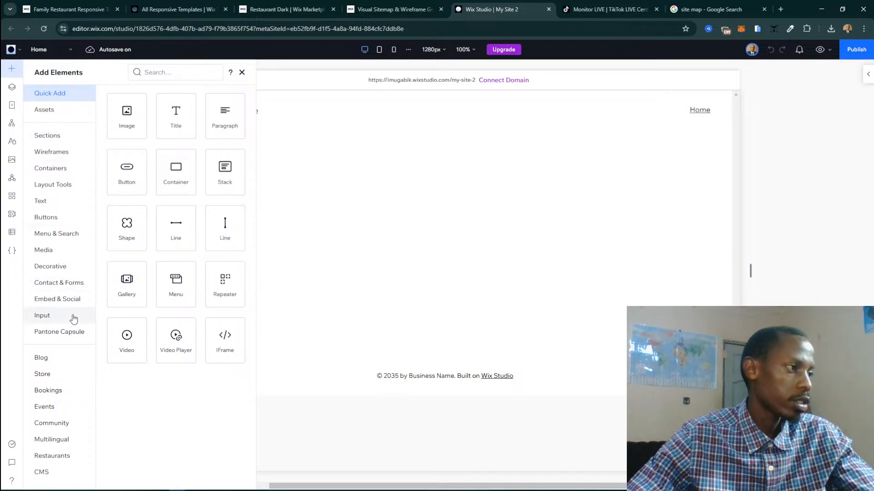
{"action": "left_click", "coordinate": [65, 141]}
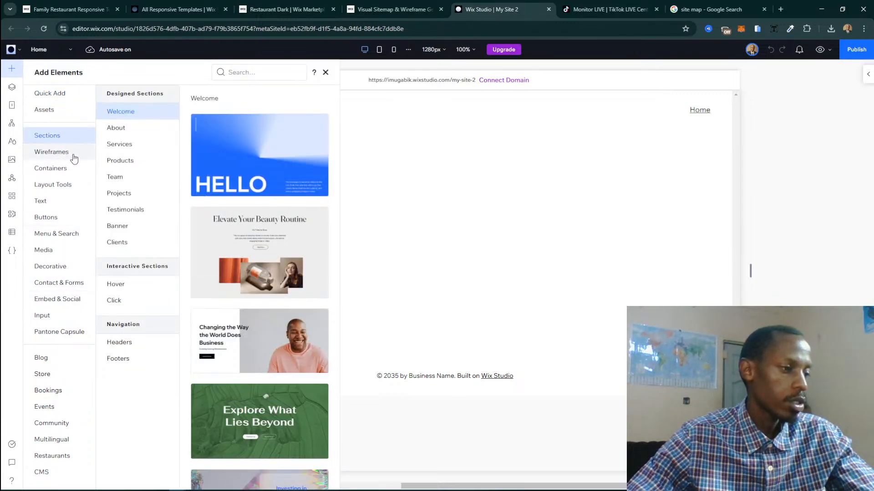
{"action": "left_click", "coordinate": [60, 151]}
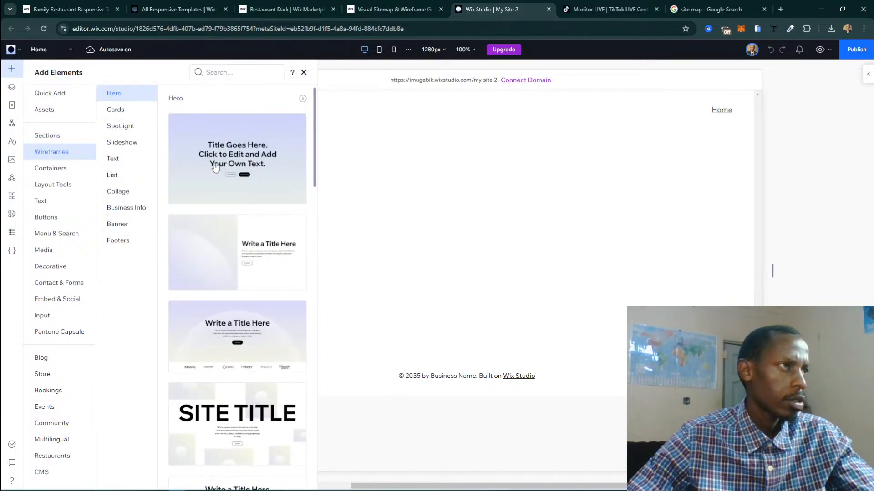
Return to The Riverside template preview and examine how its About Us and Our Menu sections are laid out.
{"action": "left_click", "coordinate": [257, 10]}
{"action": "left_click", "coordinate": [200, 8]}
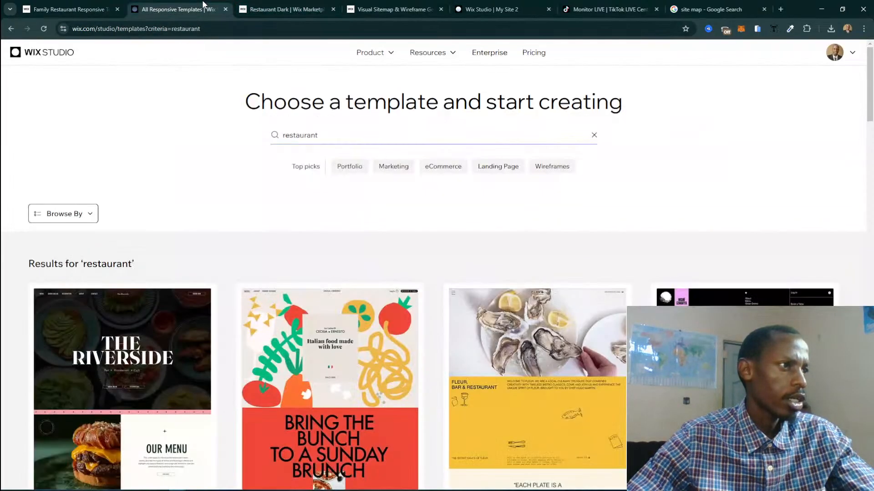
{"action": "left_click", "coordinate": [111, 8]}
{"action": "scroll", "coordinate": [353, 267], "scroll_direction": "down", "scroll_amount": 10}
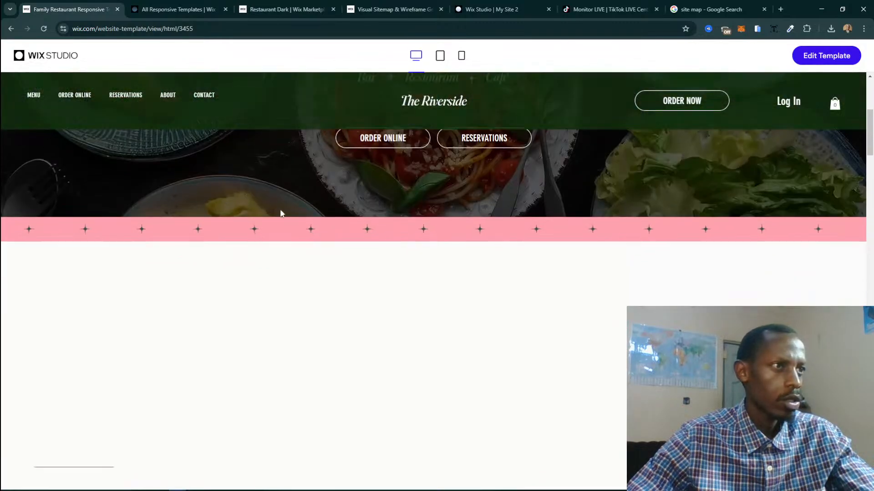
{"action": "scroll", "coordinate": [372, 213], "scroll_direction": "up", "scroll_amount": 3}
{"action": "scroll", "coordinate": [146, 326], "scroll_direction": "down", "scroll_amount": 2}
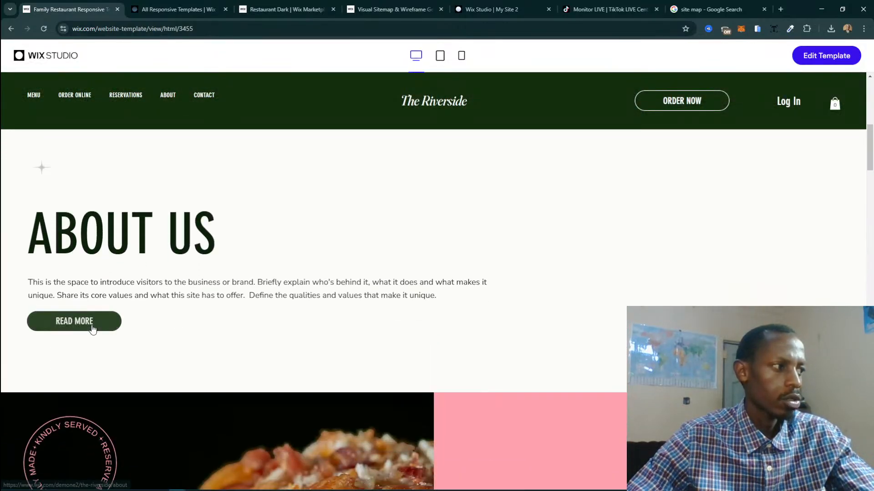
{"action": "scroll", "coordinate": [746, 209], "scroll_direction": "down", "scroll_amount": 6}
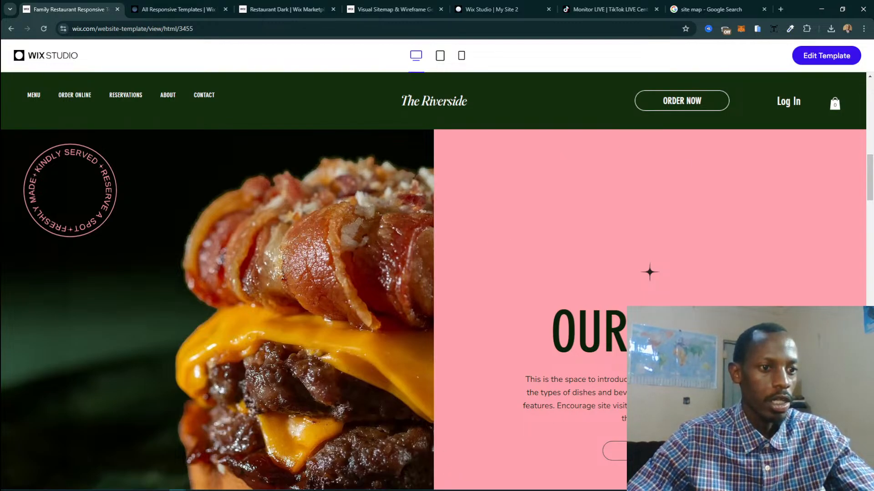
{"action": "scroll", "coordinate": [507, 241], "scroll_direction": "down", "scroll_amount": 8}
{"action": "scroll", "coordinate": [579, 359], "scroll_direction": "up", "scroll_amount": 10}
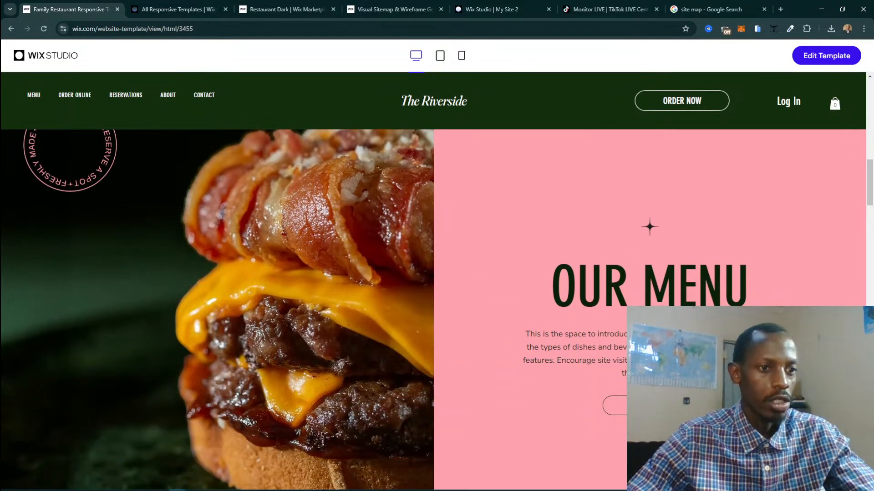
{"action": "scroll", "coordinate": [315, 257], "scroll_direction": "down", "scroll_amount": 3}
{"action": "scroll", "coordinate": [315, 257], "scroll_direction": "down", "scroll_amount": 2}
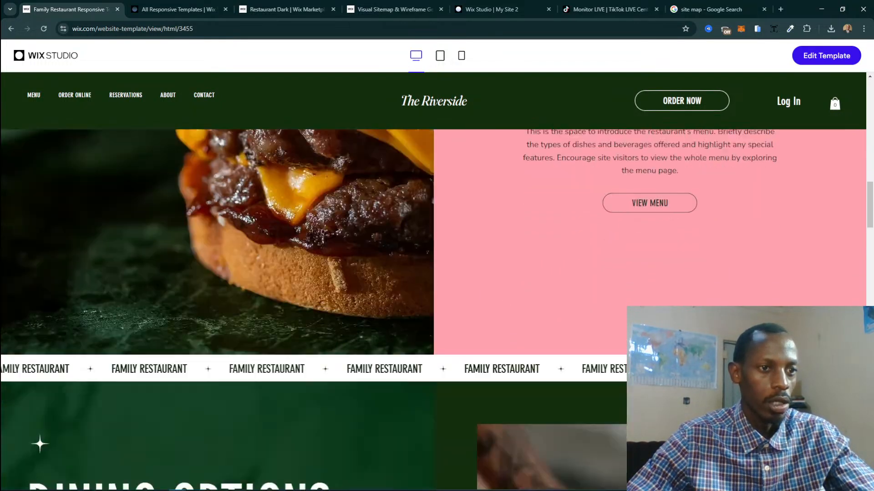
Examine the Dining Options section and the photo gallery below it in The Riverside template preview.
{"action": "scroll", "coordinate": [314, 257], "scroll_direction": "down", "scroll_amount": 9}
{"action": "scroll", "coordinate": [315, 257], "scroll_direction": "up", "scroll_amount": 1}
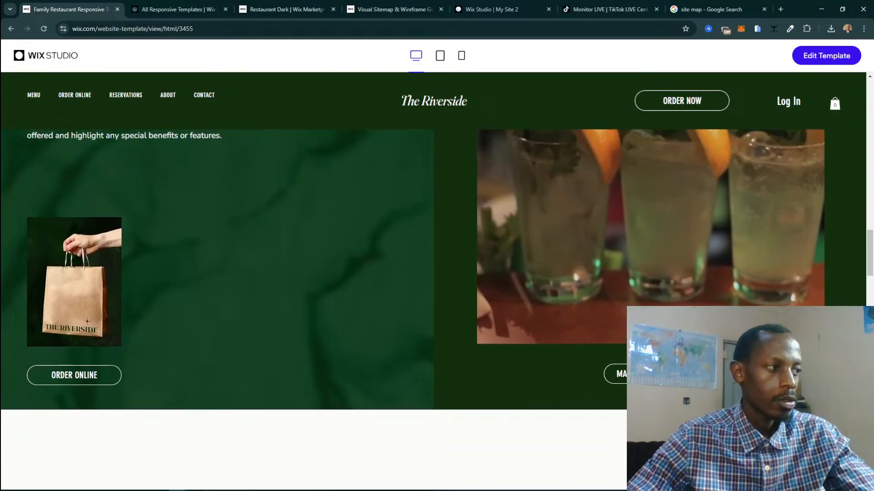
{"action": "scroll", "coordinate": [451, 380], "scroll_direction": "up", "scroll_amount": 1}
{"action": "scroll", "coordinate": [450, 380], "scroll_direction": "down", "scroll_amount": 8}
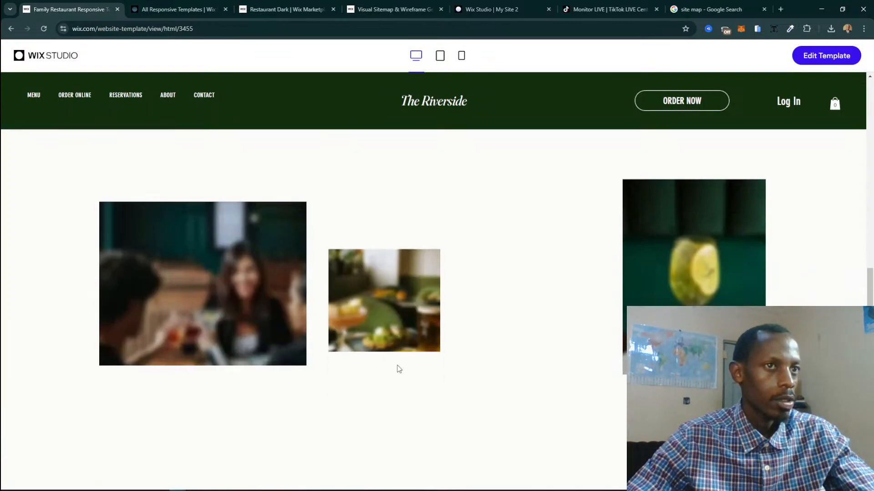
{"action": "scroll", "coordinate": [399, 369], "scroll_direction": "down", "scroll_amount": 1}
{"action": "scroll", "coordinate": [399, 369], "scroll_direction": "up", "scroll_amount": 5}
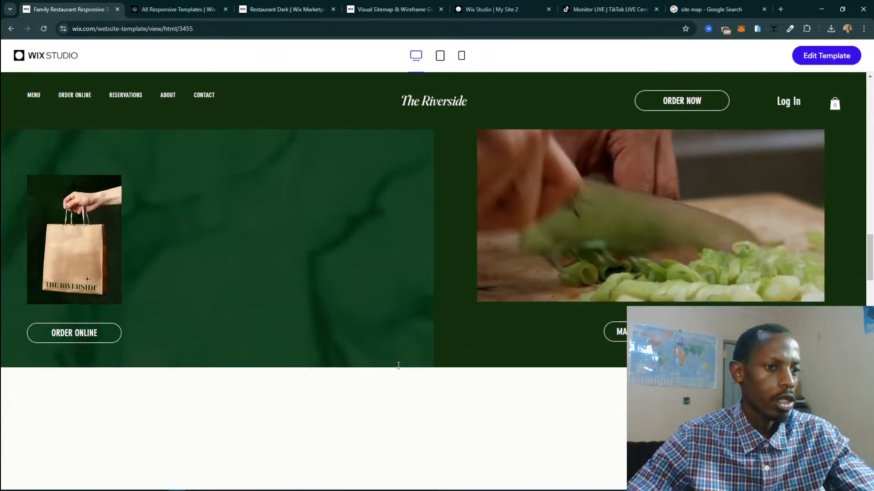
{"action": "scroll", "coordinate": [399, 366], "scroll_direction": "up", "scroll_amount": 8}
{"action": "scroll", "coordinate": [414, 345], "scroll_direction": "down", "scroll_amount": 6}
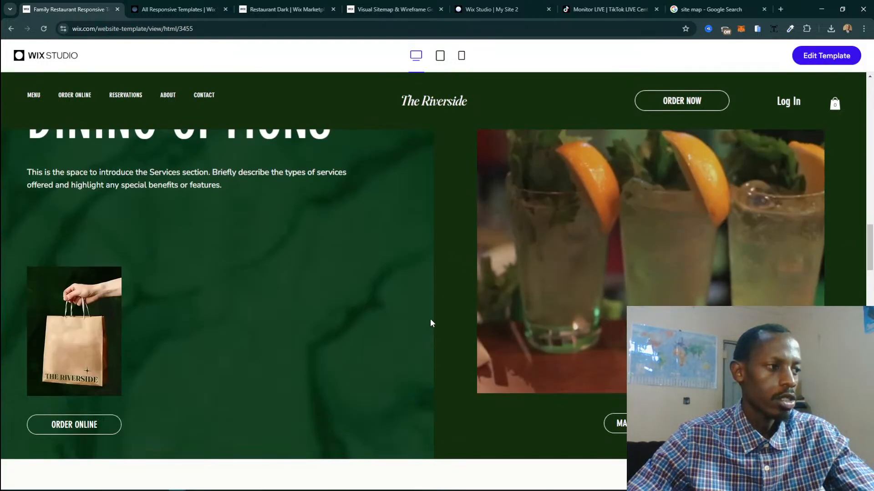
{"action": "scroll", "coordinate": [234, 264], "scroll_direction": "up", "scroll_amount": 1}
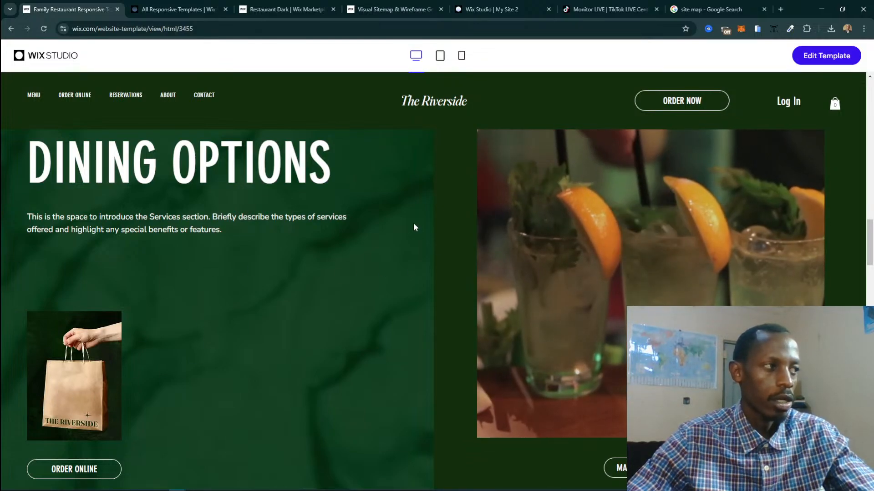
{"action": "scroll", "coordinate": [170, 175], "scroll_direction": "up", "scroll_amount": 1}
{"action": "scroll", "coordinate": [392, 330], "scroll_direction": "down", "scroll_amount": 3}
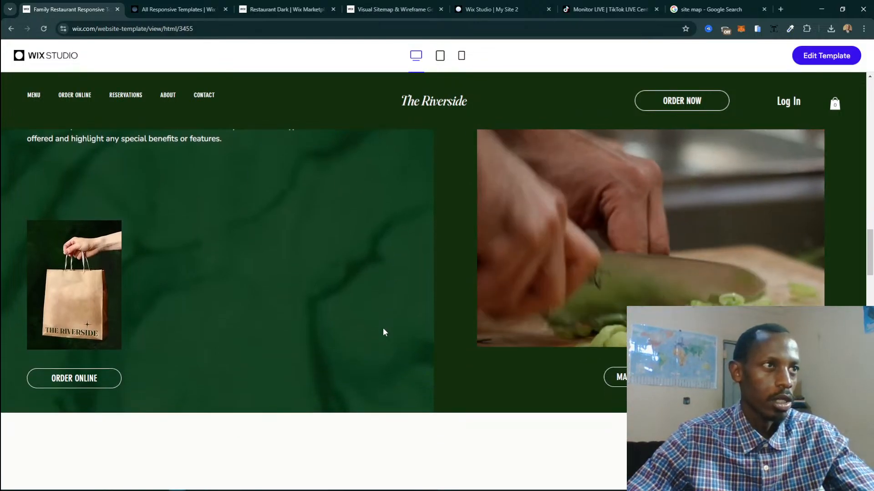
{"action": "scroll", "coordinate": [373, 294], "scroll_direction": "up", "scroll_amount": 3}
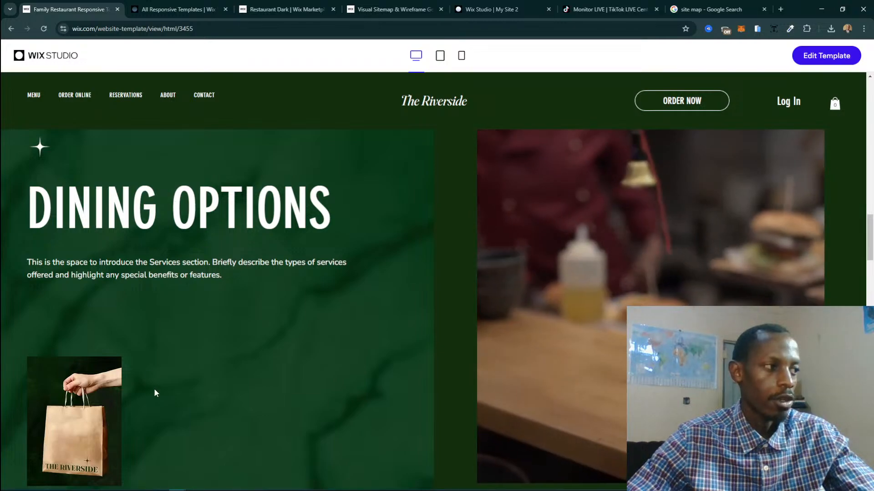
{"action": "scroll", "coordinate": [382, 391], "scroll_direction": "down", "scroll_amount": 4}
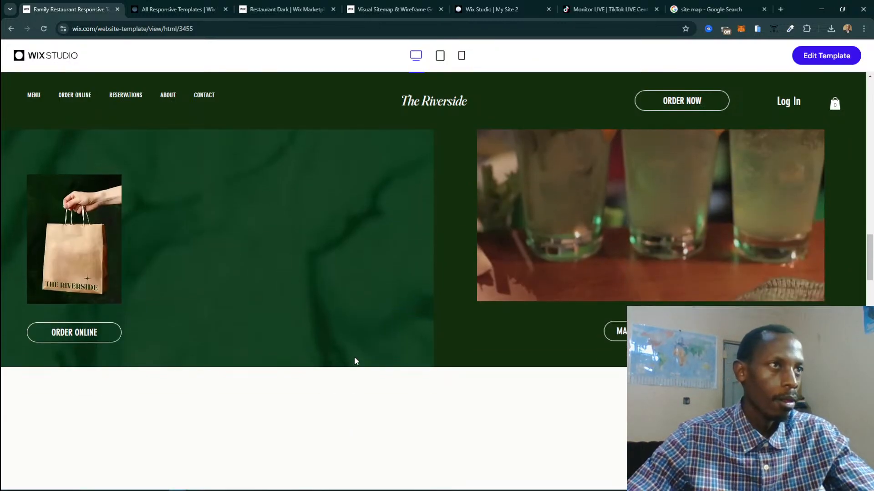
{"action": "scroll", "coordinate": [355, 360], "scroll_direction": "down", "scroll_amount": 3}
Compare designed sections with wireframes in My Site 2 and add the "Title Goes Here" Hero wireframe to the blank page.
{"action": "left_click", "coordinate": [483, 9]}
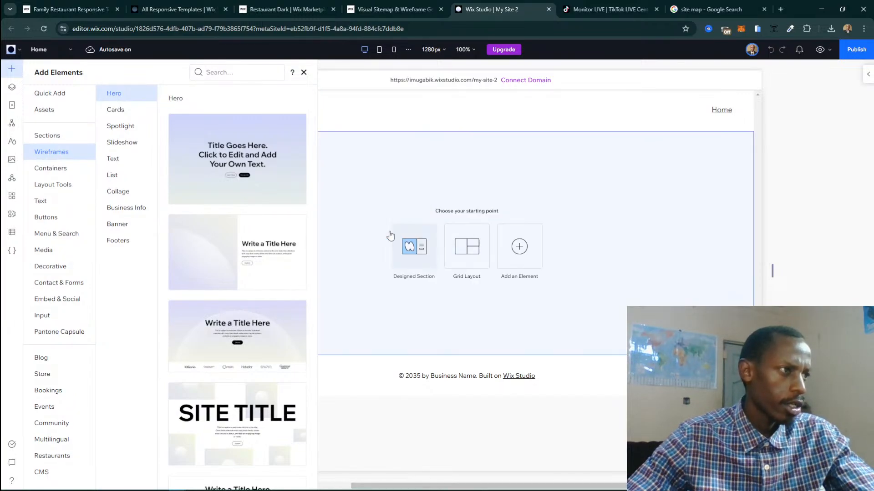
{"action": "left_click", "coordinate": [51, 137]}
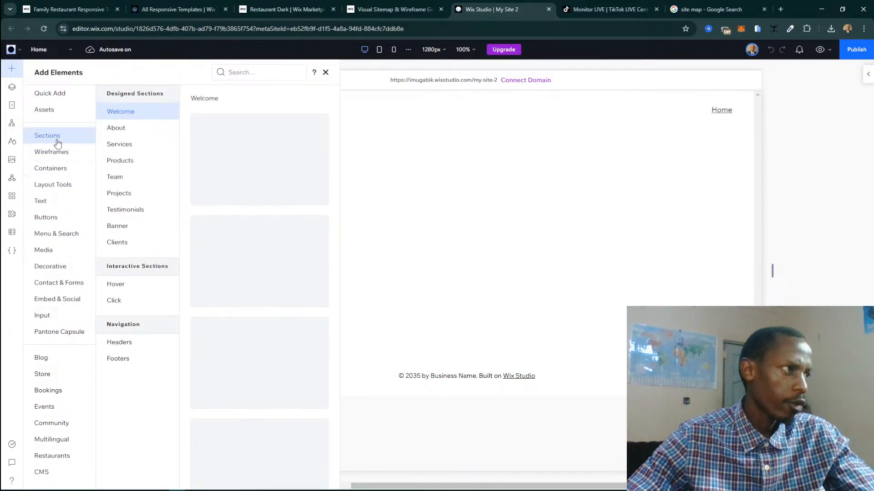
{"action": "left_click", "coordinate": [59, 150]}
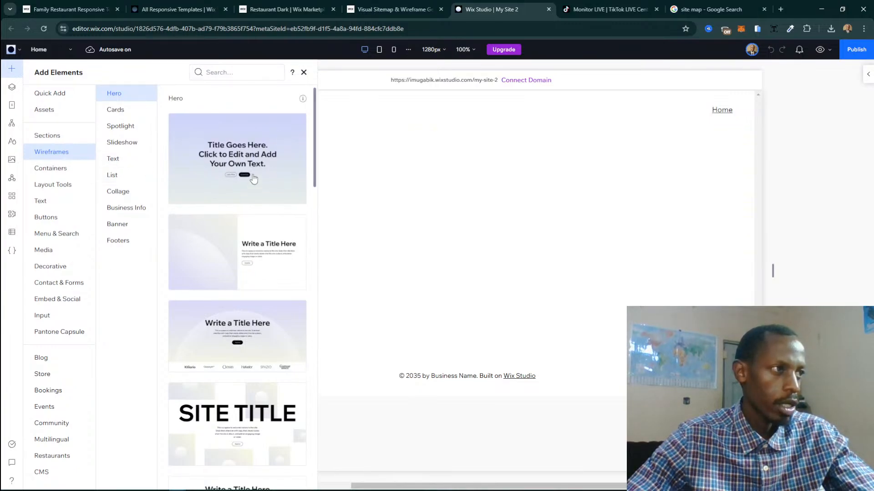
{"action": "left_click", "coordinate": [47, 136]}
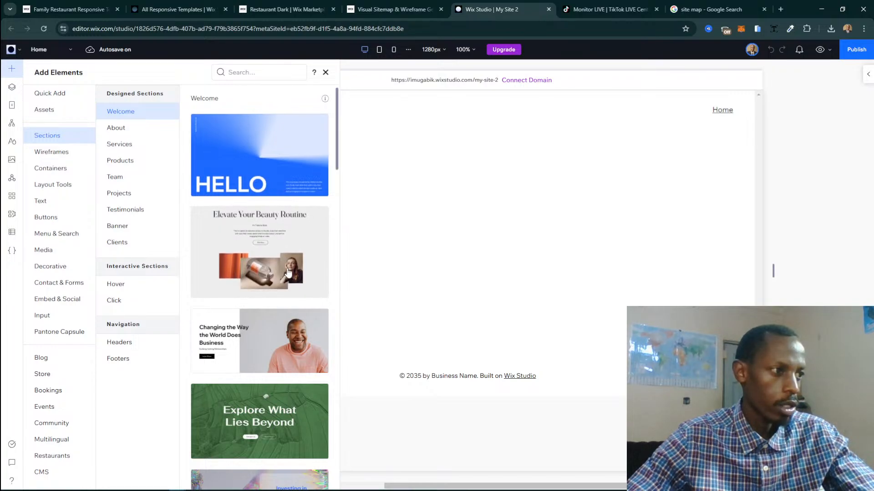
{"action": "left_click", "coordinate": [64, 152]}
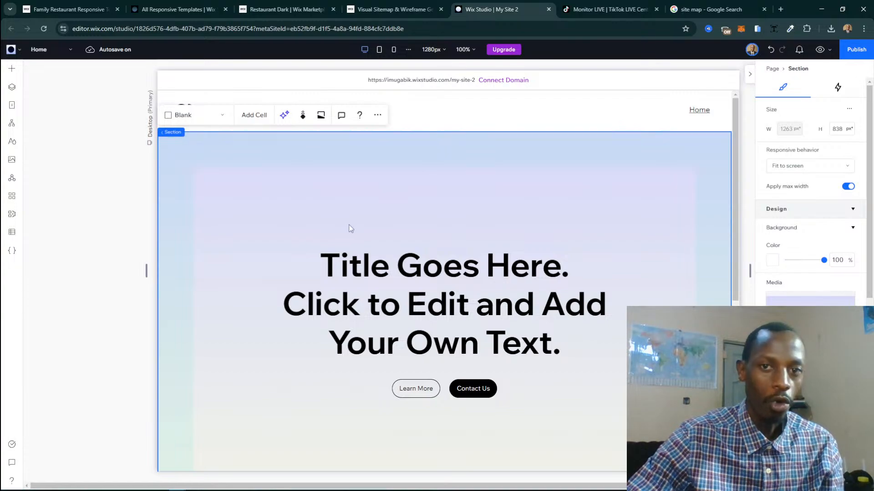
Open the background media choices for the Hero section and search Media from Wix for "restaurant".
{"action": "double_click", "coordinate": [485, 275]}
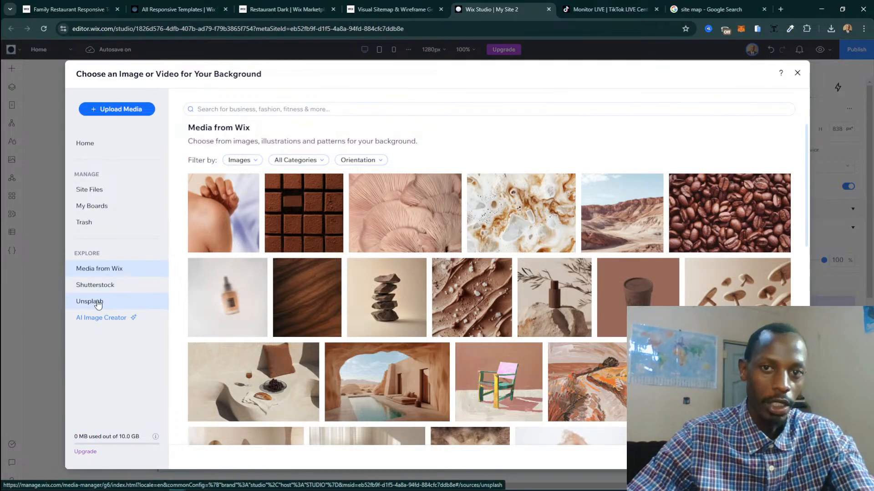
{"action": "left_click", "coordinate": [122, 294]}
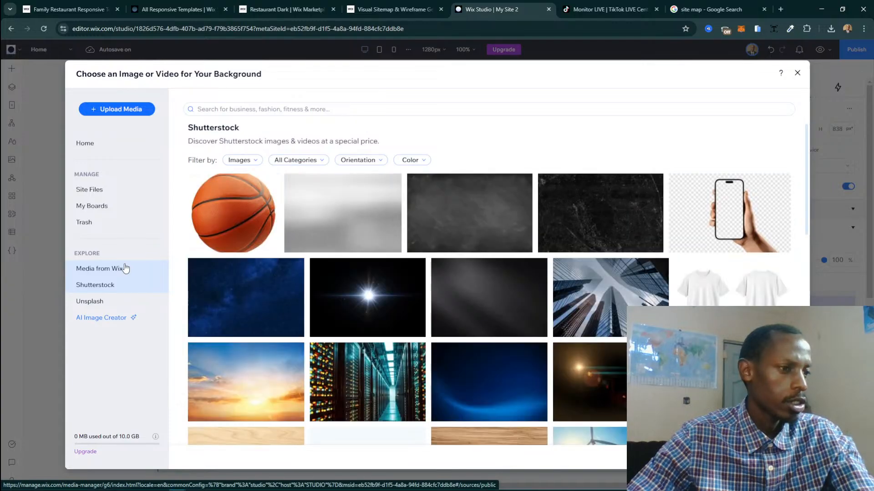
{"action": "left_click", "coordinate": [126, 268]}
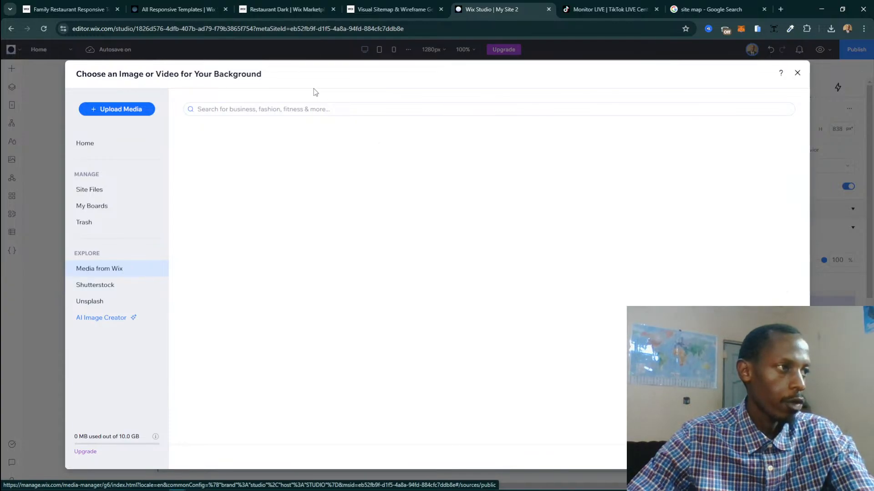
{"action": "left_click", "coordinate": [284, 108]}
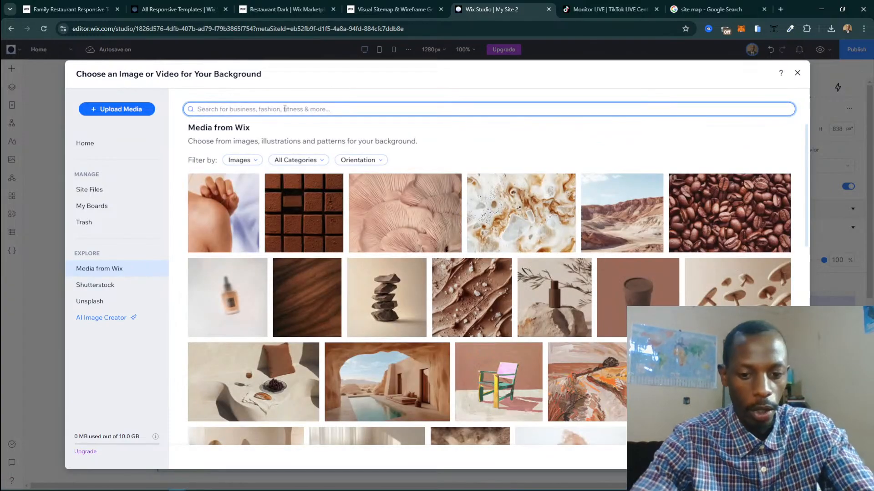
{"action": "type", "text": "restaru"}
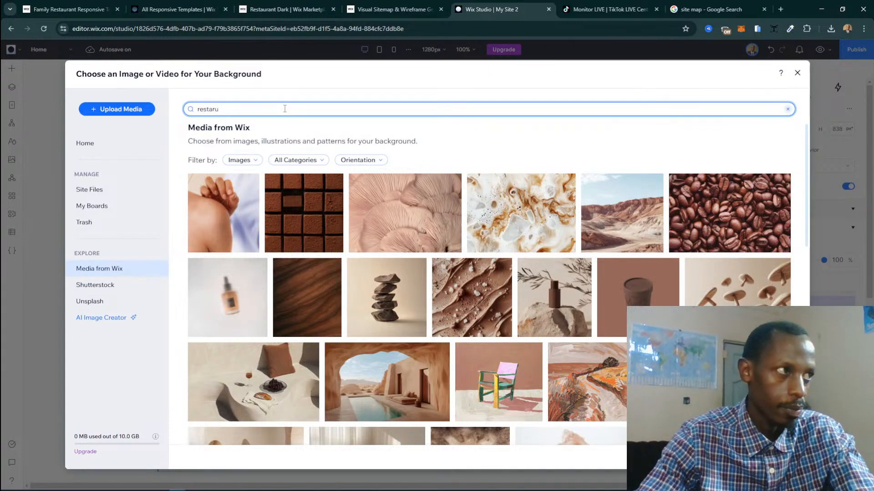
{"action": "key", "text": "BackSpace"}
{"action": "key", "text": "BackSpace"}
{"action": "type", "text": "urant"}
{"action": "key", "text": "Return"}
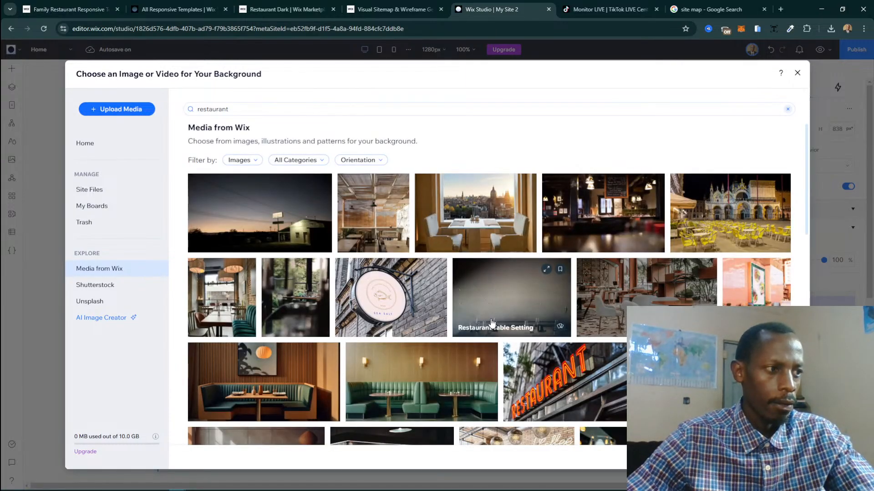
Compare candidate restaurant photos for the Hero background, including the booth interior, chef, waterside and plated-dish images.
{"action": "left_click", "coordinate": [219, 310]}
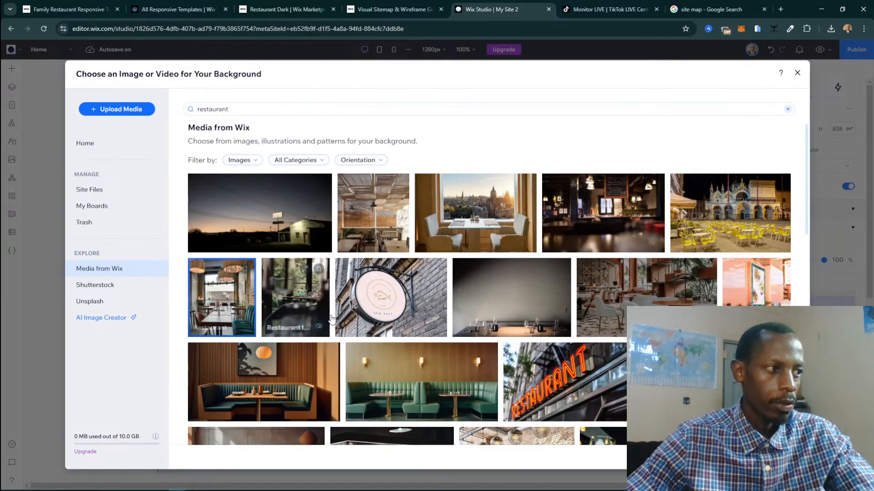
{"action": "left_click", "coordinate": [289, 374]}
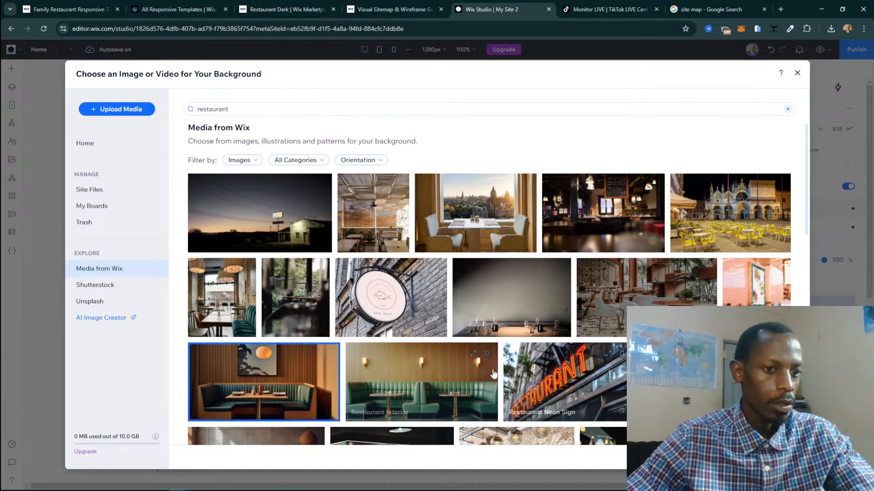
{"action": "scroll", "coordinate": [538, 371], "scroll_direction": "down", "scroll_amount": 3}
{"action": "scroll", "coordinate": [538, 370], "scroll_direction": "down", "scroll_amount": 2}
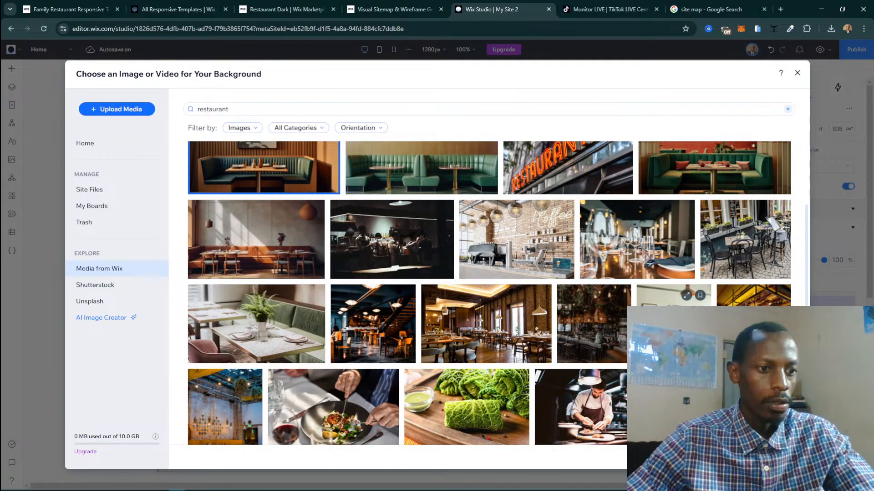
{"action": "scroll", "coordinate": [633, 285], "scroll_direction": "down", "scroll_amount": 3}
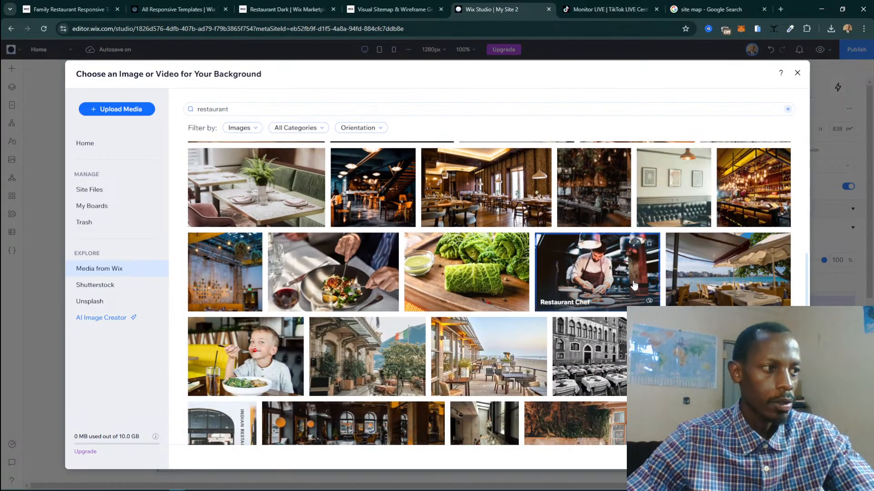
{"action": "left_click", "coordinate": [634, 284]}
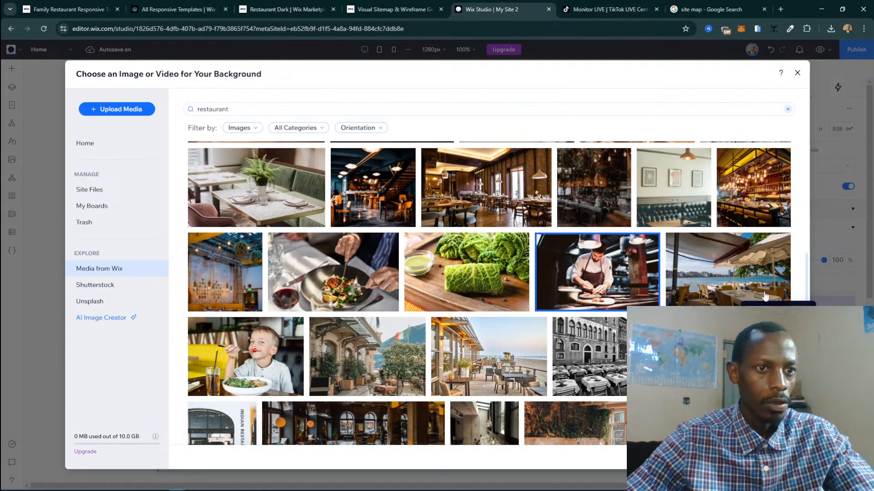
{"action": "left_click", "coordinate": [755, 275]}
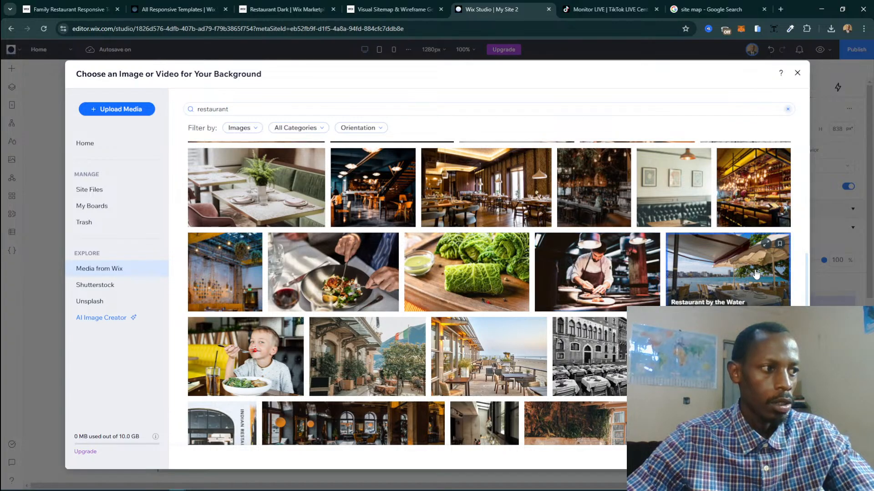
{"action": "left_click", "coordinate": [324, 278]}
Set the dark restaurant counter photo with glowing round lights as the Hero section's background.
{"action": "scroll", "coordinate": [521, 371], "scroll_direction": "down", "scroll_amount": 1}
{"action": "scroll", "coordinate": [521, 371], "scroll_direction": "down", "scroll_amount": 2}
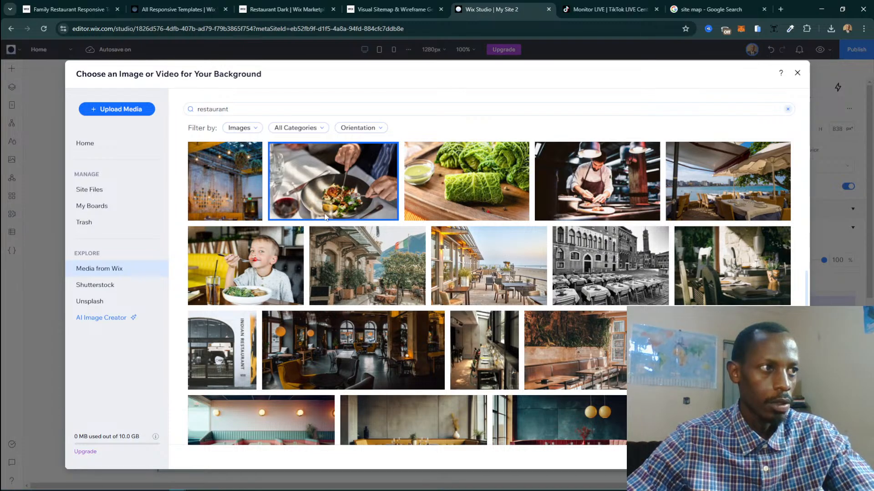
{"action": "scroll", "coordinate": [486, 284], "scroll_direction": "up", "scroll_amount": 1}
{"action": "scroll", "coordinate": [486, 284], "scroll_direction": "down", "scroll_amount": 3}
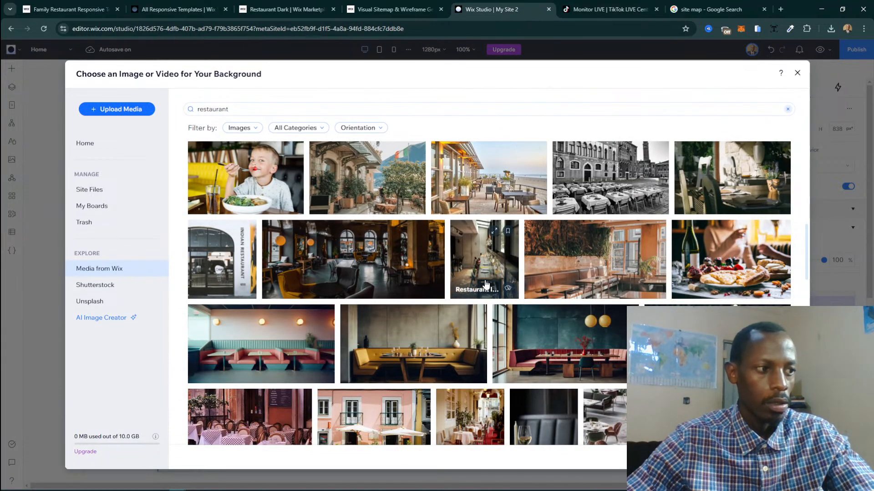
{"action": "scroll", "coordinate": [506, 287], "scroll_direction": "down", "scroll_amount": 1}
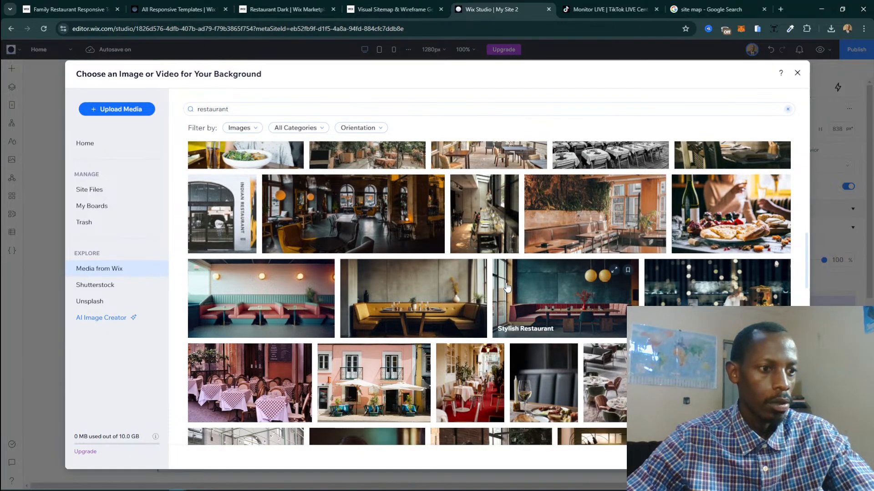
{"action": "scroll", "coordinate": [506, 286], "scroll_direction": "up", "scroll_amount": 4}
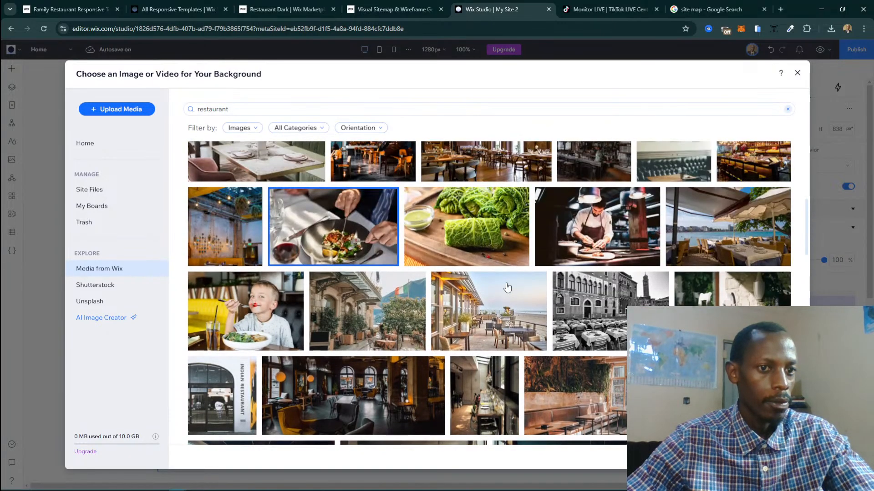
{"action": "scroll", "coordinate": [506, 287], "scroll_direction": "down", "scroll_amount": 4}
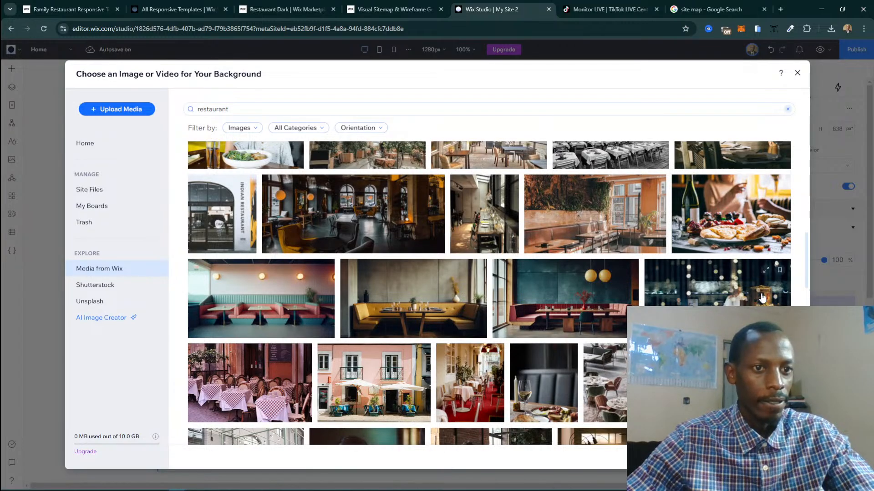
{"action": "left_click", "coordinate": [717, 299]}
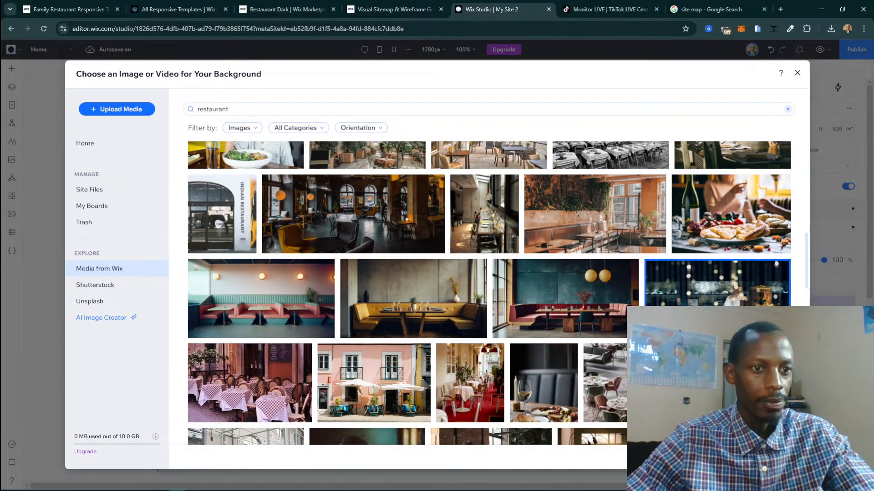
{"action": "left_click", "coordinate": [764, 457]}
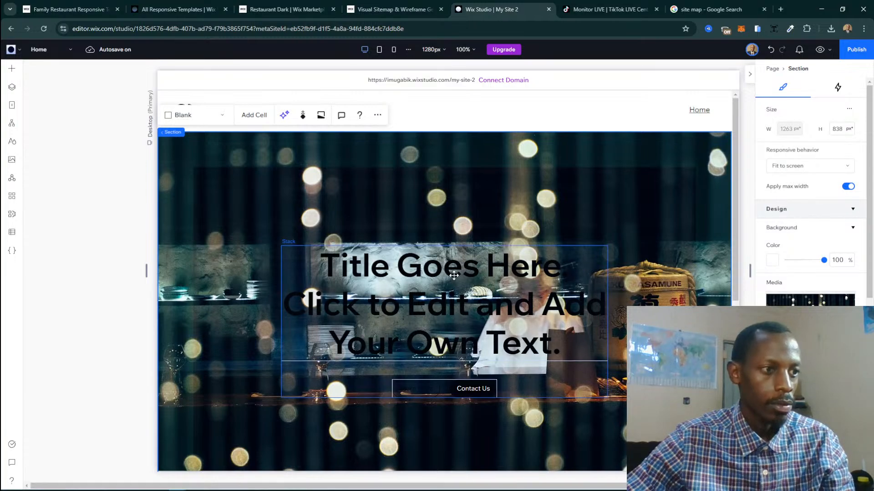
Examine the Hero title stack, the header, its logo and business name stack, and the horizontal menu.
{"action": "left_click", "coordinate": [516, 276]}
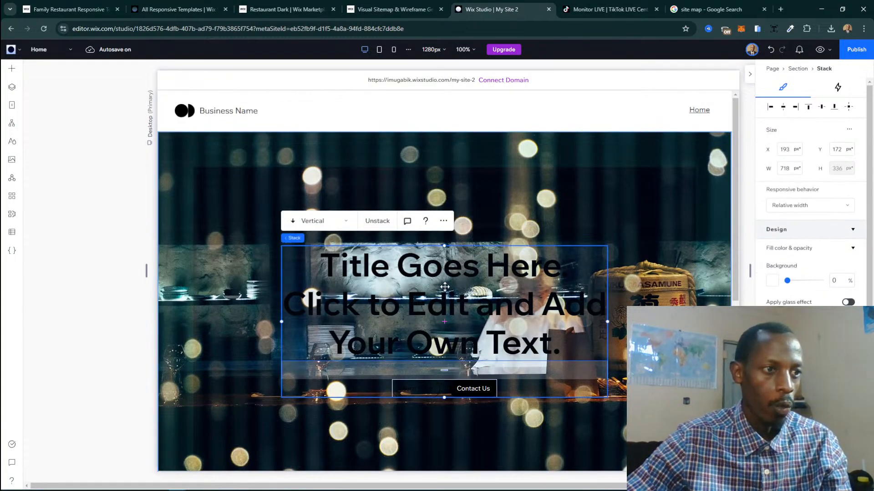
{"action": "left_click", "coordinate": [237, 163]}
{"action": "left_click", "coordinate": [238, 100]}
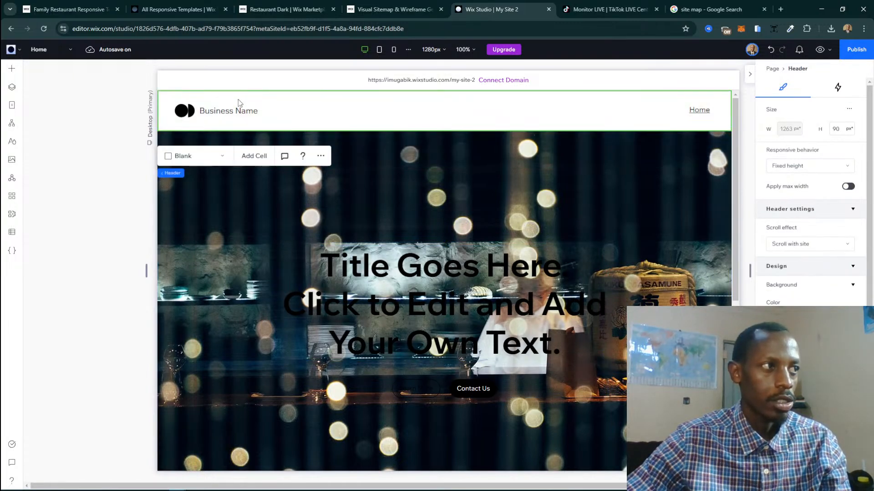
{"action": "left_click", "coordinate": [235, 109]}
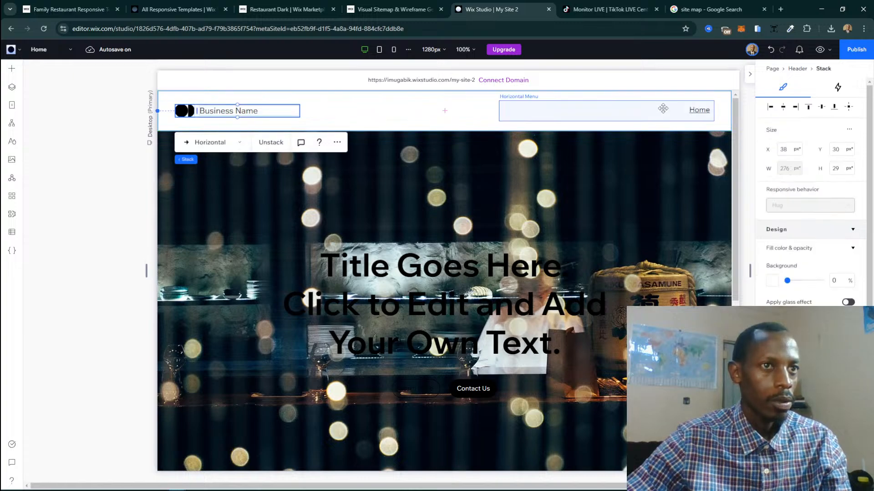
{"action": "left_click", "coordinate": [626, 110]}
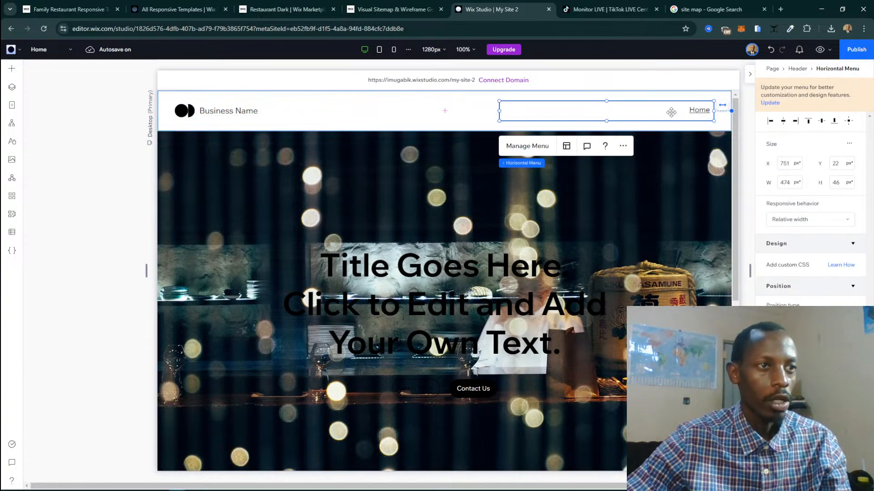
{"action": "left_click", "coordinate": [219, 107]}
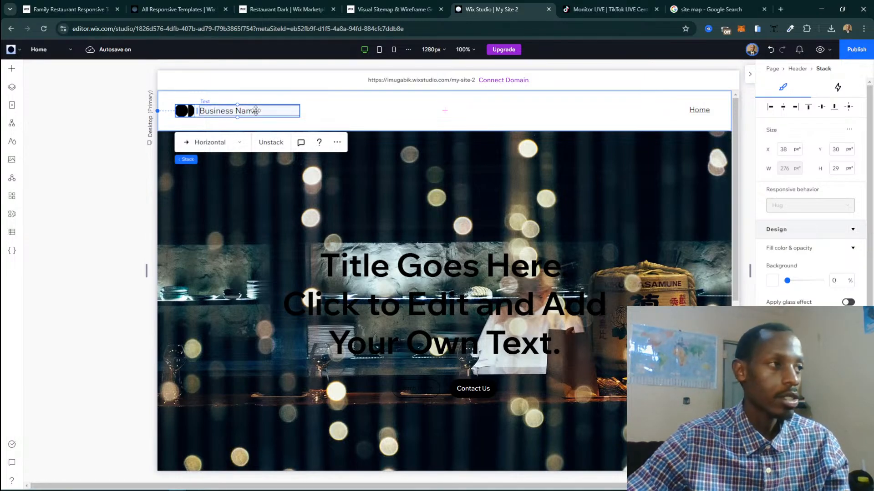
Replace the header logo with a dark serving-dish vector found by searching Media from Wix for "restaurant".
{"action": "left_click", "coordinate": [180, 111]}
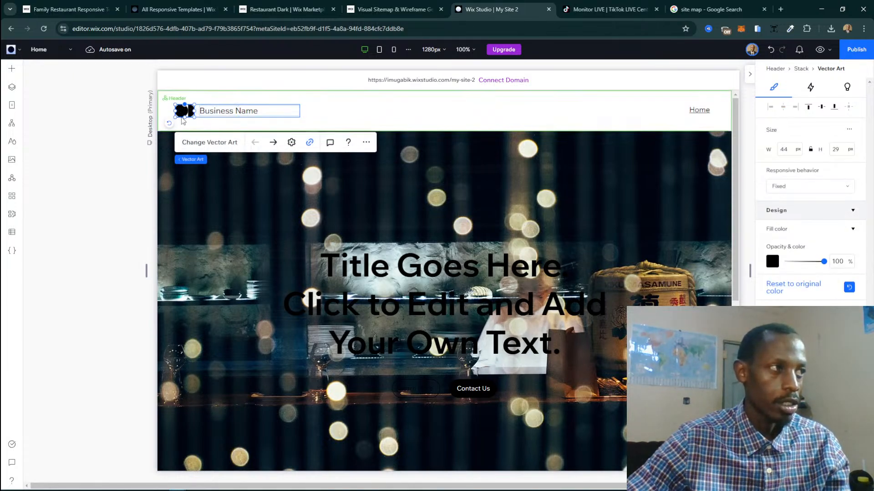
{"action": "left_click", "coordinate": [213, 145]}
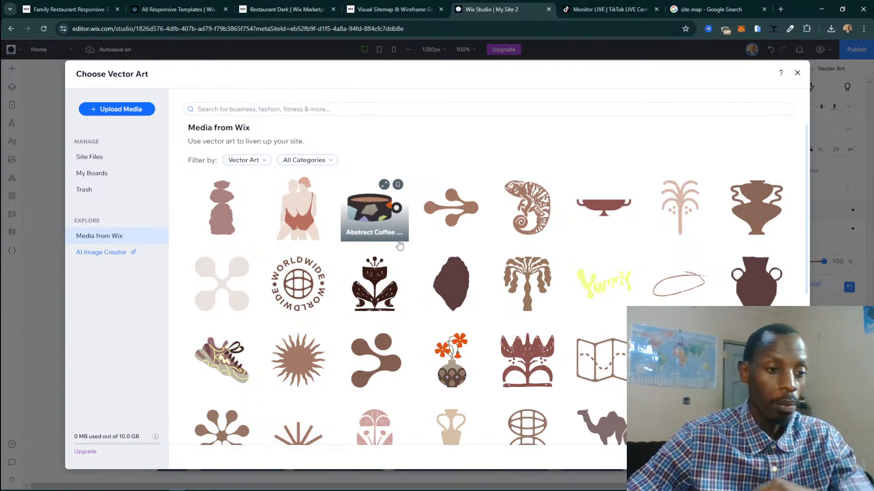
{"action": "left_click", "coordinate": [246, 108]}
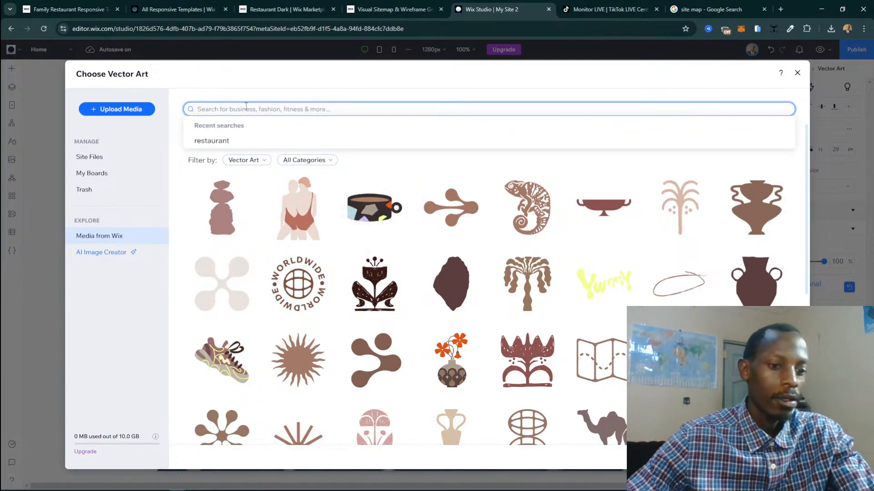
{"action": "type", "text": "resta"}
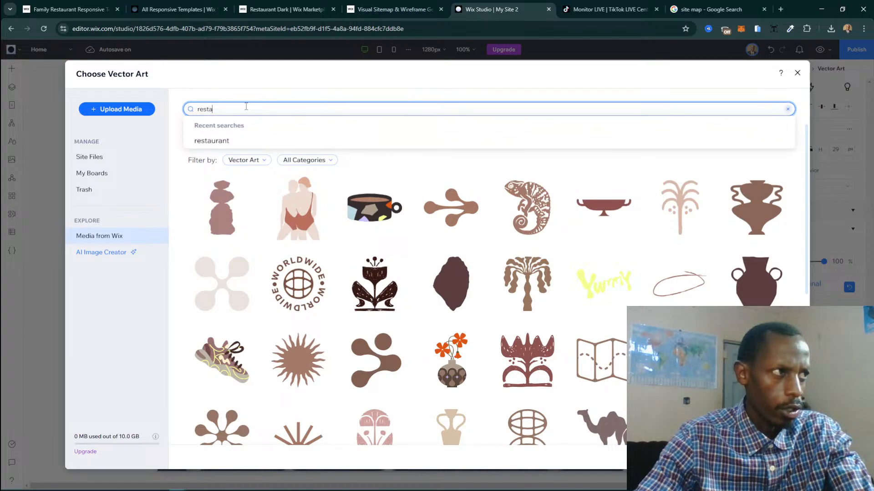
{"action": "type", "text": "urant"}
{"action": "key", "text": "Return"}
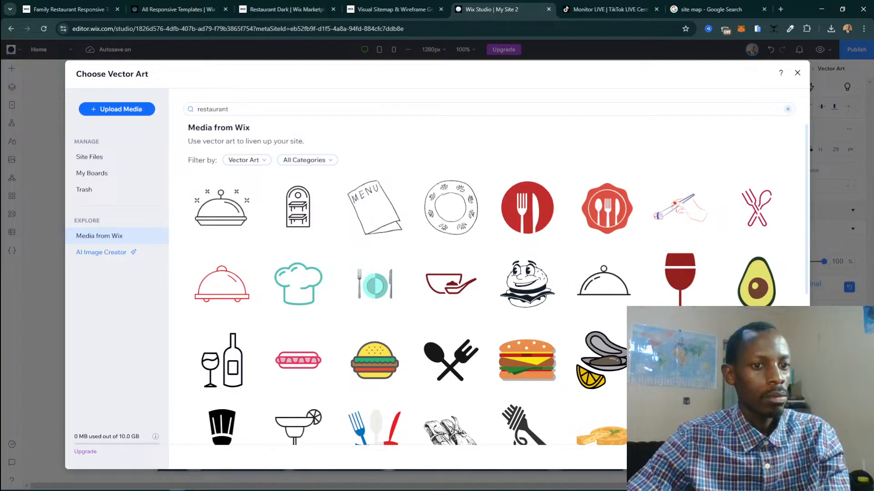
{"action": "left_click", "coordinate": [772, 457]}
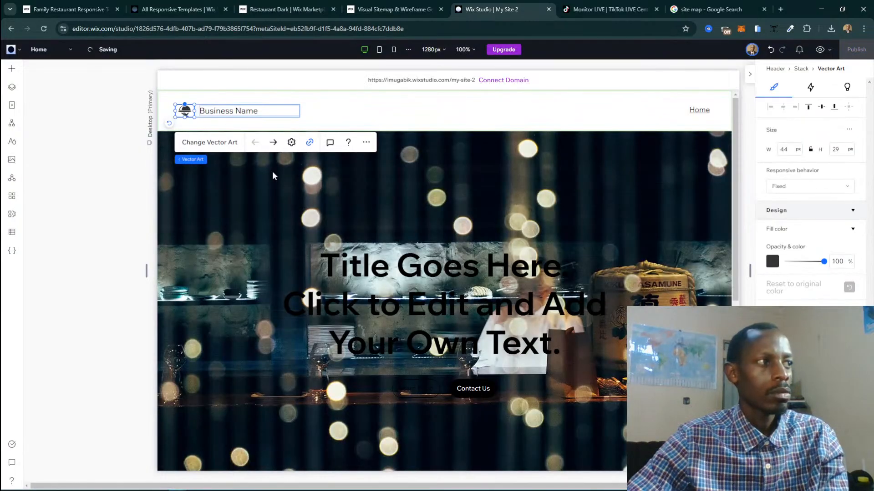
Replace the placeholder business name in the header with "BigDish".
{"action": "left_click", "coordinate": [236, 111]}
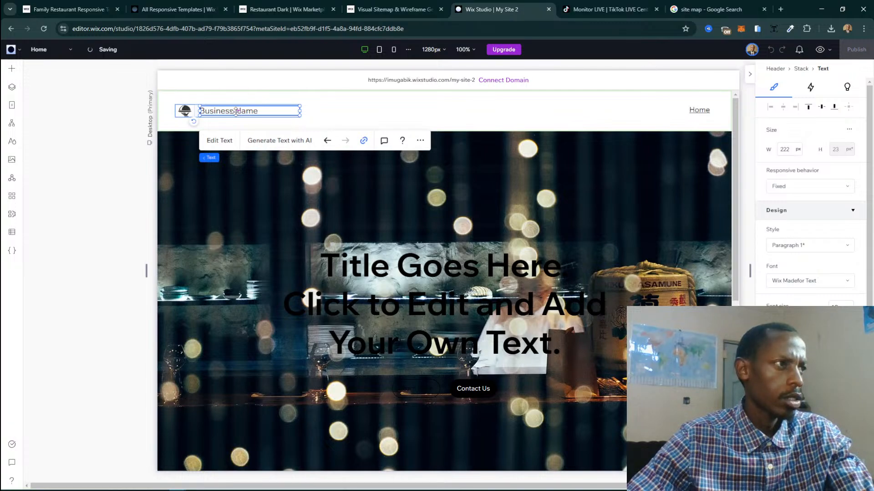
{"action": "left_click", "coordinate": [216, 144]}
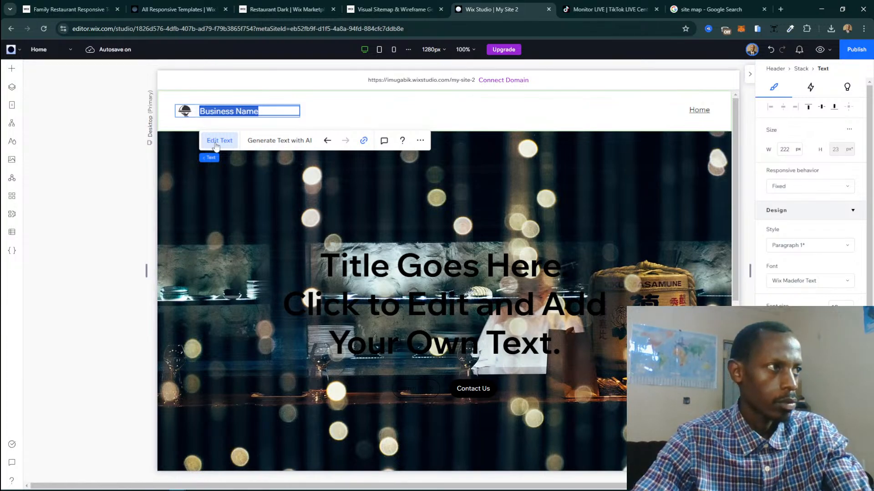
{"action": "type", "text": "S"}
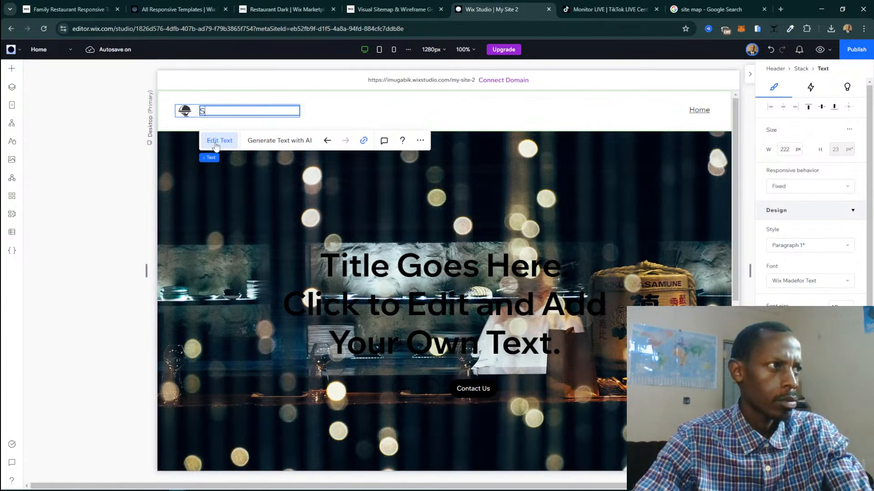
{"action": "type", "text": "ilver"}
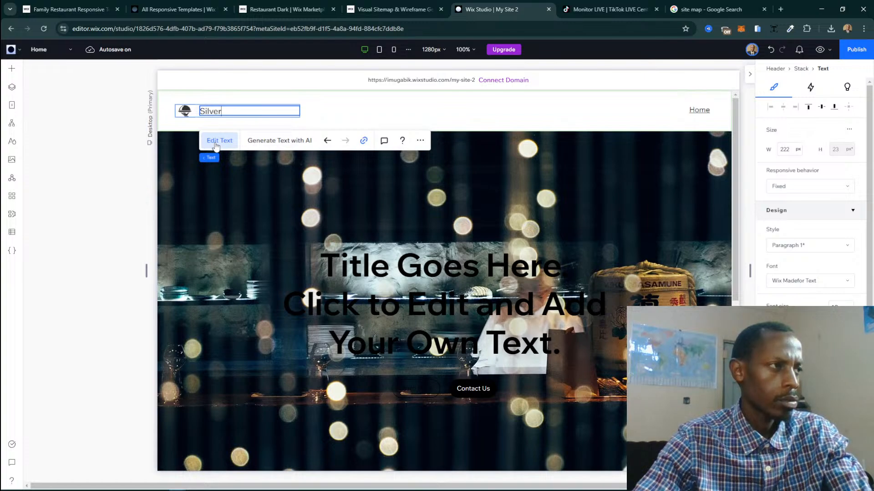
{"action": "type", "text": "dish"}
{"action": "key", "text": "BackSpace"}
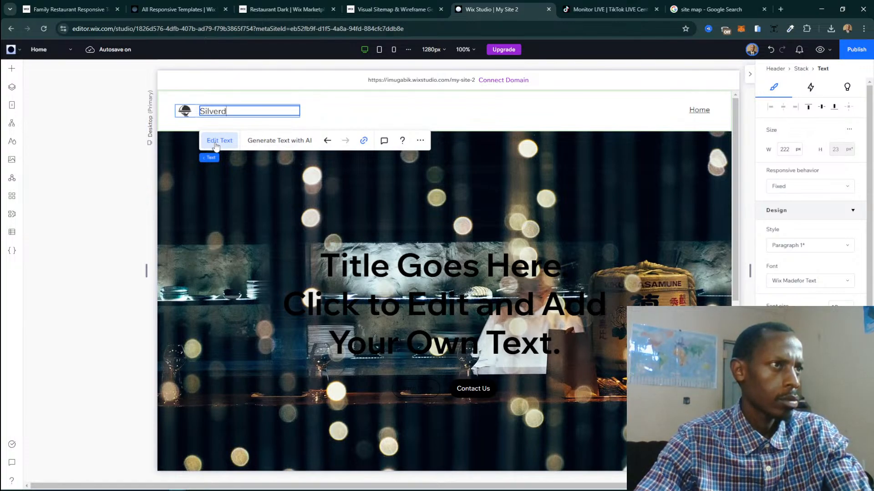
{"action": "key", "text": "BackSpace"}
{"action": "key", "text": "BackSpace"}
{"action": "key", "text": "BackSpace"}
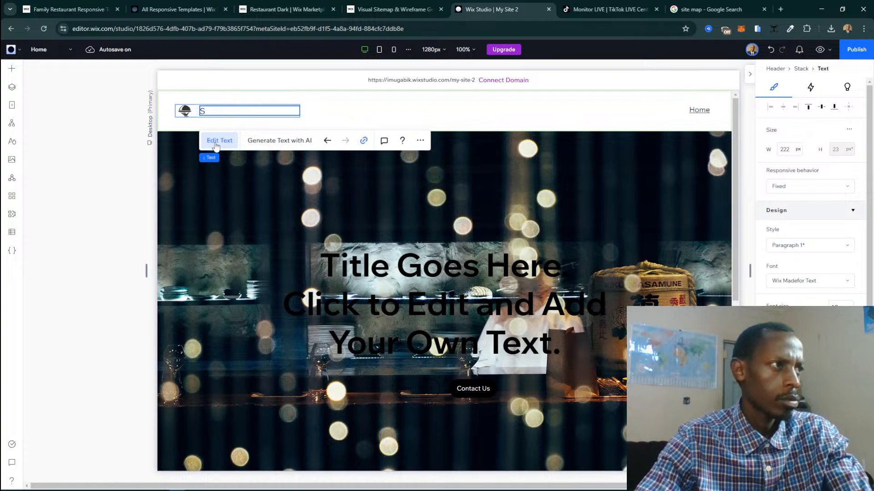
{"action": "type", "text": "BigDish"}
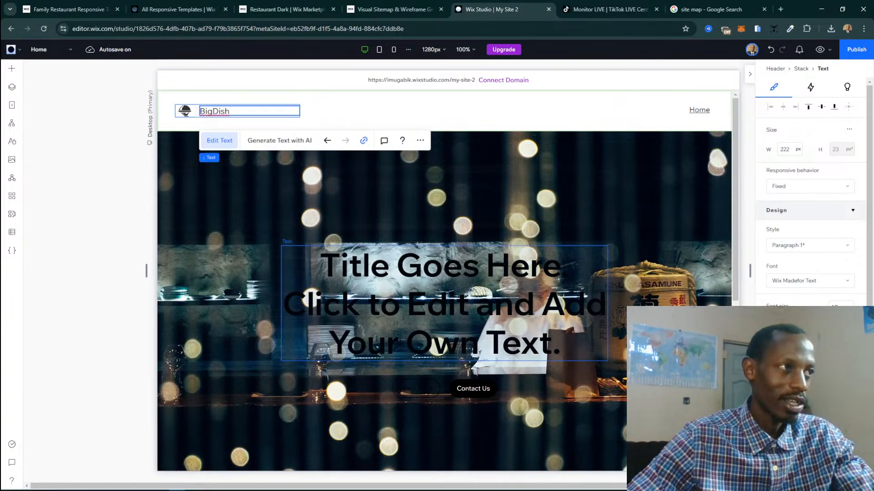
Extend the header business name to read "The BigDish Resaurant".
{"action": "left_click", "coordinate": [201, 111]}
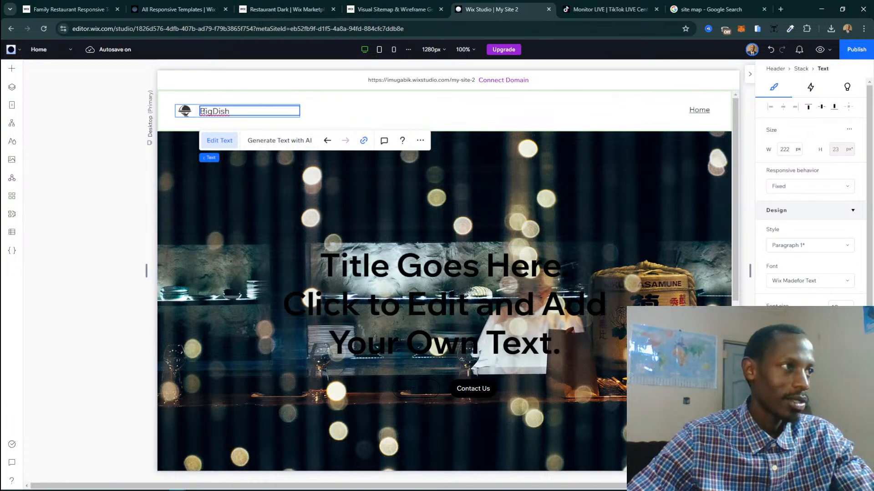
{"action": "type", "text": "The BigDish "}
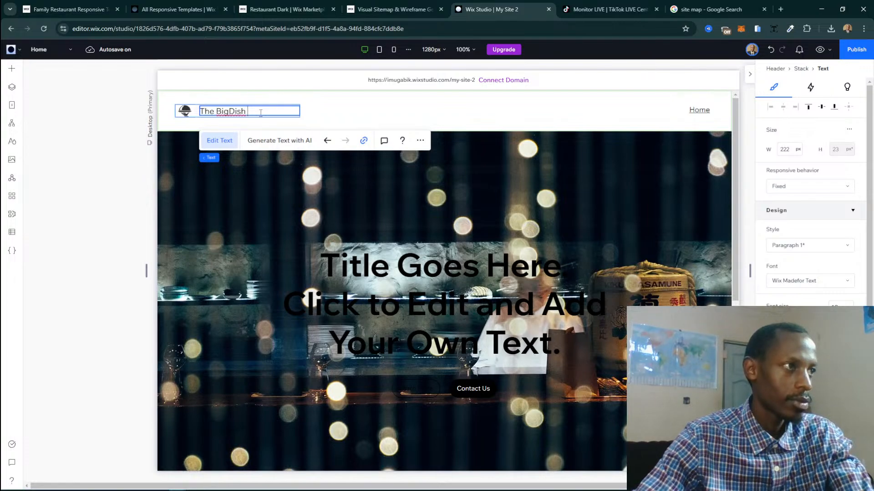
{"action": "type", "text": "Resaurant"}
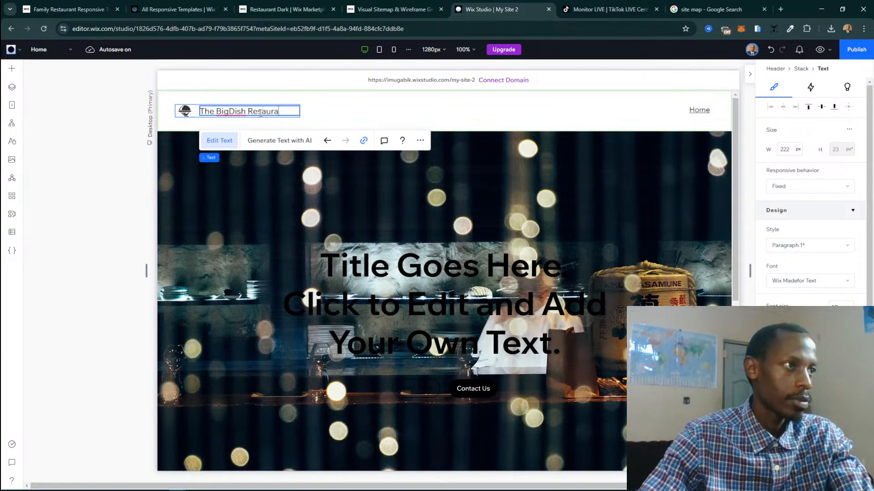
{"action": "left_click", "coordinate": [357, 199]}
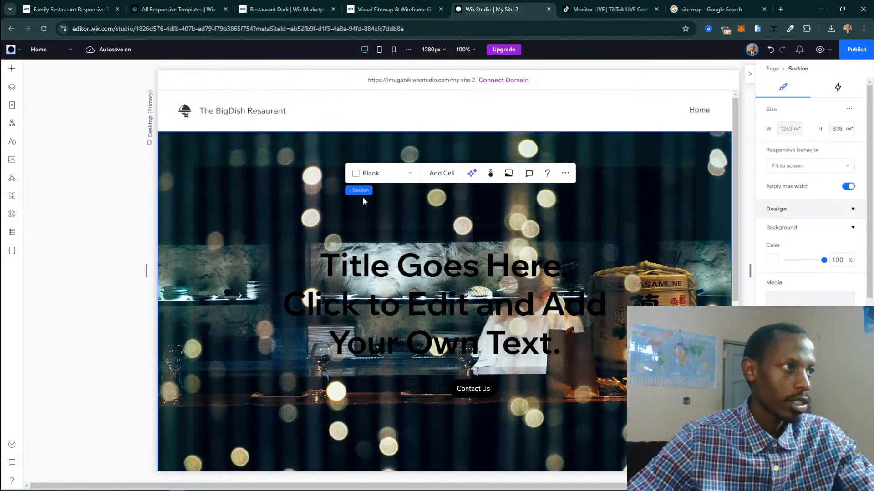
Open the Hero title for text editing and give its text a white color.
{"action": "left_click", "coordinate": [460, 262]}
{"action": "left_click", "coordinate": [382, 272]}
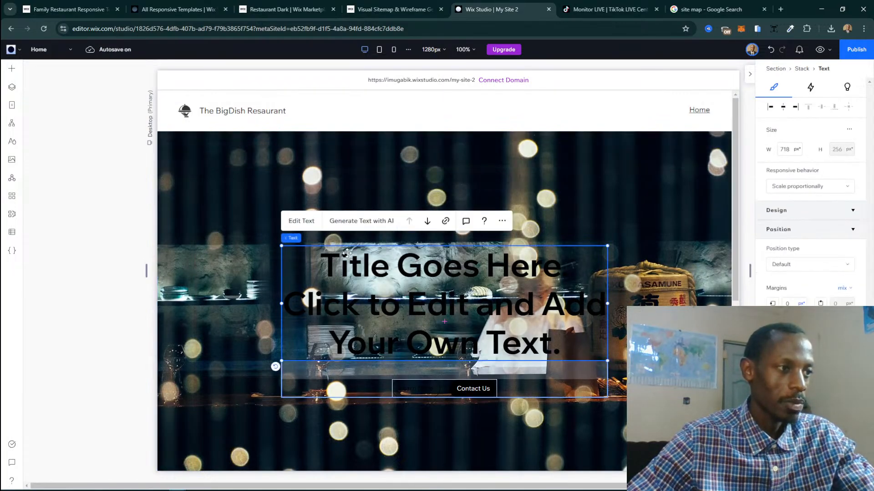
{"action": "left_click", "coordinate": [302, 220]}
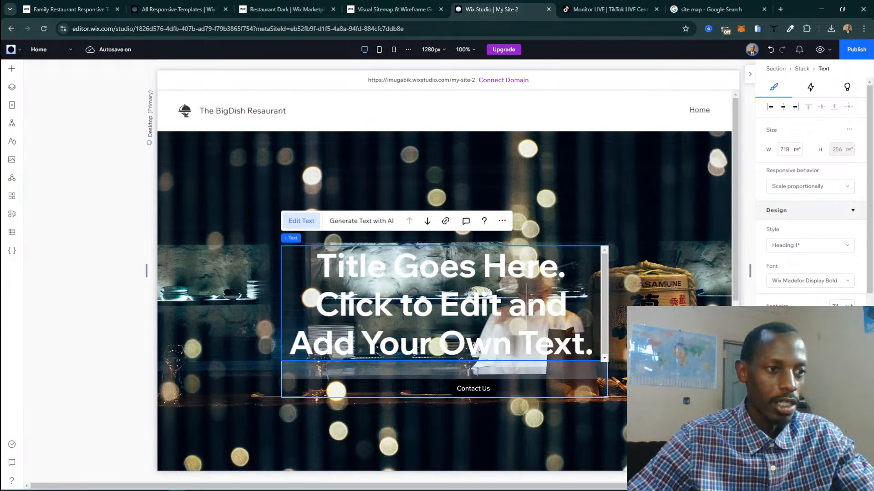
Examine the Hero title's text design settings, including font size, spacing, alignment, capitalization and color.
{"action": "scroll", "coordinate": [794, 263], "scroll_direction": "down", "scroll_amount": 6}
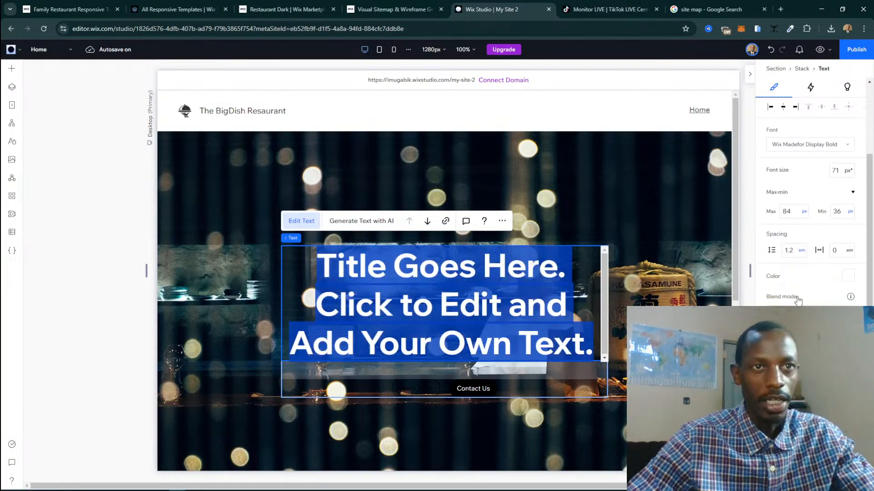
{"action": "scroll", "coordinate": [794, 263], "scroll_direction": "up", "scroll_amount": 6}
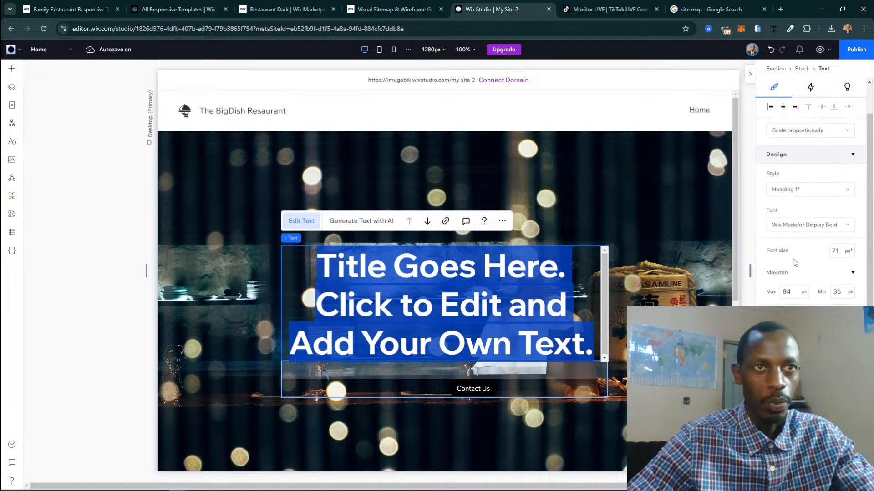
{"action": "scroll", "coordinate": [801, 304], "scroll_direction": "down", "scroll_amount": 5}
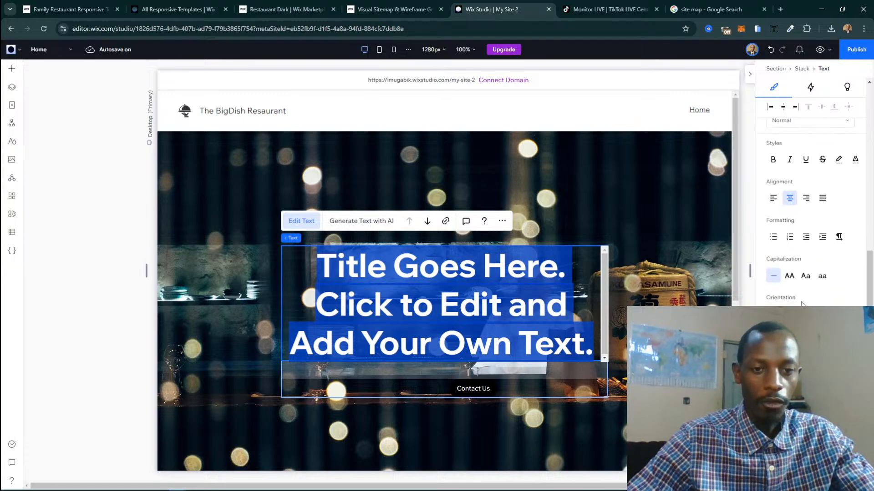
{"action": "scroll", "coordinate": [802, 273], "scroll_direction": "down", "scroll_amount": 2}
{"action": "scroll", "coordinate": [802, 273], "scroll_direction": "up", "scroll_amount": 4}
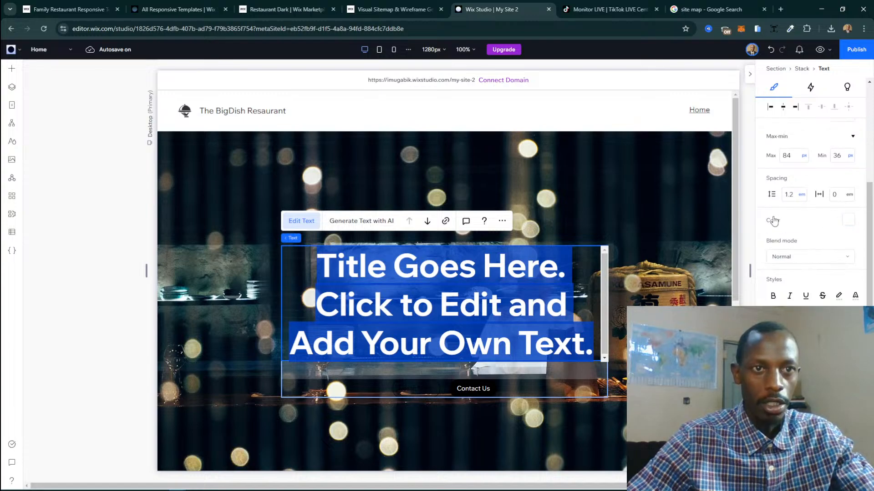
{"action": "left_click", "coordinate": [849, 221]}
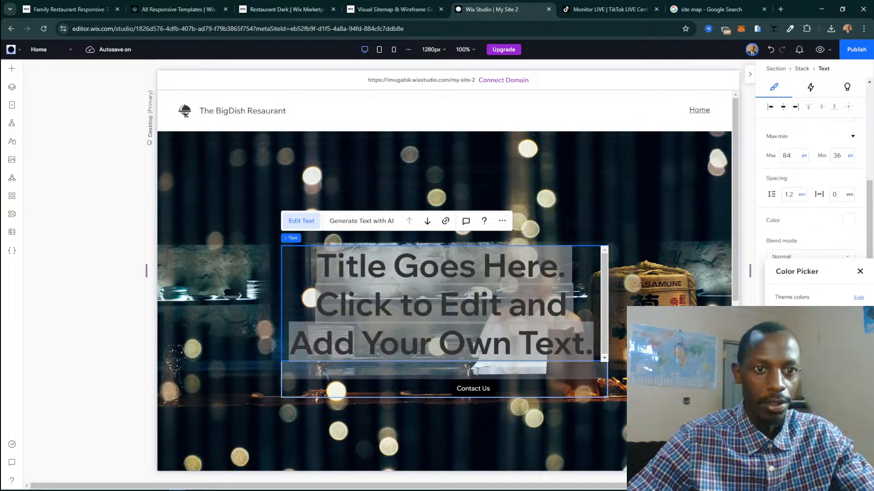
{"action": "left_click", "coordinate": [860, 272]}
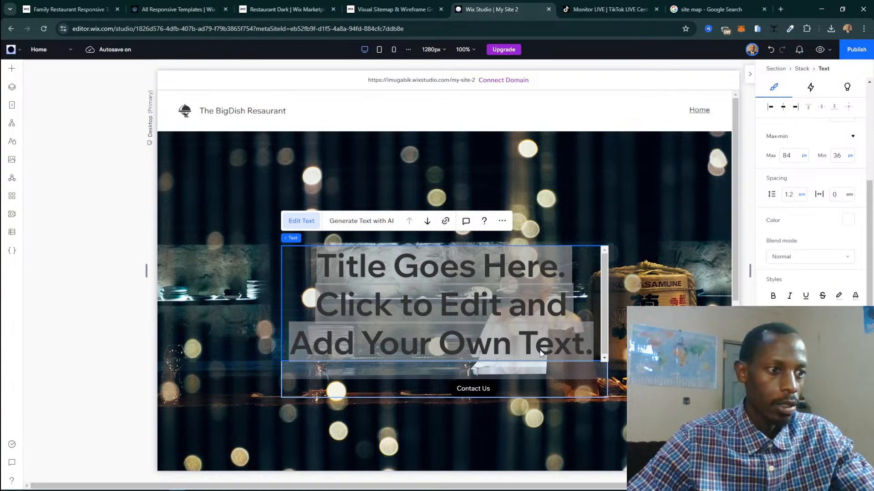
{"action": "left_click", "coordinate": [259, 359]}
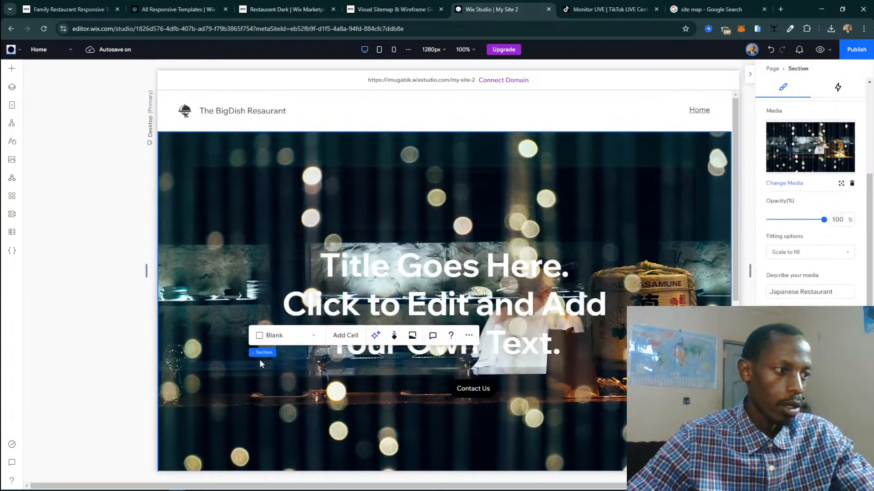
Start a custom theme color for the Contact Us button's background and try orange and red-orange shades.
{"action": "left_click", "coordinate": [448, 371]}
{"action": "left_click", "coordinate": [443, 388]}
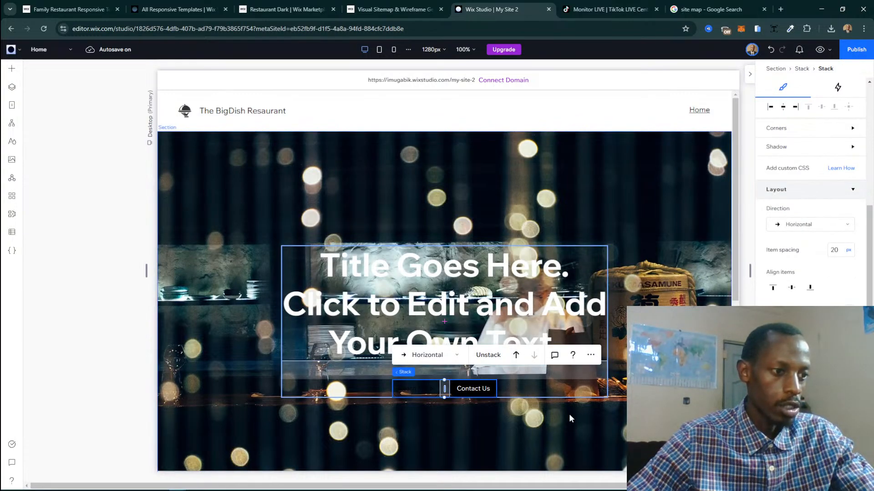
{"action": "left_click", "coordinate": [469, 389]}
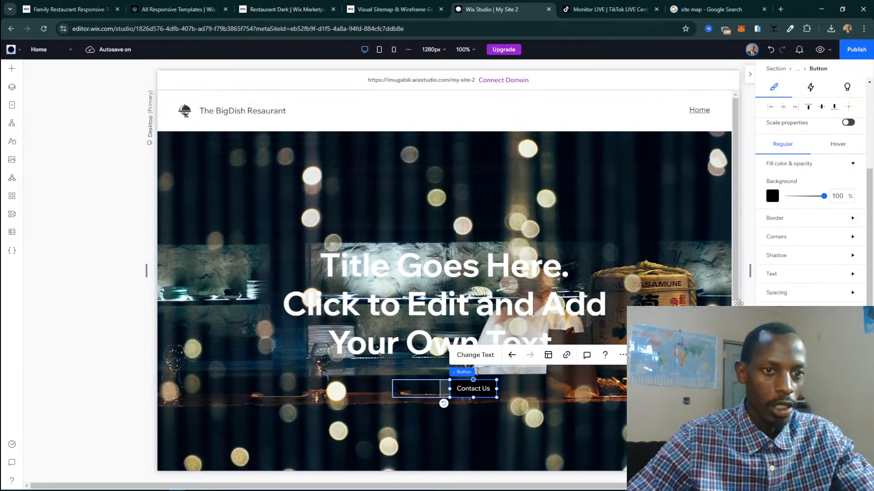
{"action": "left_click", "coordinate": [772, 197]}
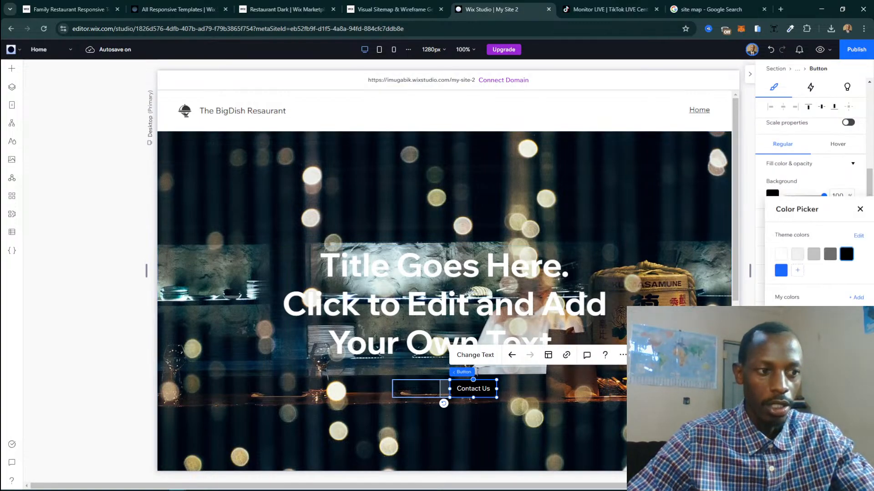
{"action": "left_click", "coordinate": [797, 271]}
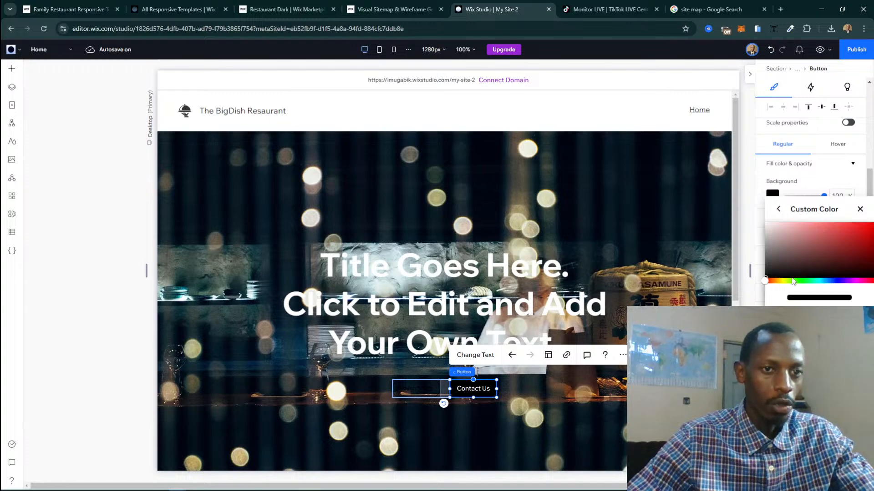
{"action": "left_click", "coordinate": [774, 280]}
{"action": "left_click", "coordinate": [848, 221]}
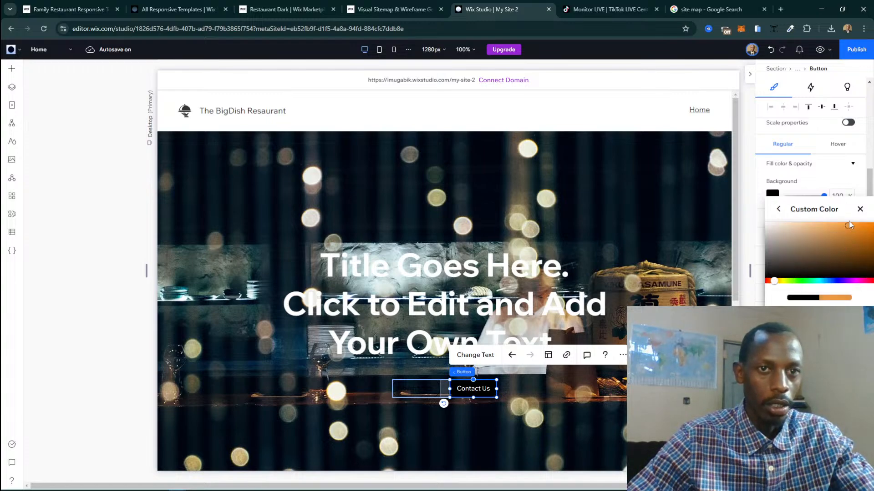
{"action": "mouse_move", "coordinate": [830, 209]}
{"action": "left_mouse_down"}
{"action": "mouse_move", "coordinate": [659, 208]}
{"action": "mouse_move", "coordinate": [682, 236]}
{"action": "mouse_move", "coordinate": [684, 223]}
{"action": "left_mouse_up"}
{"action": "left_click", "coordinate": [597, 281]}
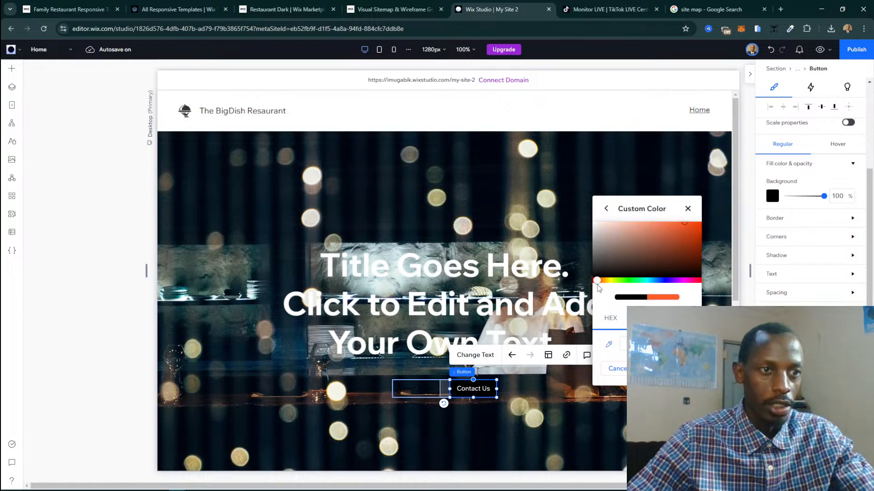
{"action": "left_click", "coordinate": [689, 226]}
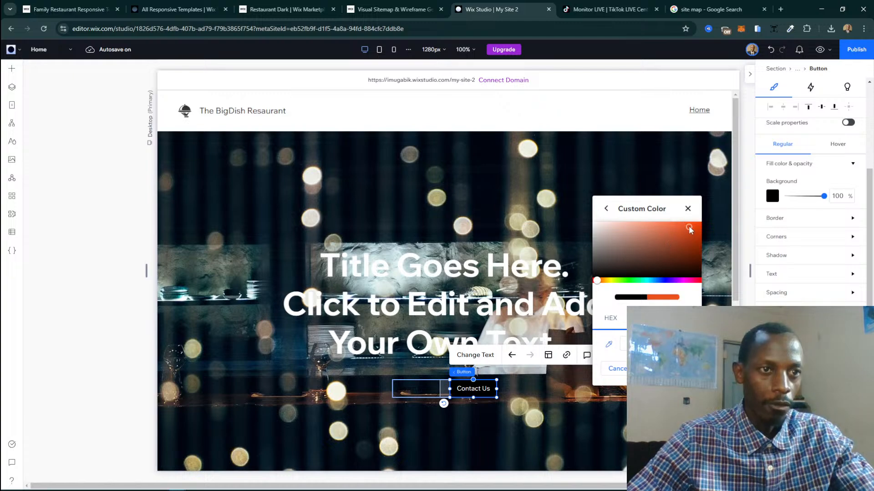
Sample an amber tone with the eyedropper, brighten it to golden yellow and apply it as the Contact Us button's background.
{"action": "left_click", "coordinate": [612, 347]}
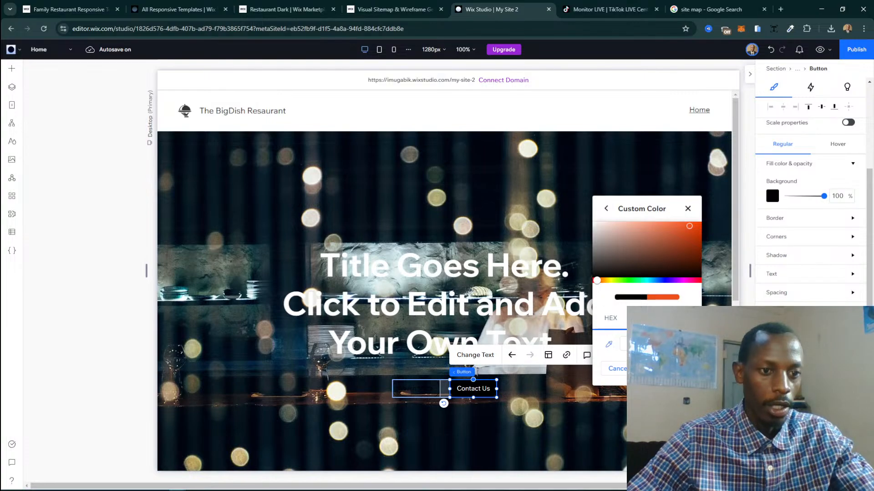
{"action": "left_click", "coordinate": [655, 392]}
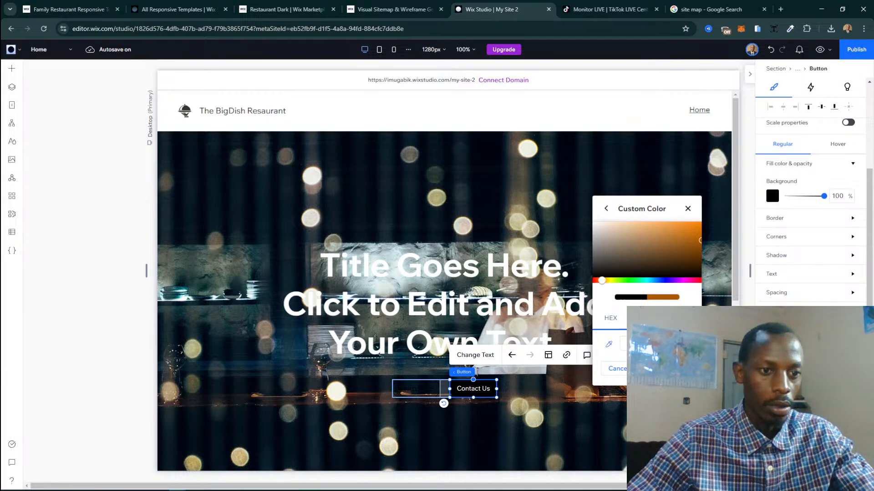
{"action": "left_click", "coordinate": [585, 392]}
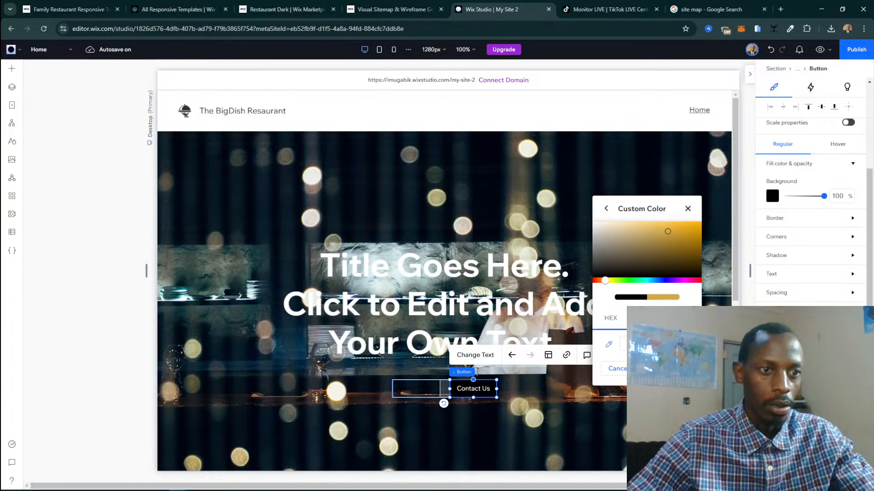
{"action": "left_click_drag", "start_coordinate": [660, 250], "coordinate": [681, 224]}
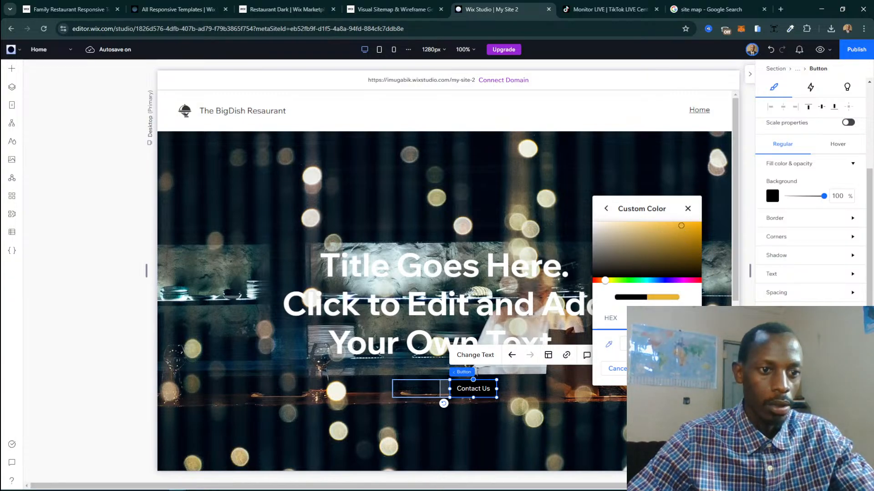
{"action": "left_click", "coordinate": [673, 369]}
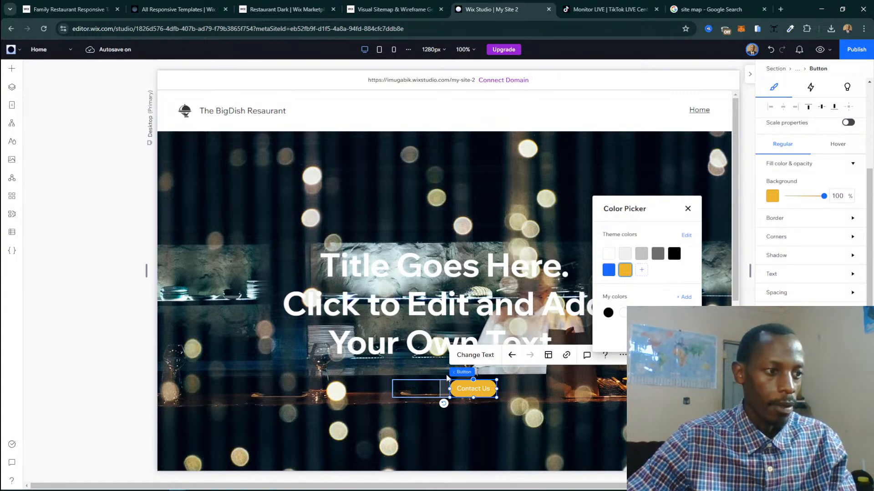
{"action": "left_click", "coordinate": [431, 387]}
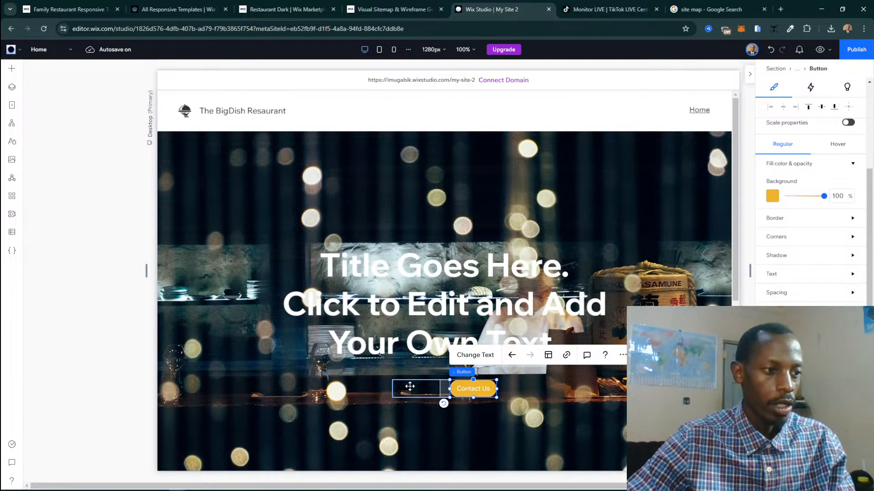
{"action": "left_click", "coordinate": [410, 387]}
{"action": "left_click", "coordinate": [491, 389]}
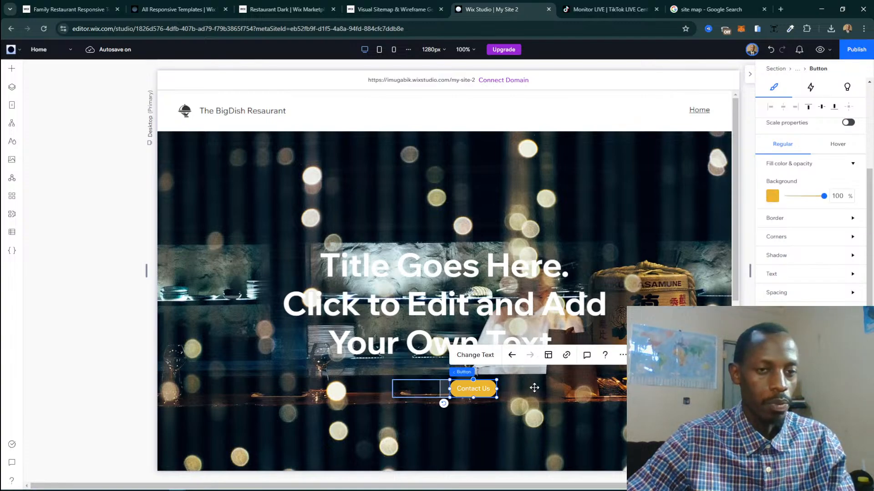
{"action": "scroll", "coordinate": [776, 260], "scroll_direction": "up", "scroll_amount": 3}
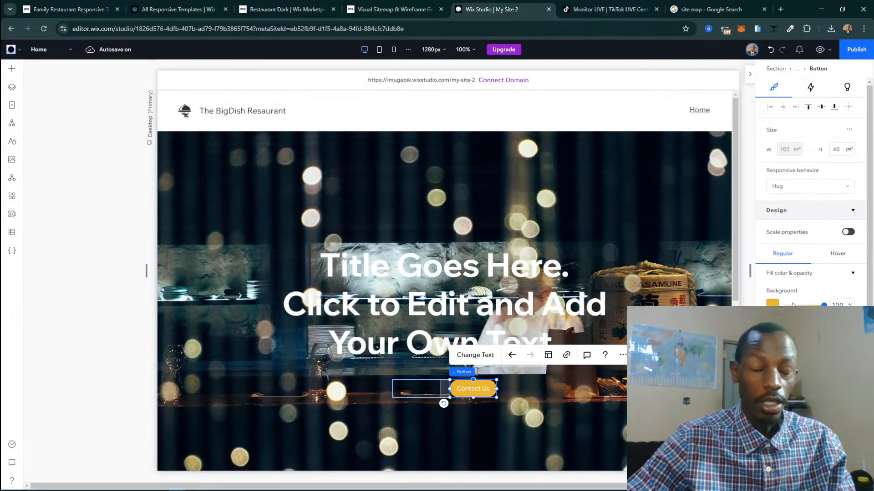
Give the Contact Us button's hover state a bright yellow background with black text, and compare it with the regular state.
{"action": "left_click", "coordinate": [839, 254]}
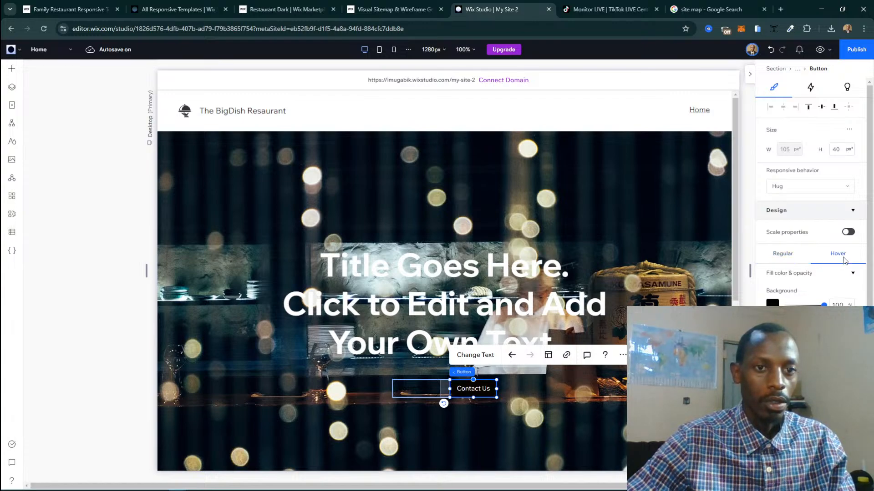
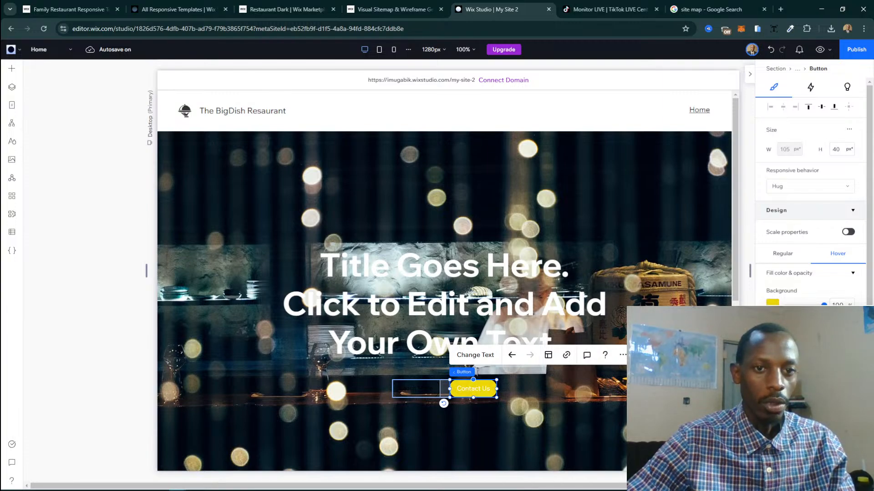
{"action": "scroll", "coordinate": [772, 302], "scroll_direction": "down", "scroll_amount": 1}
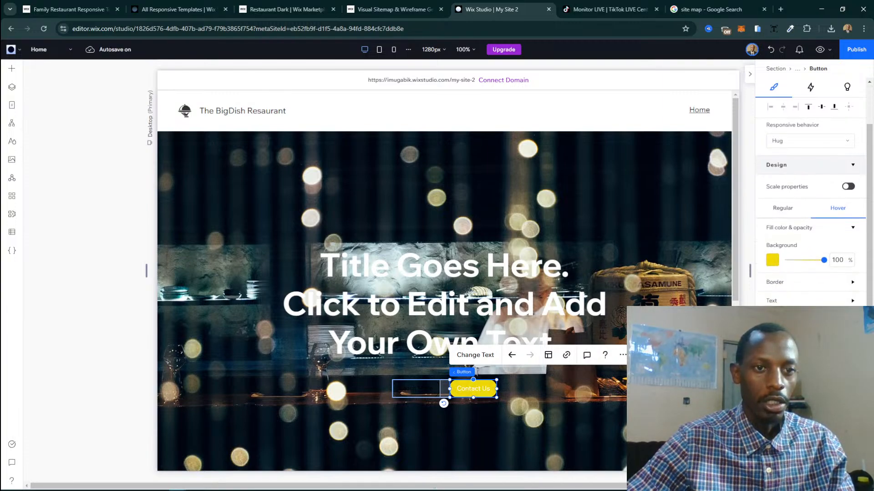
{"action": "left_click", "coordinate": [772, 302]}
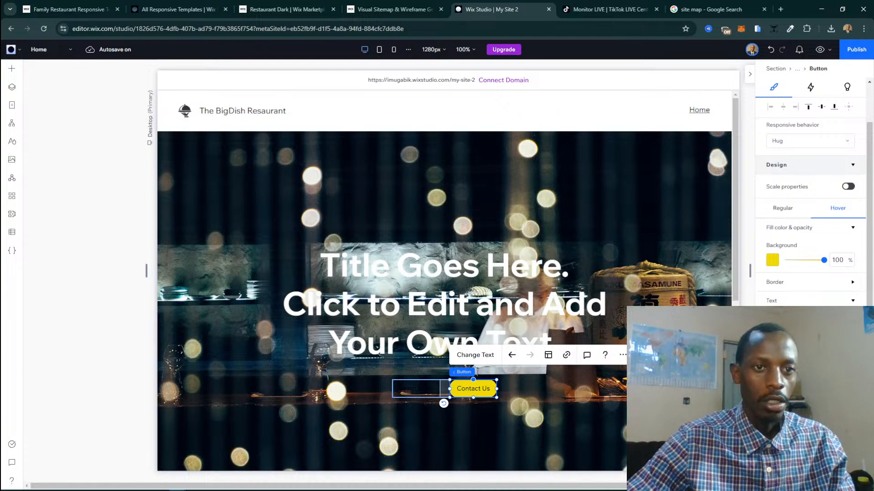
{"action": "left_click", "coordinate": [791, 208]}
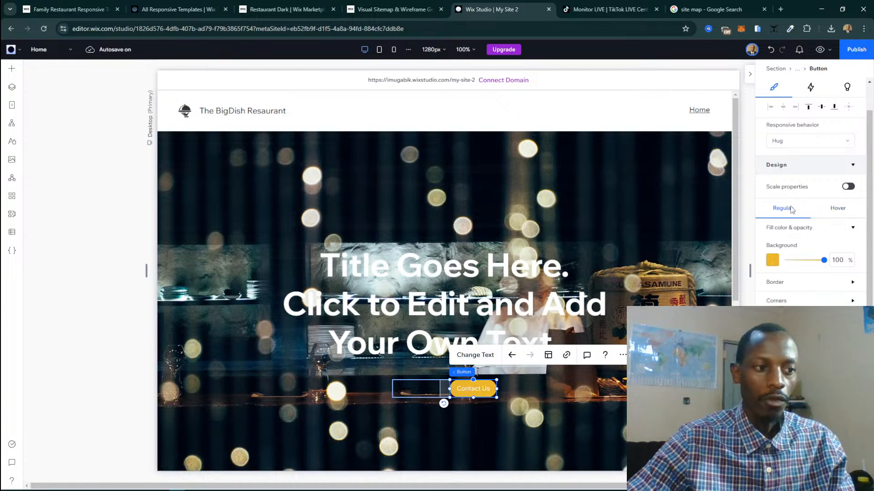
{"action": "left_click", "coordinate": [847, 218]}
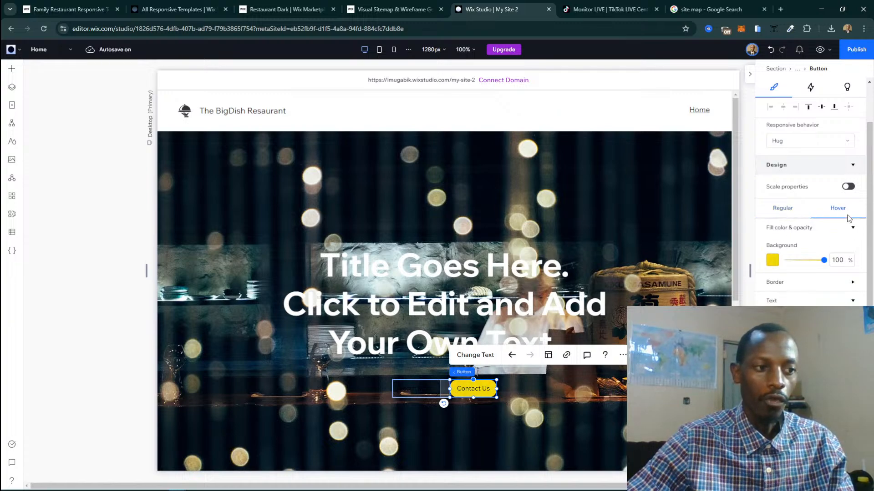
Give the Learn More button a yellow border and white text in its regular state.
{"action": "left_click", "coordinate": [427, 390]}
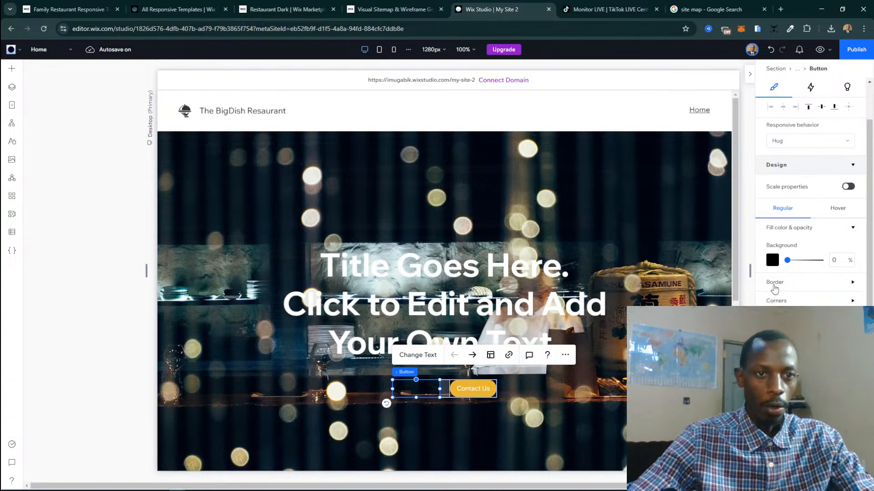
{"action": "left_click", "coordinate": [775, 286]}
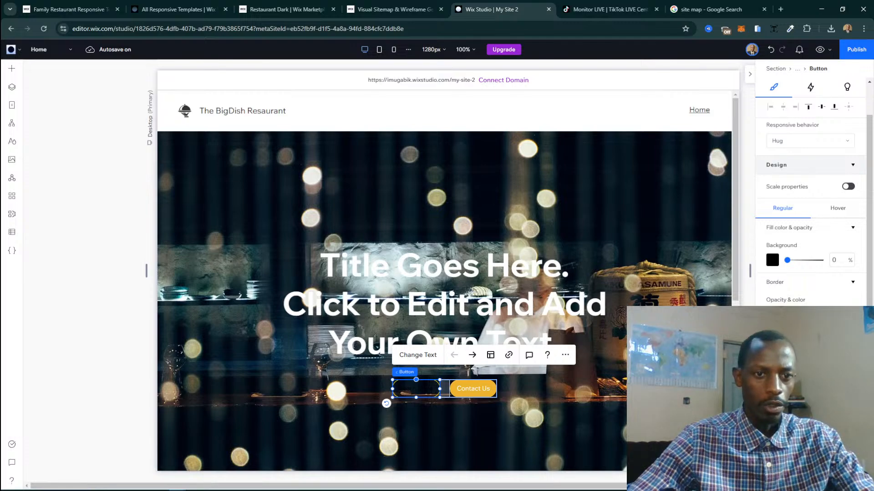
{"action": "scroll", "coordinate": [810, 205], "scroll_direction": "down", "scroll_amount": 1}
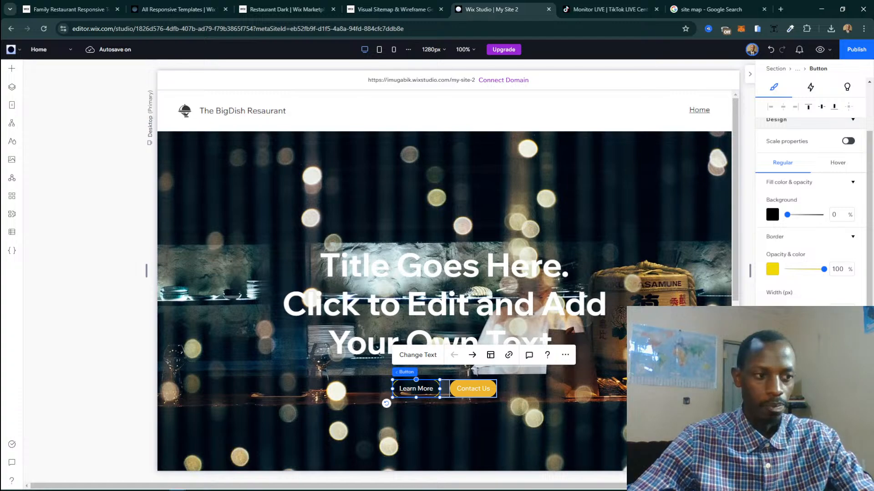
{"action": "scroll", "coordinate": [824, 230], "scroll_direction": "up", "scroll_amount": 2}
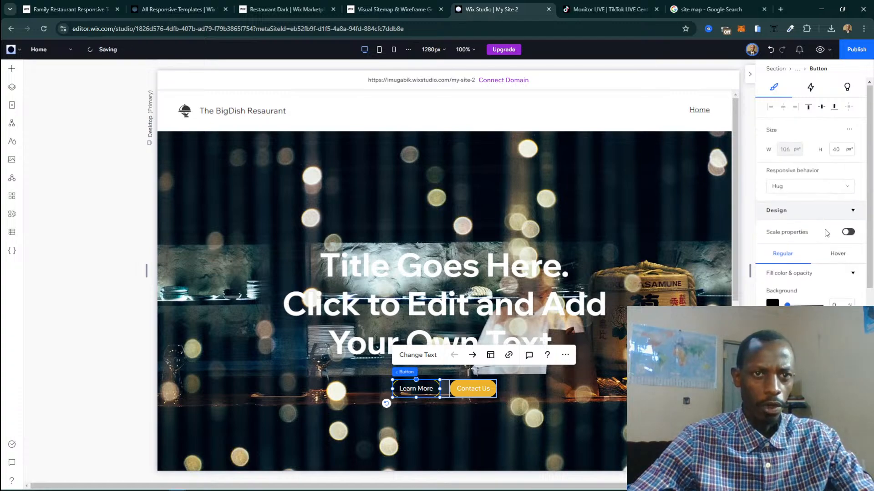
Set the Learn More button's hover background to bright yellow after trying the golden yellow theme color.
{"action": "left_click", "coordinate": [838, 262]}
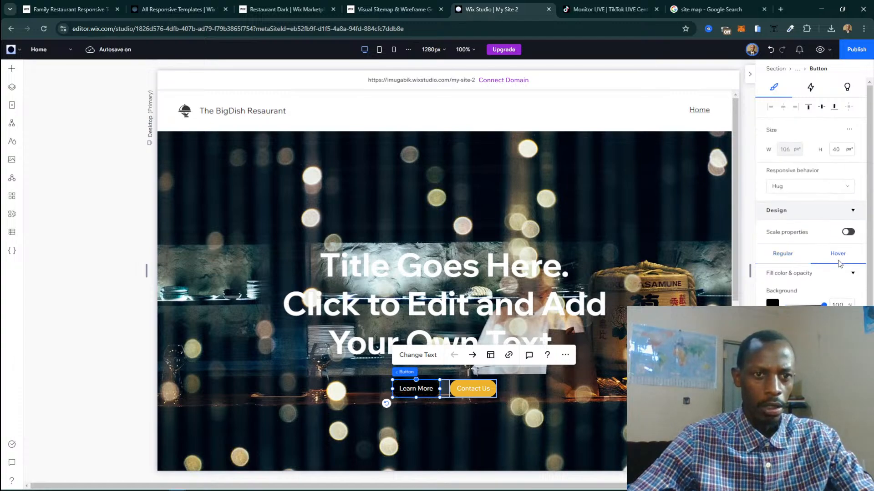
{"action": "scroll", "coordinate": [839, 263], "scroll_direction": "down", "scroll_amount": 1}
{"action": "left_click", "coordinate": [774, 259]}
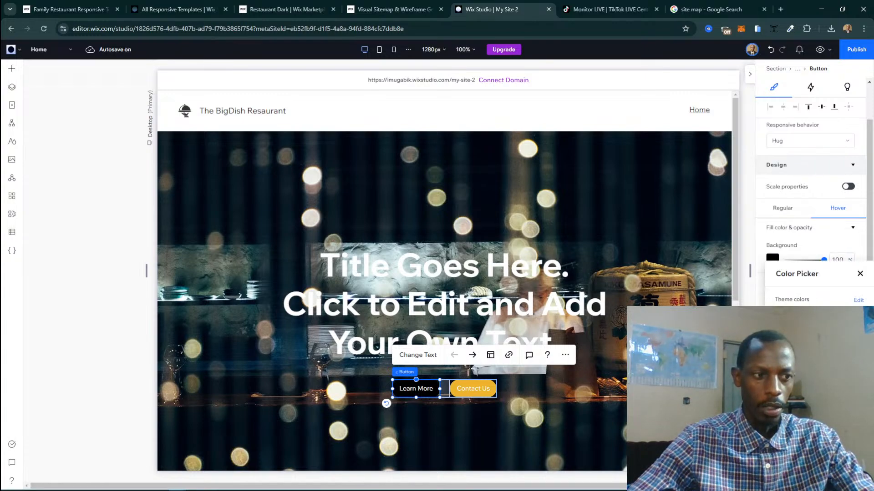
{"action": "left_click", "coordinate": [819, 318]}
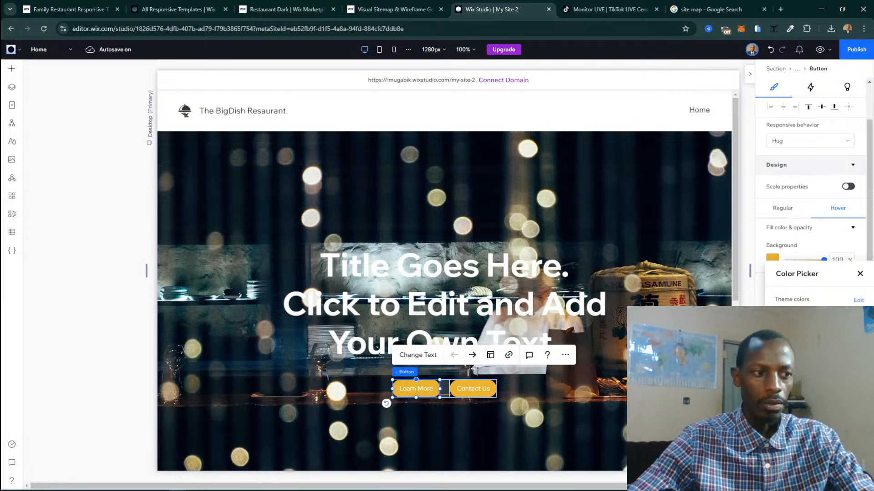
{"action": "left_click", "coordinate": [819, 342]}
{"action": "left_click", "coordinate": [860, 274]}
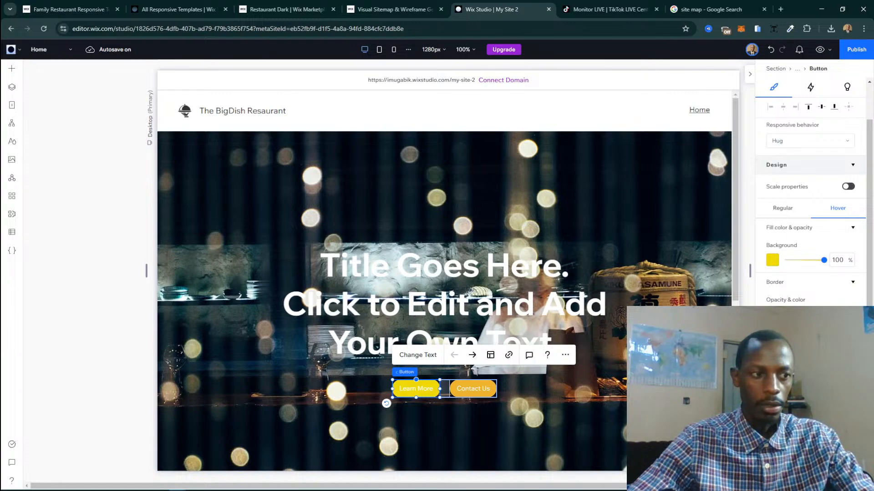
{"action": "left_click", "coordinate": [581, 409]}
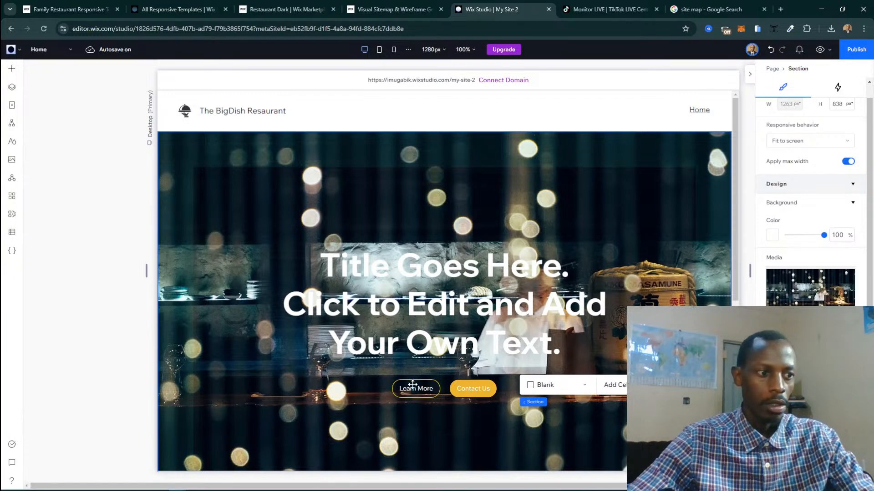
Replace the Hero section's background with a restaurant interior photo of chairs, tables and wooden shelves from Wix media, searching for "restaurant".
{"action": "left_click", "coordinate": [488, 198]}
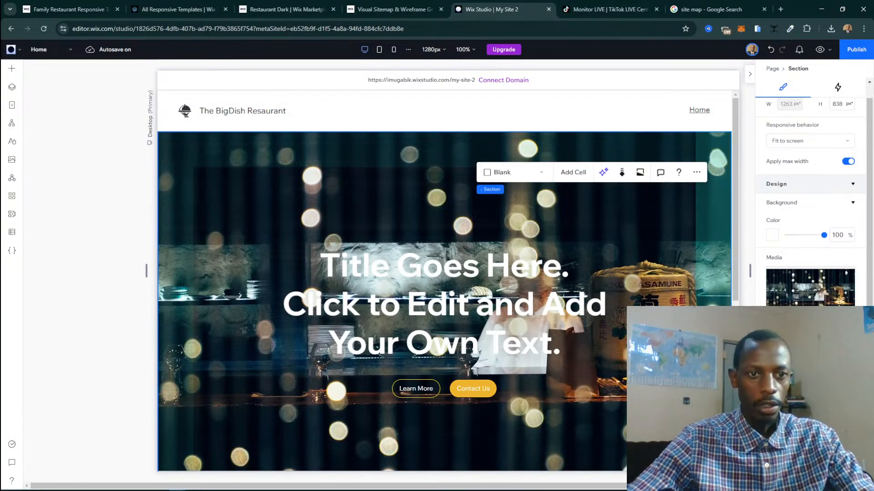
{"action": "double_click", "coordinate": [372, 326]}
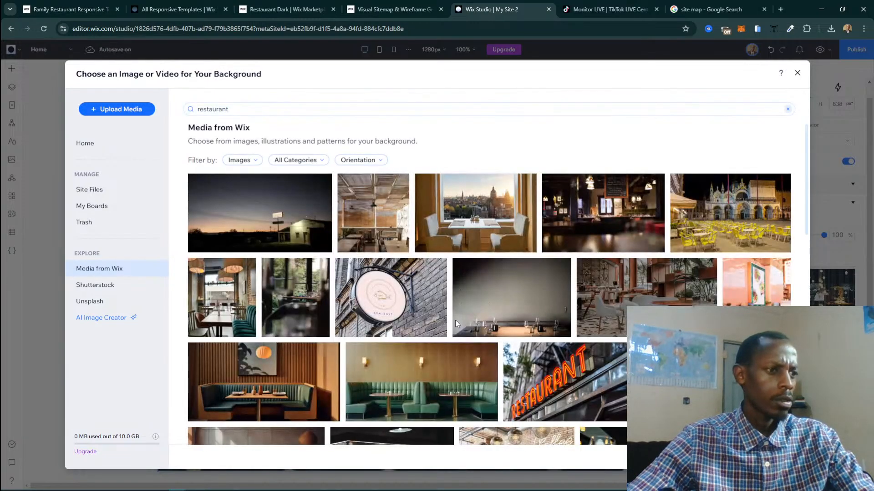
{"action": "left_click", "coordinate": [650, 315]}
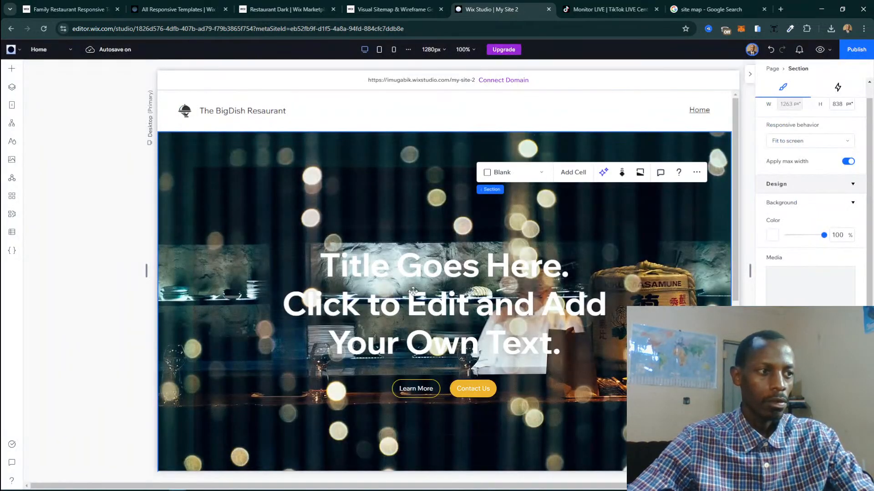
Replace the Hero title with "Welcome to The Big Dish Restaurant".
{"action": "left_click", "coordinate": [400, 291]}
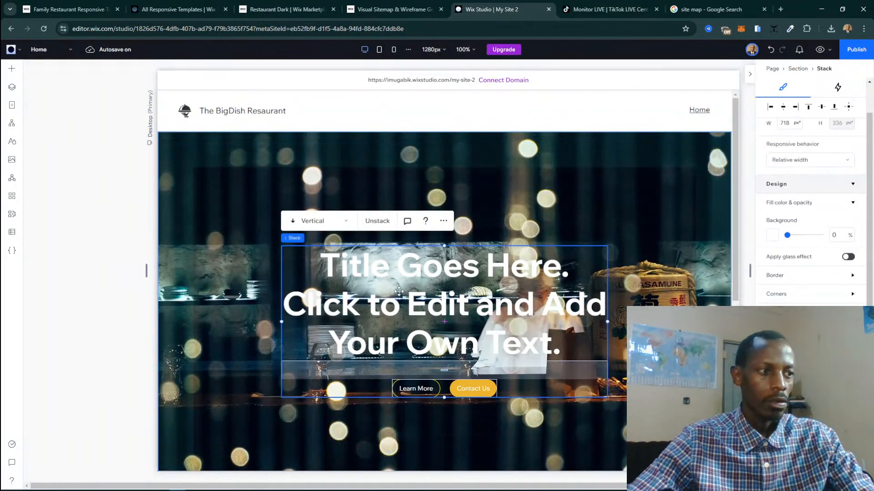
{"action": "left_click", "coordinate": [399, 291]}
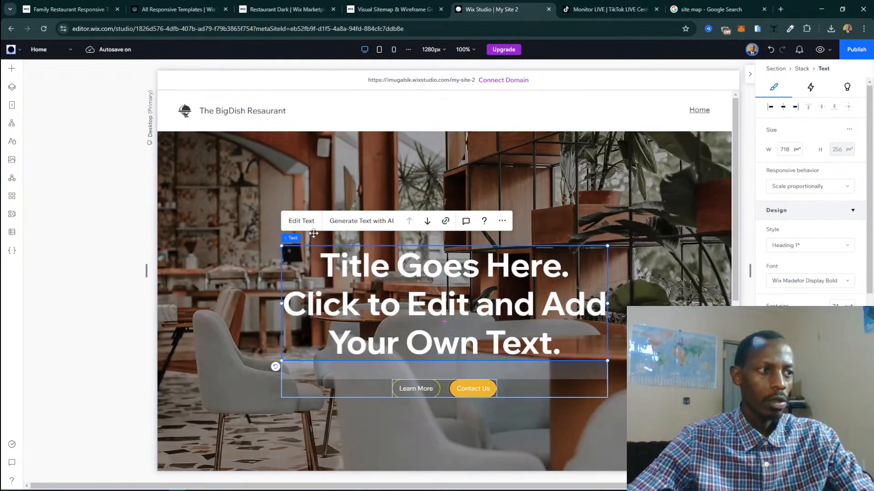
{"action": "left_click", "coordinate": [294, 221]}
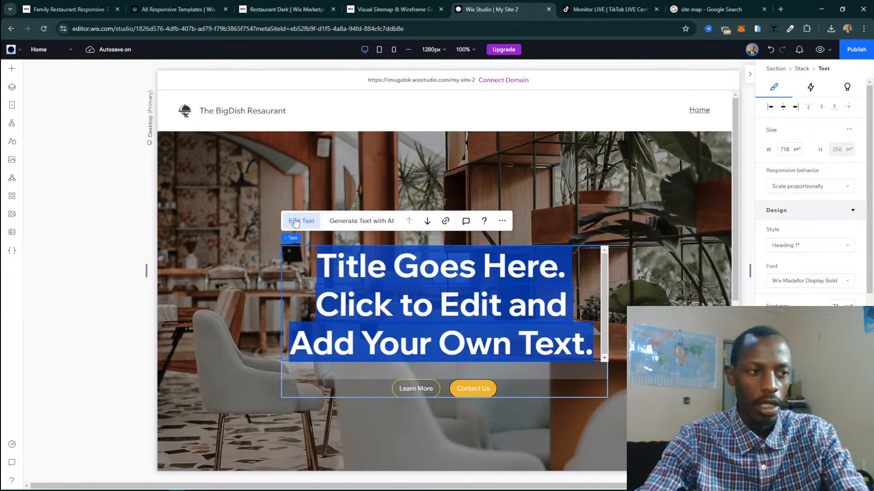
{"action": "type", "text": "Welcome to "}
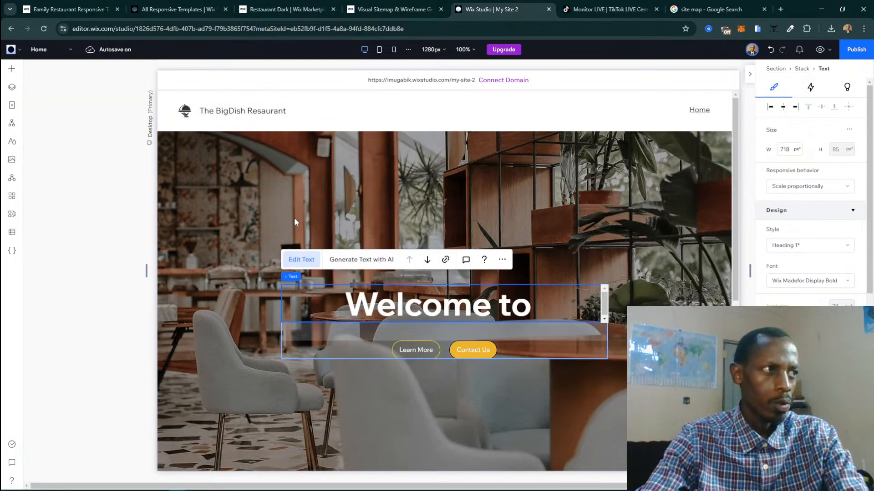
{"action": "type", "text": "the"}
{"action": "key", "text": "BackSpace"}
{"action": "key", "text": "BackSpace"}
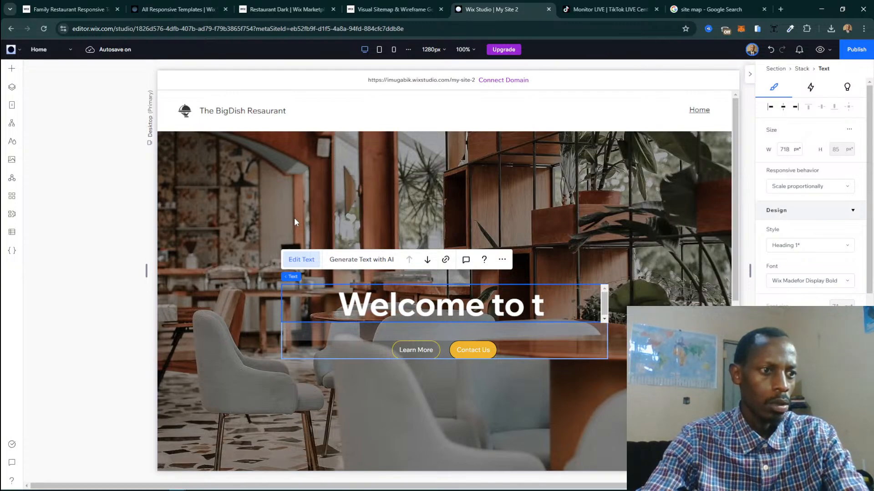
{"action": "key", "text": "BackSpace"}
{"action": "type", "text": "The i"}
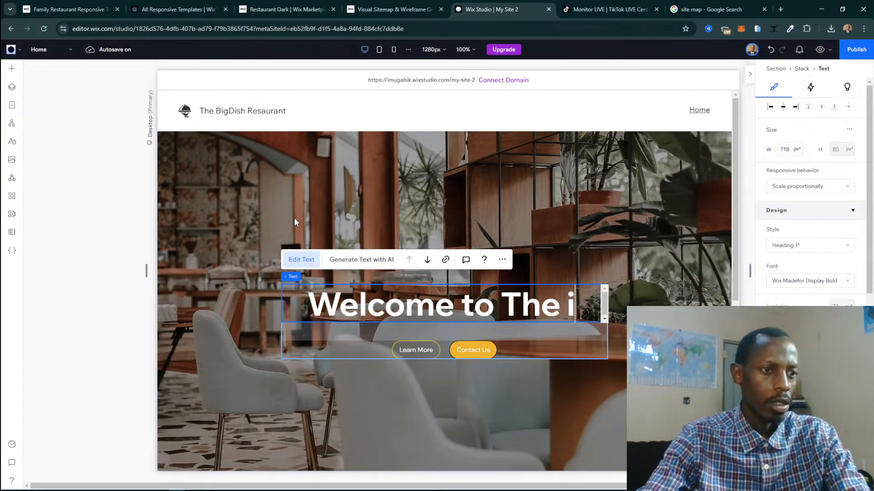
{"action": "key", "text": "BackSpace"}
{"action": "type", "text": "Big"}
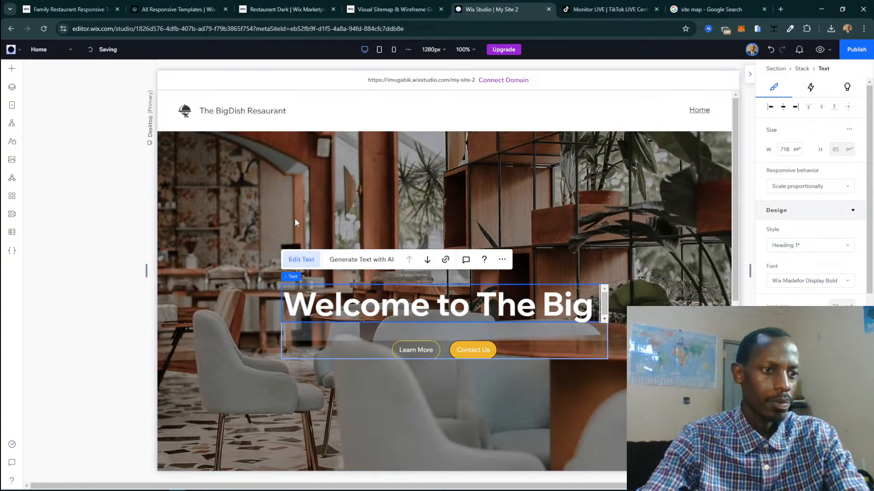
{"action": "type", "text": " Dish Res"}
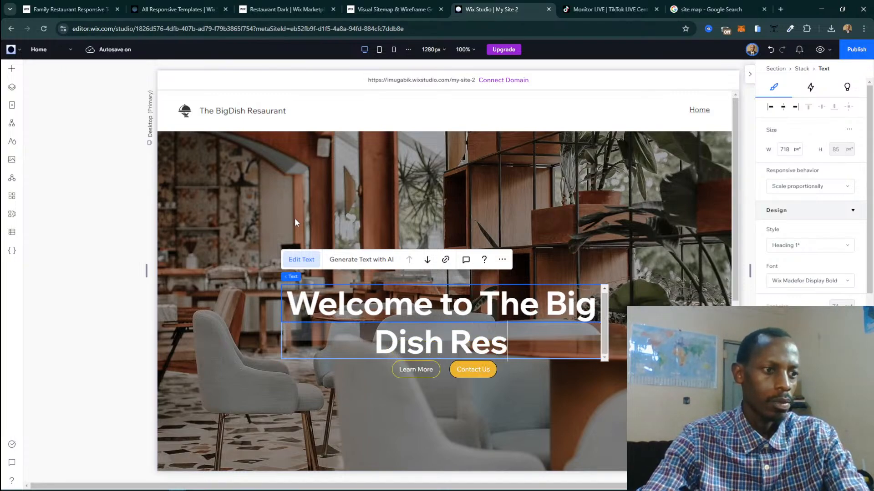
{"action": "type", "text": "taurant"}
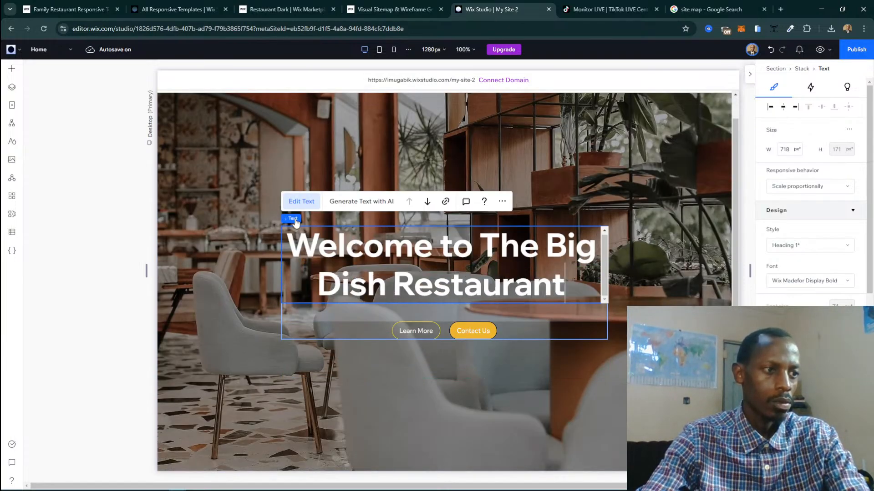
{"action": "left_click", "coordinate": [378, 383]}
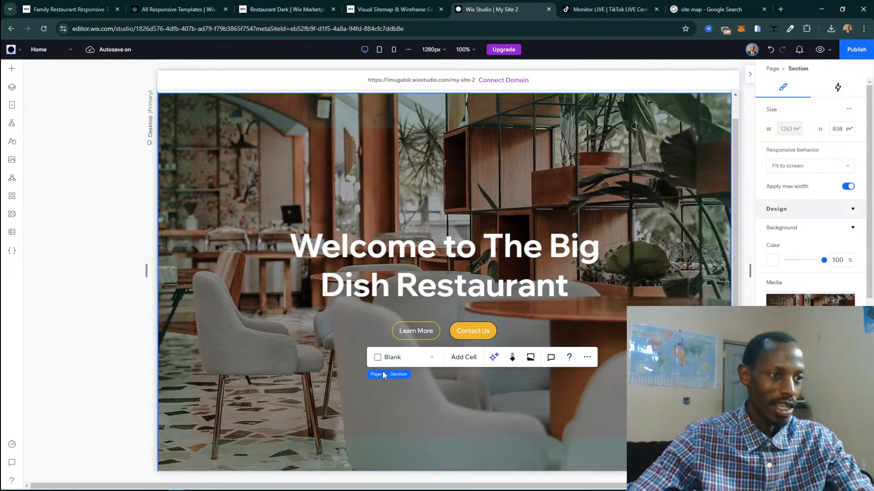
Recolor the Contact Us button's dark border to match its golden yellow background.
{"action": "left_click", "coordinate": [473, 326]}
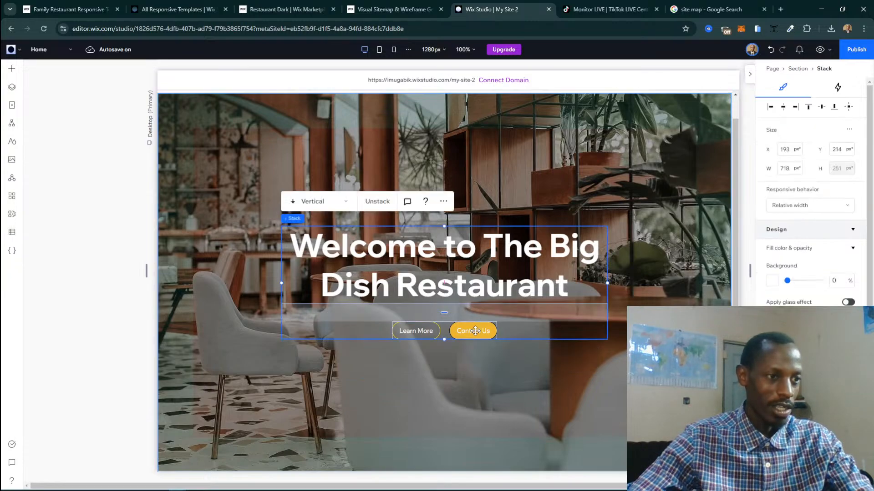
{"action": "left_click", "coordinate": [468, 327]}
{"action": "left_click", "coordinate": [467, 327]}
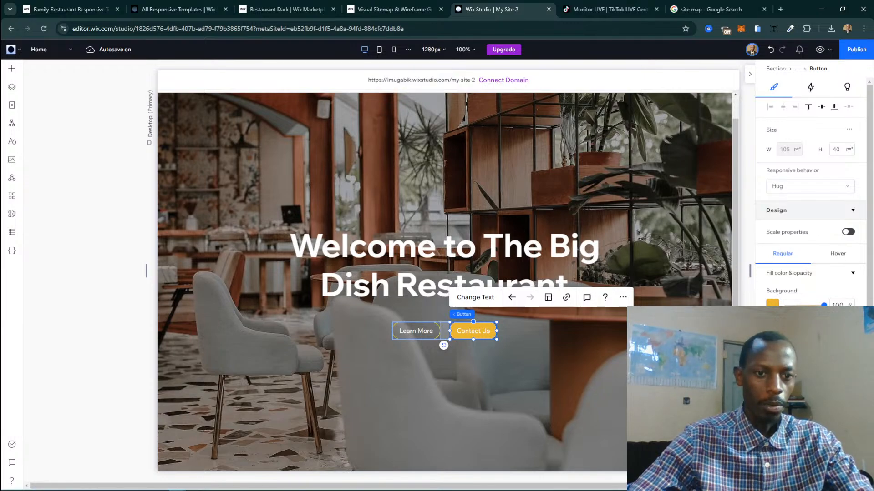
{"action": "left_click", "coordinate": [609, 385]}
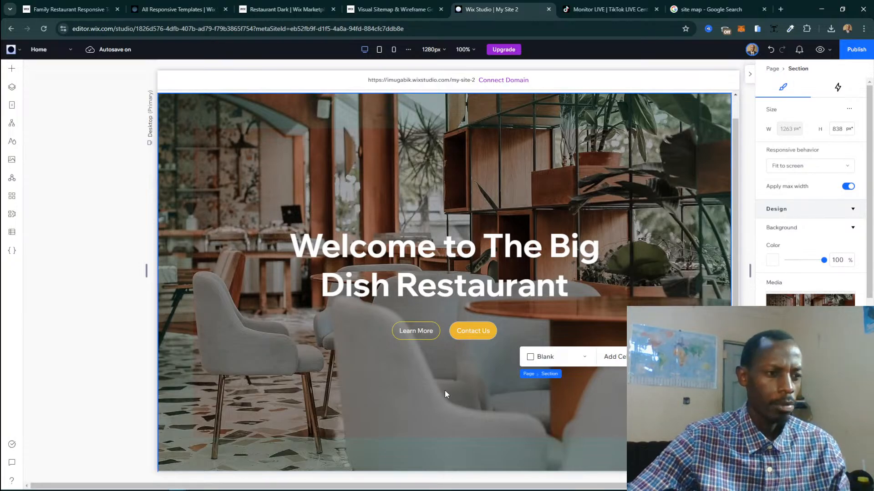
Review the page down to the empty section's starting-point options, and switch to the Google image results for site map.
{"action": "scroll", "coordinate": [346, 354], "scroll_direction": "down", "scroll_amount": 3}
{"action": "scroll", "coordinate": [347, 332], "scroll_direction": "up", "scroll_amount": 4}
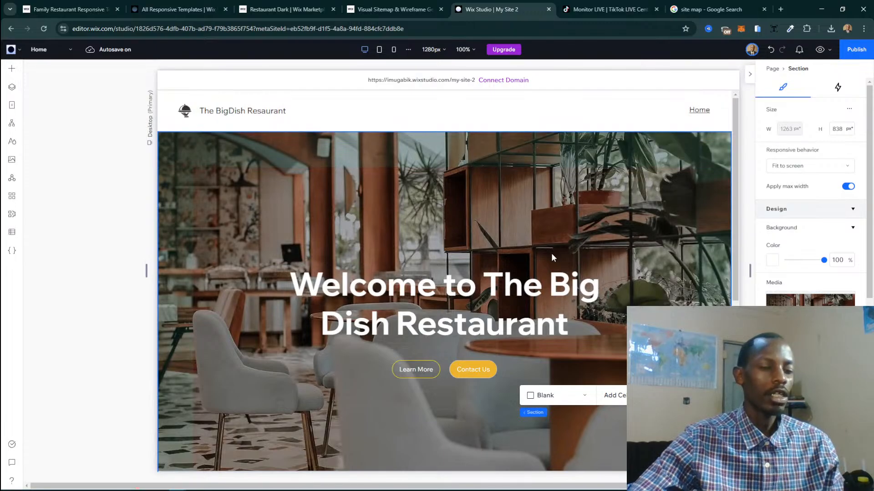
{"action": "scroll", "coordinate": [551, 258], "scroll_direction": "down", "scroll_amount": 7}
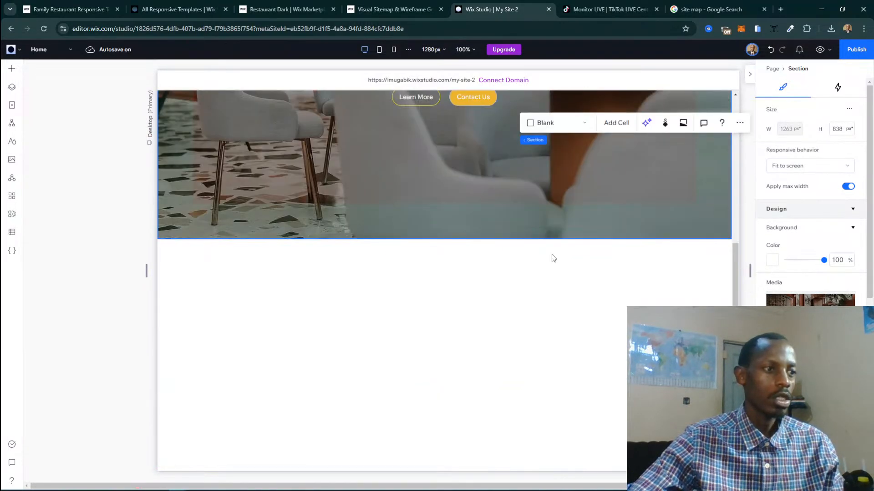
{"action": "mouse_move", "coordinate": [528, 256]}
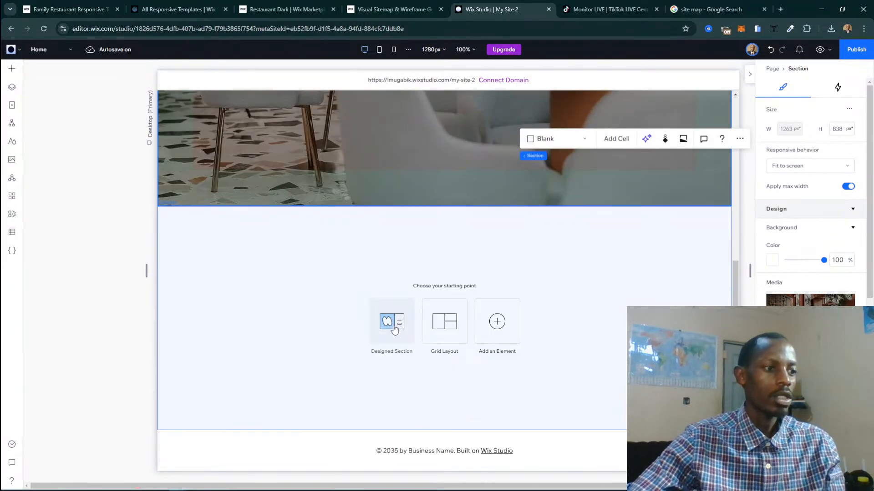
{"action": "left_click", "coordinate": [710, 9]}
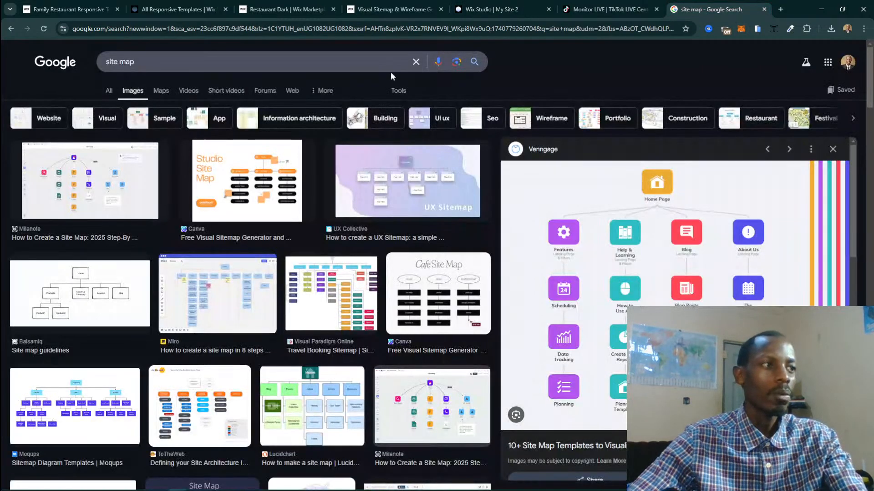
Search Google Images for "restaurant website" and preview the Rozzis homepage design from WebAlive.
{"action": "double_click", "coordinate": [268, 67]}
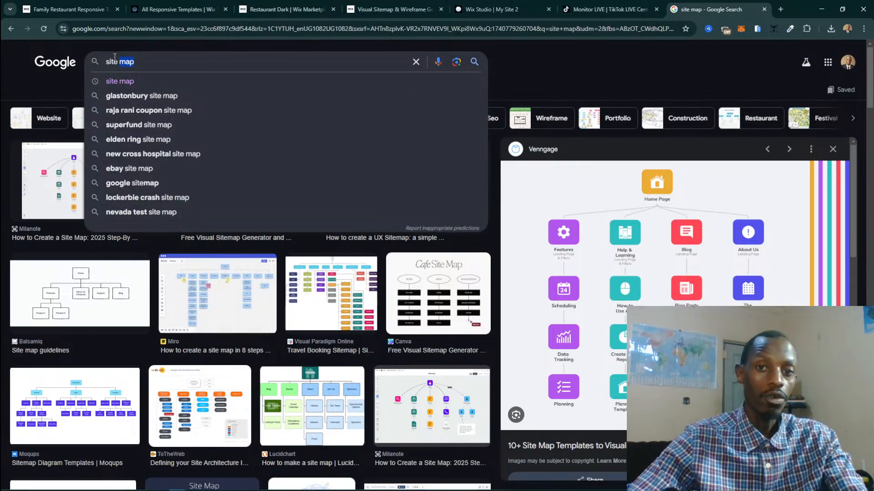
{"action": "left_click", "coordinate": [509, 59]}
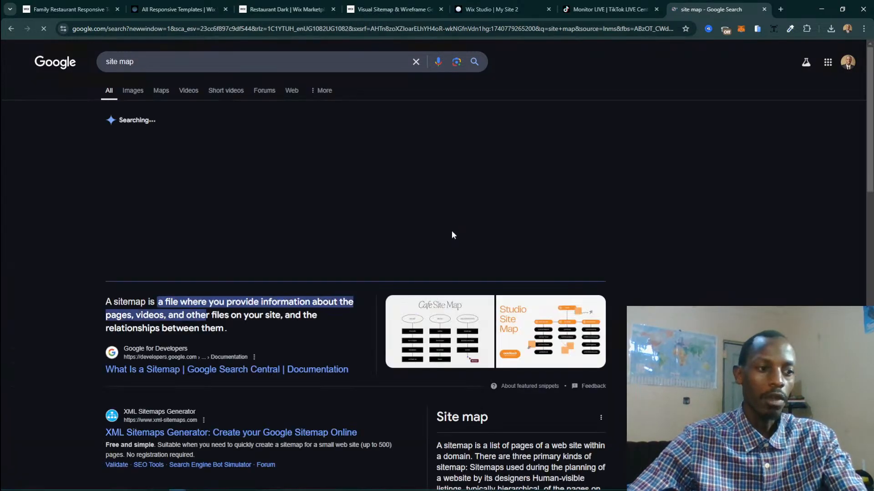
{"action": "left_click", "coordinate": [180, 66]}
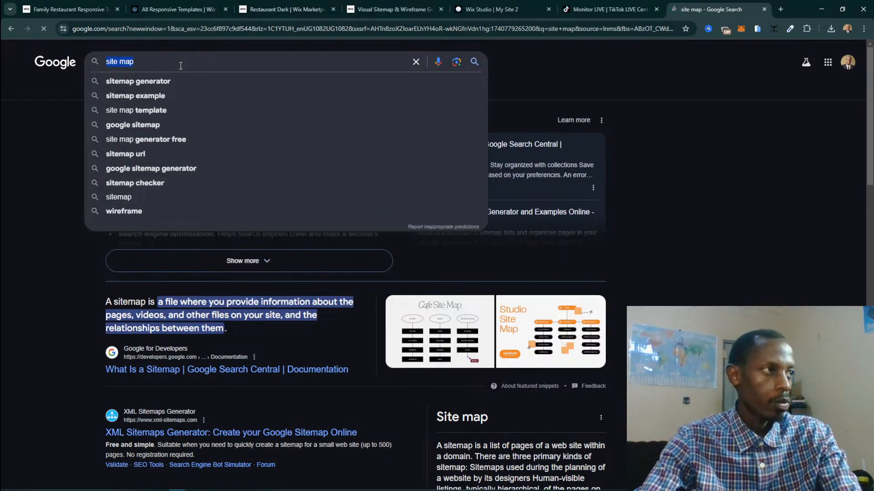
{"action": "type", "text": "resta"}
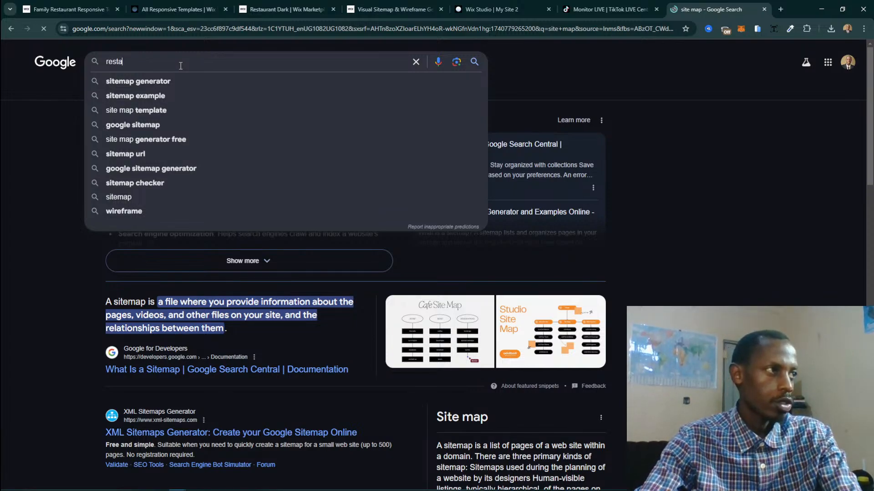
{"action": "type", "text": "urant website"}
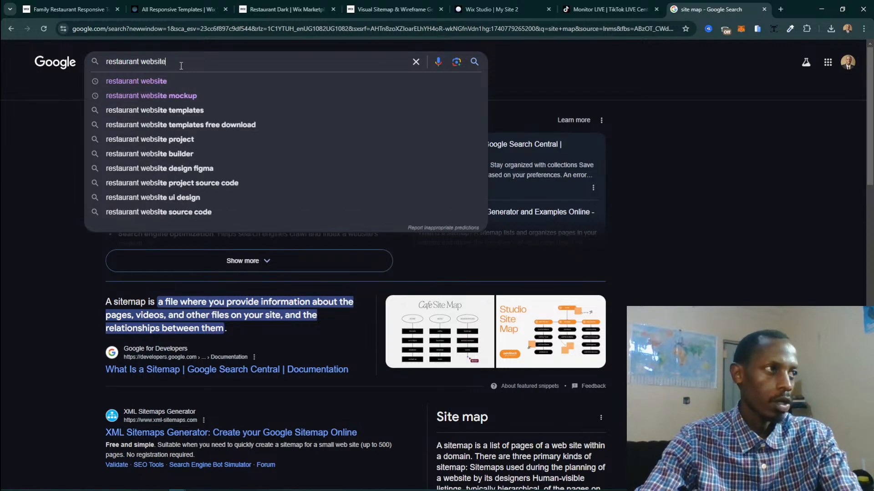
{"action": "key", "text": "Return"}
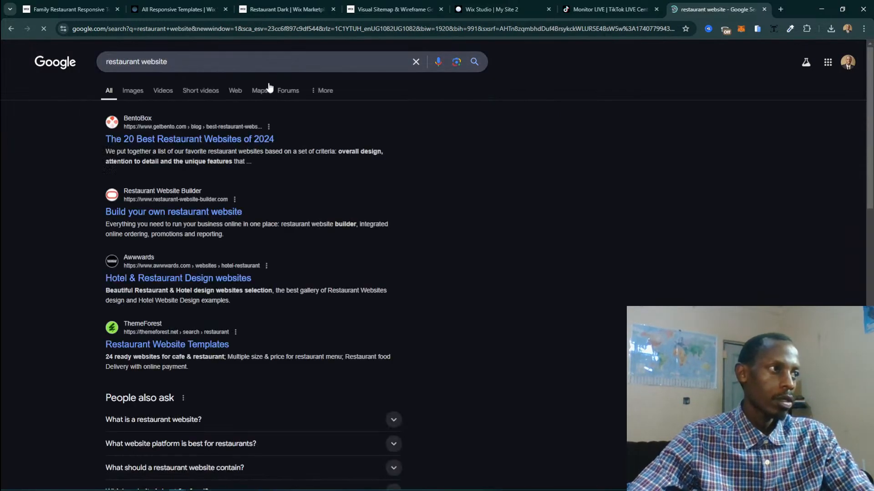
{"action": "left_click", "coordinate": [141, 94]}
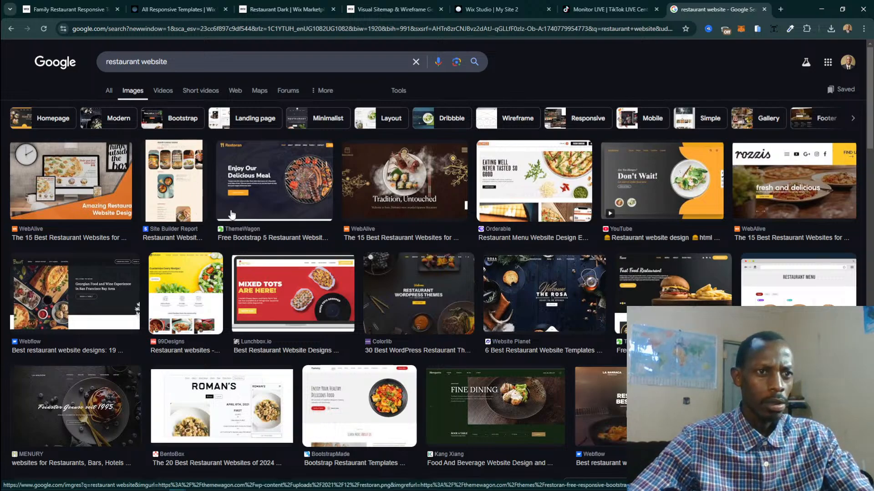
{"action": "left_click", "coordinate": [782, 208]}
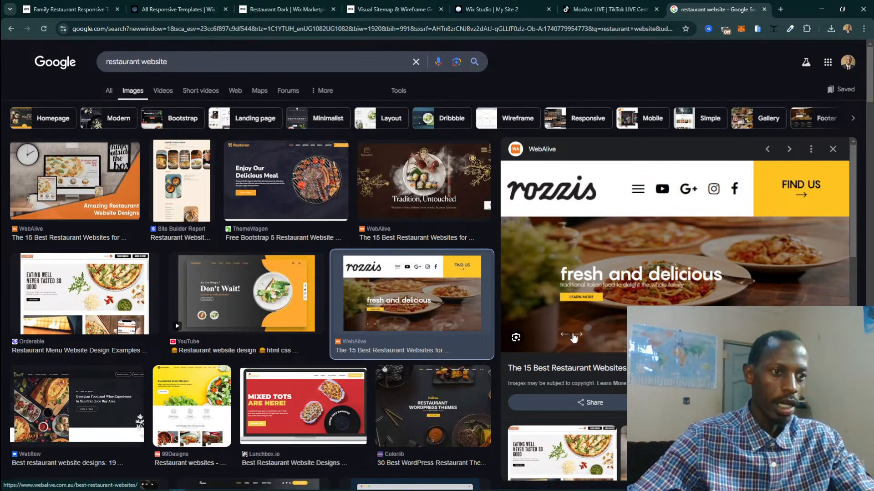
{"action": "scroll", "coordinate": [469, 296], "scroll_direction": "down", "scroll_amount": 2}
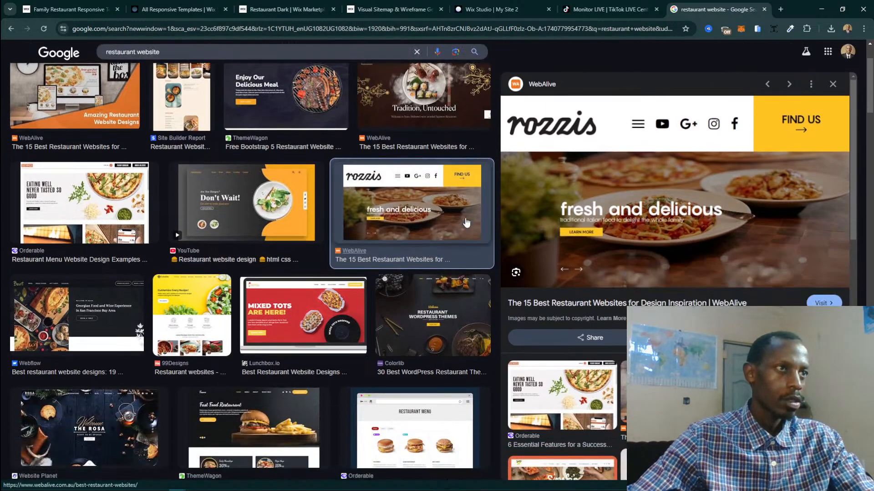
Switch to the Wix Studio editor and examine the Home page's layers, including the Welcome section's stack and the empty section.
{"action": "left_click", "coordinate": [491, 9]}
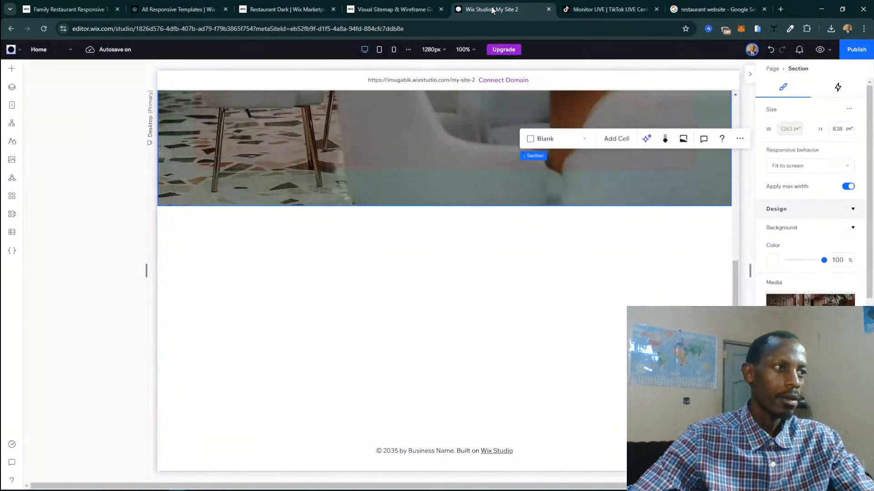
{"action": "scroll", "coordinate": [415, 147], "scroll_direction": "up", "scroll_amount": 7}
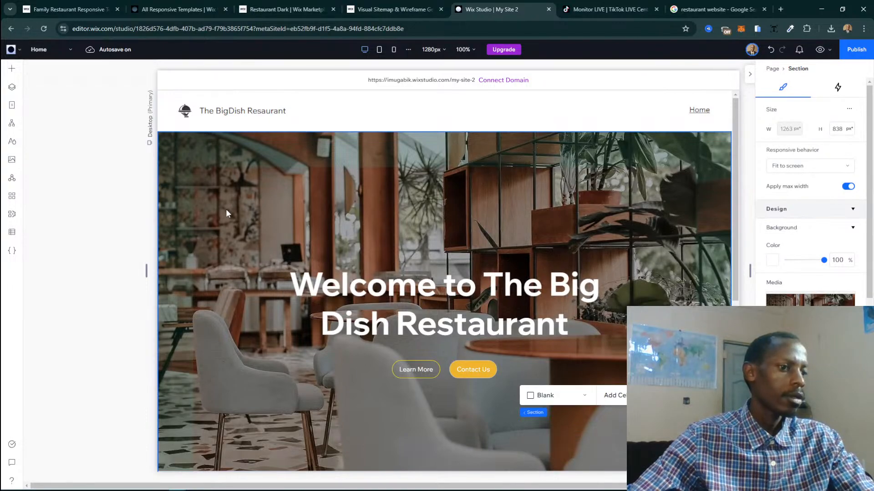
{"action": "left_click", "coordinate": [11, 90]}
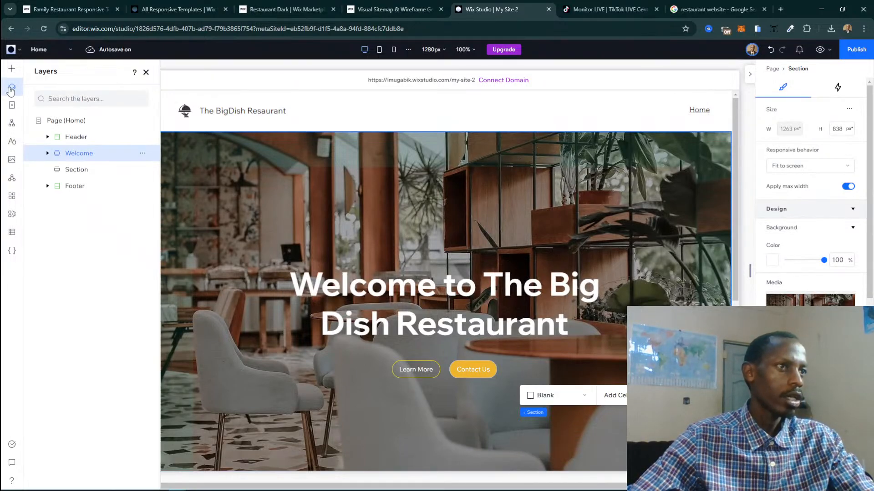
{"action": "left_click", "coordinate": [47, 154]}
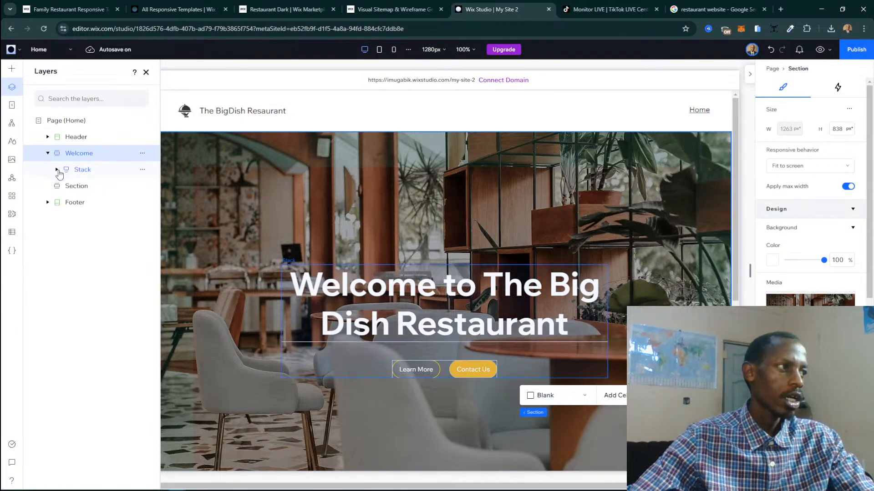
{"action": "left_click", "coordinate": [57, 170]}
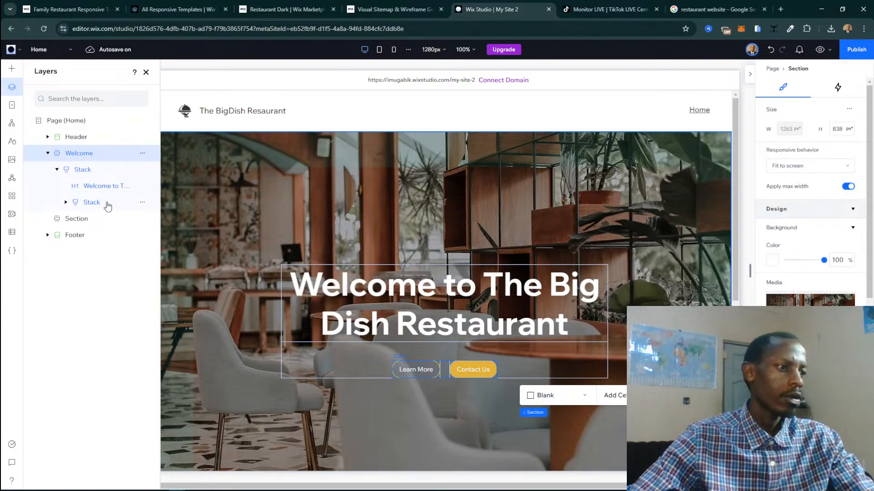
{"action": "left_click", "coordinate": [57, 171]}
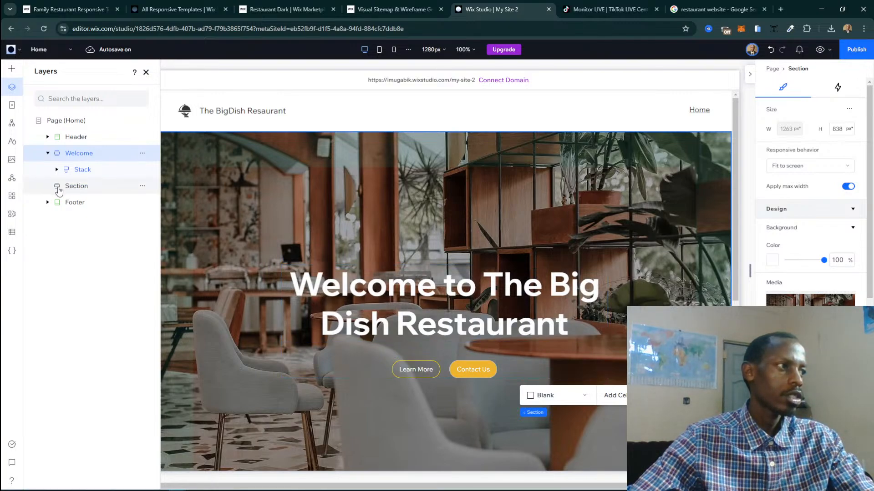
{"action": "left_click", "coordinate": [59, 186]}
{"action": "scroll", "coordinate": [324, 199], "scroll_direction": "up", "scroll_amount": 5}
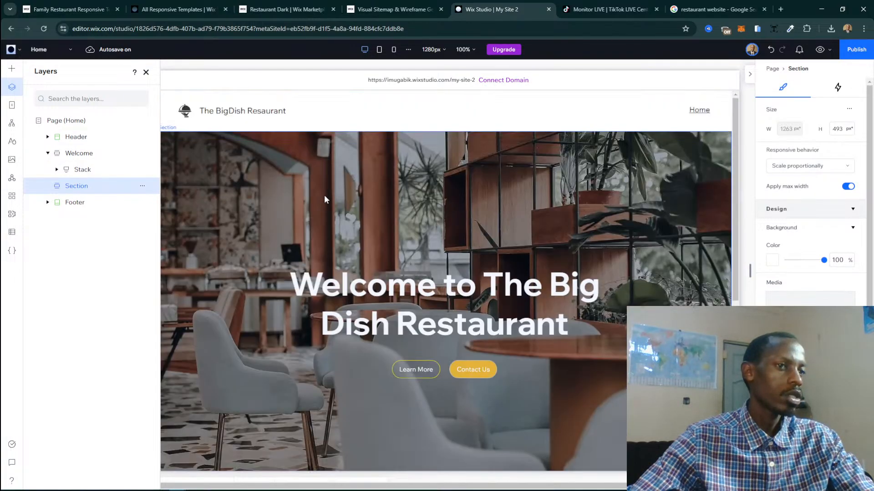
Add a blank section between the header and the Welcome section.
{"action": "scroll", "coordinate": [324, 199], "scroll_direction": "down", "scroll_amount": 2}
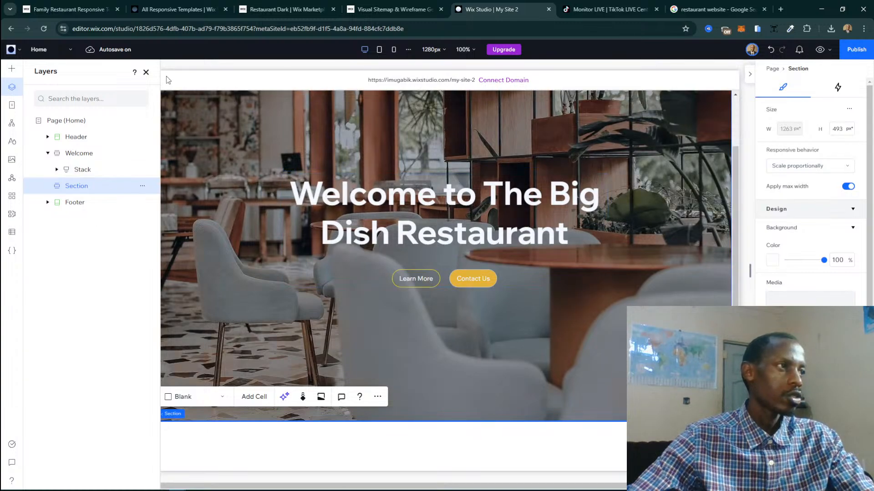
{"action": "left_click", "coordinate": [465, 332]}
{"action": "scroll", "coordinate": [465, 333], "scroll_direction": "up", "scroll_amount": 2}
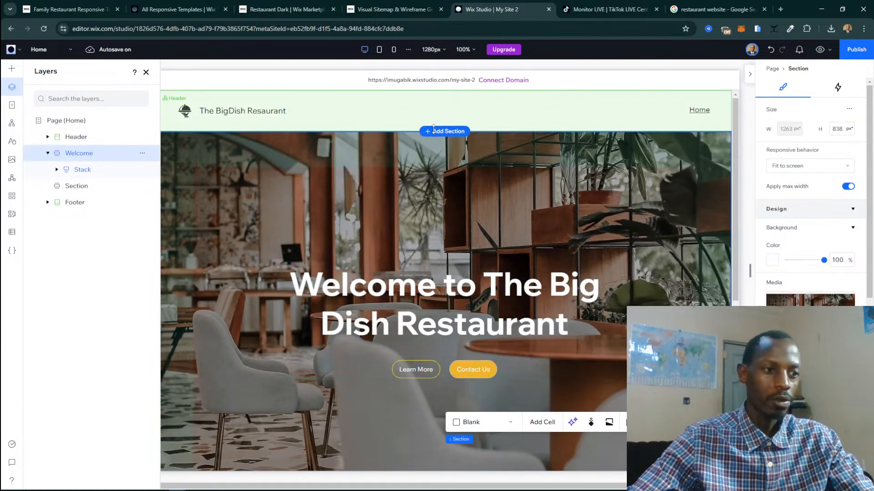
{"action": "key", "text": "ctrl+v"}
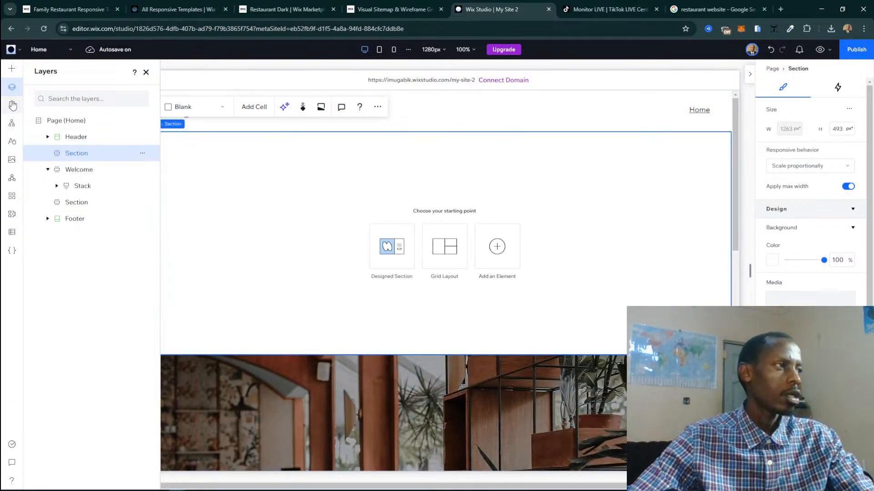
Browse the designed section templates for Services, Products and Team.
{"action": "left_click", "coordinate": [13, 73]}
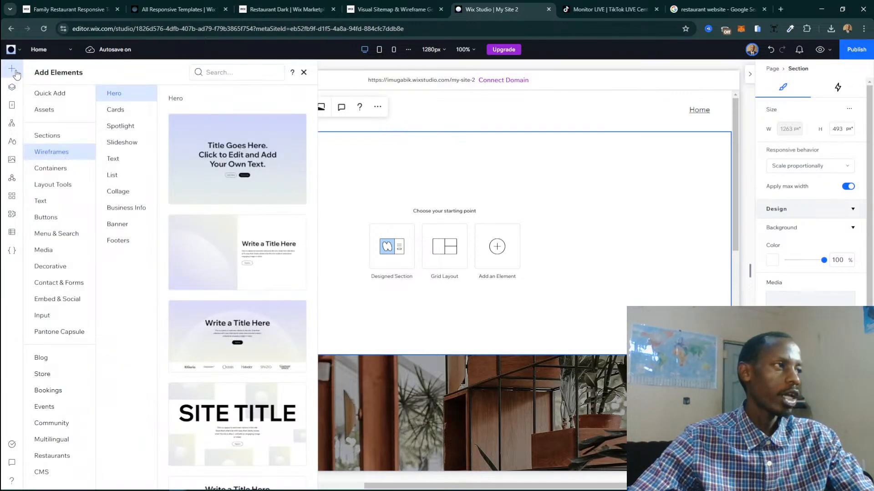
{"action": "left_click", "coordinate": [55, 135]}
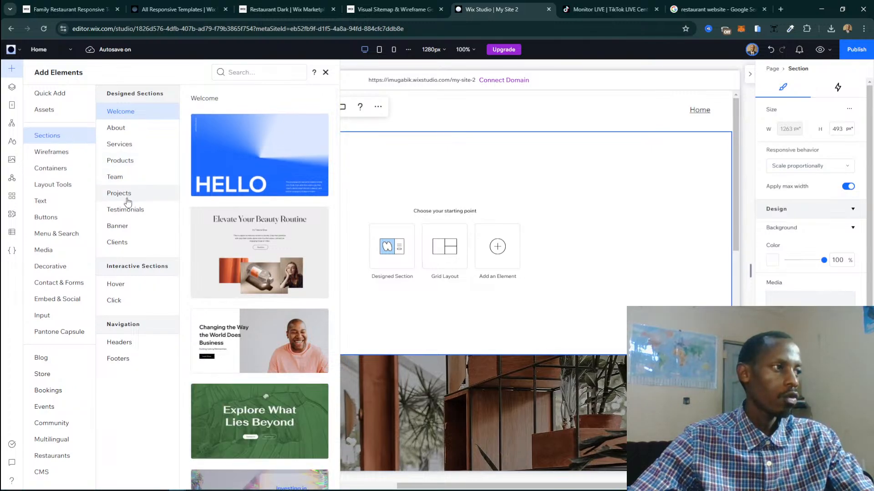
{"action": "left_click", "coordinate": [124, 147]}
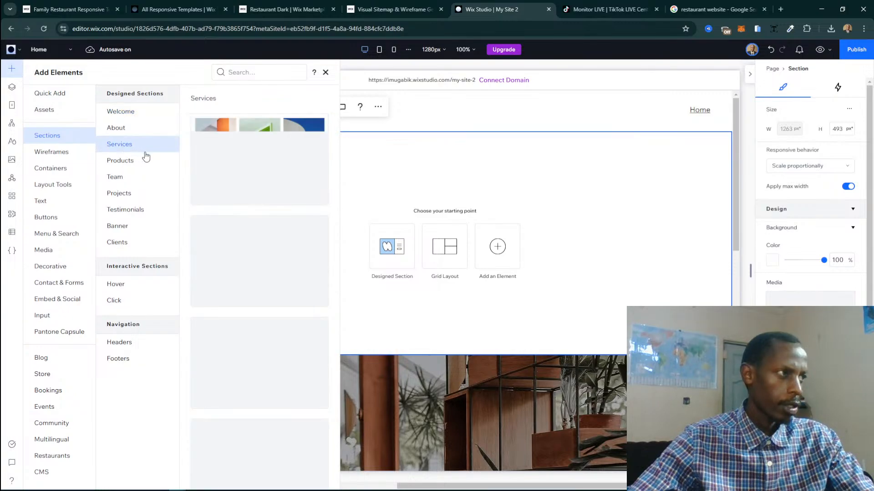
{"action": "left_click", "coordinate": [137, 160]}
{"action": "left_click", "coordinate": [145, 181]}
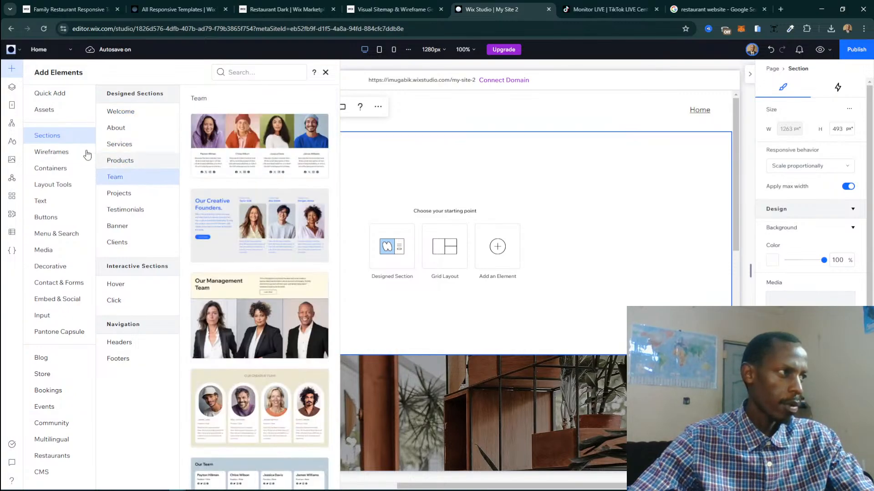
Fill the blank section below the header with the "Our Services" slideshow wireframe that has a full-width background and side arrows.
{"action": "left_click", "coordinate": [52, 152]}
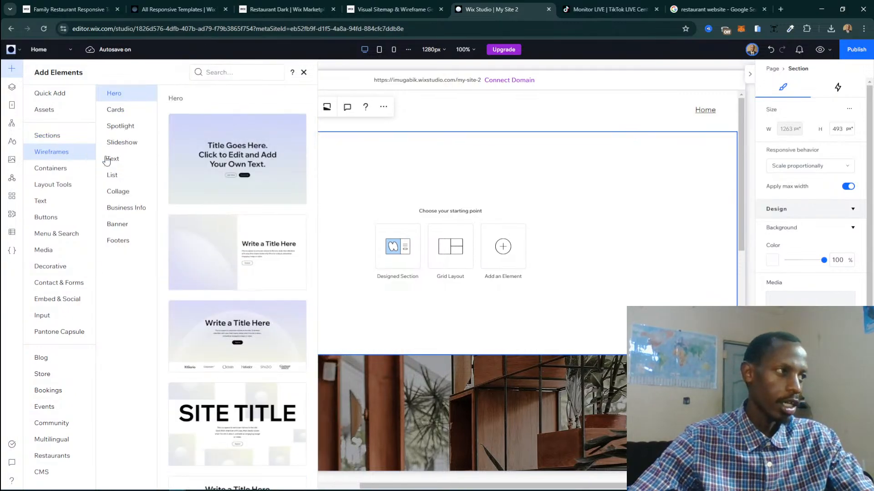
{"action": "left_click", "coordinate": [105, 142]}
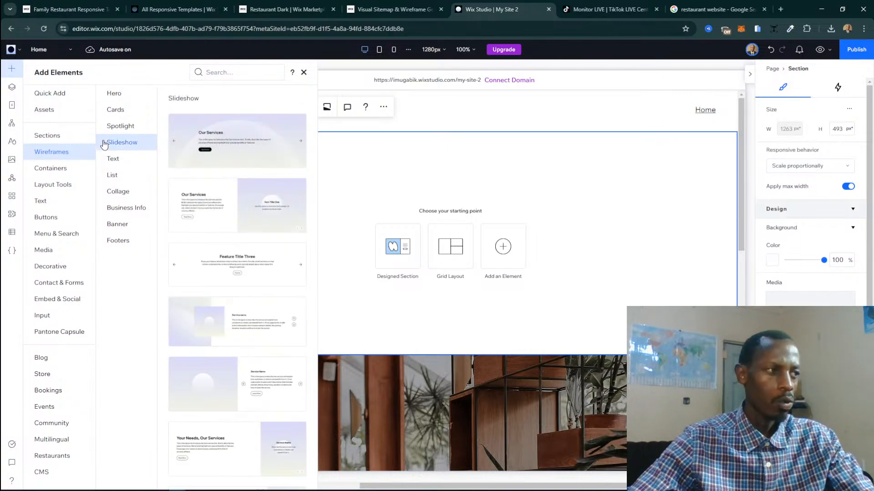
{"action": "scroll", "coordinate": [273, 299], "scroll_direction": "down", "scroll_amount": 3}
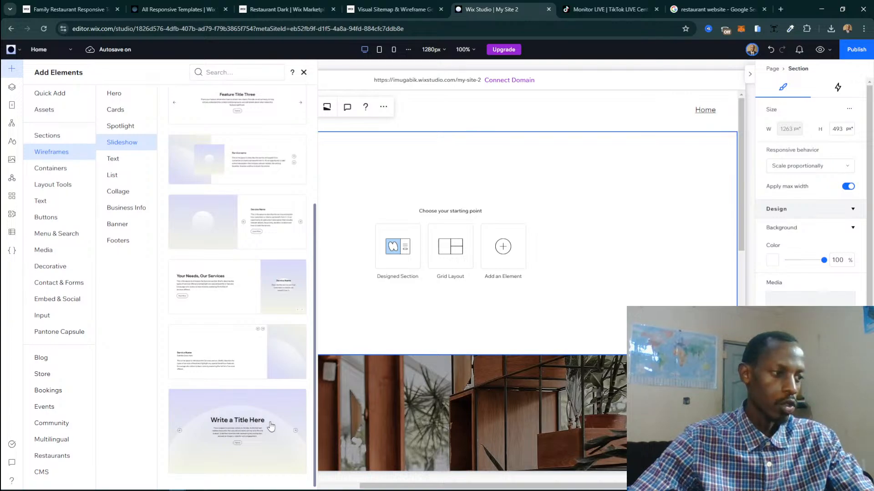
{"action": "scroll", "coordinate": [250, 419], "scroll_direction": "up", "scroll_amount": 1}
{"action": "scroll", "coordinate": [249, 419], "scroll_direction": "up", "scroll_amount": 3}
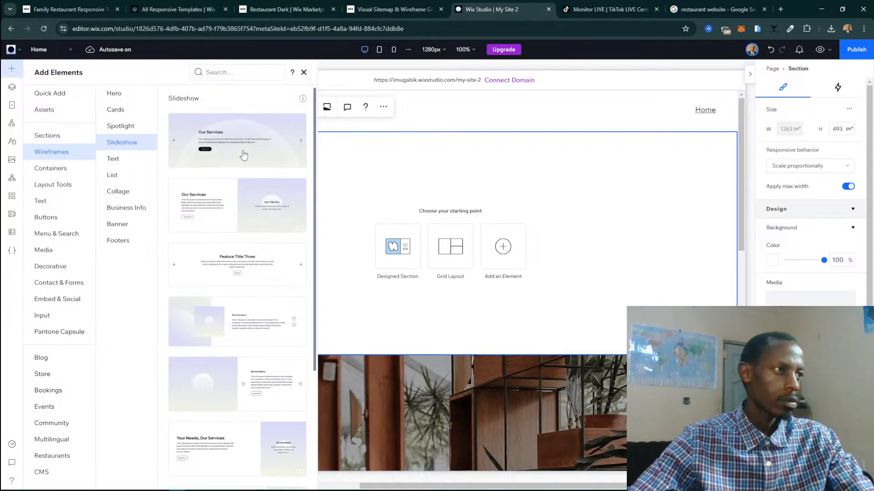
{"action": "left_click_drag", "start_coordinate": [244, 155], "coordinate": [244, 155]}
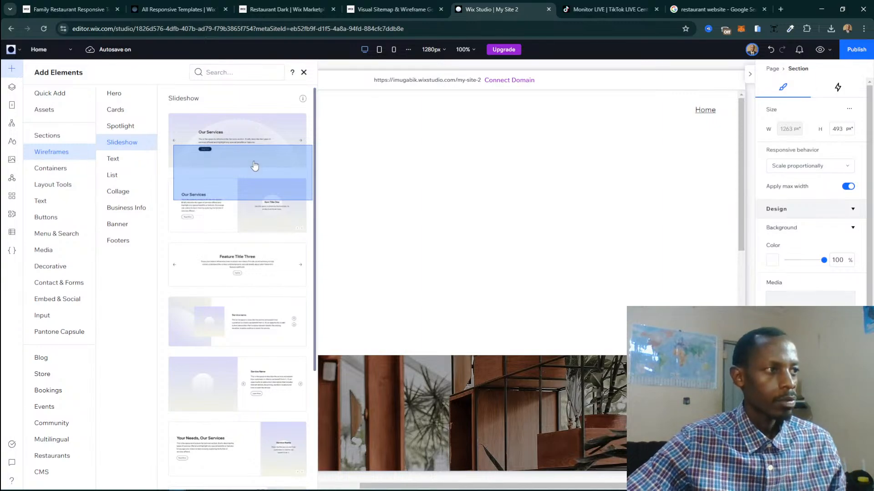
{"action": "left_click", "coordinate": [296, 212]}
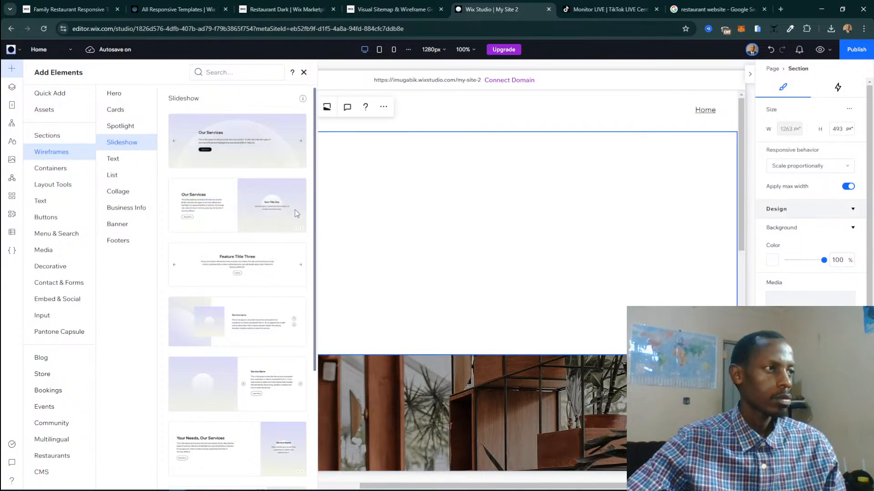
{"action": "left_click", "coordinate": [588, 137]}
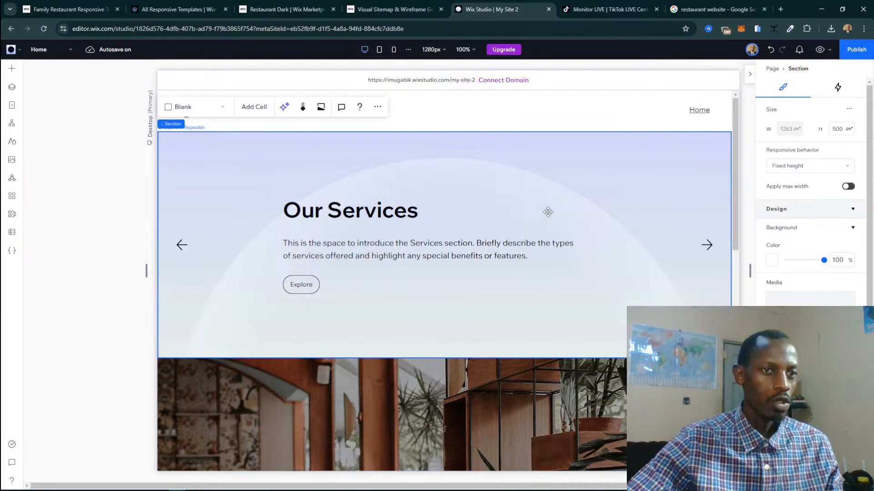
Switch to the Google restaurant website images and examine the section layout of the yellow Forkable design from 99Designs.
{"action": "scroll", "coordinate": [536, 213], "scroll_direction": "up", "scroll_amount": 5}
{"action": "scroll", "coordinate": [509, 214], "scroll_direction": "down", "scroll_amount": 5}
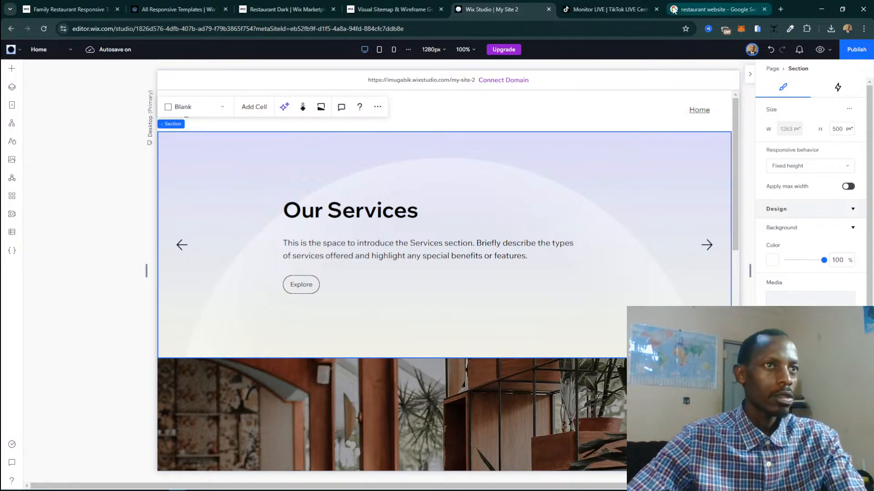
{"action": "left_click", "coordinate": [709, 7]}
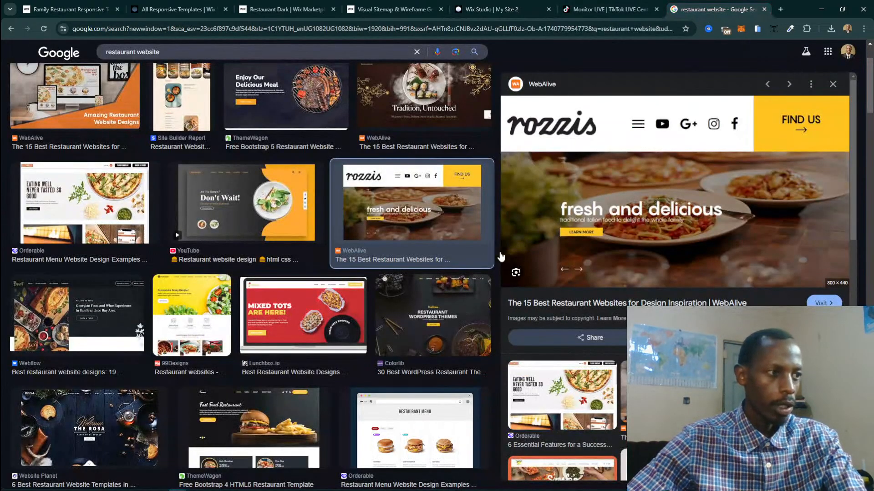
{"action": "left_click", "coordinate": [183, 304]}
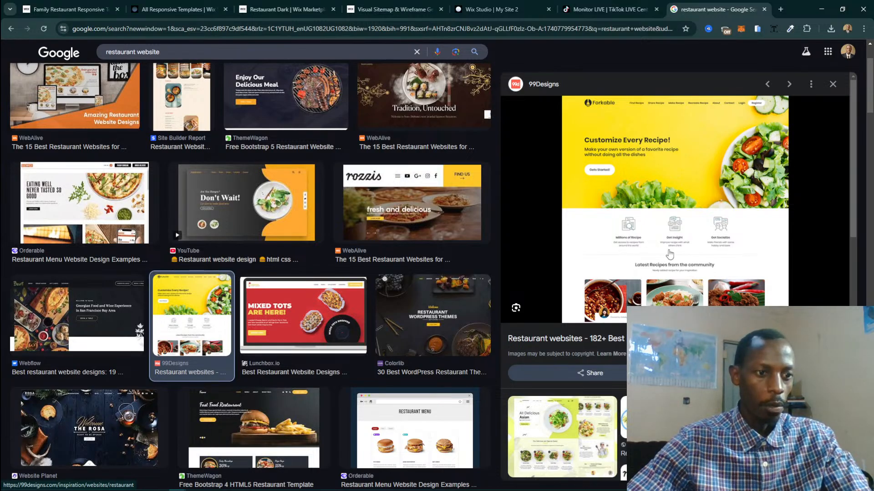
{"action": "scroll", "coordinate": [642, 248], "scroll_direction": "down", "scroll_amount": 4}
{"action": "scroll", "coordinate": [642, 248], "scroll_direction": "up", "scroll_amount": 3}
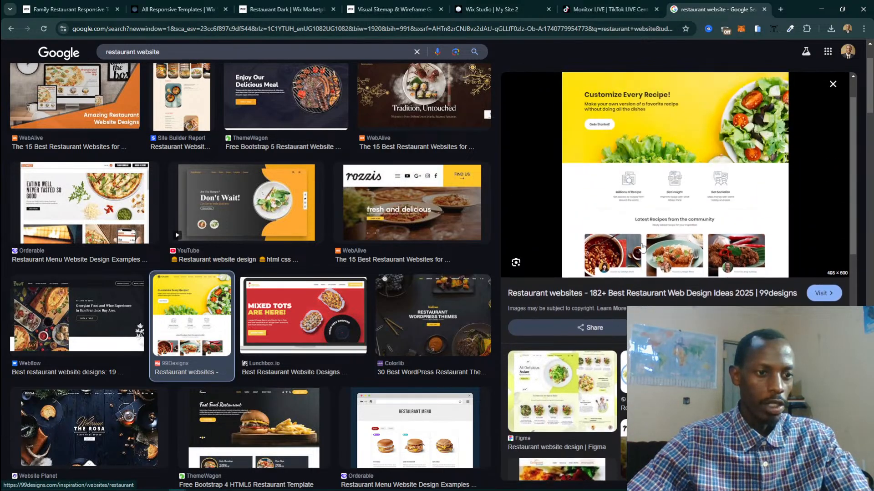
{"action": "scroll", "coordinate": [642, 248], "scroll_direction": "down", "scroll_amount": 3}
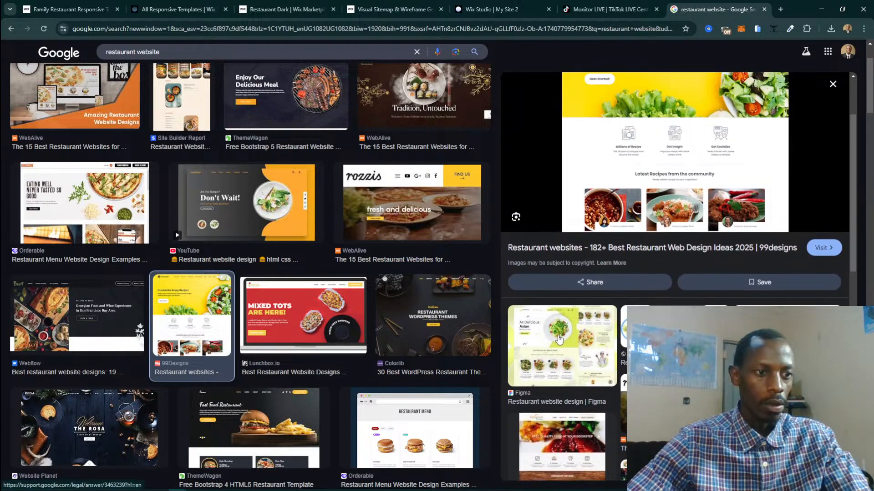
Compare the green Figma restaurant design with the yellow Forkable design from 99Designs in the image preview.
{"action": "left_click", "coordinate": [554, 353]}
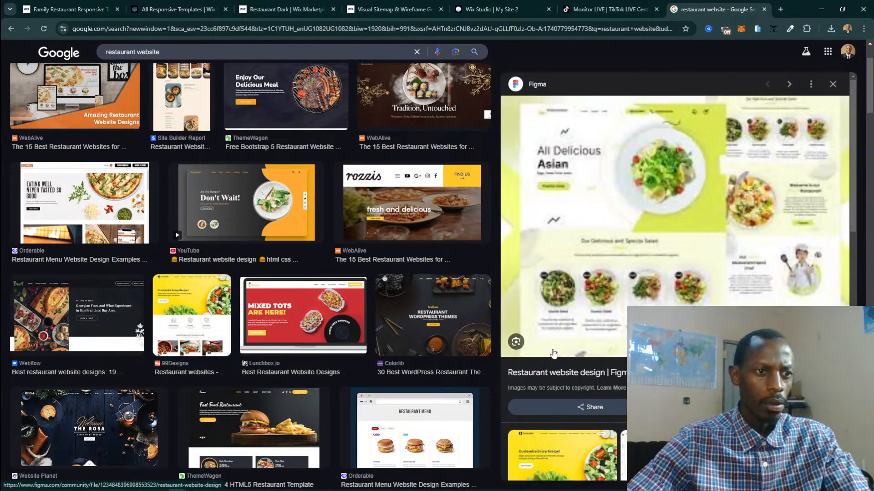
{"action": "scroll", "coordinate": [580, 309], "scroll_direction": "down", "scroll_amount": 4}
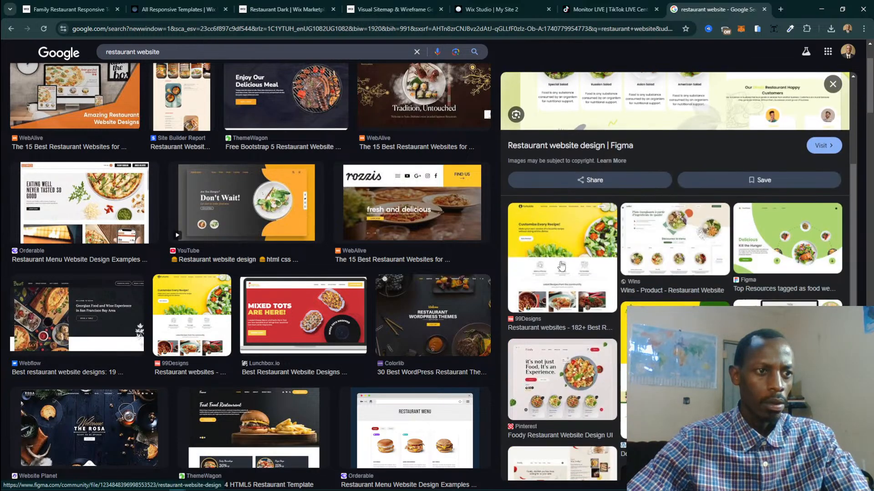
{"action": "left_click", "coordinate": [580, 301]}
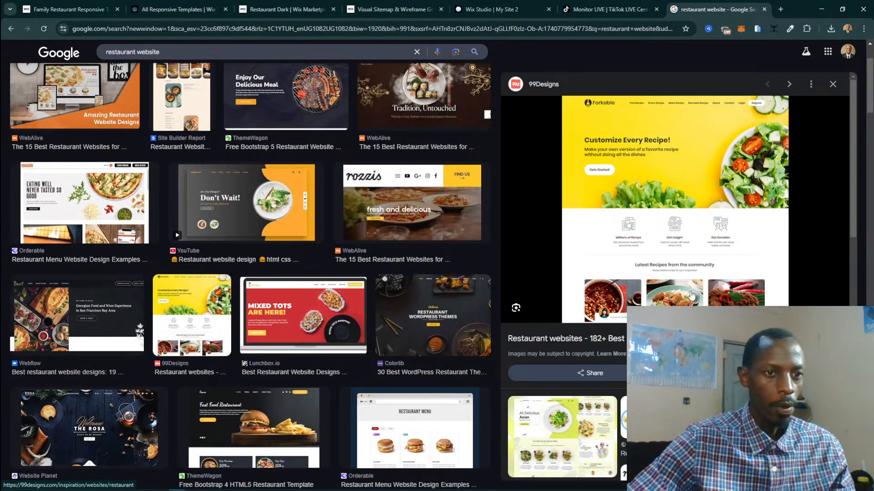
Browse further through the restaurant website image results for more layout ideas.
{"action": "scroll", "coordinate": [299, 339], "scroll_direction": "down", "scroll_amount": 4}
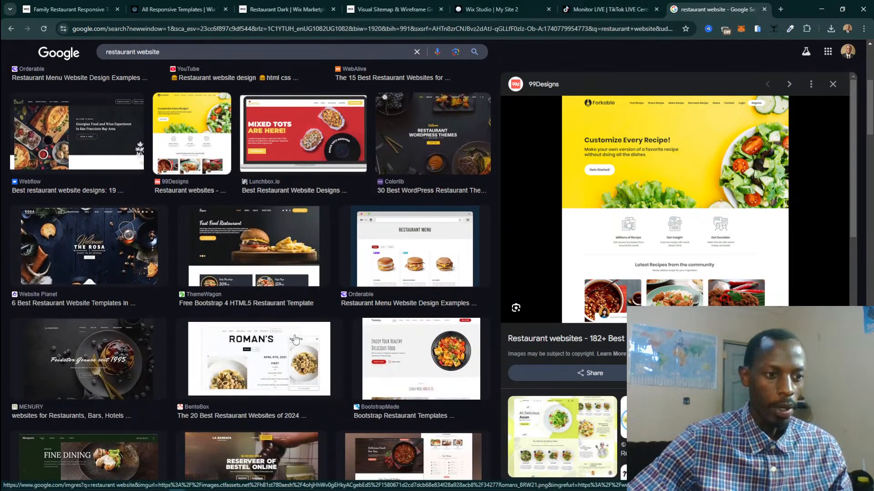
{"action": "scroll", "coordinate": [241, 324], "scroll_direction": "down", "scroll_amount": 4}
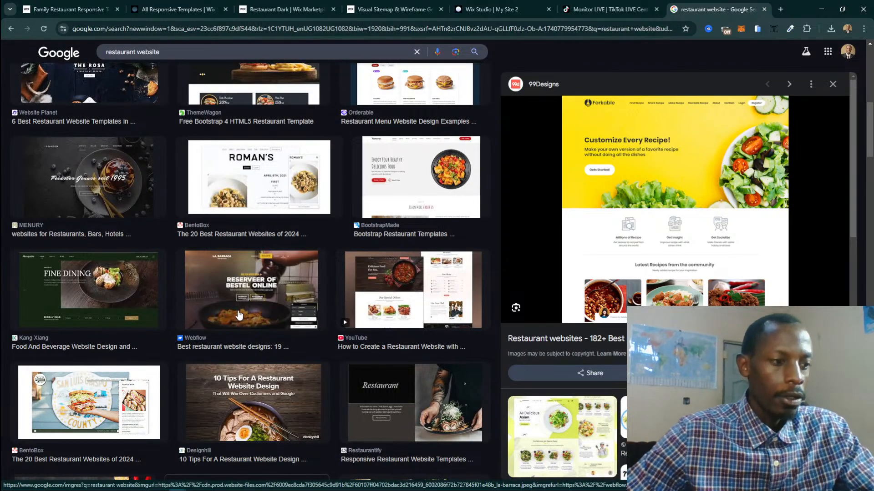
{"action": "scroll", "coordinate": [296, 283], "scroll_direction": "down", "scroll_amount": 3}
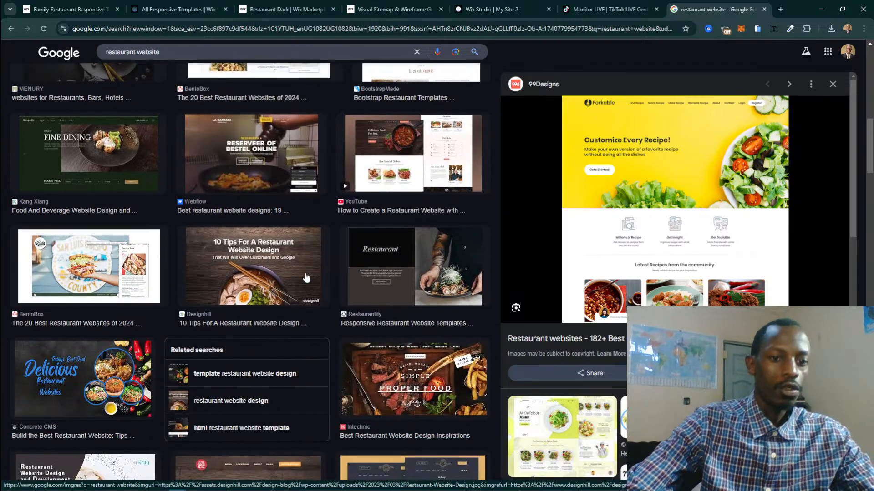
{"action": "scroll", "coordinate": [312, 289], "scroll_direction": "down", "scroll_amount": 4}
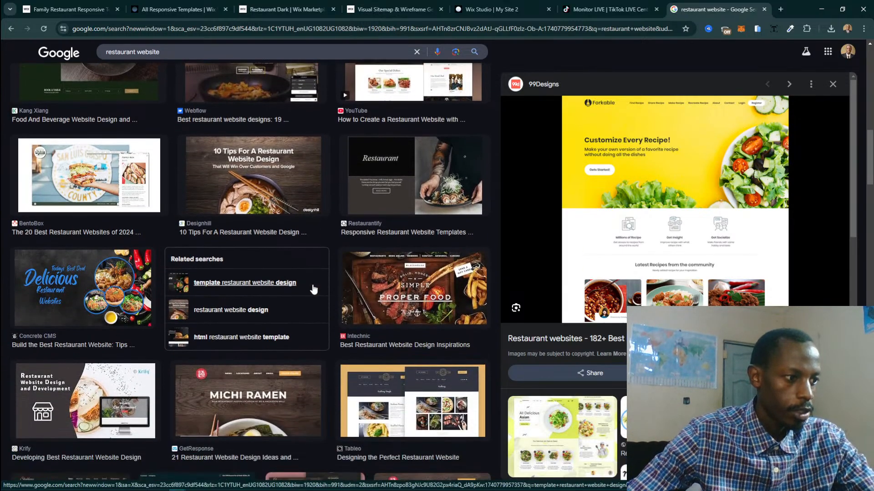
{"action": "scroll", "coordinate": [325, 293], "scroll_direction": "up", "scroll_amount": 4}
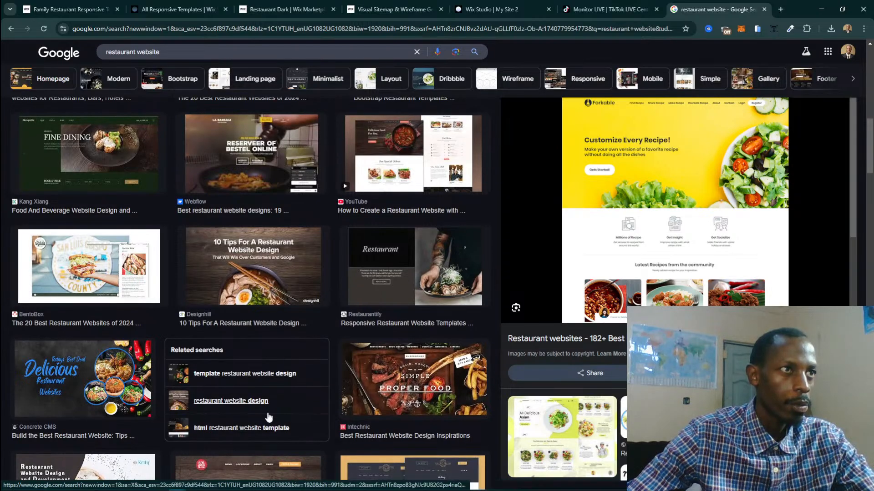
Check the livestream in Streamlabs Desktop and on the TikTok LIVE monitor page.
{"action": "mouse_move", "coordinate": [223, 490]}
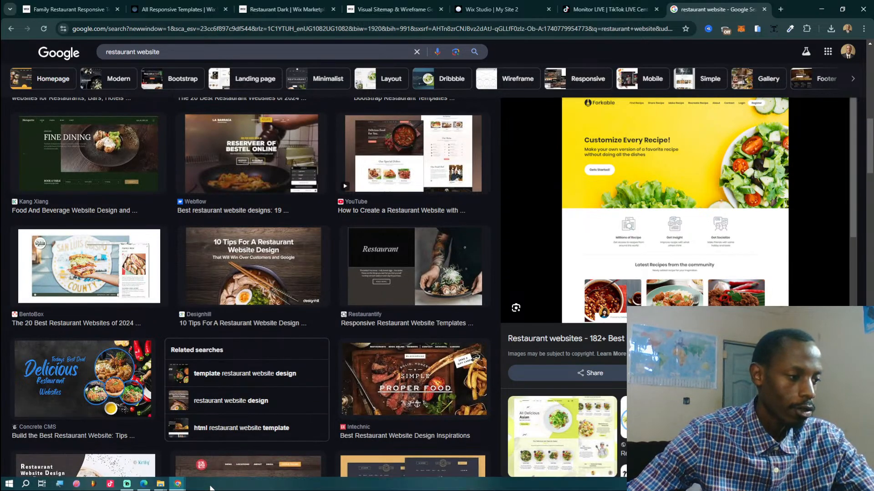
{"action": "left_click", "coordinate": [127, 484]}
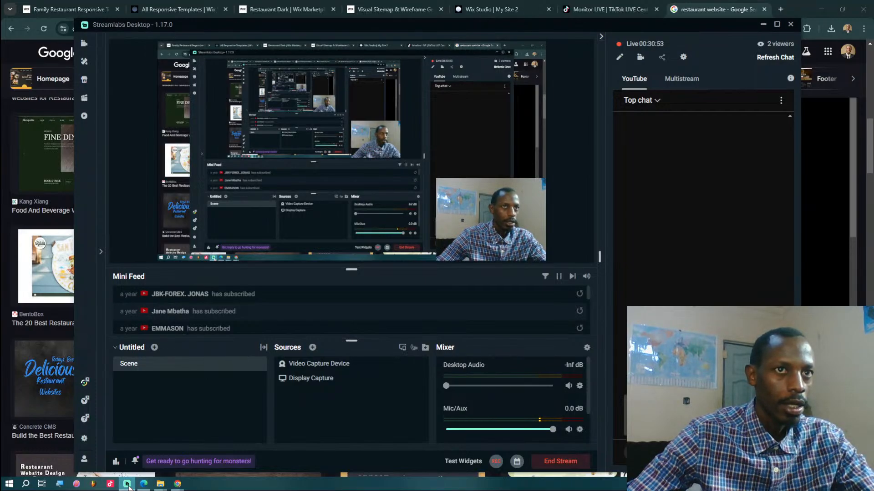
{"action": "left_click", "coordinate": [127, 484]}
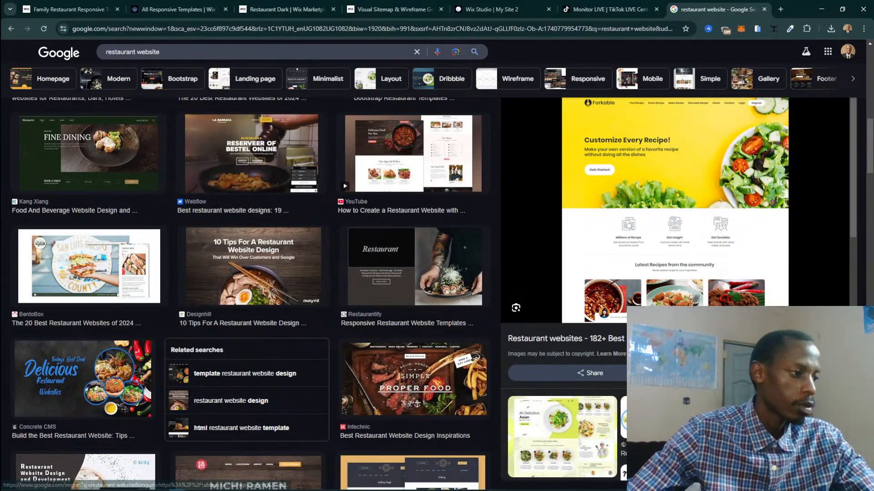
{"action": "left_click", "coordinate": [612, 6]}
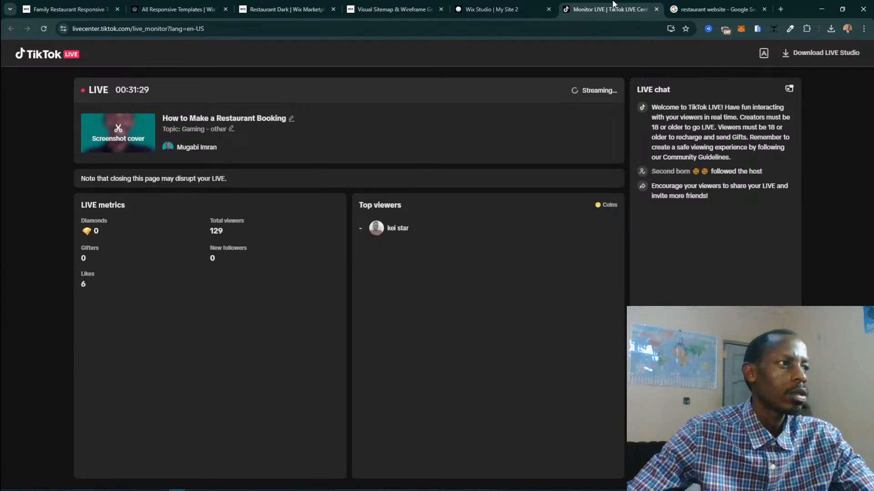
Return to the Wix Studio site and inspect each item of the Services section's slideshow repeater in the layer structure.
{"action": "left_click", "coordinate": [522, 9]}
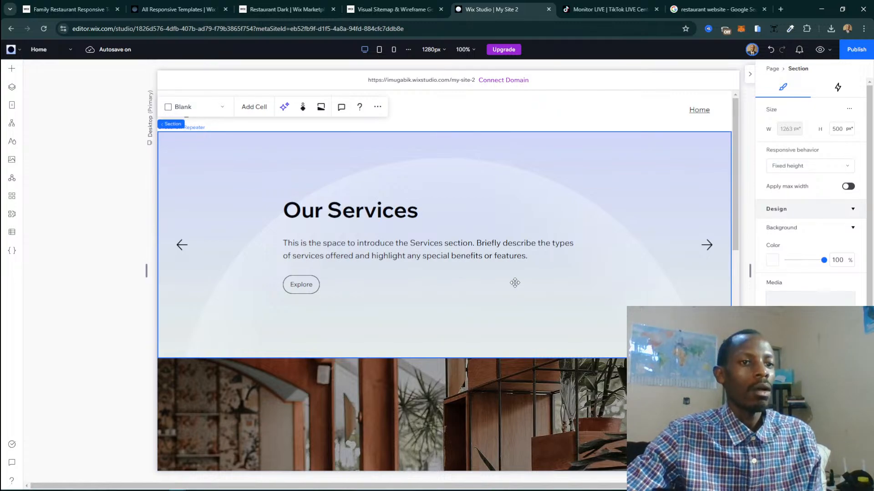
{"action": "left_click", "coordinate": [516, 186]}
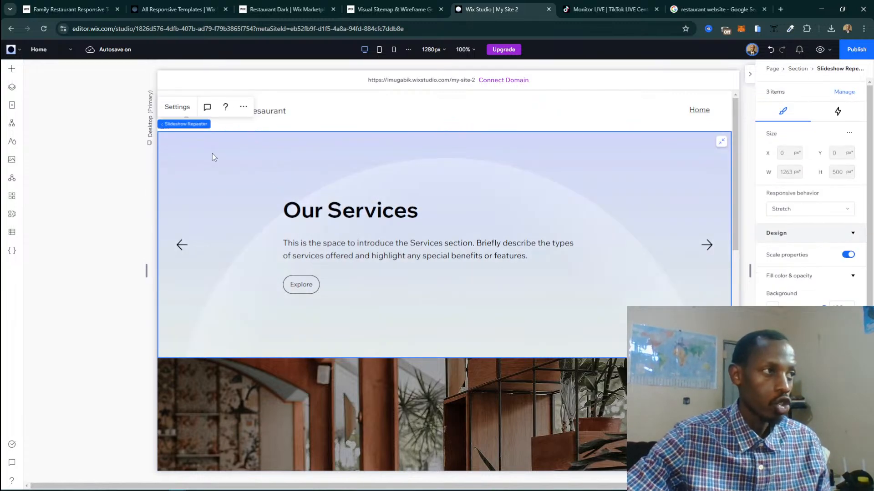
{"action": "left_click", "coordinate": [12, 87]}
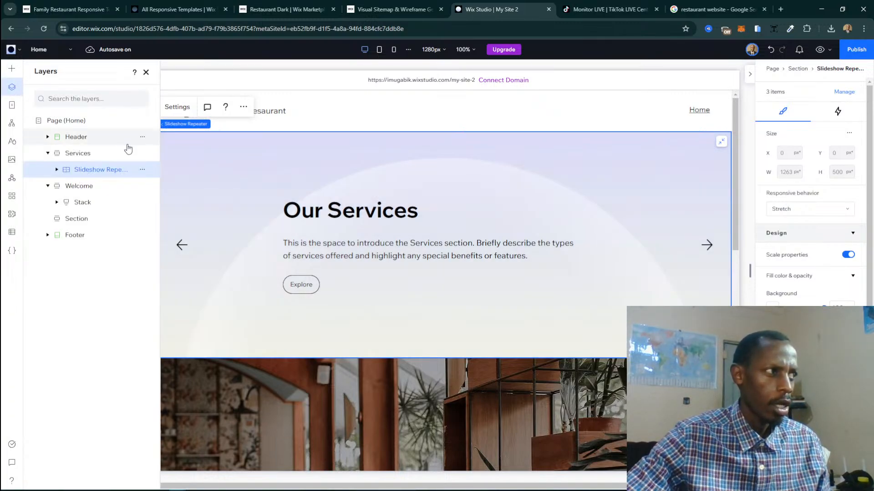
{"action": "left_click", "coordinate": [57, 170]}
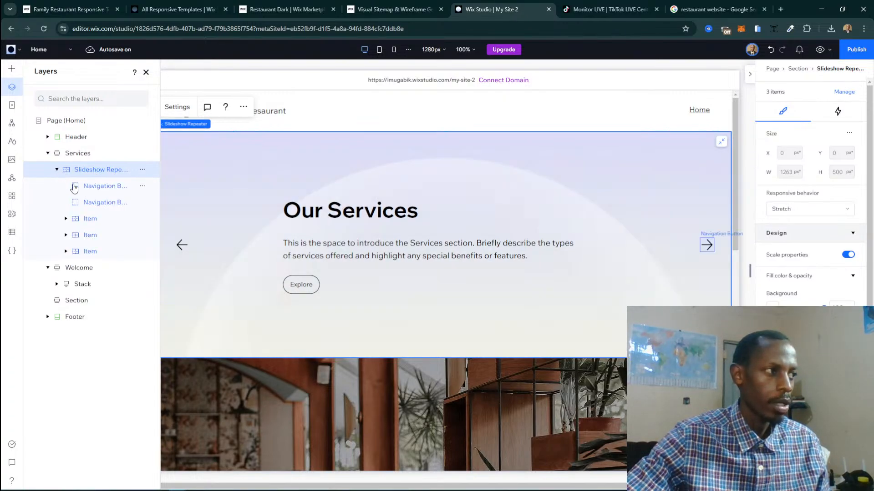
{"action": "left_click", "coordinate": [104, 221]}
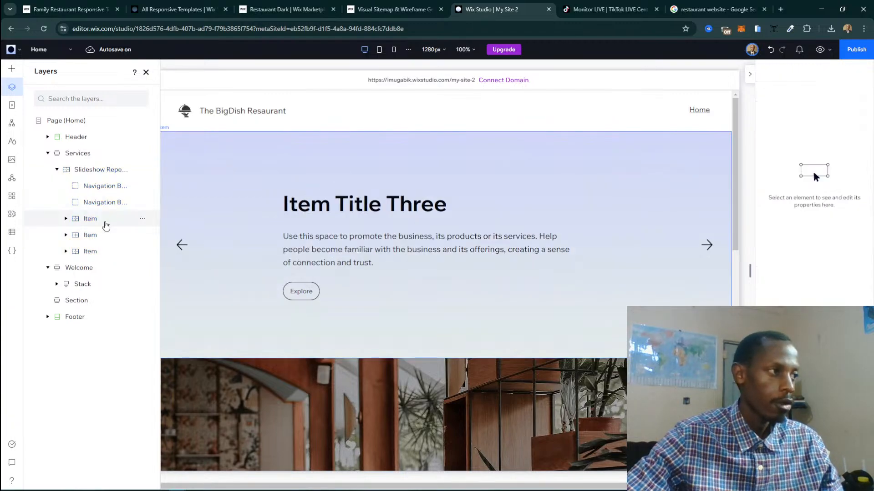
{"action": "left_click", "coordinate": [89, 236]}
{"action": "left_click", "coordinate": [101, 253]}
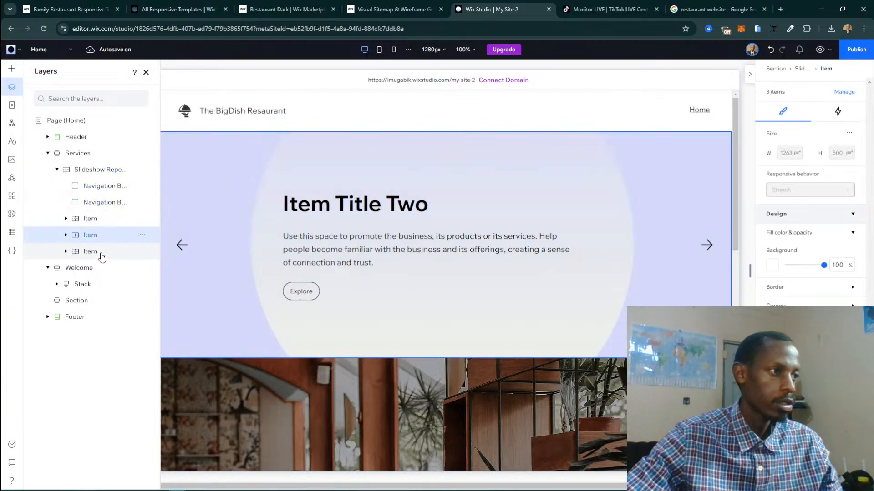
{"action": "left_click", "coordinate": [101, 253]}
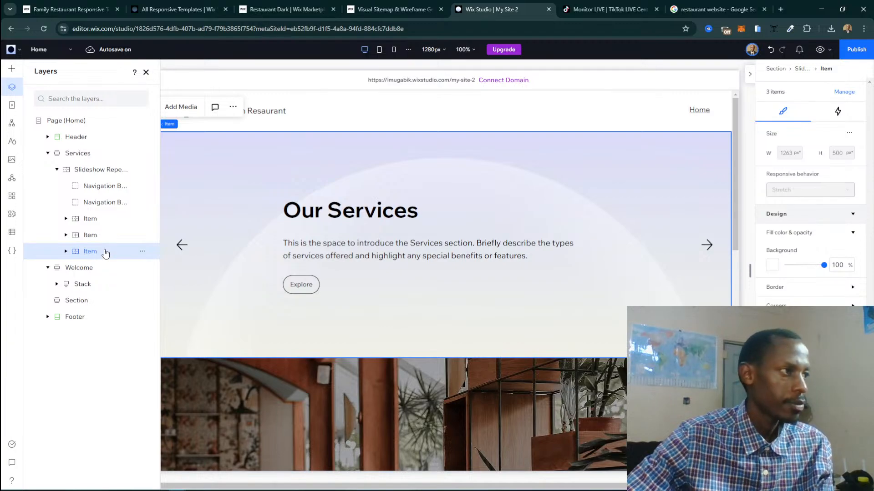
{"action": "left_click", "coordinate": [146, 72]}
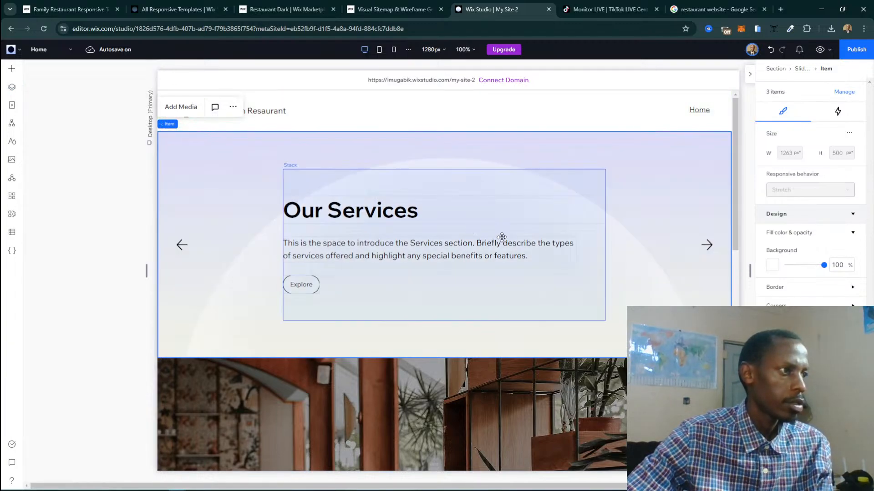
Replace the background image of the "Our Services" slide with the Vegan Tacos photo from Media from Wix, searching for "menu".
{"action": "left_click", "coordinate": [708, 245]}
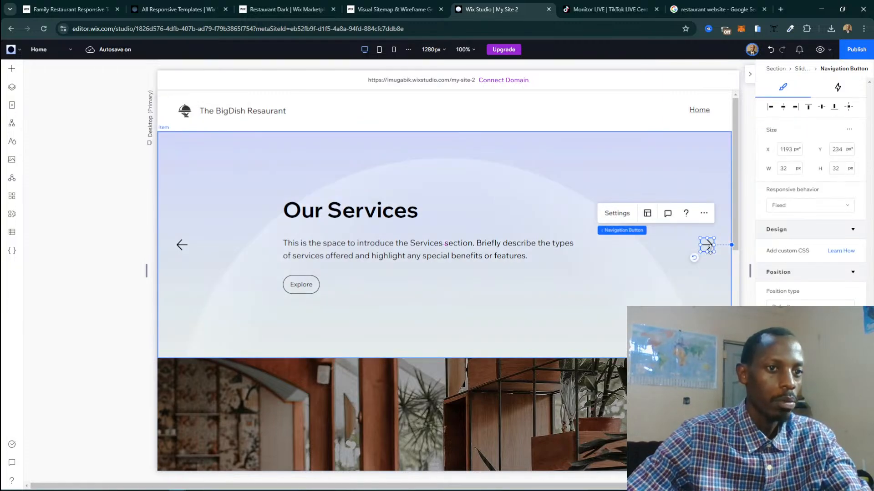
{"action": "left_click", "coordinate": [381, 175]}
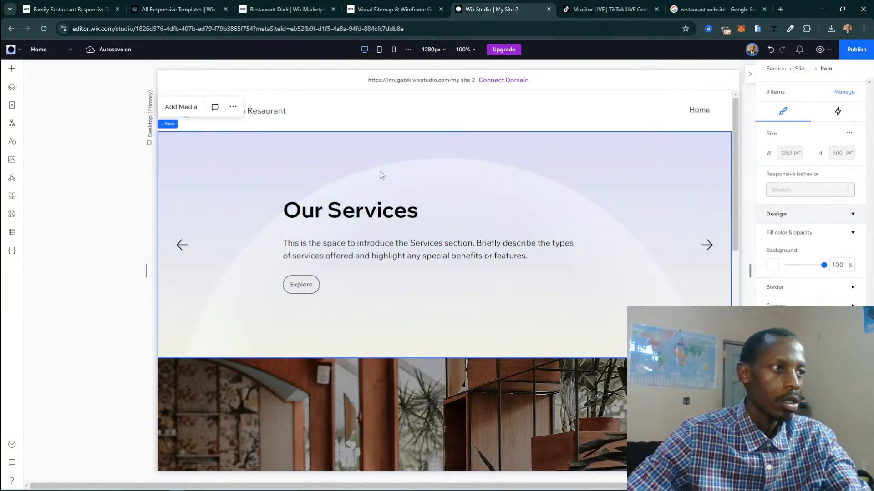
{"action": "left_click", "coordinate": [236, 144]}
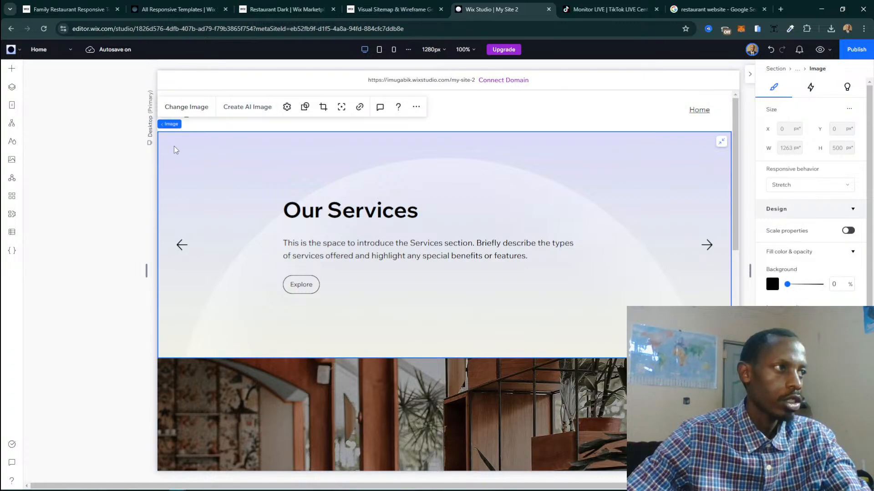
{"action": "left_click", "coordinate": [192, 114]}
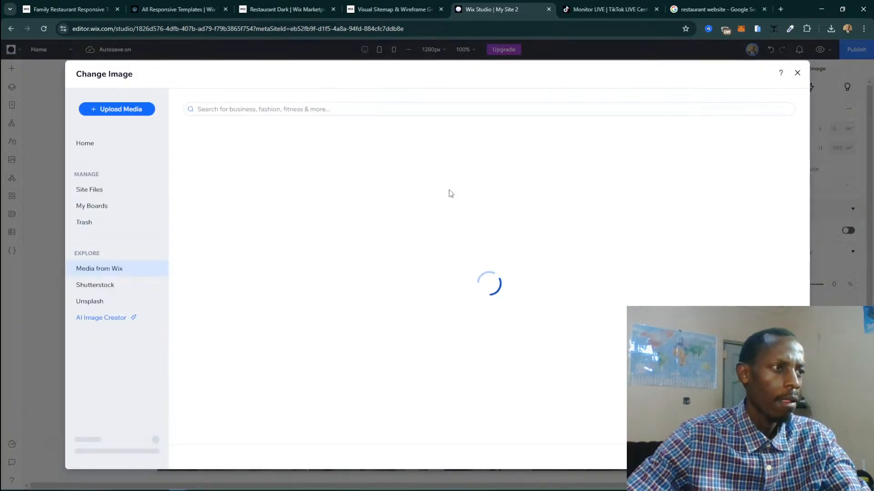
{"action": "left_click", "coordinate": [218, 106]}
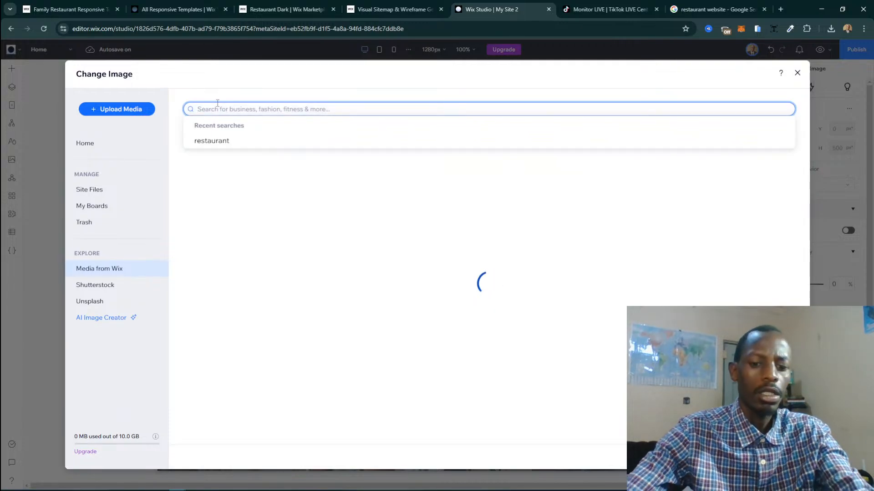
{"action": "type", "text": "menu"}
{"action": "key", "text": "Return"}
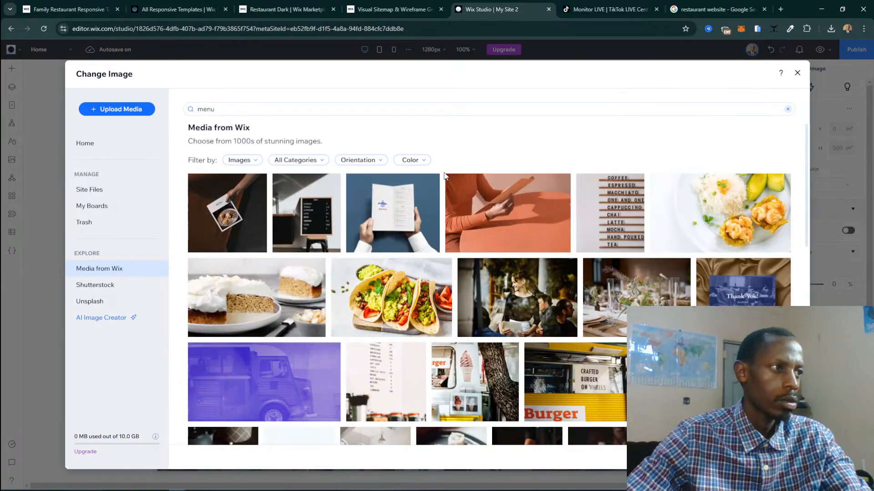
{"action": "left_click", "coordinate": [381, 309]}
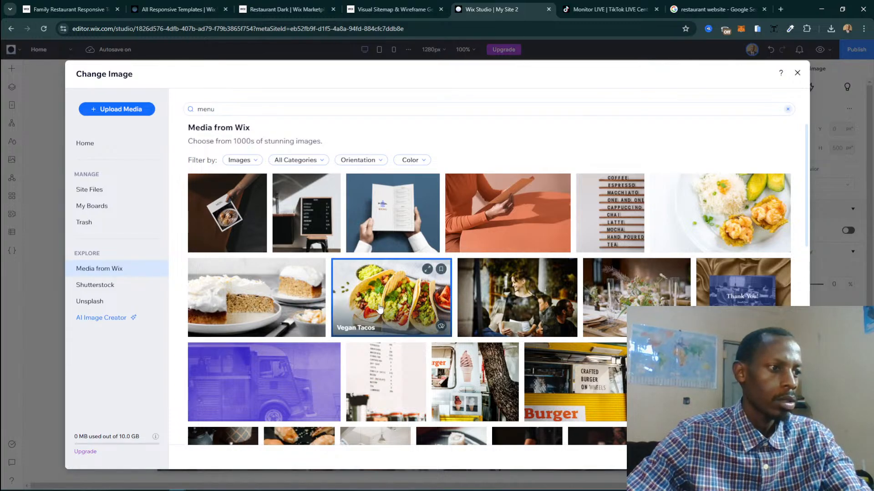
{"action": "double_click", "coordinate": [379, 308]}
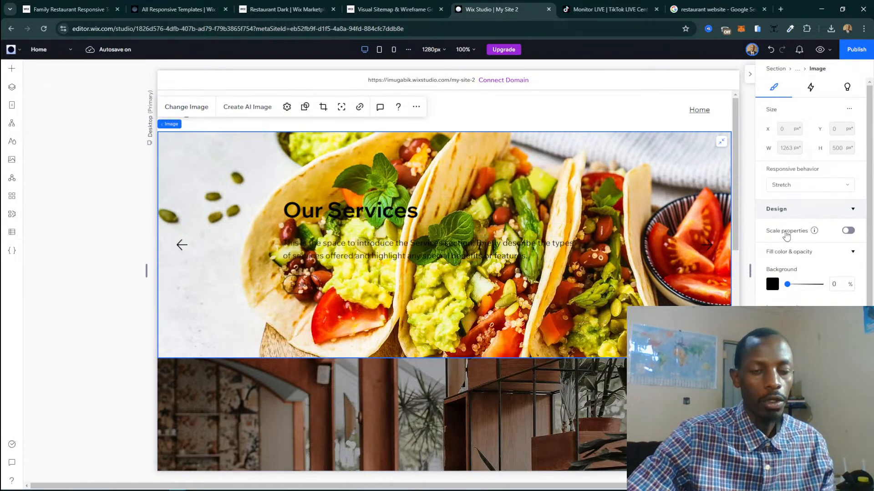
Darken the taco image by setting its black background to 100% and its image opacity to 69%.
{"action": "scroll", "coordinate": [803, 208], "scroll_direction": "down", "scroll_amount": 2}
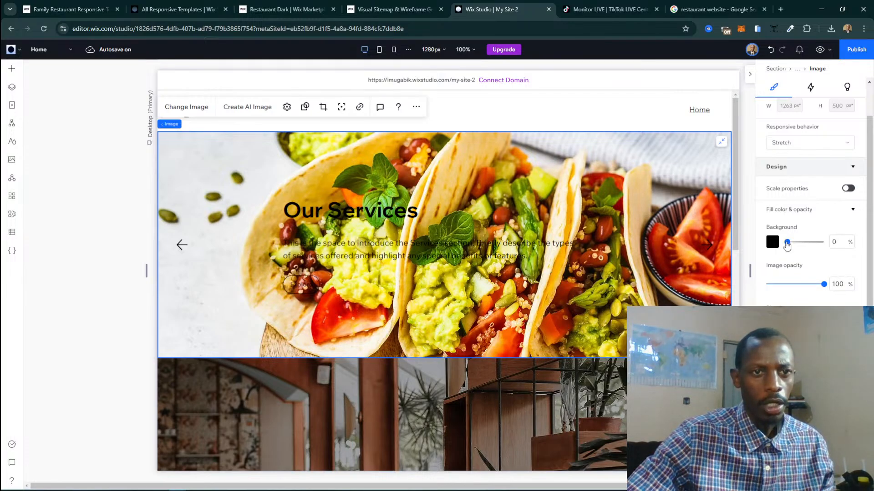
{"action": "left_click_drag", "start_coordinate": [787, 242], "coordinate": [854, 253]}
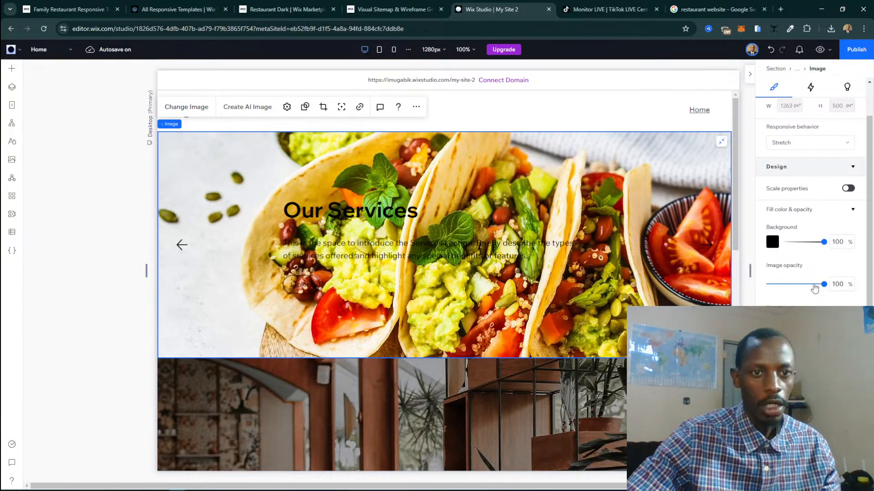
{"action": "left_click_drag", "start_coordinate": [813, 285], "coordinate": [807, 288]}
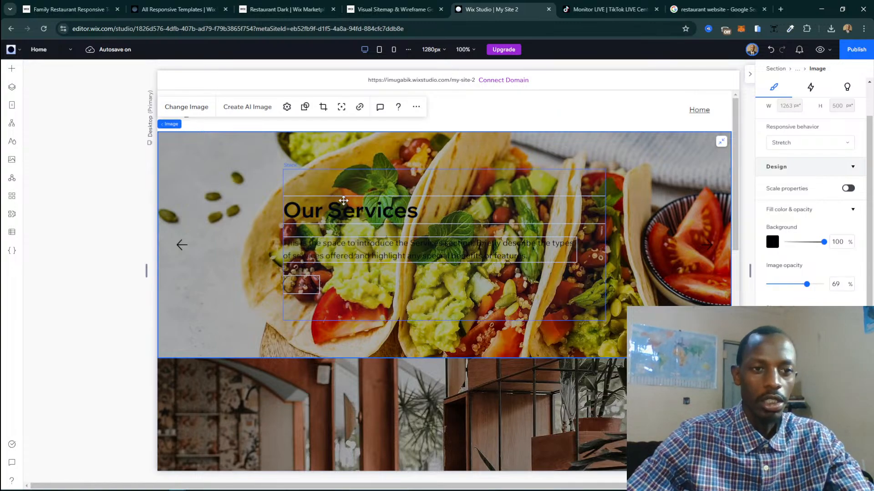
Try changing Color 5 in the site styles to #FFFFFF and check its effect across the page.
{"action": "left_click", "coordinate": [16, 143]}
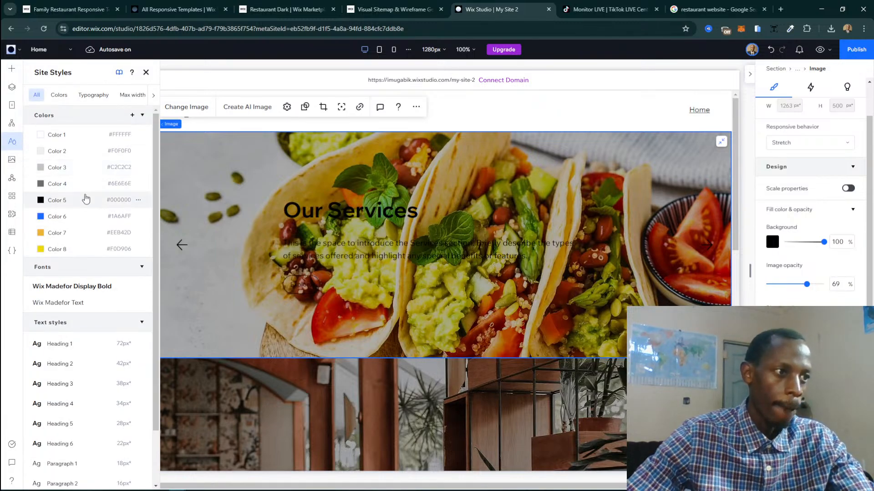
{"action": "left_click", "coordinate": [139, 201]}
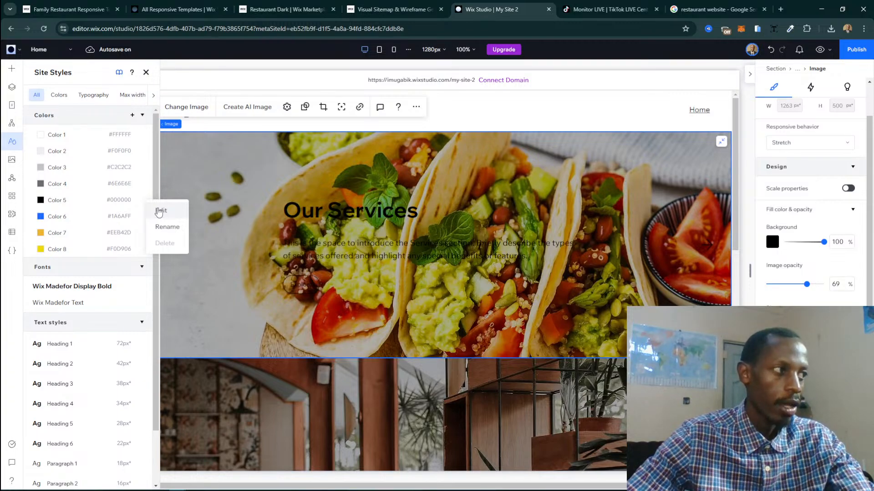
{"action": "left_click", "coordinate": [159, 211]}
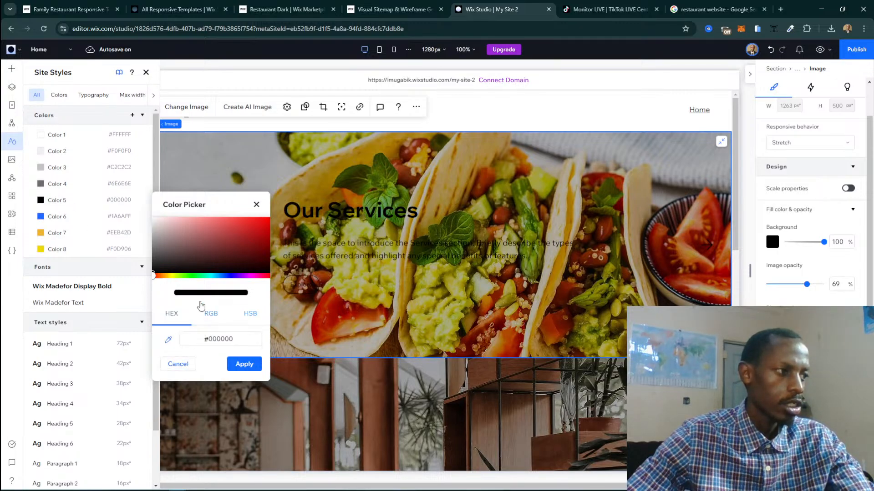
{"action": "left_click", "coordinate": [157, 220]}
{"action": "left_click", "coordinate": [151, 218]}
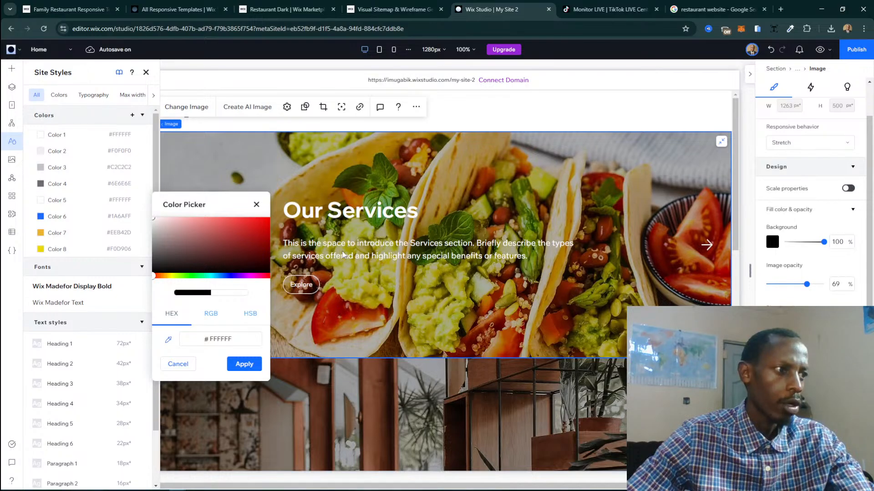
{"action": "left_click", "coordinate": [244, 364]}
{"action": "scroll", "coordinate": [434, 310], "scroll_direction": "down", "scroll_amount": 15}
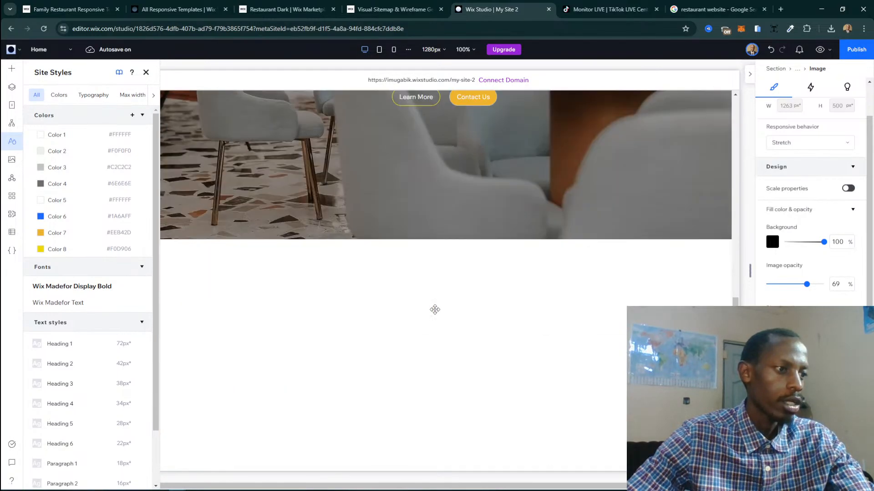
{"action": "scroll", "coordinate": [435, 309], "scroll_direction": "up", "scroll_amount": 10}
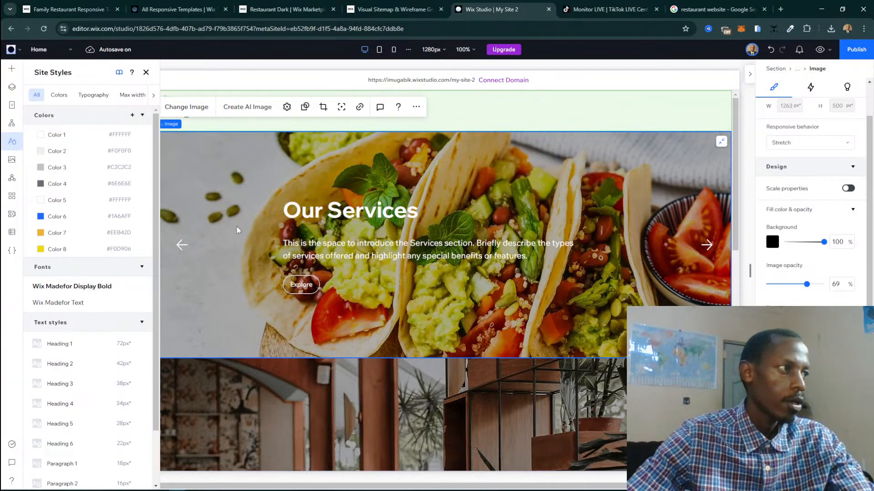
Set Color 5 in the site styles back to #000000 and recheck the page sections.
{"action": "left_click", "coordinate": [138, 200]}
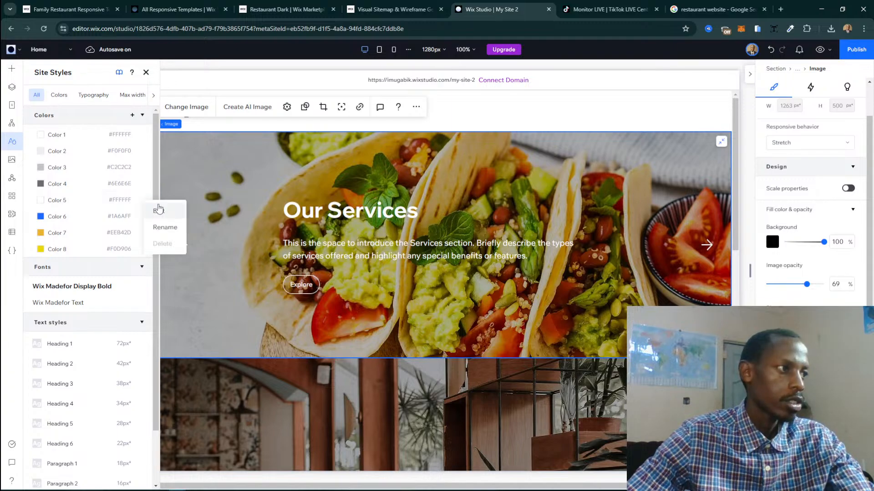
{"action": "left_click", "coordinate": [158, 209]}
{"action": "left_click_drag", "start_coordinate": [165, 254], "coordinate": [151, 301]}
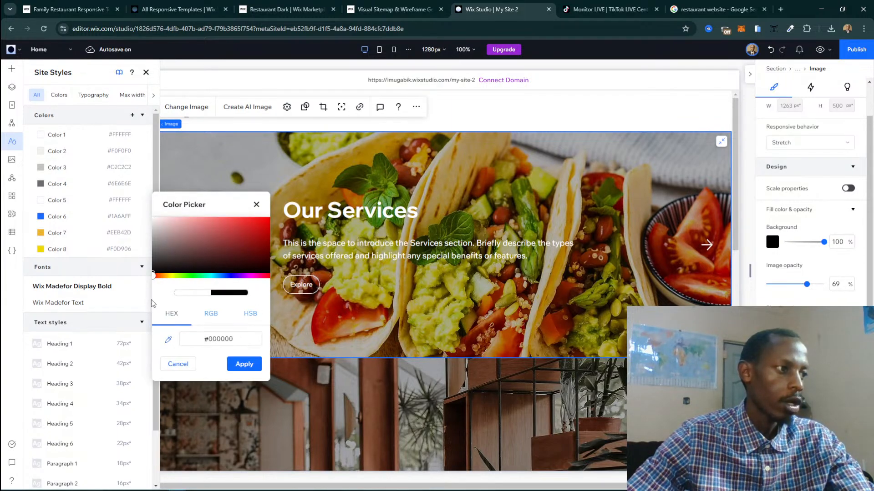
{"action": "left_click", "coordinate": [244, 364]}
{"action": "scroll", "coordinate": [234, 293], "scroll_direction": "down", "scroll_amount": 10}
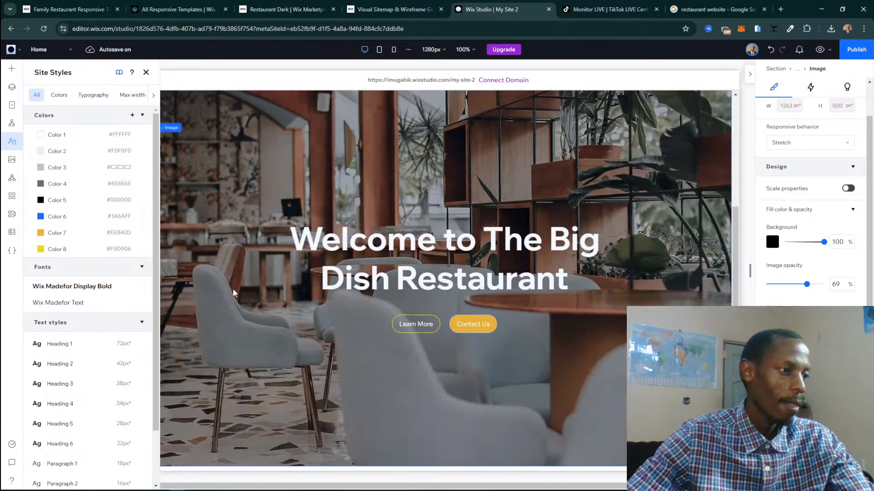
{"action": "scroll", "coordinate": [255, 251], "scroll_direction": "up", "scroll_amount": 5}
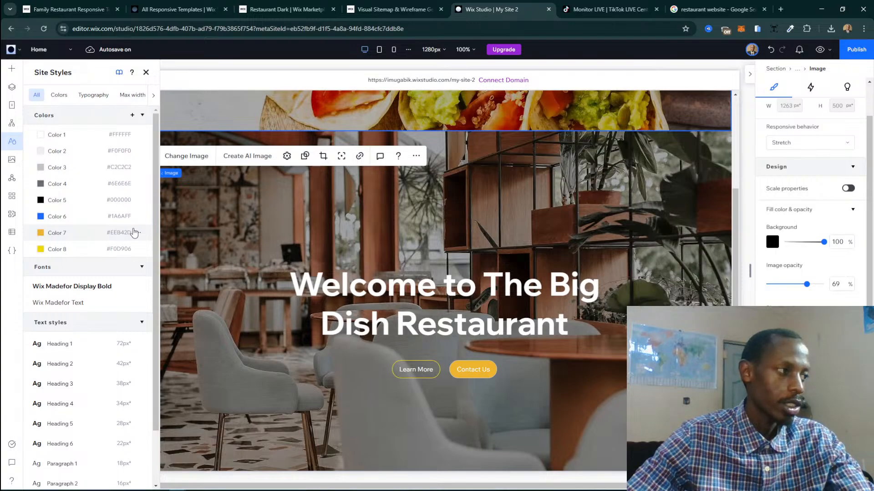
Review the text styles in the site styles, the Welcome section and the Home page's layer structure.
{"action": "scroll", "coordinate": [130, 230], "scroll_direction": "down", "scroll_amount": 2}
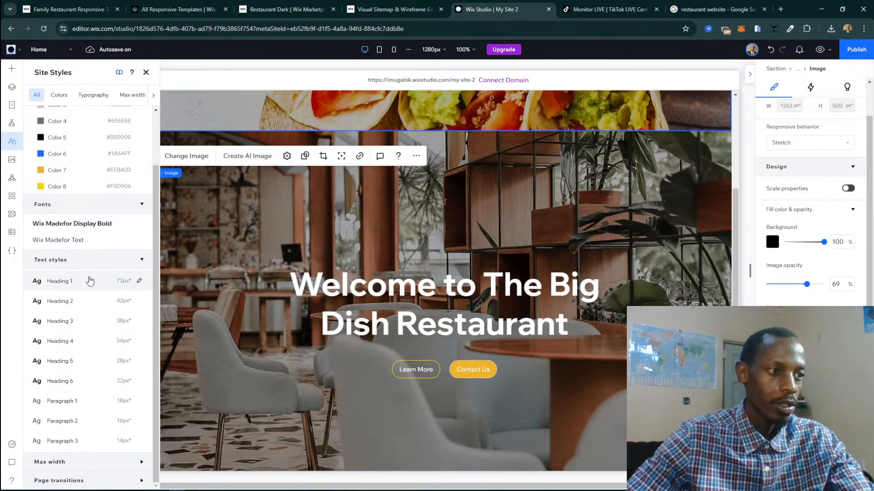
{"action": "scroll", "coordinate": [193, 308], "scroll_direction": "down", "scroll_amount": 1}
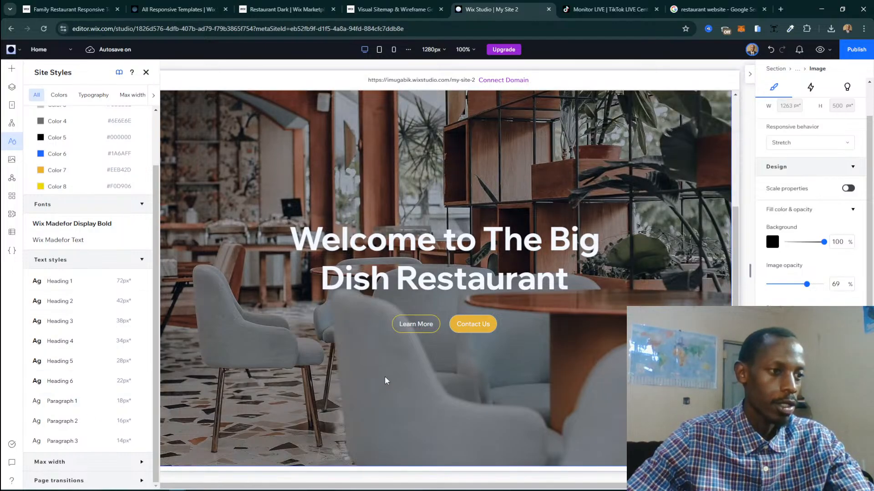
{"action": "scroll", "coordinate": [387, 381], "scroll_direction": "down", "scroll_amount": 1}
{"action": "scroll", "coordinate": [75, 250], "scroll_direction": "up", "scroll_amount": 2}
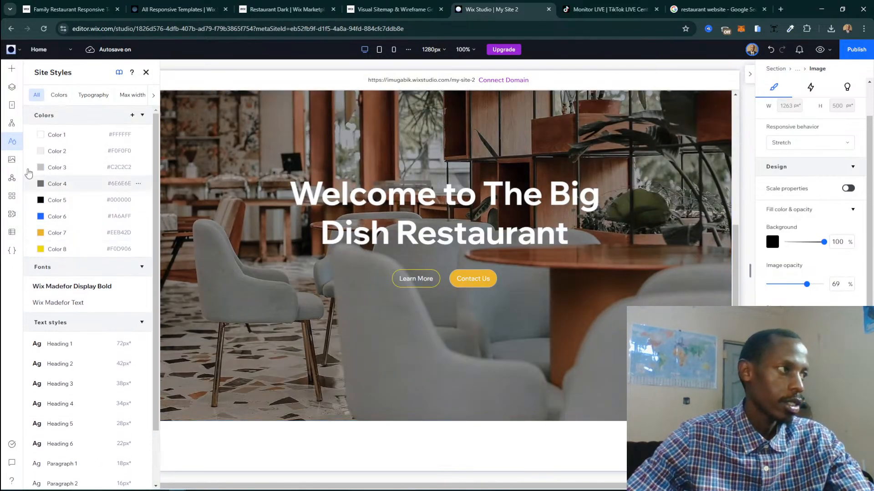
{"action": "left_click", "coordinate": [11, 141]}
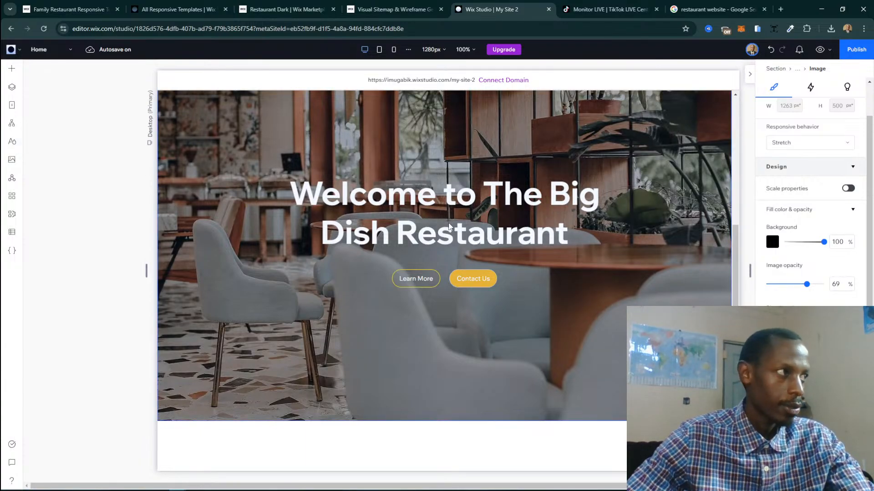
{"action": "left_click", "coordinate": [9, 86]}
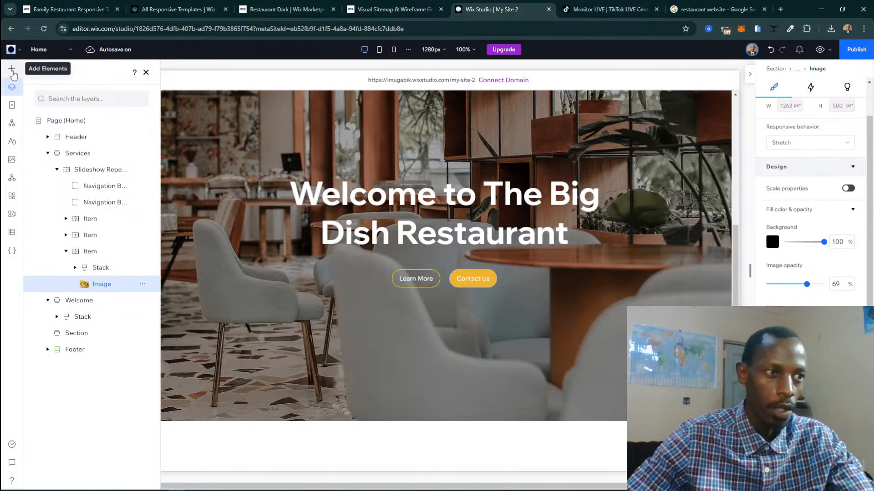
Search the App Market for "restaurant".
{"action": "left_click", "coordinate": [12, 198]}
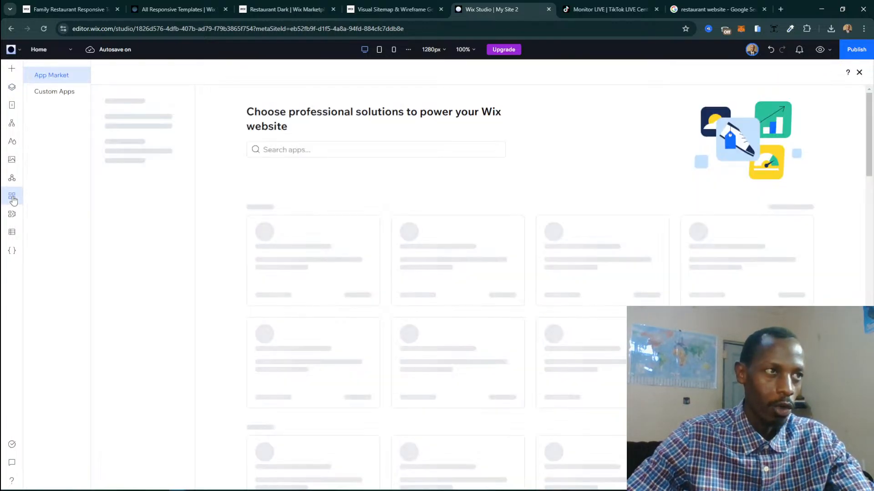
{"action": "left_click", "coordinate": [400, 150]}
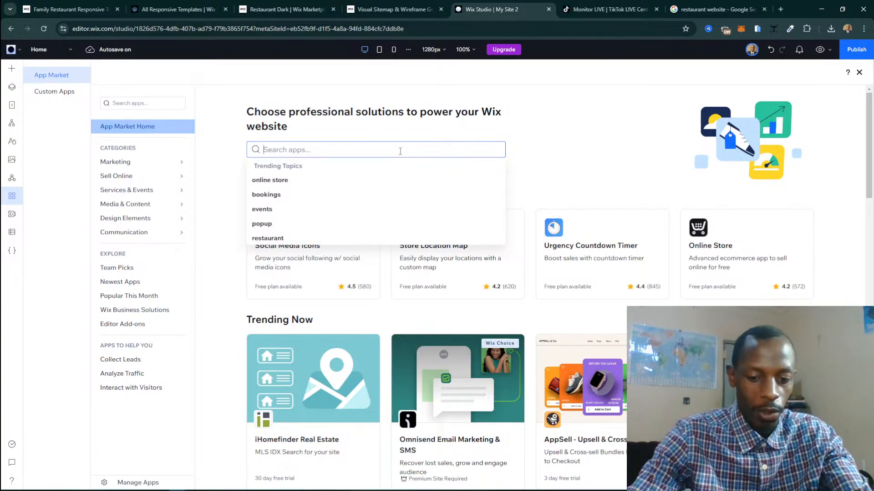
{"action": "type", "text": "book"}
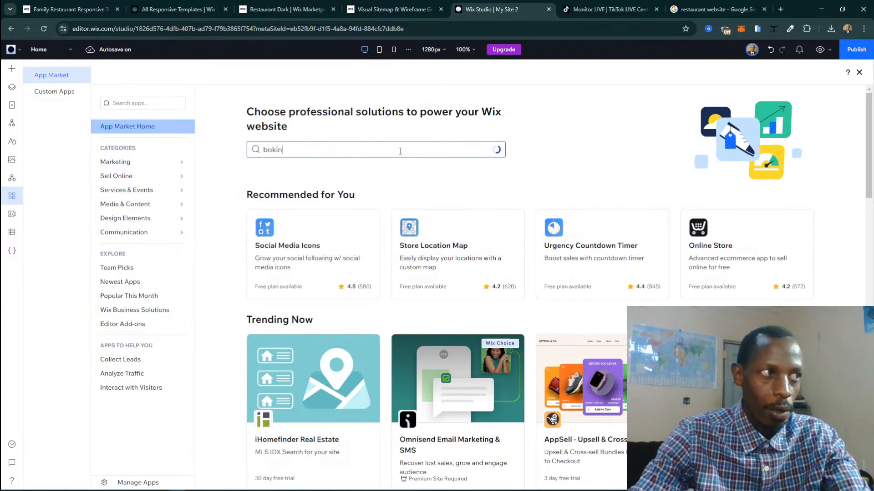
{"action": "key", "text": "BackSpace"}
{"action": "key", "text": "BackSpace"}
{"action": "type", "text": "oo"}
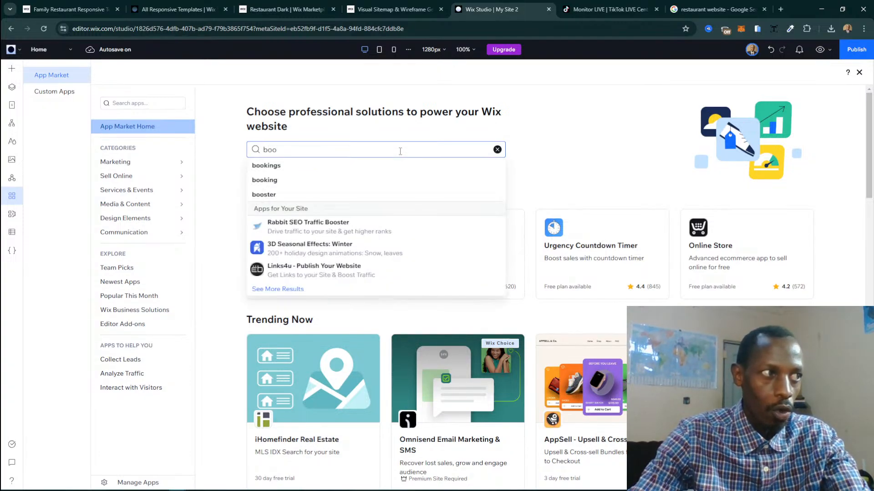
{"action": "key", "text": "BackSpace"}
{"action": "key", "text": "BackSpace"}
{"action": "key", "text": "BackSpace"}
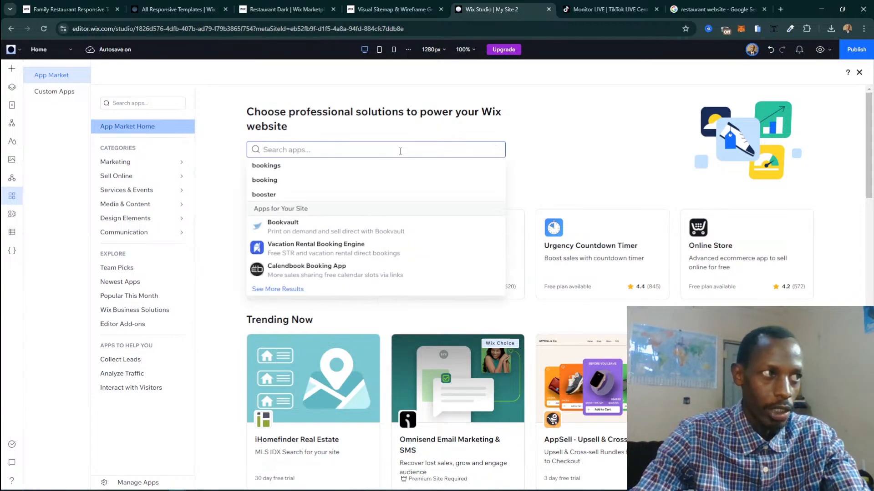
{"action": "type", "text": "rest"}
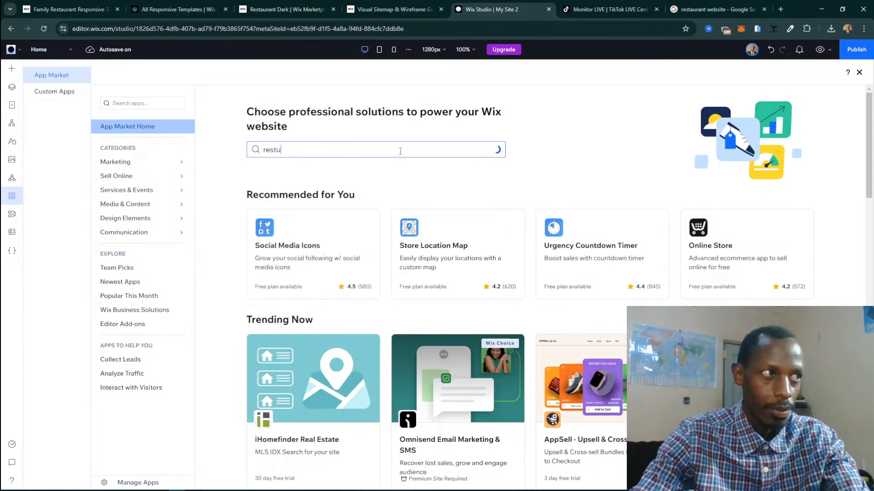
{"action": "type", "text": "aurant"}
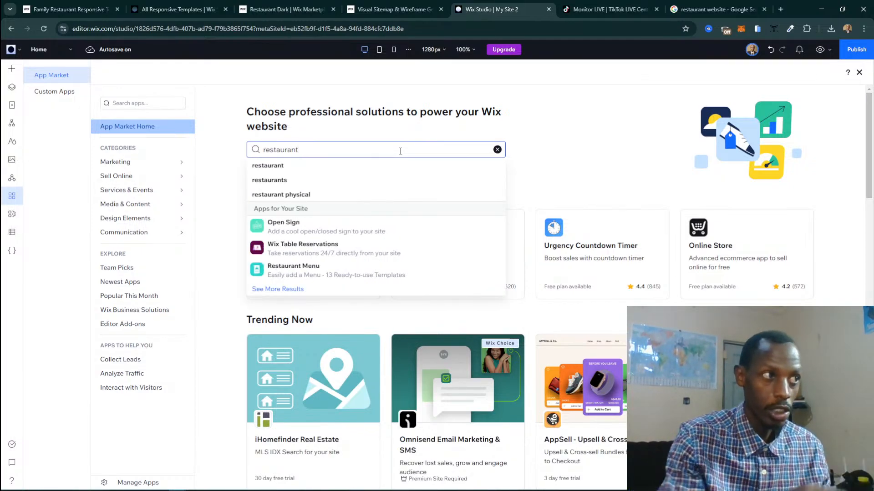
{"action": "key", "text": "Return"}
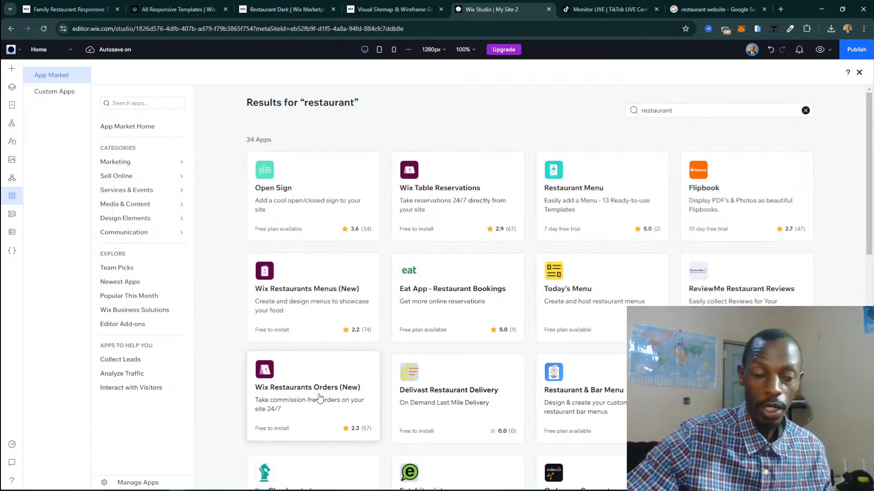
Add the Wix Restaurants Menus (New) app to the site after viewing its preview images, and return to the page canvas.
{"action": "left_click", "coordinate": [307, 318]}
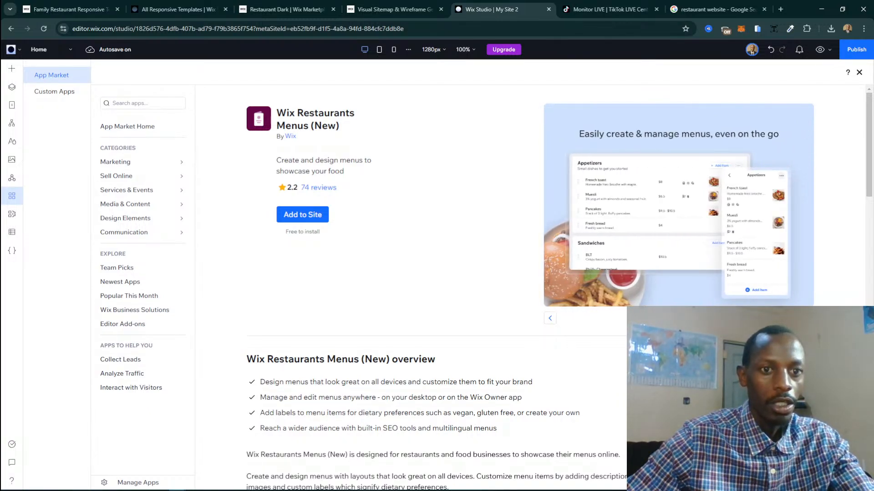
{"action": "left_click", "coordinate": [550, 321]}
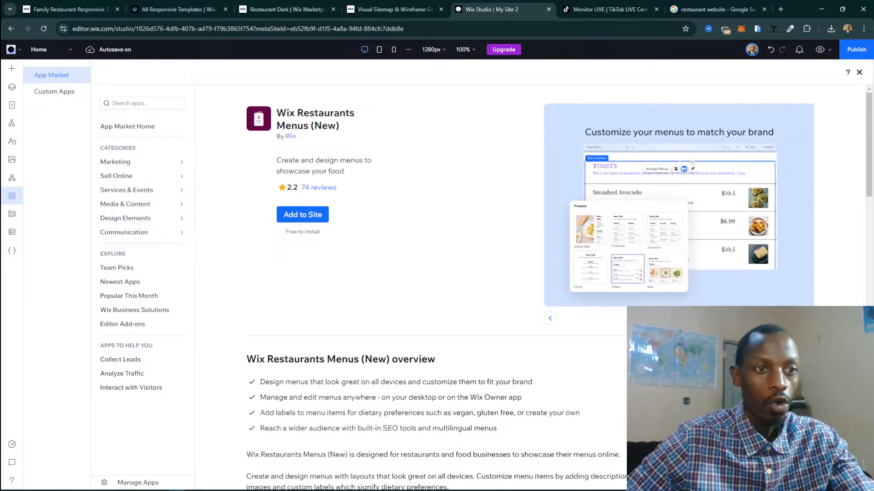
{"action": "left_click", "coordinate": [305, 219]}
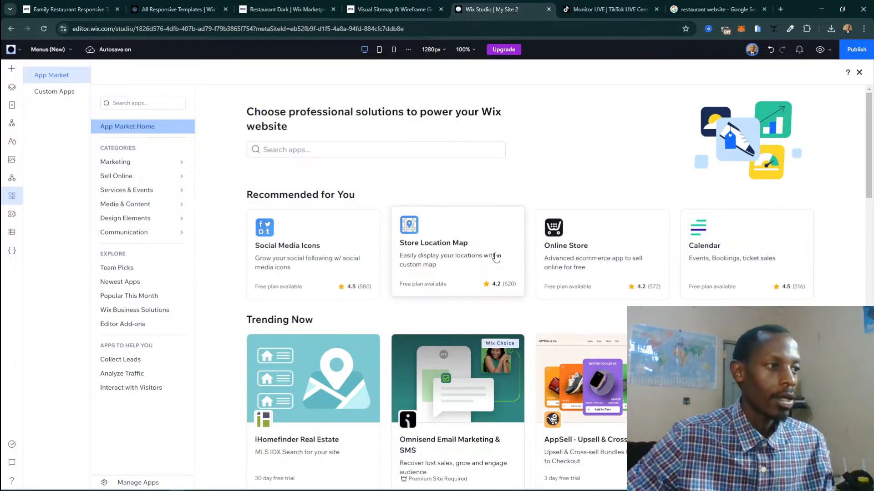
{"action": "left_click", "coordinate": [368, 152]}
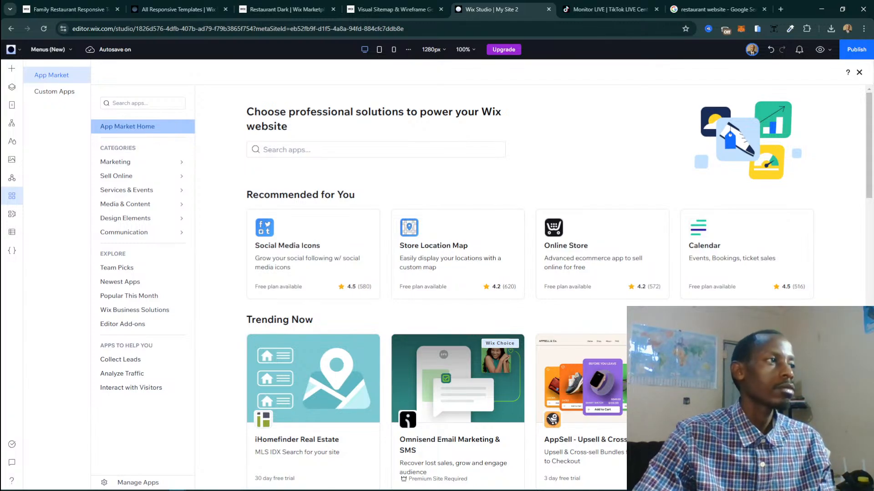
{"action": "left_click", "coordinate": [859, 74]}
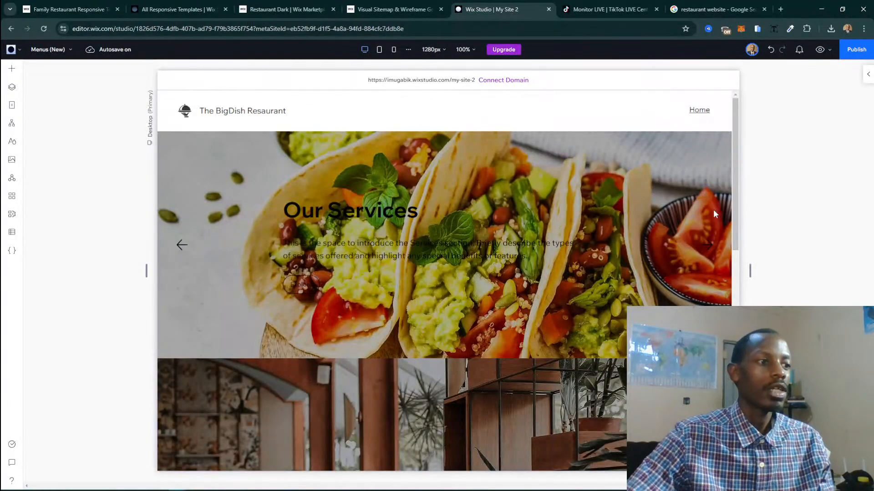
Look through the page canvas and select the Menus (New) page under Restaurant Pages in the site's page list.
{"action": "scroll", "coordinate": [543, 227], "scroll_direction": "down", "scroll_amount": 8}
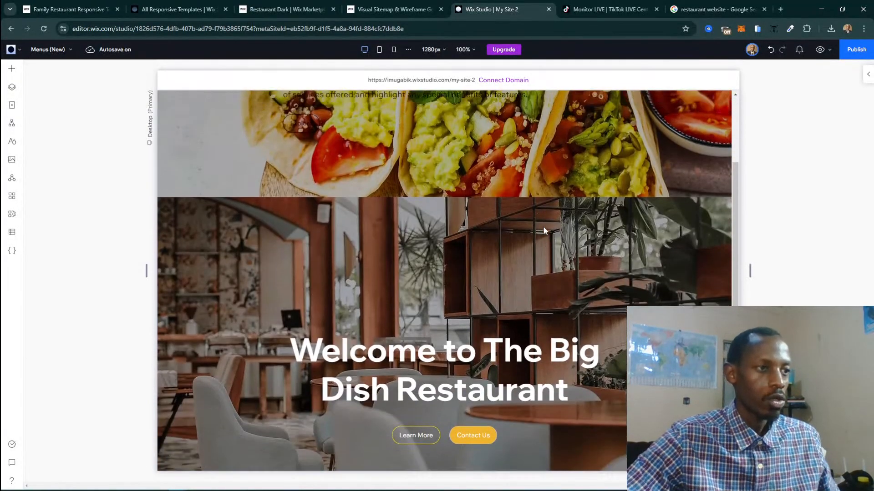
{"action": "scroll", "coordinate": [545, 230], "scroll_direction": "up", "scroll_amount": 2}
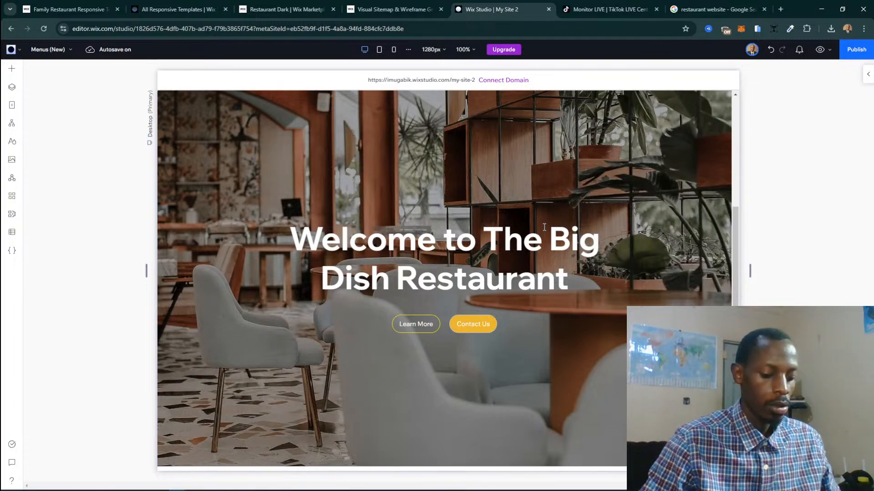
{"action": "scroll", "coordinate": [544, 227], "scroll_direction": "up", "scroll_amount": 5}
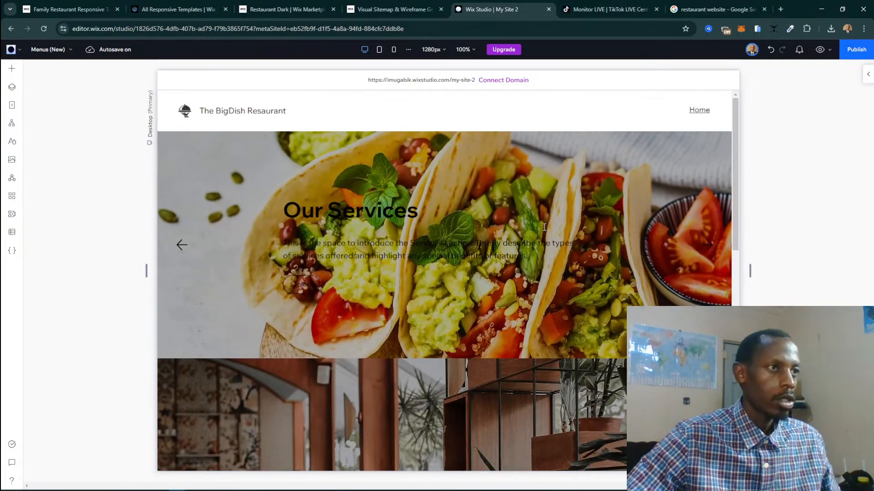
{"action": "scroll", "coordinate": [330, 181], "scroll_direction": "down", "scroll_amount": 6}
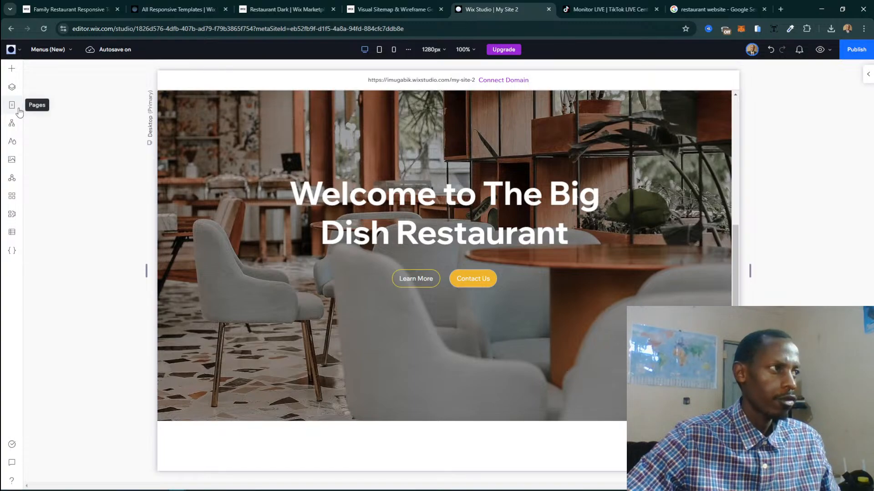
{"action": "left_click", "coordinate": [12, 105]}
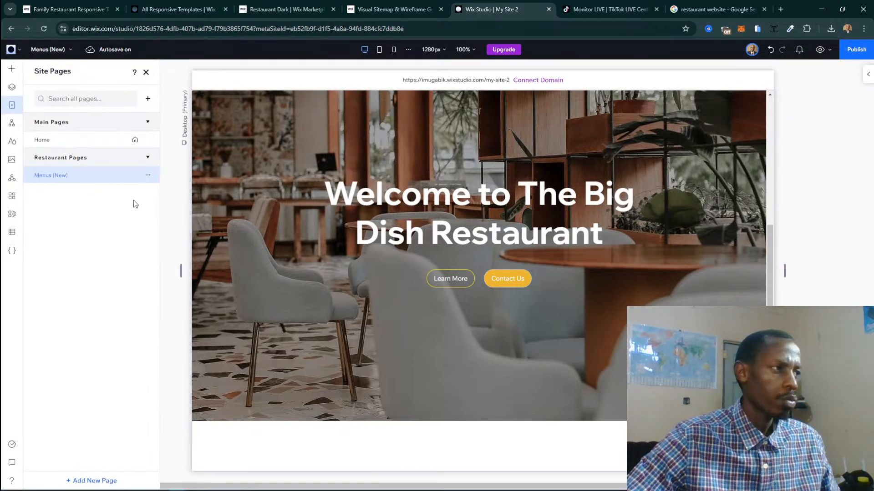
{"action": "left_click", "coordinate": [66, 177]}
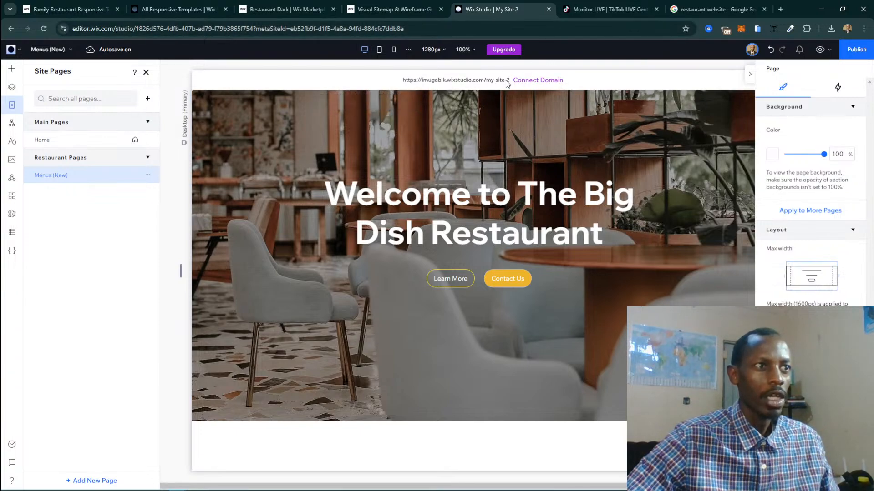
View the domain options for publishing the site and dismiss them without publishing.
{"action": "left_click", "coordinate": [857, 52]}
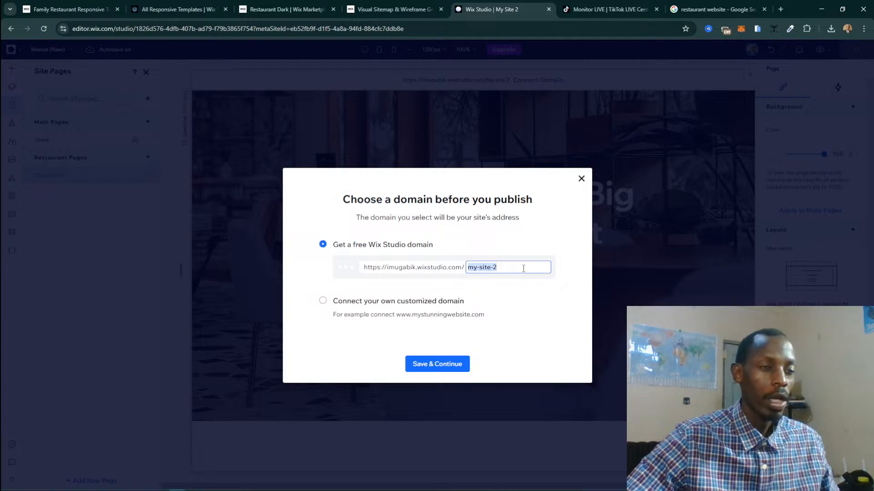
{"action": "left_click", "coordinate": [581, 179]}
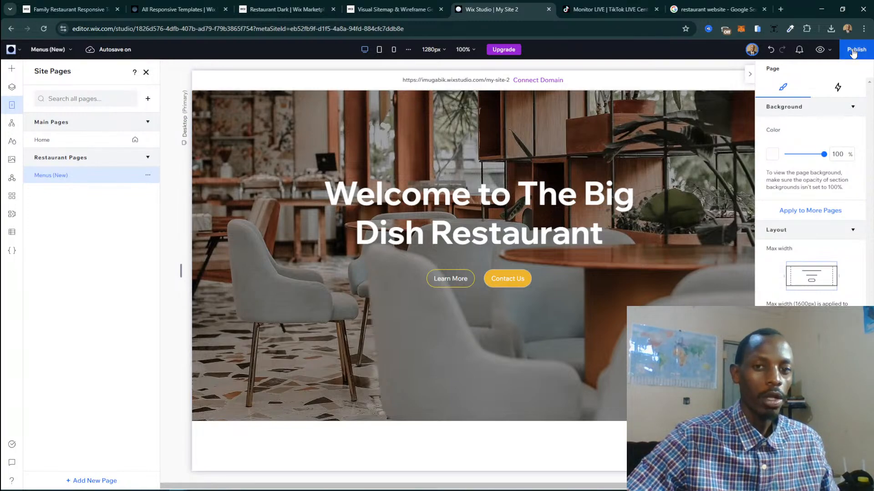
Start publishing the site and try the-big-restaurant as its free Wix Studio domain address.
{"action": "left_click", "coordinate": [854, 53]}
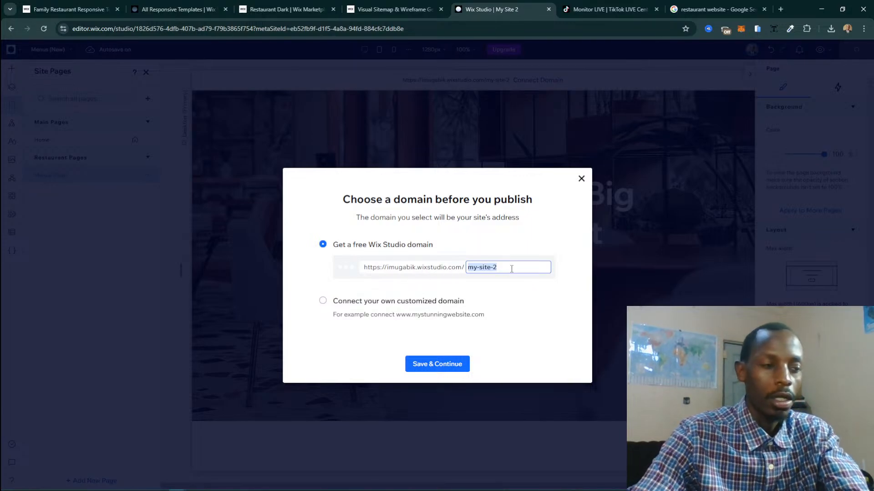
{"action": "type", "text": "the-big"}
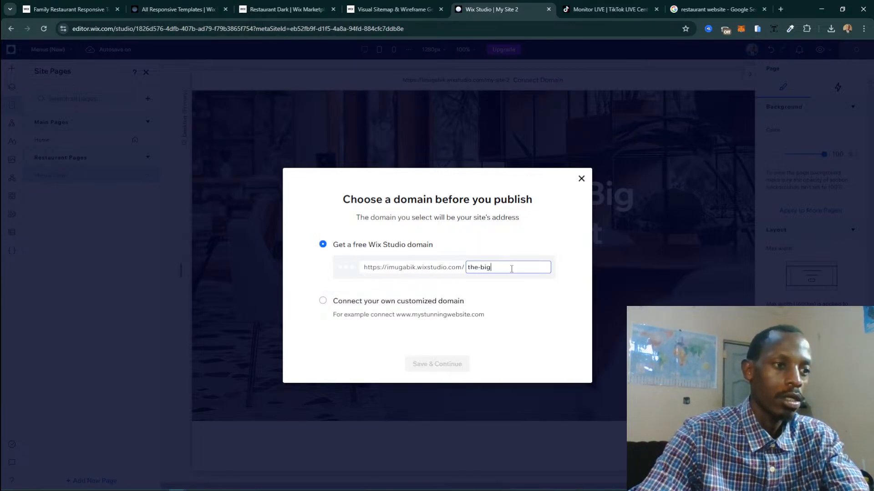
{"action": "type", "text": "-restaurant"}
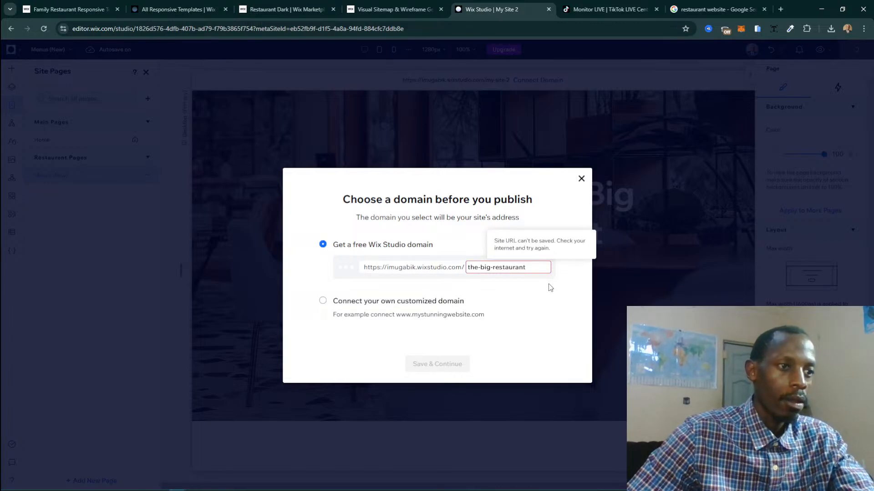
Remove the hyphens from the free domain address to try thebigrestaurant.
{"action": "left_click", "coordinate": [481, 268]}
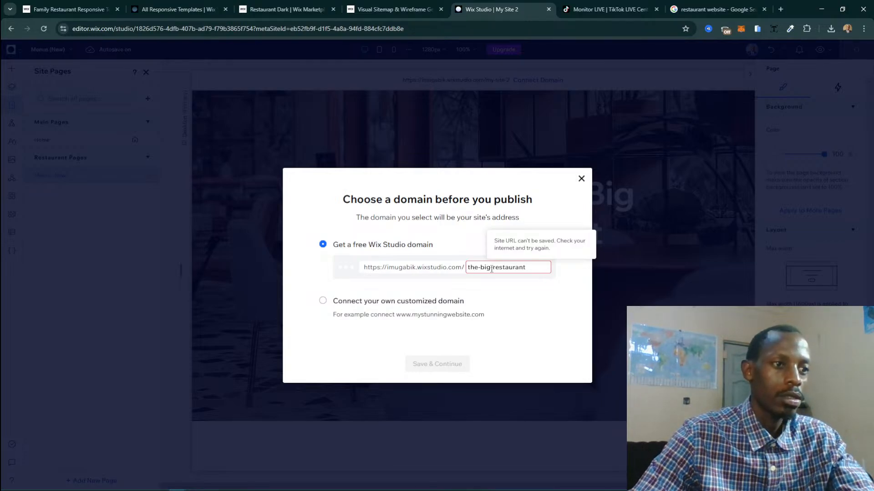
{"action": "key", "text": "BackSpace"}
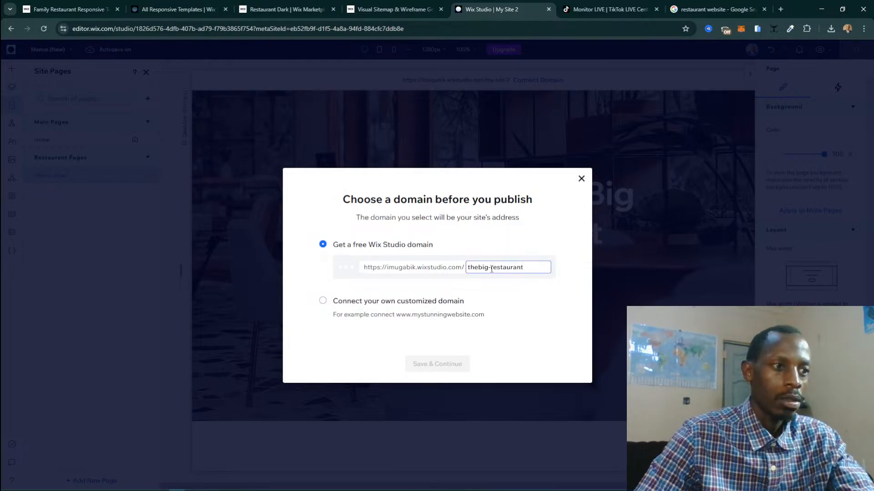
{"action": "left_click", "coordinate": [491, 267]}
{"action": "key", "text": "BackSpace"}
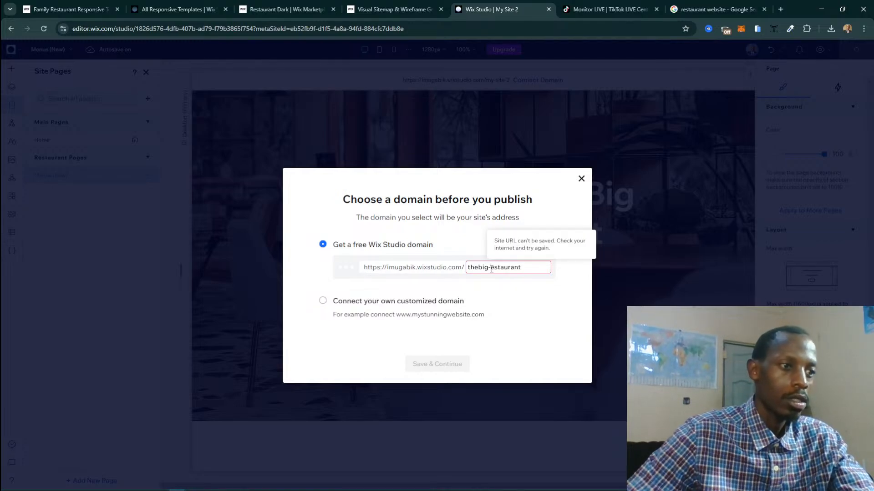
{"action": "key", "text": "BackSpace"}
{"action": "key", "text": "Delete"}
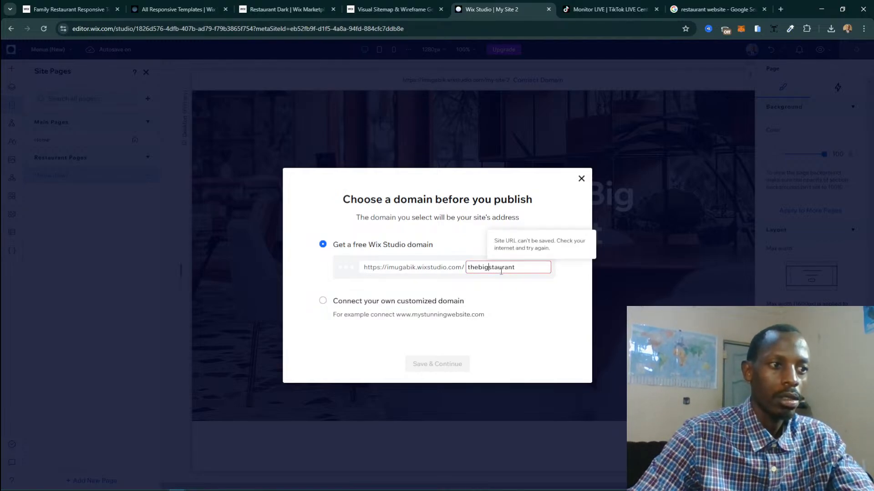
{"action": "type", "text": "re"}
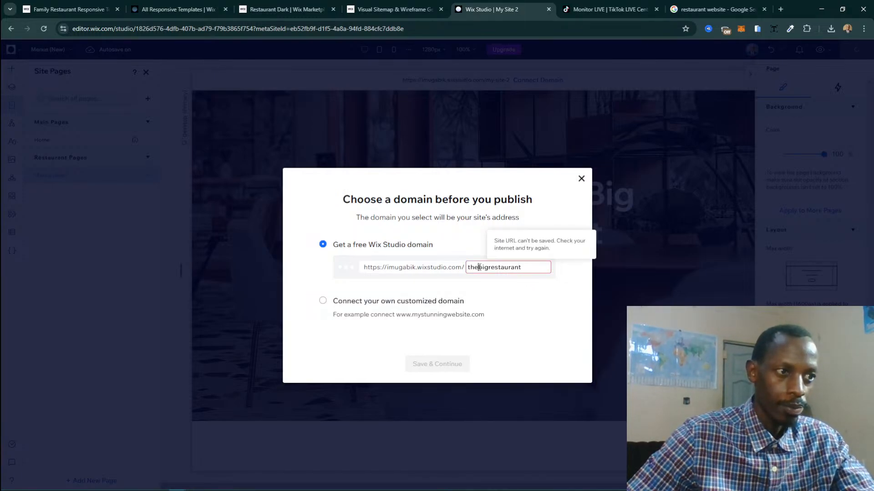
Shorten the free domain address to bigrestaurant.
{"action": "key", "text": "BackSpace"}
{"action": "key", "text": "BackSpace"}
{"action": "key", "text": "BackSpace"}
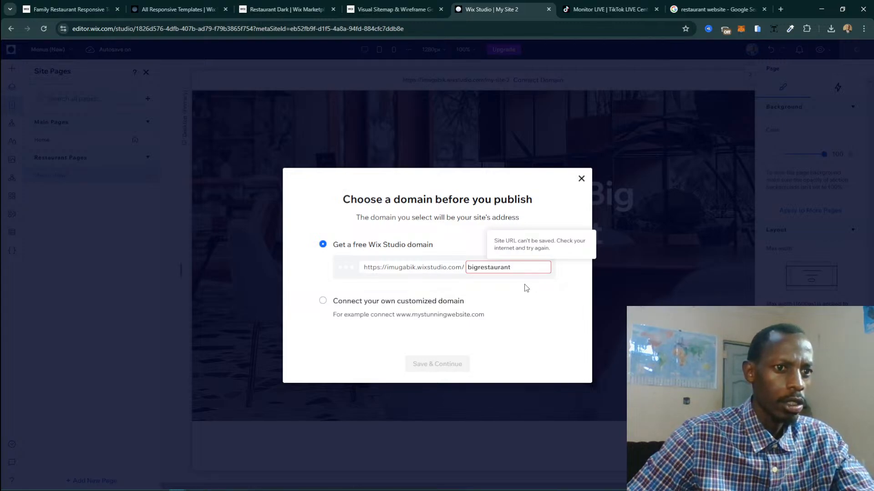
{"action": "left_click", "coordinate": [801, 484]}
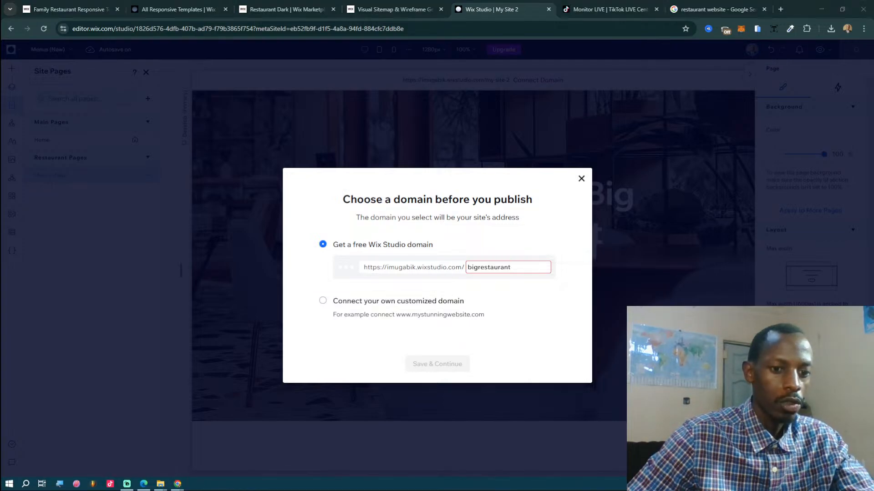
{"action": "left_click", "coordinate": [544, 272]}
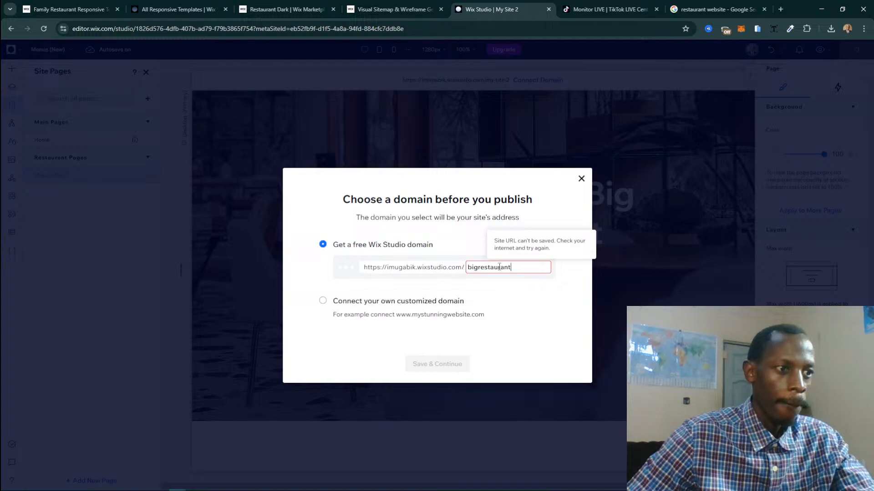
Try bigeat as the free domain address and attempt to save it, then leave the domain dialog.
{"action": "left_click_drag", "start_coordinate": [478, 268], "coordinate": [563, 272]}
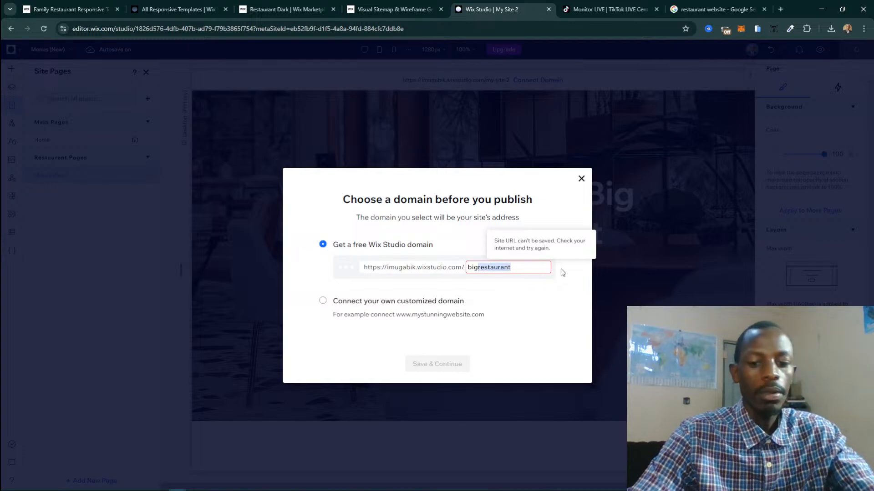
{"action": "type", "text": "eat"}
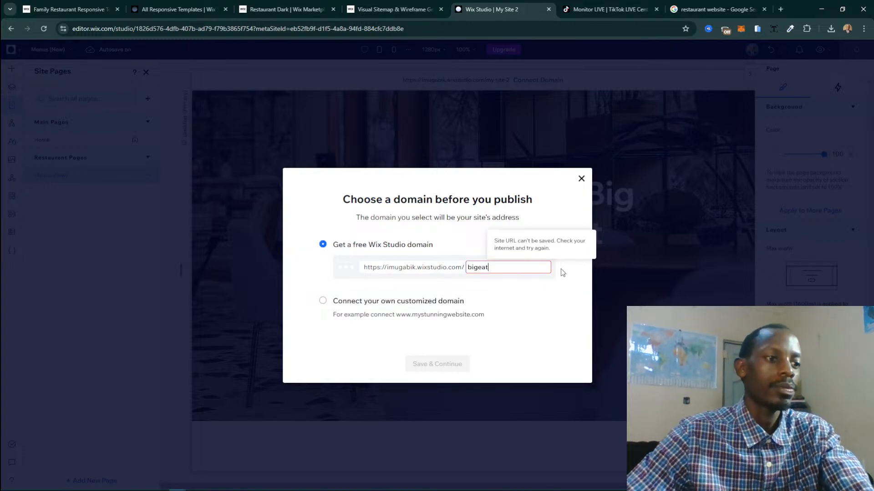
{"action": "left_click", "coordinate": [499, 334]}
{"action": "left_click", "coordinate": [450, 367]}
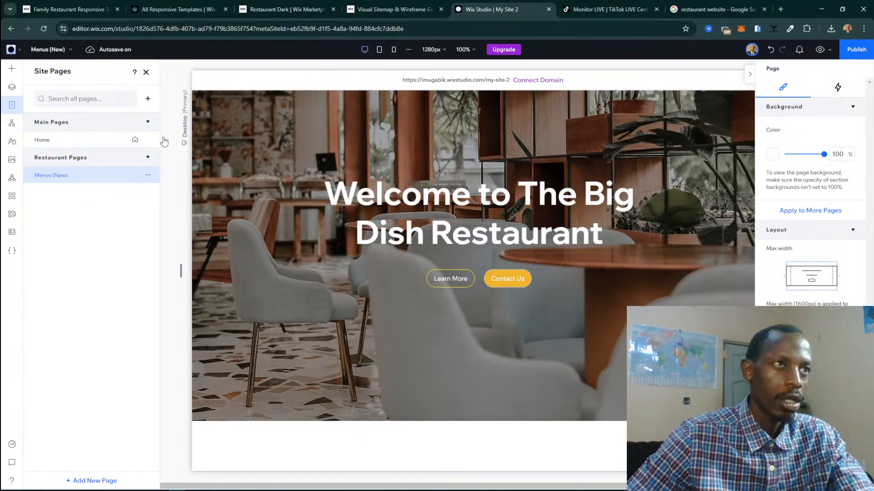
Reload the editor, open the Menus (New) page for editing and close the site pages list.
{"action": "left_click", "coordinate": [44, 28]}
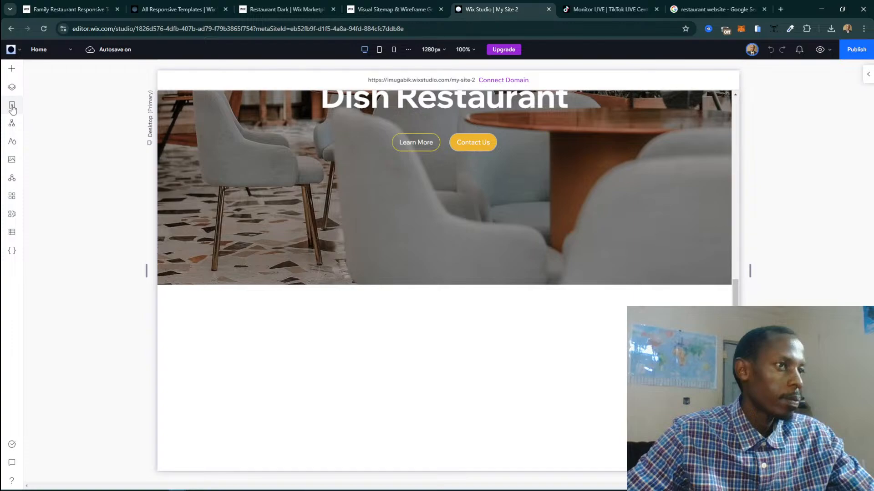
{"action": "left_click", "coordinate": [12, 106]}
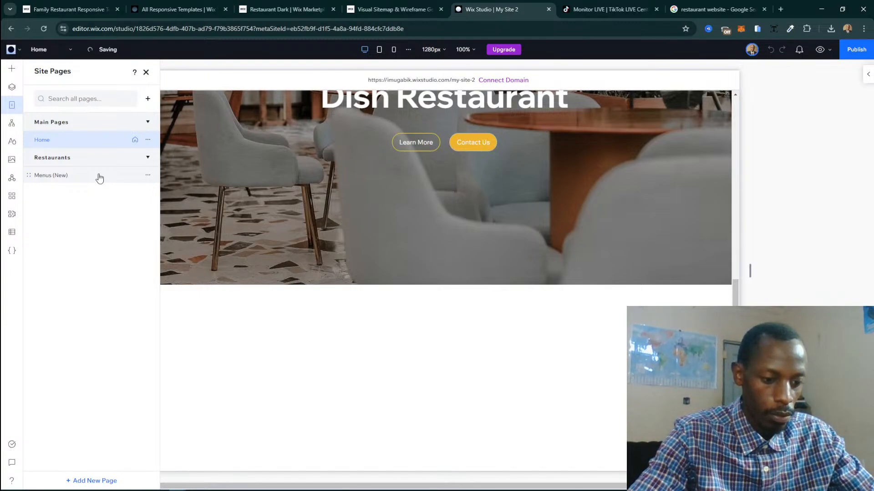
{"action": "left_click", "coordinate": [99, 177]}
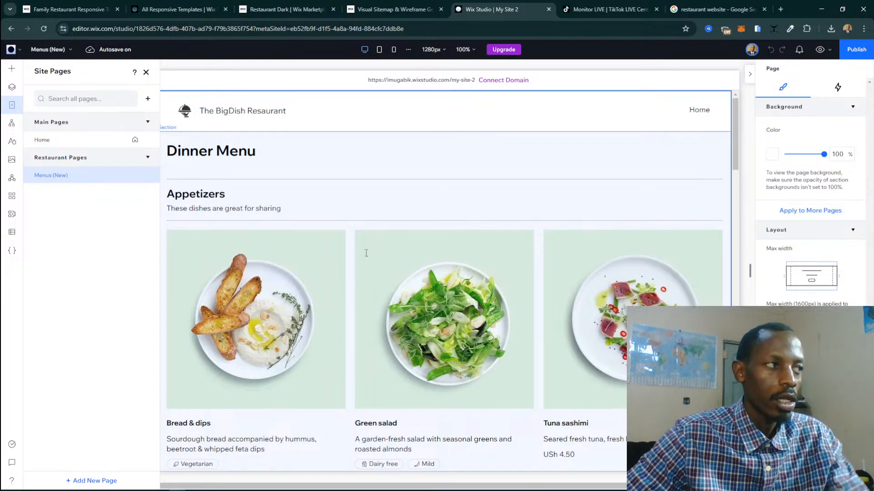
{"action": "left_click", "coordinate": [146, 73]}
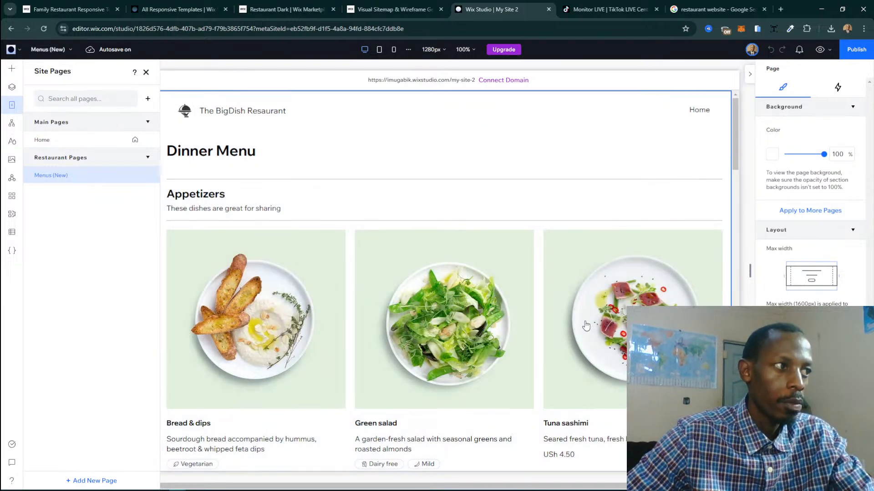
Select the menu app on the Menus (New) page, open its menu management and start adding a new menu.
{"action": "left_click", "coordinate": [585, 317]}
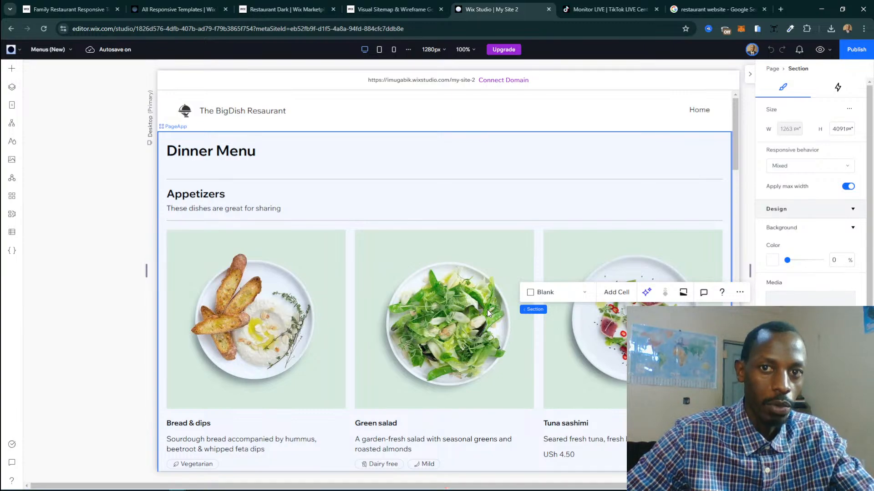
{"action": "left_click", "coordinate": [390, 296]}
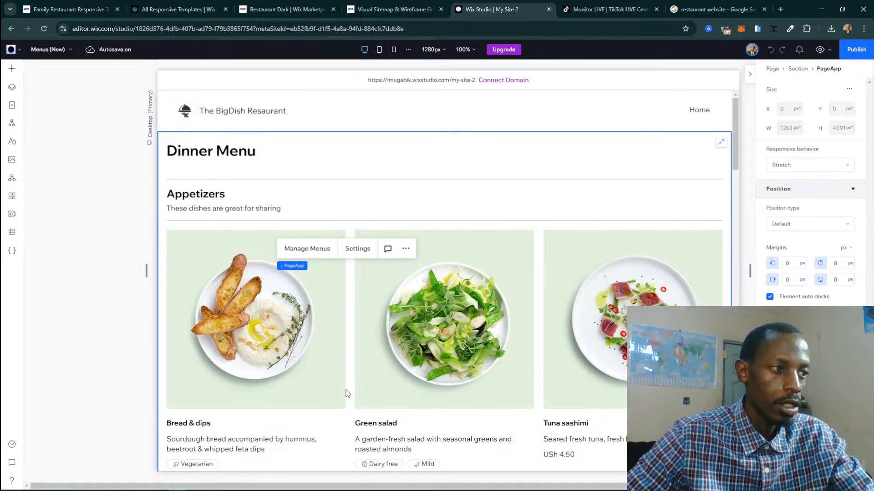
{"action": "scroll", "coordinate": [428, 318], "scroll_direction": "down", "scroll_amount": 5}
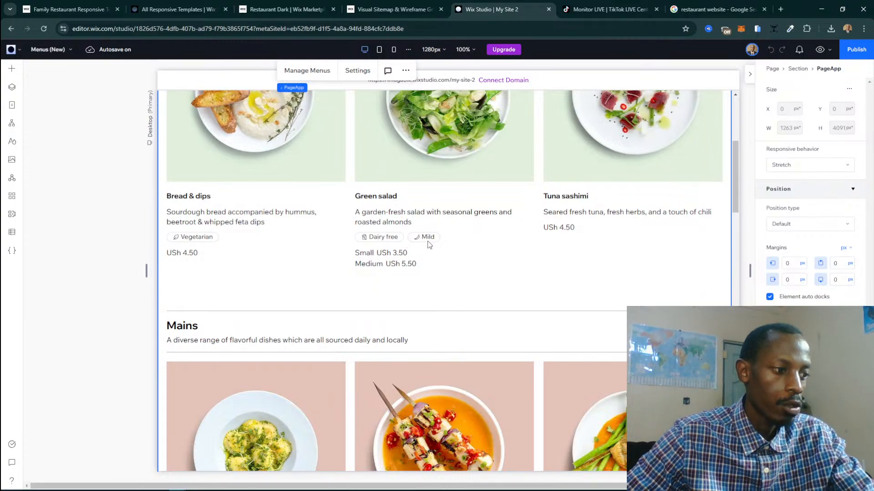
{"action": "scroll", "coordinate": [427, 244], "scroll_direction": "up", "scroll_amount": 5}
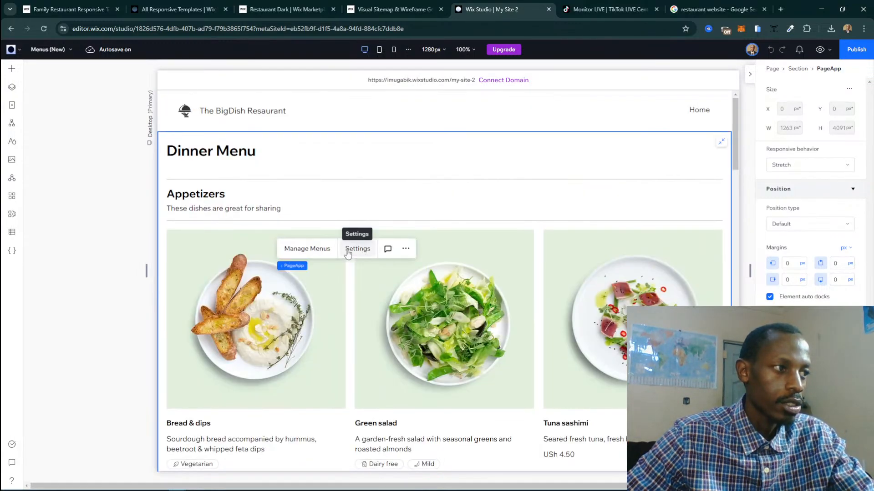
{"action": "left_click", "coordinate": [300, 253]}
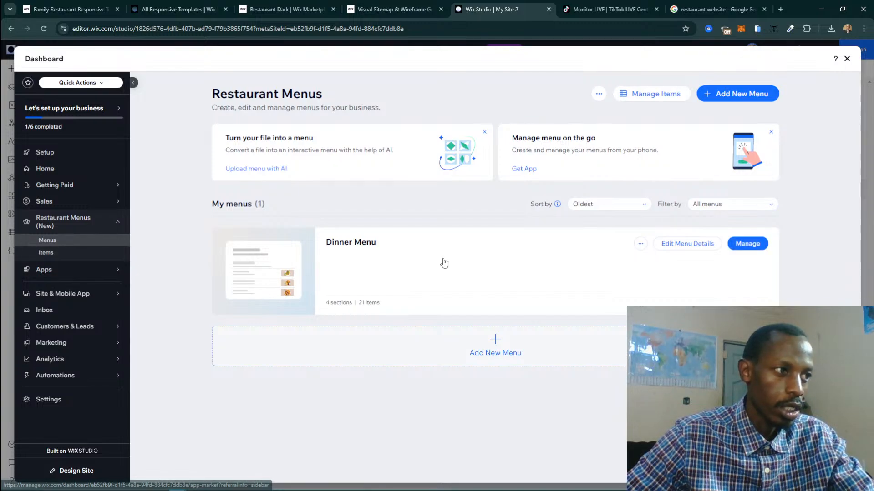
{"action": "left_click", "coordinate": [488, 355]}
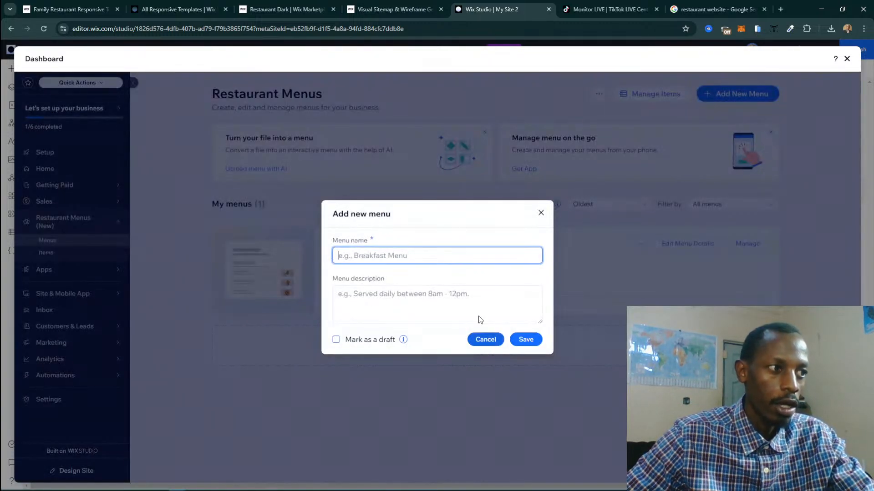
Switch to the restaurant website image search and open the Figma Restaurant Website design image in a new tab.
{"action": "left_click", "coordinate": [716, 9]}
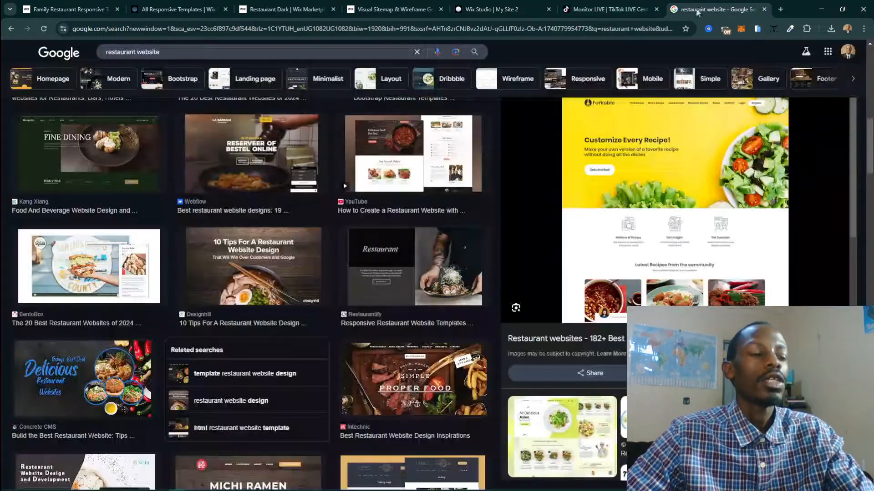
{"action": "scroll", "coordinate": [459, 262], "scroll_direction": "down", "scroll_amount": 4}
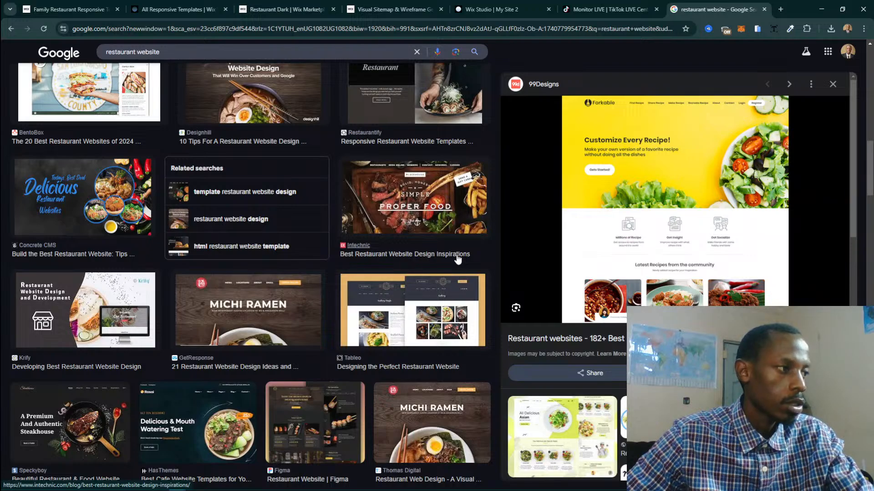
{"action": "scroll", "coordinate": [279, 255], "scroll_direction": "down", "scroll_amount": 4}
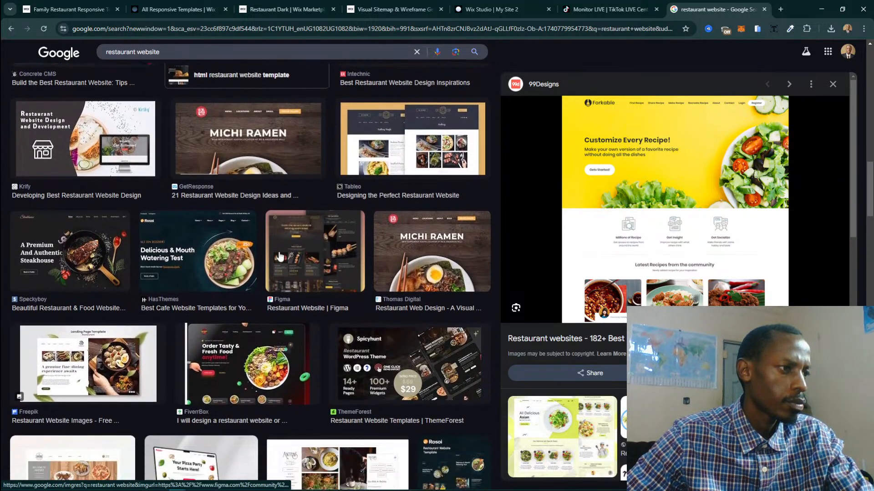
{"action": "left_click", "coordinate": [324, 273]}
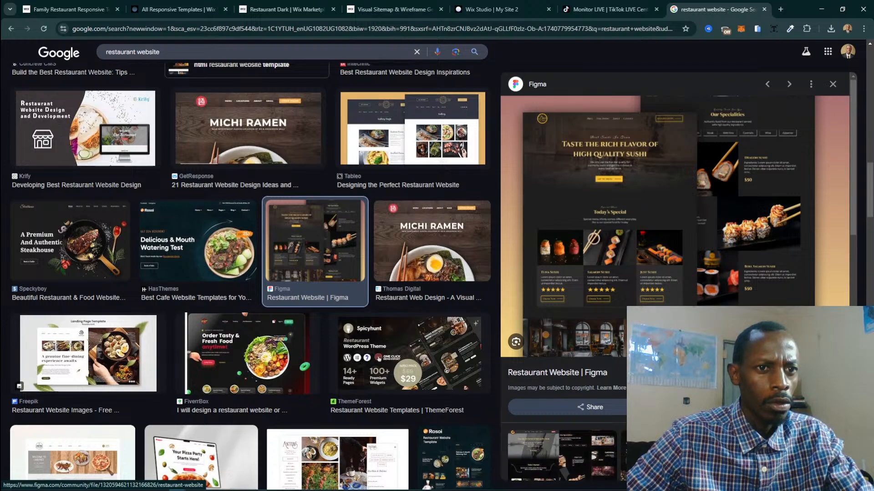
{"action": "right_click", "coordinate": [786, 290]}
{"action": "left_click", "coordinate": [714, 165]}
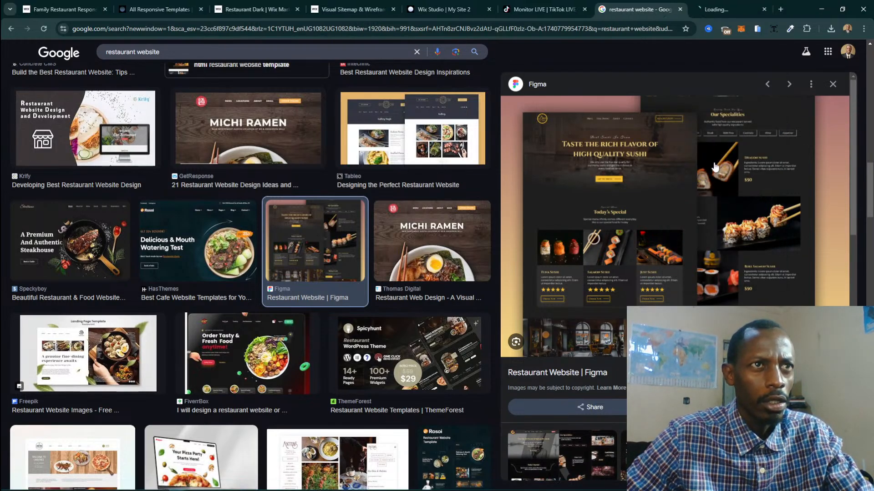
{"action": "left_click", "coordinate": [717, 8]}
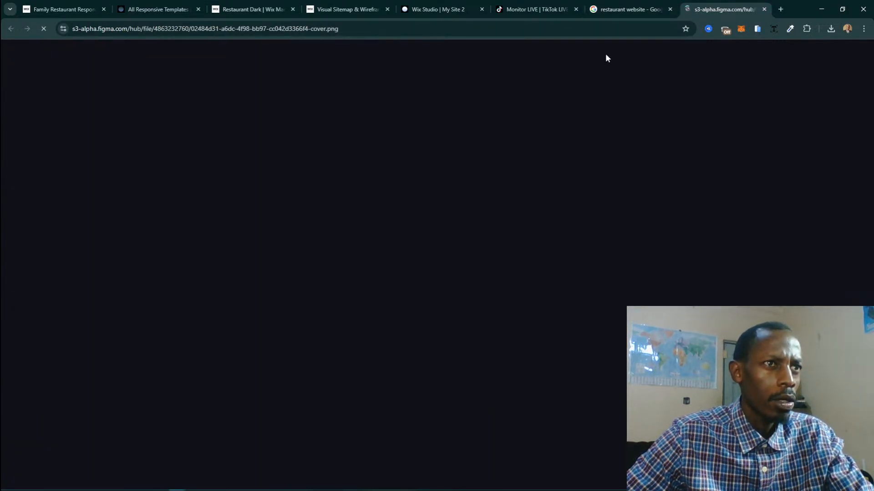
Look through more restaurant website image results, then view the Figma sushi restaurant design at full size.
{"action": "left_click", "coordinate": [628, 9]}
{"action": "scroll", "coordinate": [419, 224], "scroll_direction": "up", "scroll_amount": 4}
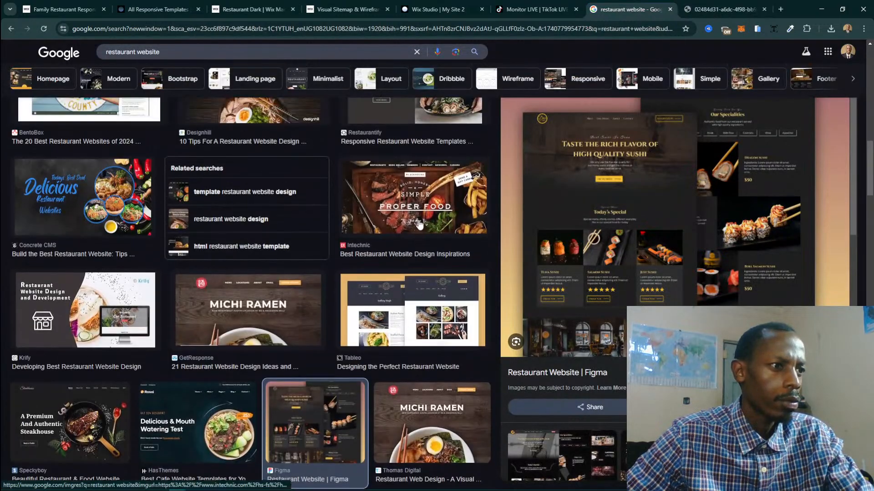
{"action": "scroll", "coordinate": [419, 224], "scroll_direction": "up", "scroll_amount": 5}
{"action": "scroll", "coordinate": [419, 224], "scroll_direction": "down", "scroll_amount": 4}
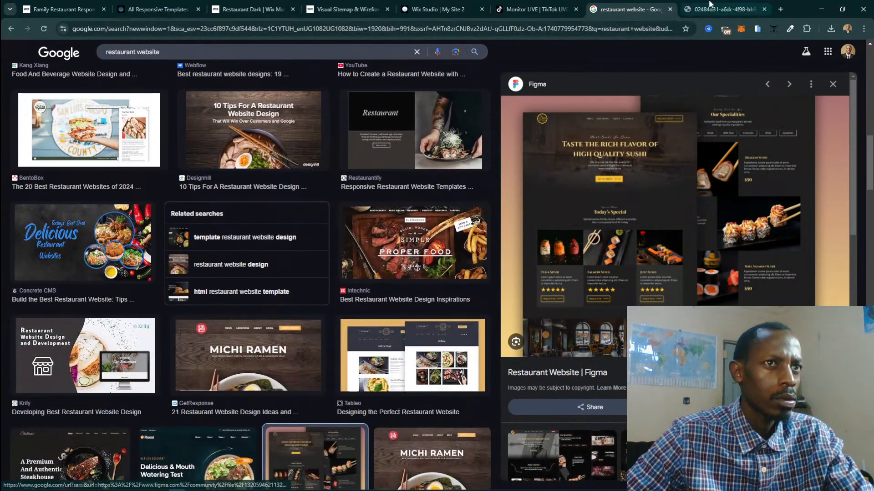
{"action": "left_click", "coordinate": [709, 5]}
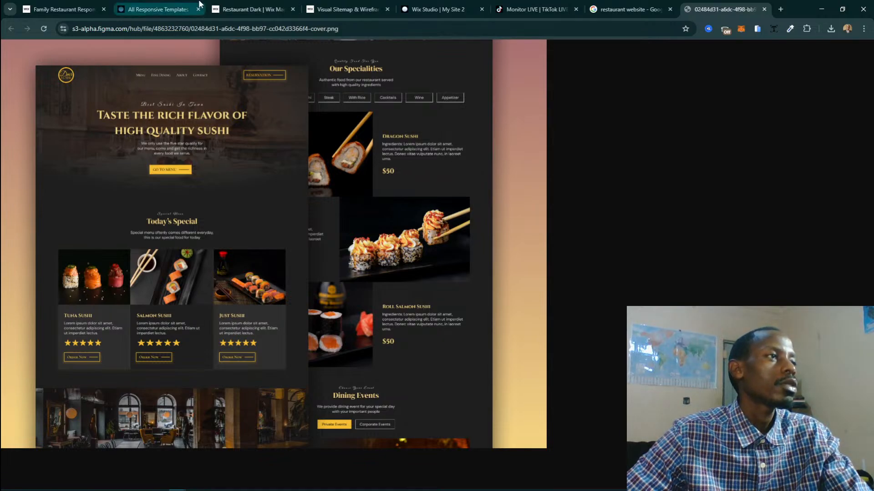
Review the open Restaurant Dark template, the responsive templates page and the Visual Sitemap questionnaire.
{"action": "left_click", "coordinate": [229, 6]}
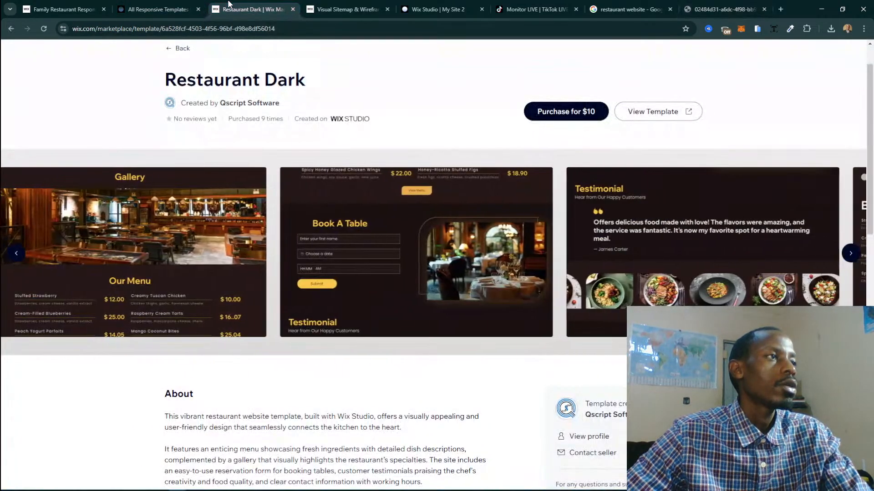
{"action": "left_click", "coordinate": [152, 8]}
{"action": "left_click", "coordinate": [331, 4]}
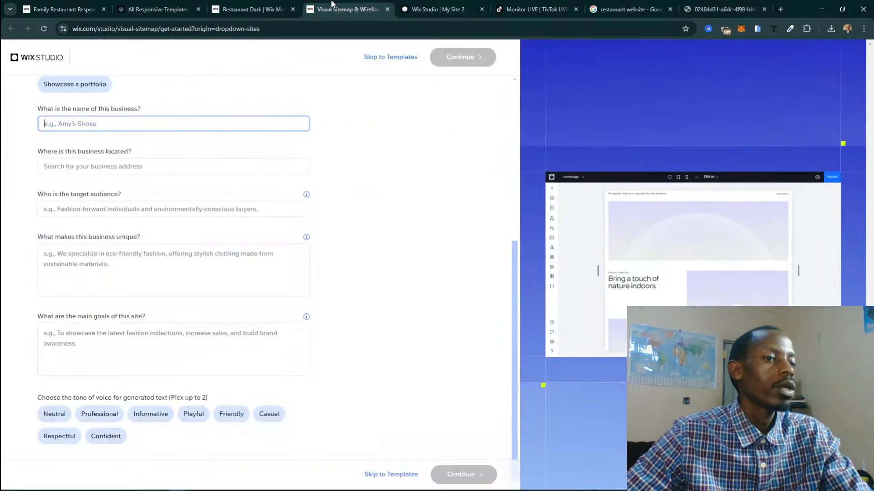
Return to the Add new menu dialog in Wix Studio and enter Rolex as the menu name.
{"action": "left_click", "coordinate": [455, 7]}
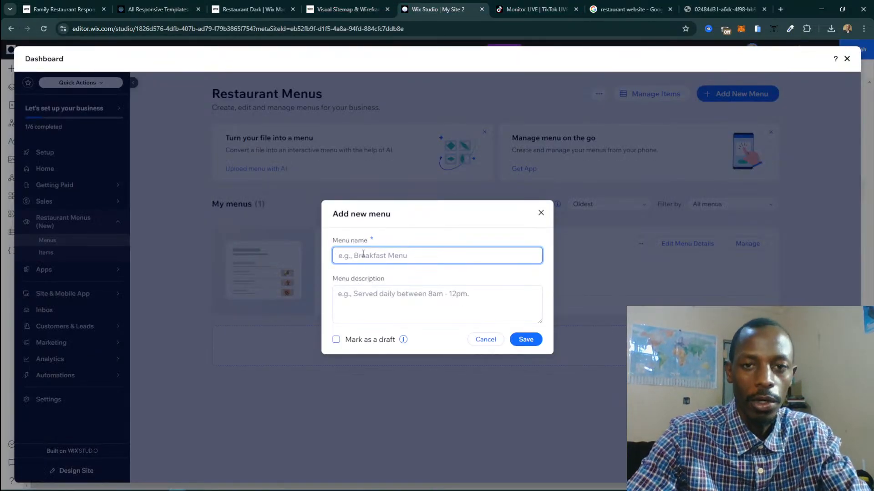
{"action": "type", "text": "Ro"}
{"action": "key", "text": "BackSpace"}
{"action": "type", "text": "ole"}
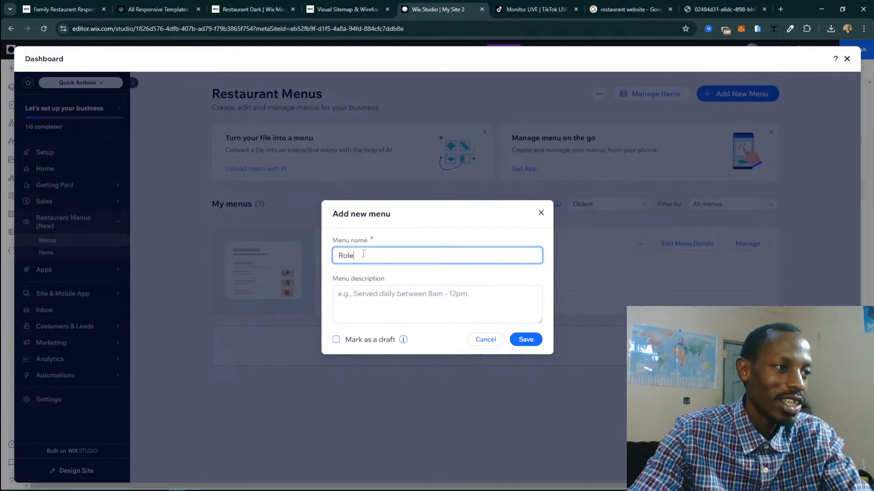
{"action": "key", "text": "BackSpace"}
{"action": "type", "text": "lex"}
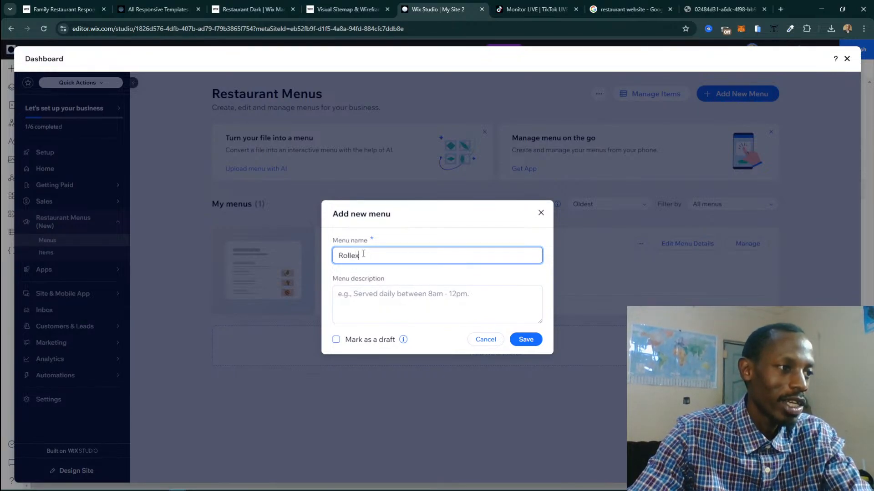
{"action": "key", "text": "BackSpace"}
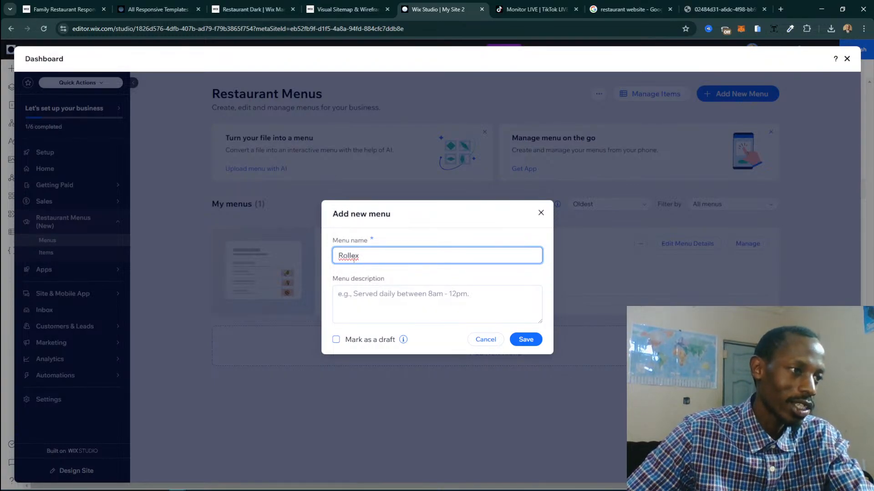
{"action": "right_click", "coordinate": [353, 260]}
{"action": "key", "text": "Escape"}
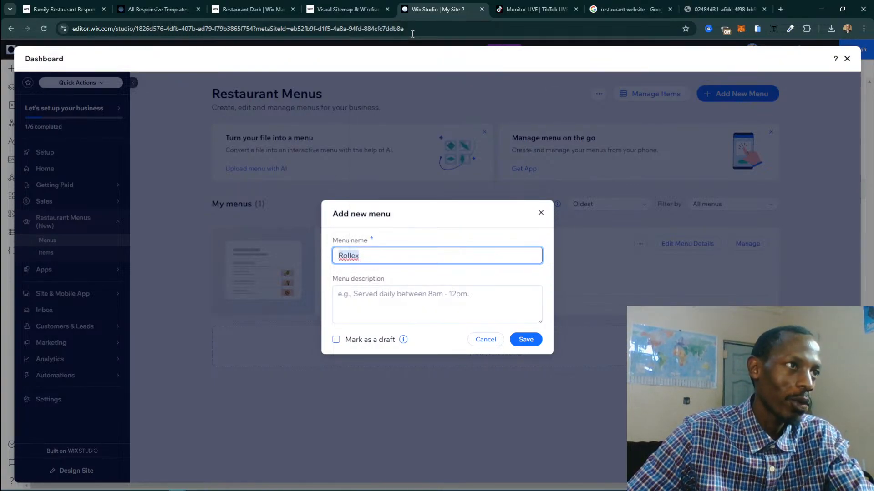
{"action": "type", "text": "Rolex"}
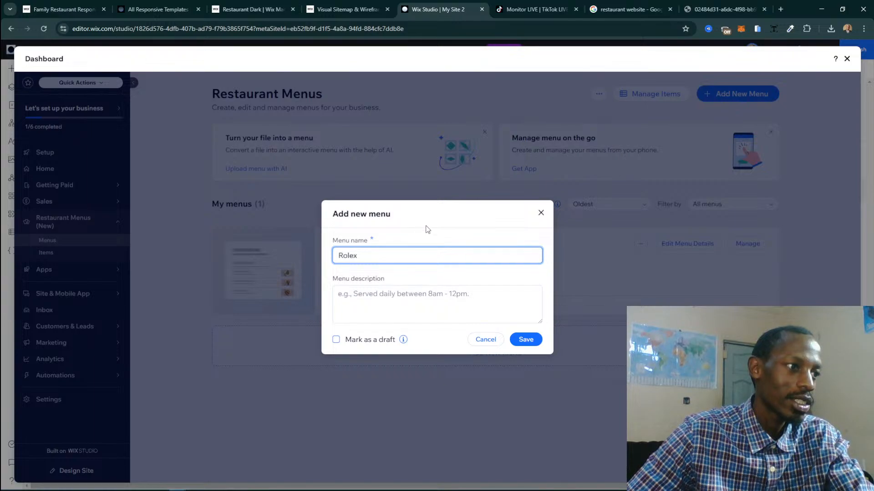
Search Google for the spellings "rolex" and "rollex" in a new tab, then close that tab.
{"action": "left_click", "coordinate": [780, 10]}
{"action": "type", "text": "rolex"}
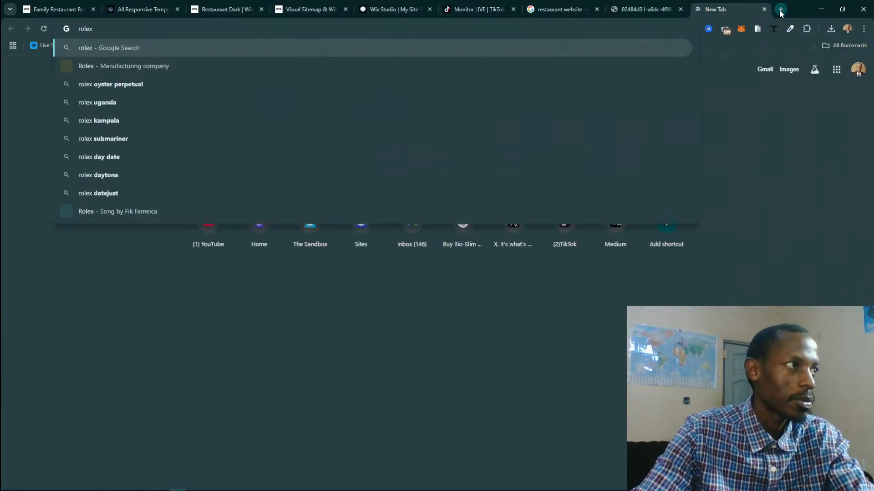
{"action": "key", "text": "Return"}
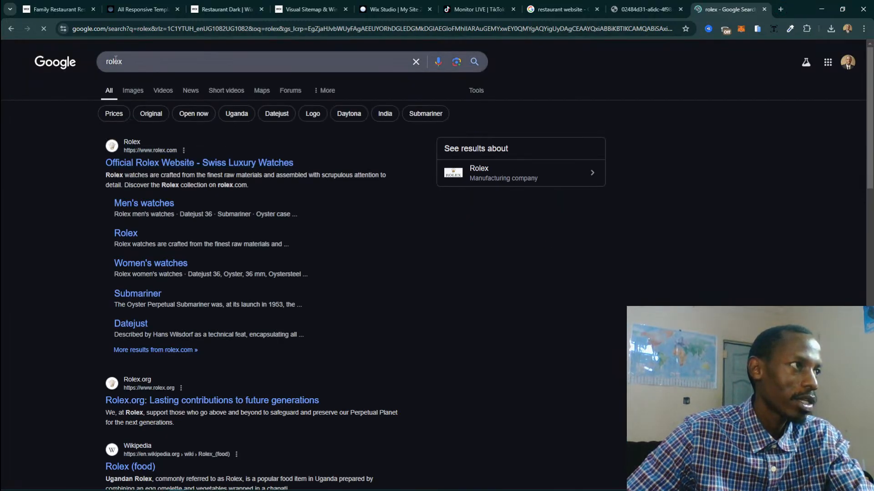
{"action": "left_click", "coordinate": [132, 63]}
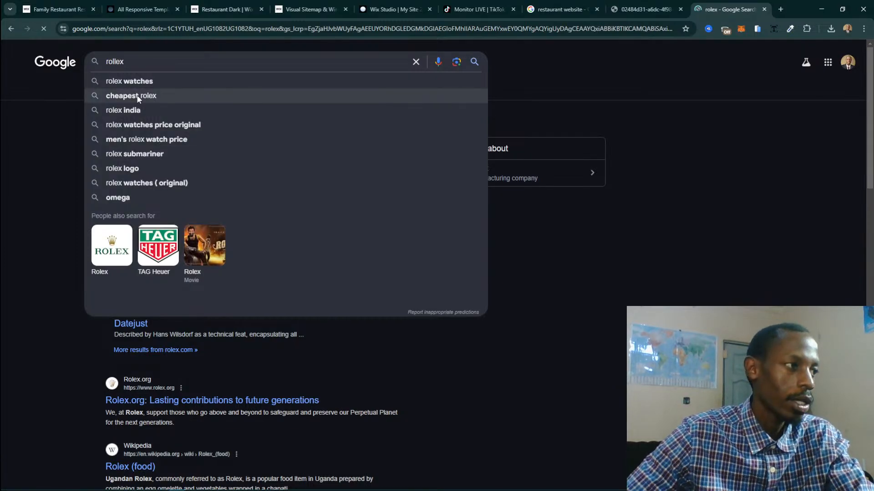
{"action": "type", "text": "l"}
{"action": "key", "text": "Return"}
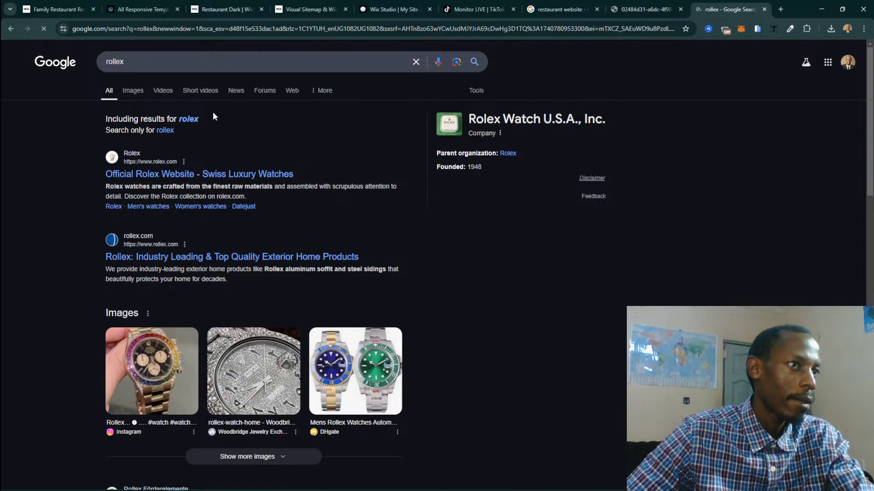
{"action": "left_click", "coordinate": [131, 60]}
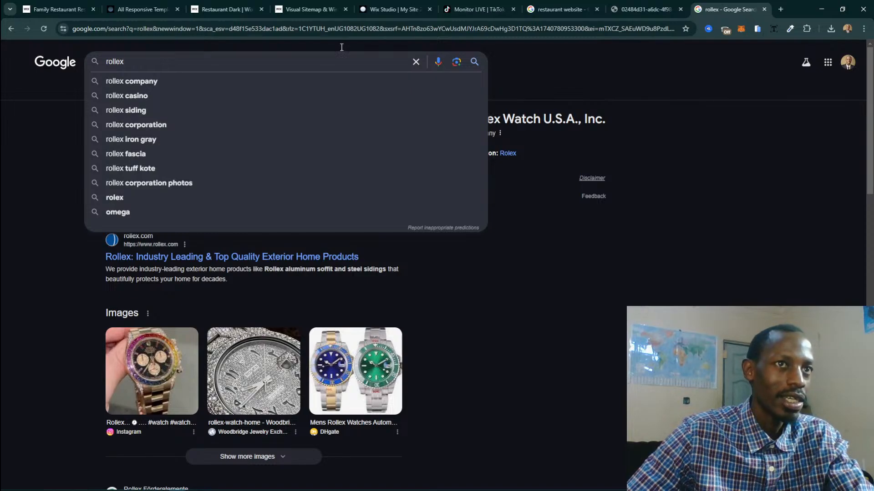
{"action": "left_click", "coordinate": [765, 9]}
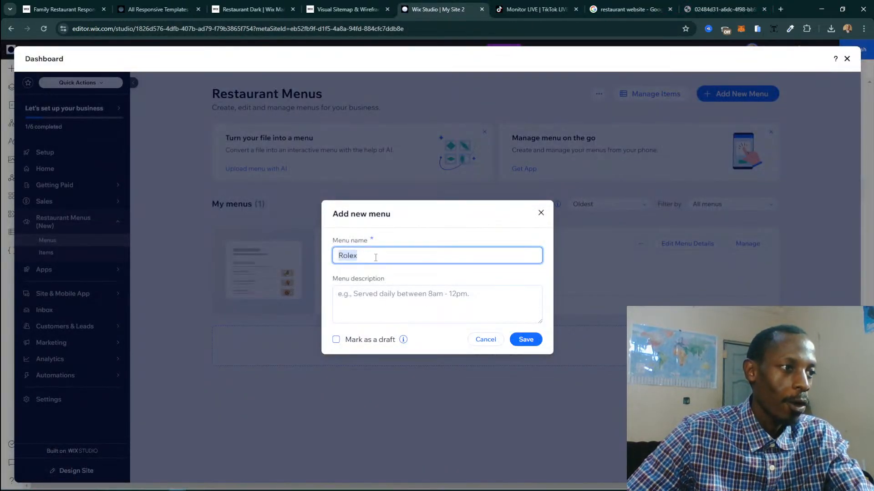
Replace the new menu's name with "Chips & Chicken" and place the cursor in the menu description.
{"action": "type", "text": "Pi"}
{"action": "key", "text": "BackSpace"}
{"action": "key", "text": "BackSpace"}
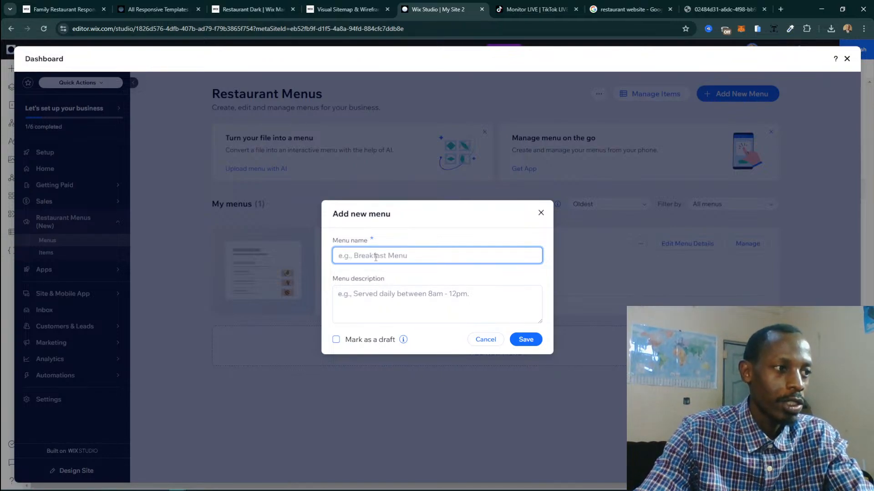
{"action": "type", "text": "Chips & Chicken"}
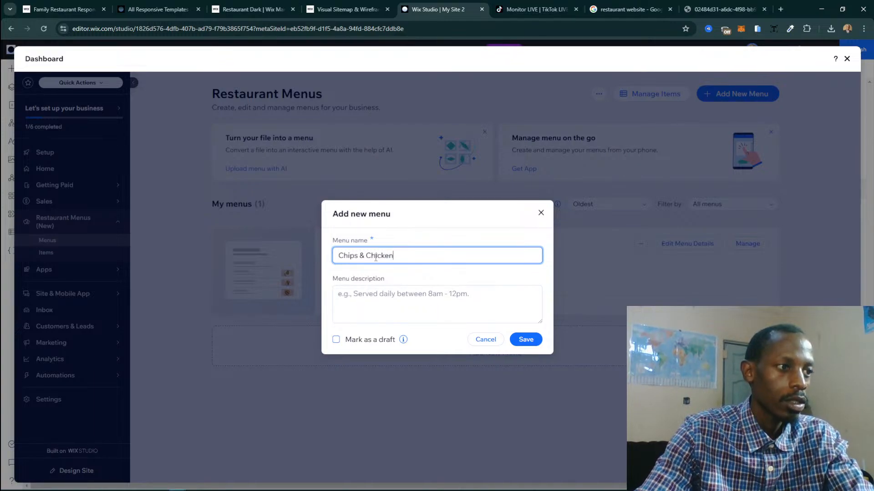
{"action": "left_click", "coordinate": [396, 294]}
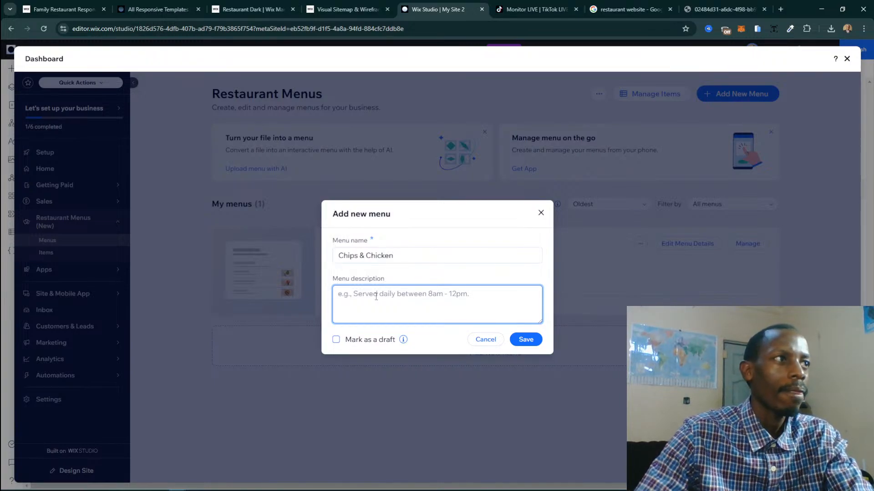
Open ChatGPT in a new browser tab and start a new chat.
{"action": "left_click", "coordinate": [780, 10]}
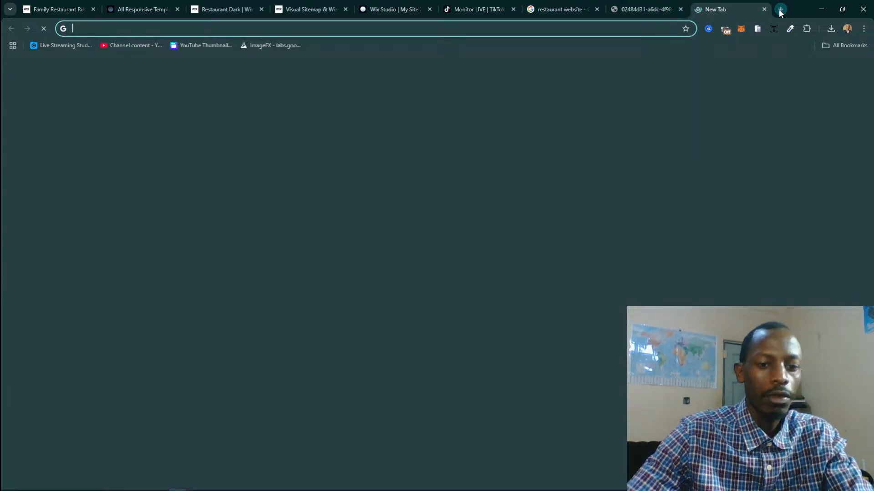
{"action": "type", "text": "chi"}
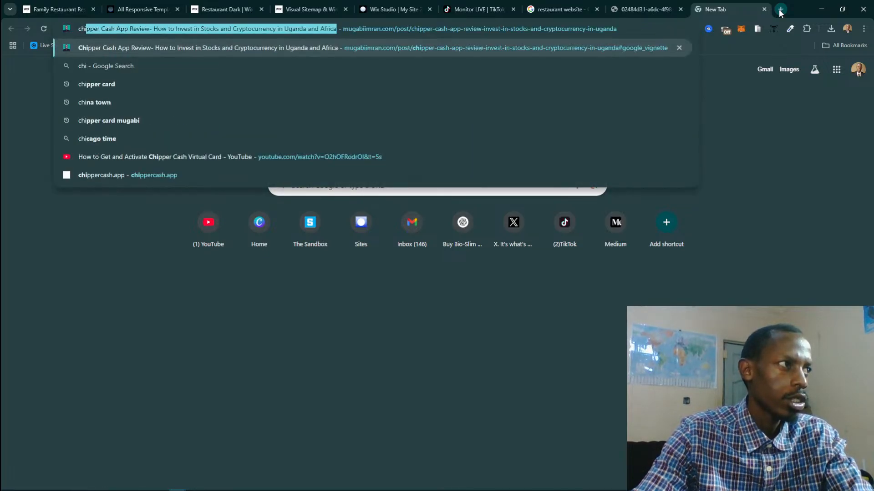
{"action": "key", "text": "BackSpace"}
{"action": "key", "text": "BackSpace"}
{"action": "type", "text": "at"}
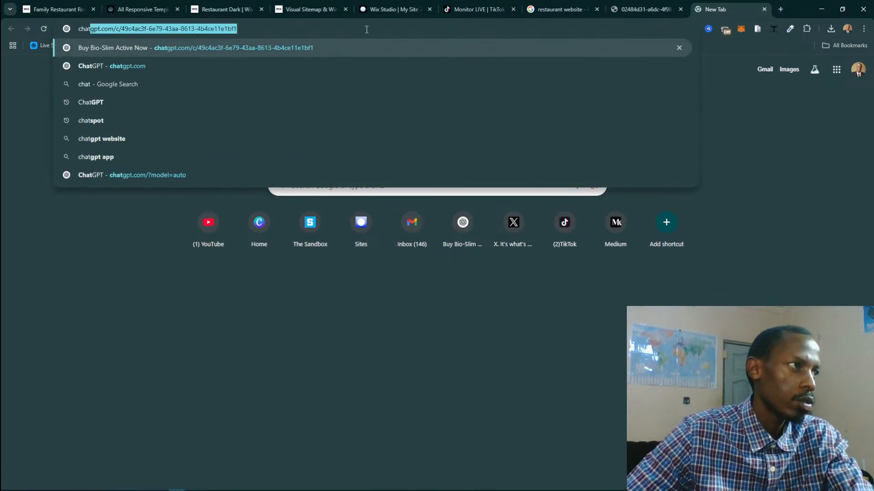
{"action": "left_click", "coordinate": [258, 72]}
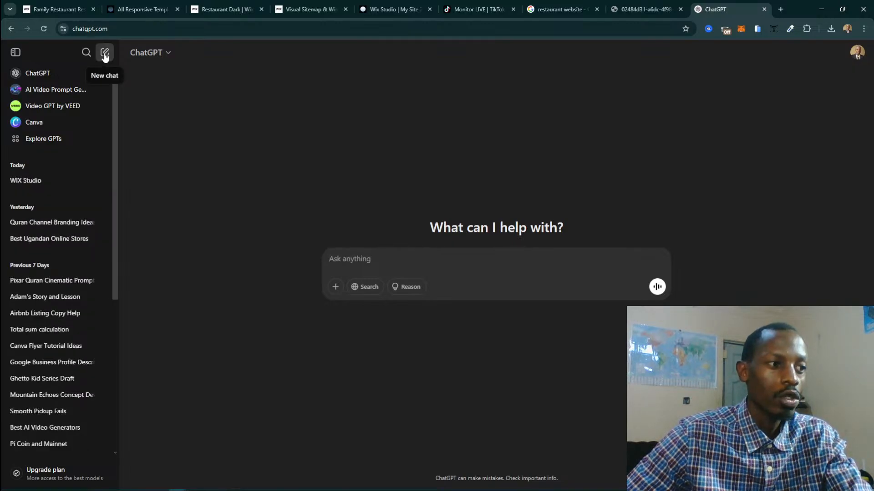
{"action": "left_click", "coordinate": [855, 56]}
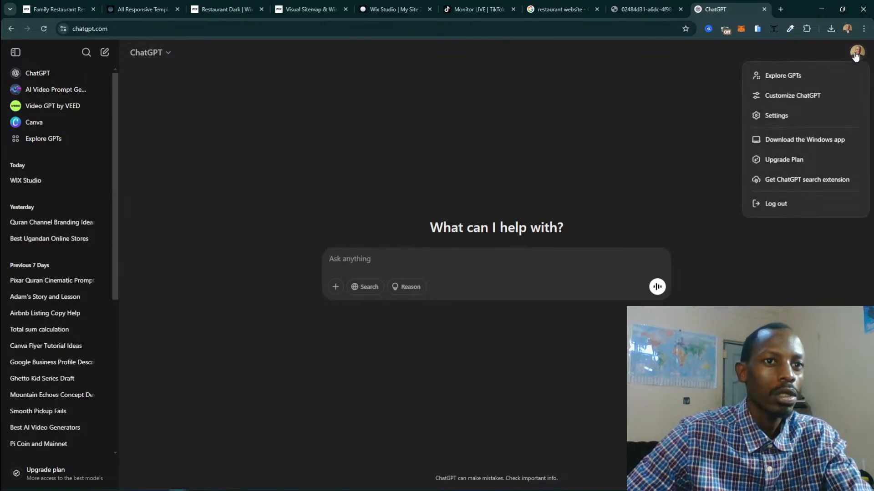
{"action": "left_click", "coordinate": [105, 55]}
{"action": "left_click", "coordinate": [108, 54]}
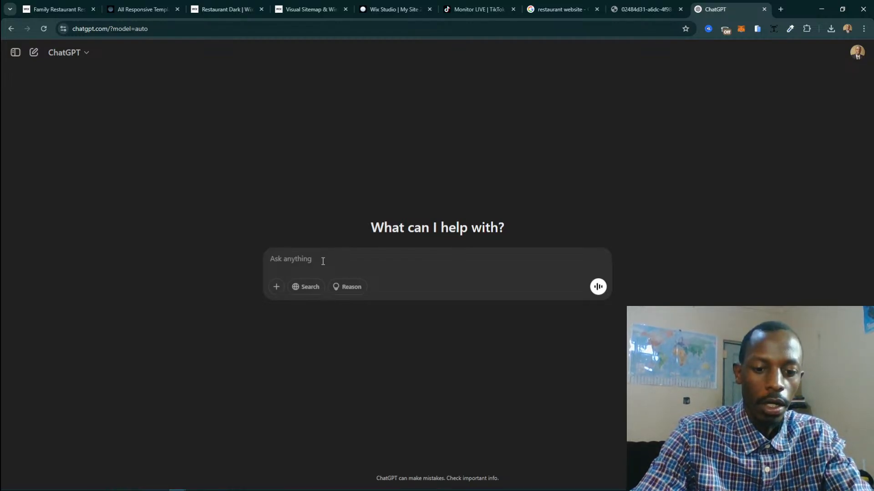
Ask ChatGPT for website copy for The Big Restaurant, requesting an About section, a local Menu and something for Bookings.
{"action": "type", "text": "I hav"}
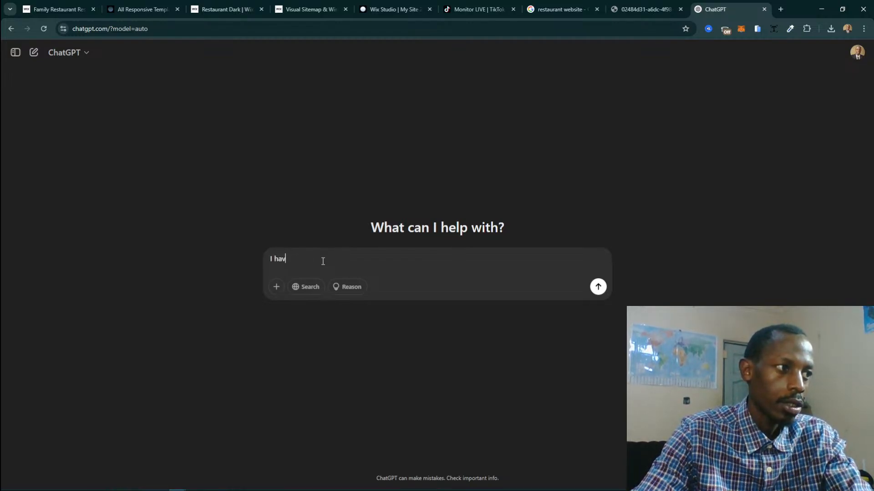
{"action": "type", "text": "e a Restaurant"}
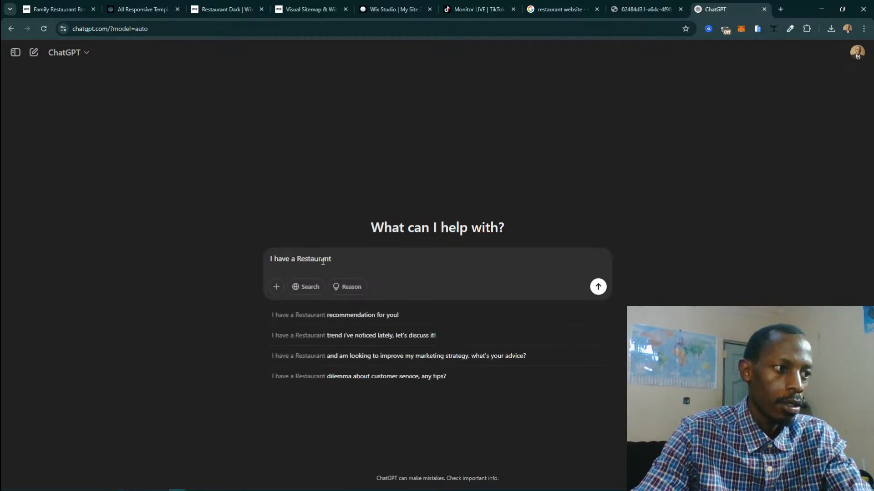
{"action": "type", "text": " called The Big Rest"}
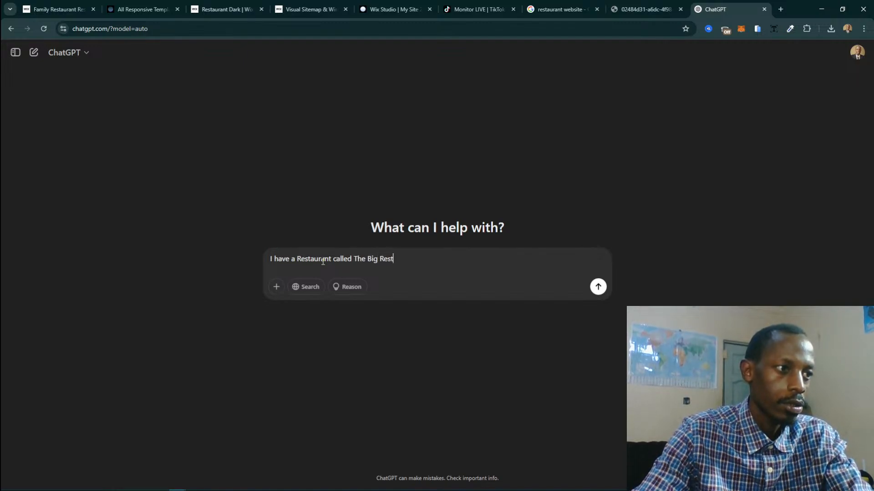
{"action": "type", "text": "aurant. I need h"}
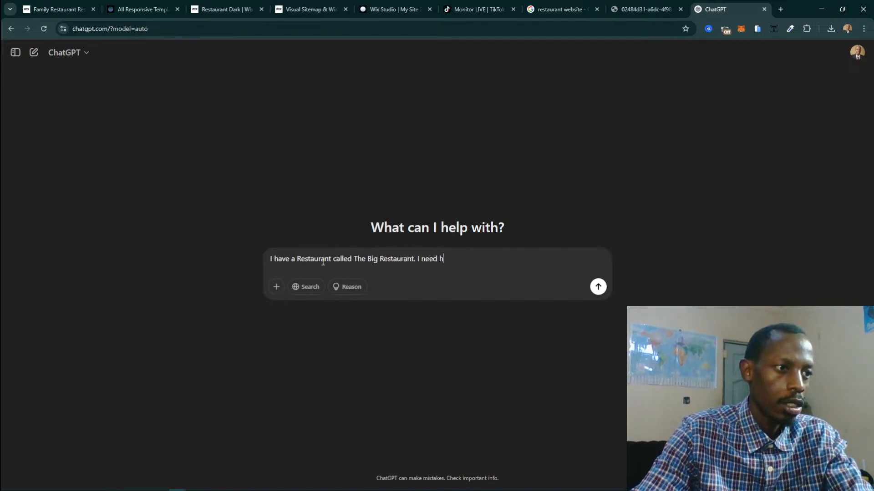
{"action": "type", "text": "elp "}
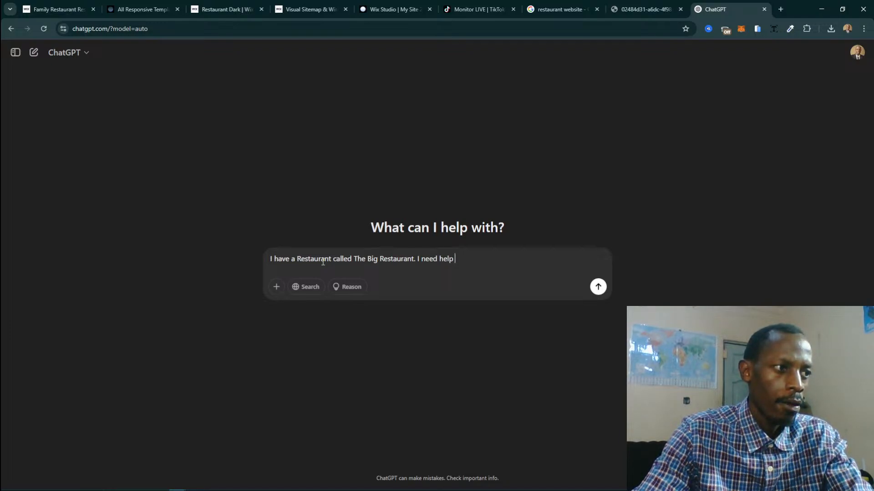
{"action": "type", "text": "with Websi"}
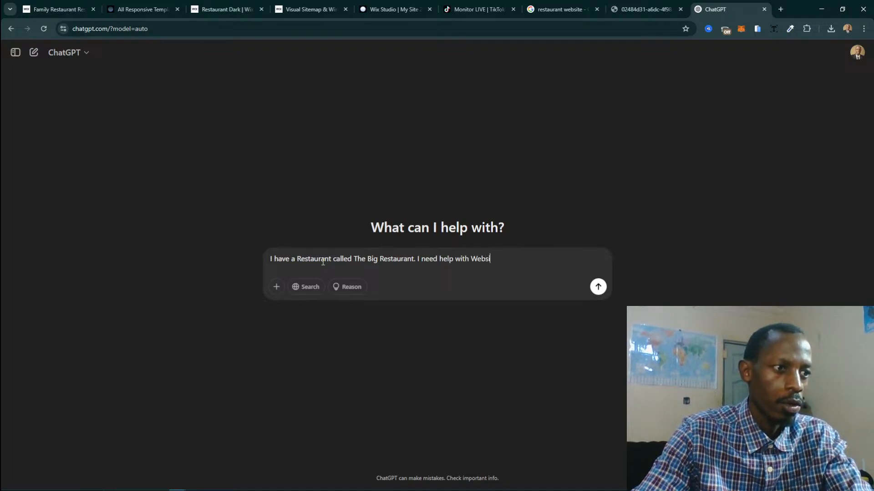
{"action": "type", "text": "te copy"}
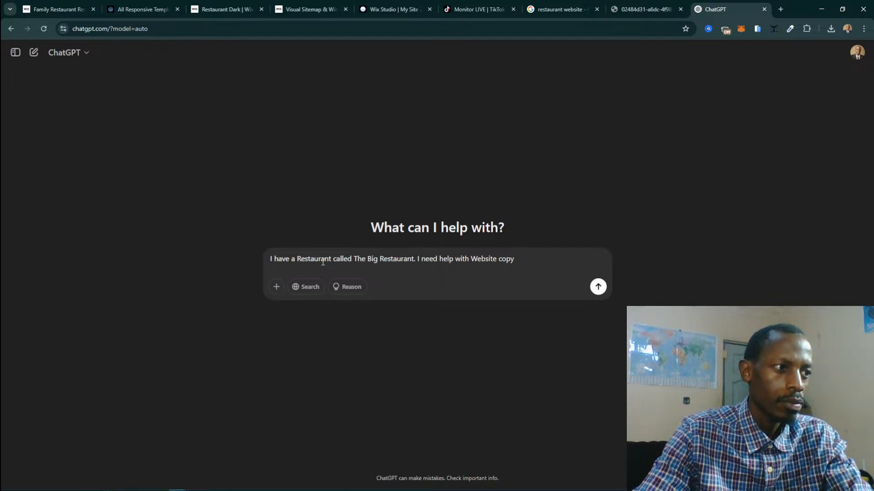
{"action": "type", "text": ". I nee"}
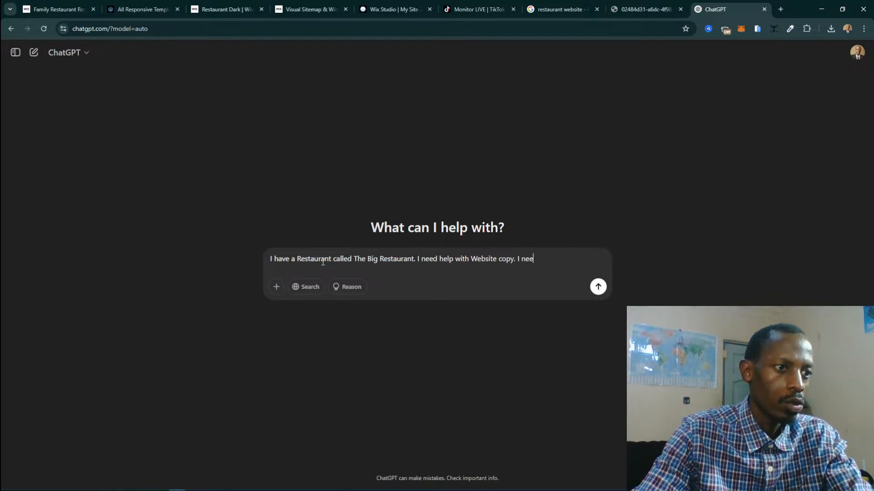
{"action": "type", "text": "d you to "}
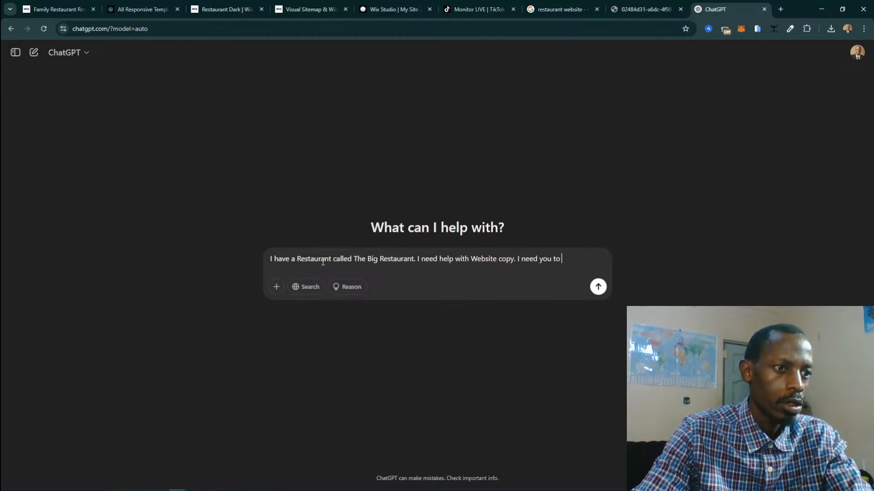
{"action": "type", "text": "include t"}
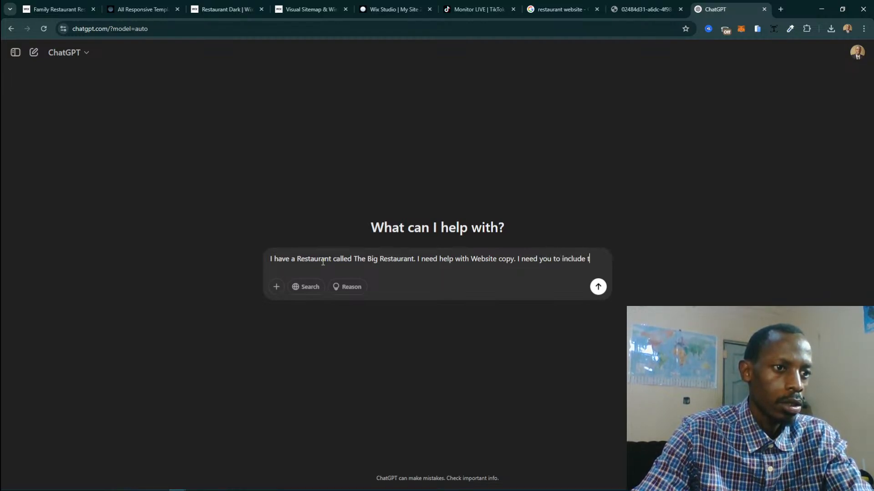
{"action": "type", "text": "he About"}
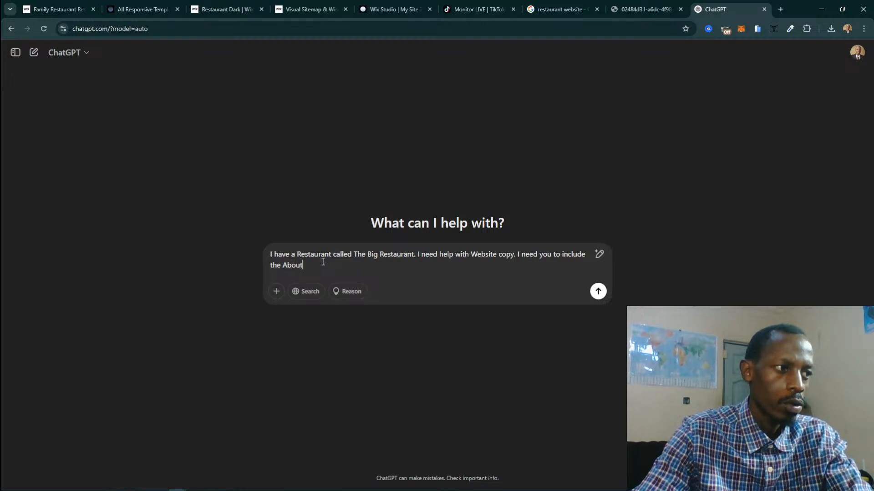
{"action": "type", "text": ", the Menu"}
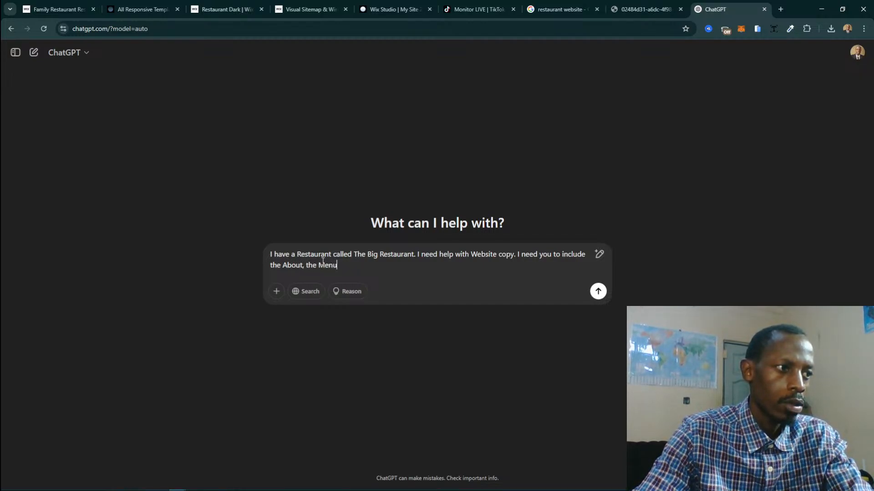
{"action": "key", "text": "BackSpace"}
{"action": "key", "text": "BackSpace"}
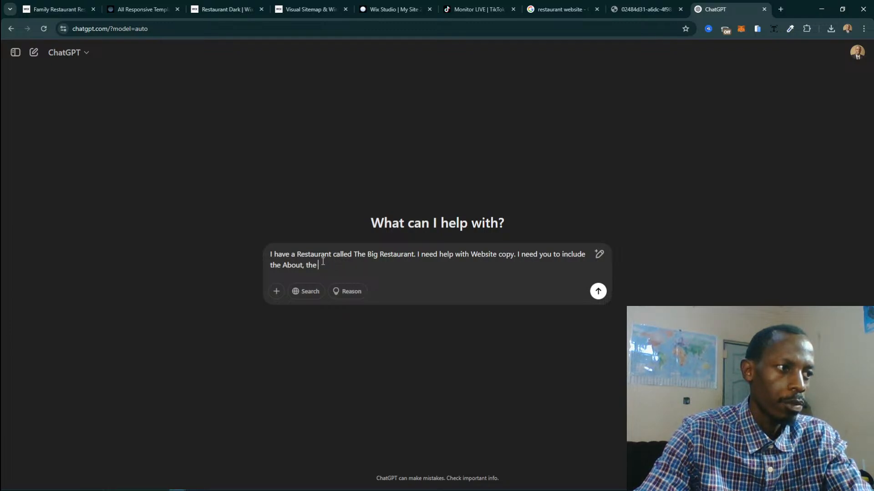
{"action": "type", "text": "Menu"}
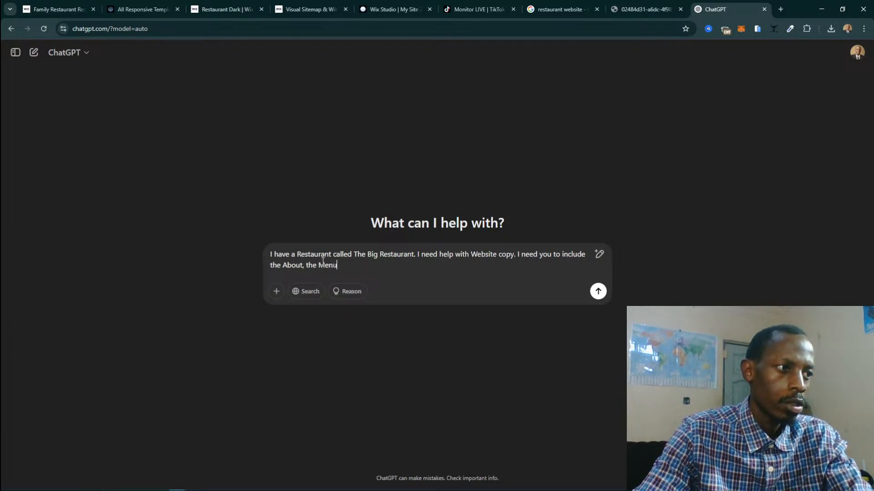
{"action": "type", "text": " should "}
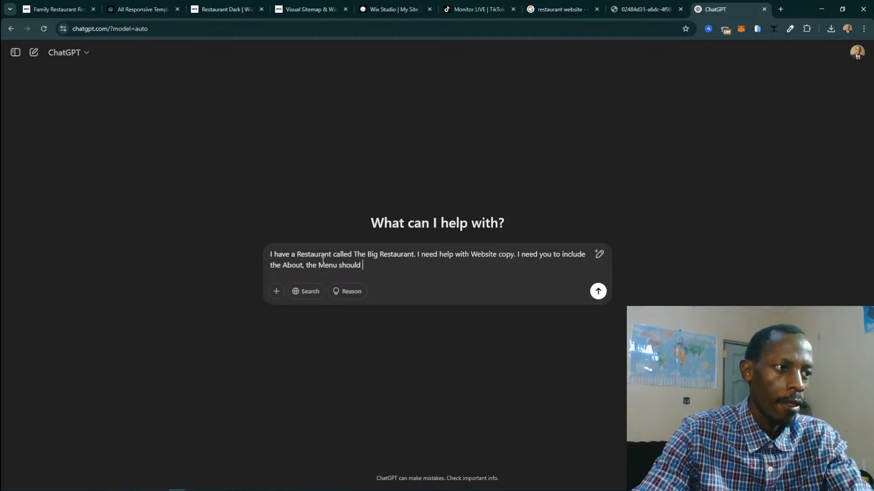
{"action": "type", "text": "local."}
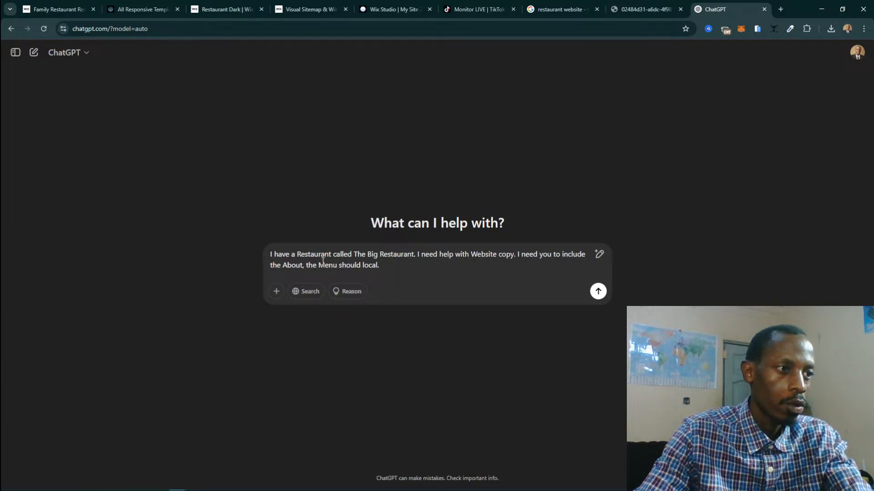
{"action": "type", "text": "also "}
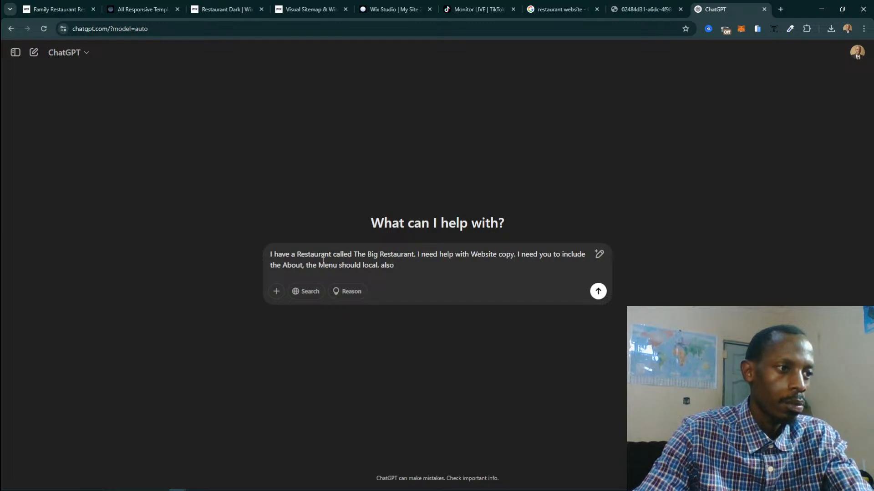
{"action": "type", "text": "put something the"}
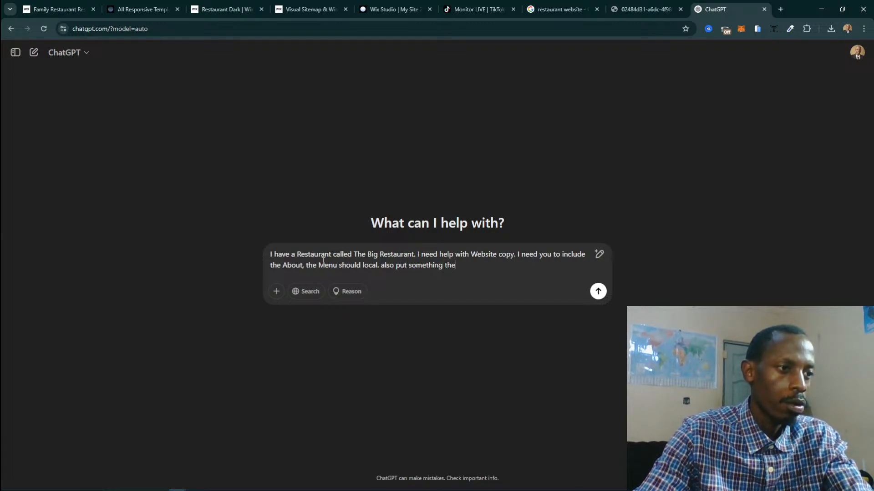
{"action": "type", "text": " Bookings."}
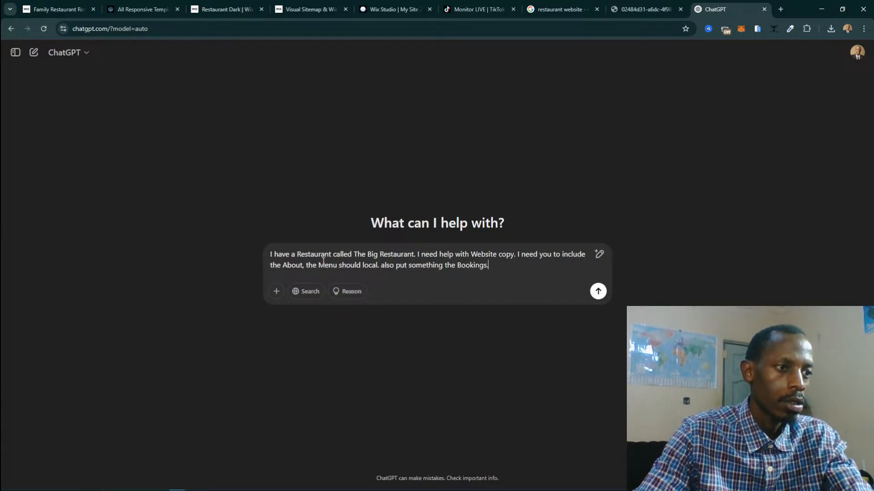
{"action": "key", "text": "Return"}
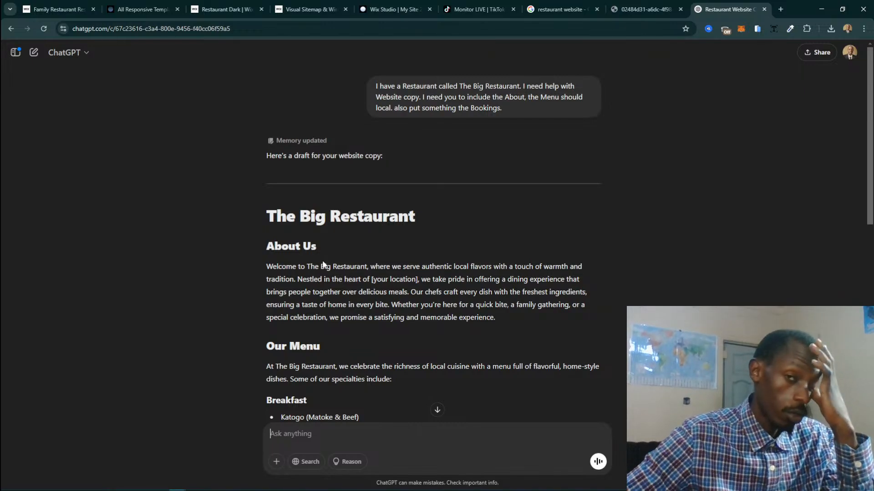
Review the drafted website copy and send the follow-up request "Add more details on Menus section.".
{"action": "scroll", "coordinate": [436, 287], "scroll_direction": "down", "scroll_amount": 6}
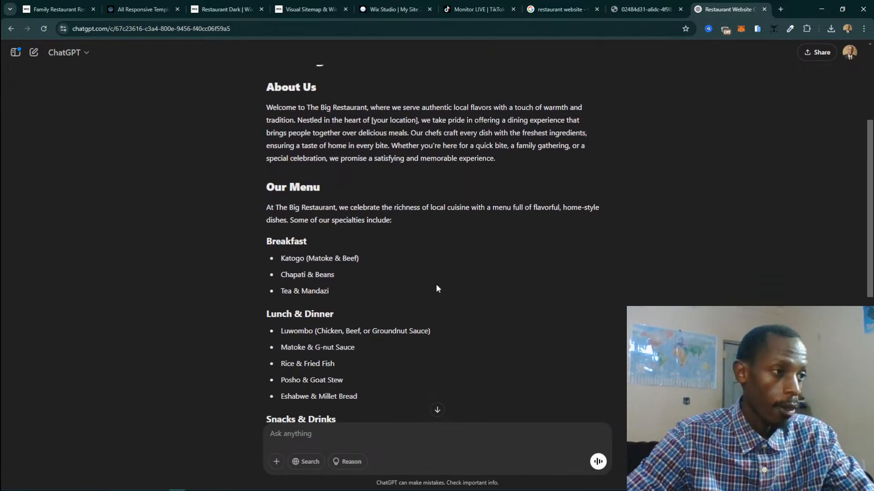
{"action": "scroll", "coordinate": [436, 286], "scroll_direction": "down", "scroll_amount": 3}
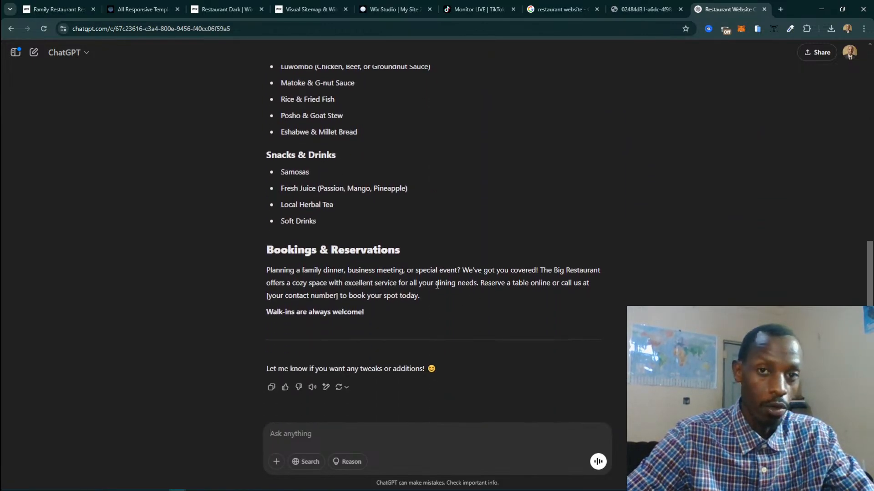
{"action": "scroll", "coordinate": [436, 286], "scroll_direction": "up", "scroll_amount": 4}
{"action": "scroll", "coordinate": [436, 286], "scroll_direction": "down", "scroll_amount": 2}
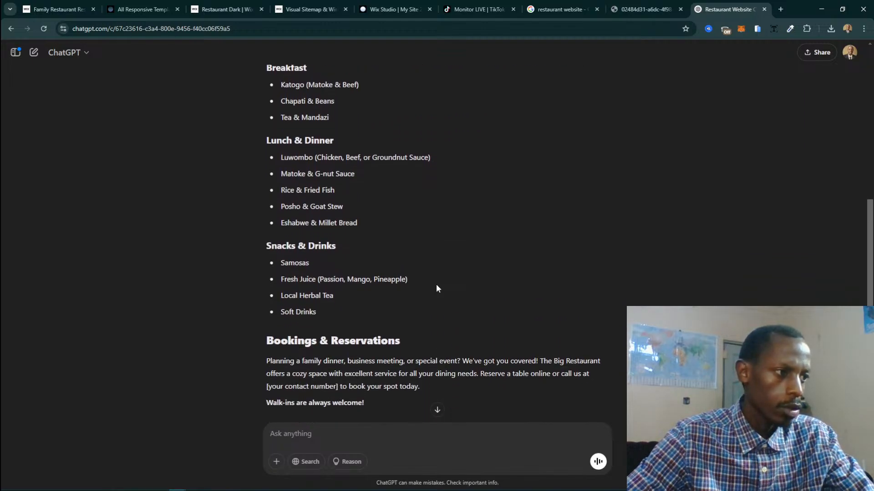
{"action": "scroll", "coordinate": [331, 270], "scroll_direction": "up", "scroll_amount": 4}
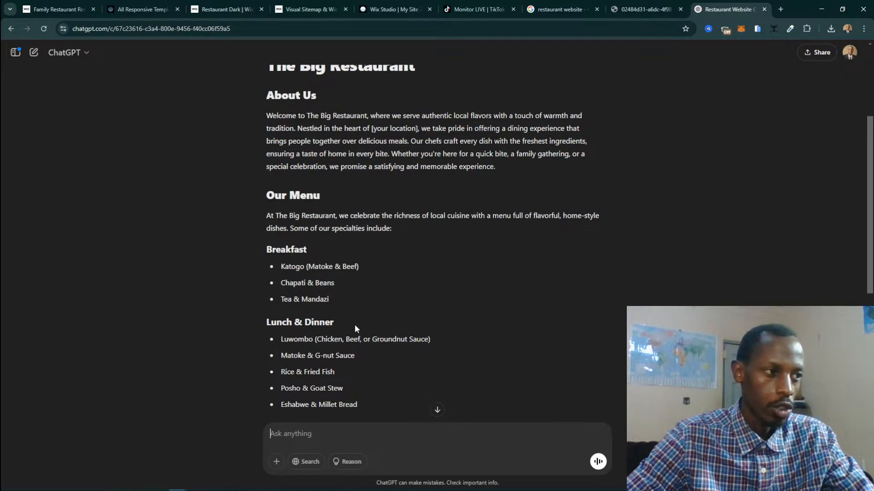
{"action": "scroll", "coordinate": [354, 324], "scroll_direction": "down", "scroll_amount": 3}
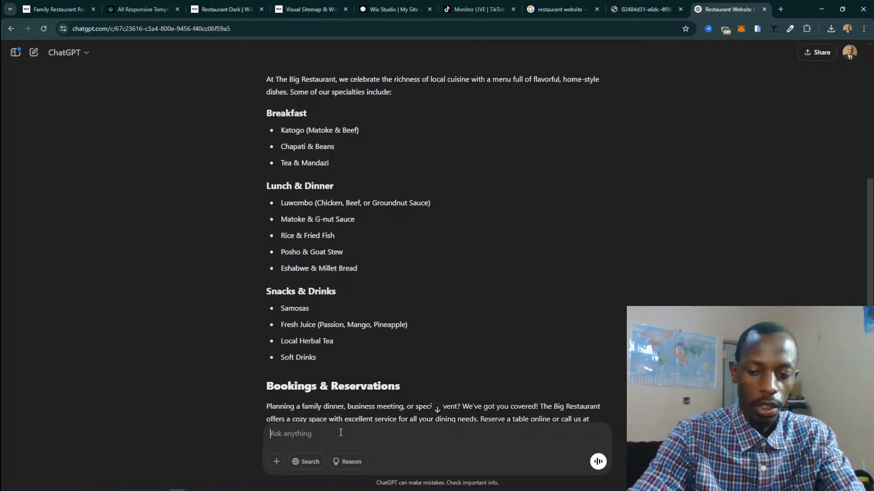
{"action": "type", "text": "Add more "}
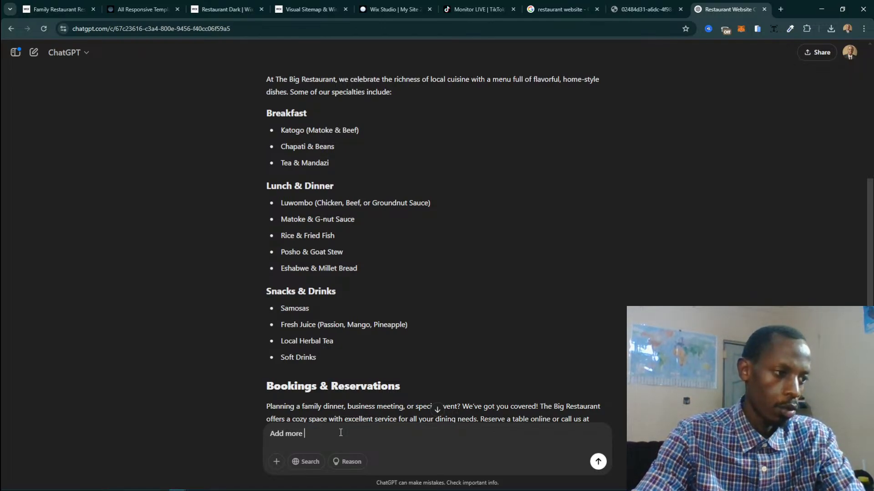
{"action": "type", "text": "details on"}
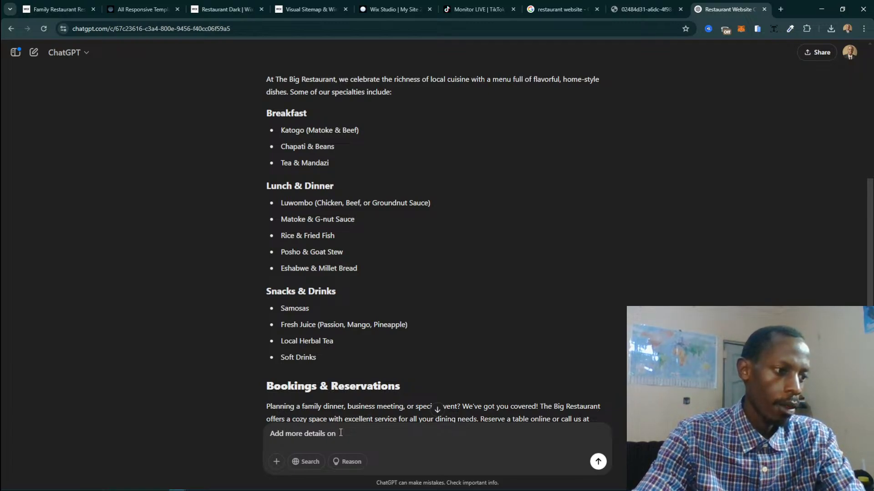
{"action": "type", "text": " Menus section."}
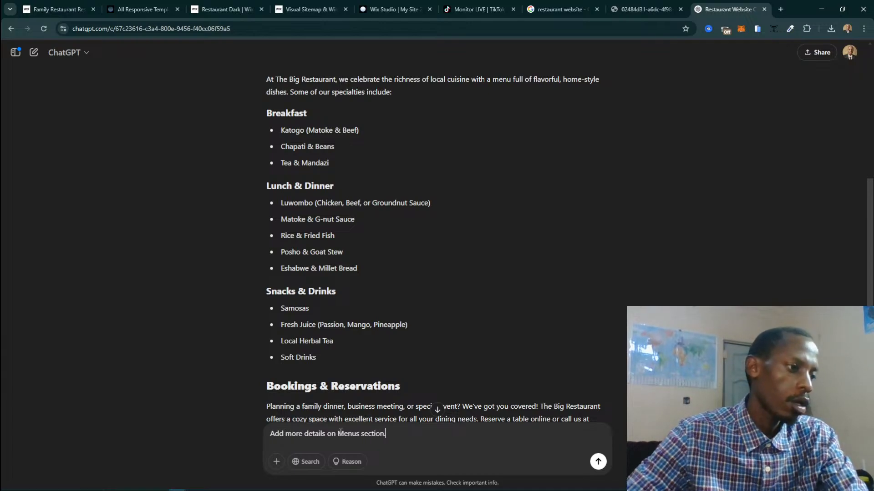
{"action": "scroll", "coordinate": [327, 355], "scroll_direction": "up", "scroll_amount": 3}
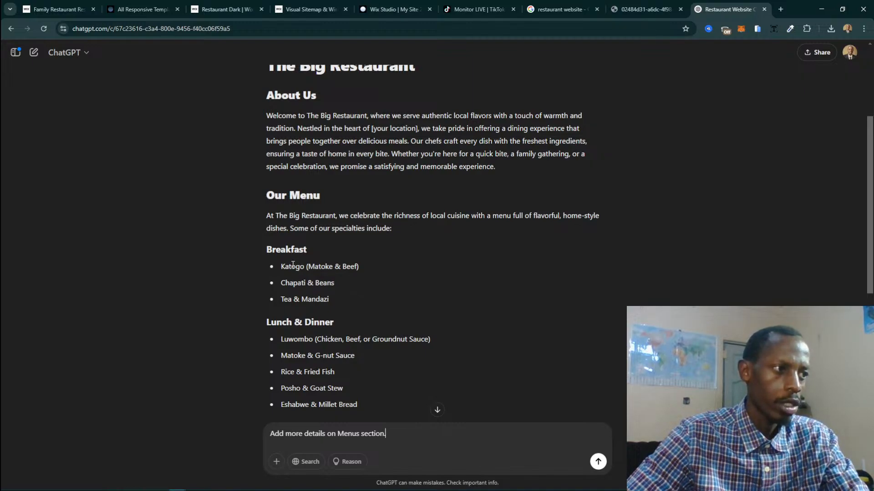
{"action": "scroll", "coordinate": [291, 268], "scroll_direction": "down", "scroll_amount": 4}
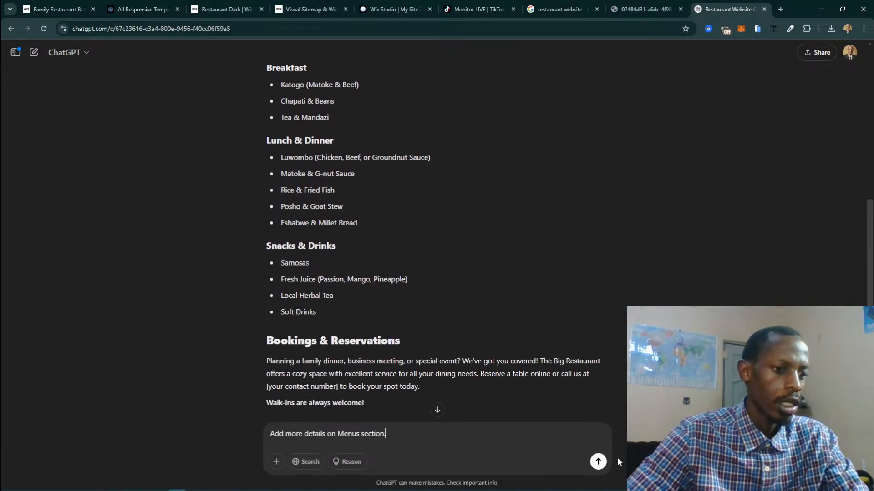
{"action": "left_click", "coordinate": [598, 462]}
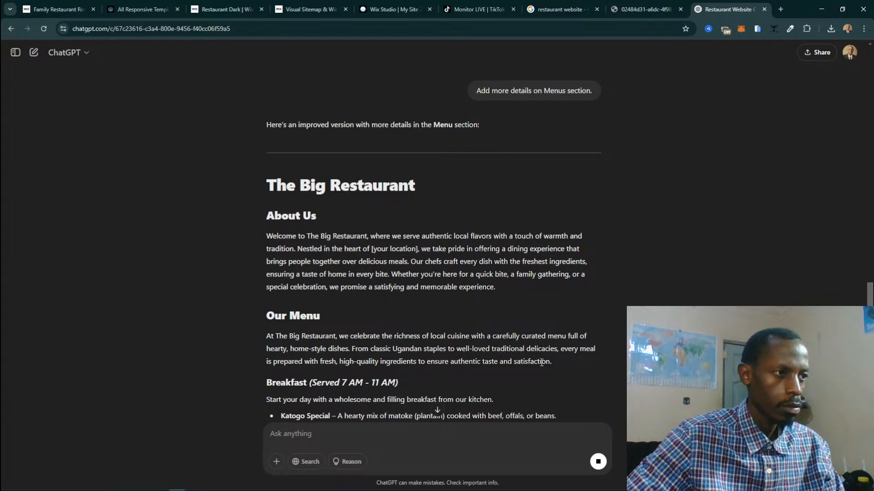
Copy the dish name "Katogo Special" from the expanded Breakfast list and switch back to the Add new menu dialog in Wix Studio.
{"action": "scroll", "coordinate": [541, 362], "scroll_direction": "down", "scroll_amount": 3}
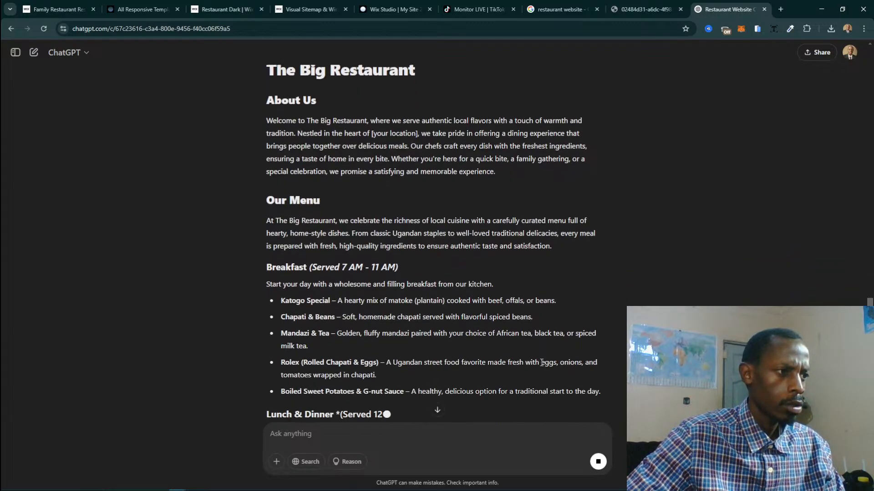
{"action": "scroll", "coordinate": [541, 363], "scroll_direction": "down", "scroll_amount": 1}
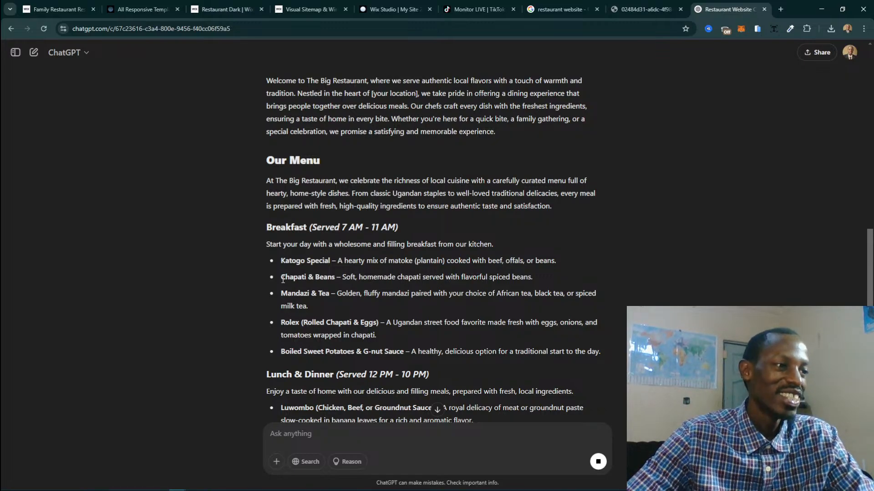
{"action": "left_click_drag", "start_coordinate": [281, 261], "coordinate": [331, 261]}
{"action": "key", "text": "ctrl+c"}
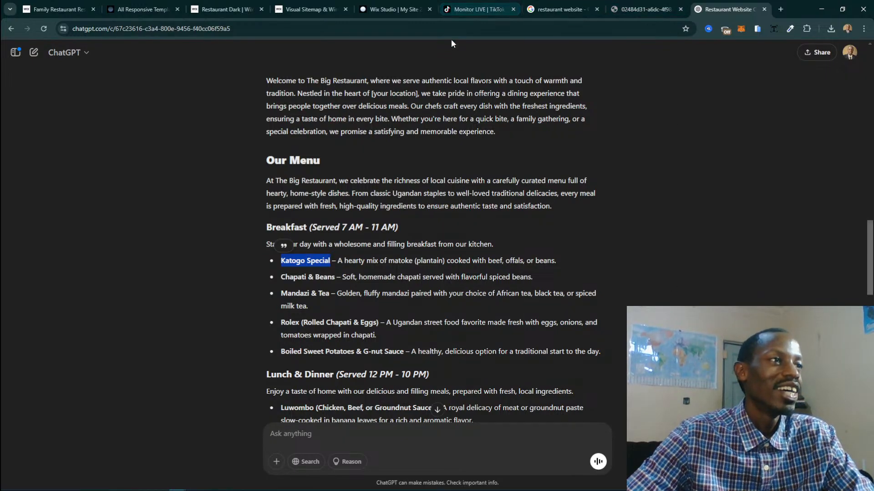
{"action": "left_click", "coordinate": [404, 6]}
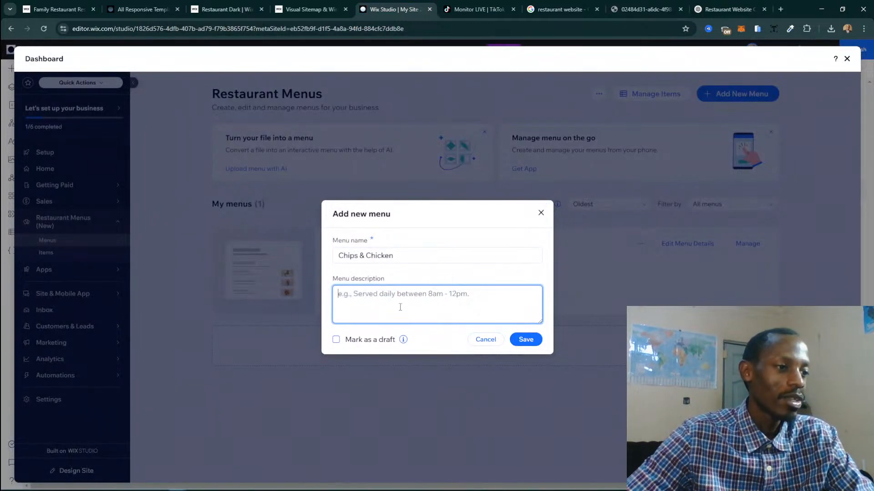
Replace the new menu's name with "Katogo Special" and copy that dish's description from the ChatGPT Breakfast list.
{"action": "triple_click", "coordinate": [415, 255]}
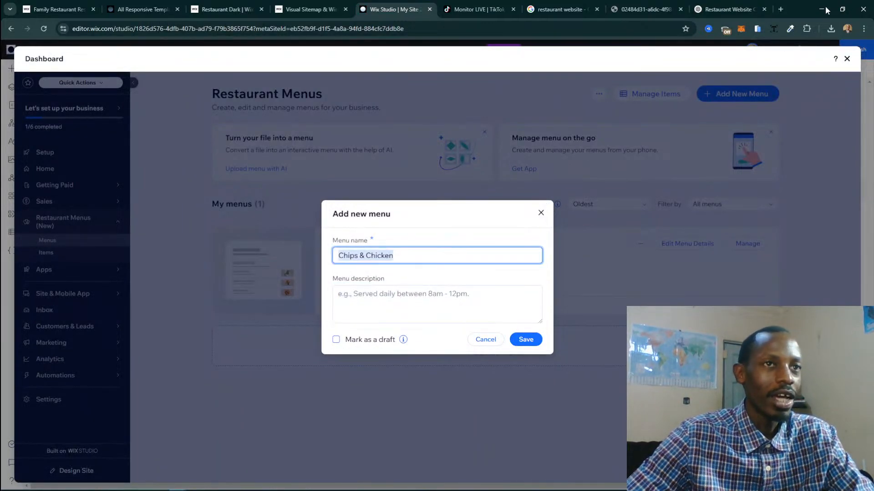
{"action": "key", "text": "ctrl+v"}
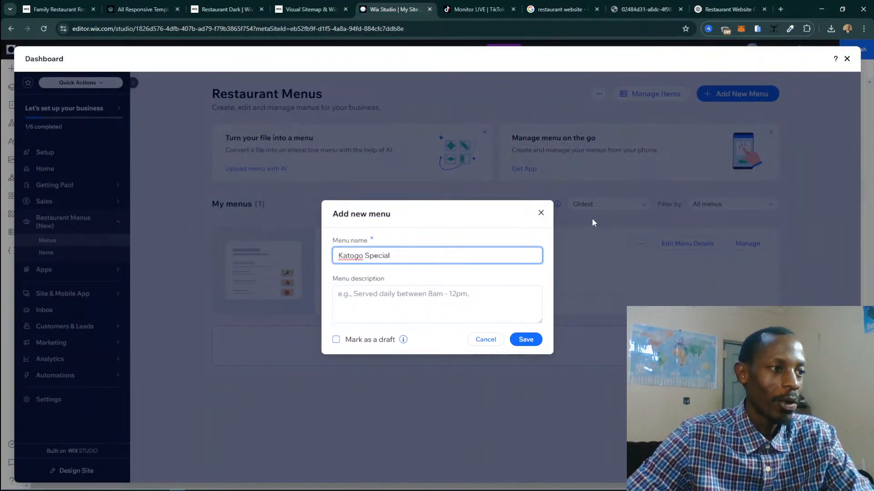
{"action": "left_click", "coordinate": [724, 9]}
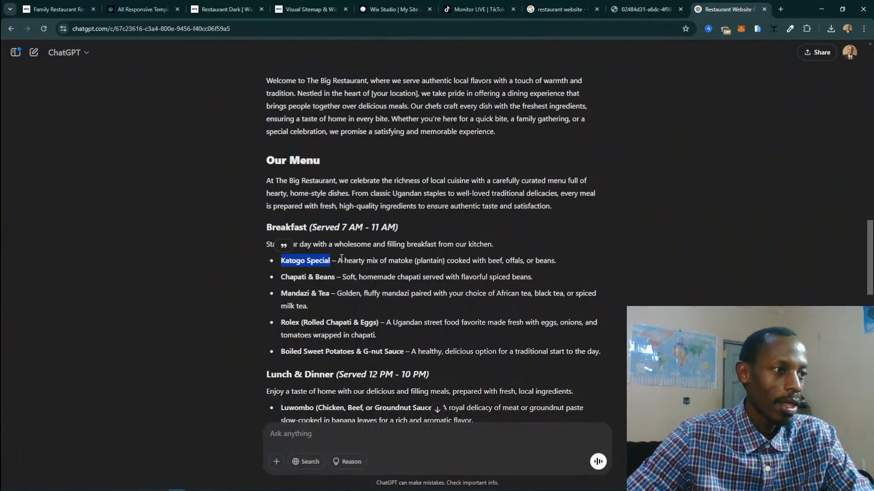
{"action": "left_click_drag", "start_coordinate": [341, 258], "coordinate": [589, 258]}
{"action": "key", "text": "ctrl+c"}
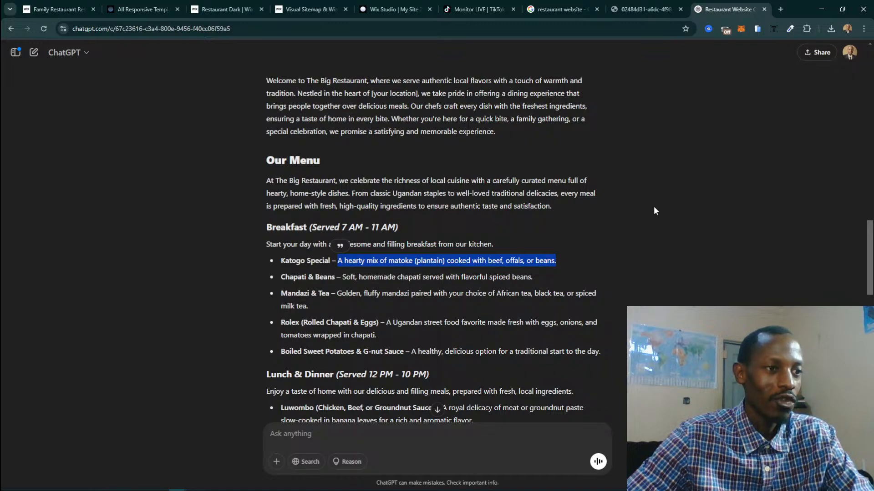
Paste "A hearty mix of matoke (plantain) cooked with beef, offals, or beans." as the menu description in Wix Studio and save the menu.
{"action": "left_click", "coordinate": [396, 9]}
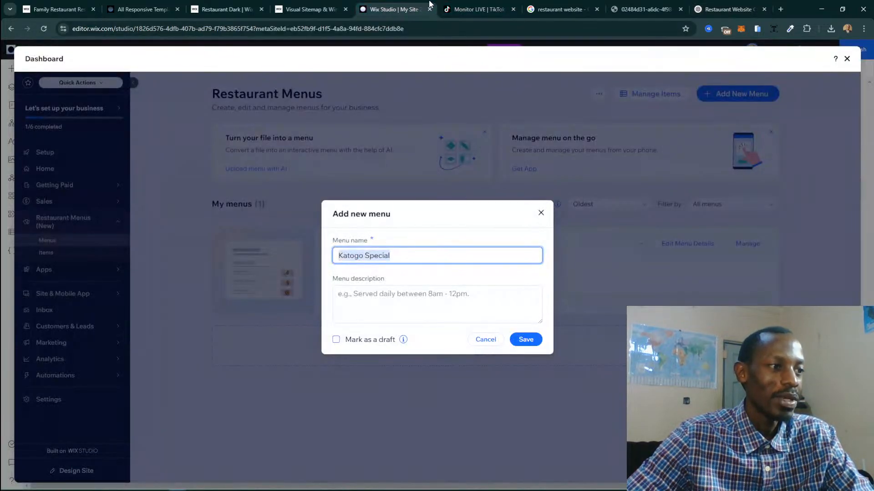
{"action": "left_click", "coordinate": [411, 299]}
{"action": "key", "text": "ctrl+v"}
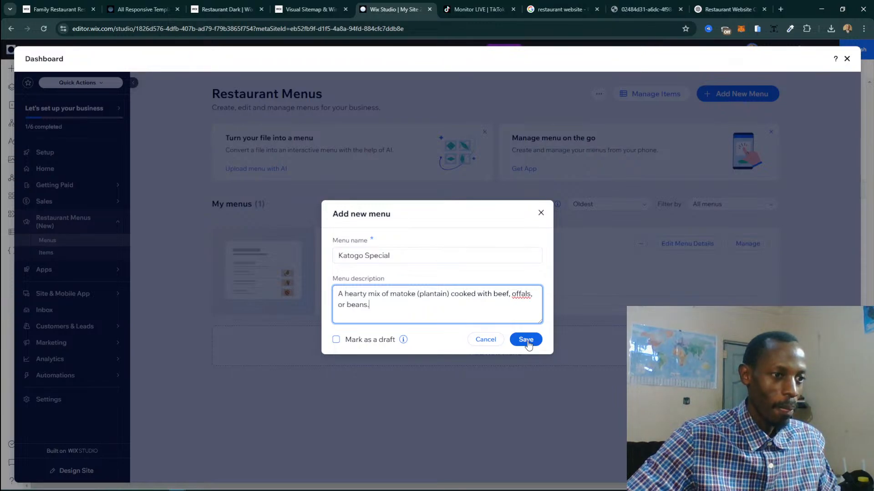
{"action": "mouse_move", "coordinate": [404, 340]}
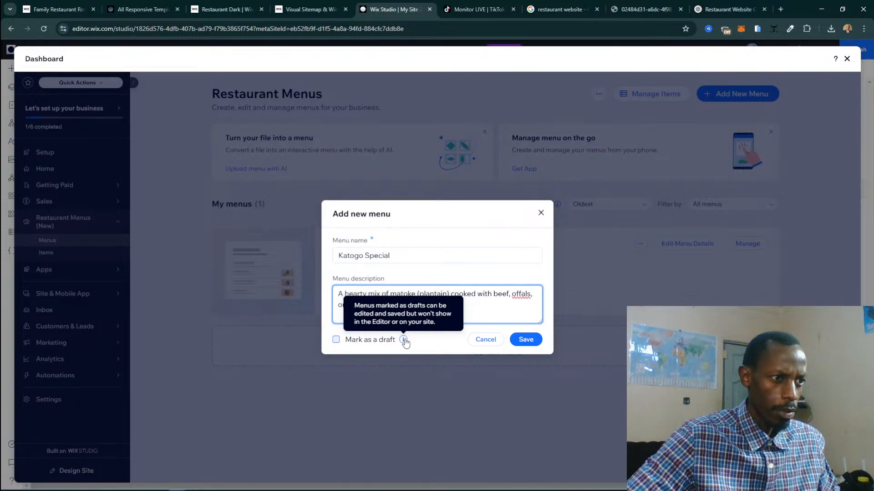
{"action": "left_click", "coordinate": [523, 340]}
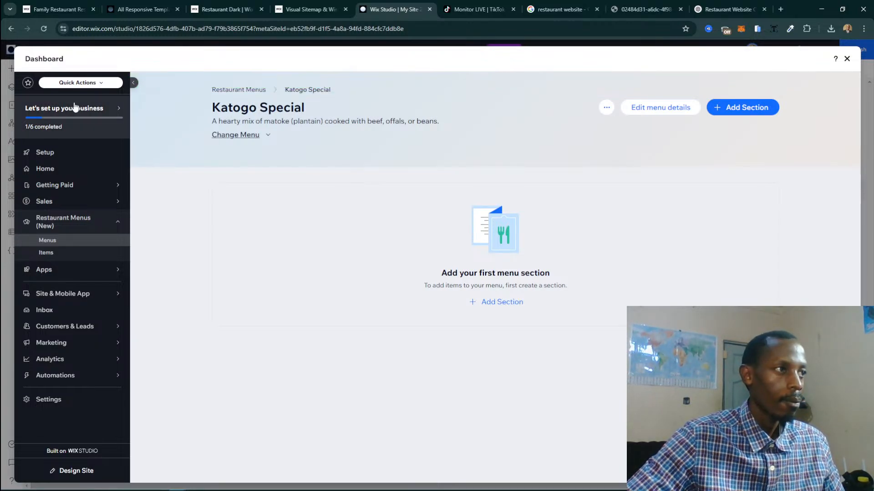
Return to the Restaurant Menus list and check how ChatGPT's first draft groups its dishes under Our Menu.
{"action": "left_click", "coordinate": [245, 89]}
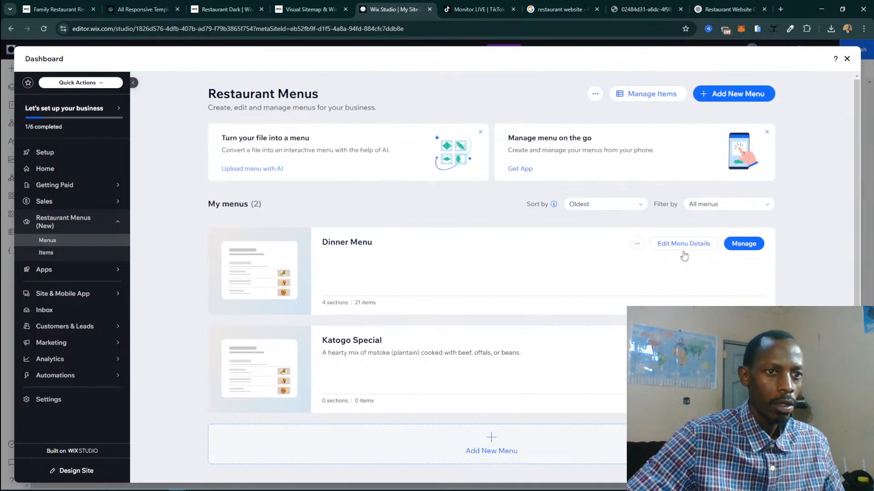
{"action": "left_click", "coordinate": [637, 244]}
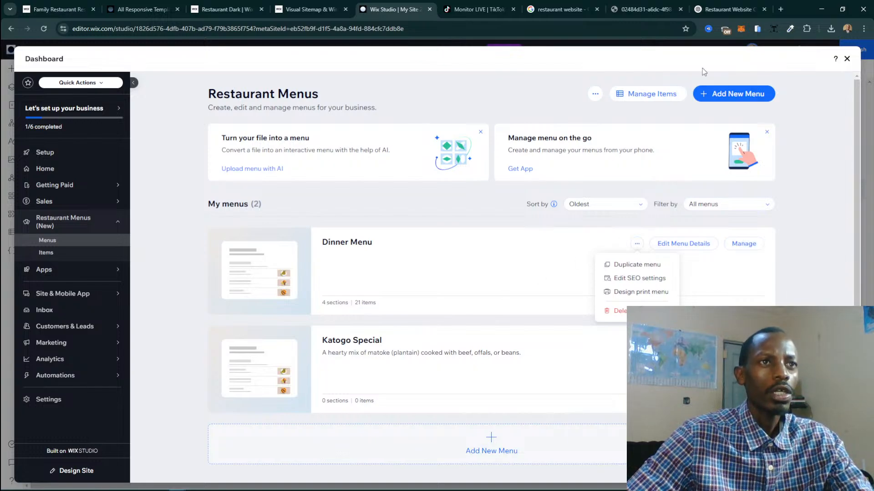
{"action": "left_click", "coordinate": [727, 10]}
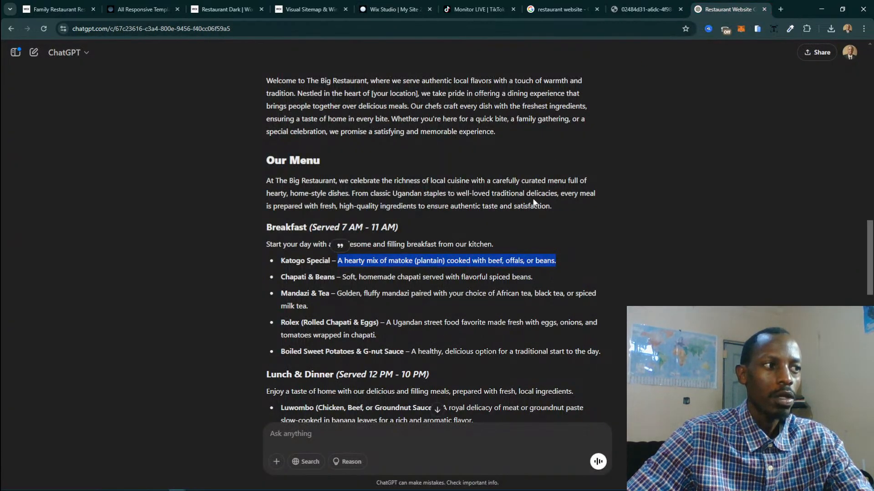
{"action": "scroll", "coordinate": [534, 202], "scroll_direction": "up", "scroll_amount": 4}
{"action": "scroll", "coordinate": [528, 201], "scroll_direction": "up", "scroll_amount": 9}
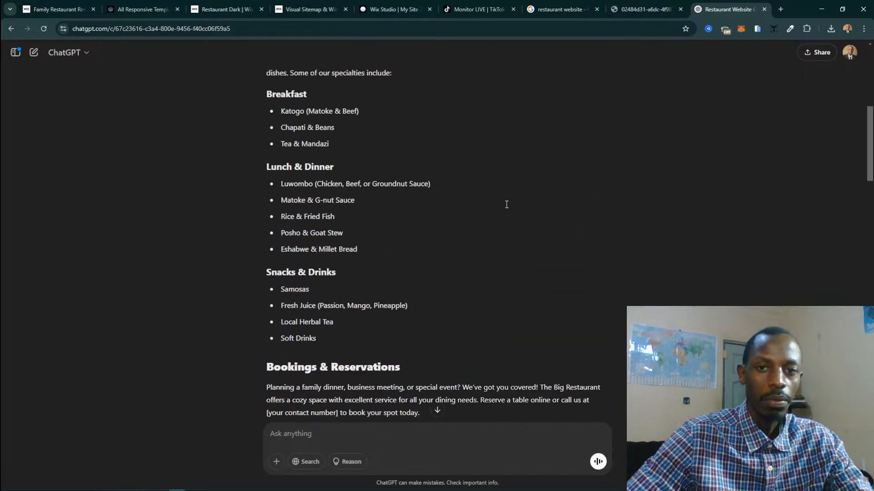
{"action": "scroll", "coordinate": [411, 207], "scroll_direction": "up", "scroll_amount": 3}
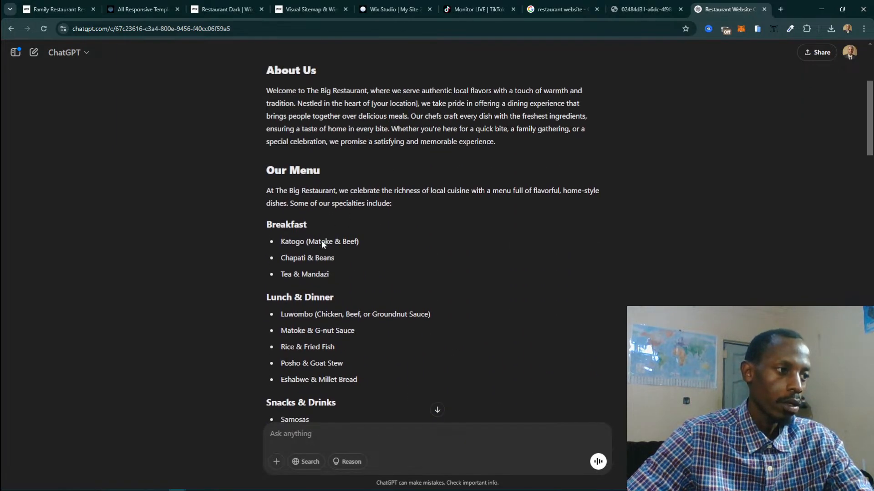
{"action": "scroll", "coordinate": [321, 240], "scroll_direction": "down", "scroll_amount": 2}
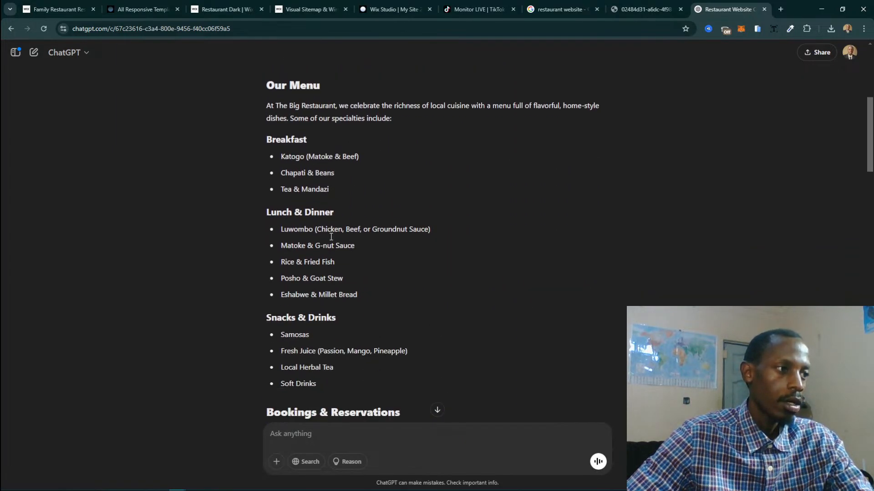
{"action": "double_click", "coordinate": [283, 140]}
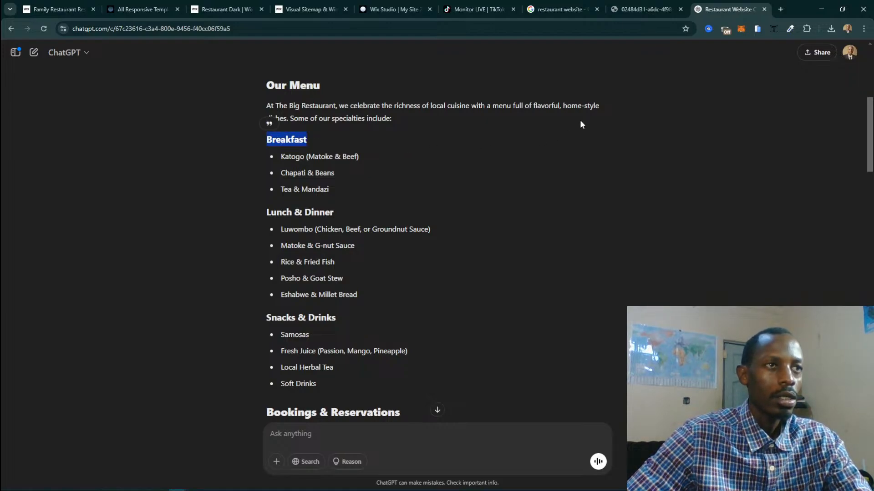
Switch back to Wix Studio, open the Dinner Menu for management and examine its sections and items from Appetizers to Drinks.
{"action": "left_click", "coordinate": [578, 6]}
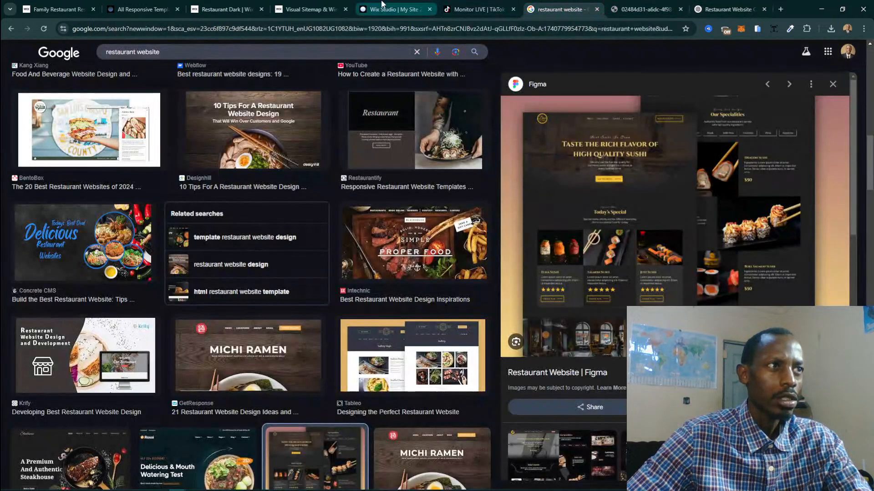
{"action": "left_click", "coordinate": [393, 9]}
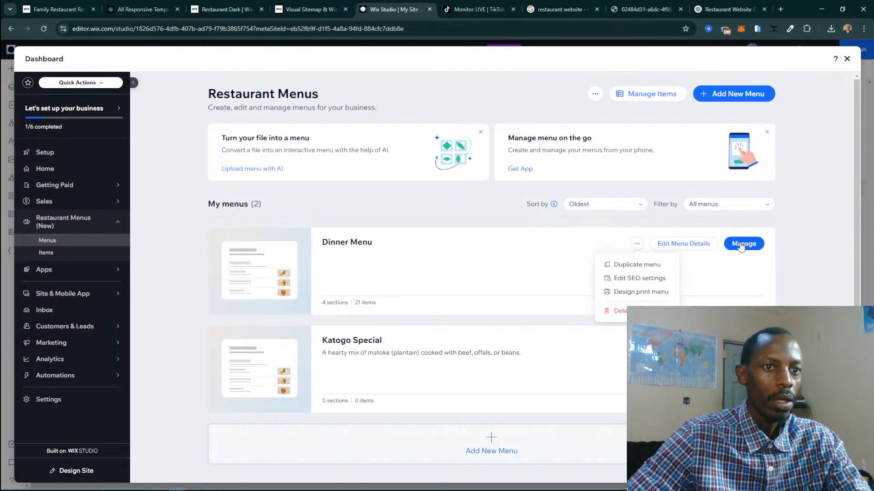
{"action": "left_click", "coordinate": [734, 267]}
{"action": "left_click", "coordinate": [739, 246]}
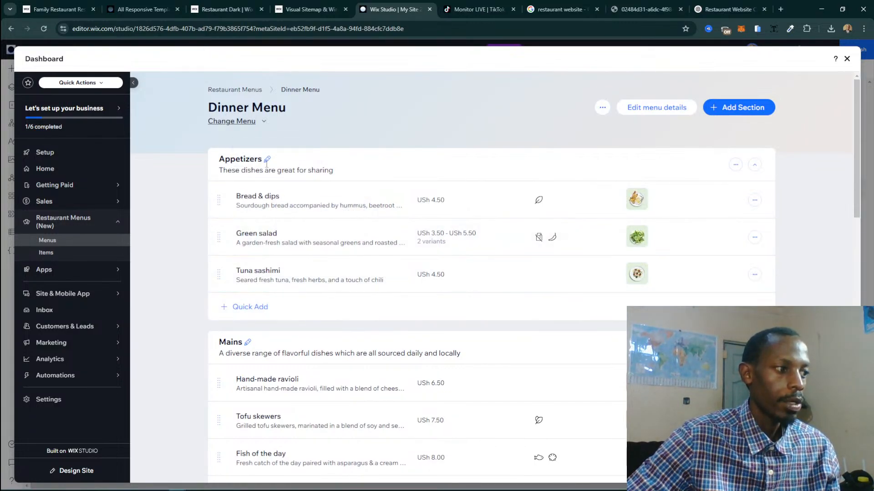
{"action": "scroll", "coordinate": [267, 168], "scroll_direction": "down", "scroll_amount": 8}
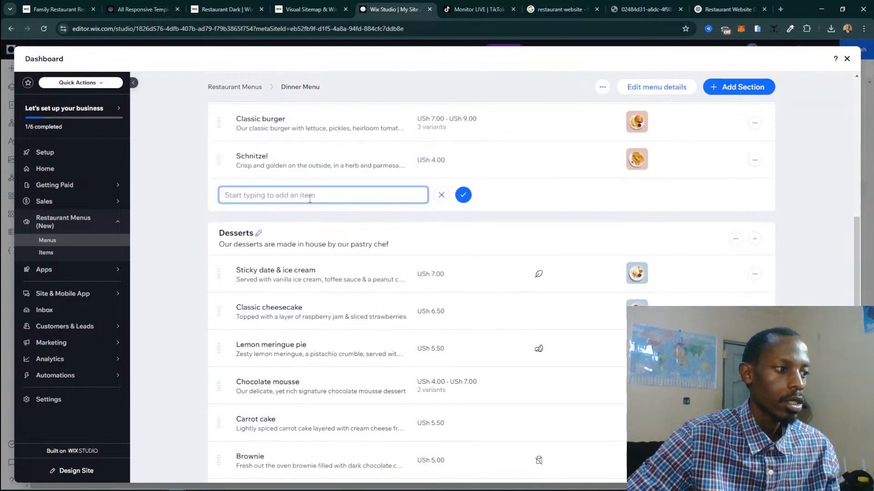
{"action": "scroll", "coordinate": [309, 198], "scroll_direction": "down", "scroll_amount": 7}
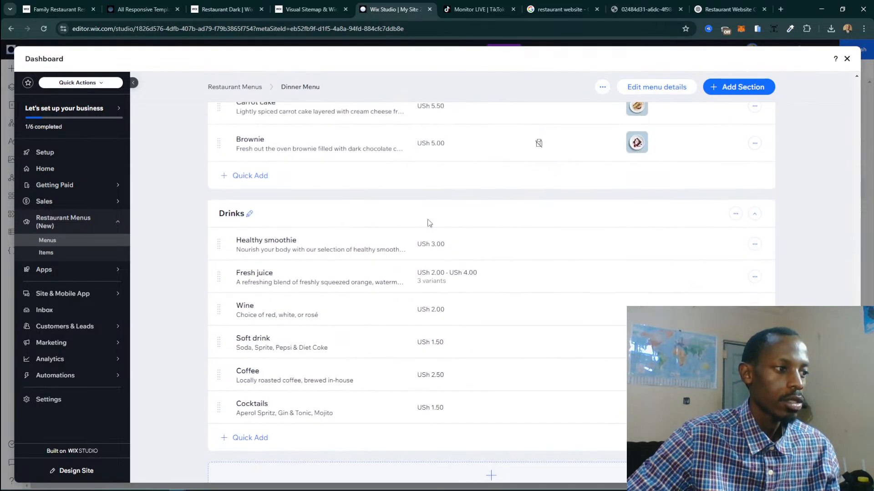
{"action": "scroll", "coordinate": [428, 223], "scroll_direction": "down", "scroll_amount": 1}
{"action": "scroll", "coordinate": [325, 224], "scroll_direction": "up", "scroll_amount": 6}
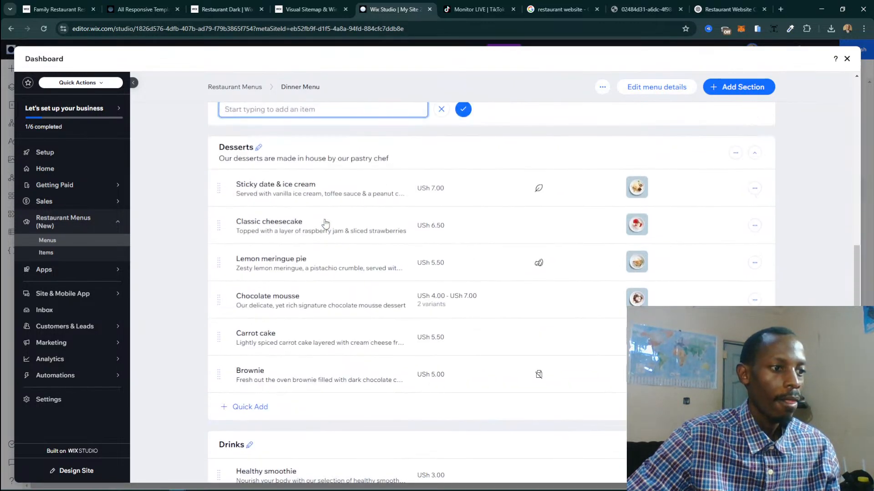
{"action": "scroll", "coordinate": [324, 223], "scroll_direction": "up", "scroll_amount": 5}
{"action": "scroll", "coordinate": [495, 179], "scroll_direction": "up", "scroll_amount": 5}
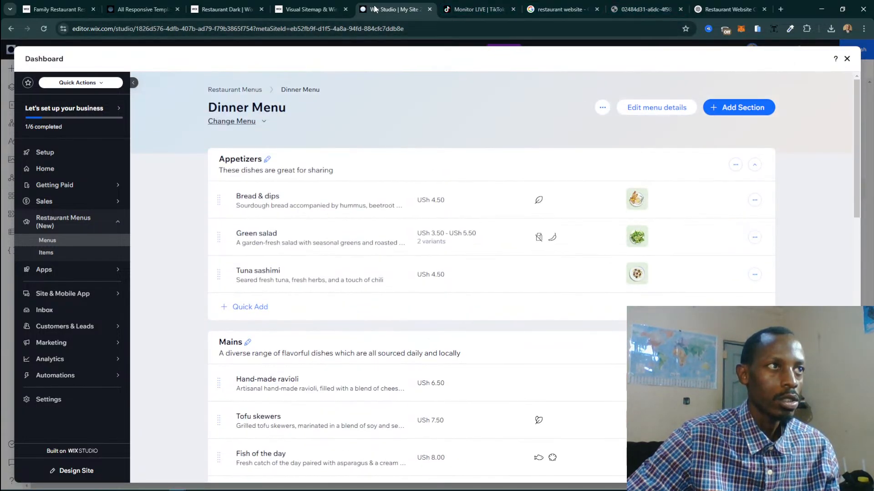
Compare the Breakfast, Lunch & Dinner and Snacks & Drinks categories and their dishes in the ChatGPT draft.
{"action": "left_click", "coordinate": [727, 3]}
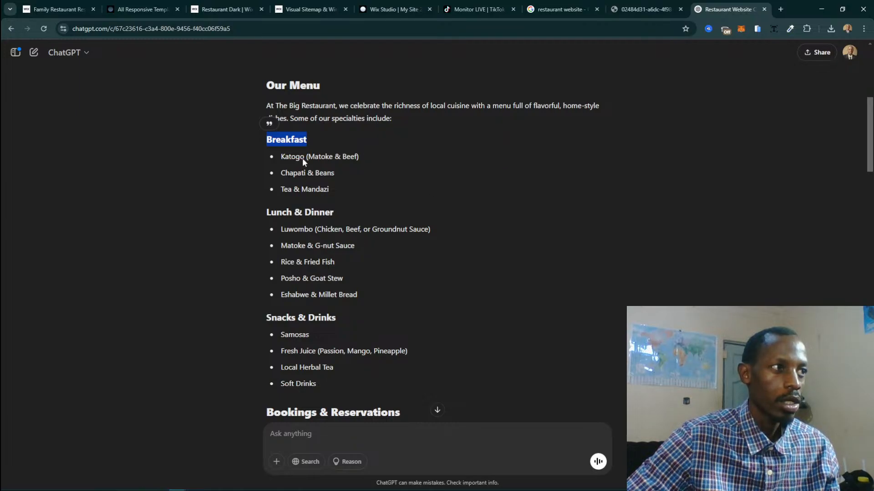
{"action": "left_click", "coordinate": [282, 137]}
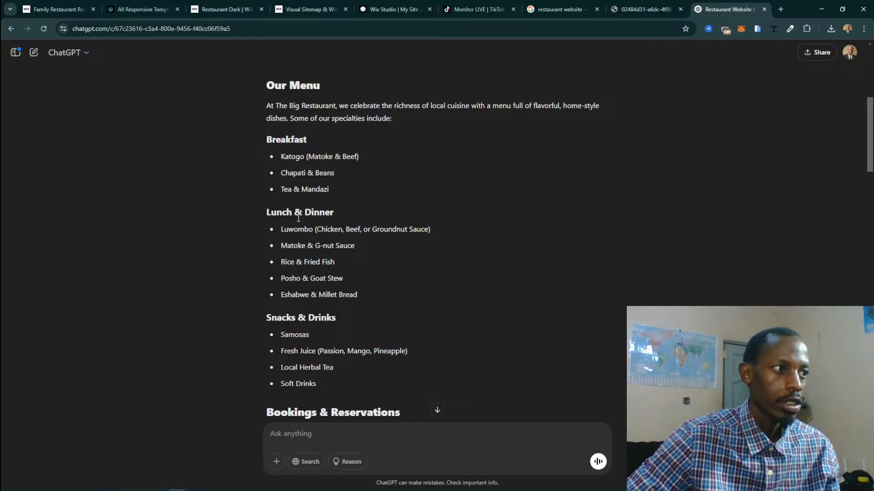
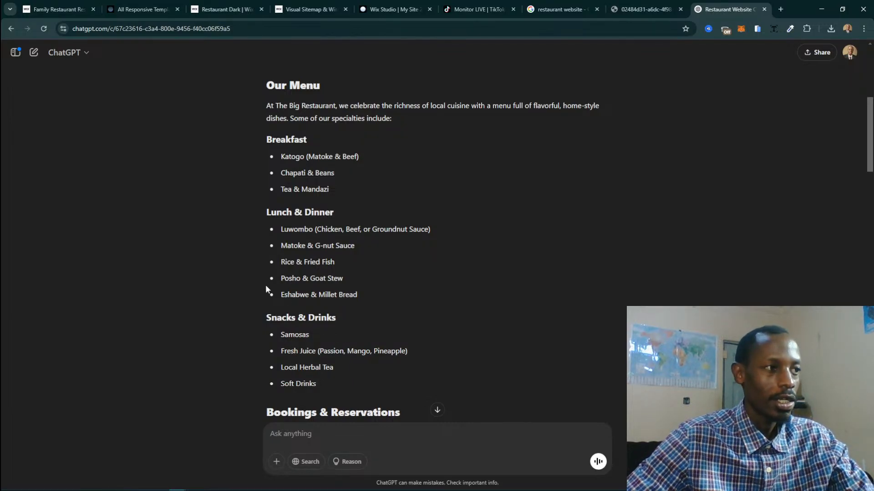
{"action": "left_click_drag", "start_coordinate": [271, 210], "coordinate": [345, 216]}
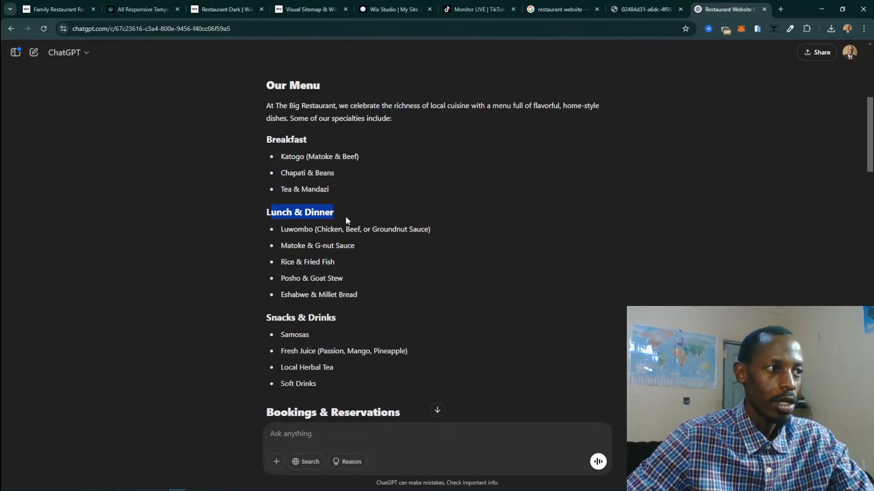
{"action": "left_click_drag", "start_coordinate": [272, 318], "coordinate": [336, 319]}
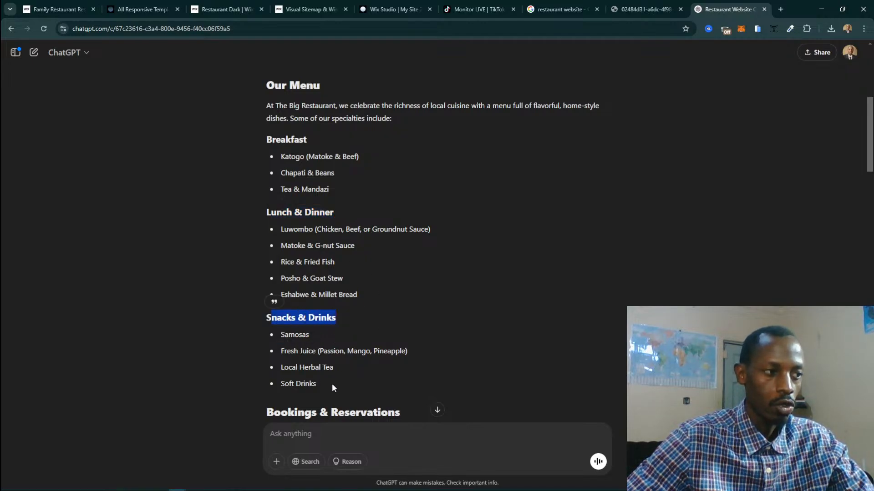
{"action": "left_click_drag", "start_coordinate": [332, 384], "coordinate": [290, 340]}
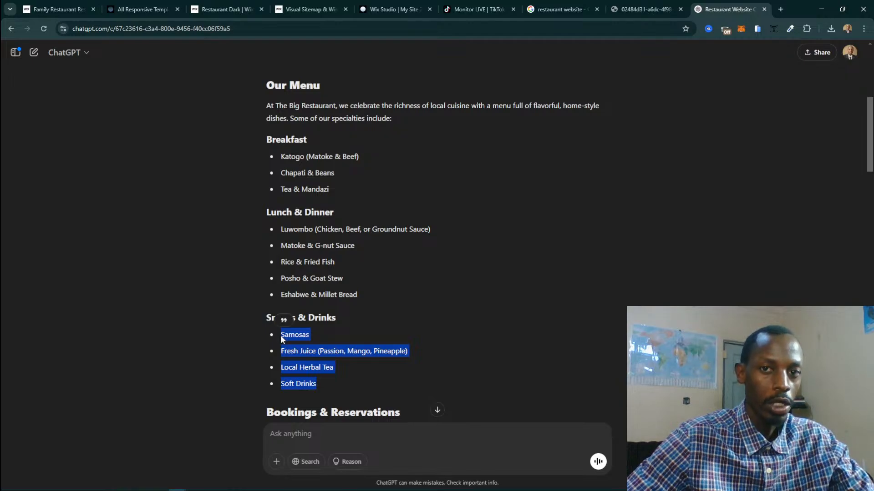
Recheck the Dinner Menu's sample sections in Wix Studio against the drafted categories and return to the Restaurant Menus list.
{"action": "left_click", "coordinate": [394, 9]}
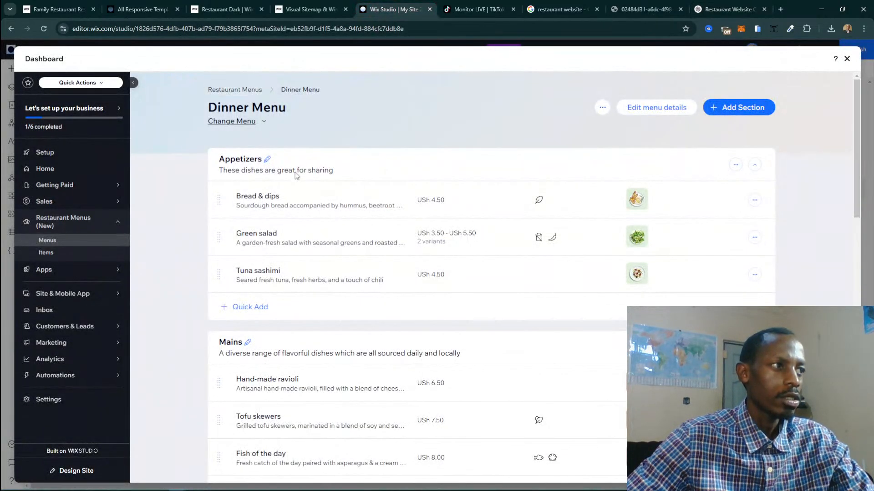
{"action": "scroll", "coordinate": [317, 219], "scroll_direction": "down", "scroll_amount": 5}
{"action": "scroll", "coordinate": [261, 182], "scroll_direction": "up", "scroll_amount": 3}
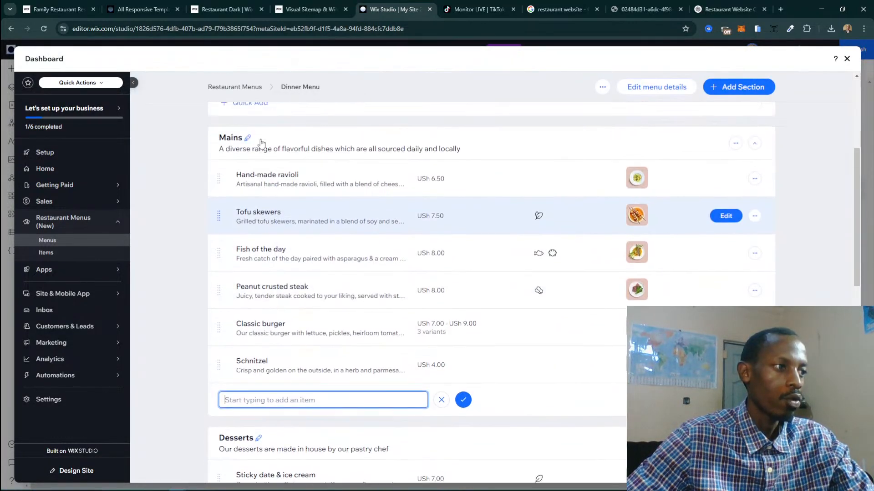
{"action": "scroll", "coordinate": [262, 144], "scroll_direction": "up", "scroll_amount": 2}
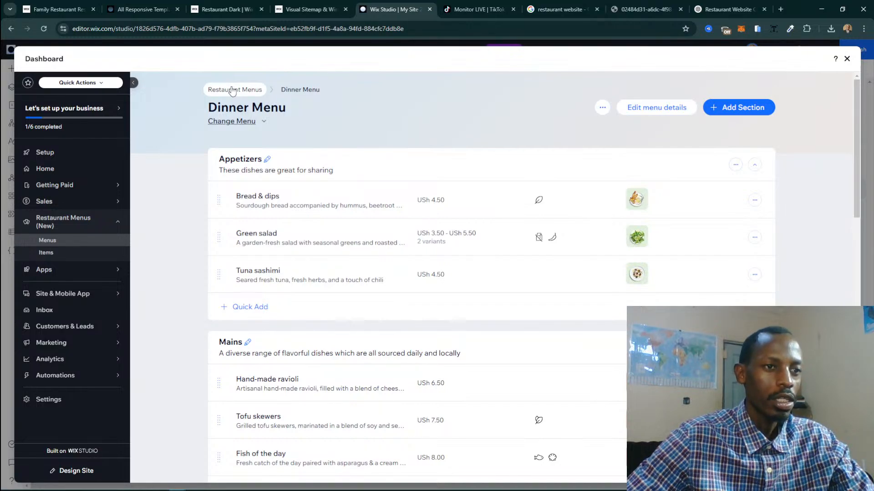
{"action": "scroll", "coordinate": [246, 191], "scroll_direction": "down", "scroll_amount": 6}
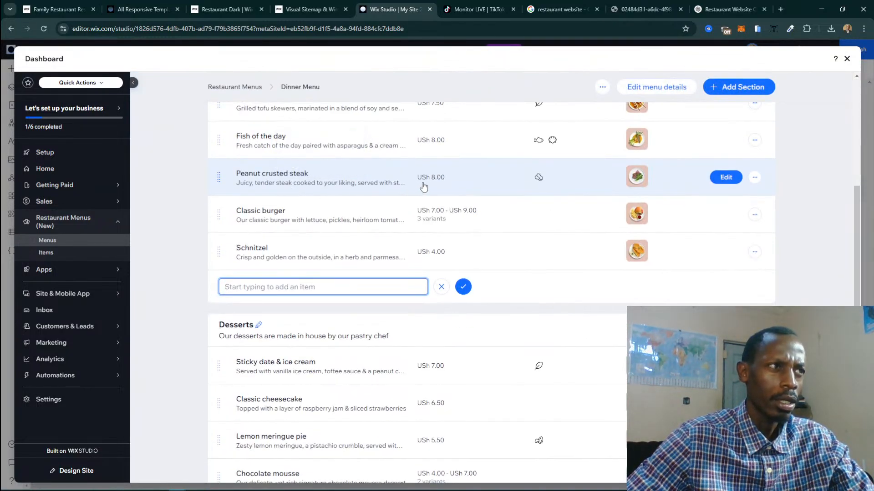
{"action": "scroll", "coordinate": [423, 187], "scroll_direction": "down", "scroll_amount": 5}
{"action": "scroll", "coordinate": [422, 186], "scroll_direction": "down", "scroll_amount": 2}
{"action": "scroll", "coordinate": [422, 186], "scroll_direction": "up", "scroll_amount": 10}
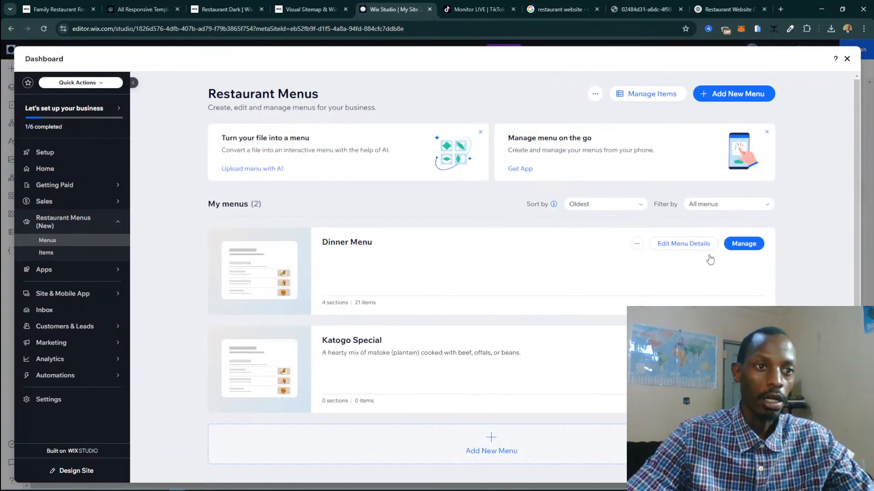
{"action": "left_click", "coordinate": [636, 245]}
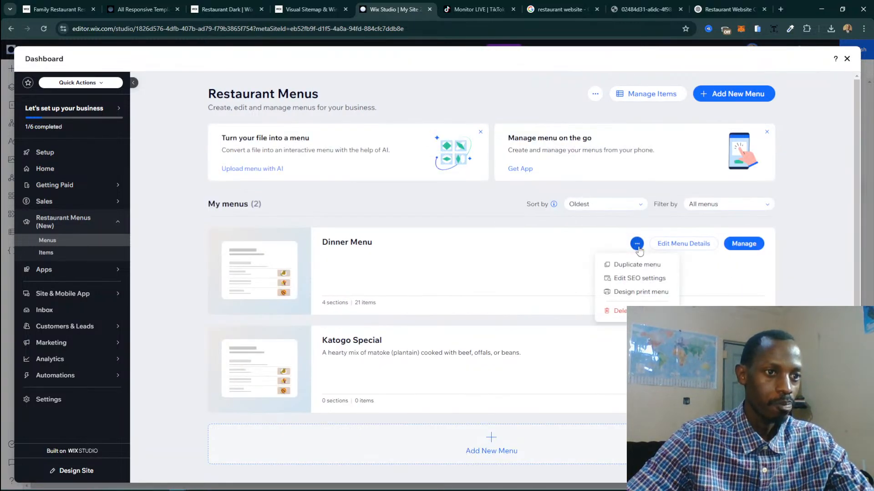
{"action": "left_click", "coordinate": [641, 311]}
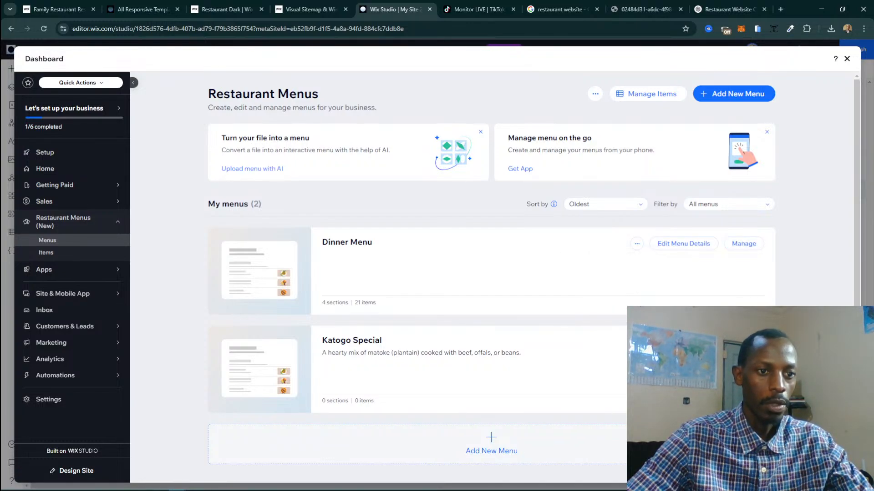
{"action": "left_click", "coordinate": [684, 342]}
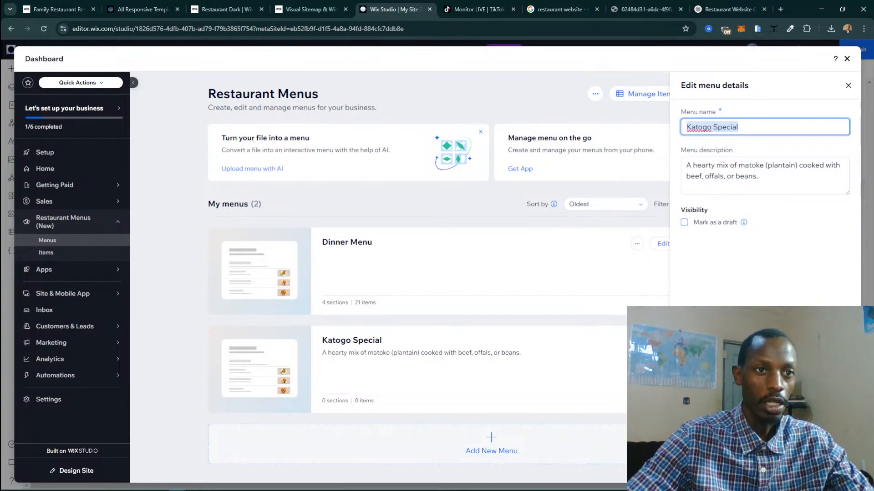
{"action": "left_click", "coordinate": [796, 467]}
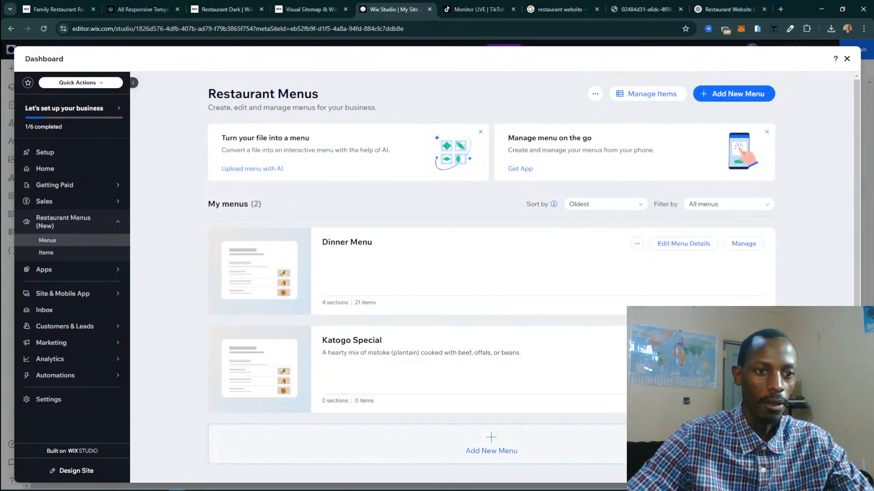
Try to add a section to the Katogo Special menu, consulting the Breakfast heading in the ChatGPT draft.
{"action": "left_click", "coordinate": [618, 333]}
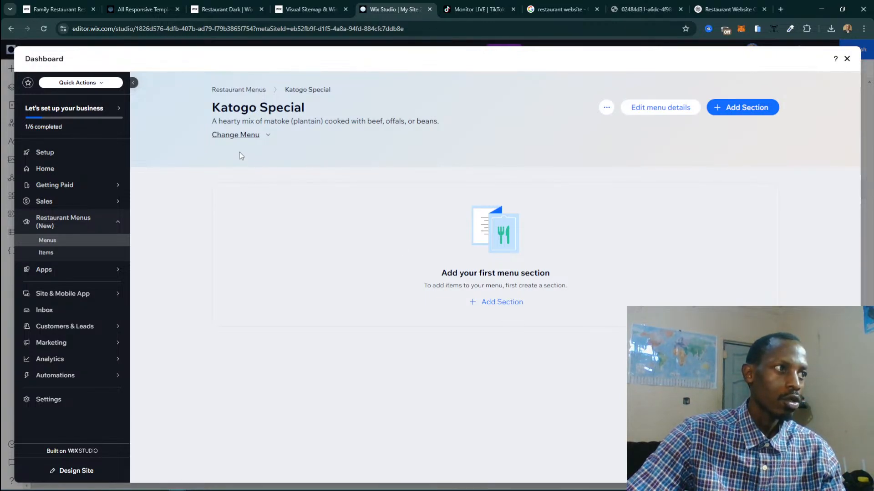
{"action": "left_click", "coordinate": [500, 302]}
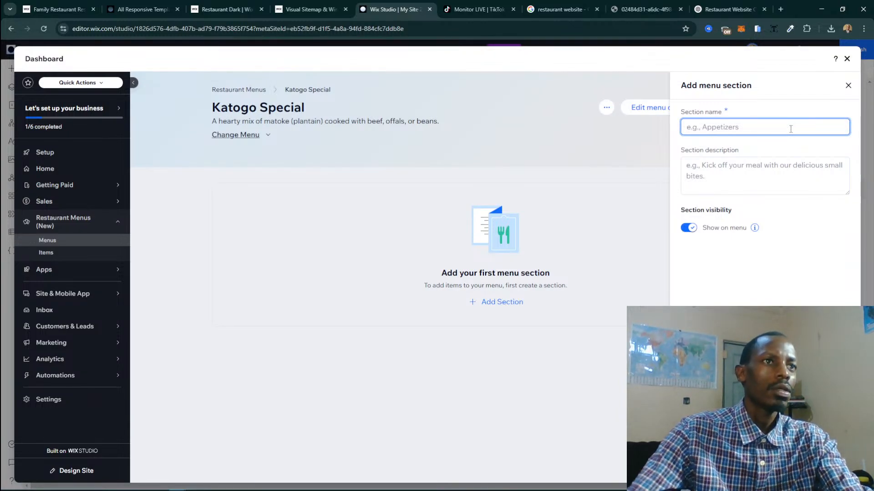
{"action": "left_click", "coordinate": [645, 10]}
{"action": "left_click", "coordinate": [708, 6]}
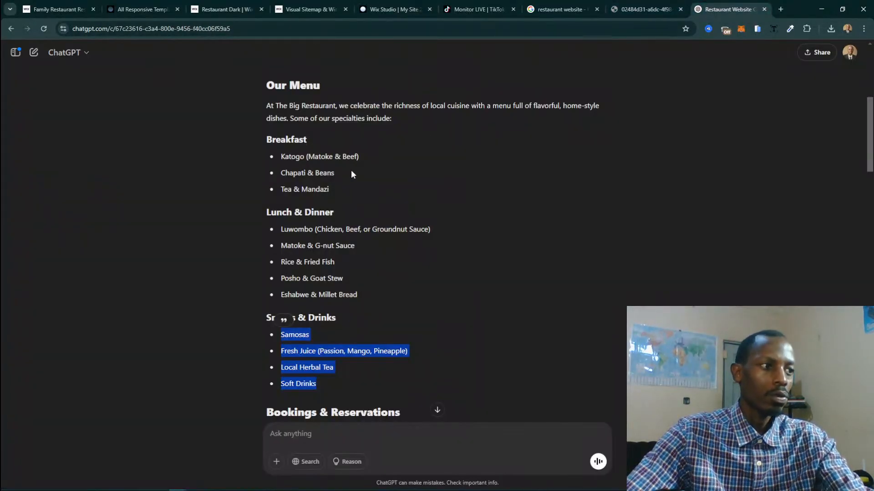
{"action": "left_click_drag", "start_coordinate": [267, 138], "coordinate": [313, 143]}
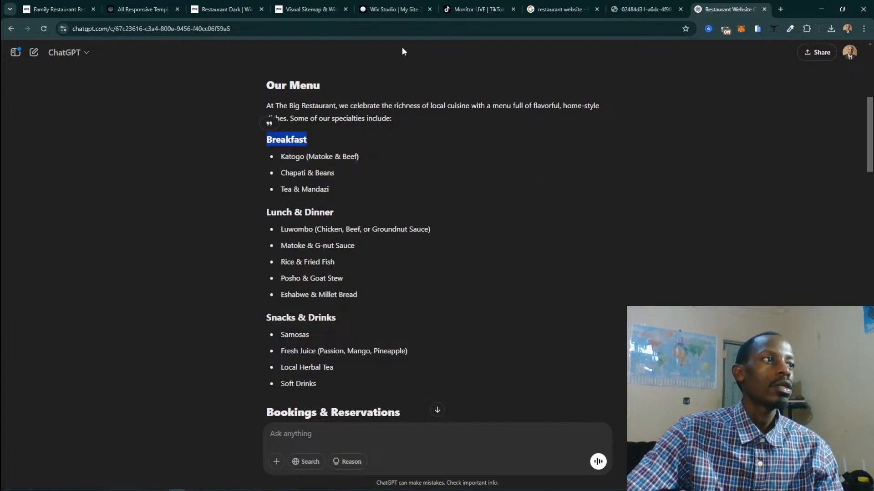
{"action": "left_click", "coordinate": [392, 9]}
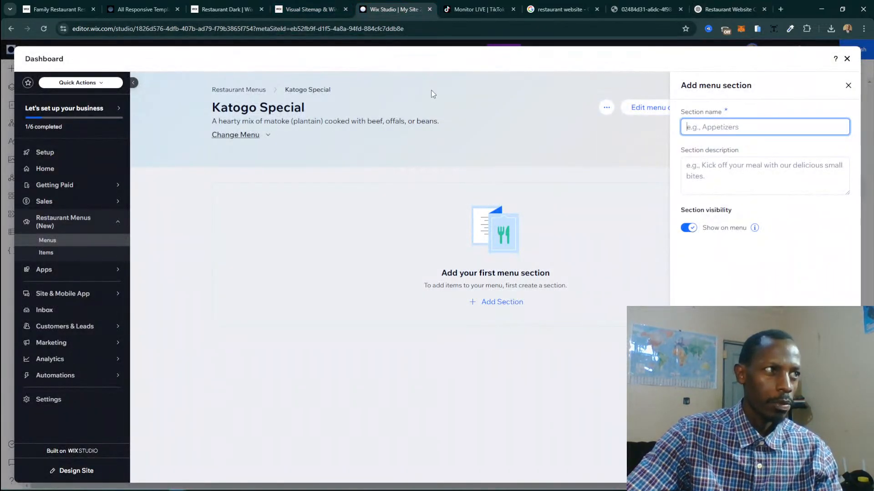
{"action": "left_click", "coordinate": [432, 93]}
{"action": "left_click", "coordinate": [248, 91]}
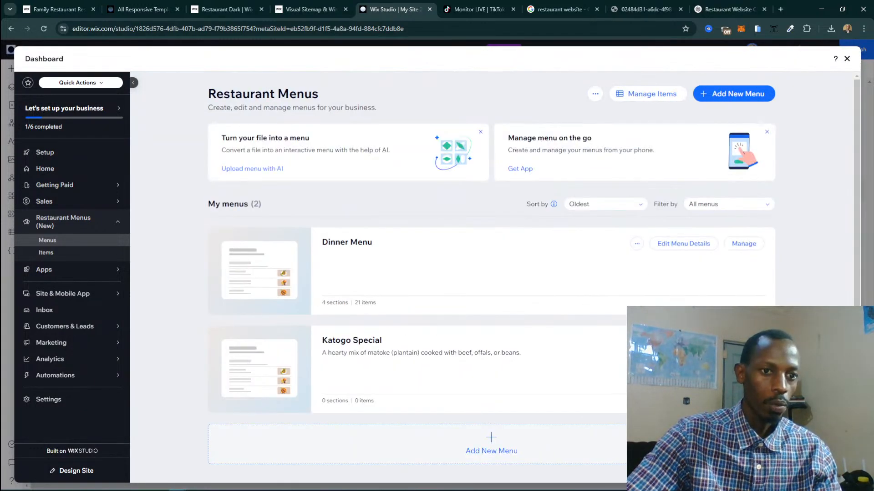
Rename the Katogo Special menu to Breakfast and replace its description with ChatGPT's "Start your day with a wholesome and filling breakfast from our kitchen.".
{"action": "left_click", "coordinate": [683, 342]}
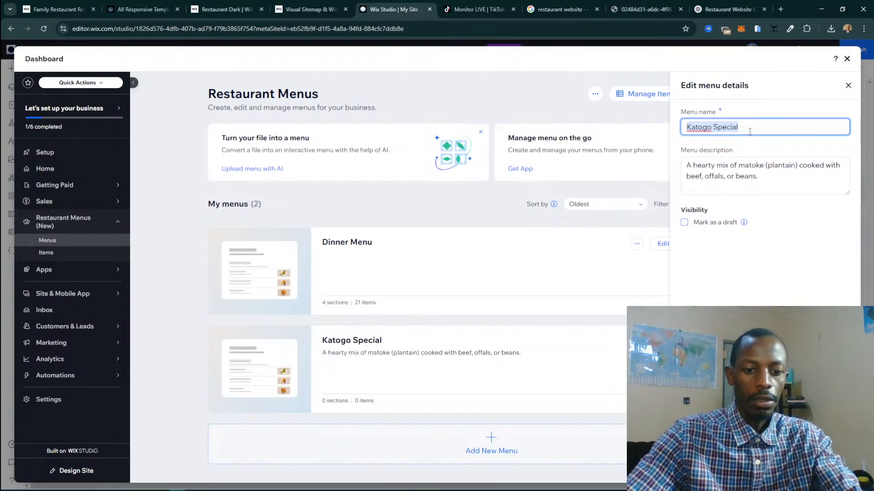
{"action": "type", "text": "Breakfast"}
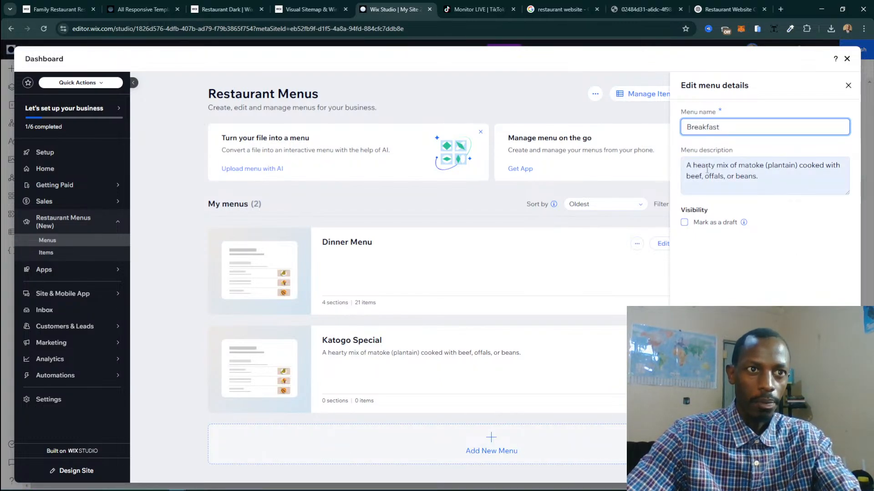
{"action": "left_click", "coordinate": [727, 10]}
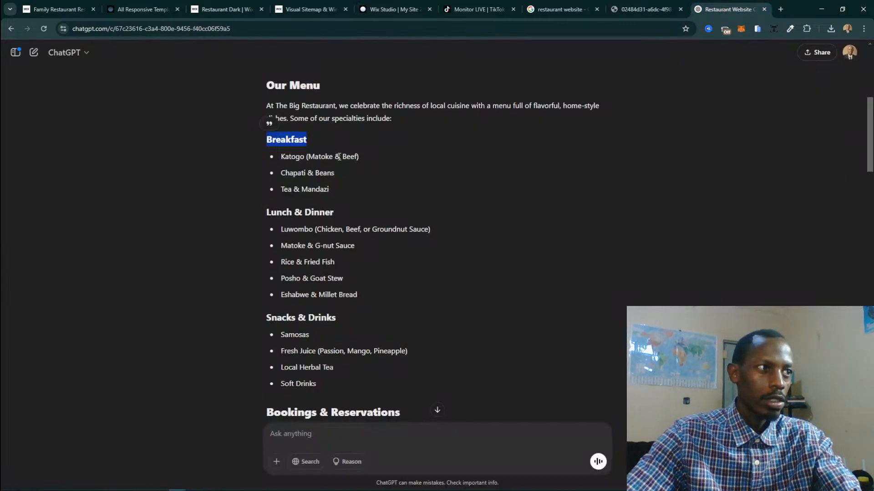
{"action": "scroll", "coordinate": [327, 150], "scroll_direction": "down", "scroll_amount": 15}
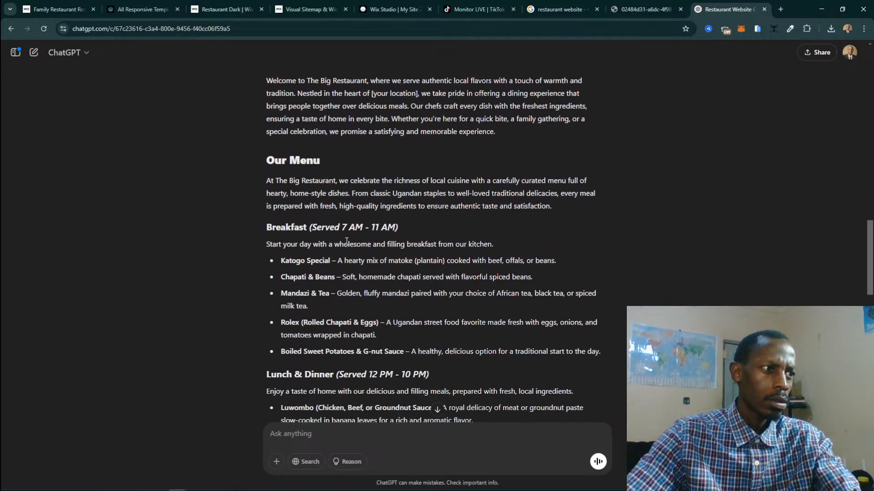
{"action": "triple_click", "coordinate": [347, 244]}
{"action": "key", "text": "ctrl+c"}
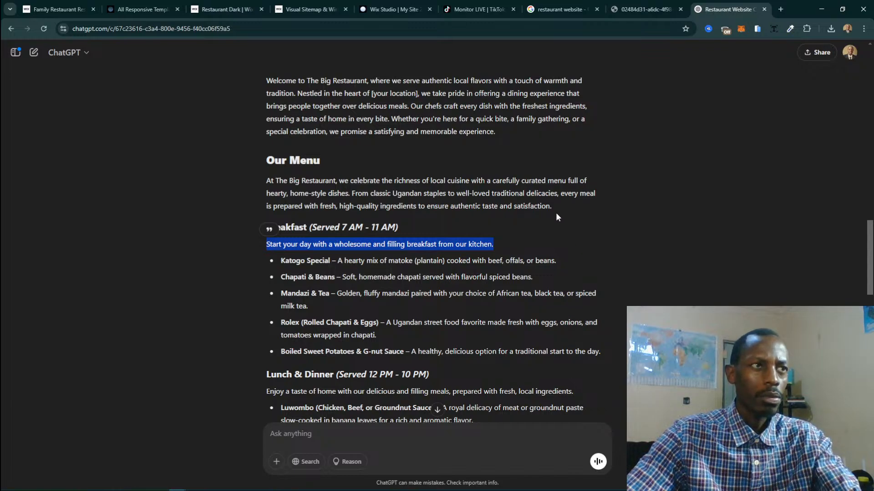
{"action": "left_click", "coordinate": [392, 9]}
{"action": "double_click", "coordinate": [770, 165]}
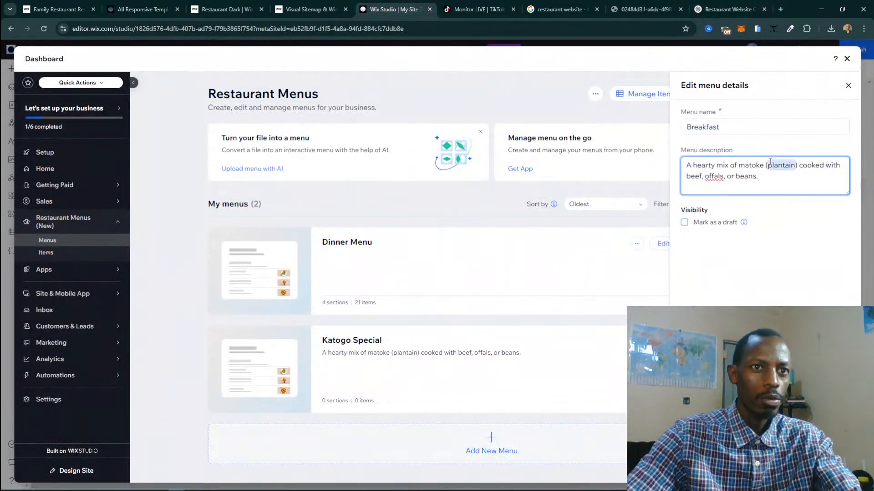
{"action": "key", "text": "ctrl+a"}
{"action": "key", "text": "ctrl+v"}
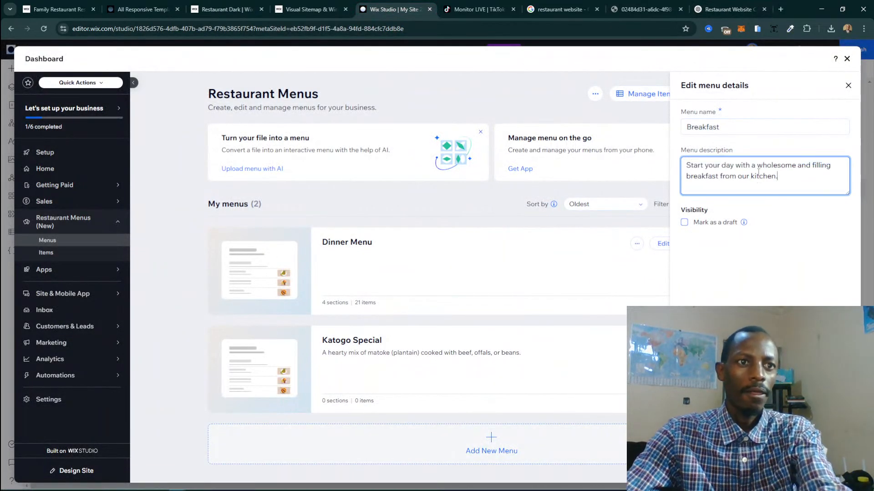
{"action": "left_click", "coordinate": [834, 468]}
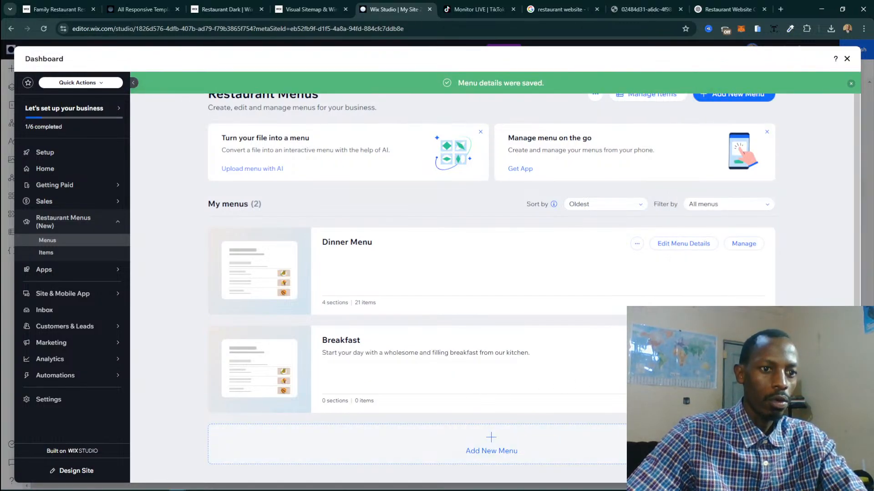
Start a new section in the Breakfast menu and name it Katogo Special, copied from the ChatGPT draft.
{"action": "left_click", "coordinate": [744, 342]}
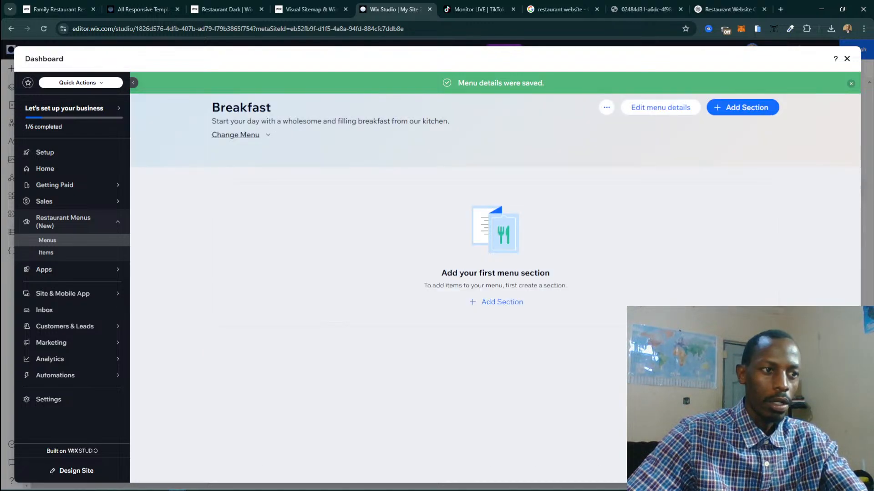
{"action": "left_click", "coordinate": [498, 303]}
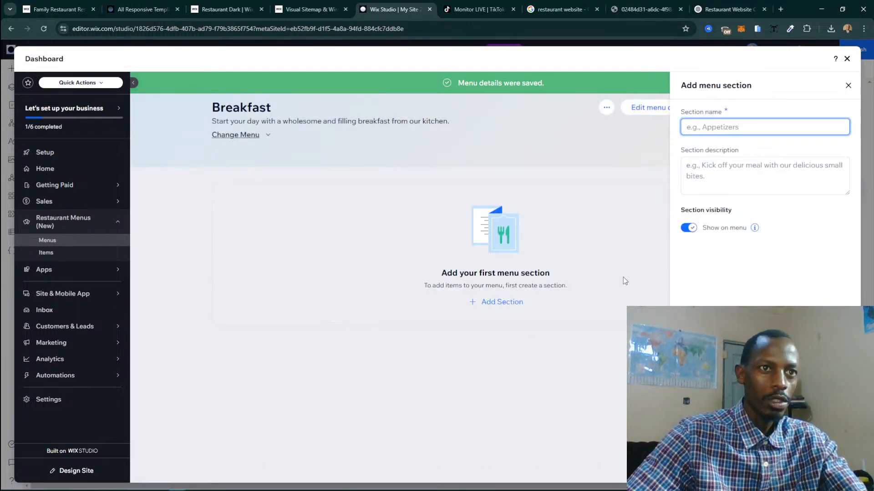
{"action": "left_click", "coordinate": [728, 9]}
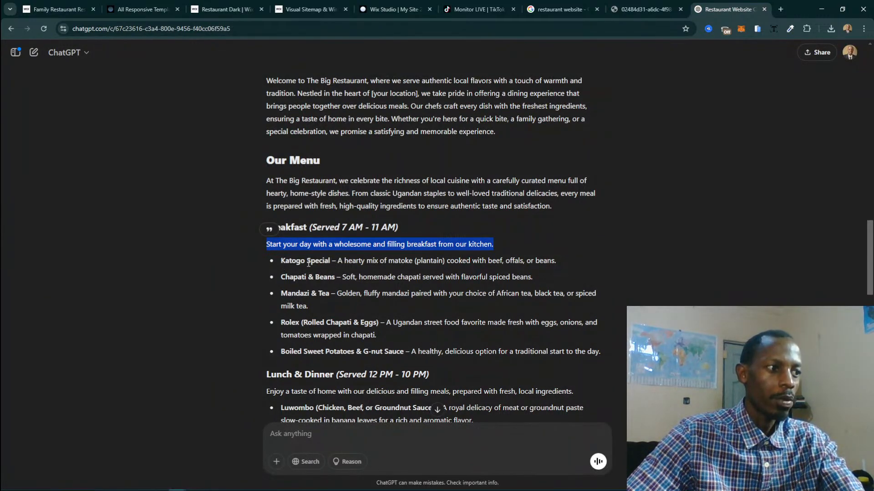
{"action": "left_click_drag", "start_coordinate": [280, 261], "coordinate": [333, 260]}
{"action": "key", "text": "ctrl+c"}
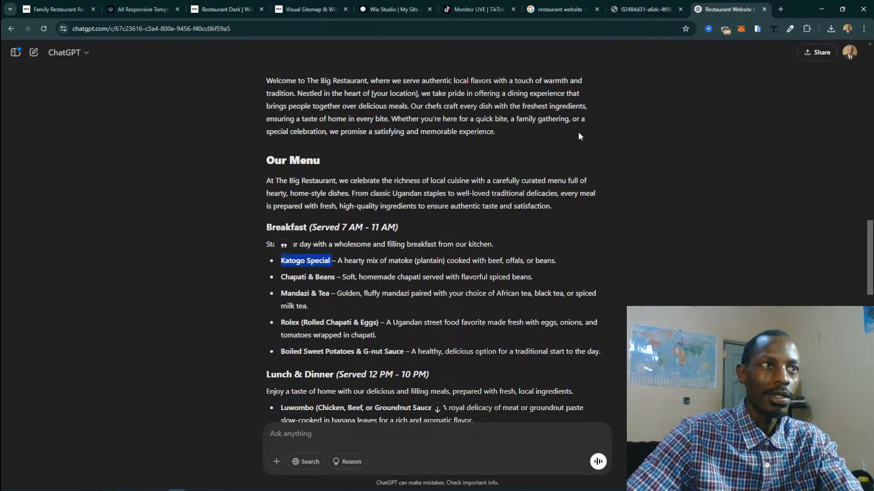
{"action": "left_click", "coordinate": [387, 9]}
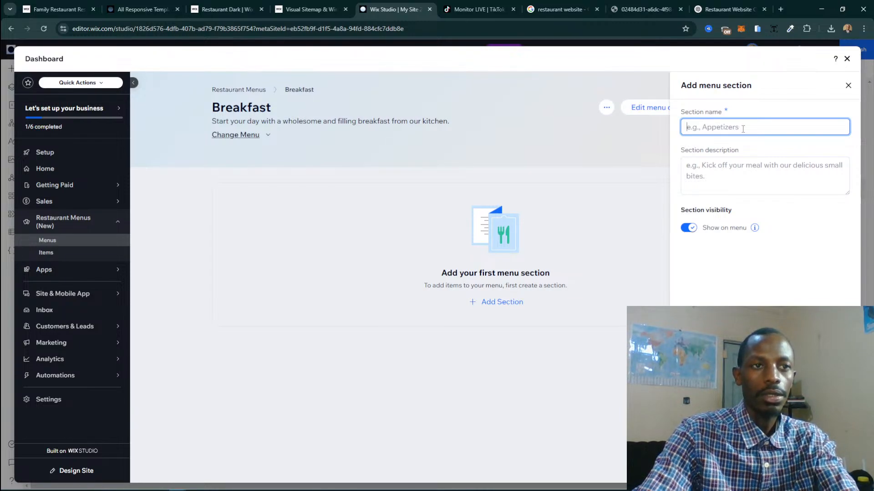
{"action": "key", "text": "ctrl+v"}
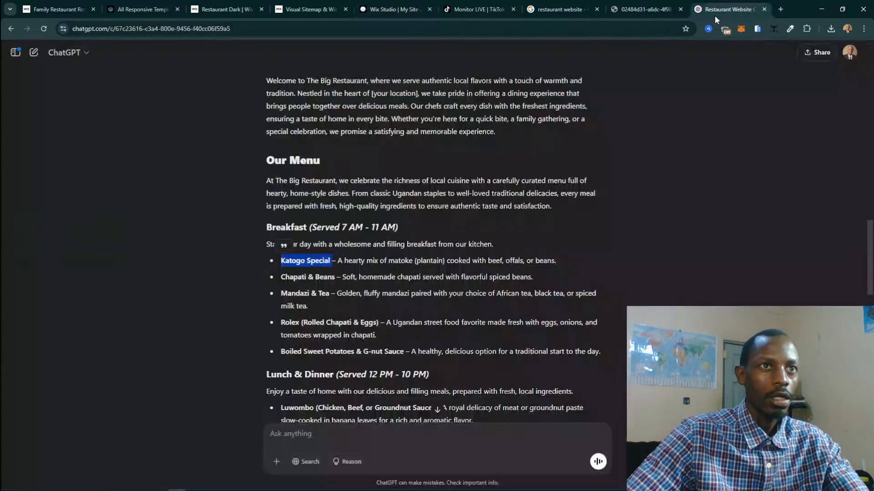
Copy ChatGPT's "A hearty mix of matoke (plantain) cooked with beef, offals, or beans." into the Katogo Special section description and save the section.
{"action": "left_click", "coordinate": [714, 11]}
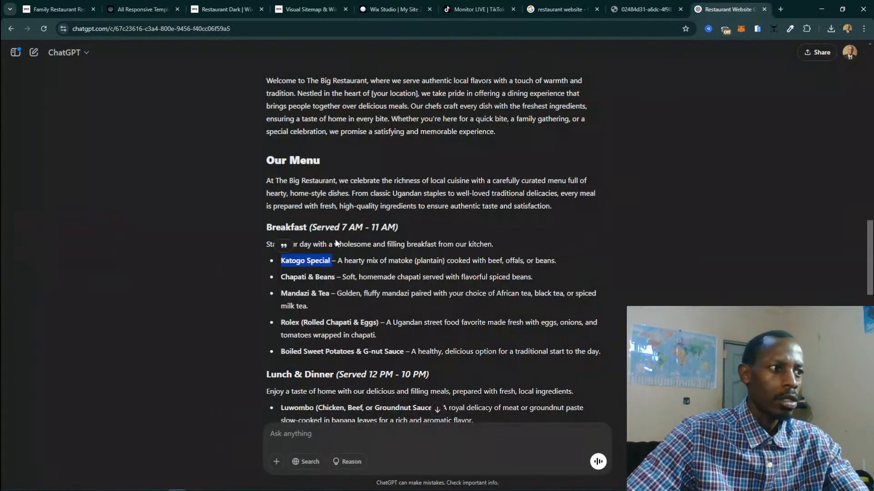
{"action": "left_click_drag", "start_coordinate": [337, 260], "coordinate": [612, 259]}
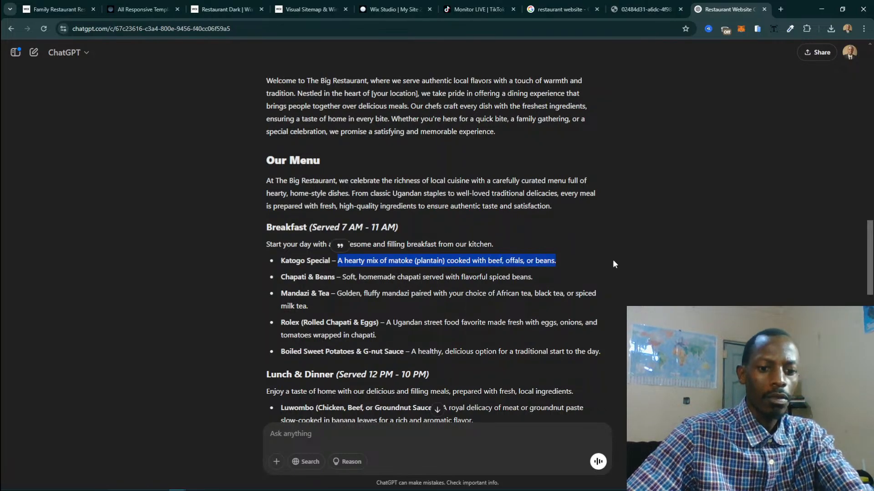
{"action": "key", "text": "ctrl+c"}
{"action": "left_click", "coordinate": [389, 9]}
{"action": "left_click", "coordinate": [765, 175]}
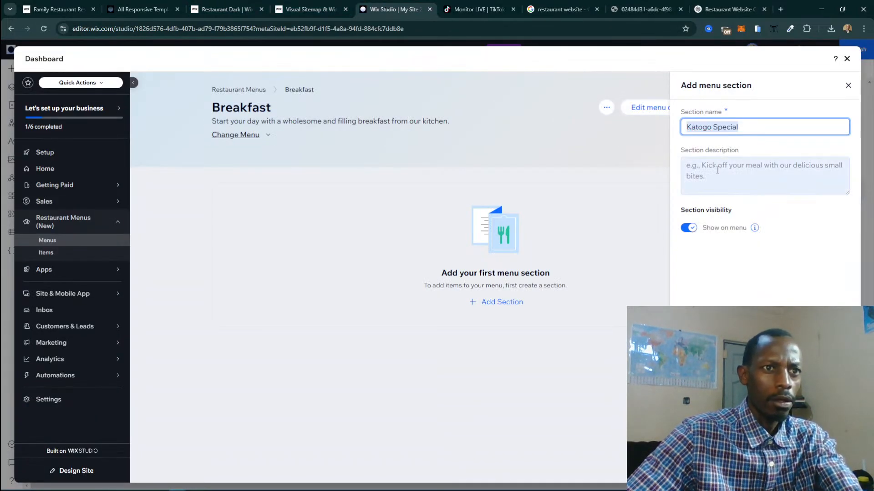
{"action": "key", "text": "ctrl+v"}
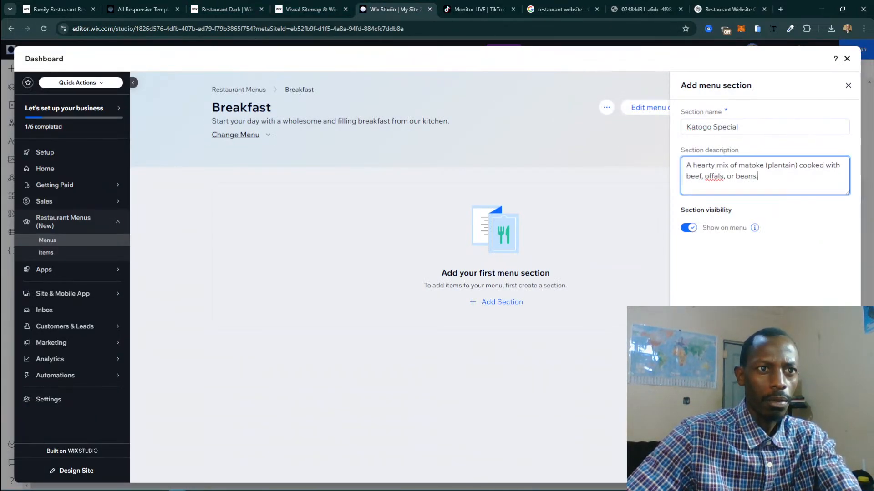
{"action": "left_click", "coordinate": [832, 469]}
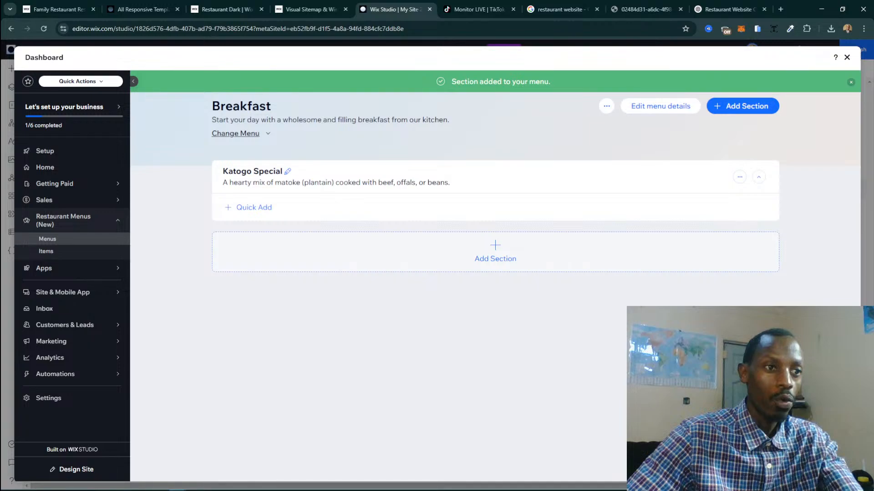
Quick-add a Chapati & Beans item to the Katogo Special section, copying its name from the ChatGPT draft.
{"action": "left_click", "coordinate": [254, 206]}
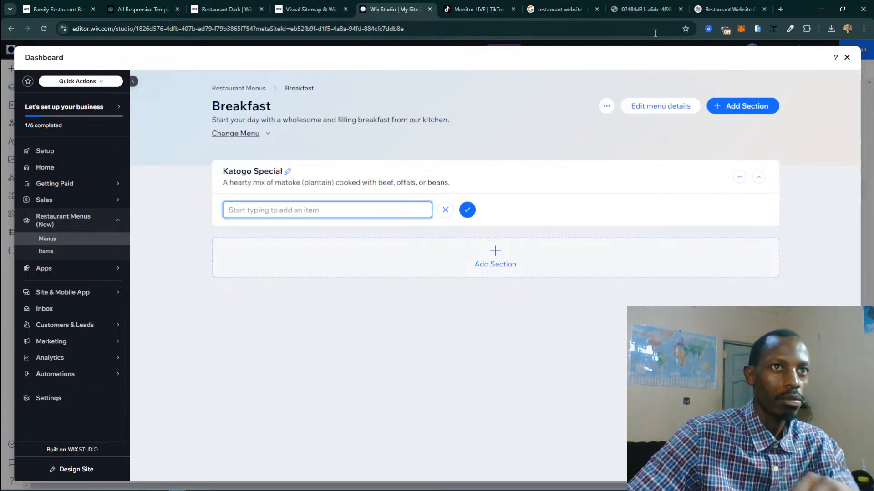
{"action": "left_click", "coordinate": [719, 4]}
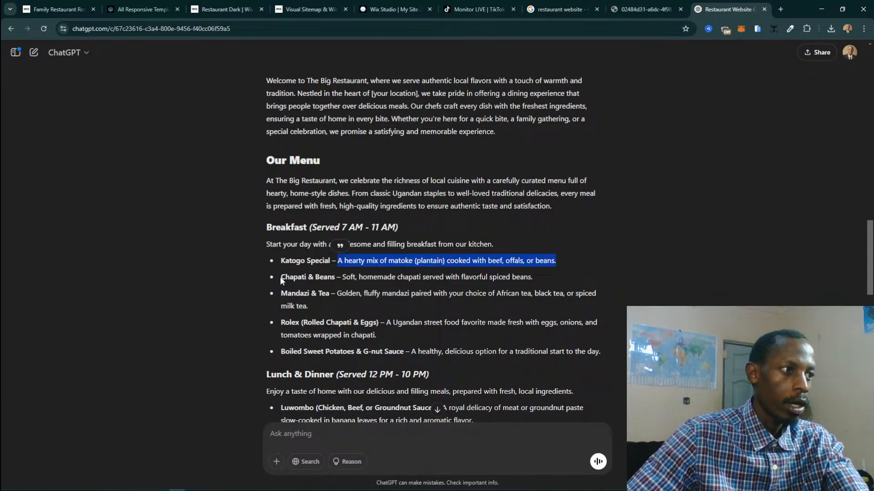
{"action": "left_click_drag", "start_coordinate": [282, 277], "coordinate": [335, 277]}
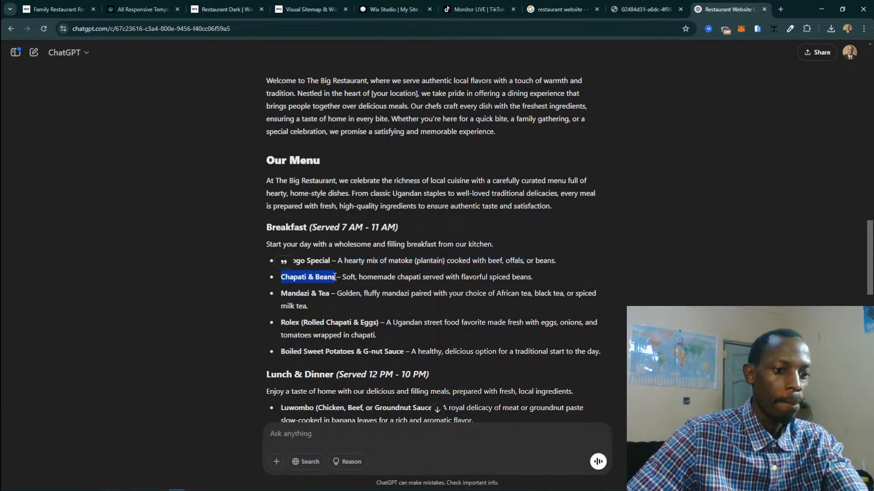
{"action": "left_click", "coordinate": [478, 10]}
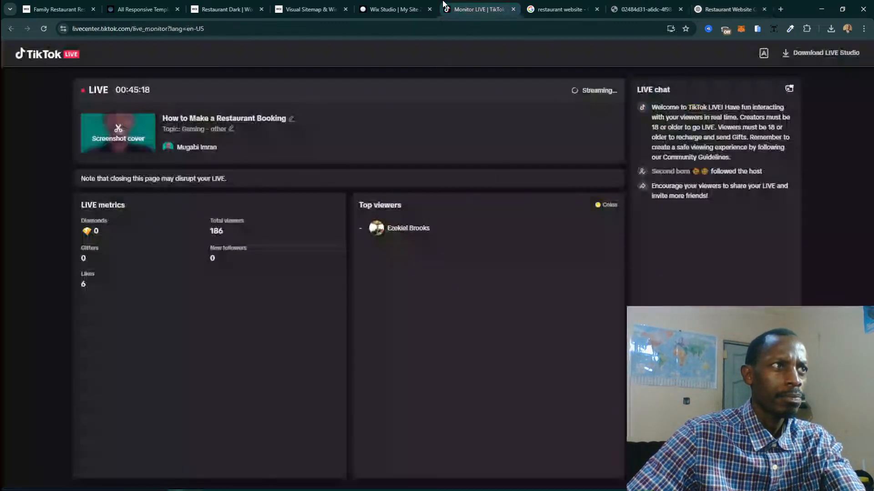
{"action": "left_click", "coordinate": [408, 4]}
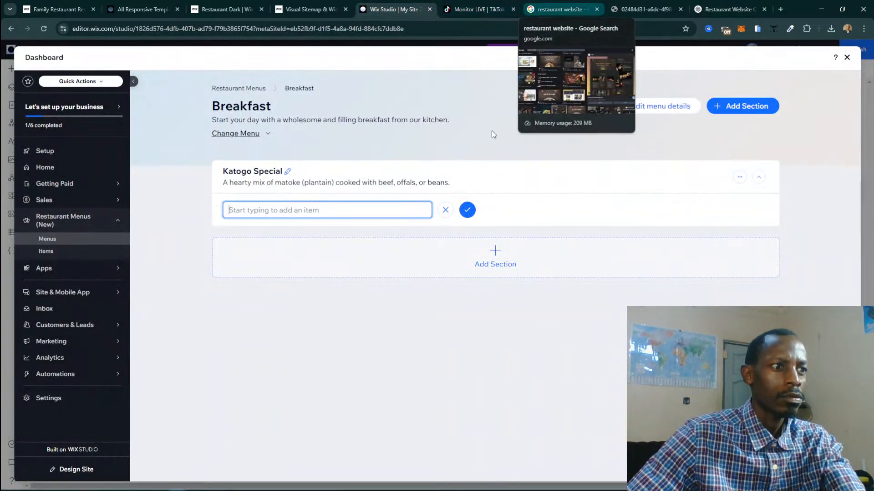
{"action": "left_click", "coordinate": [391, 215]}
{"action": "key", "text": "ctrl+v"}
{"action": "left_click", "coordinate": [465, 212]}
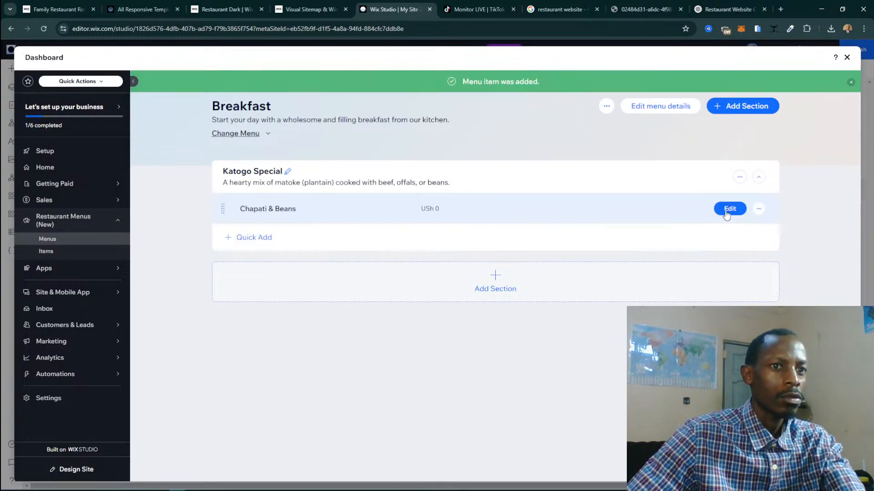
{"action": "left_click", "coordinate": [730, 209]}
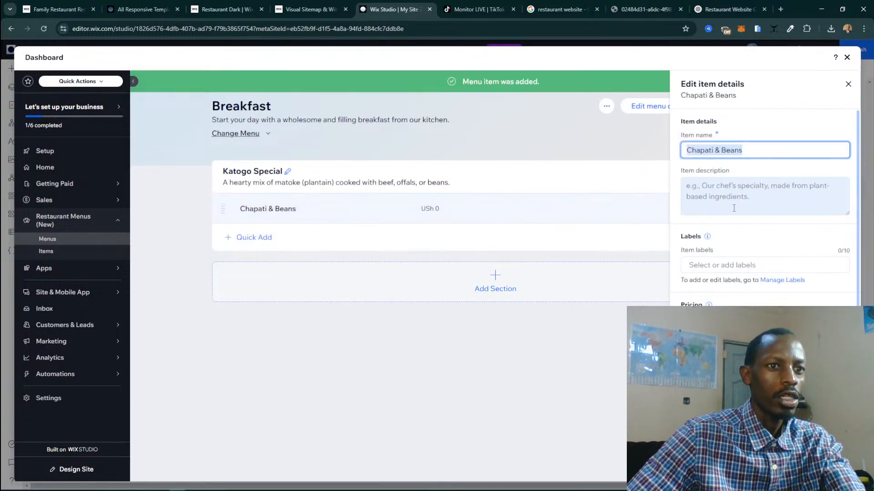
{"action": "left_click", "coordinate": [735, 198]}
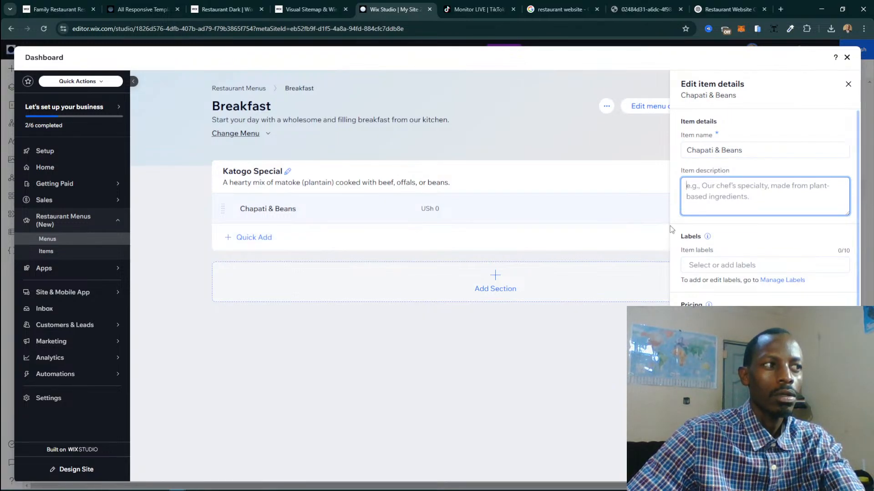
{"action": "left_click", "coordinate": [482, 190]}
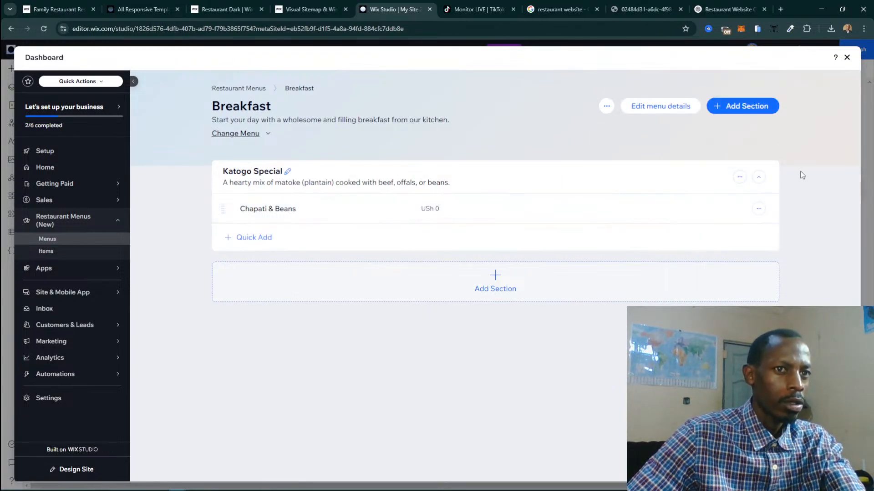
Open the Katogo Special section's details for editing and review the menu categories and their dishes in the ChatGPT draft.
{"action": "left_click", "coordinate": [287, 171]}
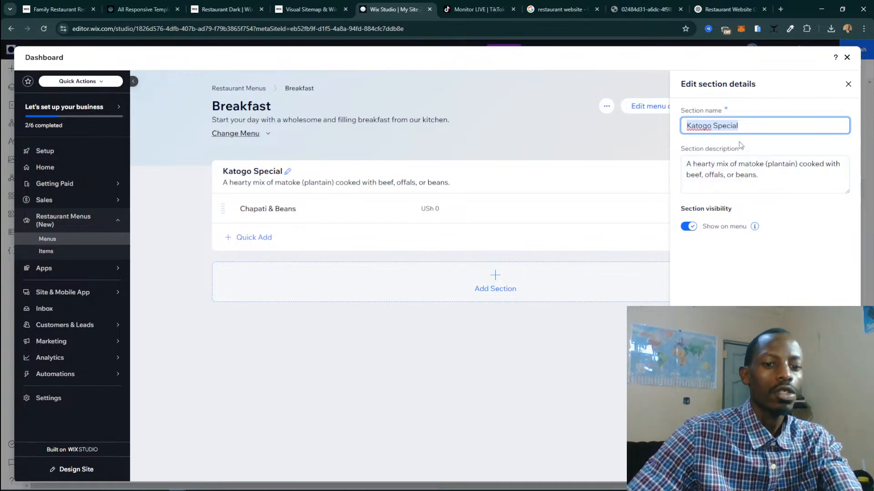
{"action": "left_click", "coordinate": [718, 5]}
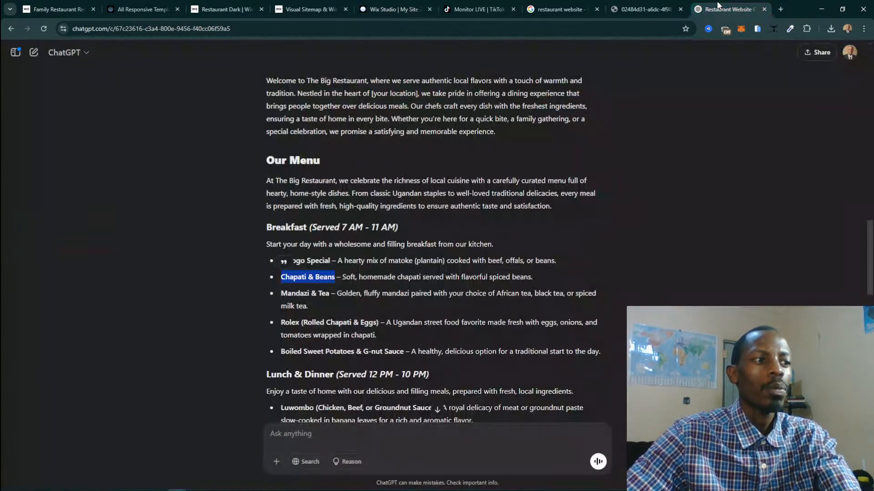
{"action": "left_click", "coordinate": [431, 270]}
{"action": "scroll", "coordinate": [455, 223], "scroll_direction": "down", "scroll_amount": 6}
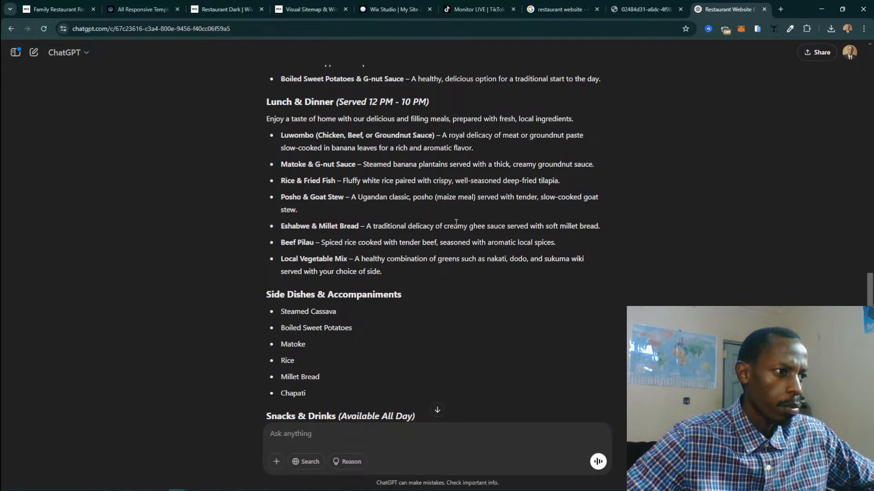
{"action": "scroll", "coordinate": [456, 223], "scroll_direction": "down", "scroll_amount": 5}
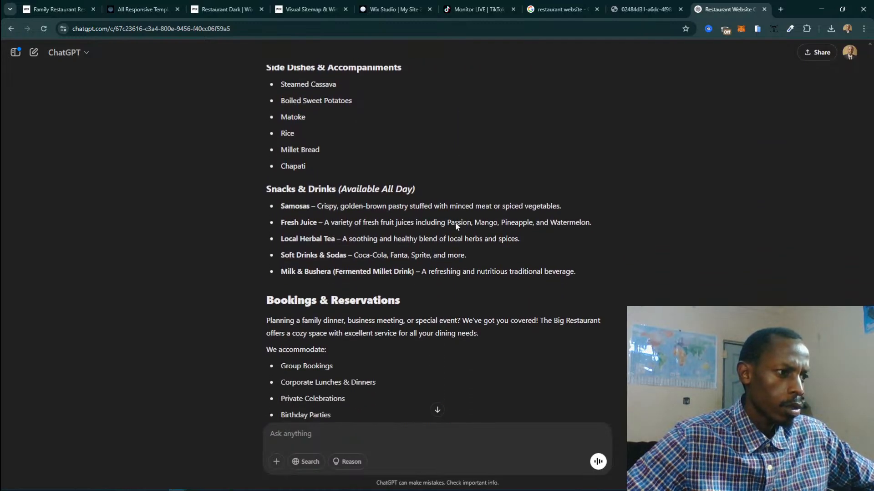
{"action": "scroll", "coordinate": [455, 222], "scroll_direction": "down", "scroll_amount": 3}
{"action": "scroll", "coordinate": [455, 222], "scroll_direction": "up", "scroll_amount": 4}
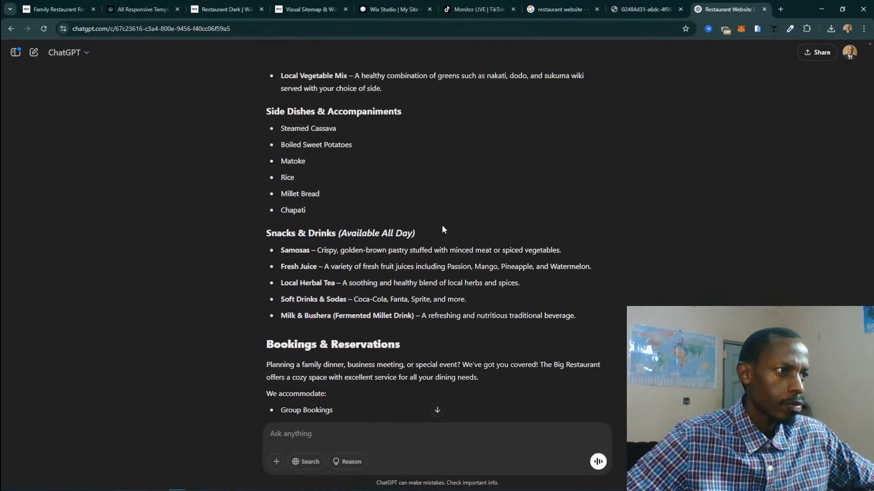
{"action": "scroll", "coordinate": [444, 225], "scroll_direction": "up", "scroll_amount": 4}
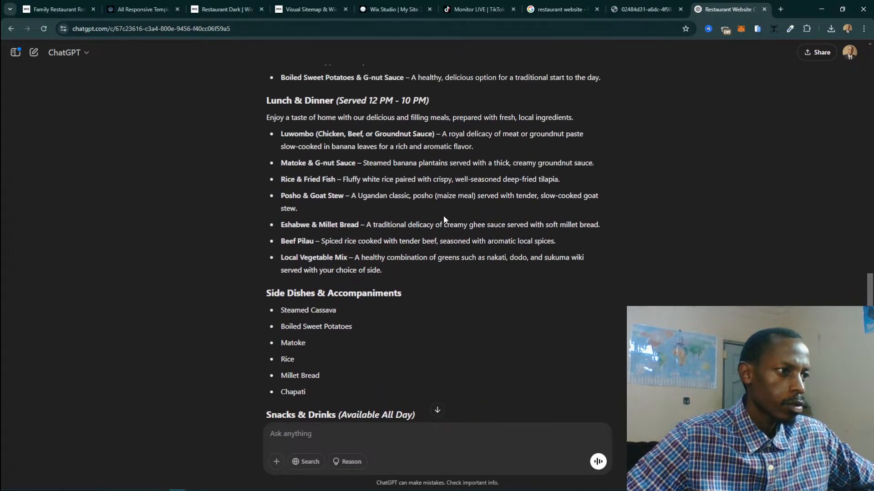
{"action": "scroll", "coordinate": [444, 212], "scroll_direction": "up", "scroll_amount": 3}
{"action": "scroll", "coordinate": [444, 212], "scroll_direction": "down", "scroll_amount": 4}
Back in Wix Studio, rename the Katogo Special section to Breakfast, clear its description and save the section.
{"action": "left_click", "coordinate": [421, 8]}
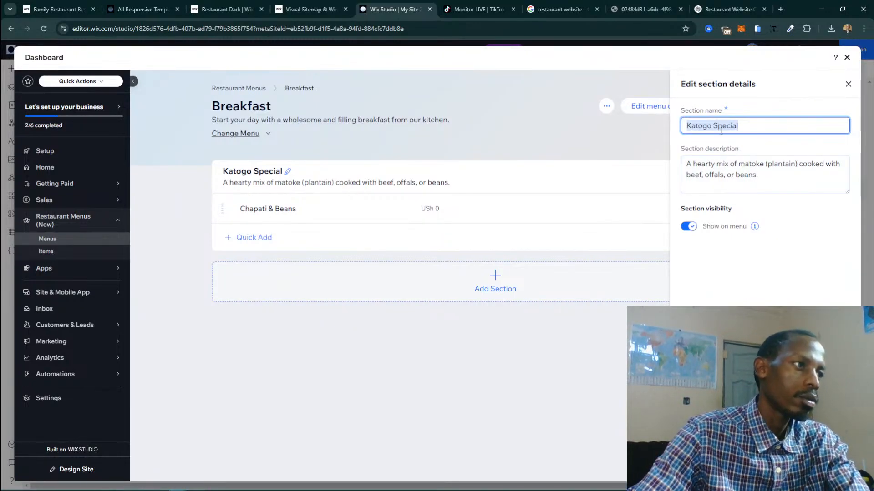
{"action": "type", "text": "Breakfast"}
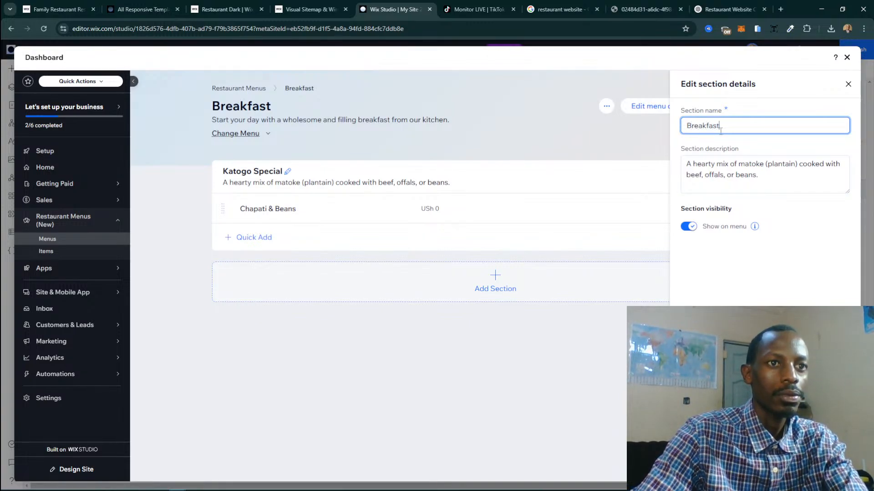
{"action": "triple_click", "coordinate": [781, 169]}
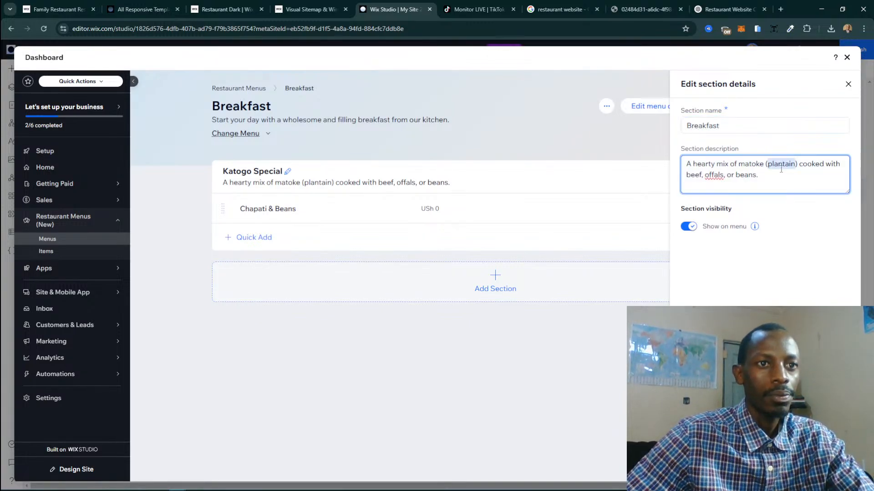
{"action": "key", "text": "BackSpace"}
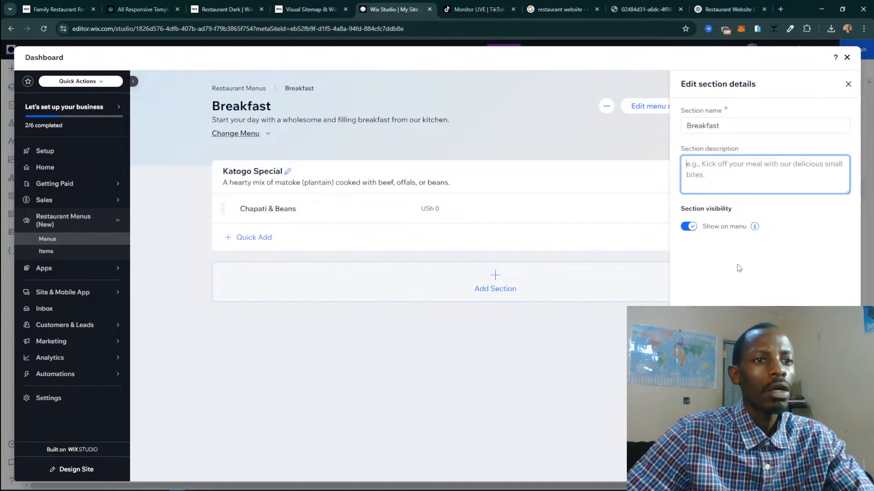
{"action": "left_click", "coordinate": [685, 229]}
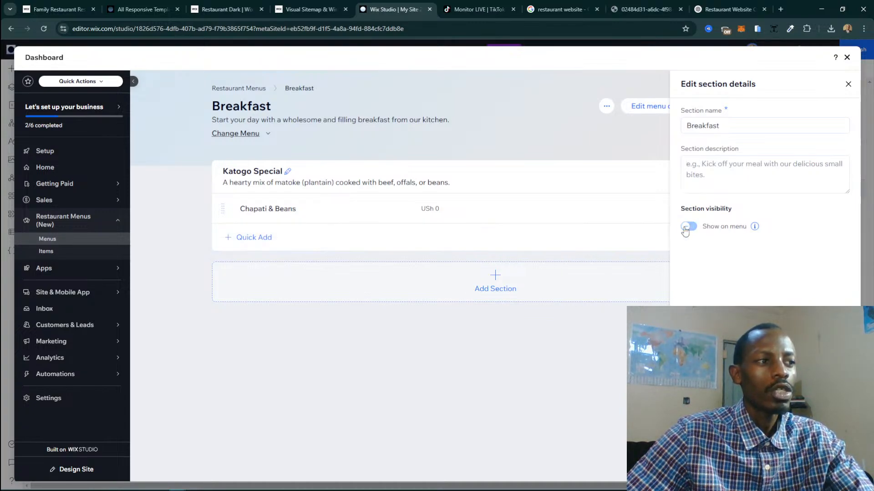
{"action": "left_click", "coordinate": [693, 230]}
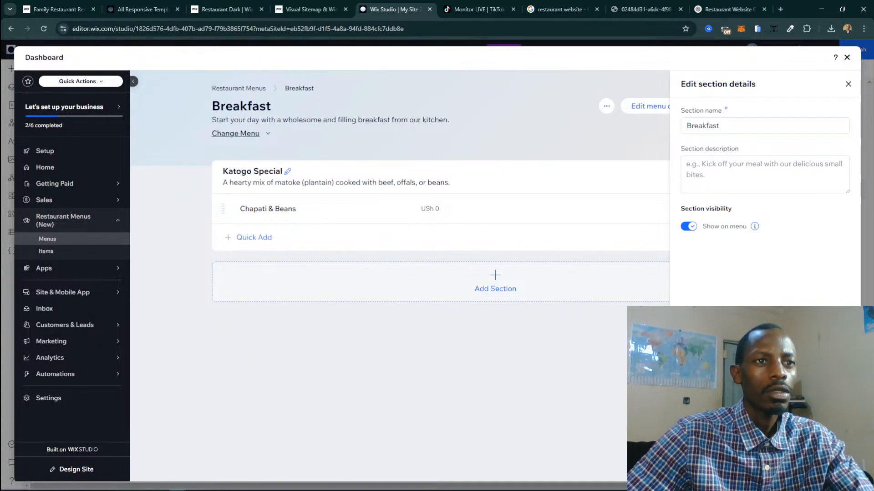
{"action": "left_click", "coordinate": [834, 468]}
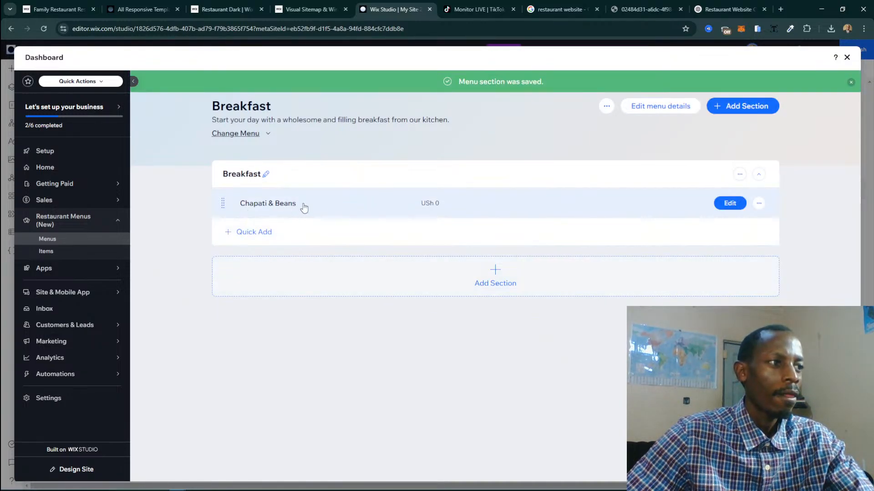
Extend the Breakfast section's name to Breakfast Menu and save the section.
{"action": "left_click", "coordinate": [266, 174]}
{"action": "left_click", "coordinate": [747, 130]}
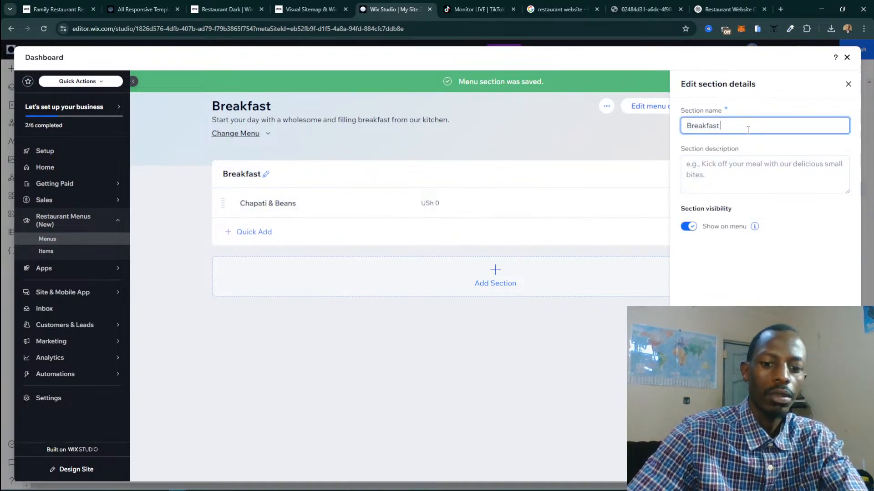
{"action": "type", "text": "Menu"}
{"action": "left_click", "coordinate": [786, 225]}
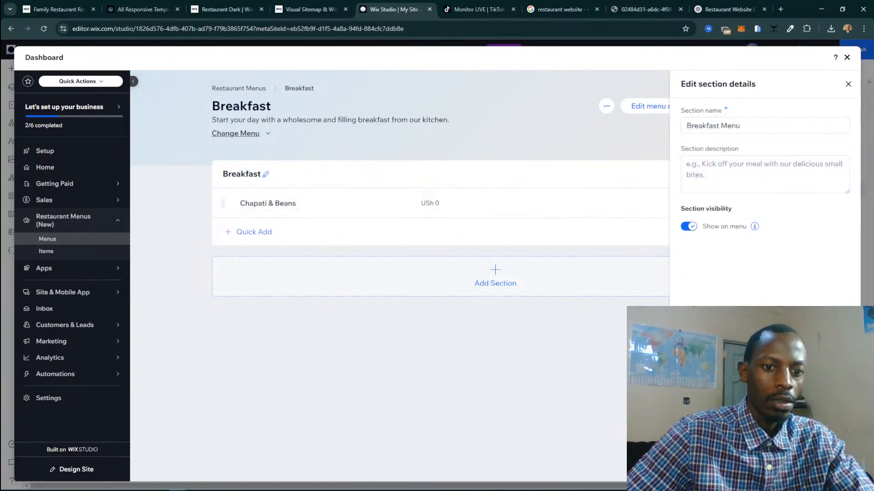
{"action": "left_click", "coordinate": [246, 171]}
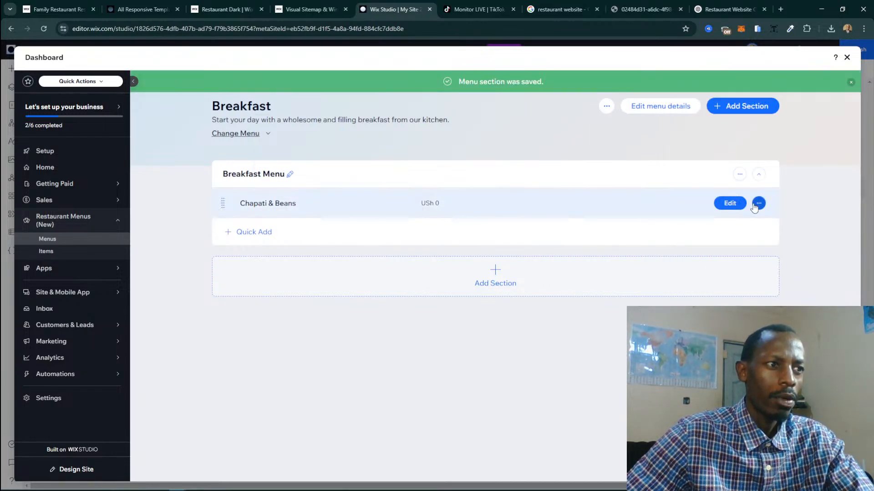
Replace the Chapati & Beans item's name with Katogo Special, copied from the ChatGPT draft.
{"action": "left_click", "coordinate": [729, 203]}
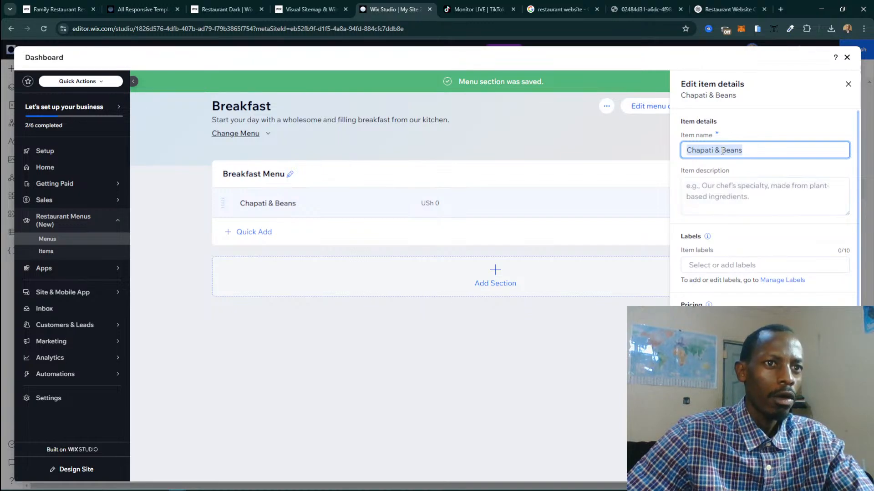
{"action": "left_click", "coordinate": [728, 9]}
{"action": "scroll", "coordinate": [411, 187], "scroll_direction": "up", "scroll_amount": 6}
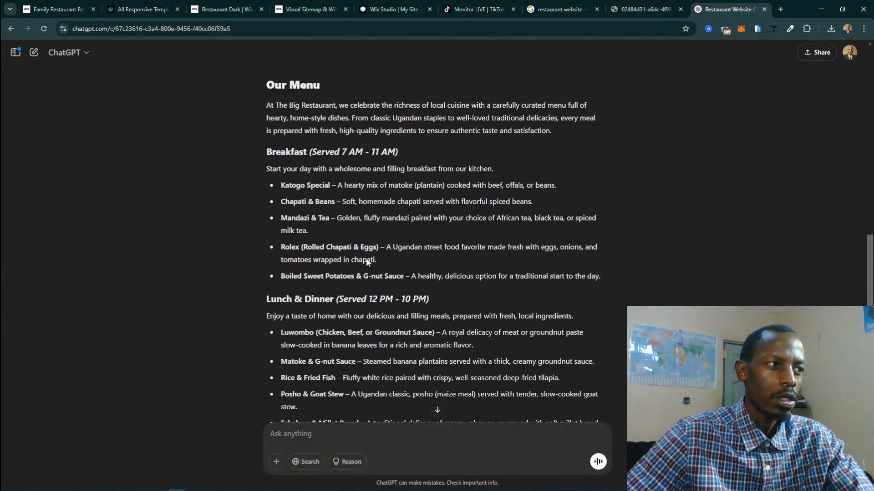
{"action": "scroll", "coordinate": [366, 261], "scroll_direction": "up", "scroll_amount": 4}
{"action": "scroll", "coordinate": [366, 261], "scroll_direction": "down", "scroll_amount": 3}
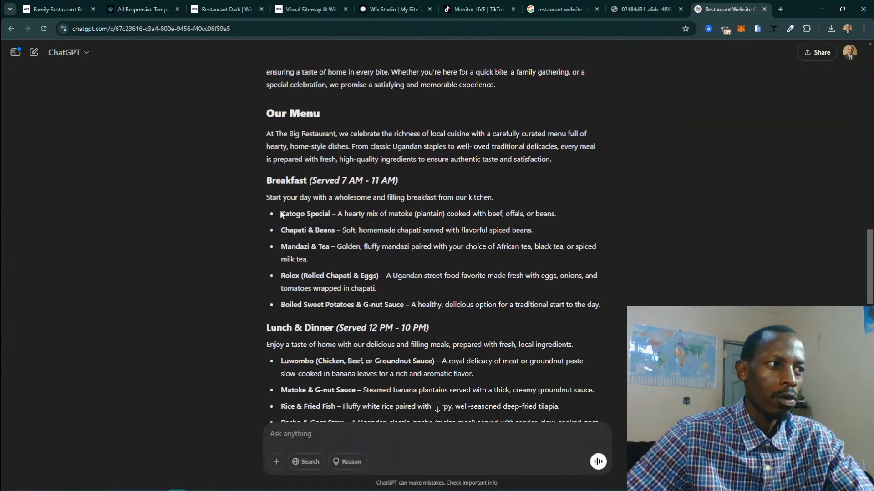
{"action": "left_click_drag", "start_coordinate": [282, 215], "coordinate": [331, 214]}
{"action": "key", "text": "ctrl+c"}
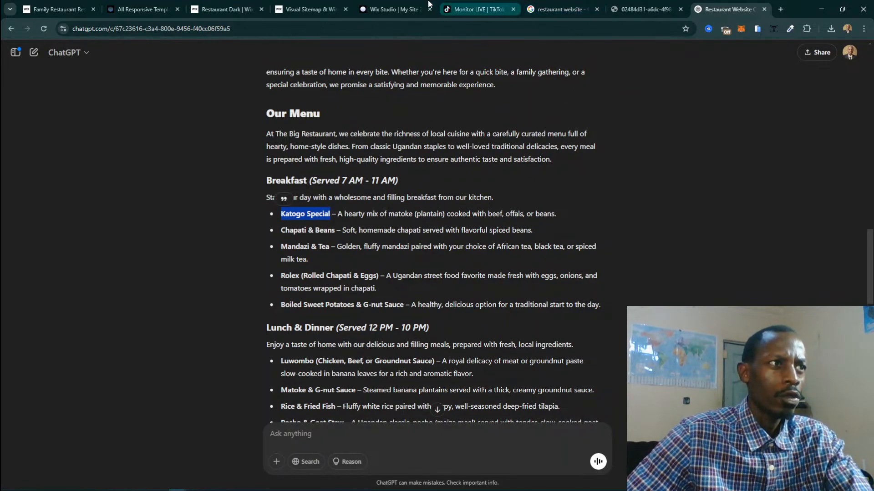
{"action": "left_click", "coordinate": [403, 7]}
{"action": "key", "text": "ctrl+v"}
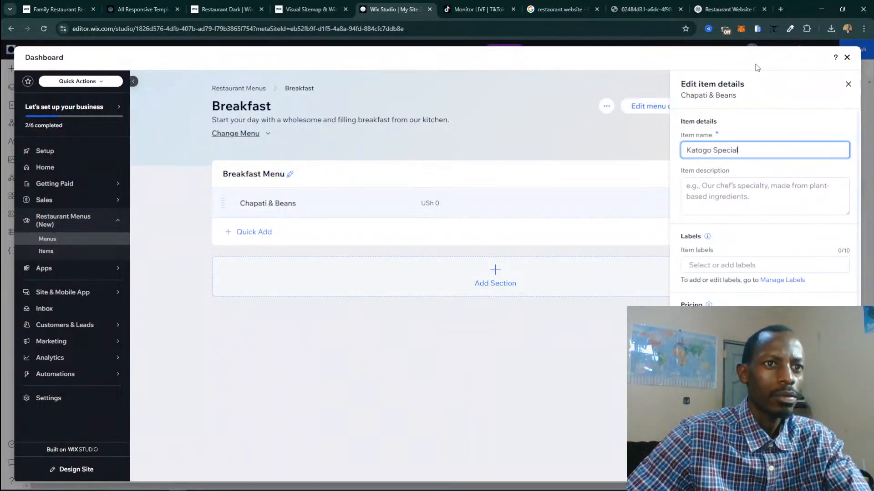
Copy ChatGPT's "A hearty mix of matoke (plantain) cooked with beef, offals, or beans." into the Katogo Special item's description.
{"action": "left_click", "coordinate": [723, 9]}
{"action": "left_click", "coordinate": [346, 213]}
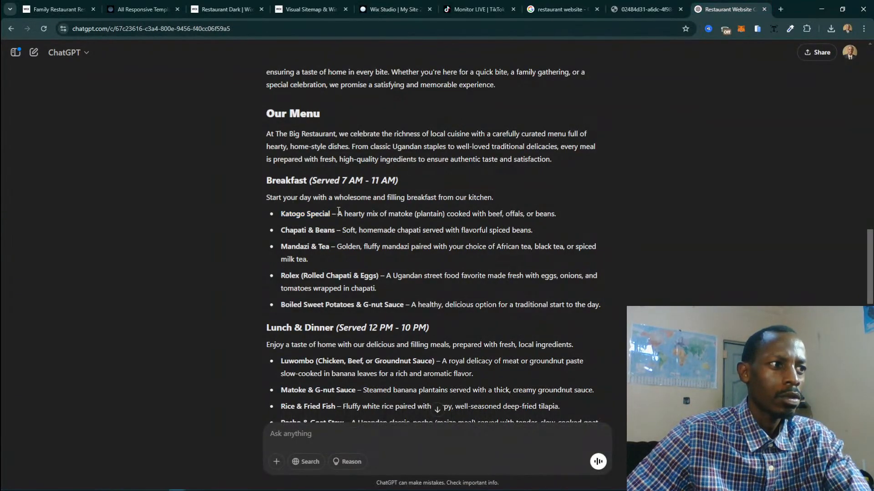
{"action": "left_click_drag", "start_coordinate": [337, 214], "coordinate": [597, 220]}
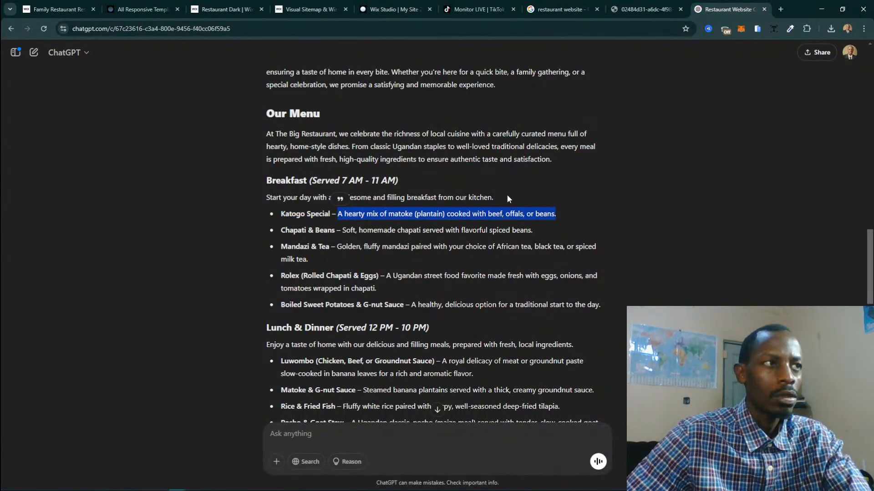
{"action": "key", "text": "ctrl+c"}
{"action": "left_click", "coordinate": [391, 9]}
{"action": "left_click", "coordinate": [764, 195]}
{"action": "key", "text": "ctrl+v"}
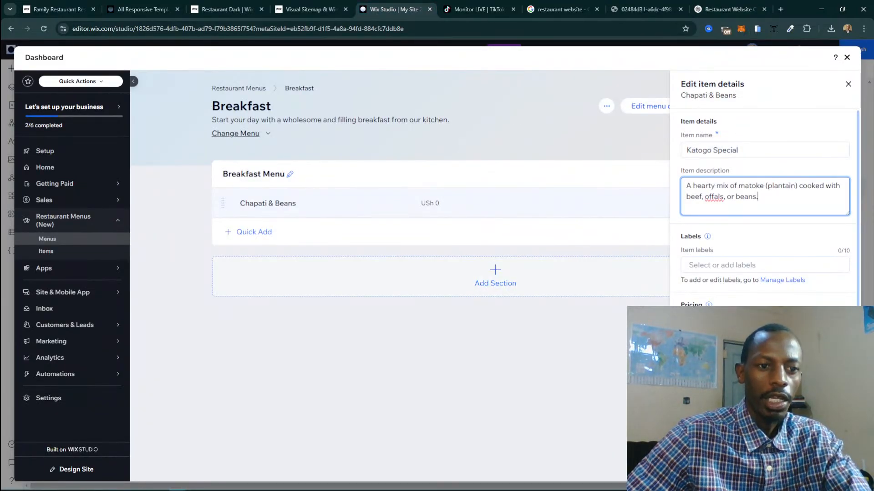
{"action": "left_click", "coordinate": [832, 465]}
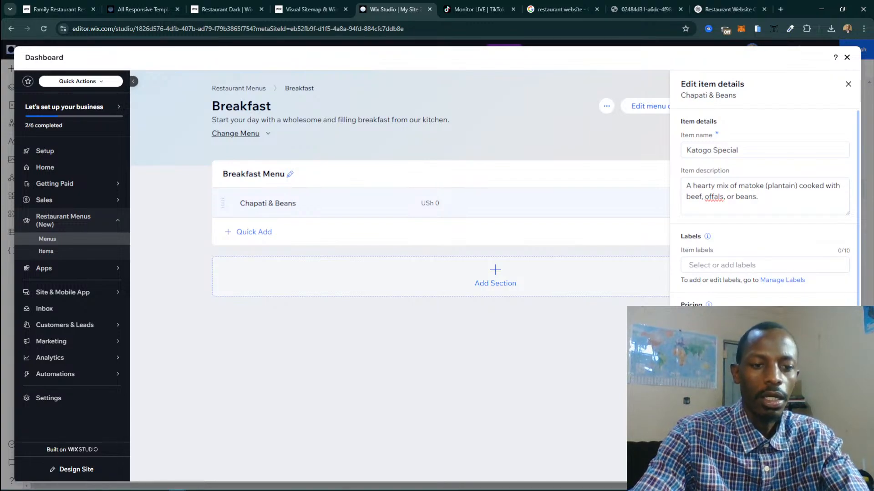
Send ChatGPT the prompt "add prices in UGX on the menu section.".
{"action": "left_click", "coordinate": [728, 9]}
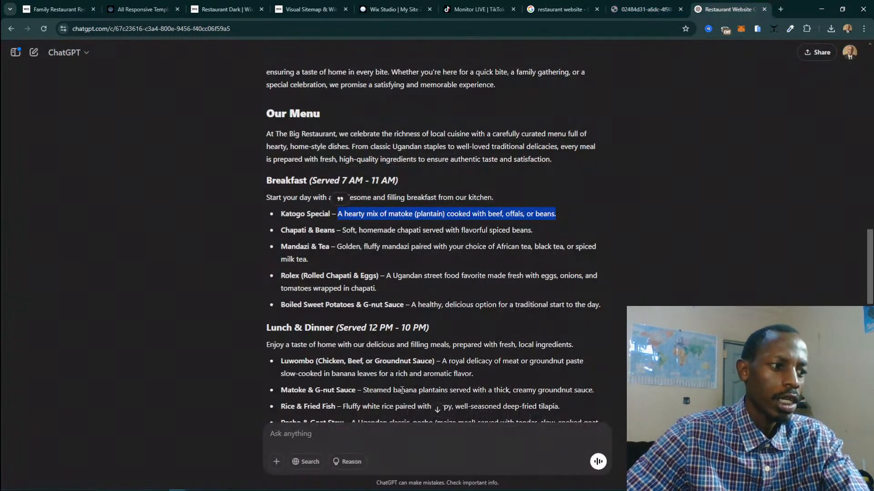
{"action": "left_click", "coordinate": [366, 431]}
{"action": "type", "text": "add prices in UGX"}
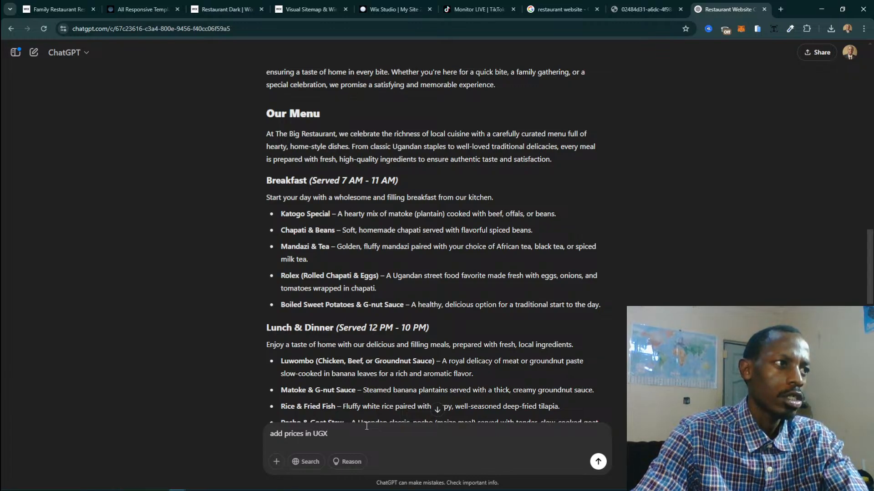
{"action": "type", "text": "on the menu "}
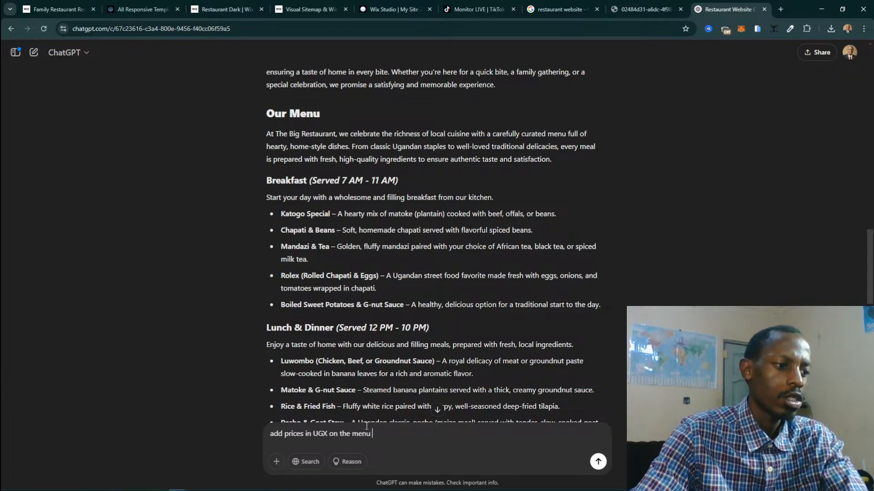
{"action": "type", "text": "section."}
{"action": "key", "text": "Return"}
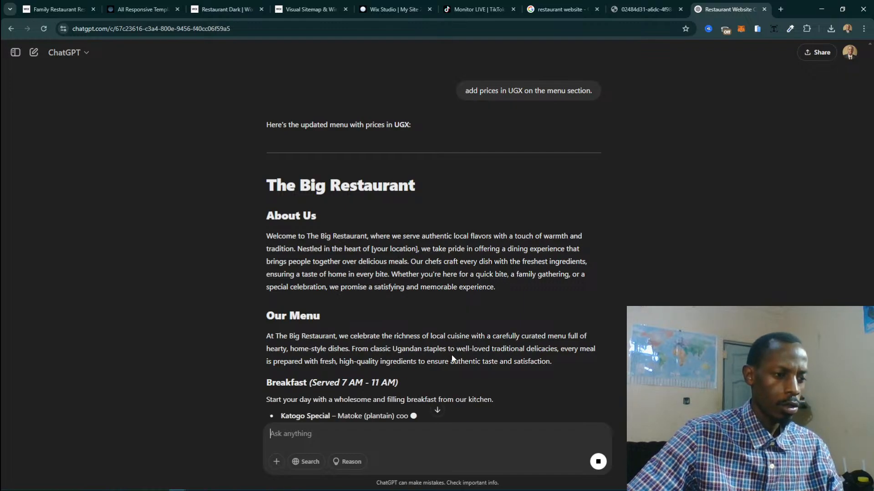
Select the Katogo Special's price of 8,000 in ChatGPT's updated menu and open the label choices for that item in Wix Studio.
{"action": "scroll", "coordinate": [464, 335], "scroll_direction": "down", "scroll_amount": 1}
{"action": "scroll", "coordinate": [465, 335], "scroll_direction": "down", "scroll_amount": 3}
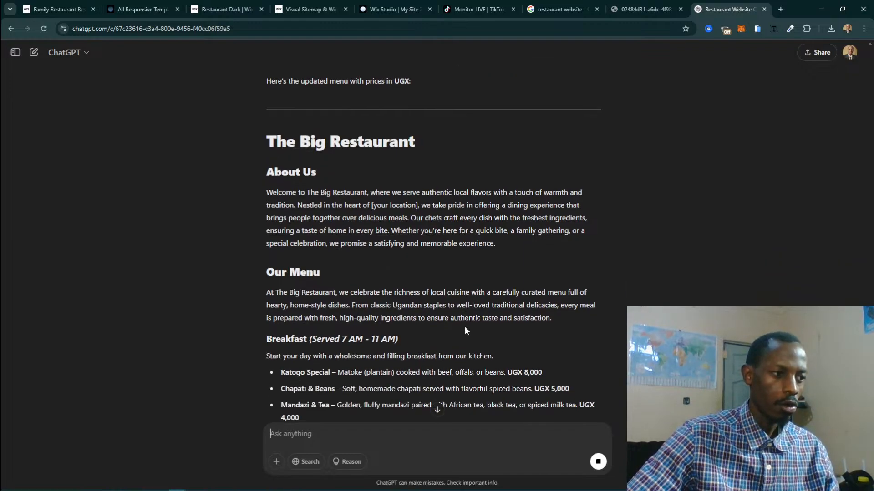
{"action": "scroll", "coordinate": [465, 326], "scroll_direction": "down", "scroll_amount": 2}
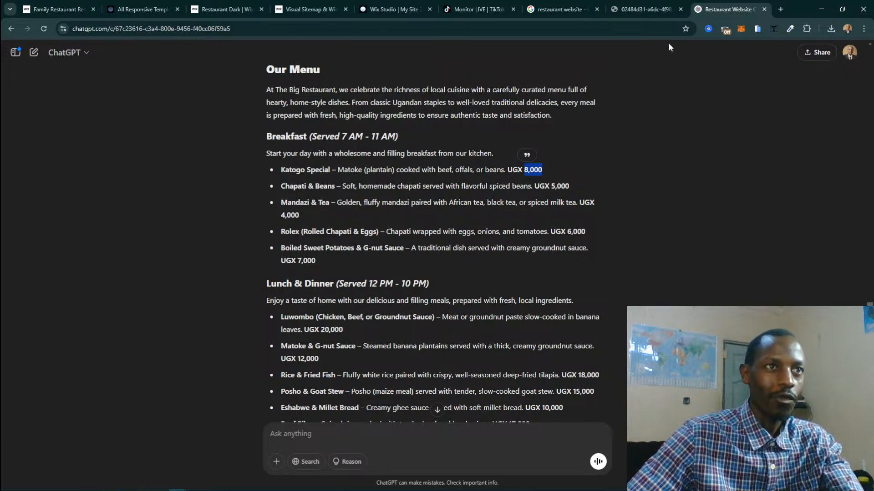
{"action": "left_click", "coordinate": [411, 5]}
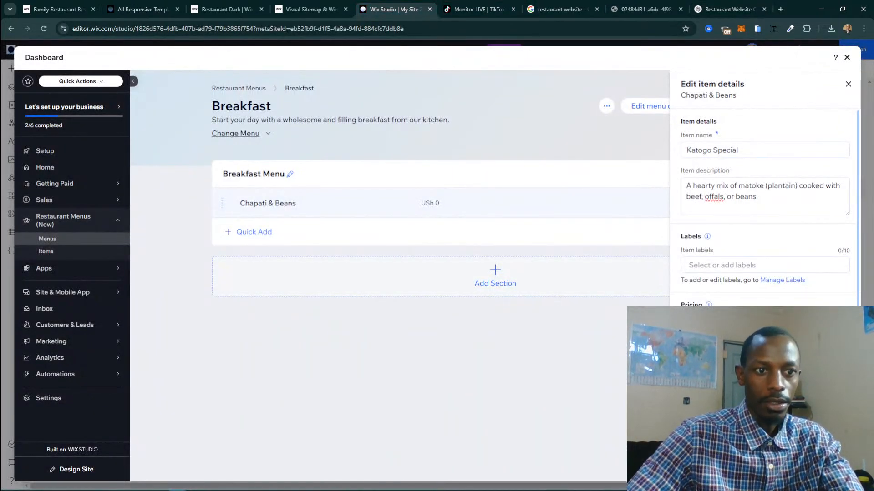
{"action": "left_click", "coordinate": [723, 265]}
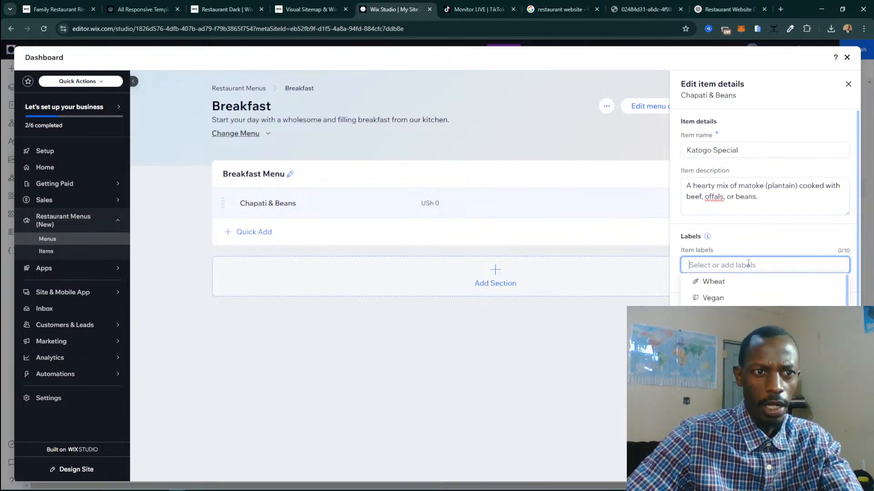
Switch to the Family Restaurant template preview and examine its home page sections and Reservations page.
{"action": "left_click", "coordinate": [228, 9]}
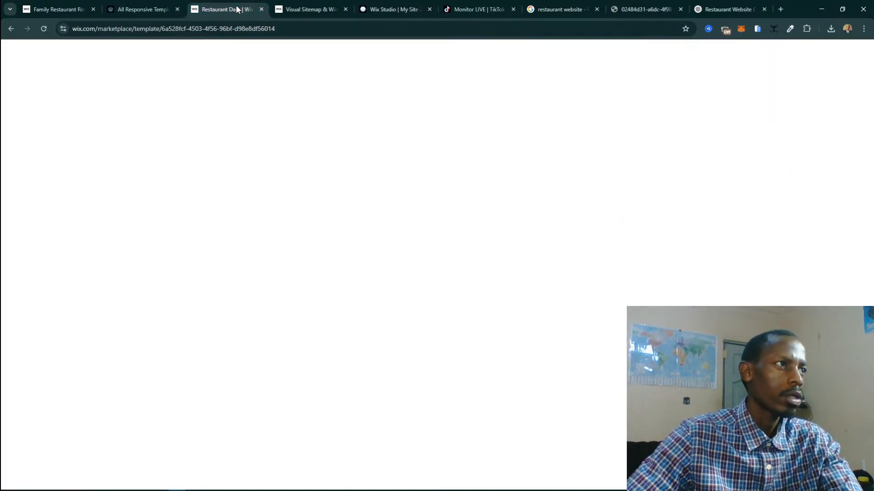
{"action": "left_click", "coordinate": [313, 5]}
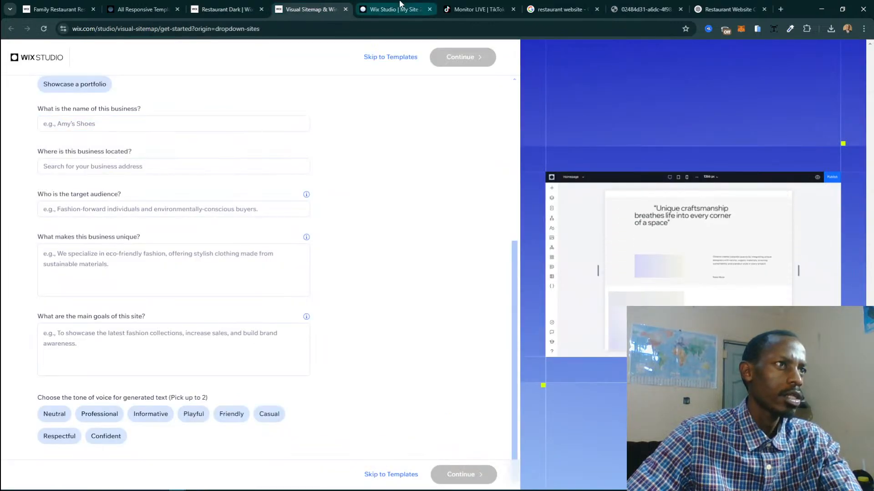
{"action": "left_click", "coordinate": [394, 8]}
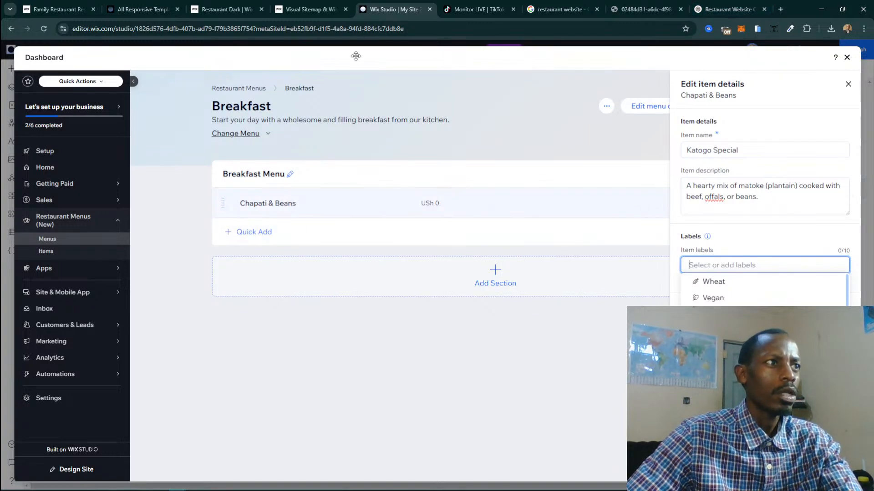
{"action": "left_click", "coordinate": [88, 5]}
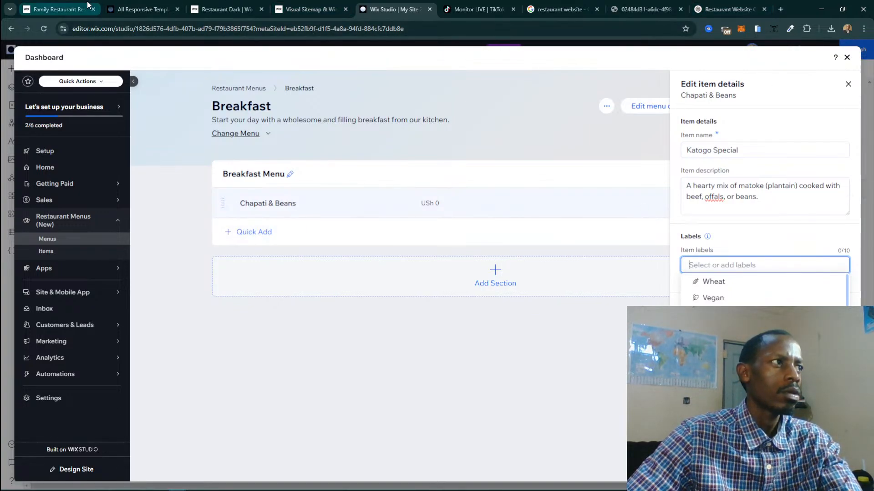
{"action": "scroll", "coordinate": [339, 195], "scroll_direction": "down", "scroll_amount": 15}
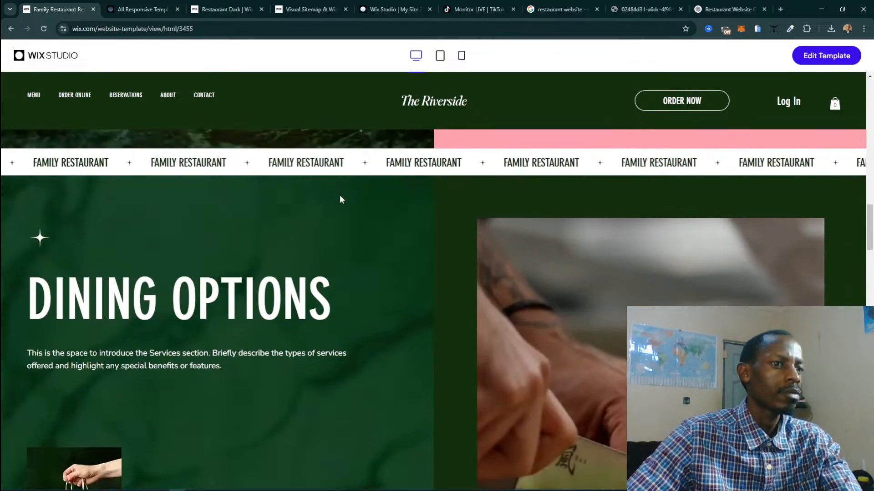
{"action": "scroll", "coordinate": [339, 196], "scroll_direction": "down", "scroll_amount": 20}
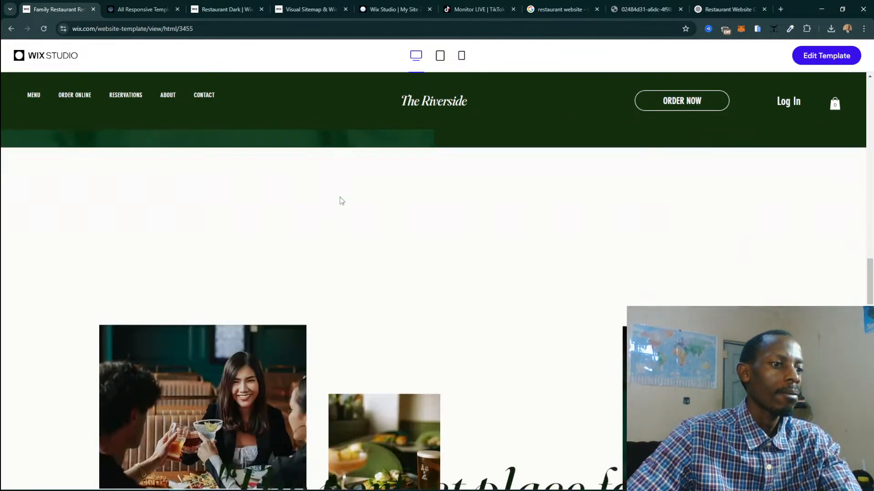
{"action": "scroll", "coordinate": [339, 200], "scroll_direction": "down", "scroll_amount": 10}
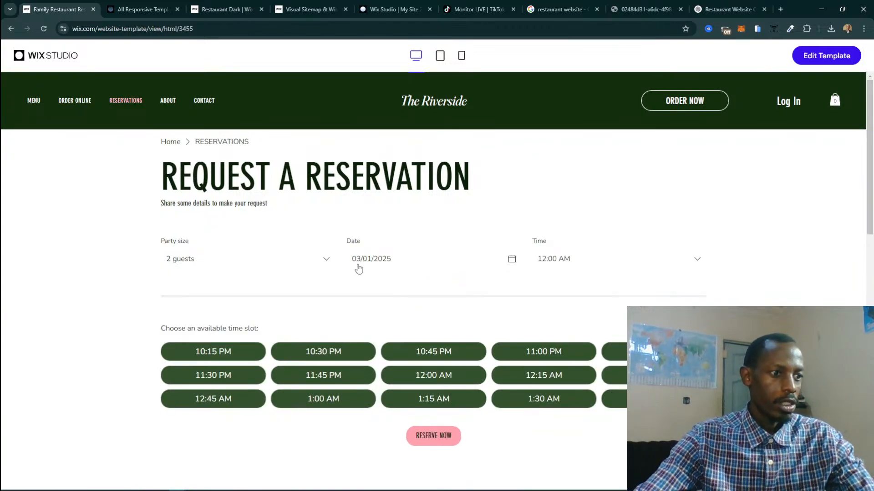
{"action": "scroll", "coordinate": [401, 268], "scroll_direction": "down", "scroll_amount": 5}
{"action": "scroll", "coordinate": [351, 255], "scroll_direction": "up", "scroll_amount": 5}
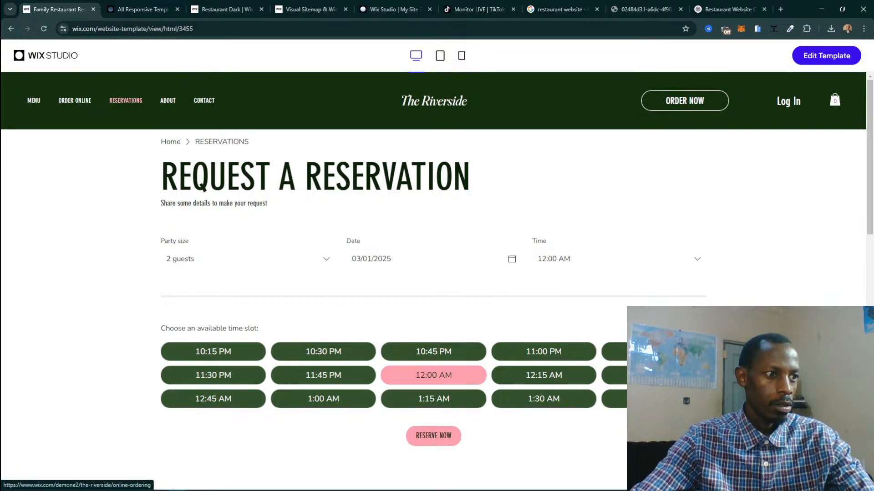
Examine how the template's Online Ordering page presents its Drinks and Food menus, including sections, dish descriptions, labels and prices.
{"action": "left_click", "coordinate": [75, 100]}
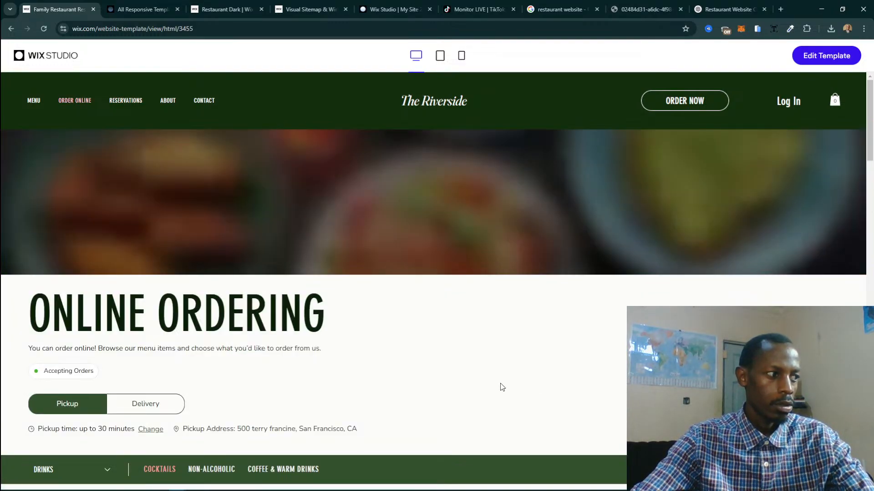
{"action": "scroll", "coordinate": [429, 349], "scroll_direction": "down", "scroll_amount": 5}
{"action": "scroll", "coordinate": [429, 349], "scroll_direction": "down", "scroll_amount": 4}
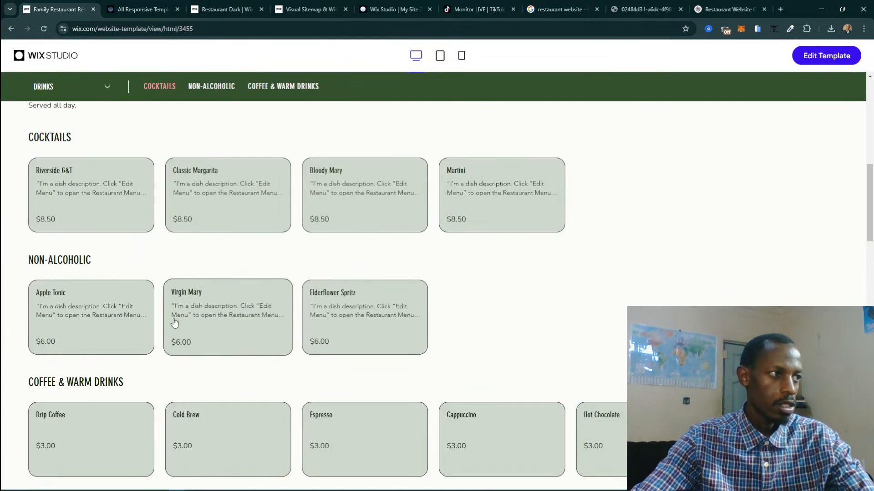
{"action": "scroll", "coordinate": [155, 307], "scroll_direction": "up", "scroll_amount": 5}
{"action": "scroll", "coordinate": [120, 315], "scroll_direction": "up", "scroll_amount": 4}
{"action": "scroll", "coordinate": [80, 284], "scroll_direction": "down", "scroll_amount": 9}
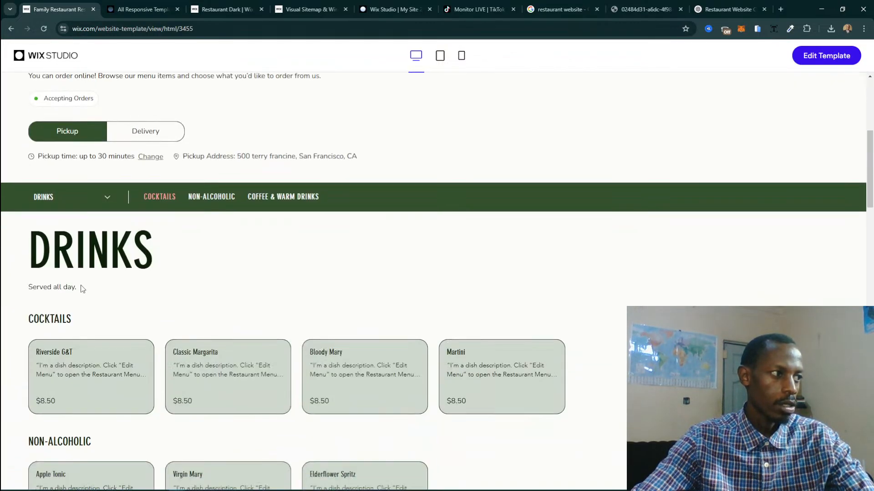
{"action": "scroll", "coordinate": [81, 290], "scroll_direction": "down", "scroll_amount": 14}
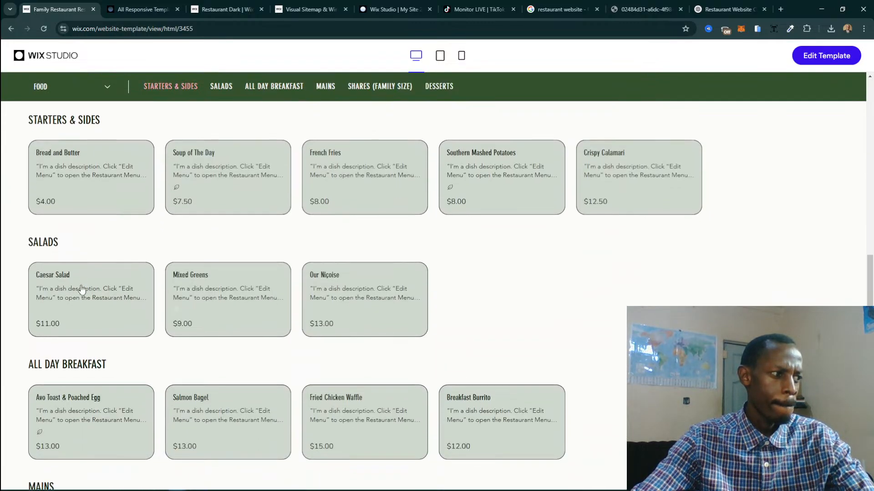
{"action": "scroll", "coordinate": [82, 290], "scroll_direction": "down", "scroll_amount": 5}
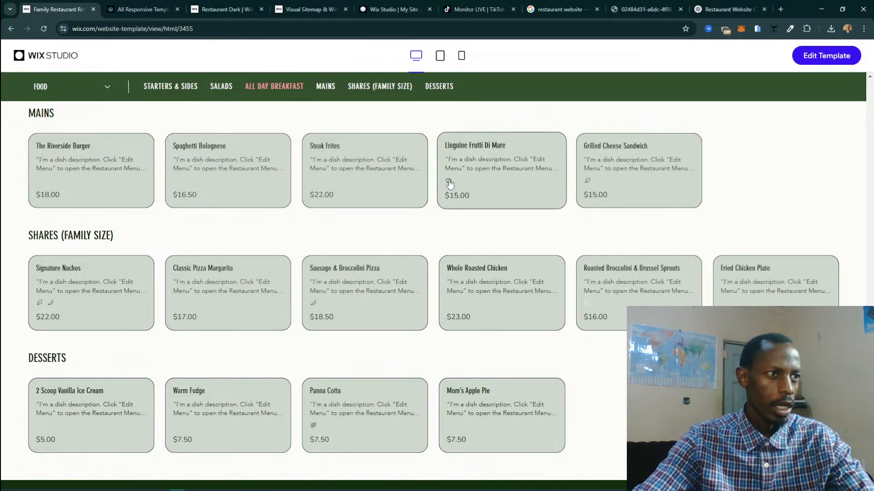
{"action": "scroll", "coordinate": [331, 312], "scroll_direction": "down", "scroll_amount": 10}
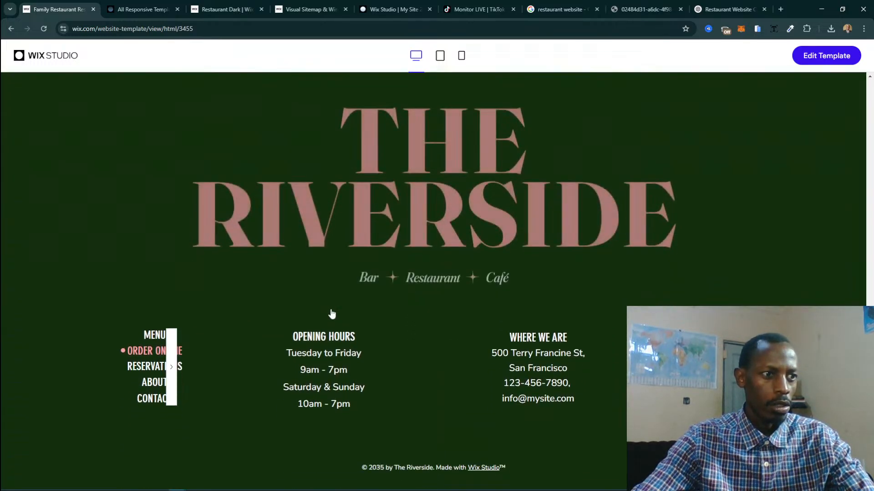
{"action": "scroll", "coordinate": [332, 312], "scroll_direction": "up", "scroll_amount": 7}
{"action": "scroll", "coordinate": [332, 313], "scroll_direction": "up", "scroll_amount": 15}
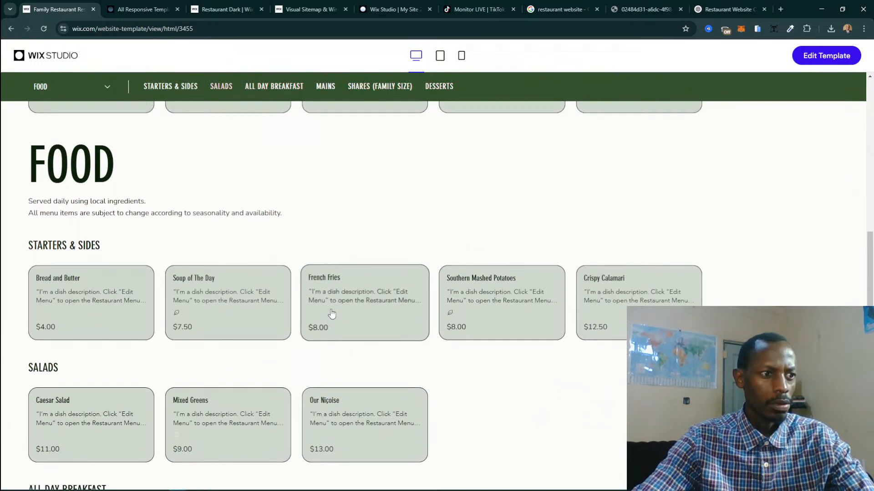
{"action": "scroll", "coordinate": [331, 314], "scroll_direction": "up", "scroll_amount": 4}
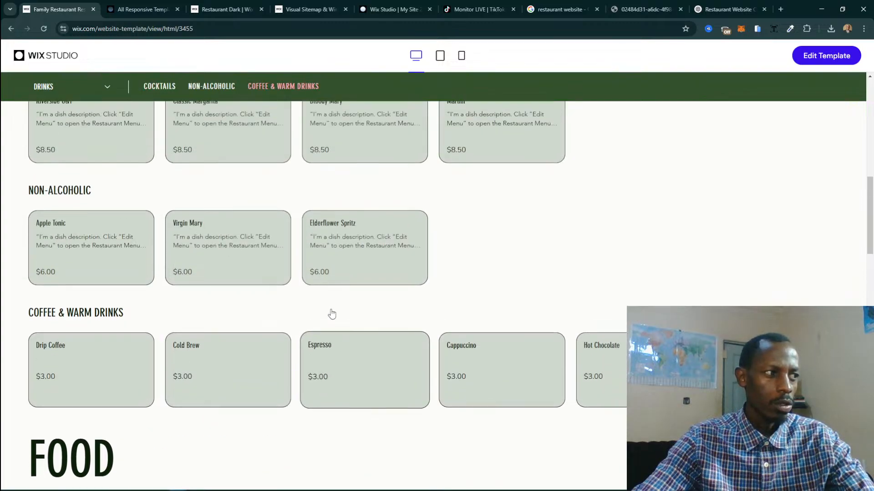
{"action": "scroll", "coordinate": [332, 313], "scroll_direction": "up", "scroll_amount": 5}
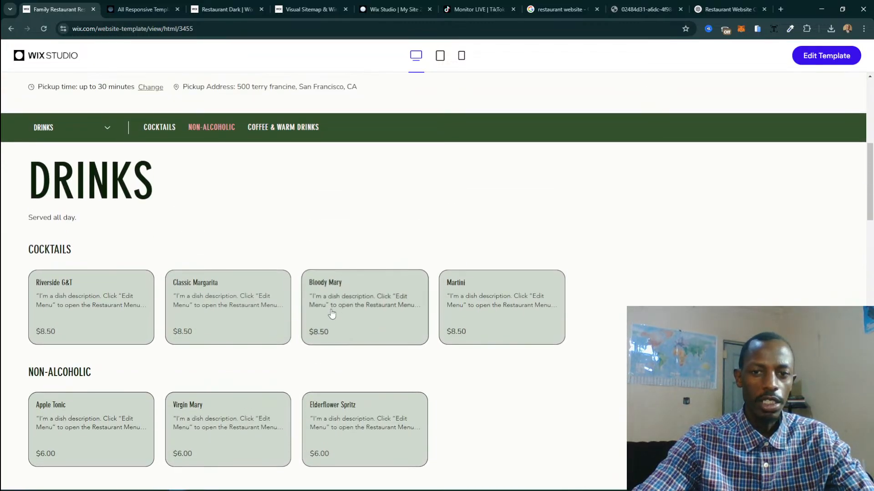
{"action": "scroll", "coordinate": [332, 313], "scroll_direction": "up", "scroll_amount": 5}
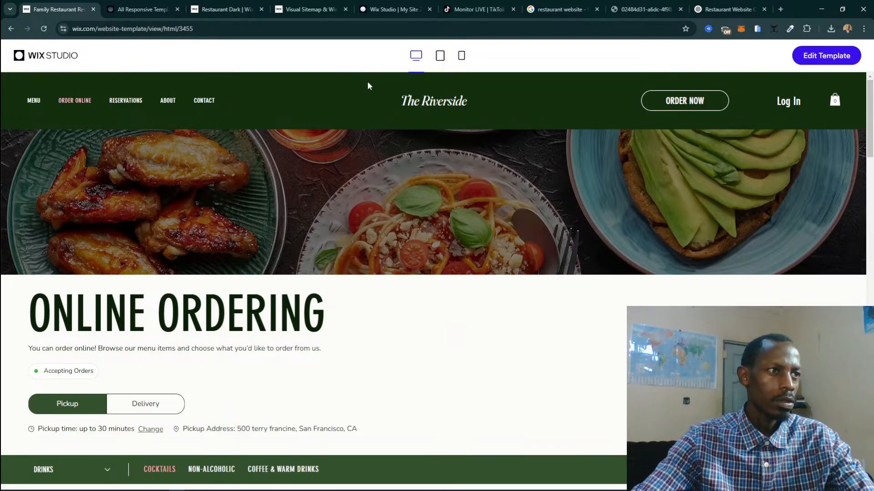
Compare the Family Restaurant template's tablet, mobile and desktop previews.
{"action": "left_click", "coordinate": [440, 55]}
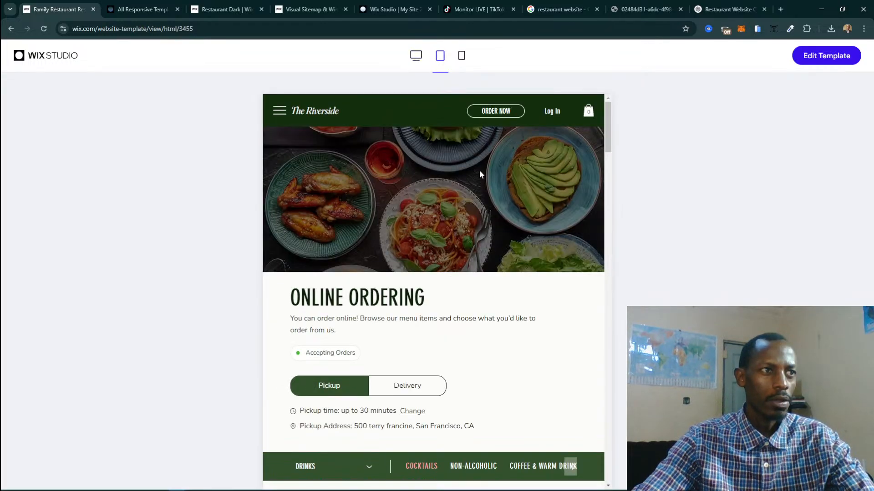
{"action": "left_click", "coordinate": [461, 57]}
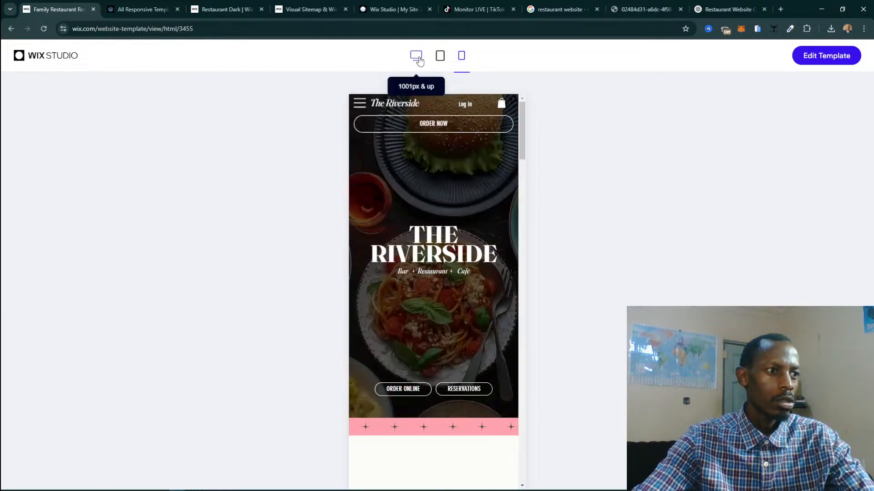
{"action": "left_click", "coordinate": [417, 58]}
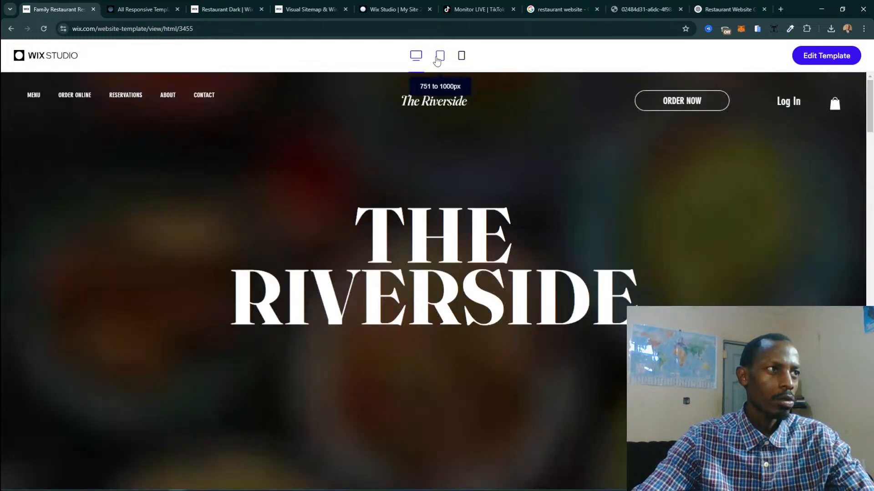
{"action": "left_click", "coordinate": [438, 58]}
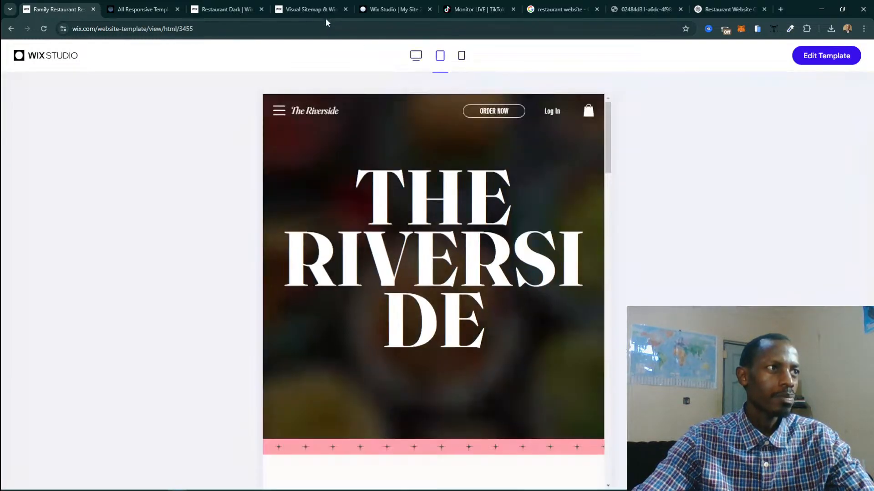
Return to Wix Studio and give the Katogo Special item the Extra hot label plus one more label.
{"action": "left_click", "coordinate": [425, 5]}
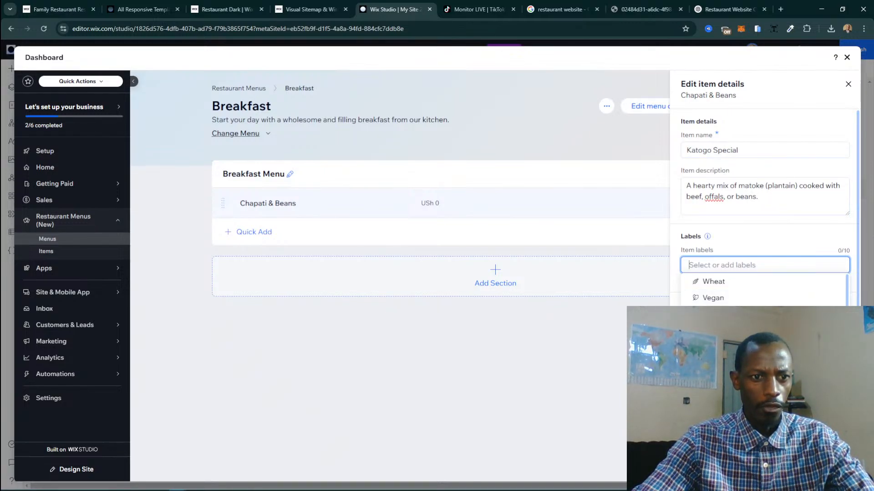
{"action": "scroll", "coordinate": [760, 292], "scroll_direction": "down", "scroll_amount": 2}
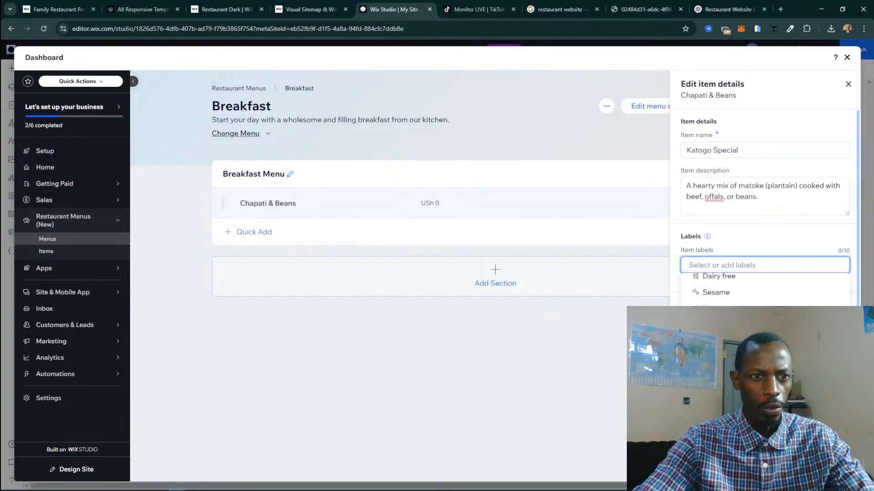
{"action": "scroll", "coordinate": [760, 291], "scroll_direction": "down", "scroll_amount": 3}
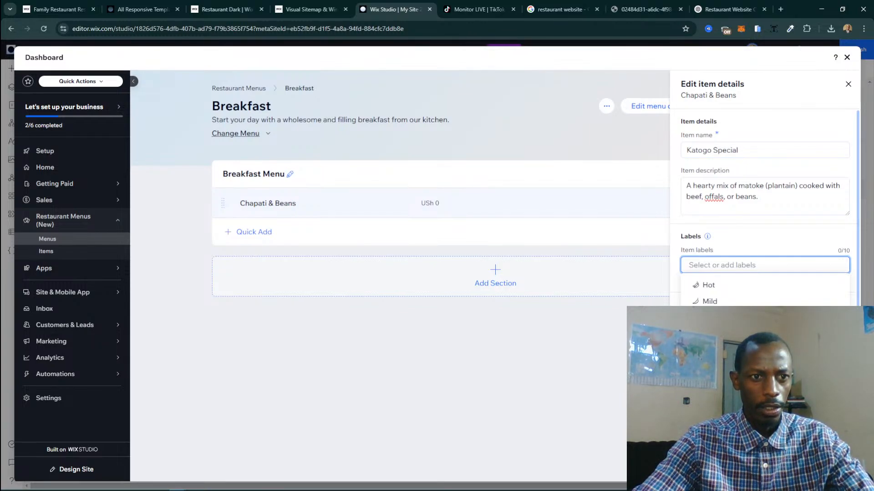
{"action": "scroll", "coordinate": [764, 291], "scroll_direction": "up", "scroll_amount": 4}
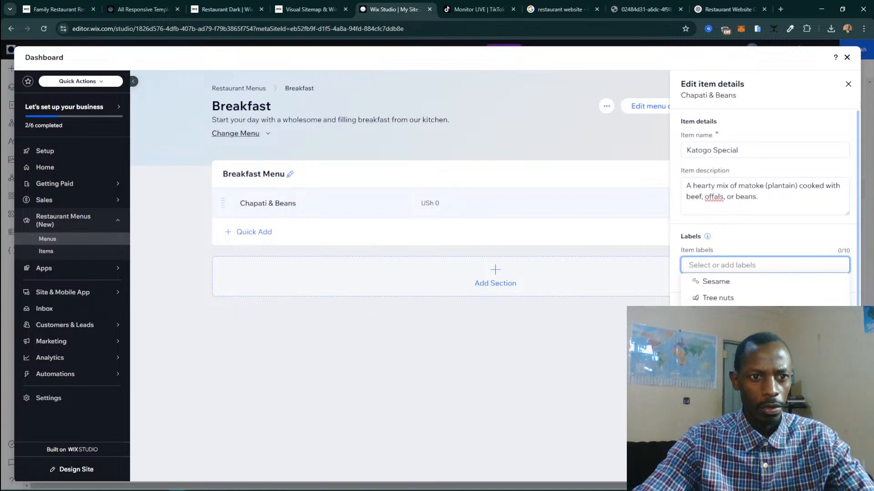
{"action": "scroll", "coordinate": [764, 291], "scroll_direction": "up", "scroll_amount": 2}
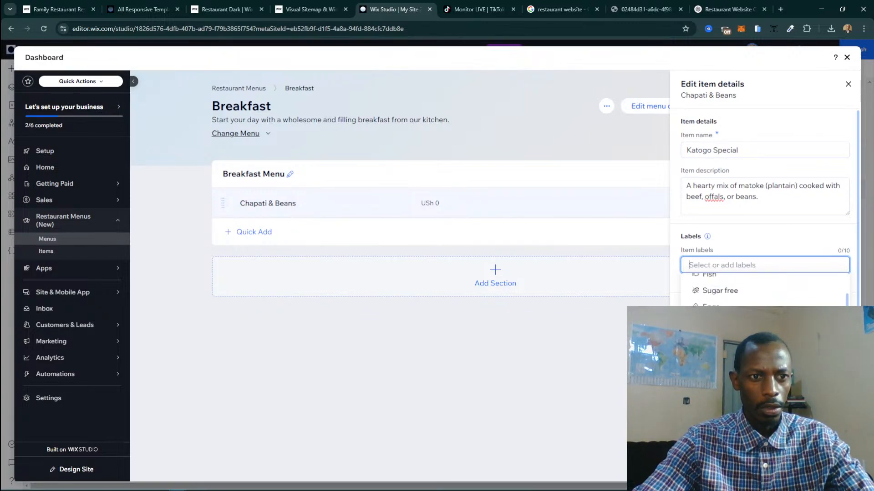
{"action": "scroll", "coordinate": [765, 291], "scroll_direction": "up", "scroll_amount": 2}
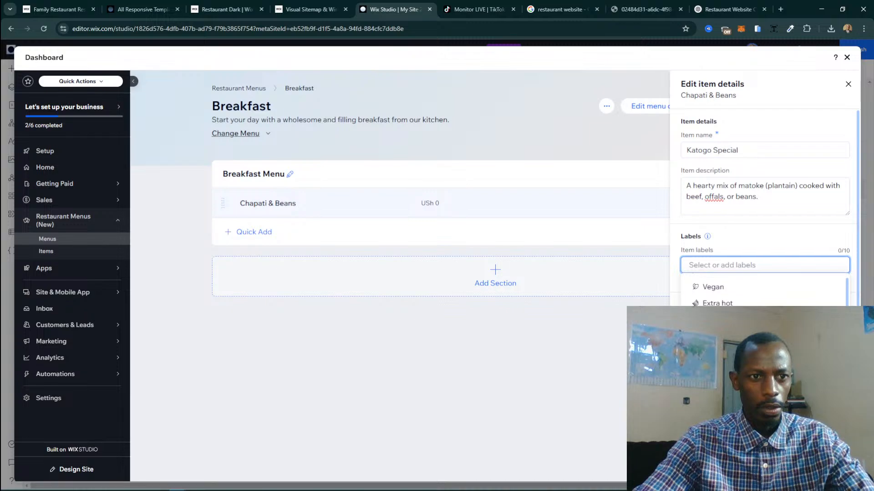
{"action": "left_click", "coordinate": [746, 303]}
{"action": "scroll", "coordinate": [749, 298], "scroll_direction": "down", "scroll_amount": 2}
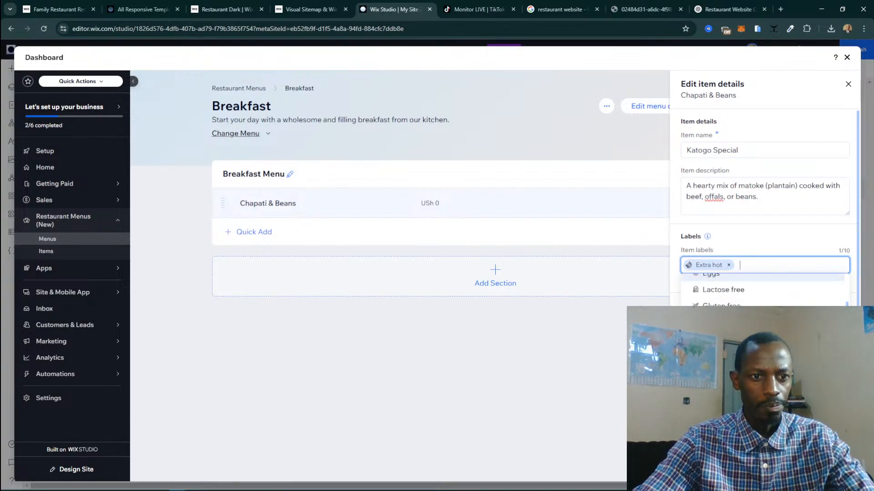
{"action": "scroll", "coordinate": [748, 297], "scroll_direction": "up", "scroll_amount": 1}
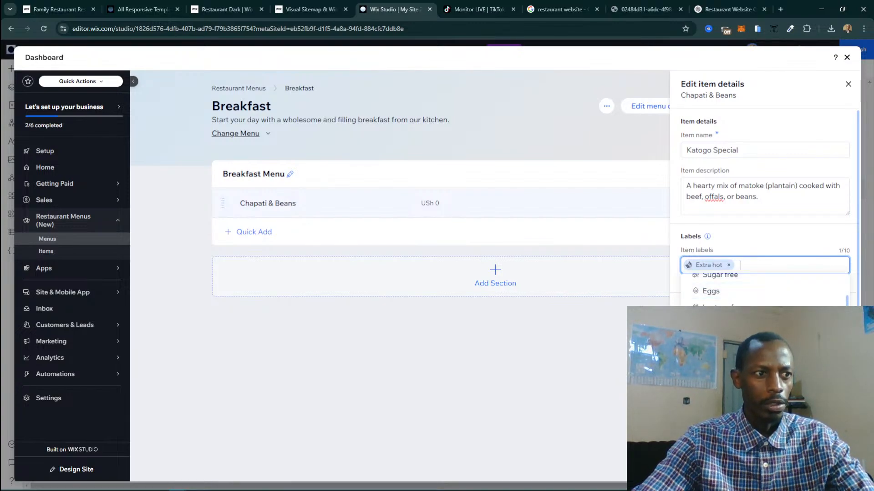
{"action": "left_click", "coordinate": [756, 340]}
Open the image chooser for the Katogo Special item and search Unsplash for "katogo".
{"action": "left_click", "coordinate": [764, 405]}
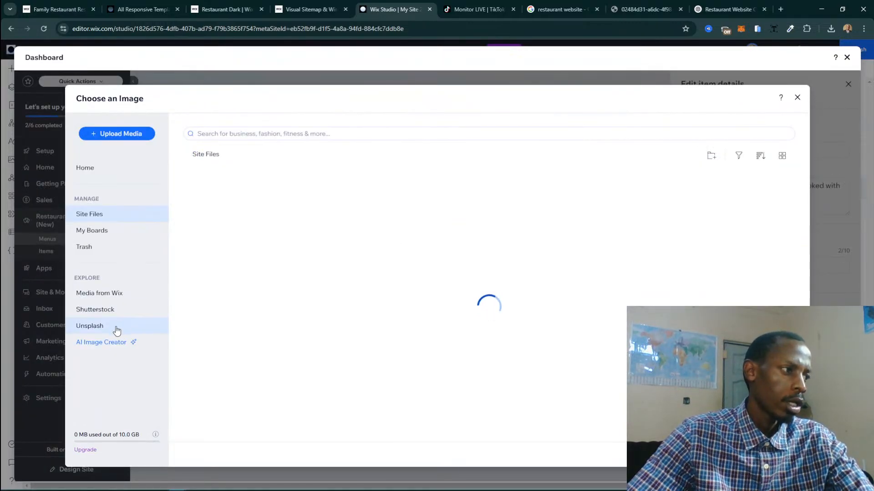
{"action": "left_click", "coordinate": [117, 330]}
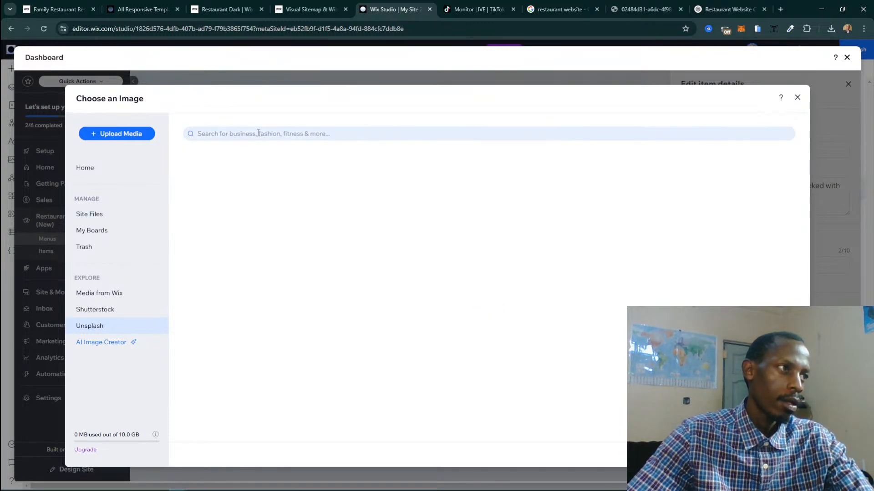
{"action": "left_click", "coordinate": [259, 133]}
{"action": "type", "text": "tog"}
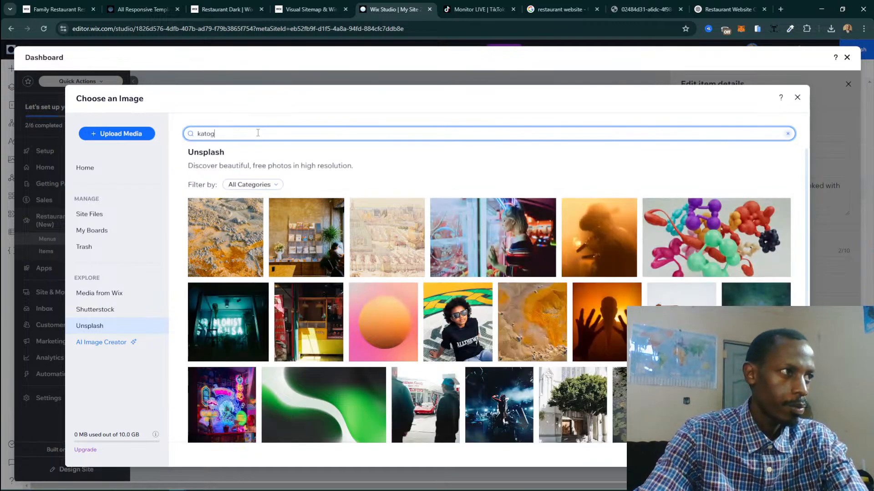
{"action": "type", "text": "o"}
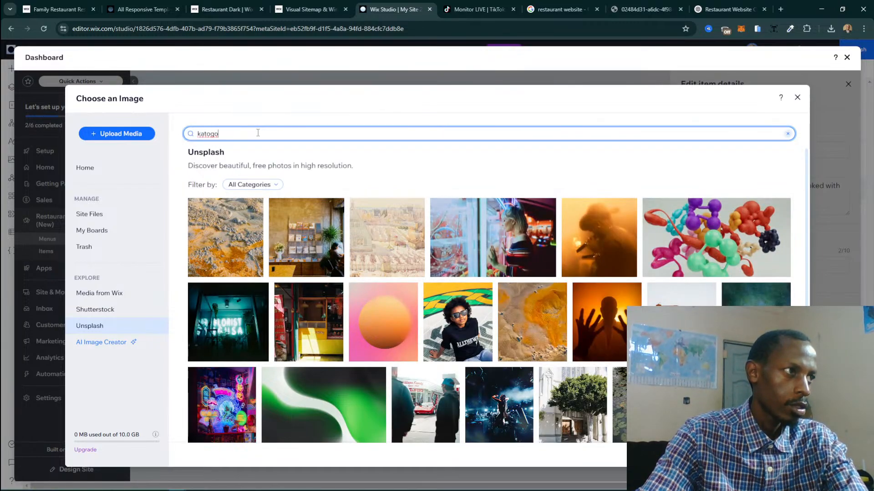
{"action": "key", "text": "Return"}
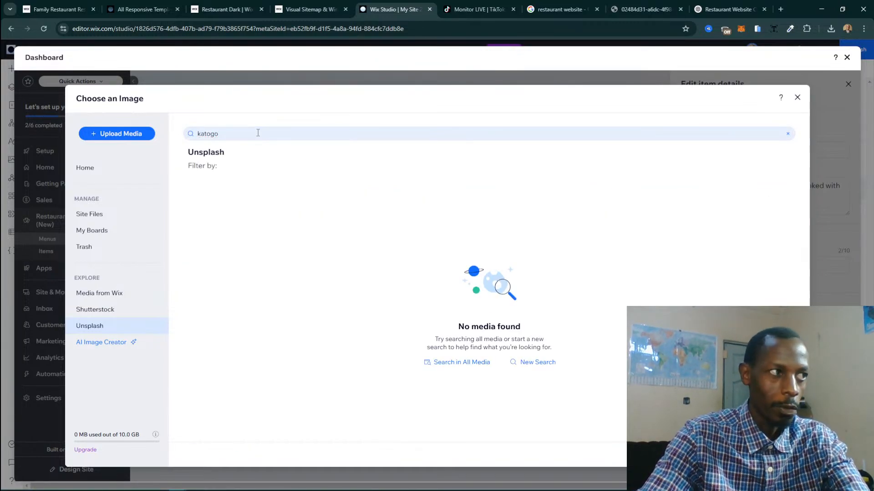
Search the Media from Wix library for "katogo", followed by a search for "matooke".
{"action": "left_click", "coordinate": [105, 291]}
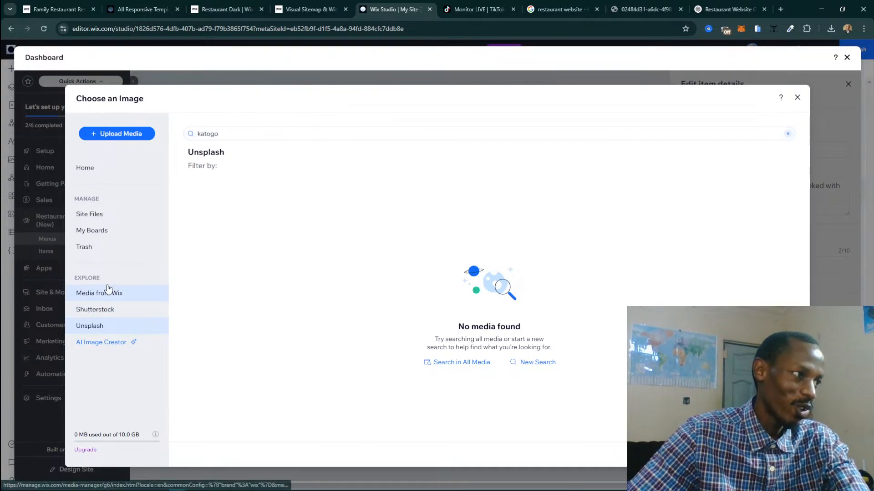
{"action": "left_click", "coordinate": [252, 137]}
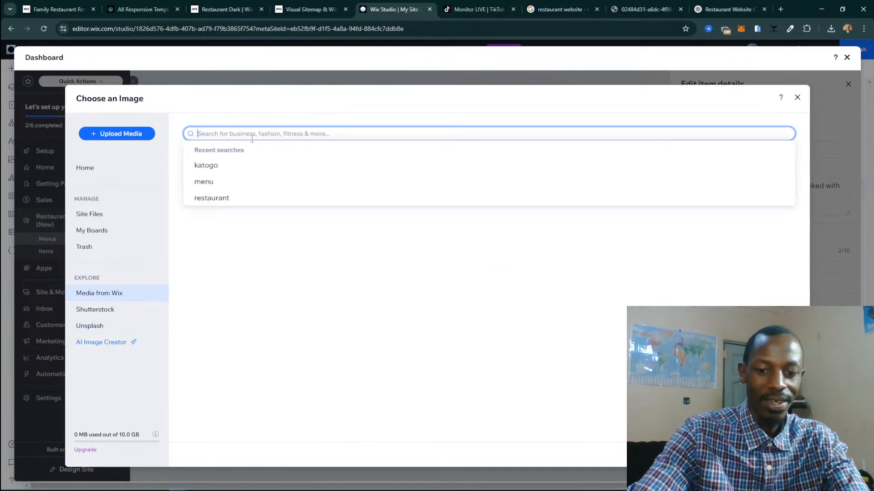
{"action": "type", "text": "katogo"}
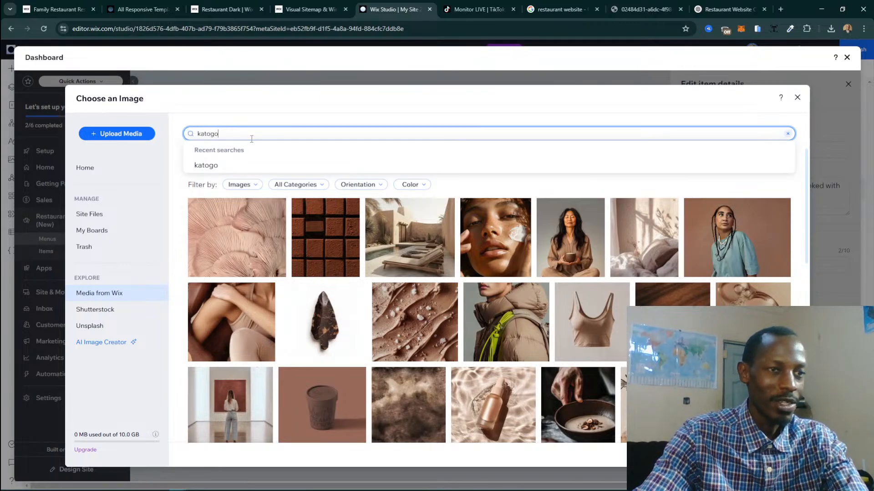
{"action": "key", "text": "Return"}
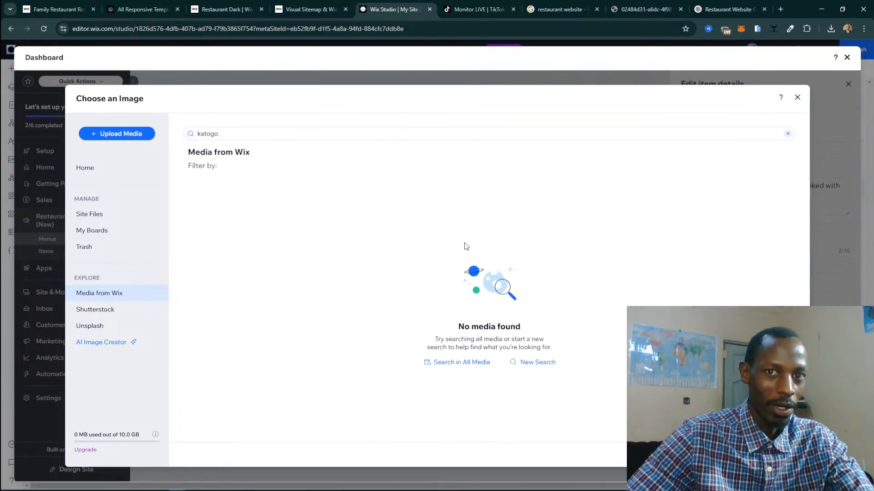
{"action": "left_click", "coordinate": [260, 139]}
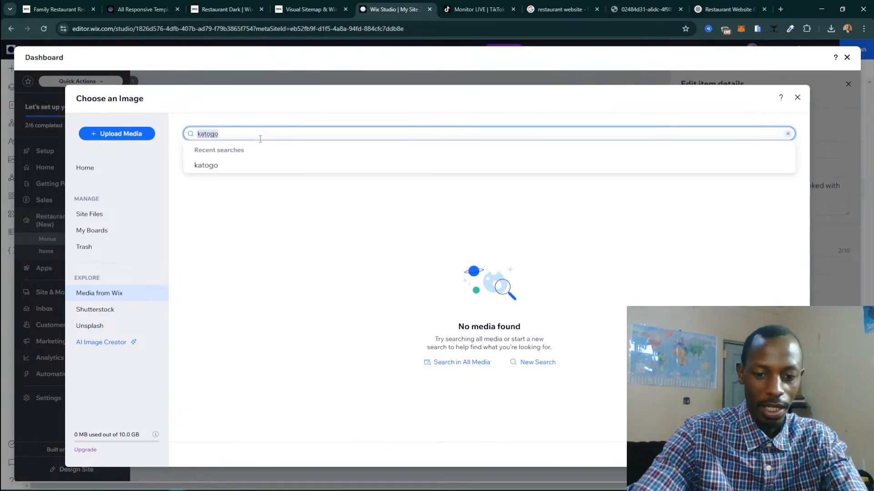
{"action": "type", "text": "matooke"}
{"action": "key", "text": "Return"}
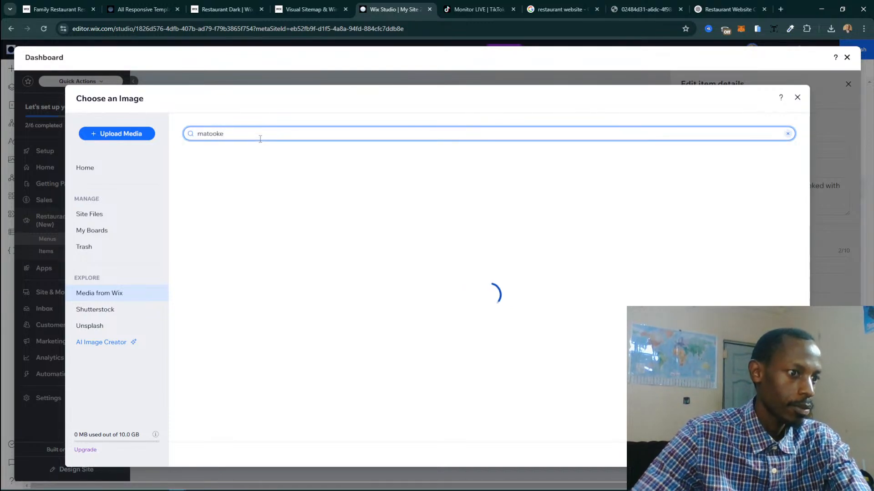
Search Media from Wix for "food", refine the search to "local food", and look through the photos for a suitable dish.
{"action": "left_click", "coordinate": [260, 139]}
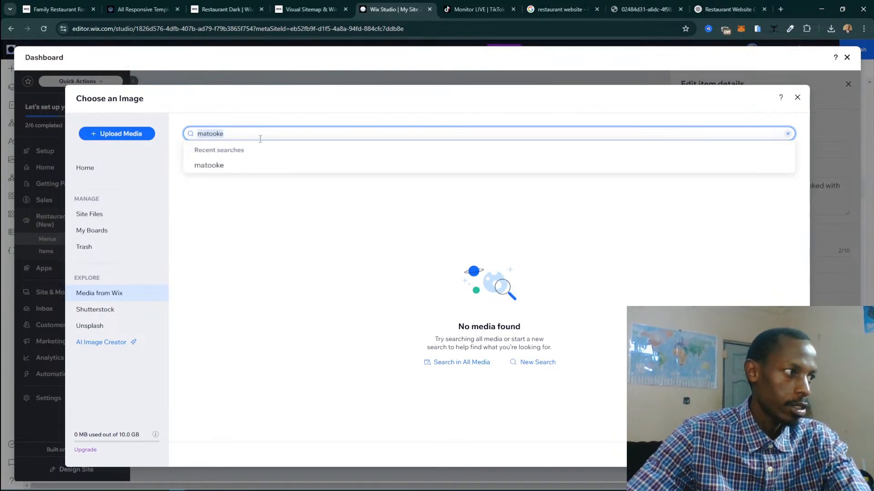
{"action": "type", "text": "food"}
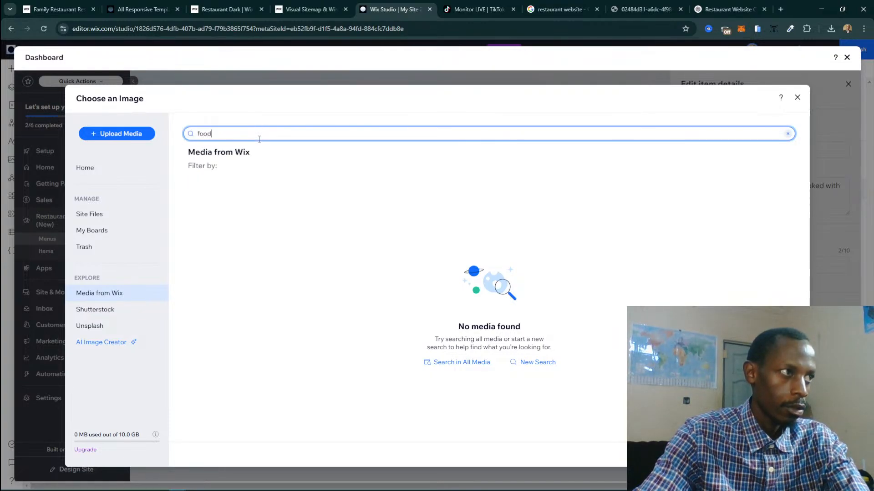
{"action": "key", "text": "Return"}
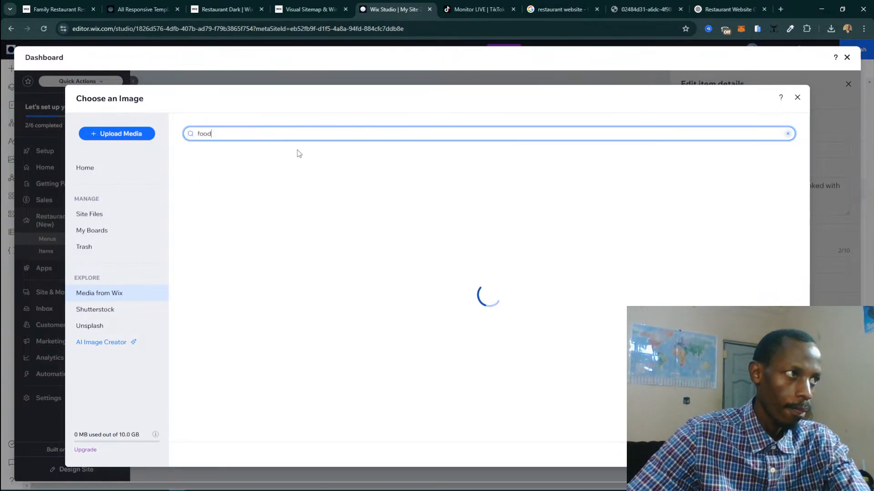
{"action": "left_click", "coordinate": [198, 134]}
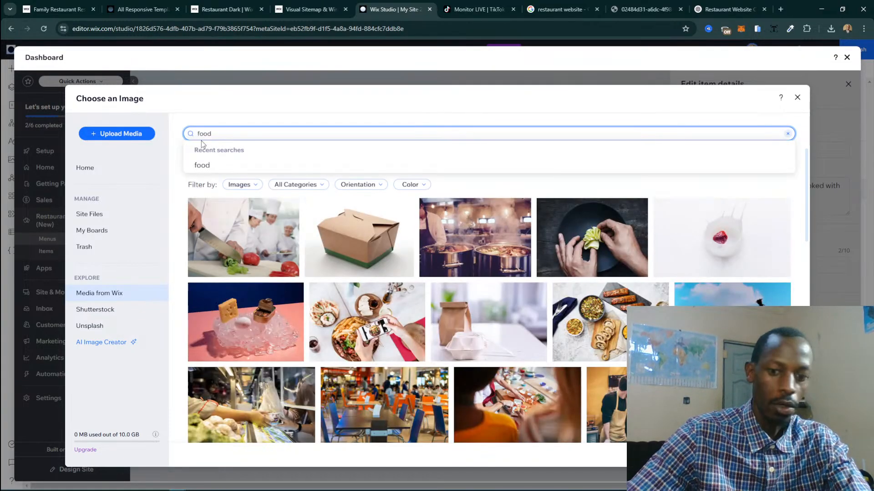
{"action": "type", "text": "local"}
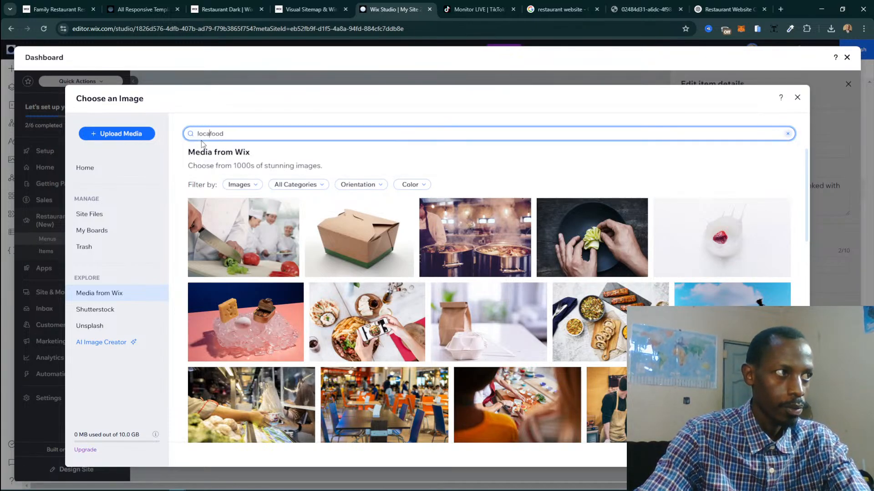
{"action": "key", "text": "Return"}
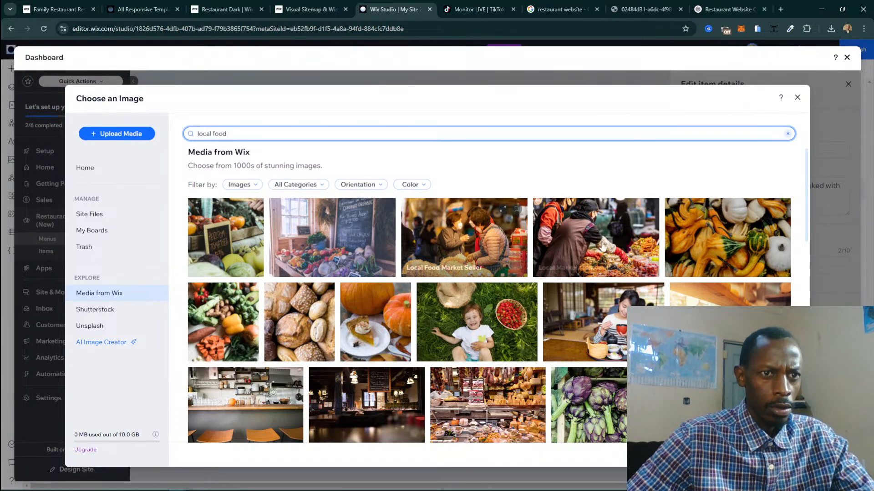
{"action": "scroll", "coordinate": [591, 337], "scroll_direction": "down", "scroll_amount": 3}
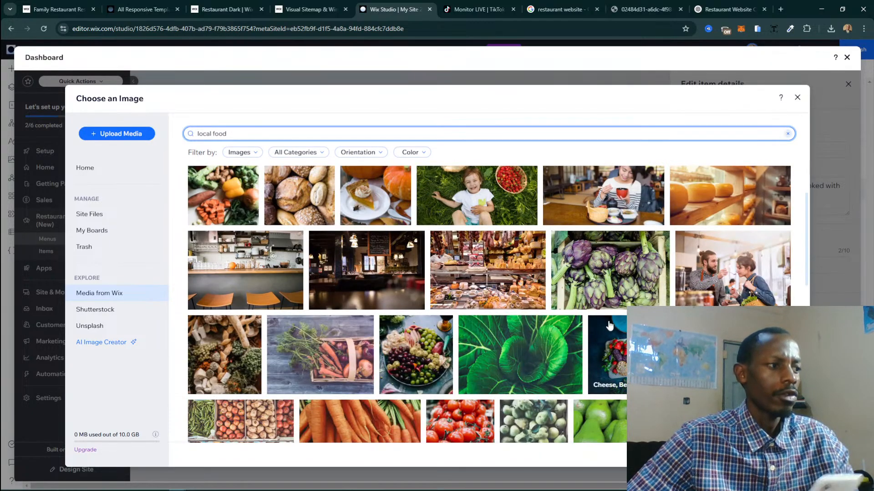
{"action": "scroll", "coordinate": [607, 324], "scroll_direction": "down", "scroll_amount": 5}
{"action": "scroll", "coordinate": [553, 291], "scroll_direction": "up", "scroll_amount": 5}
{"action": "scroll", "coordinate": [556, 317], "scroll_direction": "up", "scroll_amount": 1}
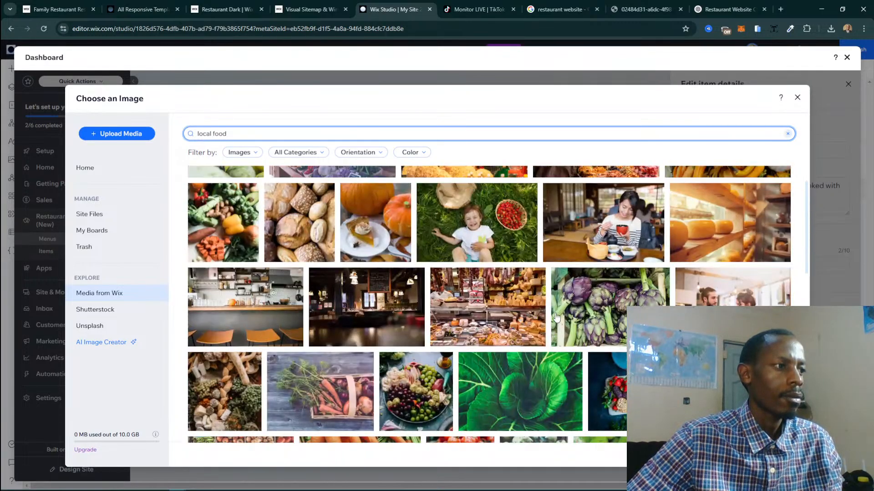
{"action": "scroll", "coordinate": [556, 317], "scroll_direction": "down", "scroll_amount": 10}
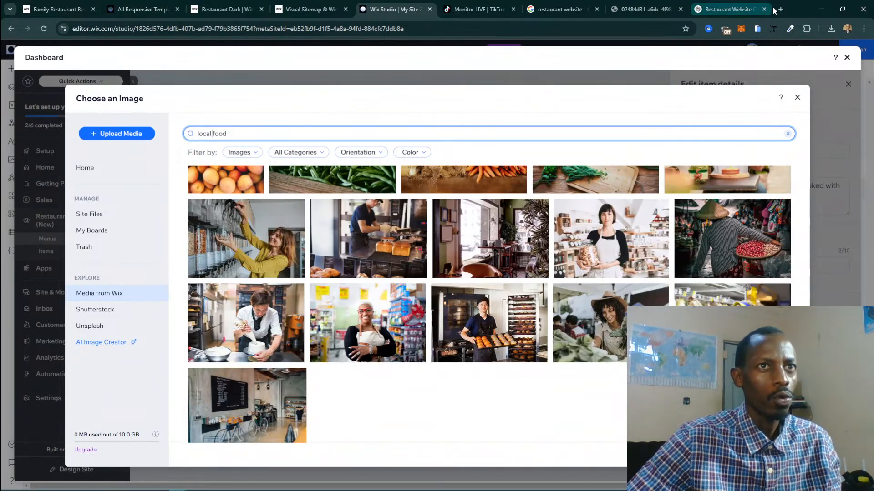
Search Google for "local food" in a new browser tab and show the image results.
{"action": "left_click", "coordinate": [780, 9]}
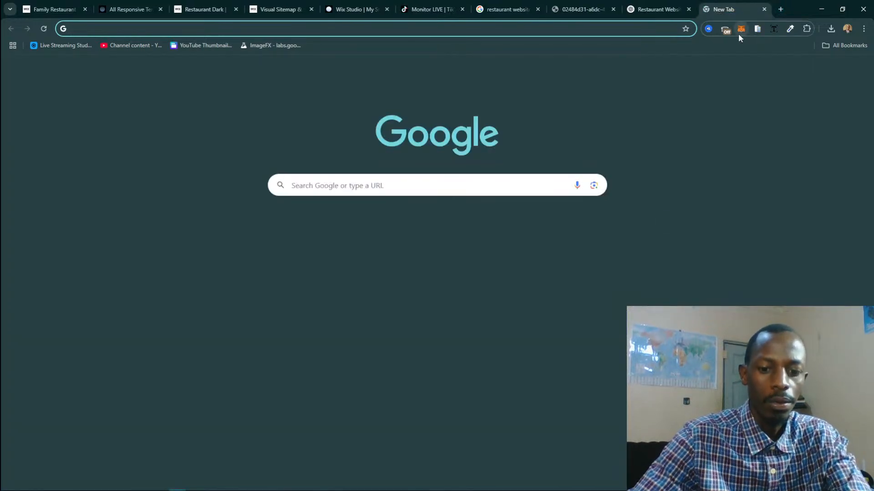
{"action": "type", "text": "local oo"}
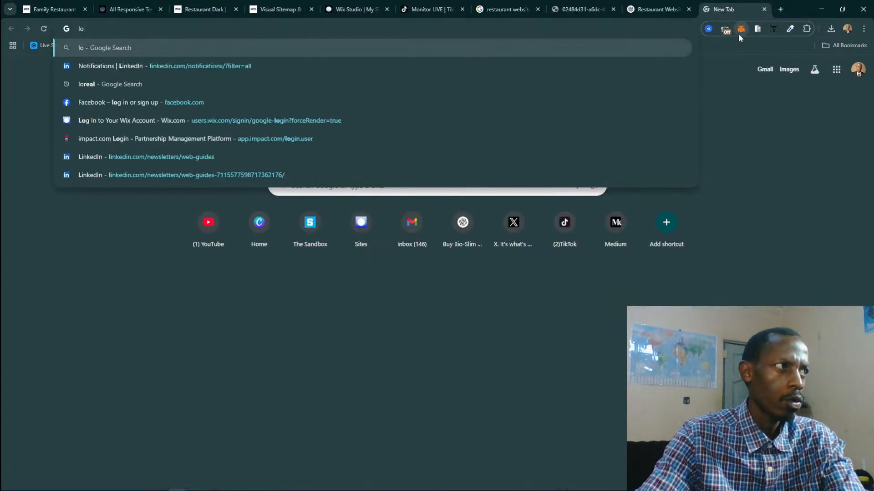
{"action": "key", "text": "BackSpace"}
{"action": "key", "text": "BackSpace"}
{"action": "type", "text": "food"}
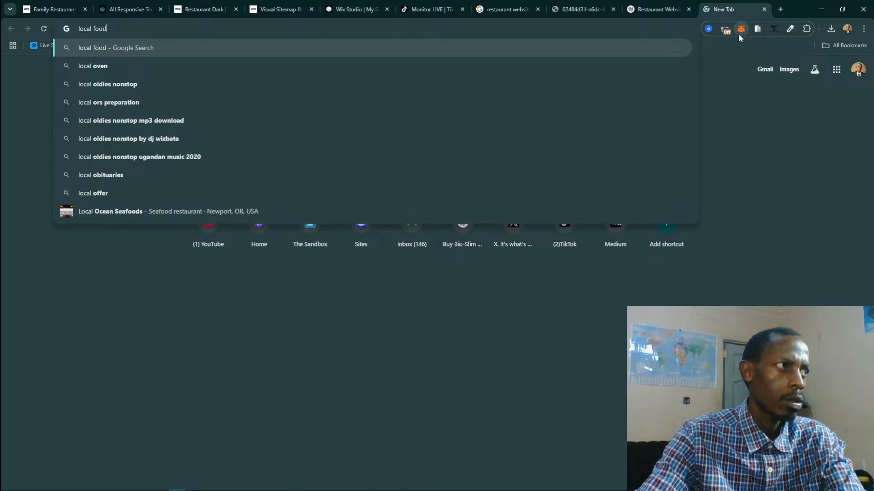
{"action": "key", "text": "Return"}
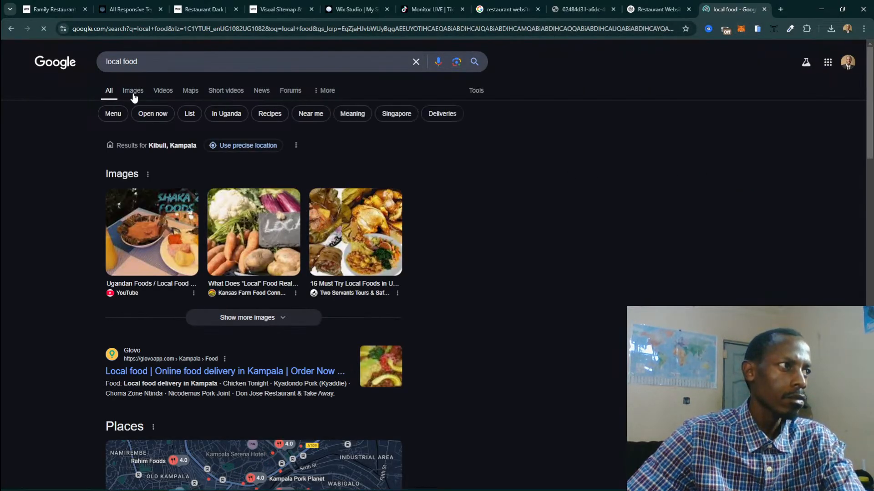
{"action": "left_click", "coordinate": [133, 91]}
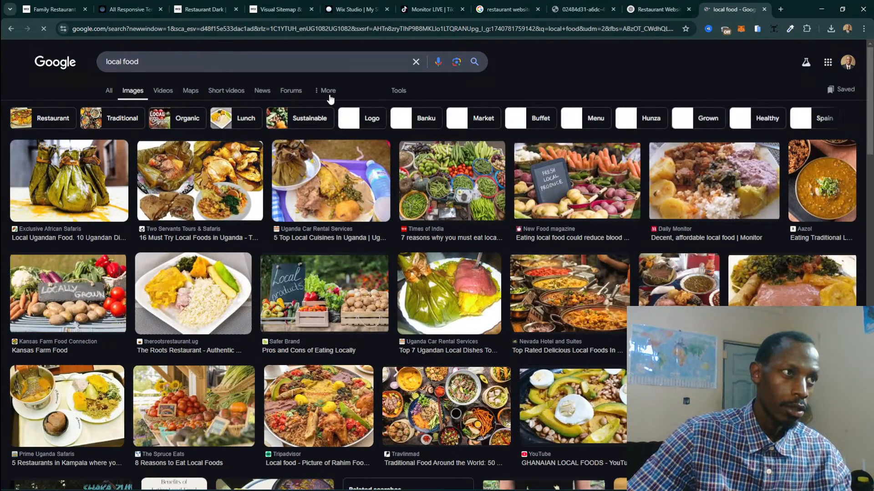
Filter the Google image results by usage rights to Creative Commons licenses.
{"action": "left_click", "coordinate": [330, 94]}
{"action": "left_click", "coordinate": [391, 92]}
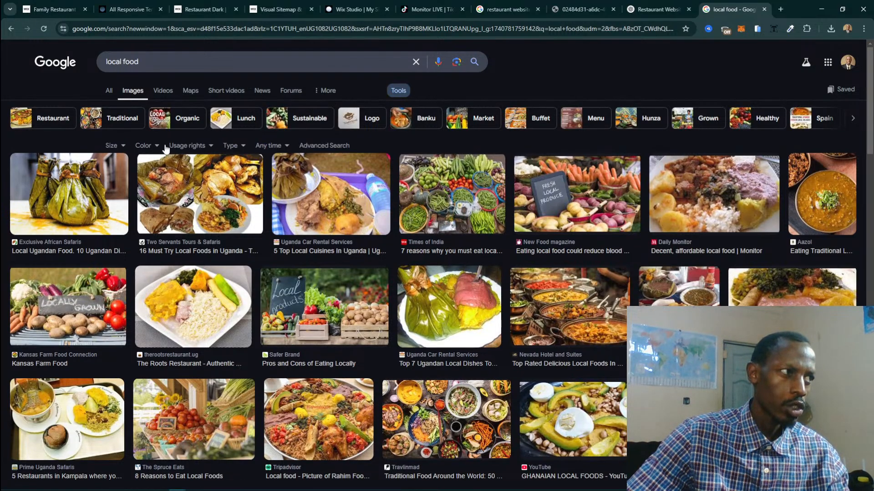
{"action": "left_click", "coordinate": [192, 148]}
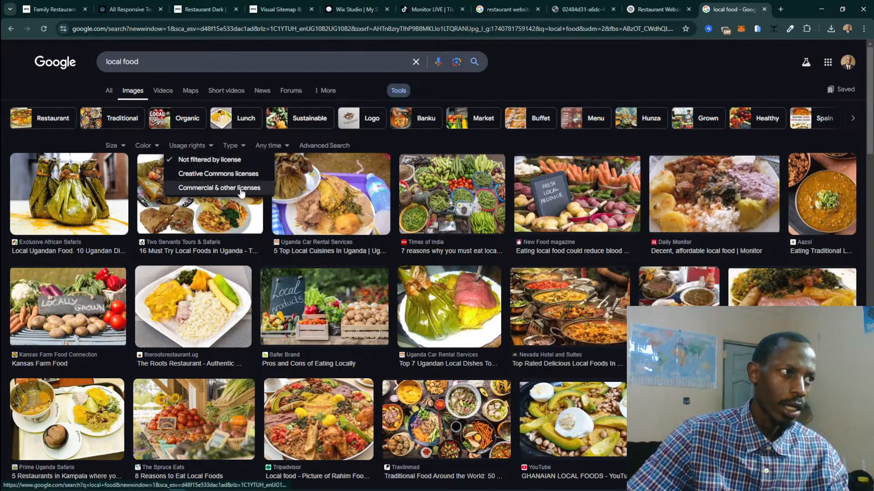
{"action": "left_click", "coordinate": [205, 174]}
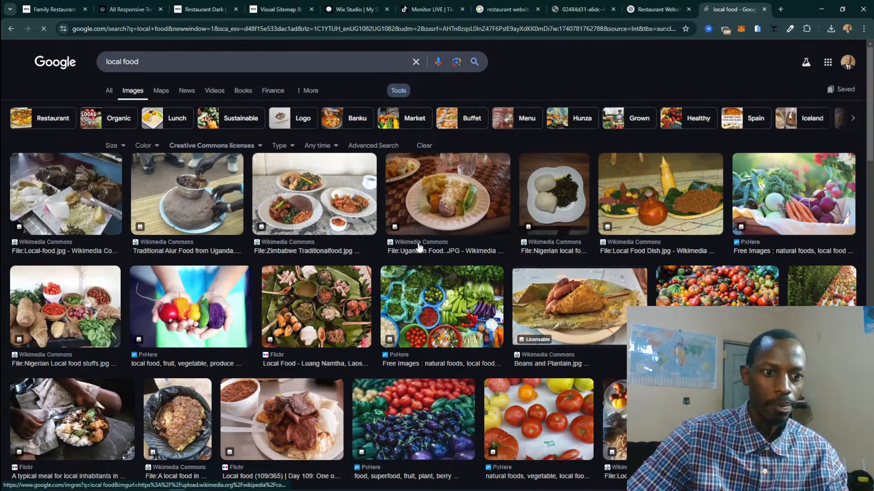
Preview candidate local food photos and open the Wikimedia Commons Ugandan Food image at full size in a new browser tab.
{"action": "scroll", "coordinate": [418, 247], "scroll_direction": "down", "scroll_amount": 4}
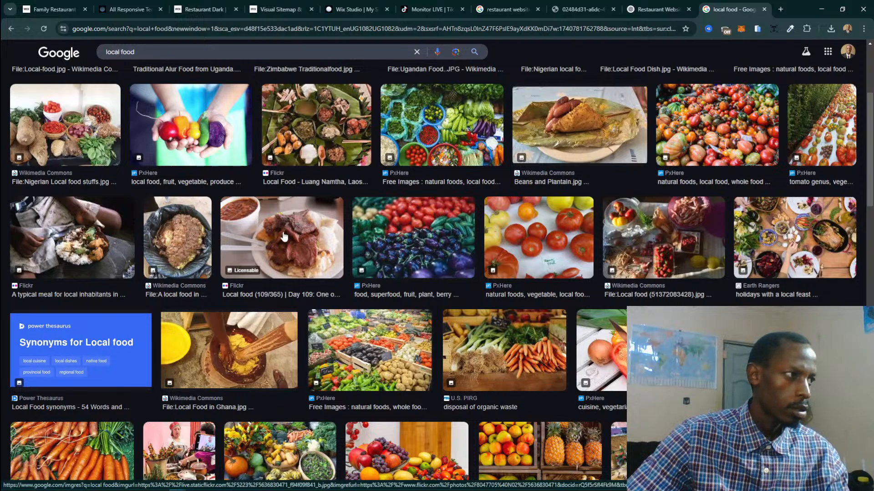
{"action": "scroll", "coordinate": [254, 213], "scroll_direction": "up", "scroll_amount": 4}
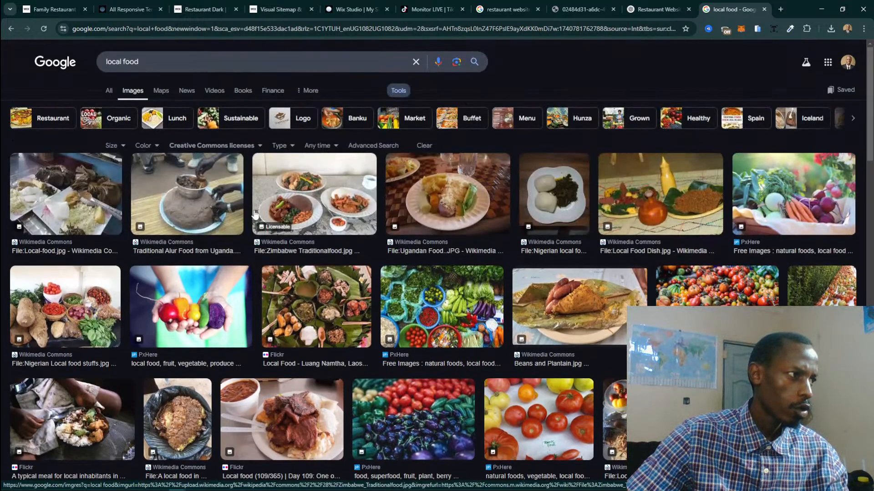
{"action": "left_click", "coordinate": [59, 206]}
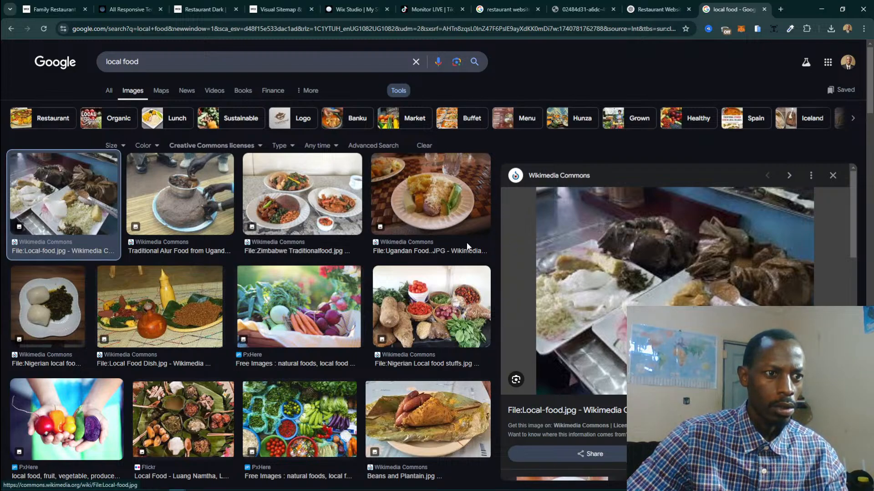
{"action": "left_click", "coordinate": [469, 202]}
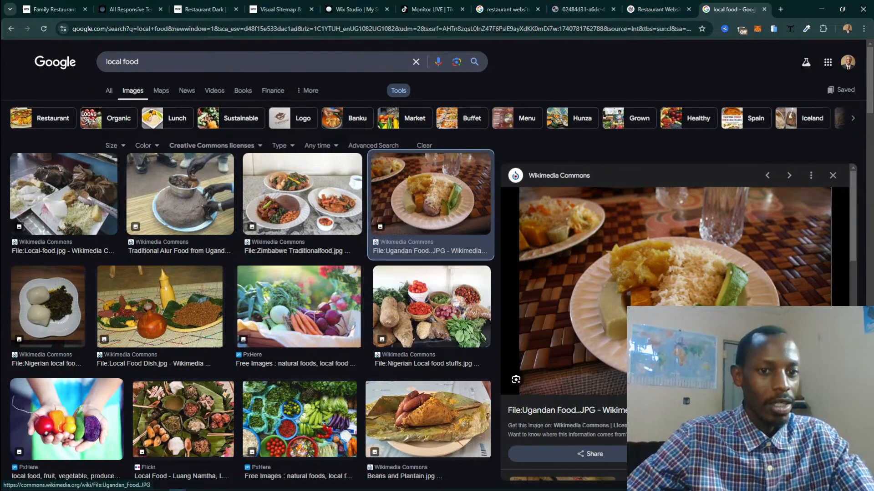
{"action": "right_click", "coordinate": [727, 291]}
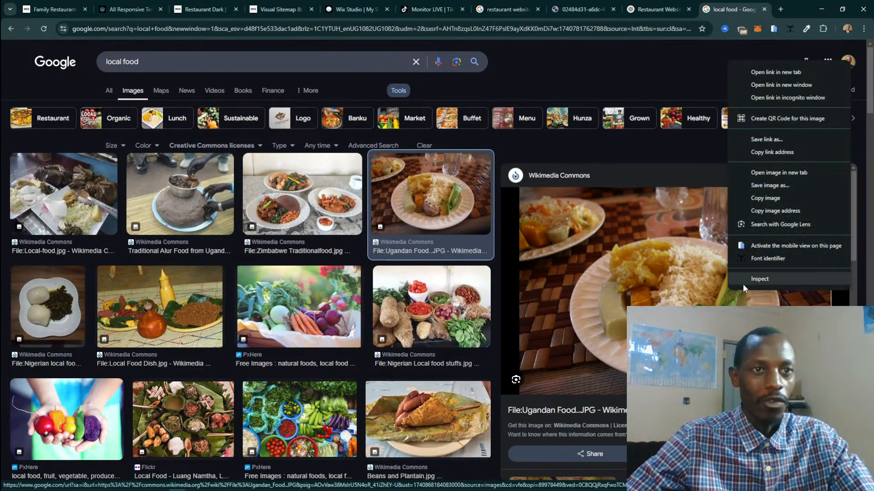
{"action": "left_click", "coordinate": [796, 174]}
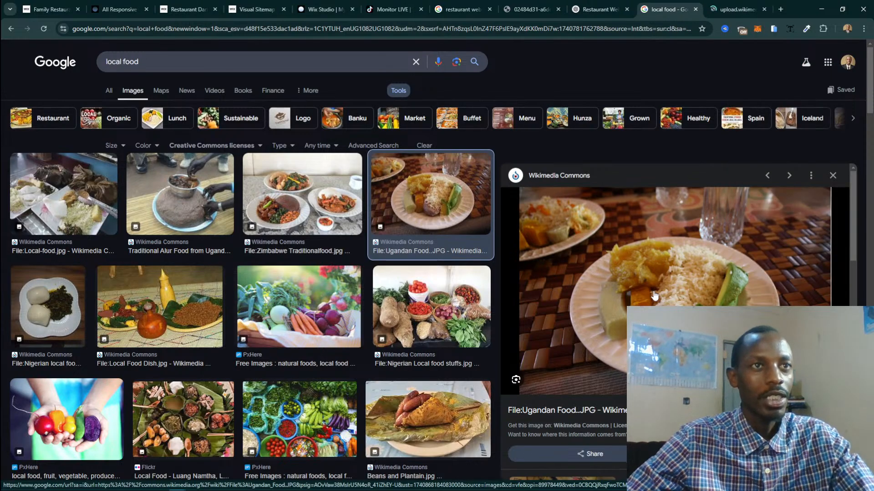
{"action": "left_click", "coordinate": [720, 5]}
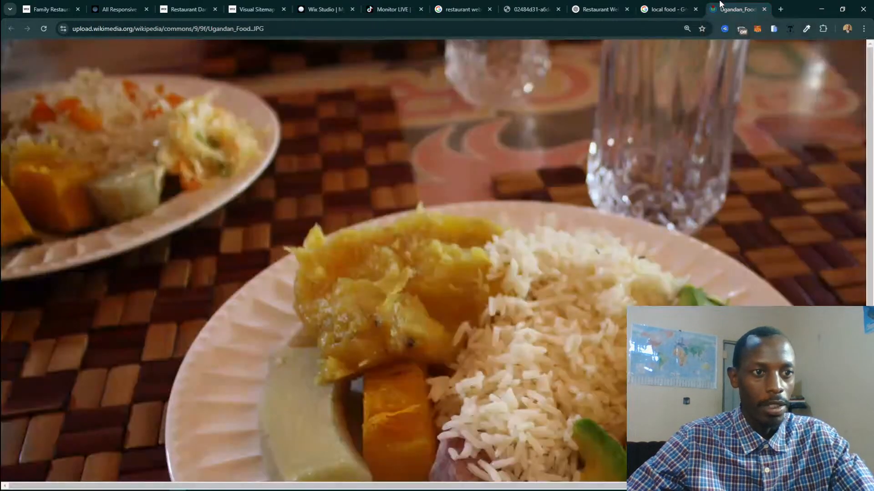
Save the full-size Ugandan Food photo to the Downloads folder as a JPEG named Ugandan_Food, and close its browser tab.
{"action": "left_click", "coordinate": [492, 254]}
{"action": "left_click", "coordinate": [492, 254]}
{"action": "left_click", "coordinate": [502, 245]}
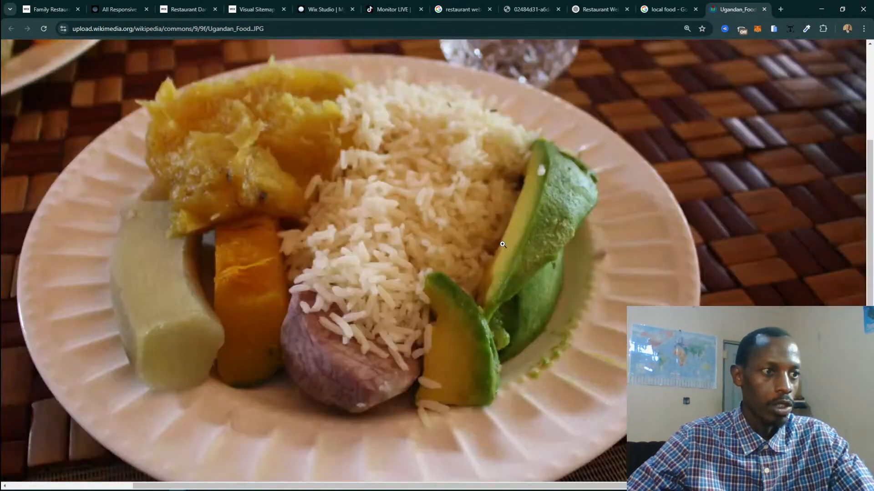
{"action": "right_click", "coordinate": [383, 210]}
{"action": "left_click", "coordinate": [426, 237]}
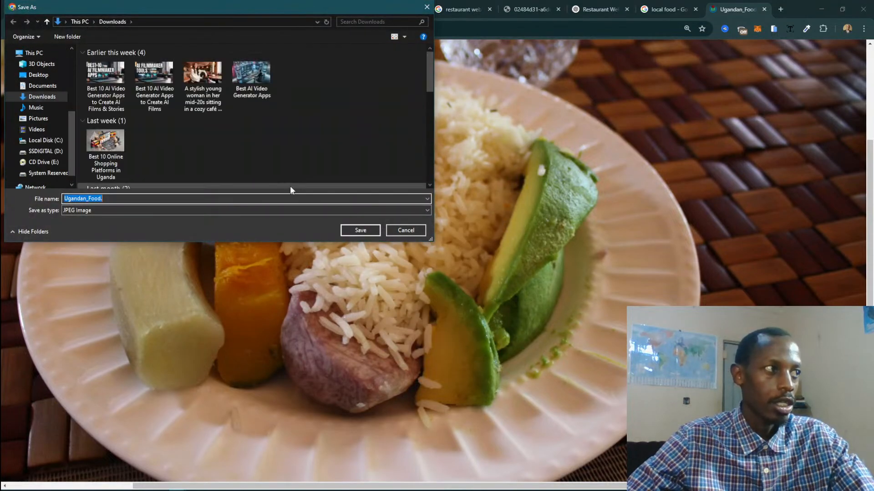
{"action": "left_click", "coordinate": [358, 230]}
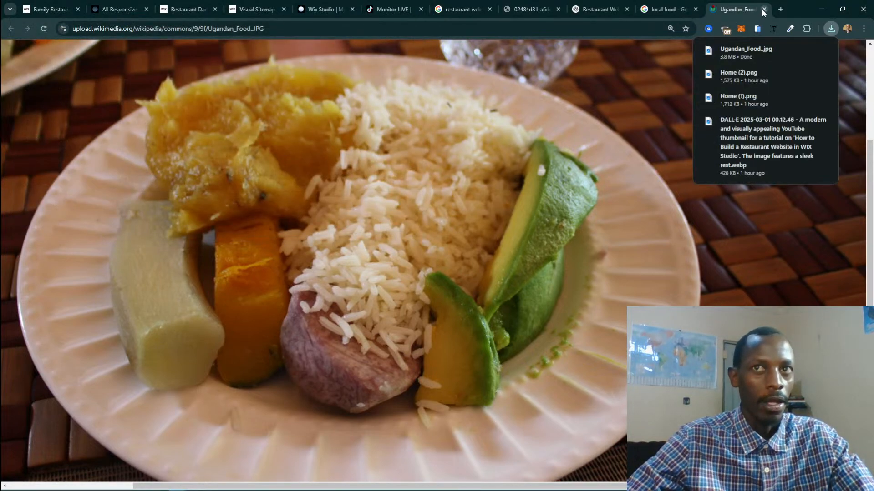
{"action": "left_click", "coordinate": [763, 10]}
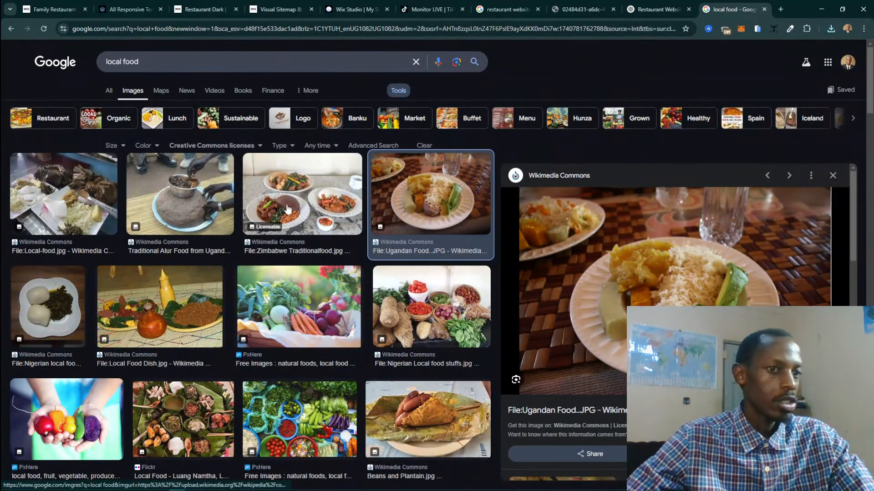
Open the Wikimedia Commons Zimbabwe Traditionalfood image at full size in a new browser tab, closing the extra file page.
{"action": "left_click", "coordinate": [264, 225]}
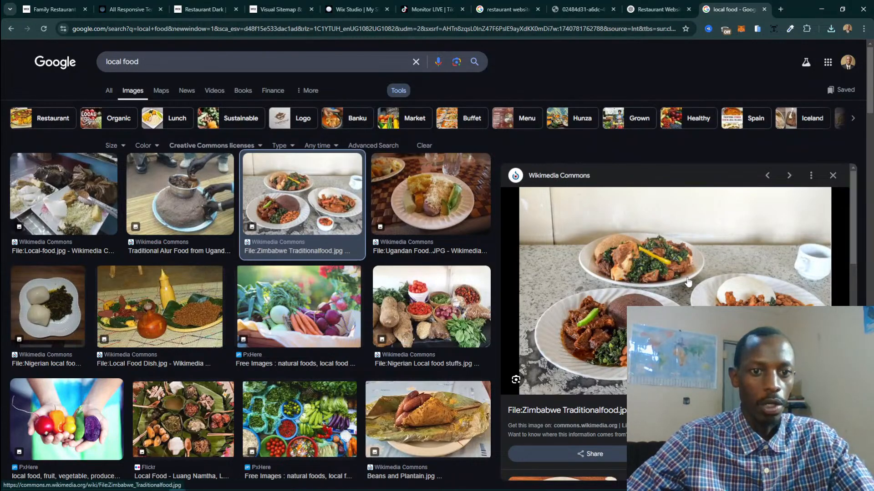
{"action": "right_click", "coordinate": [688, 282]}
{"action": "left_click", "coordinate": [723, 158]}
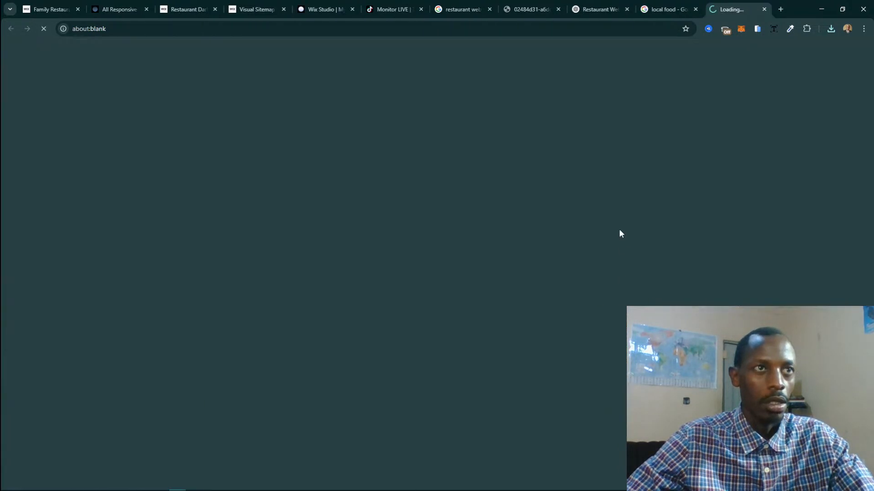
{"action": "left_click", "coordinate": [667, 9]}
{"action": "right_click", "coordinate": [699, 213]}
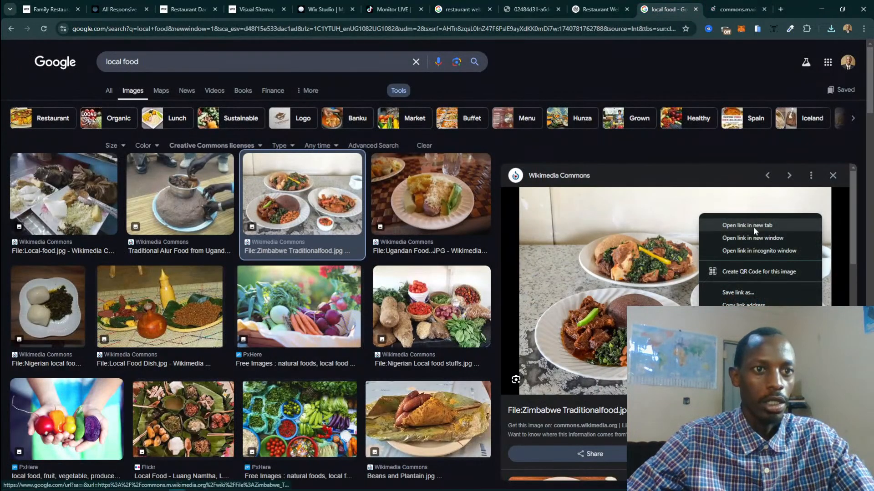
{"action": "left_click", "coordinate": [751, 226]}
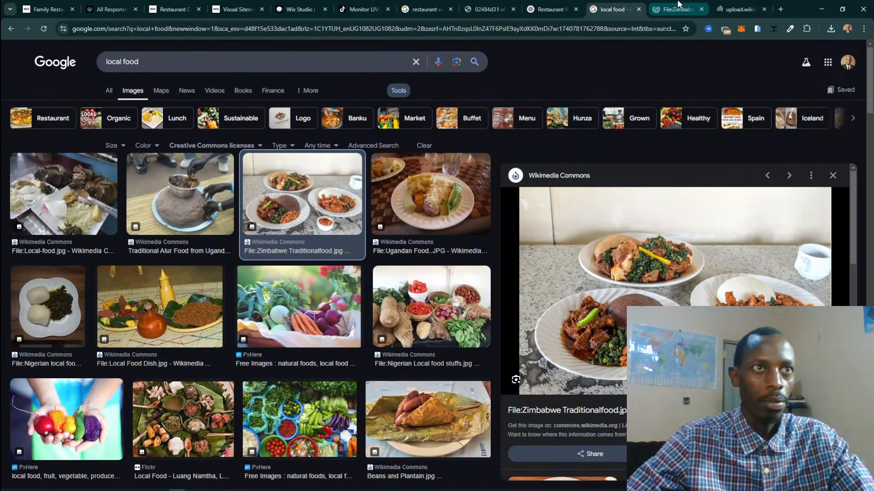
{"action": "left_click", "coordinate": [684, 8]}
{"action": "left_click", "coordinate": [702, 9]}
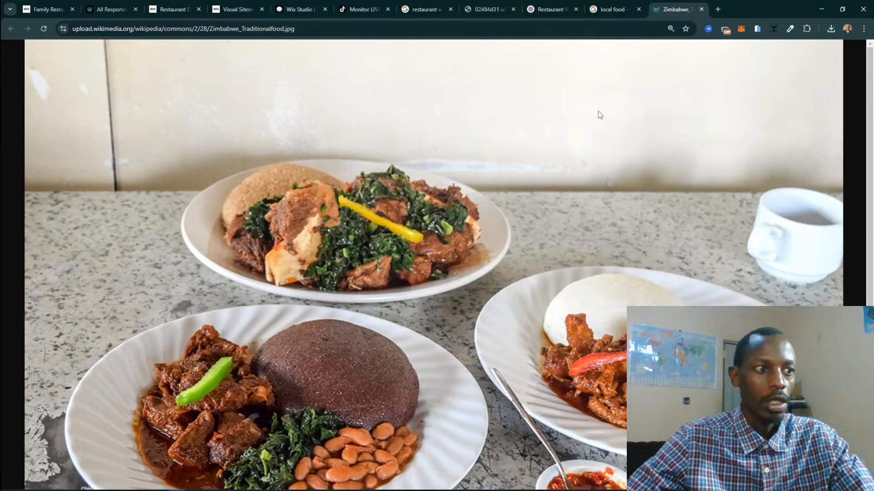
Save the Zimbabwe_Traditionalfood photo as a JPEG in the Downloads folder and close its browser tab.
{"action": "scroll", "coordinate": [453, 245], "scroll_direction": "down", "scroll_amount": 2}
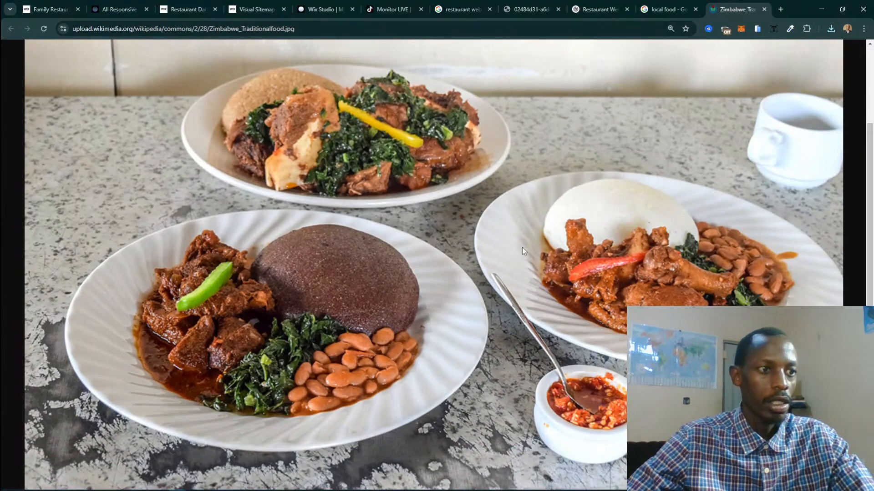
{"action": "right_click", "coordinate": [454, 245]}
{"action": "left_click", "coordinate": [492, 272]}
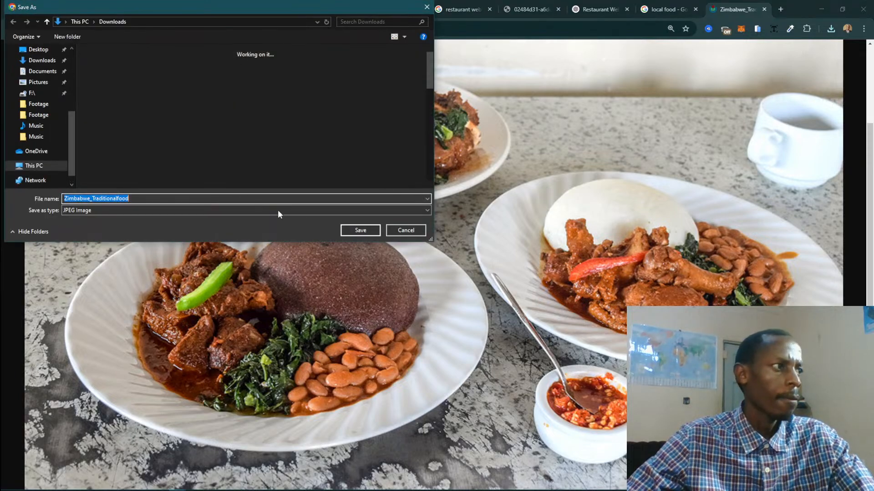
{"action": "left_click", "coordinate": [359, 230]}
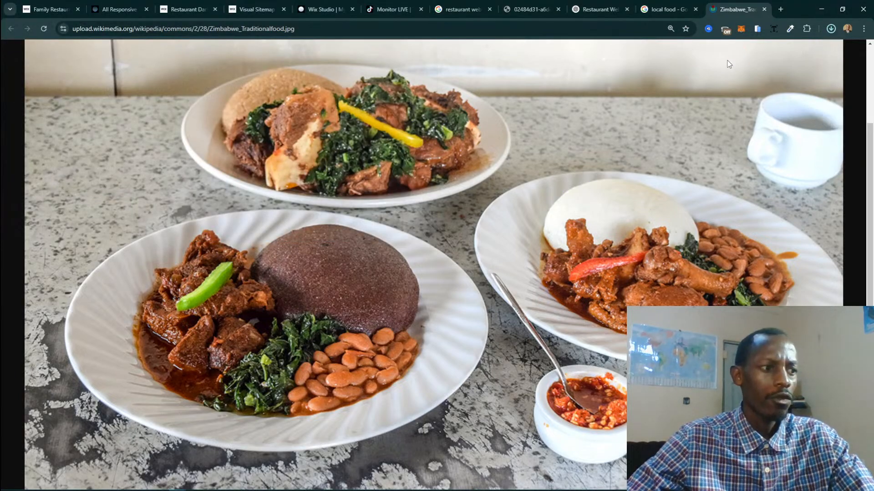
{"action": "left_click", "coordinate": [764, 9]}
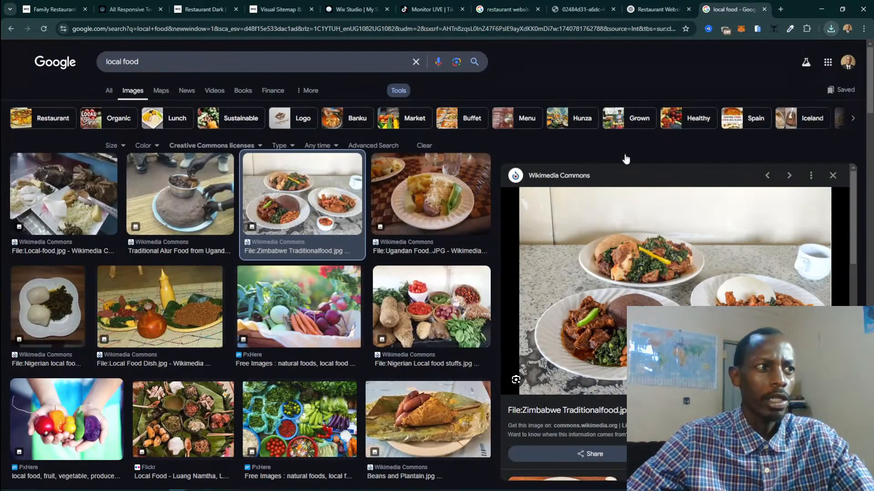
Copy the dish name "Rice & Fried Fish" from the ChatGPT menu and search Google Images for it instead of local food.
{"action": "scroll", "coordinate": [392, 316], "scroll_direction": "down", "scroll_amount": 5}
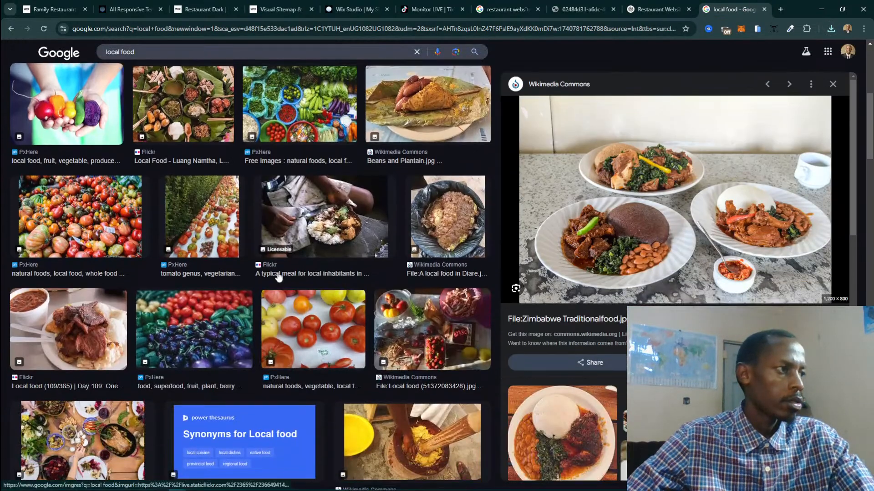
{"action": "scroll", "coordinate": [255, 191], "scroll_direction": "down", "scroll_amount": 5}
{"action": "scroll", "coordinate": [209, 151], "scroll_direction": "down", "scroll_amount": 5}
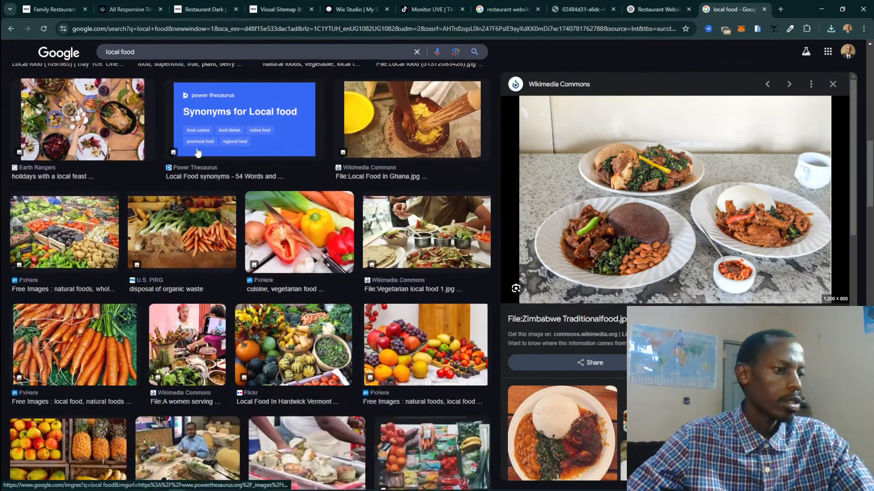
{"action": "scroll", "coordinate": [197, 151], "scroll_direction": "down", "scroll_amount": 4}
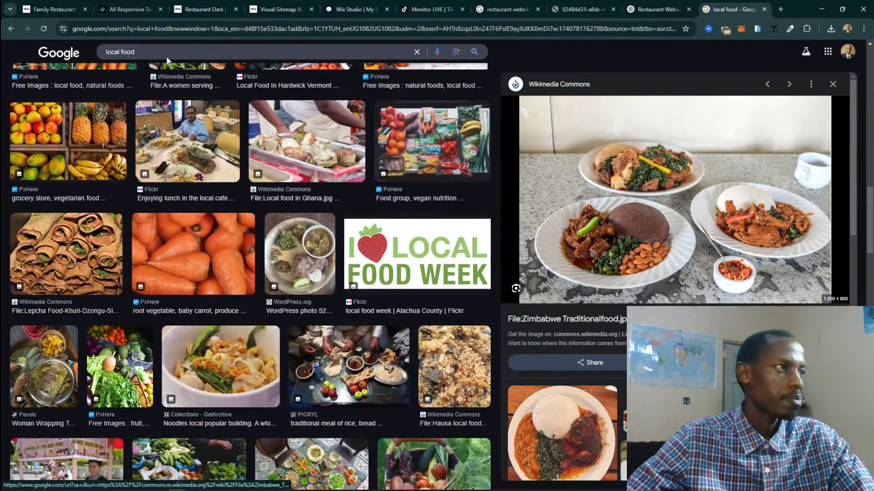
{"action": "left_click", "coordinate": [658, 10]}
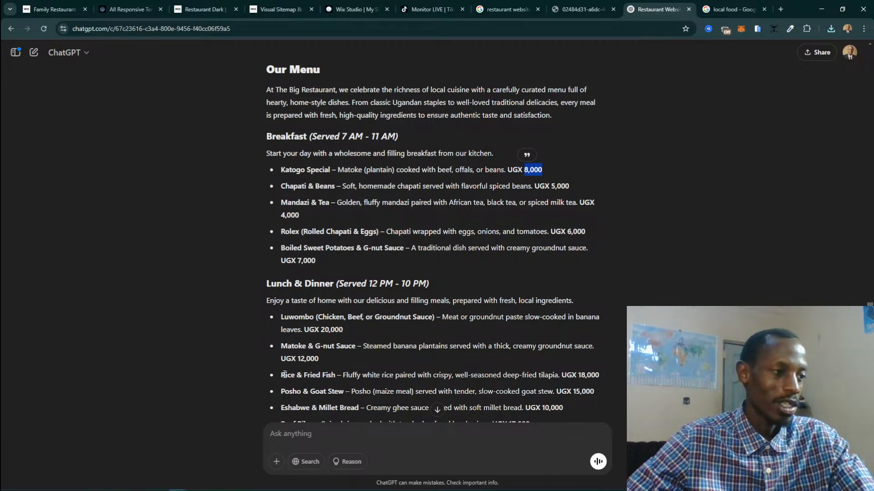
{"action": "left_click_drag", "start_coordinate": [282, 376], "coordinate": [339, 372]}
{"action": "key", "text": "ctrl+c"}
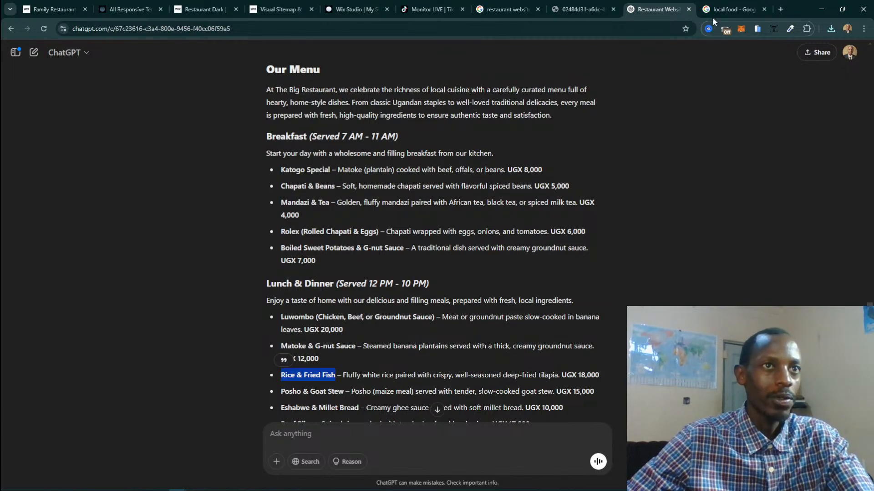
{"action": "left_click", "coordinate": [728, 9]}
{"action": "left_click", "coordinate": [129, 54]}
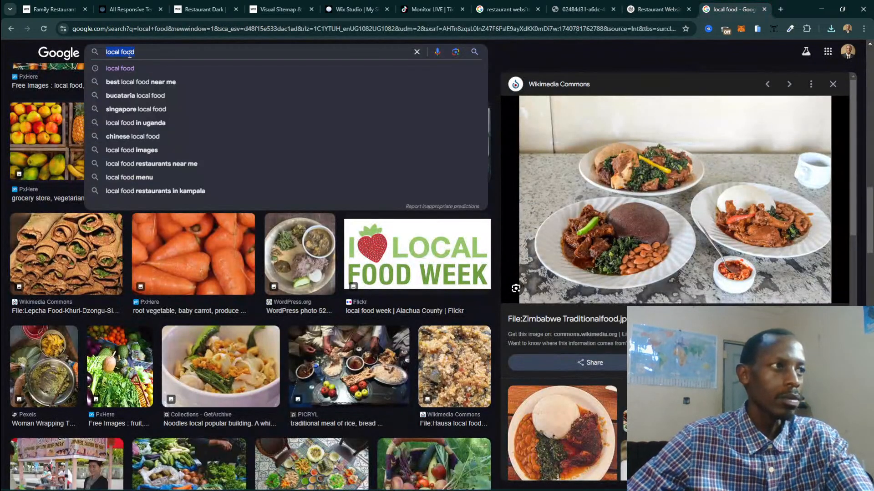
{"action": "key", "text": "ctrl+a"}
{"action": "key", "text": "ctrl+v"}
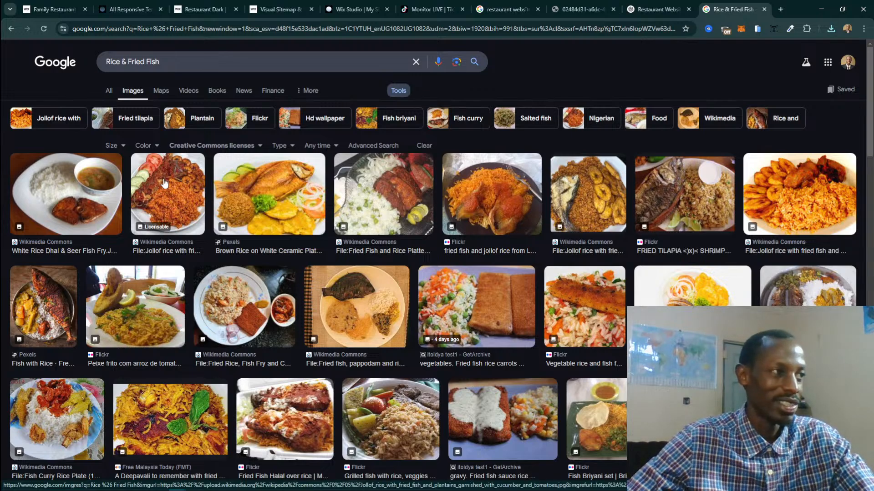
Preview candidate rice and fish photos and open the Wikimedia Commons Fish Curry Rice Plate image in a new browser tab.
{"action": "left_click", "coordinate": [165, 184]}
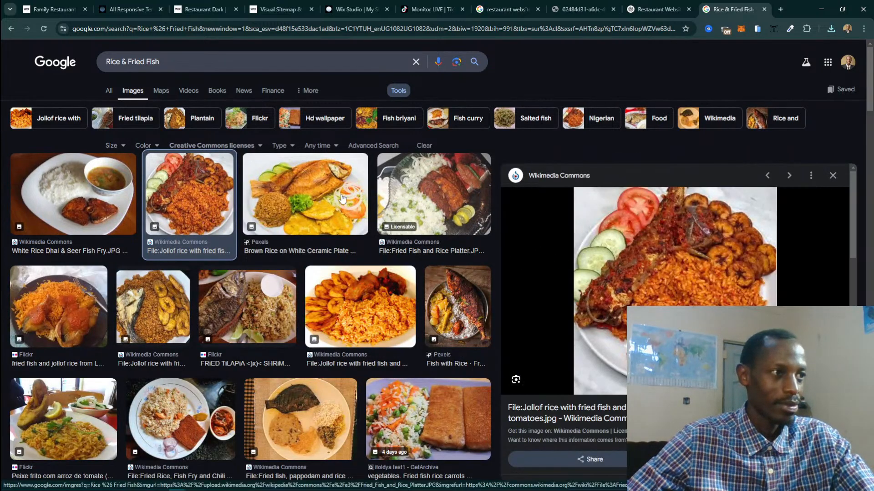
{"action": "left_click", "coordinate": [405, 231]}
{"action": "left_click", "coordinate": [329, 200]}
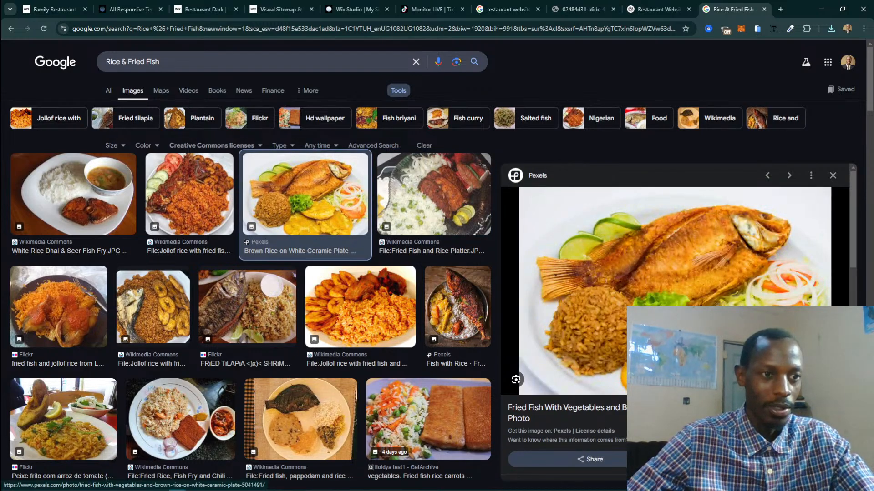
{"action": "left_click", "coordinate": [384, 303]}
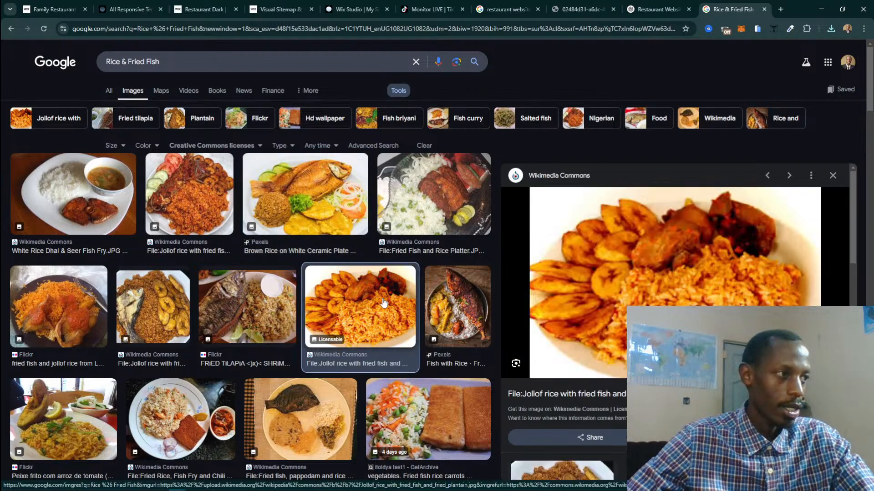
{"action": "left_click", "coordinate": [161, 314]}
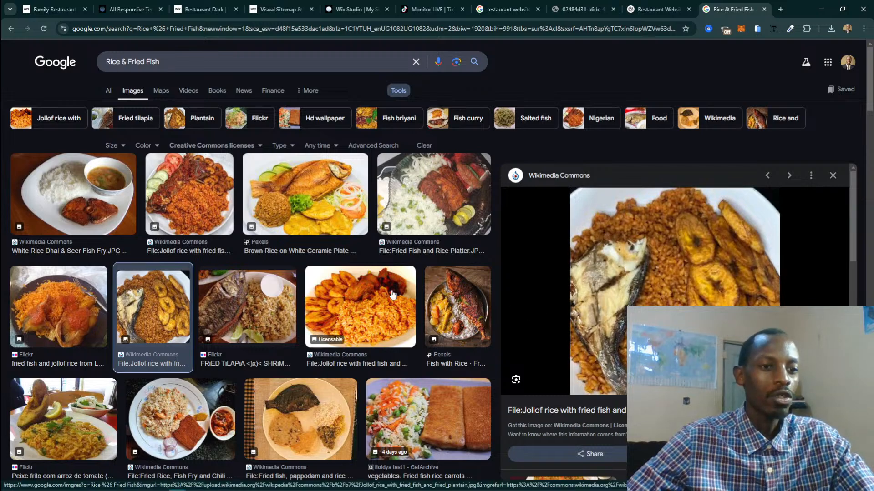
{"action": "scroll", "coordinate": [391, 315], "scroll_direction": "down", "scroll_amount": 6}
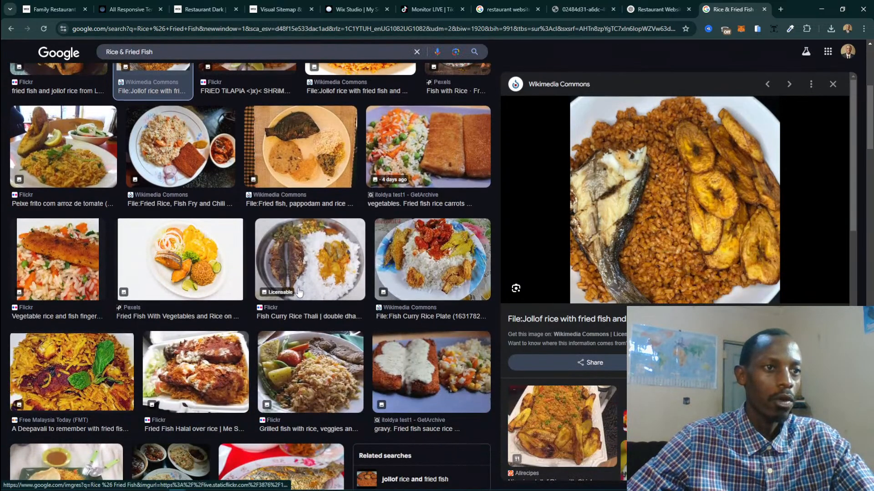
{"action": "left_click", "coordinate": [412, 267]}
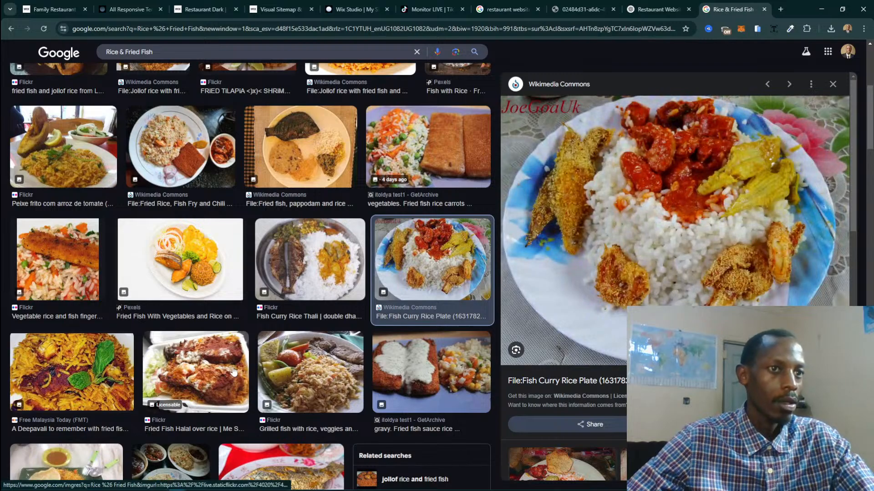
{"action": "right_click", "coordinate": [682, 265]}
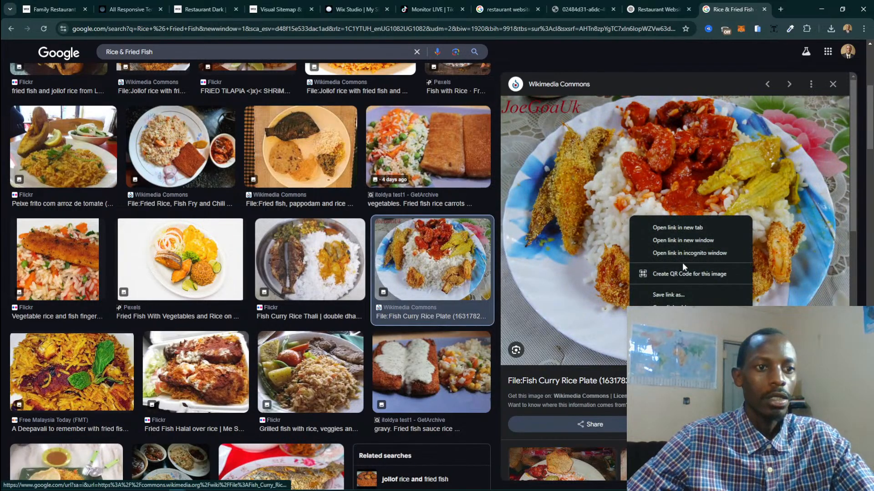
{"action": "left_click", "coordinate": [715, 227]}
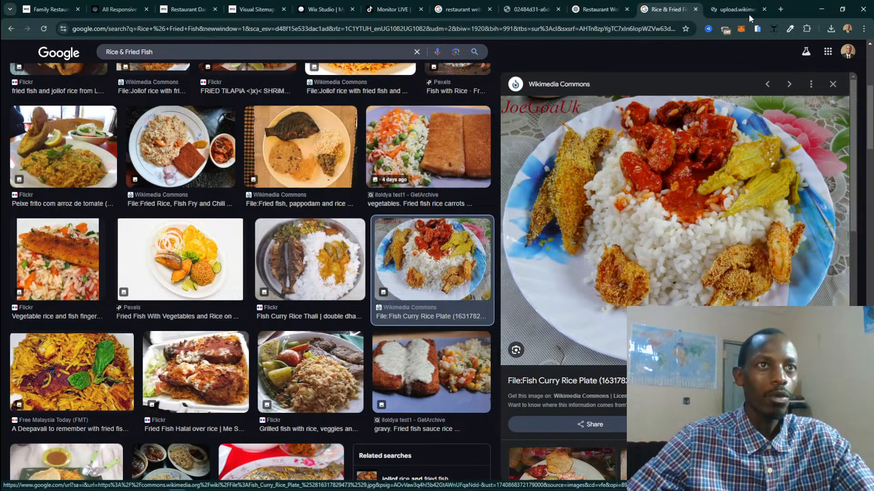
Open the free photo site unsplash.com in a new browser tab.
{"action": "left_click", "coordinate": [783, 6]}
{"action": "type", "text": "upl"}
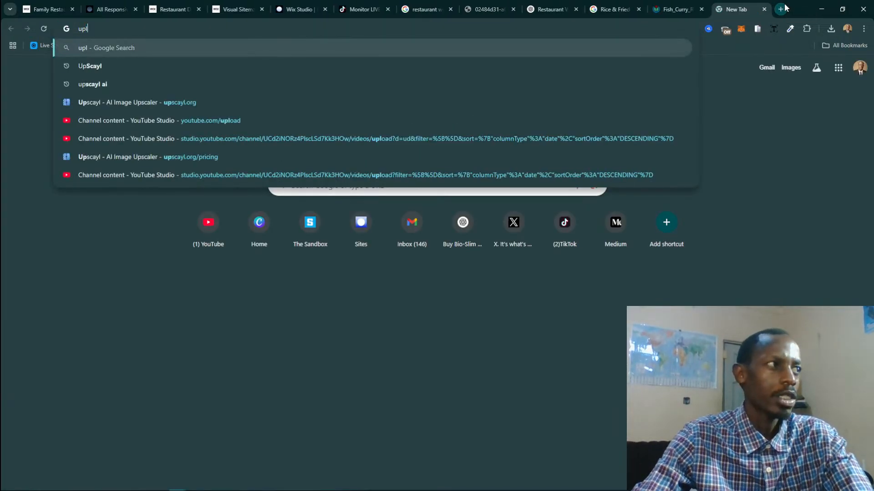
{"action": "key", "text": "BackSpace"}
{"action": "key", "text": "BackSpace"}
{"action": "type", "text": "nsplash.com"}
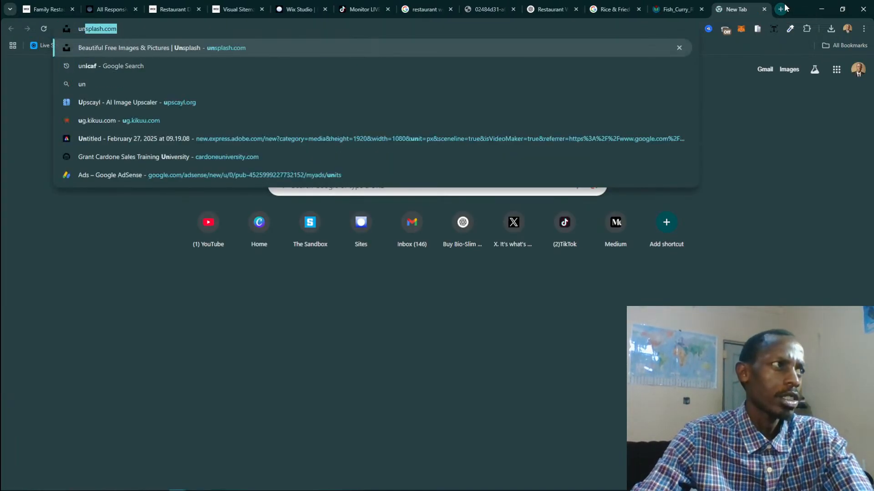
{"action": "key", "text": "Return"}
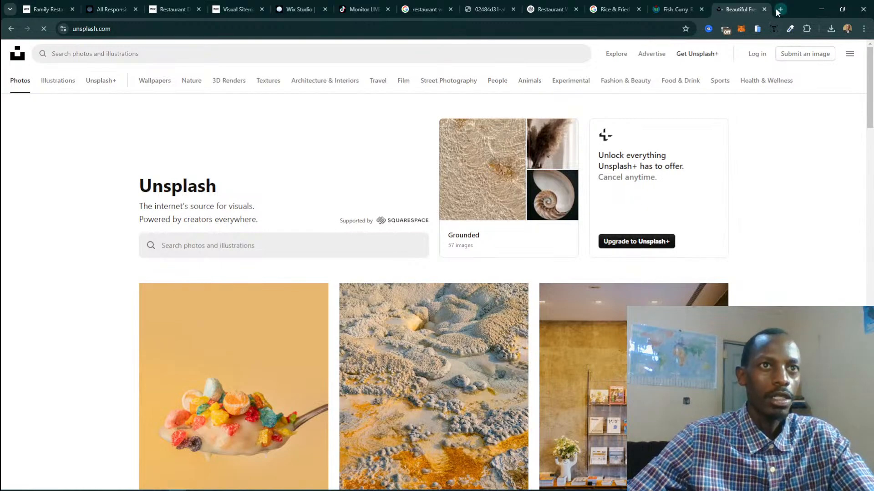
Open the royalty-free image site pixabay.com in another new browser tab.
{"action": "left_click", "coordinate": [778, 10]}
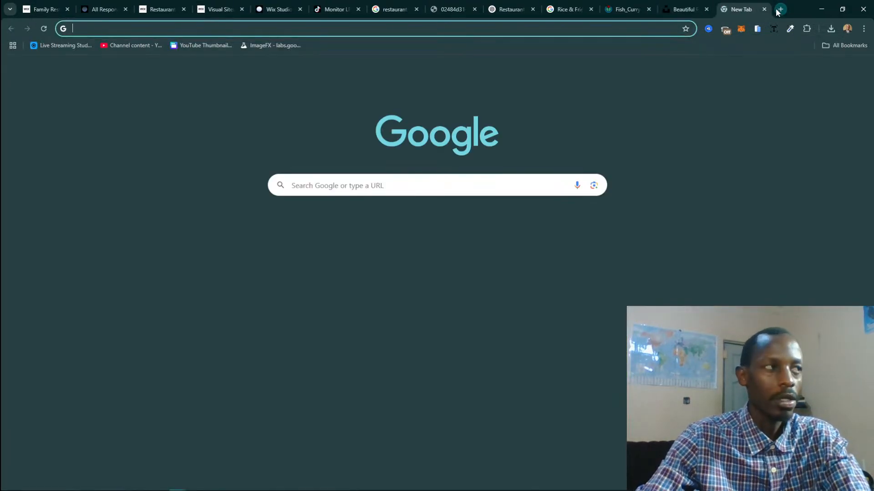
{"action": "type", "text": "pixabay.com"}
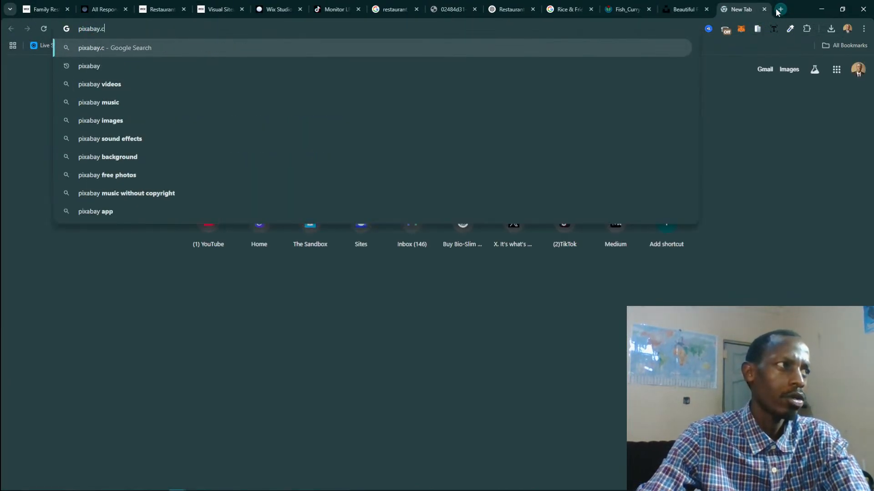
{"action": "key", "text": "Return"}
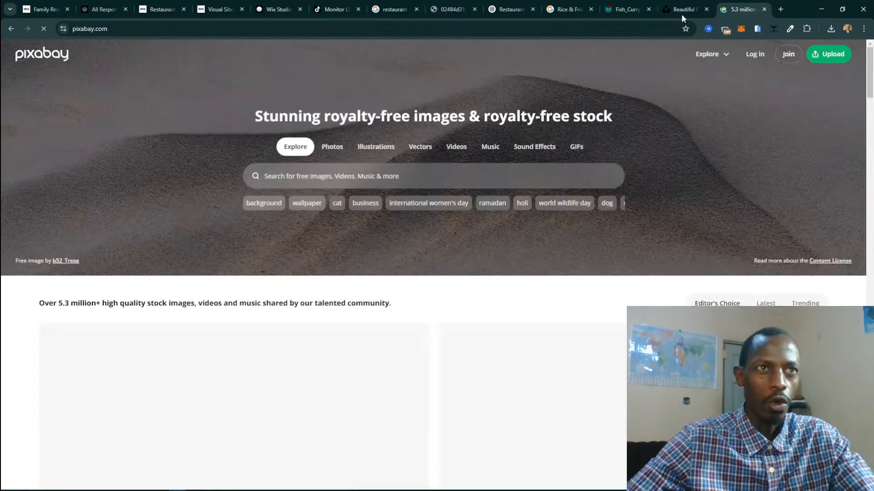
{"action": "mouse_move", "coordinate": [681, 10]}
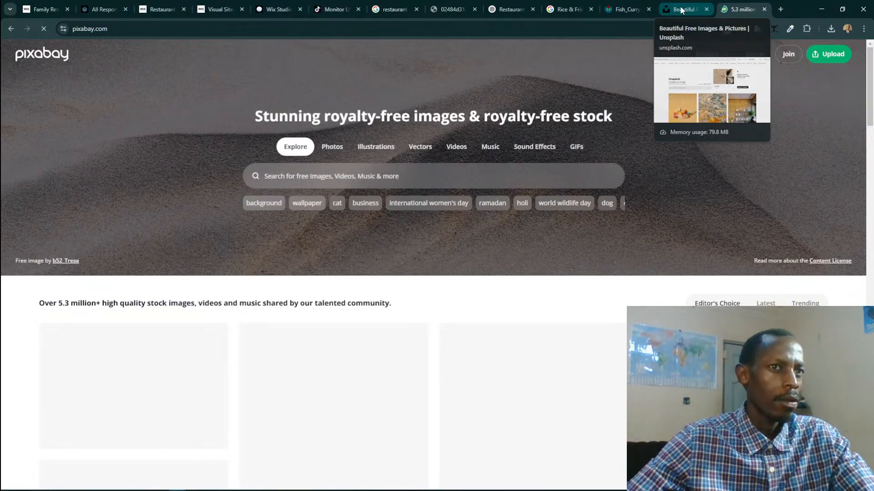
Switch to the open Unsplash tab and search its photos for "local food".
{"action": "left_click", "coordinate": [681, 8]}
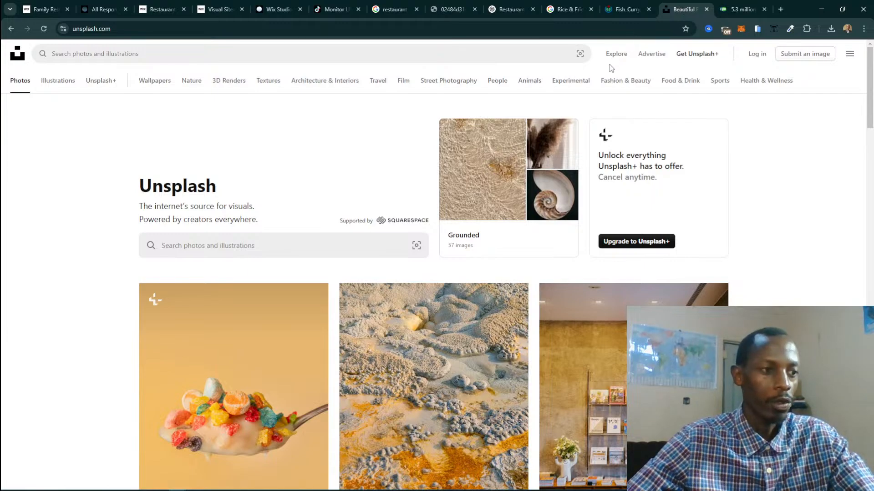
{"action": "left_click", "coordinate": [263, 244]}
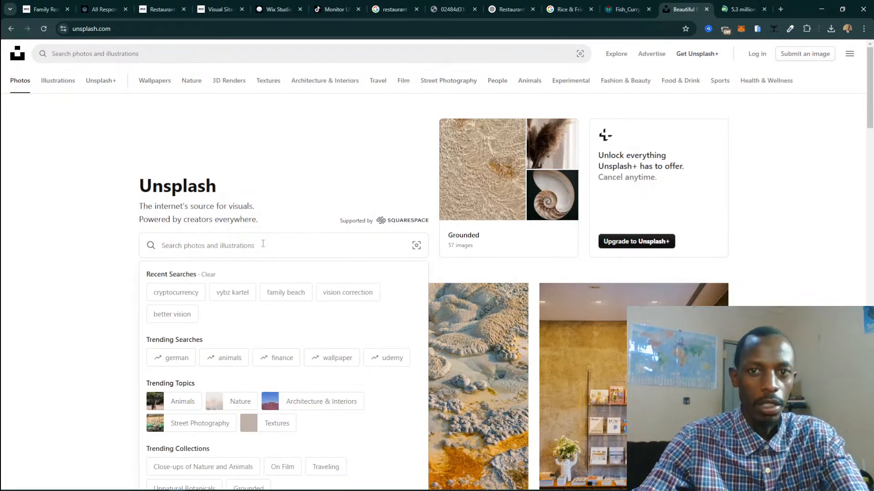
{"action": "type", "text": "l"}
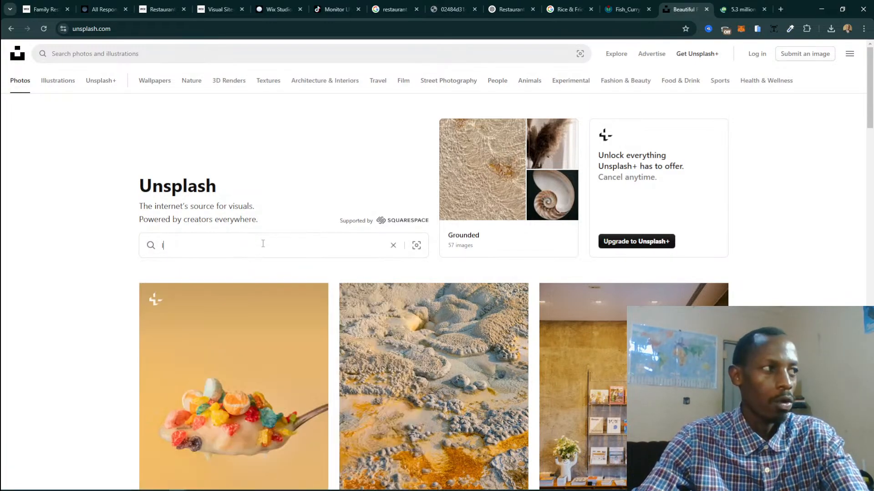
{"action": "type", "text": "ocal food"}
{"action": "key", "text": "Return"}
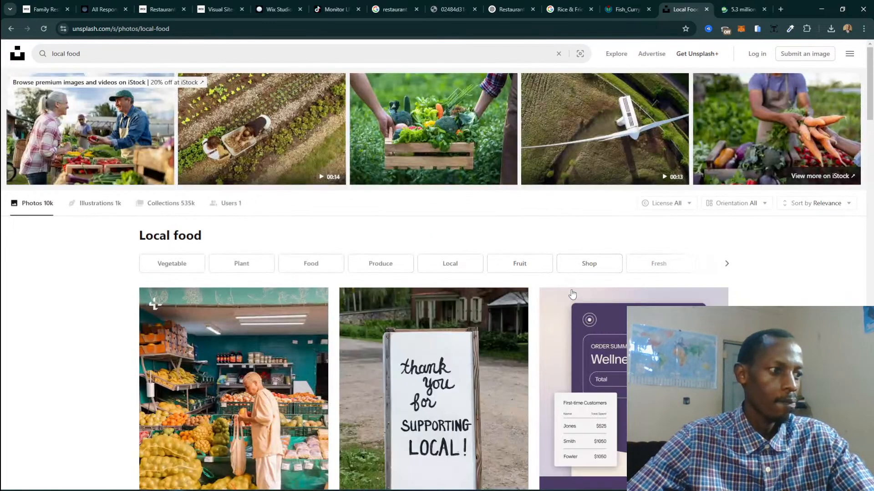
Look through the Unsplash local food photos for usable dish images, and close the Unsplash tab.
{"action": "scroll", "coordinate": [569, 296], "scroll_direction": "down", "scroll_amount": 10}
{"action": "scroll", "coordinate": [475, 293], "scroll_direction": "down", "scroll_amount": 5}
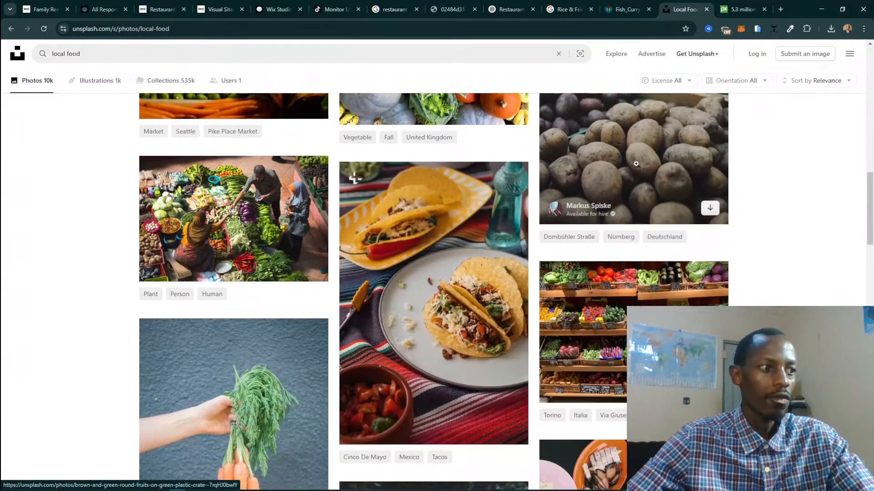
{"action": "scroll", "coordinate": [475, 292], "scroll_direction": "down", "scroll_amount": 15}
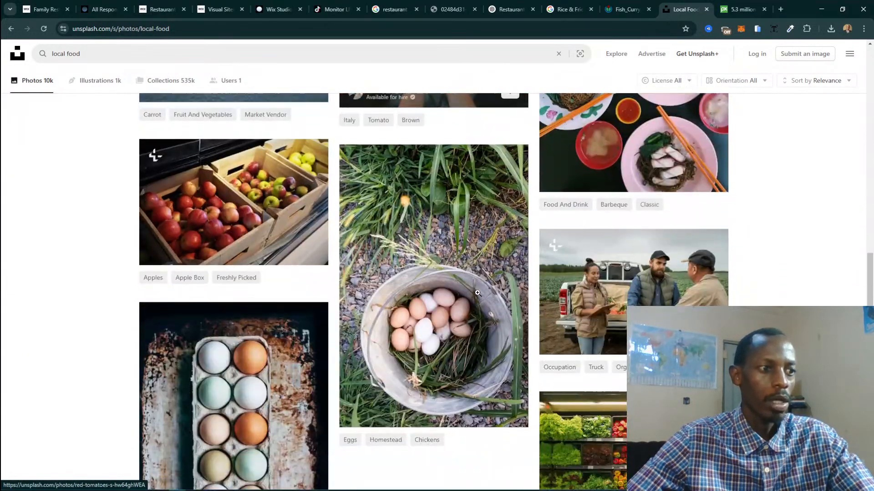
{"action": "scroll", "coordinate": [529, 264], "scroll_direction": "down", "scroll_amount": 5}
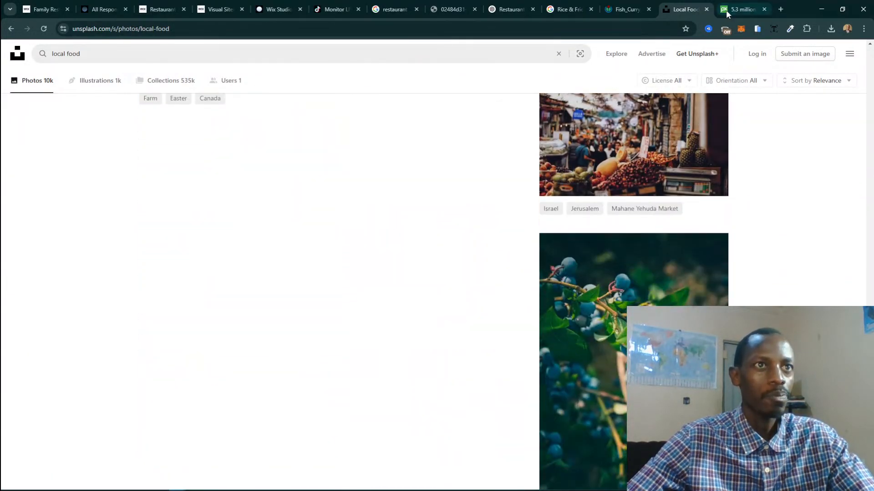
{"action": "left_click", "coordinate": [707, 9]}
Search Pixabay's royalty-free images for "local food".
{"action": "left_click", "coordinate": [386, 176]}
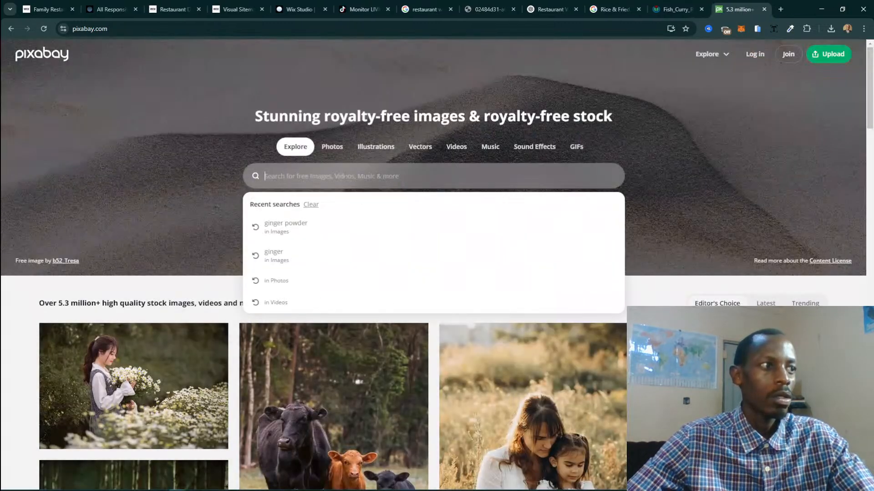
{"action": "type", "text": "lo"}
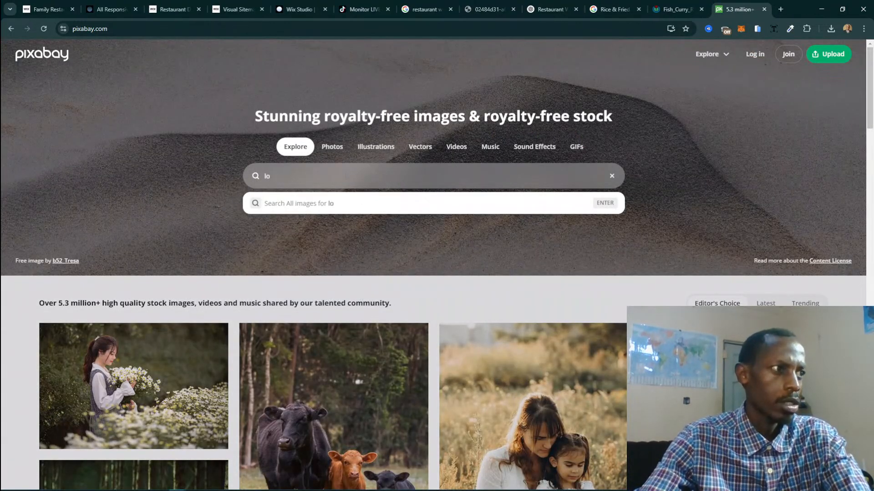
{"action": "type", "text": "cal food"}
{"action": "key", "text": "Return"}
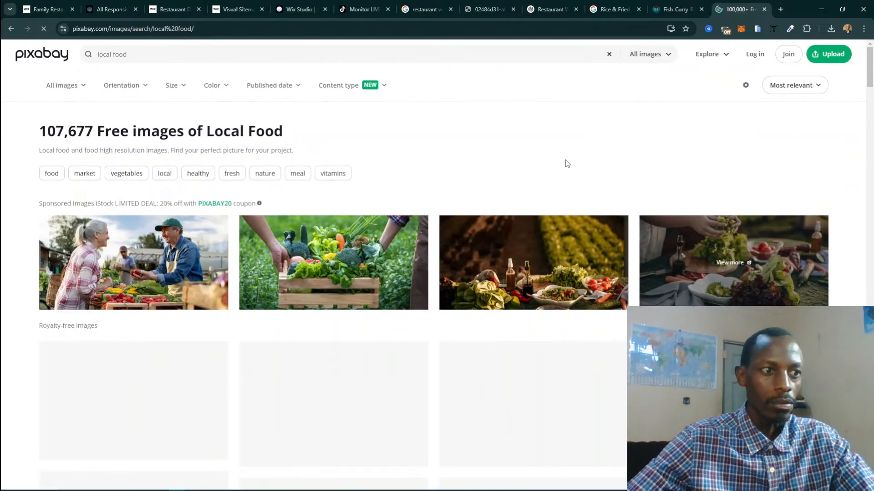
Browse the Pixabay local food images for suitable cooked dishes, and close the Pixabay tab.
{"action": "scroll", "coordinate": [565, 161], "scroll_direction": "down", "scroll_amount": 5}
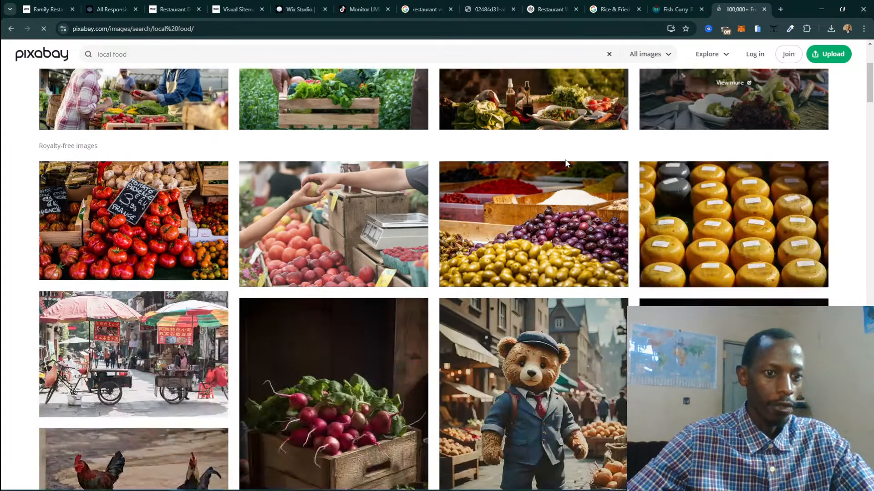
{"action": "scroll", "coordinate": [566, 164], "scroll_direction": "down", "scroll_amount": 10}
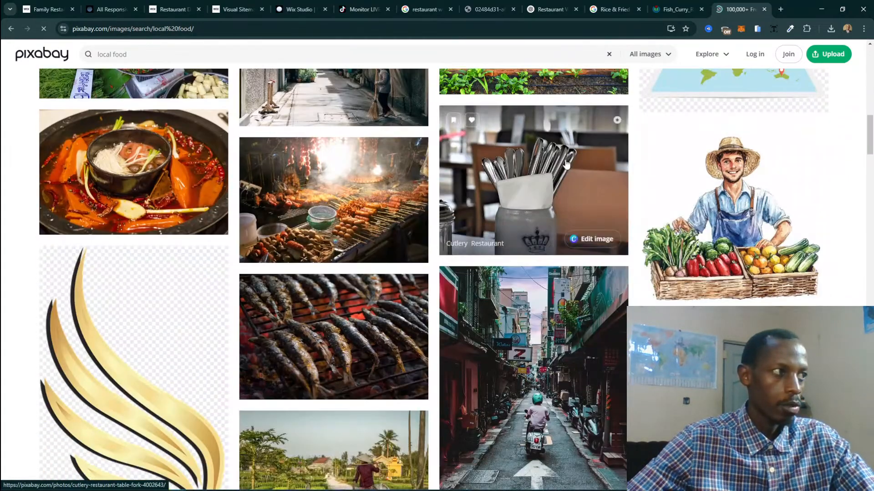
{"action": "scroll", "coordinate": [566, 164], "scroll_direction": "down", "scroll_amount": 4}
{"action": "scroll", "coordinate": [567, 163], "scroll_direction": "up", "scroll_amount": 4}
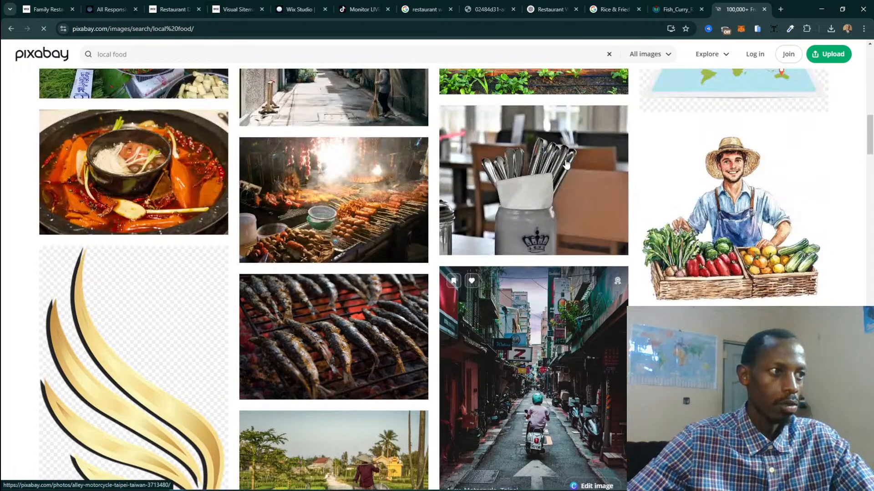
{"action": "scroll", "coordinate": [568, 163], "scroll_direction": "down", "scroll_amount": 9}
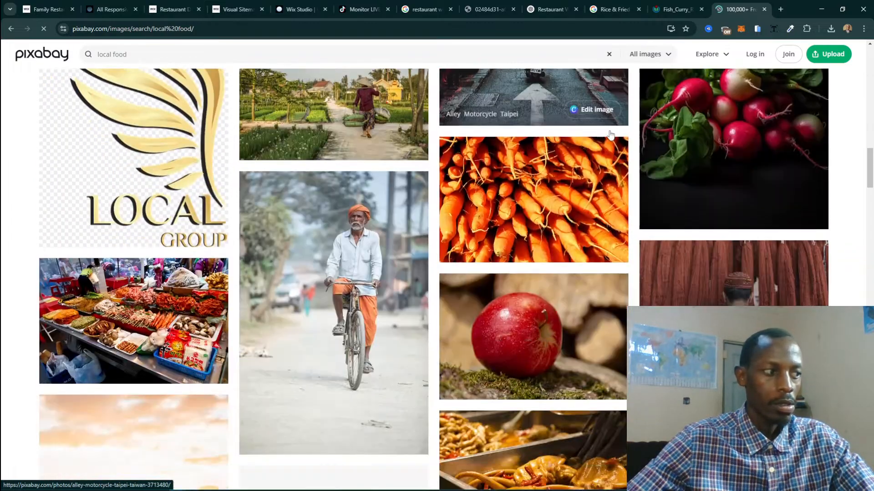
{"action": "scroll", "coordinate": [691, 246], "scroll_direction": "down", "scroll_amount": 3}
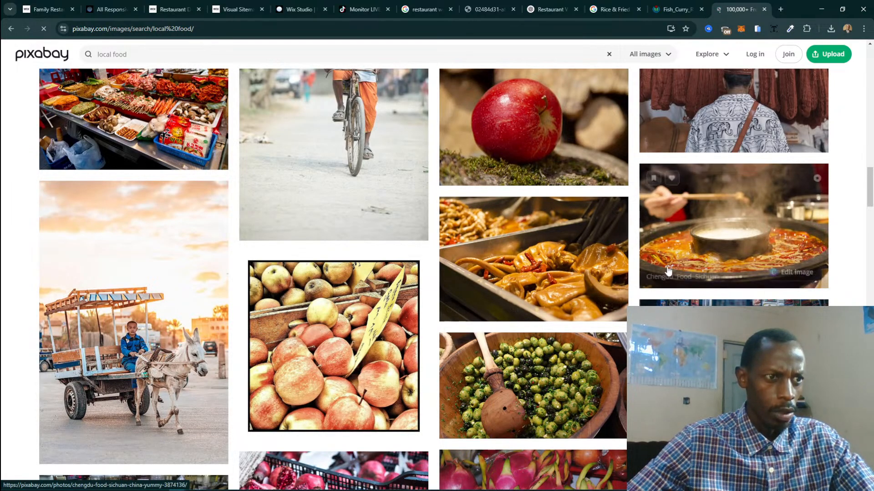
{"action": "scroll", "coordinate": [559, 257], "scroll_direction": "down", "scroll_amount": 1}
{"action": "scroll", "coordinate": [559, 257], "scroll_direction": "down", "scroll_amount": 5}
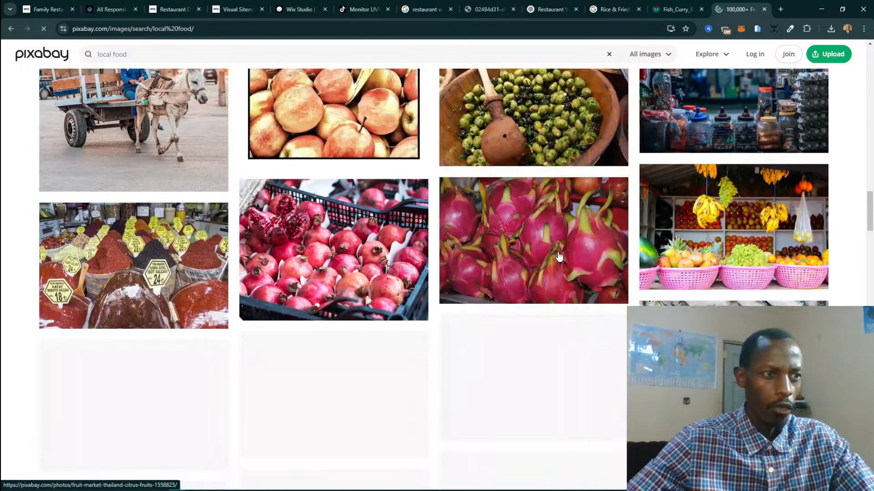
{"action": "scroll", "coordinate": [727, 173], "scroll_direction": "down", "scroll_amount": 5}
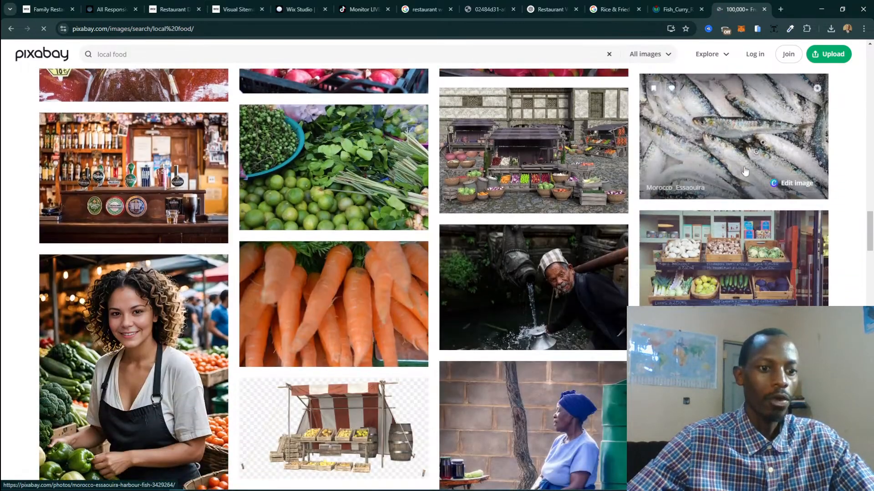
{"action": "scroll", "coordinate": [727, 173], "scroll_direction": "down", "scroll_amount": 7}
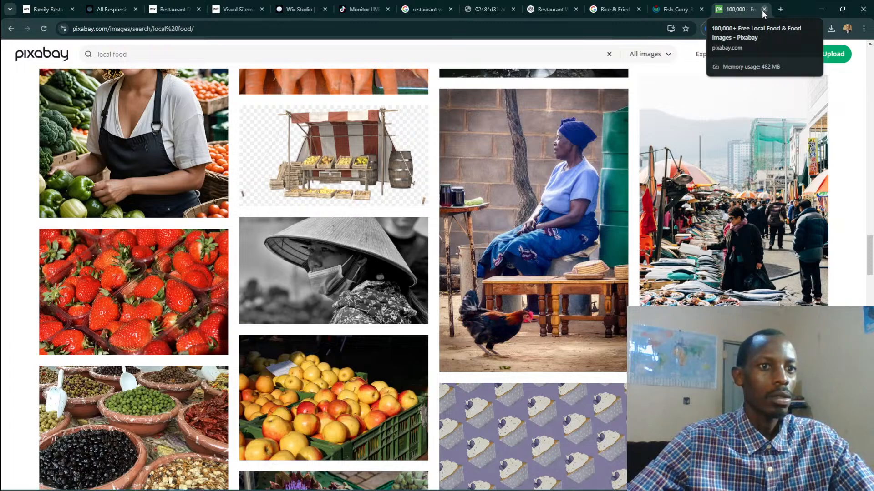
{"action": "left_click", "coordinate": [764, 9]}
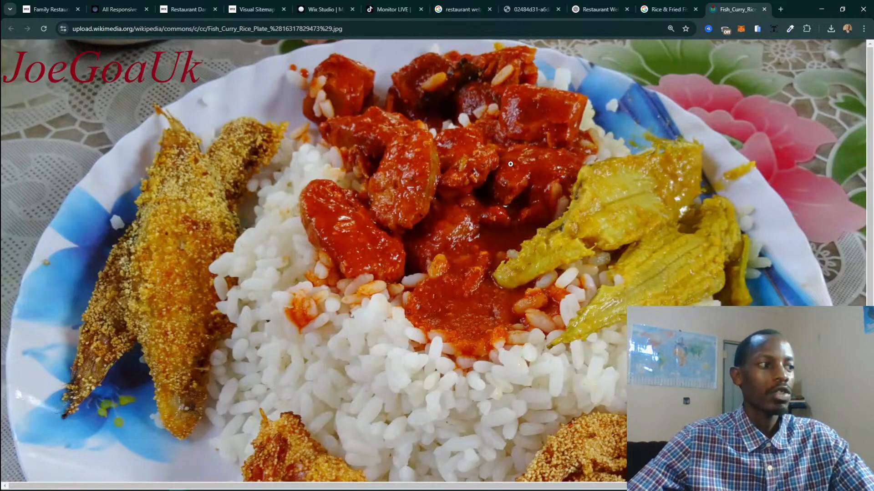
Close the full-size Fish Curry Rice Plate image after viewing it and look through more Rice & Fried Fish image results.
{"action": "scroll", "coordinate": [510, 163], "scroll_direction": "down", "scroll_amount": 5}
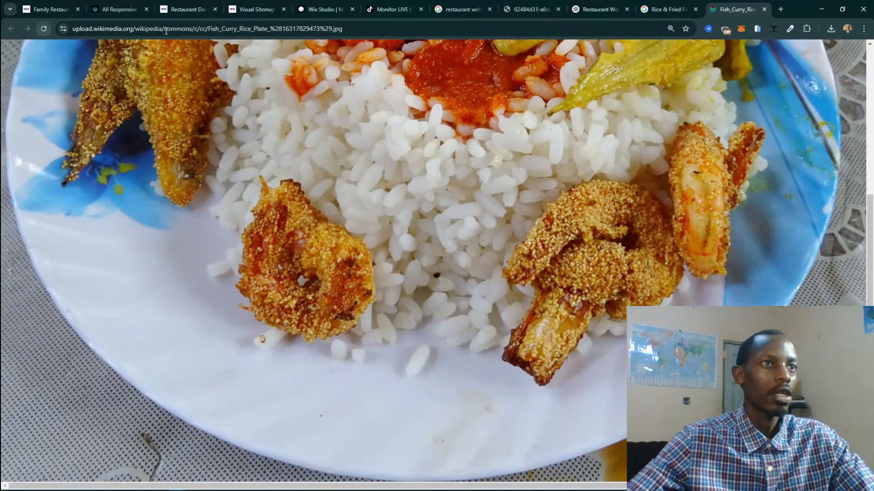
{"action": "left_click", "coordinate": [764, 9]}
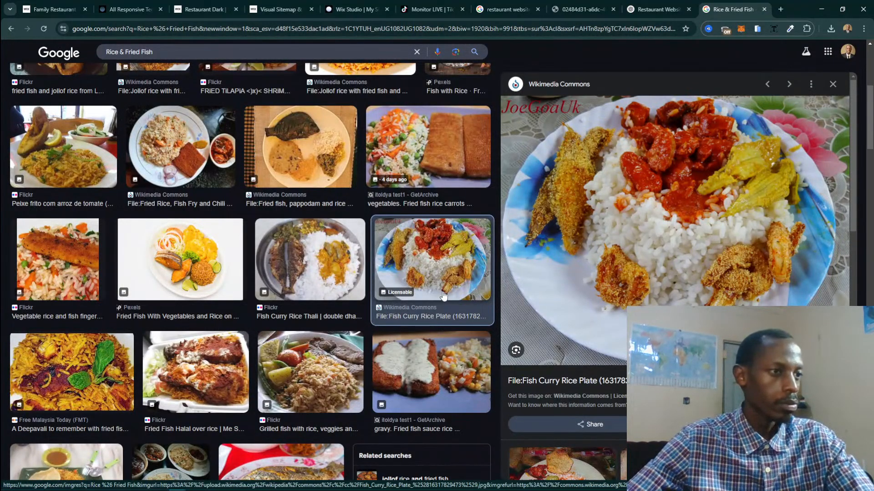
{"action": "scroll", "coordinate": [440, 273], "scroll_direction": "down", "scroll_amount": 5}
{"action": "scroll", "coordinate": [444, 296], "scroll_direction": "down", "scroll_amount": 5}
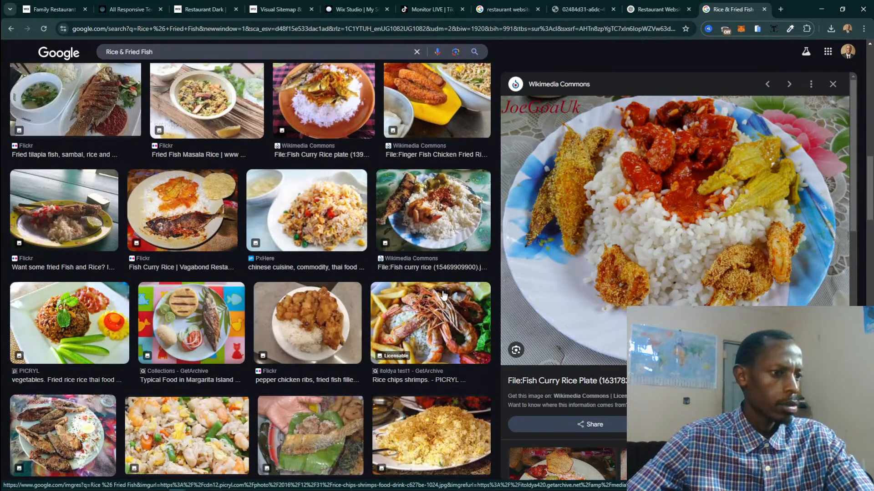
Copy the dish name "Beef Pilau" from the Lunch & Dinner section of the ChatGPT menu.
{"action": "left_click", "coordinate": [658, 9]}
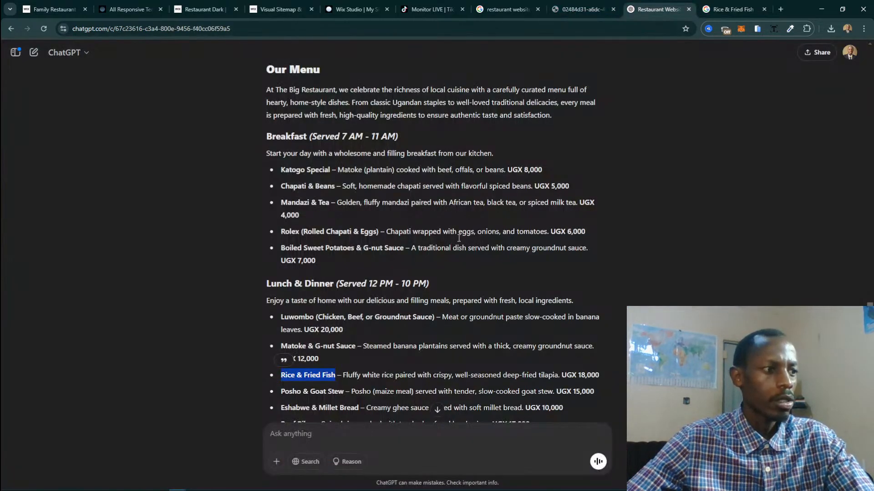
{"action": "scroll", "coordinate": [356, 331], "scroll_direction": "down", "scroll_amount": 3}
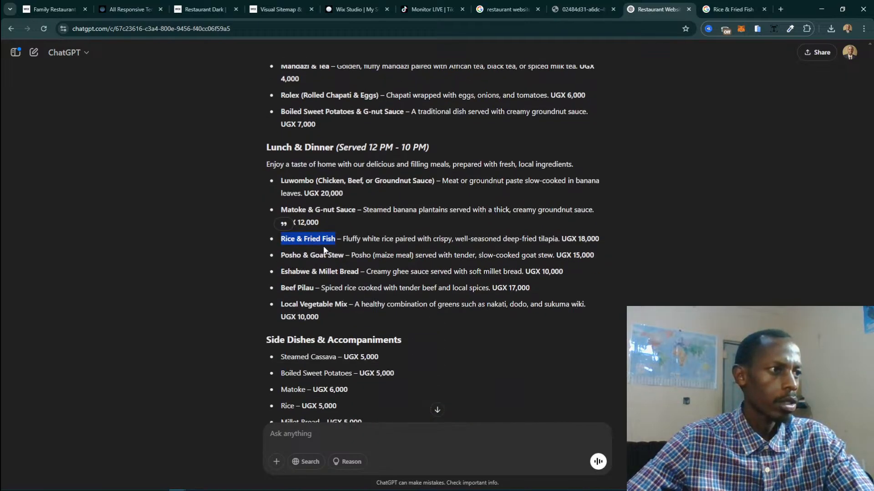
{"action": "scroll", "coordinate": [298, 205], "scroll_direction": "up", "scroll_amount": 2}
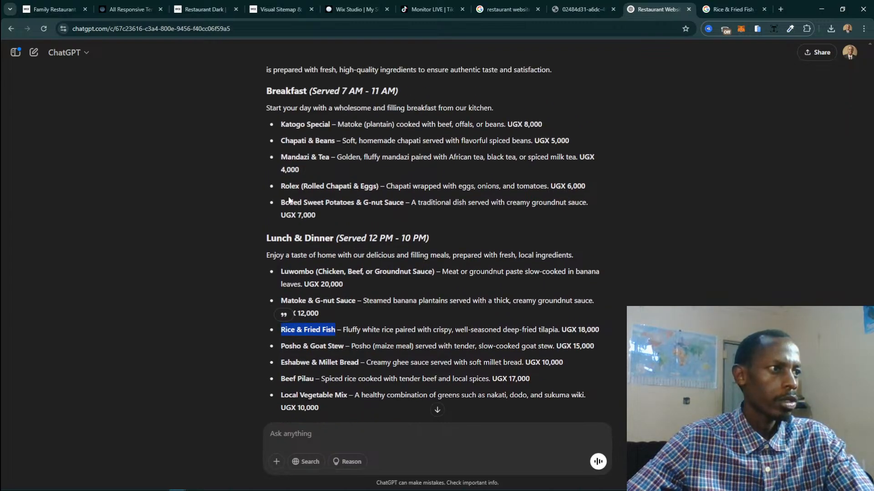
{"action": "scroll", "coordinate": [363, 268], "scroll_direction": "down", "scroll_amount": 2}
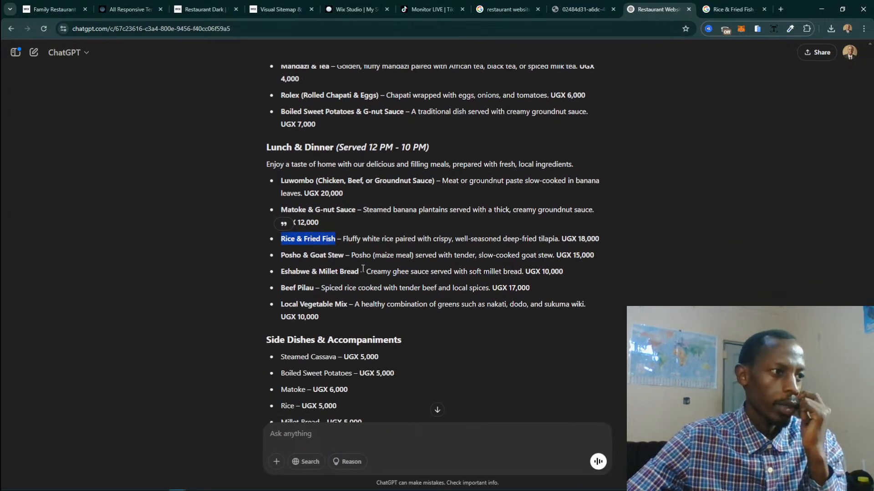
{"action": "left_click_drag", "start_coordinate": [282, 288], "coordinate": [314, 289]}
{"action": "key", "text": "ctrl+c"}
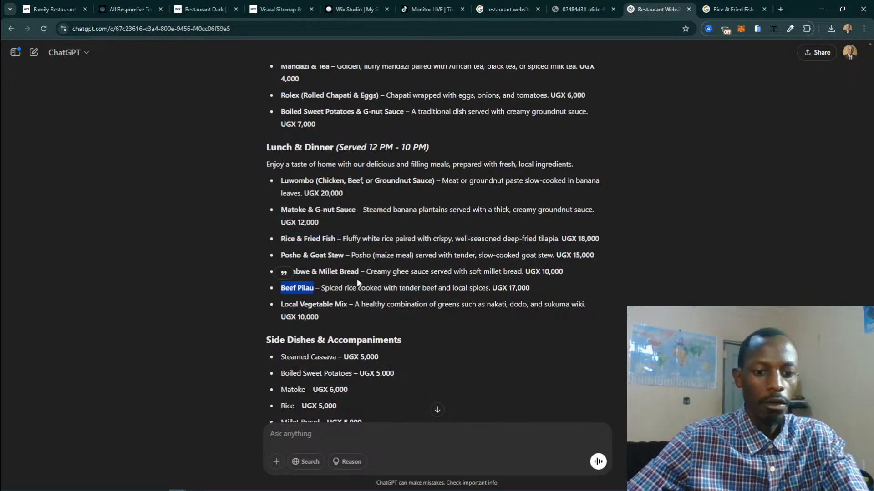
Replace the Rice & Fried Fish query in Google Images with "Beef Pilau" and run the search.
{"action": "left_click", "coordinate": [730, 9]}
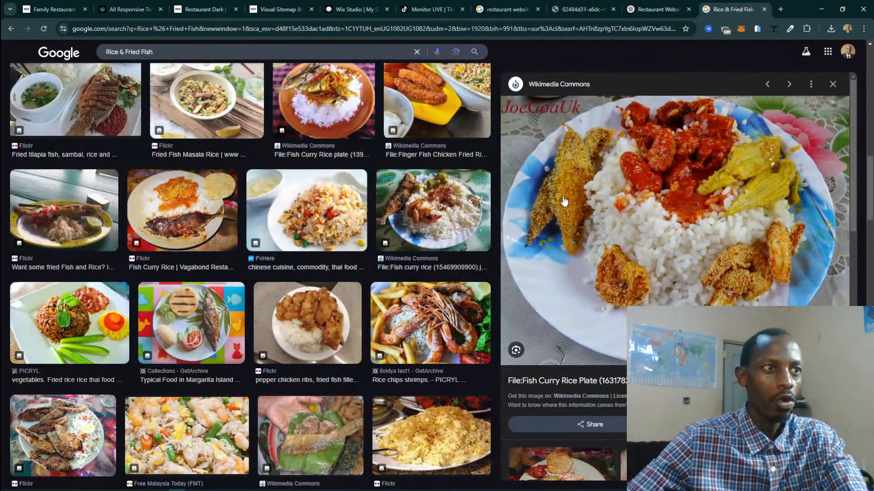
{"action": "scroll", "coordinate": [432, 195], "scroll_direction": "up", "scroll_amount": 10}
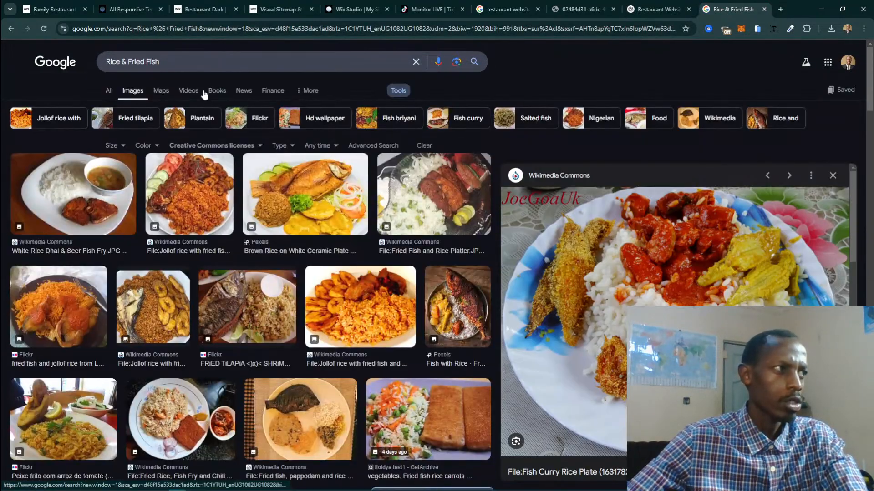
{"action": "left_click", "coordinate": [158, 63]}
{"action": "key", "text": "ctrl+a"}
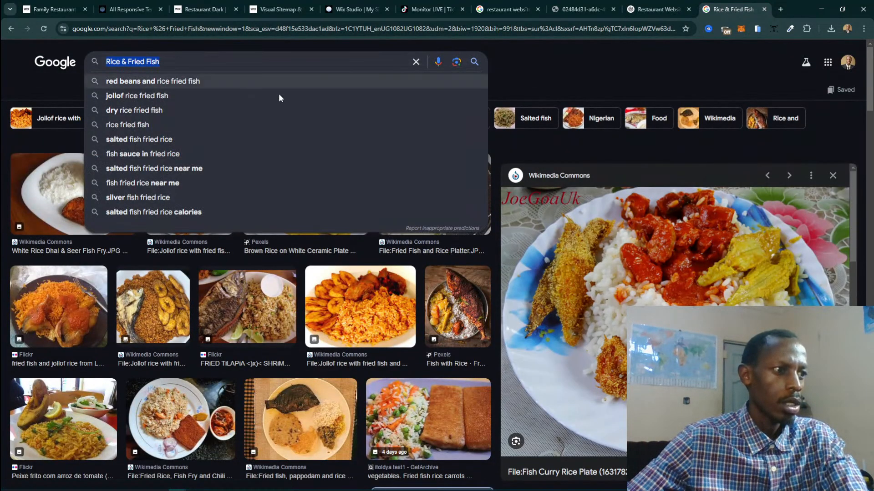
{"action": "key", "text": "ctrl+v"}
{"action": "key", "text": "Return"}
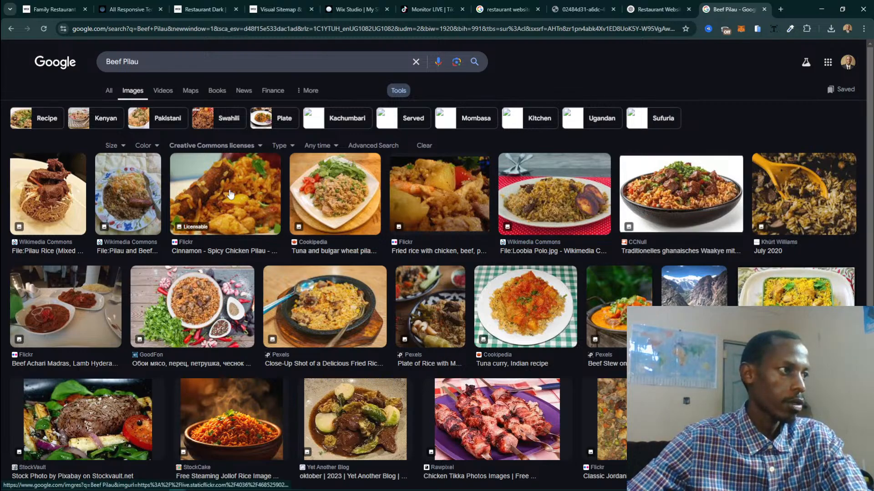
Preview StockCake's Free Steaming Jollof Rice image from the Beef Pilau results and one of its related images.
{"action": "scroll", "coordinate": [285, 203], "scroll_direction": "down", "scroll_amount": 2}
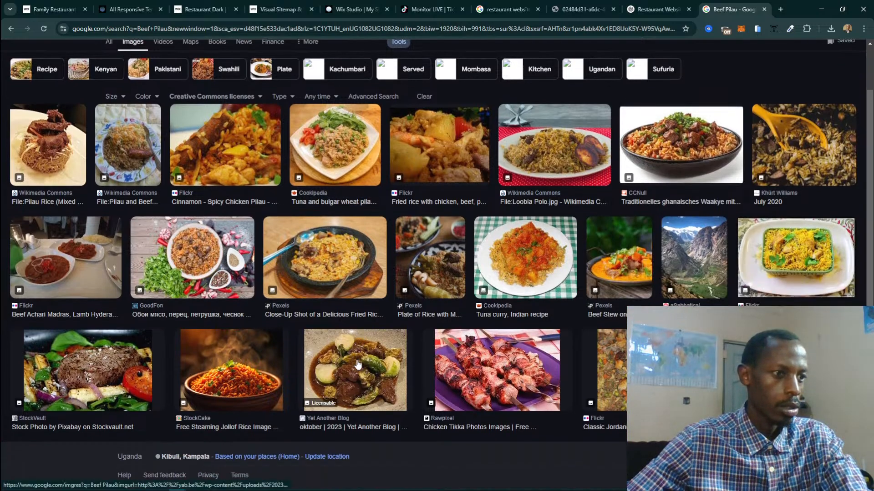
{"action": "scroll", "coordinate": [619, 273], "scroll_direction": "up", "scroll_amount": 1}
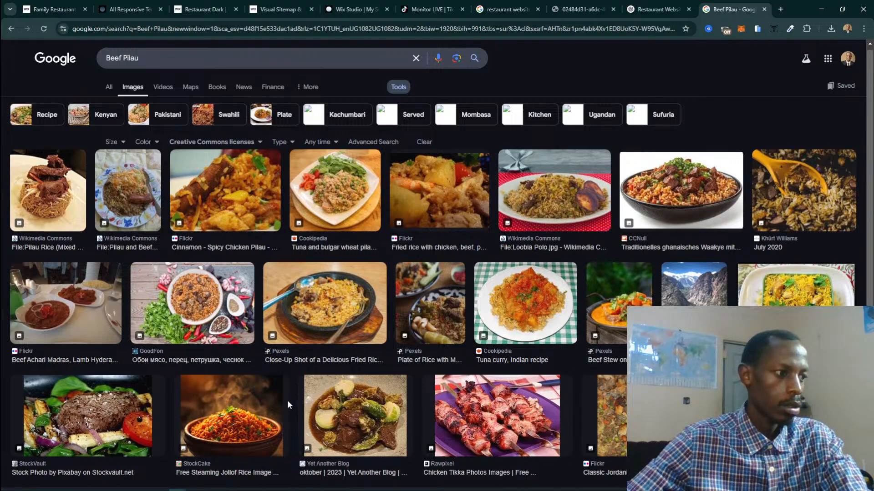
{"action": "left_click", "coordinate": [239, 419]}
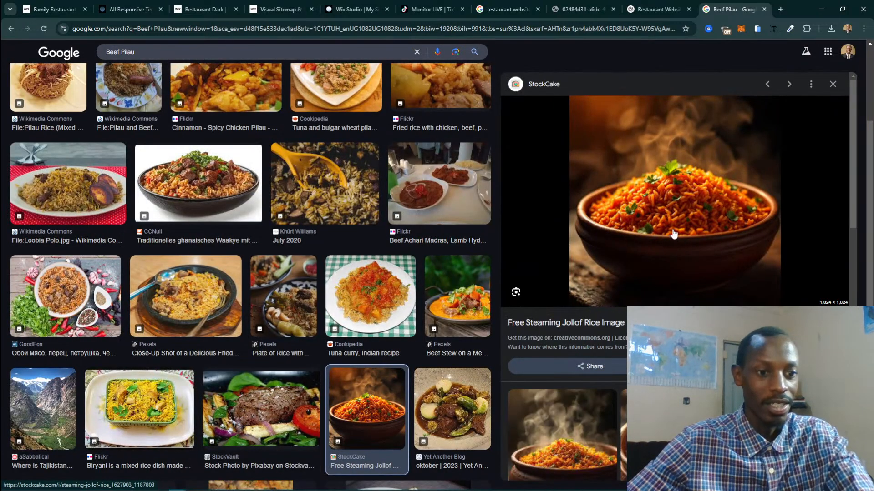
{"action": "left_click", "coordinate": [674, 435]}
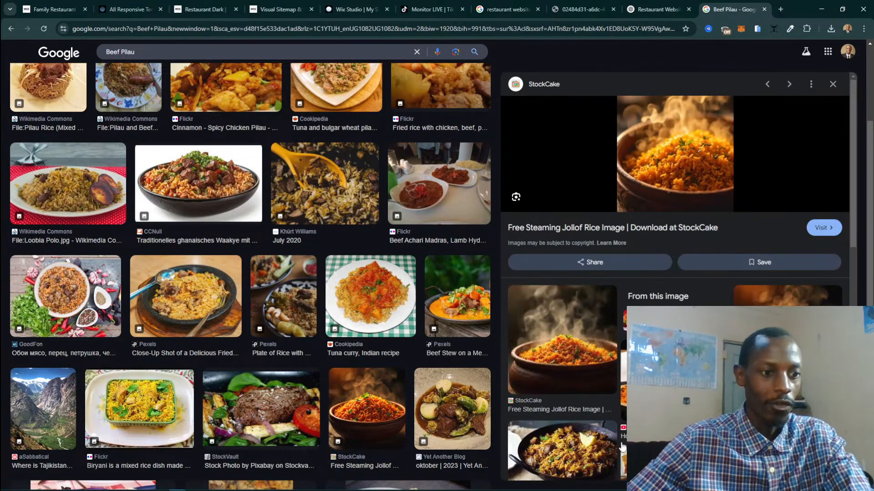
Preview two more of StockCake's Free Steaming Jollof Rice images from the related images.
{"action": "left_click", "coordinate": [623, 447]}
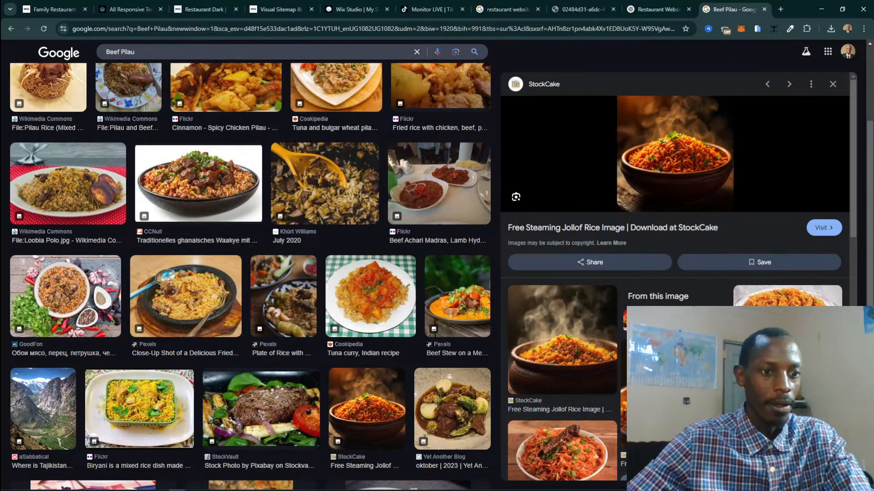
{"action": "scroll", "coordinate": [622, 403], "scroll_direction": "down", "scroll_amount": 7}
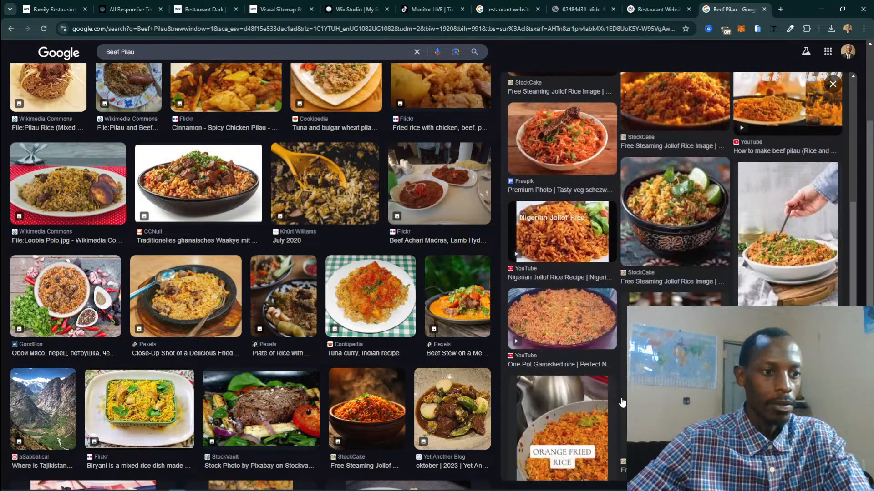
{"action": "left_click", "coordinate": [650, 388]}
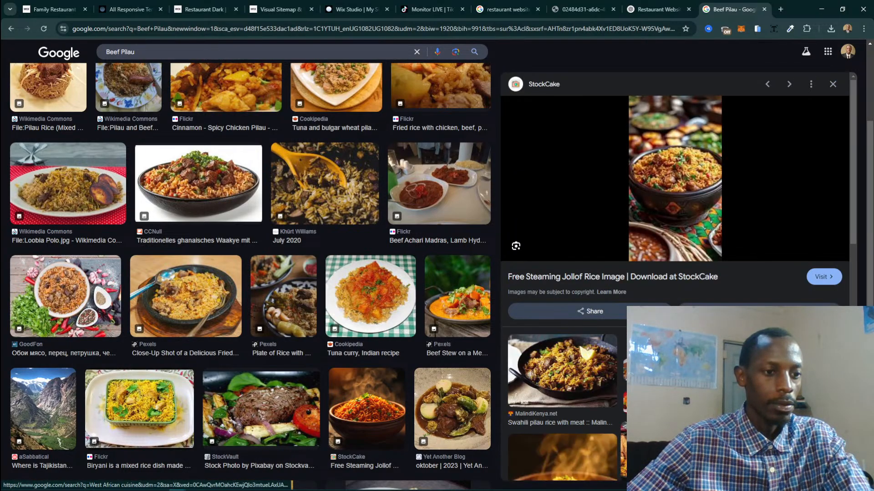
{"action": "scroll", "coordinate": [622, 383], "scroll_direction": "down", "scroll_amount": 1}
Compare the Swahili pilau images from MalindiKenya.net and Watamukenya.net with Flickr's Cinnamon - Spicy Chicken Pilau image.
{"action": "left_click", "coordinate": [582, 336]}
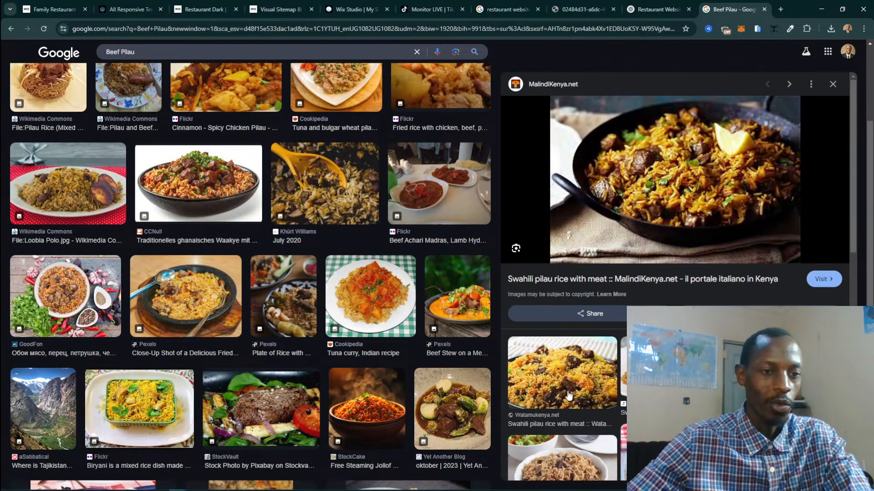
{"action": "scroll", "coordinate": [569, 395], "scroll_direction": "down", "scroll_amount": 8}
{"action": "scroll", "coordinate": [569, 395], "scroll_direction": "down", "scroll_amount": 3}
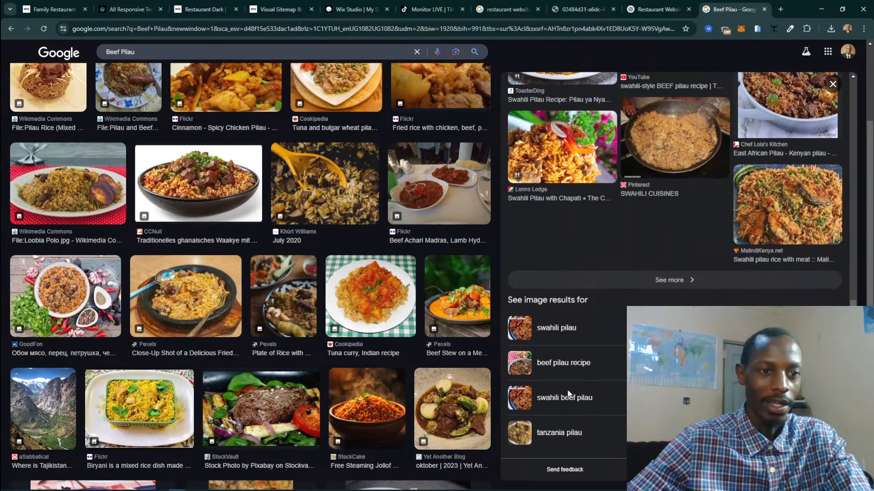
{"action": "scroll", "coordinate": [569, 394], "scroll_direction": "up", "scroll_amount": 10}
{"action": "left_click", "coordinate": [562, 215]}
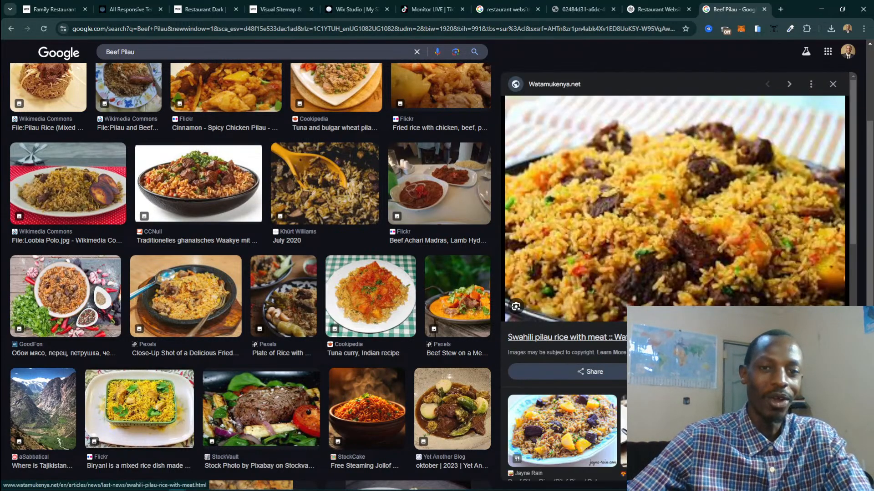
{"action": "scroll", "coordinate": [670, 264], "scroll_direction": "down", "scroll_amount": 2}
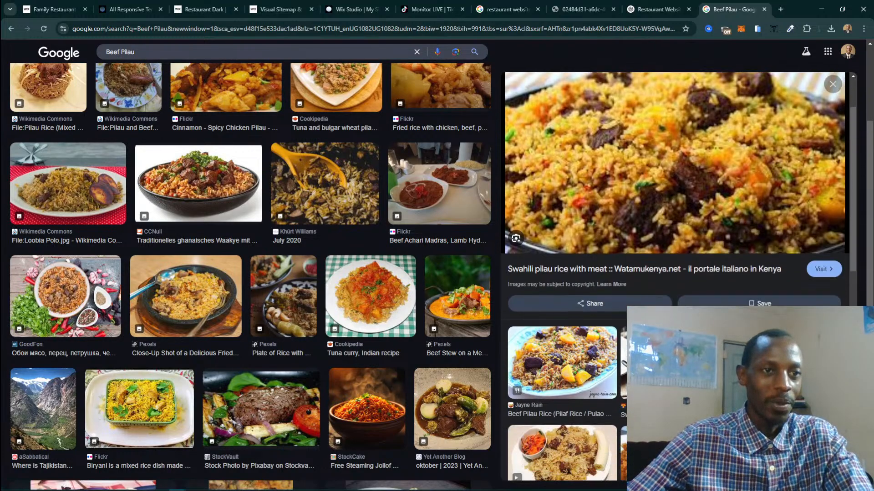
{"action": "left_click", "coordinate": [678, 341]}
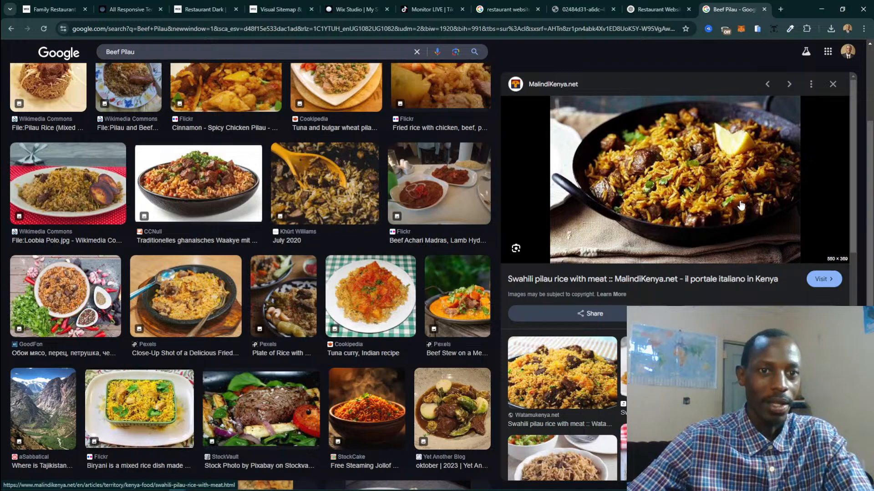
{"action": "scroll", "coordinate": [319, 307], "scroll_direction": "up", "scroll_amount": 3}
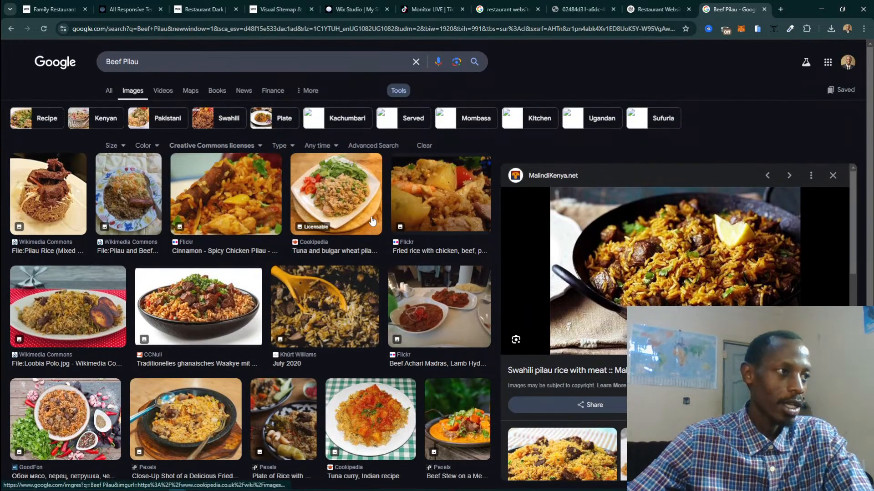
{"action": "left_click", "coordinate": [217, 196]}
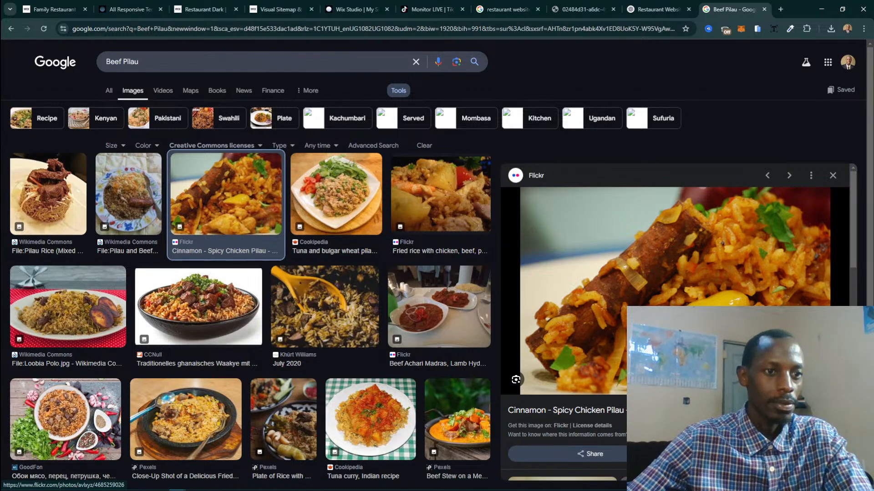
Check the breakfast dishes in ChatGPT, switch to Wix Studio and open the import from a link for the Site Files media upload.
{"action": "left_click", "coordinate": [663, 7]}
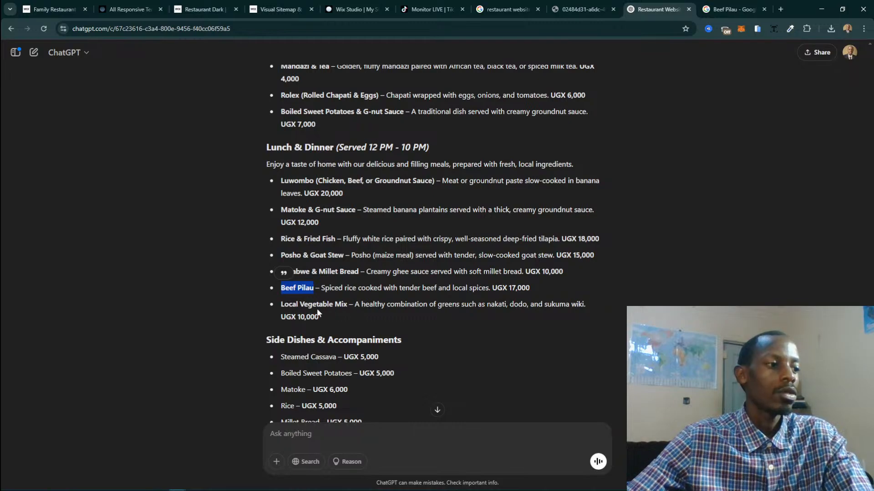
{"action": "scroll", "coordinate": [448, 258], "scroll_direction": "up", "scroll_amount": 4}
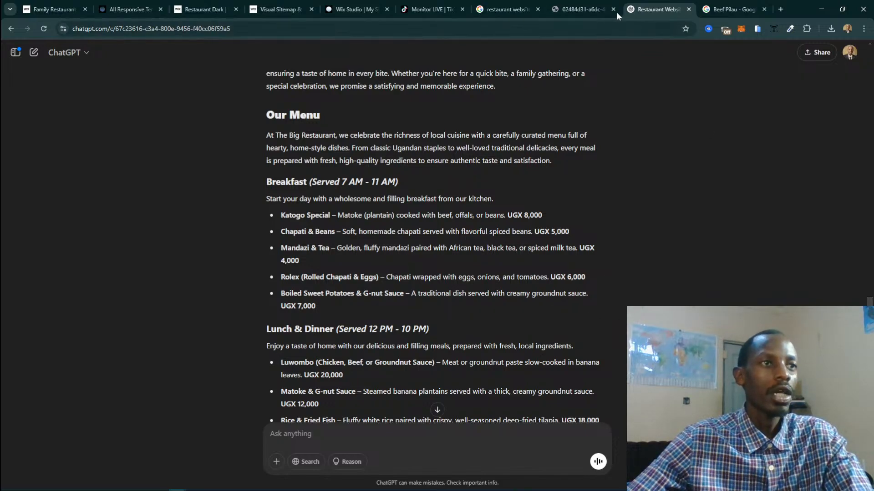
{"action": "left_click", "coordinate": [327, 6]}
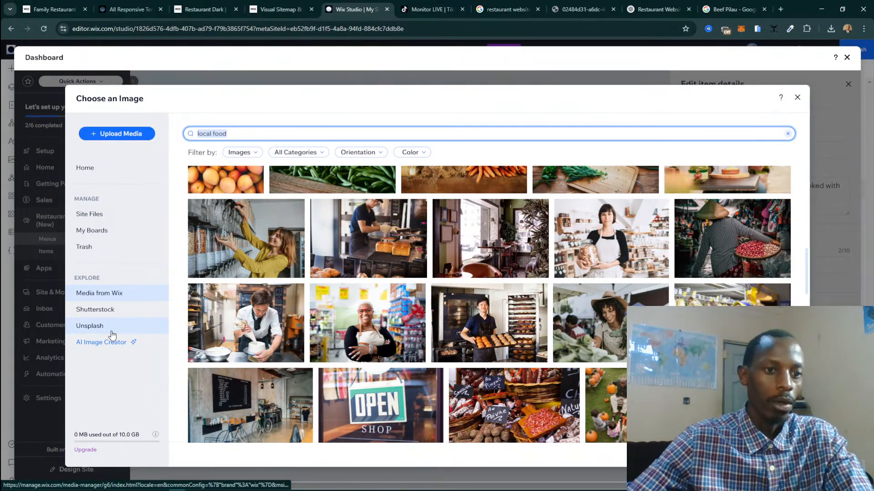
{"action": "left_click", "coordinate": [101, 219]}
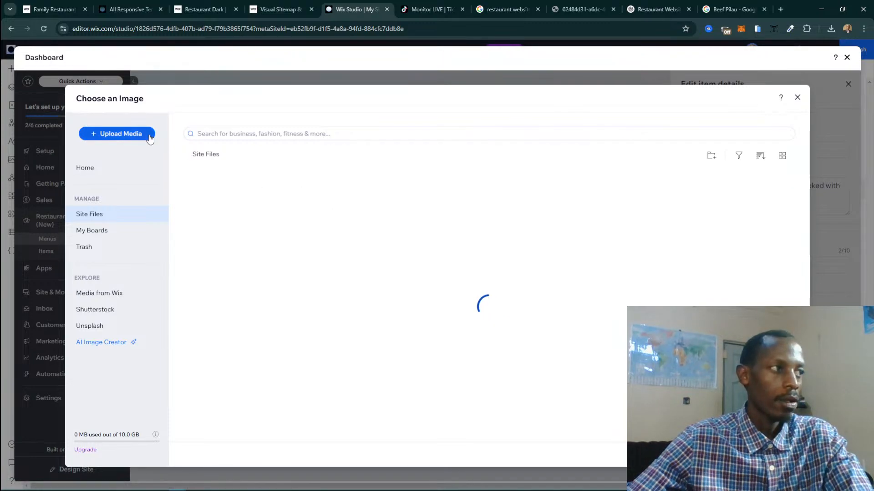
{"action": "left_click", "coordinate": [150, 136]}
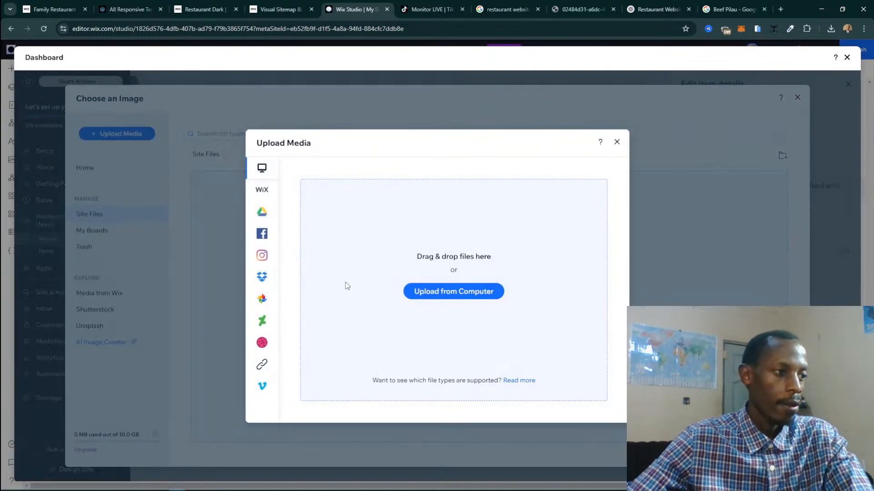
{"action": "left_click", "coordinate": [616, 142]}
{"action": "left_click", "coordinate": [492, 360]}
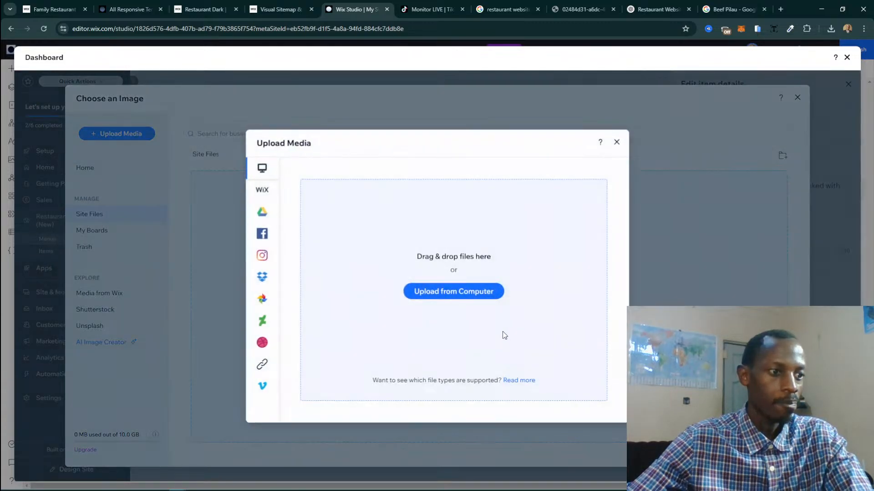
{"action": "left_click", "coordinate": [264, 364]}
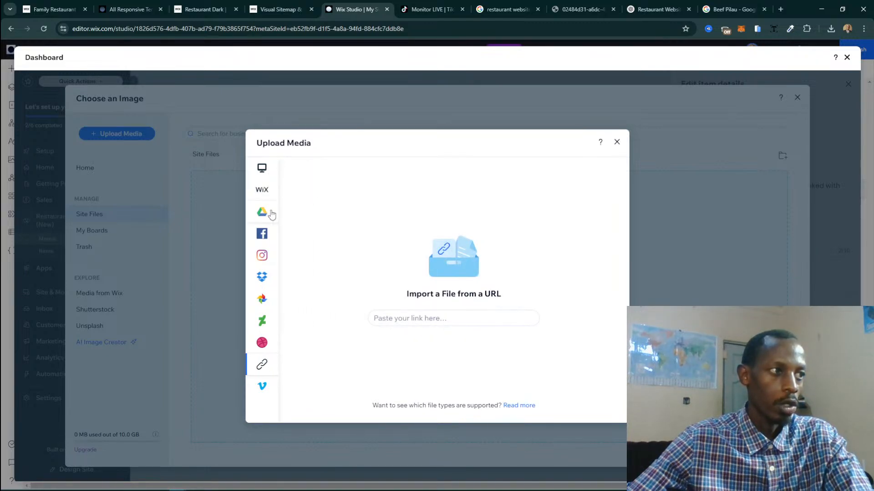
{"action": "mouse_move", "coordinate": [272, 215]}
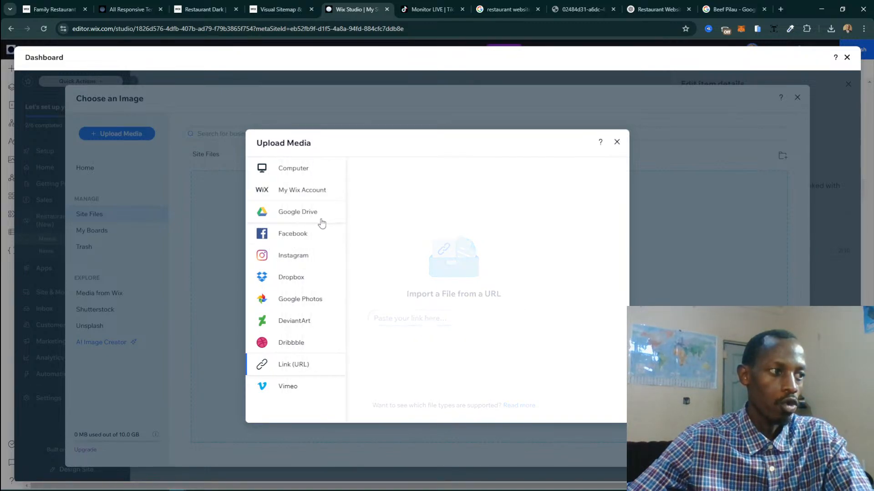
Copy the dish name "Katogo Special" from the Breakfast section of the ChatGPT menu.
{"action": "left_click", "coordinate": [713, 10]}
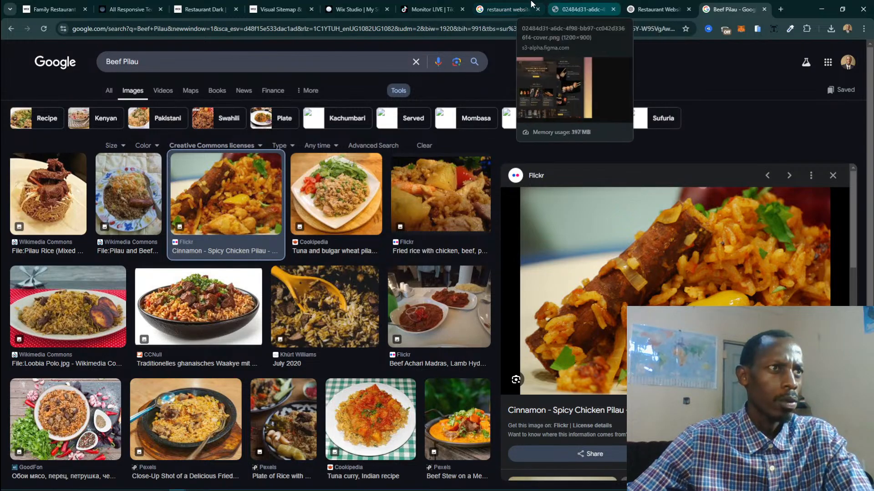
{"action": "left_click", "coordinate": [580, 9]}
{"action": "left_click", "coordinate": [658, 9]}
{"action": "scroll", "coordinate": [363, 207], "scroll_direction": "up", "scroll_amount": 2}
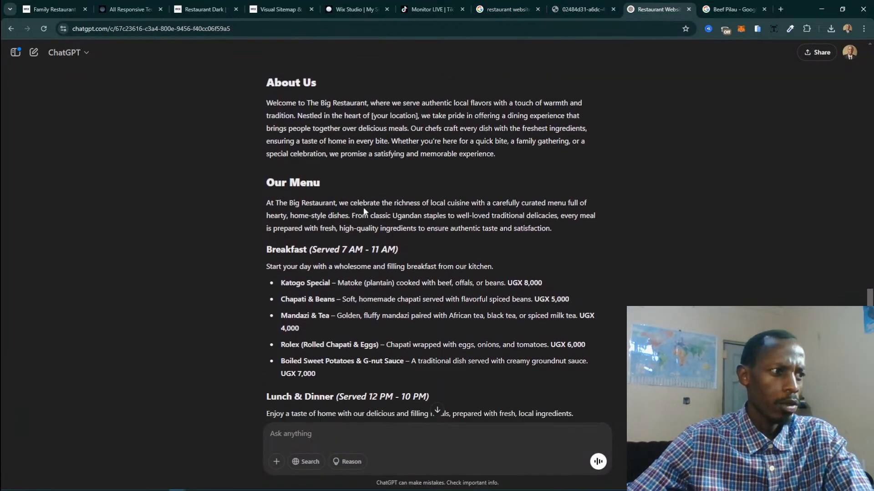
{"action": "scroll", "coordinate": [363, 206], "scroll_direction": "down", "scroll_amount": 2}
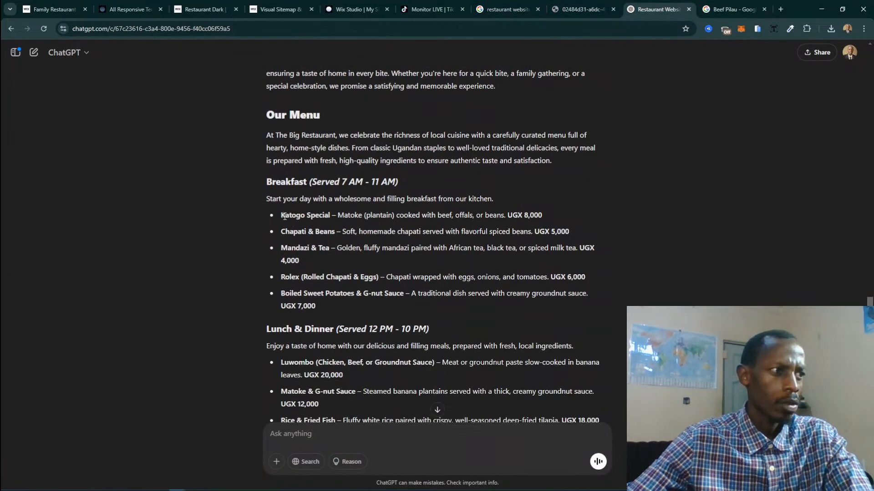
{"action": "left_click_drag", "start_coordinate": [280, 221], "coordinate": [332, 213]}
{"action": "key", "text": "ctrl+c"}
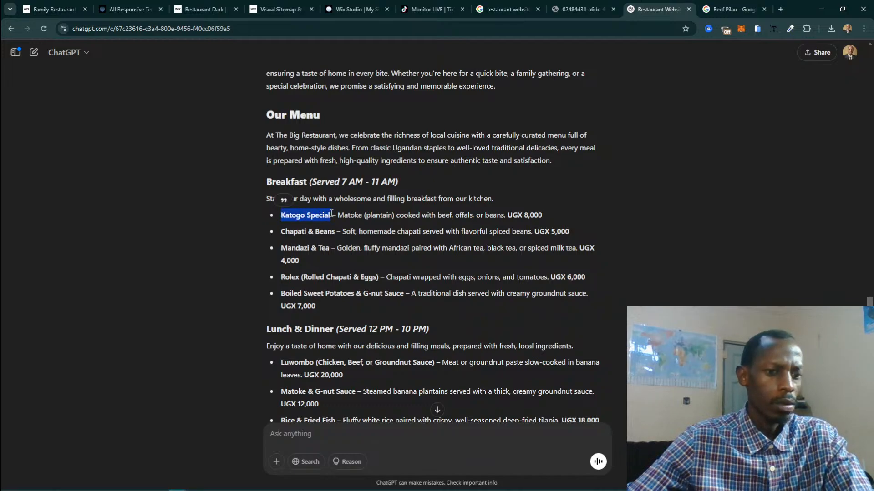
Replace the Beef Pilau query in Google Images with "Katogo Special" and run the search.
{"action": "left_click", "coordinate": [733, 10]}
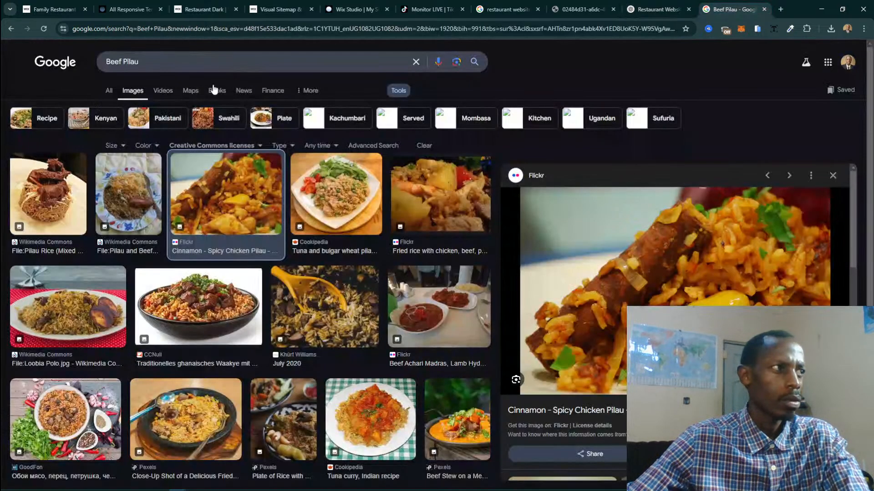
{"action": "triple_click", "coordinate": [136, 64]}
{"action": "key", "text": "ctrl+v"}
{"action": "key", "text": "Return"}
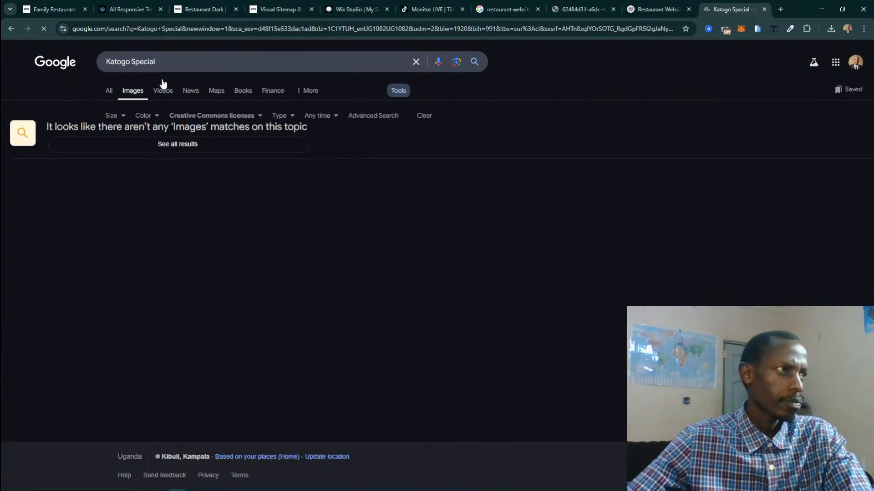
Shorten the image query to "Katogo" and run the search again.
{"action": "double_click", "coordinate": [132, 62]}
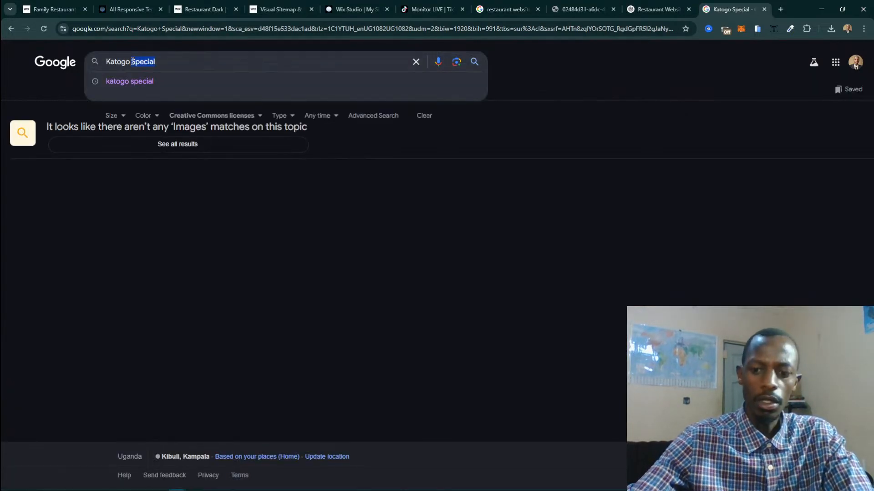
{"action": "key", "text": "BackSpace"}
{"action": "key", "text": "Return"}
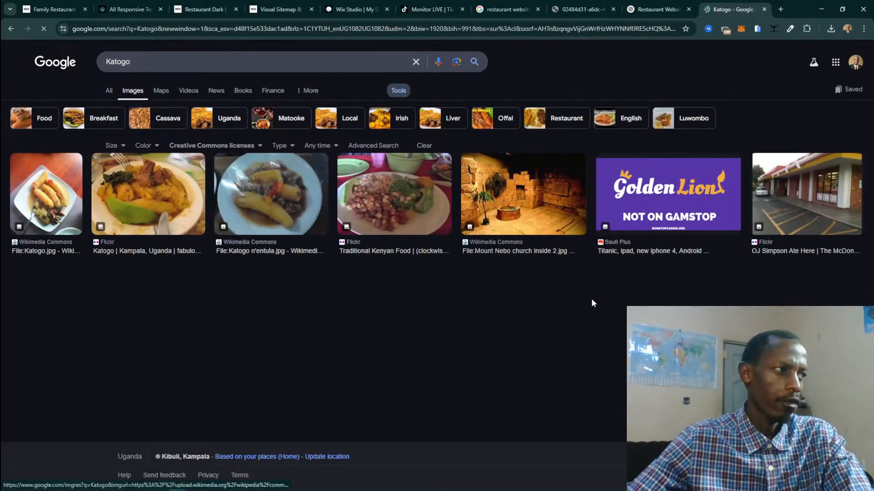
Open Flickr's "Katogo | Kampala, Uganda" image full size in a new tab and copy its web address.
{"action": "left_click", "coordinate": [171, 198]}
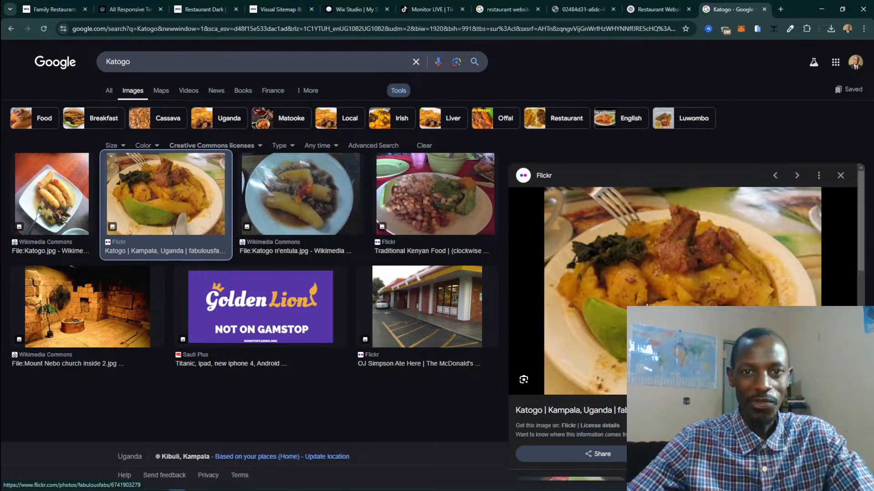
{"action": "right_click", "coordinate": [687, 283]}
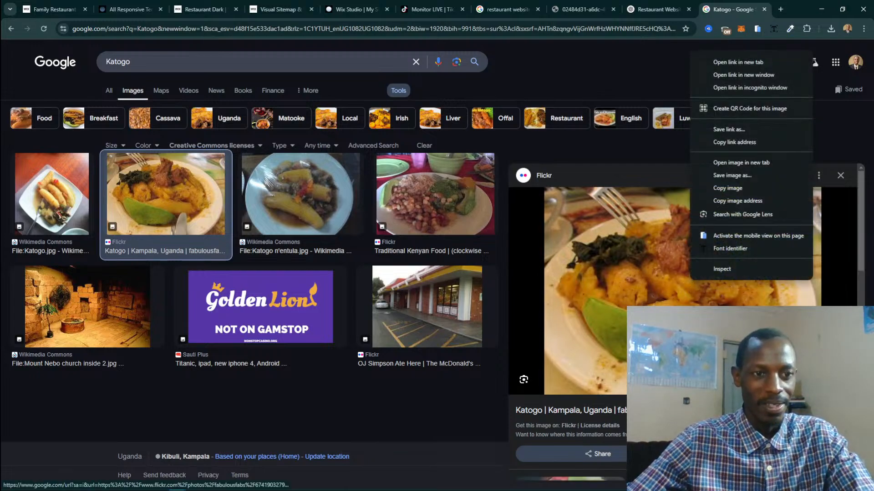
{"action": "left_click", "coordinate": [747, 164]}
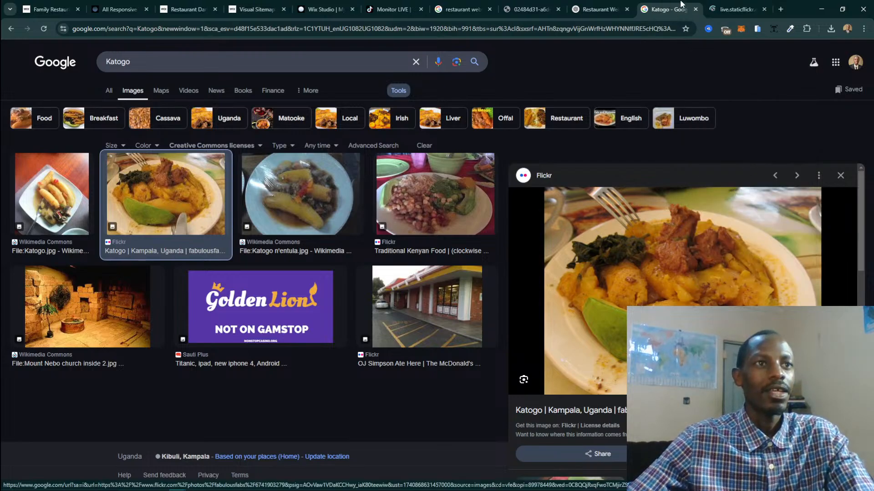
{"action": "left_click", "coordinate": [734, 4]}
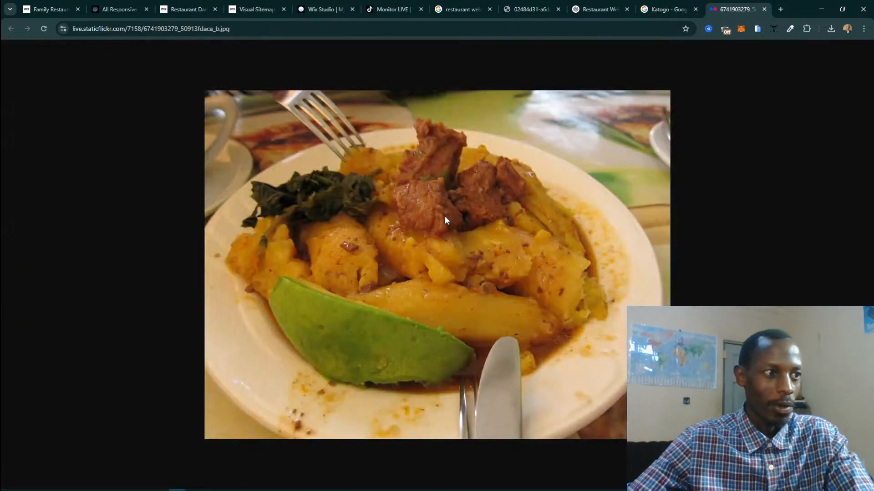
{"action": "right_click", "coordinate": [445, 220]}
{"action": "left_click", "coordinate": [524, 29]}
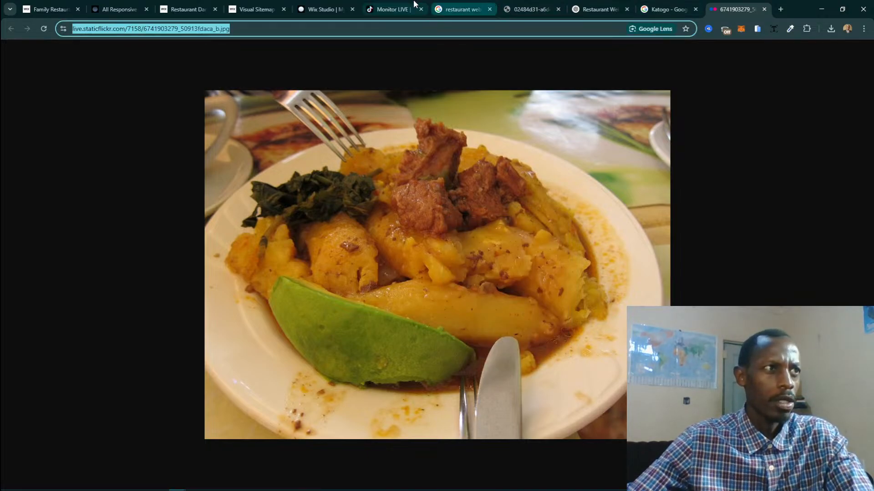
Try to import the Flickr katogo image into the Wix Site Files from its copied URL and dismiss the upload status.
{"action": "left_click", "coordinate": [309, 5]}
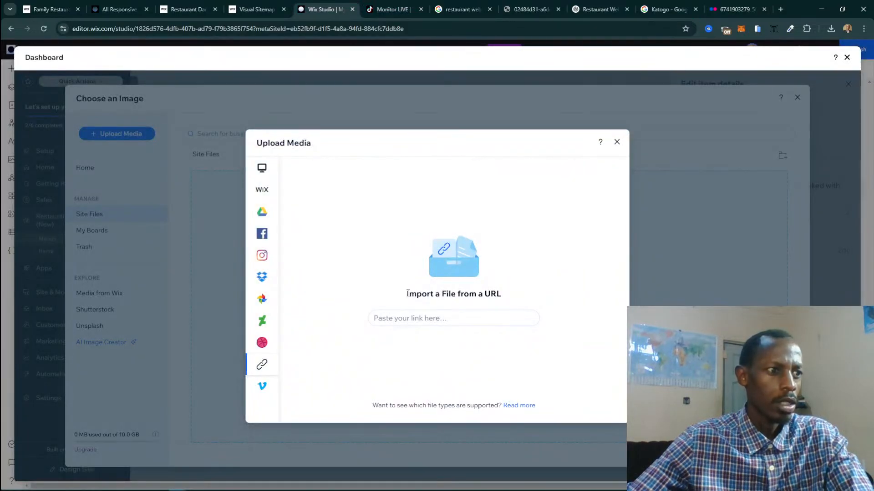
{"action": "left_click", "coordinate": [394, 319]}
{"action": "key", "text": "ctrl+v"}
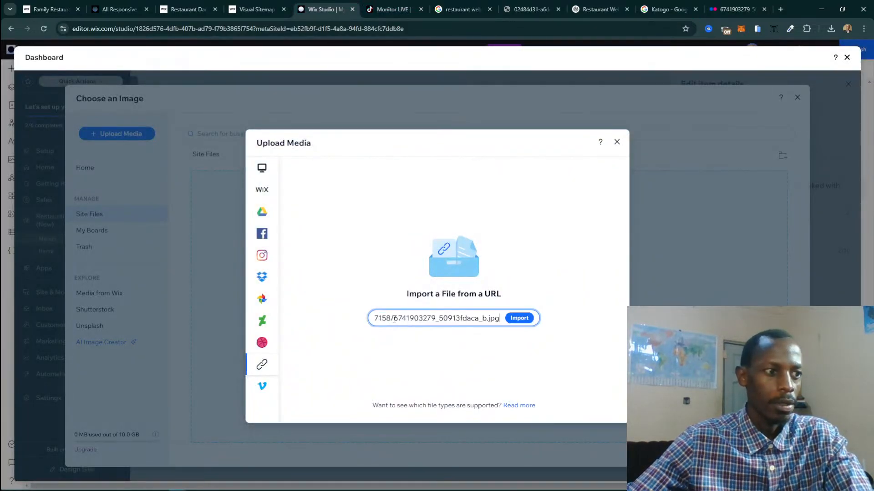
{"action": "left_click", "coordinate": [519, 319]}
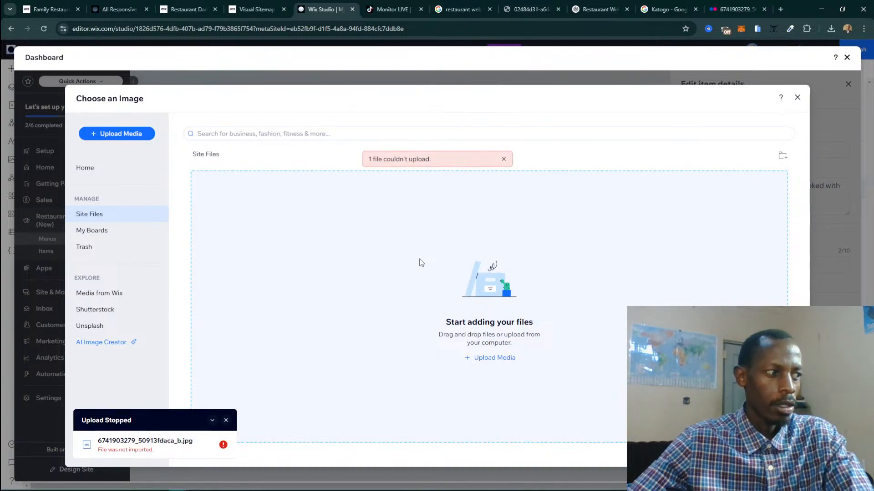
{"action": "left_click", "coordinate": [223, 444]}
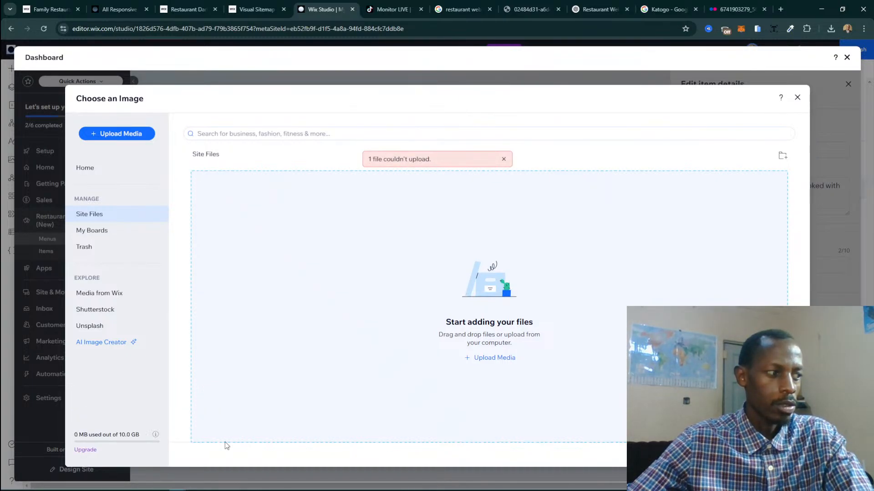
Save the full-size Flickr katogo image as a JPEG named "Katogo Special" in Downloads and show the saved file in its folder.
{"action": "left_click", "coordinate": [504, 159]}
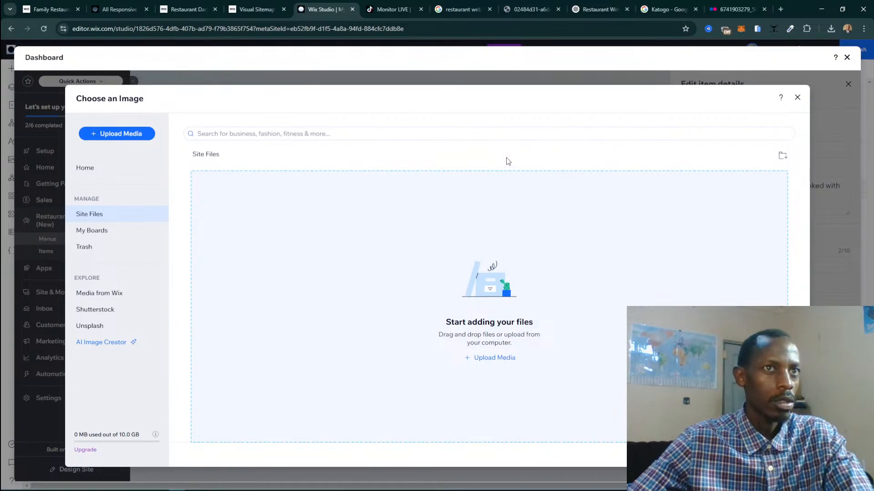
{"action": "left_click", "coordinate": [738, 9]}
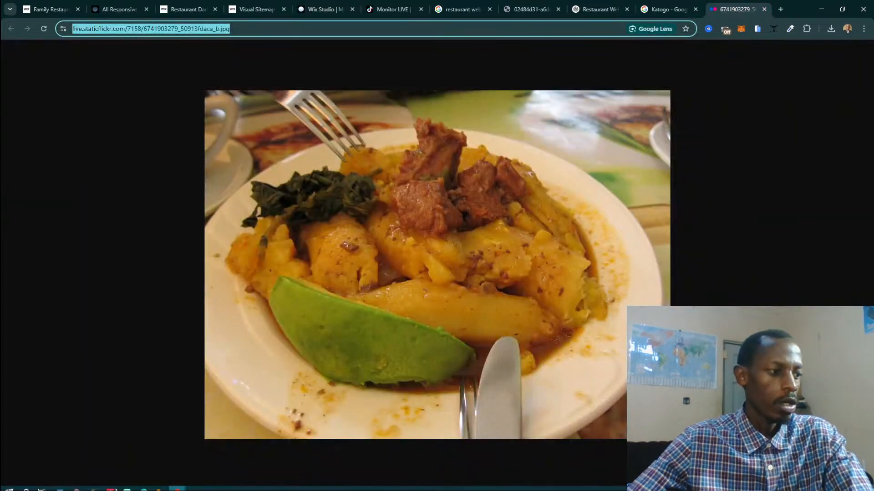
{"action": "left_click", "coordinate": [8, 485]}
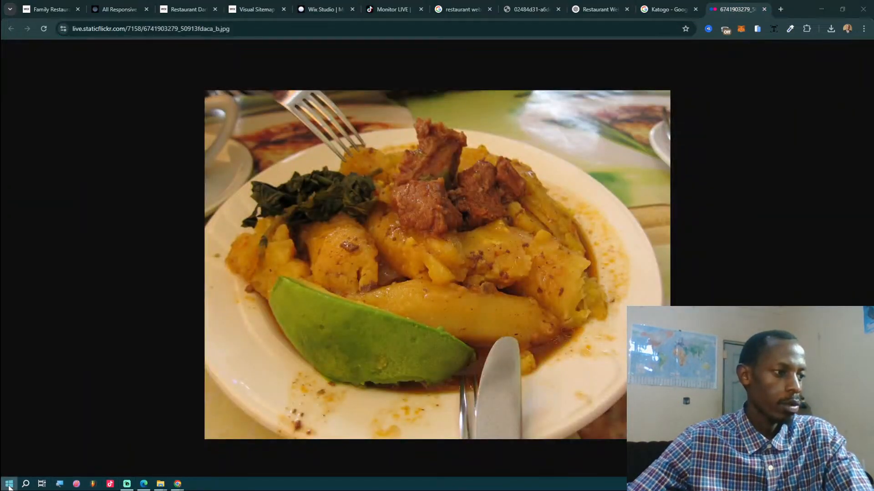
{"action": "right_click", "coordinate": [370, 223]}
{"action": "left_click", "coordinate": [446, 246]}
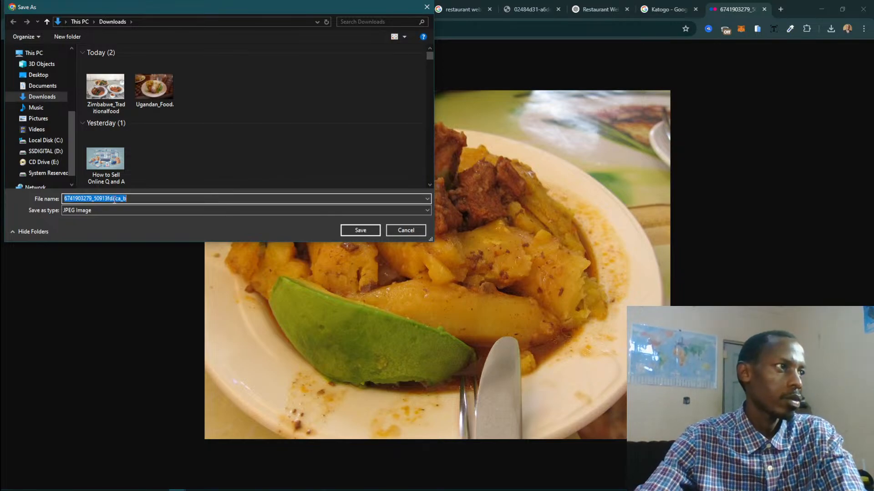
{"action": "type", "text": "Katog"}
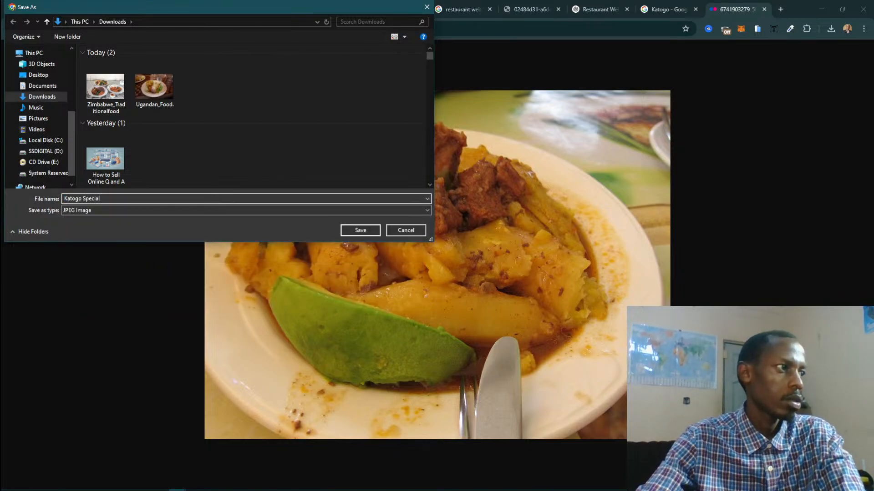
{"action": "type", "text": "o Special"}
{"action": "key", "text": "Return"}
{"action": "left_click", "coordinate": [834, 32]}
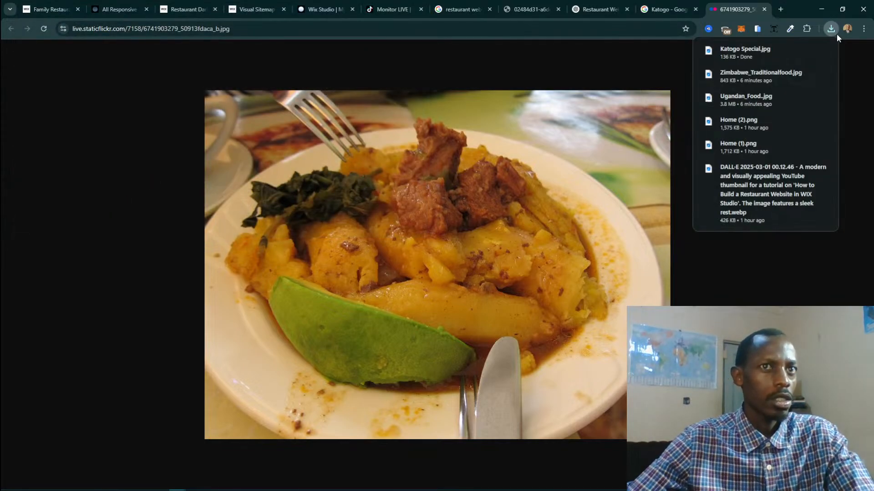
{"action": "left_click", "coordinate": [804, 51]}
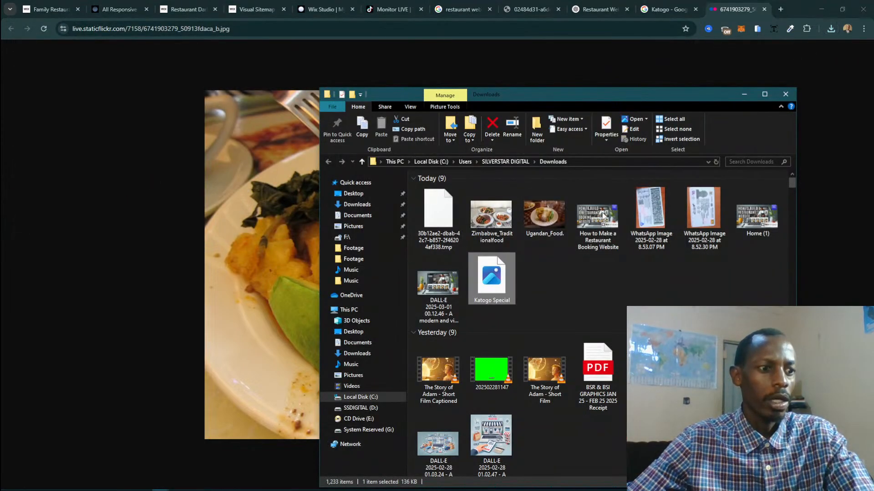
Upload Katogo Special.jpg from the Downloads folder to the site files and rename it "Katogo Special".
{"action": "left_click_drag", "start_coordinate": [492, 278], "coordinate": [261, 269]}
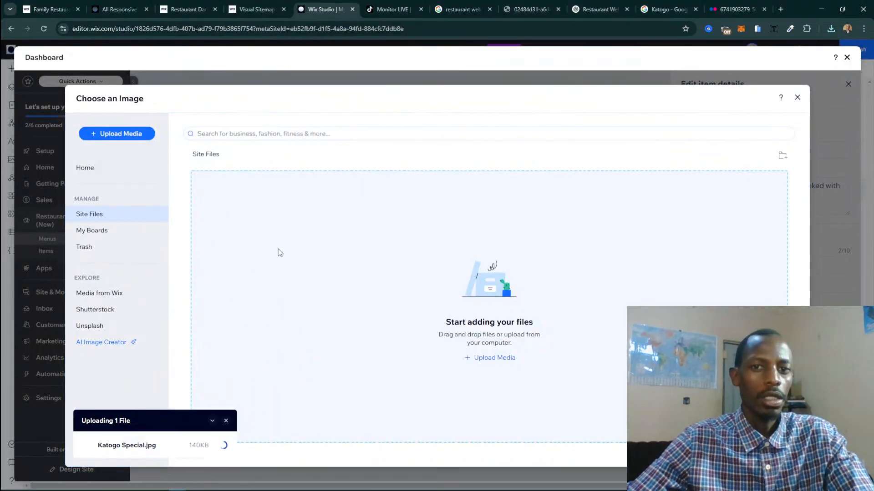
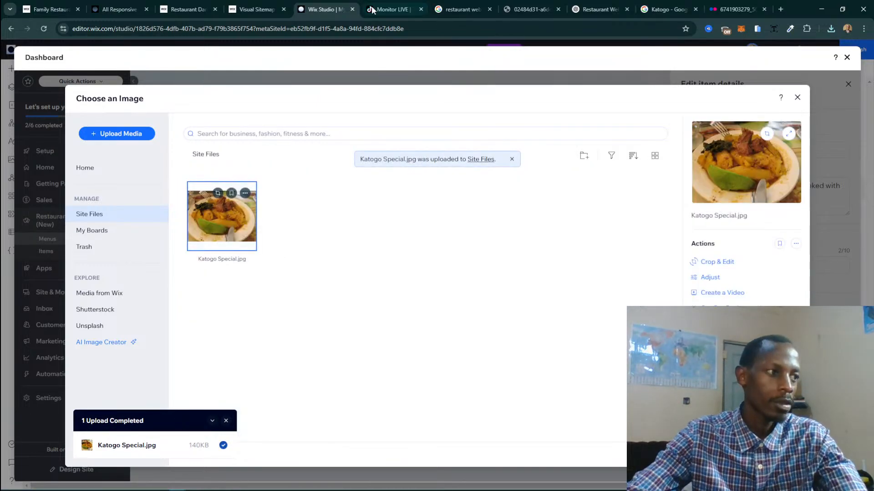
{"action": "left_click", "coordinate": [742, 216]}
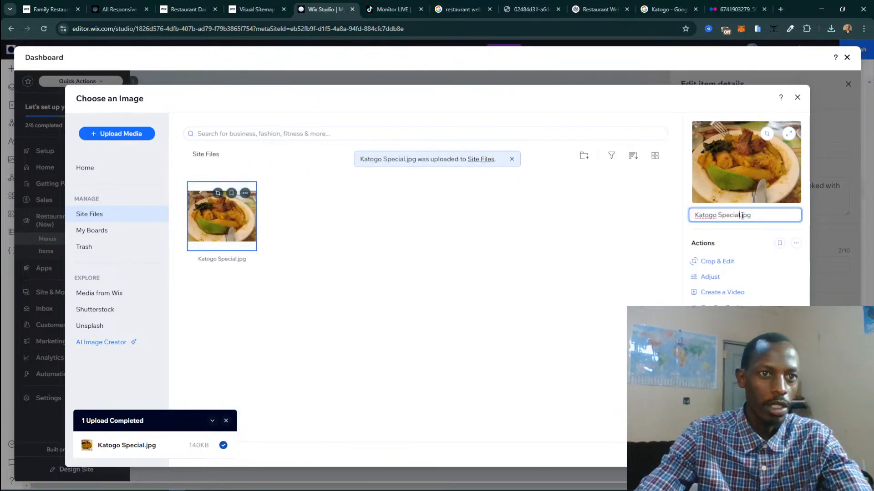
{"action": "left_click", "coordinate": [754, 216]}
{"action": "key", "text": "BackSpace"}
{"action": "key", "text": "BackSpace"}
{"action": "key", "text": "BackSpace"}
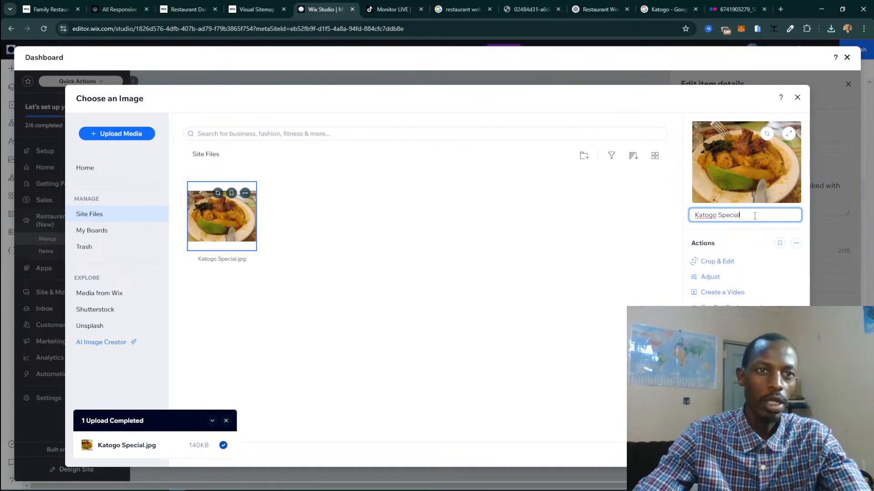
{"action": "key", "text": "Return"}
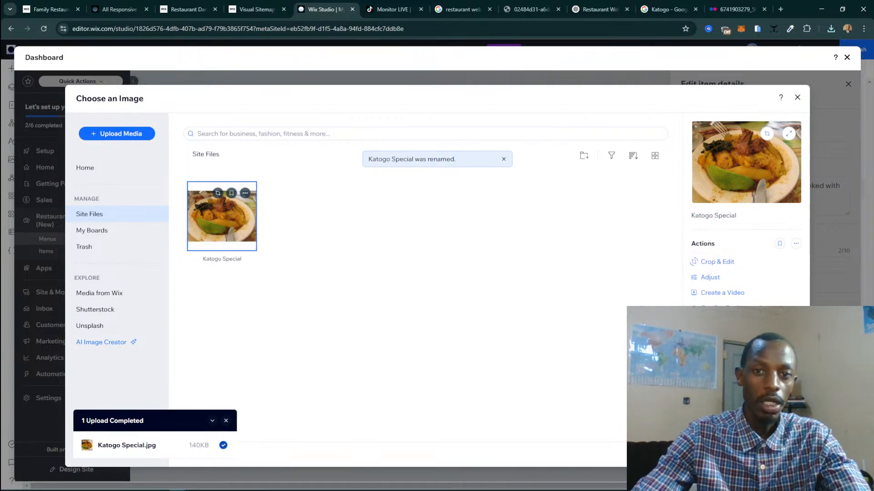
Add the Katogo Special image to the menu item being edited and save the item.
{"action": "left_click", "coordinate": [773, 453]}
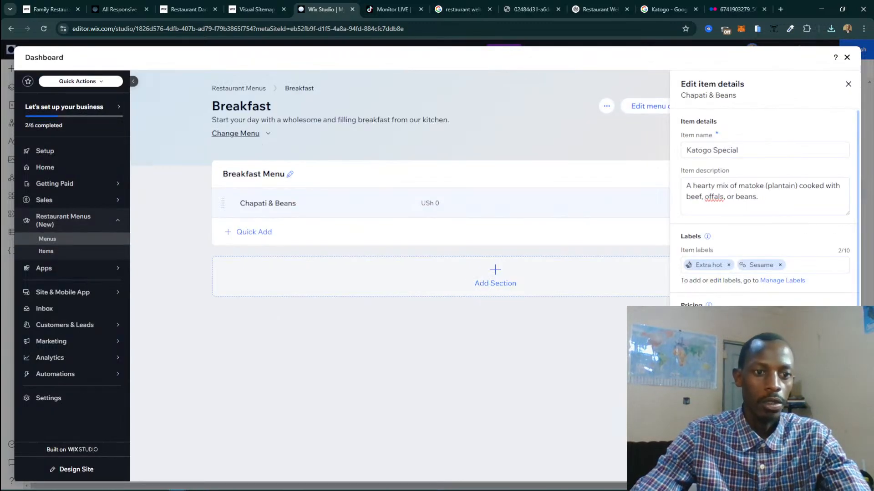
{"action": "left_click", "coordinate": [834, 467]}
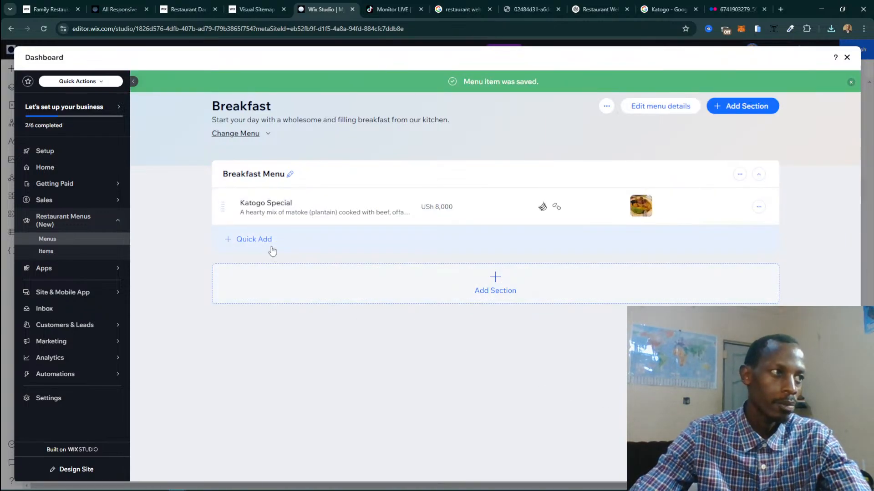
Start a quick new item in the Breakfast Menu and copy the dish name "Rolex (Rolled Chapati & Eggs)" from the ChatGPT menu text.
{"action": "left_click", "coordinate": [254, 239]}
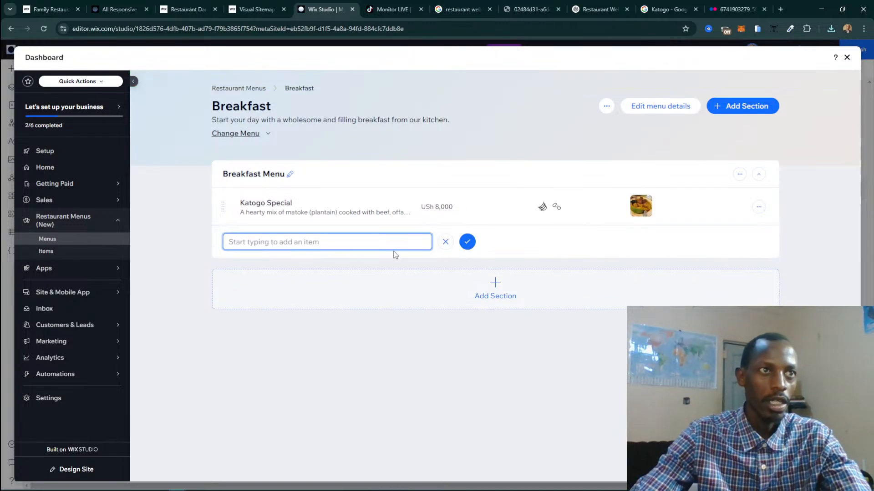
{"action": "left_click", "coordinate": [600, 9]}
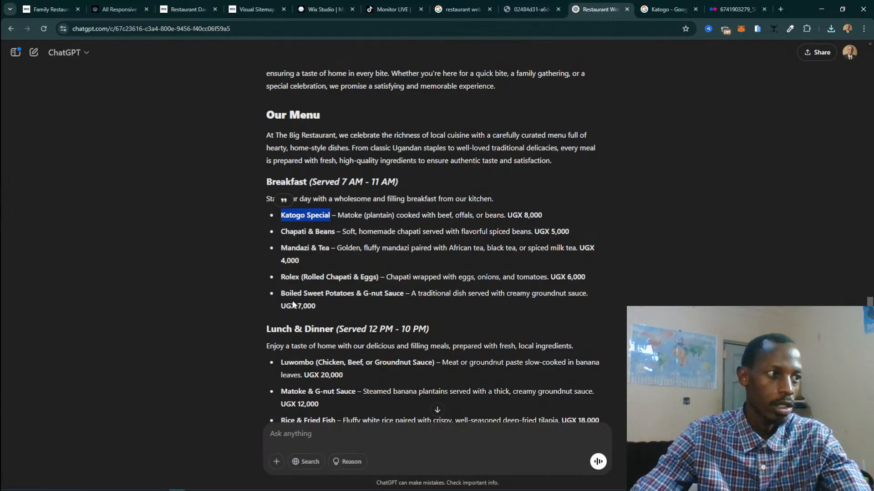
{"action": "scroll", "coordinate": [289, 330], "scroll_direction": "down", "scroll_amount": 2}
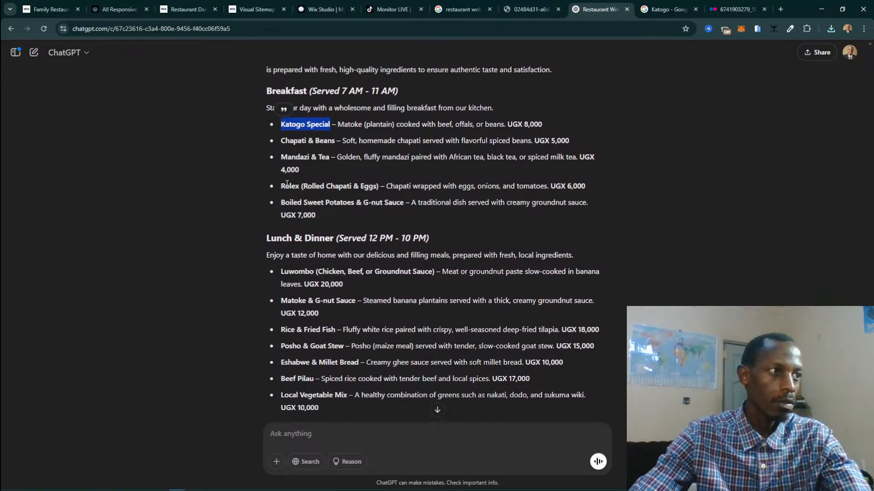
{"action": "left_click_drag", "start_coordinate": [282, 156], "coordinate": [332, 157]}
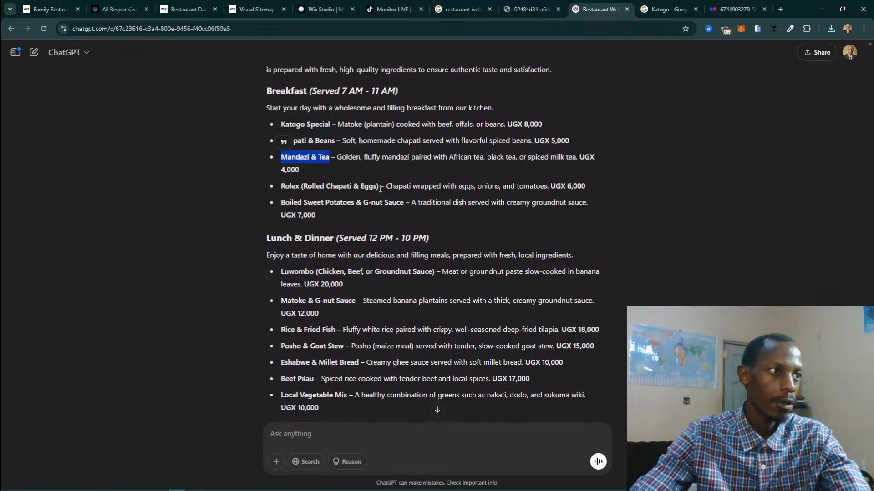
{"action": "left_click", "coordinate": [280, 190]}
{"action": "left_click_drag", "start_coordinate": [281, 190], "coordinate": [379, 187]}
{"action": "key", "text": "ctrl+c"}
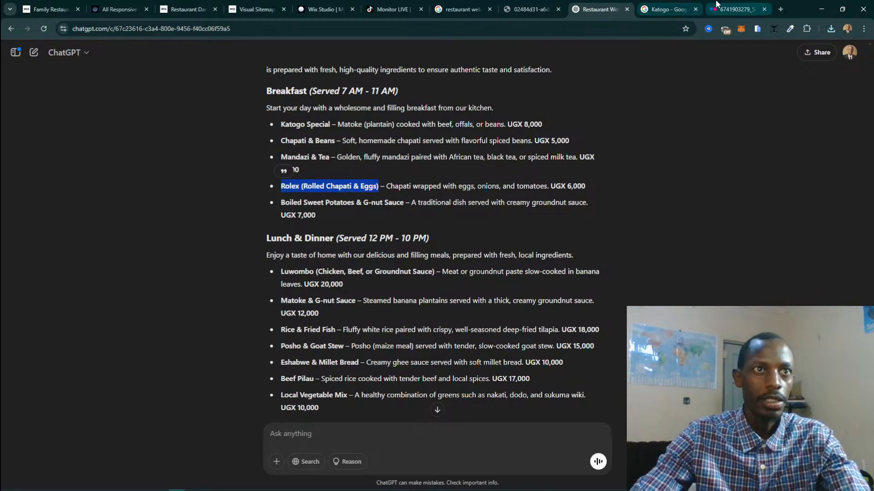
Close the Flickr image page and search Google Images for "Rolex (Rolled Chapati & Eggs)" instead of Katogo.
{"action": "left_click", "coordinate": [737, 9]}
{"action": "left_click", "coordinate": [764, 9]}
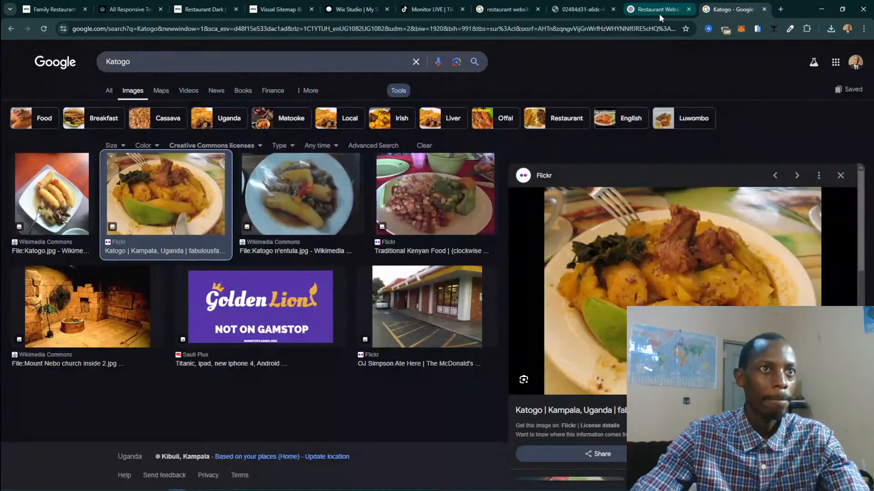
{"action": "double_click", "coordinate": [166, 66]}
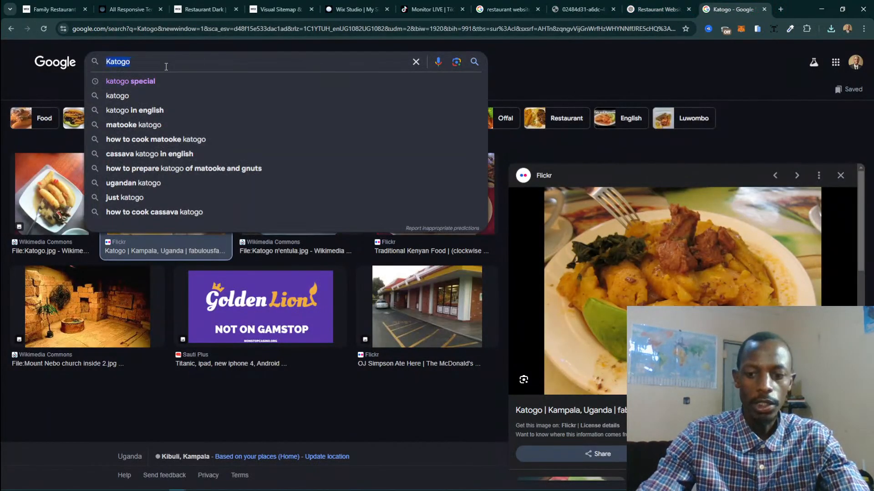
{"action": "key", "text": "ctrl+v"}
{"action": "key", "text": "Return"}
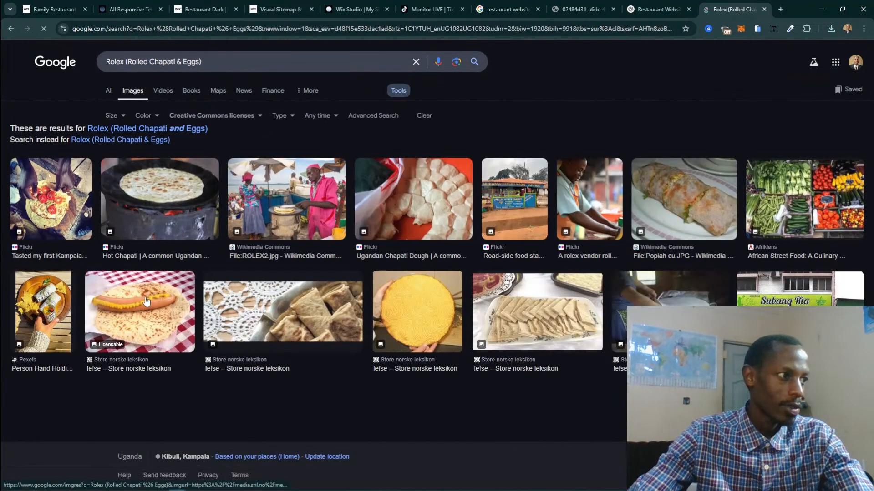
Open the Wikimedia Commons rolled chapati photo, Popiah cu.JPG, in a new tab and preview the Flickr Kampala street food result.
{"action": "left_click", "coordinate": [698, 206]}
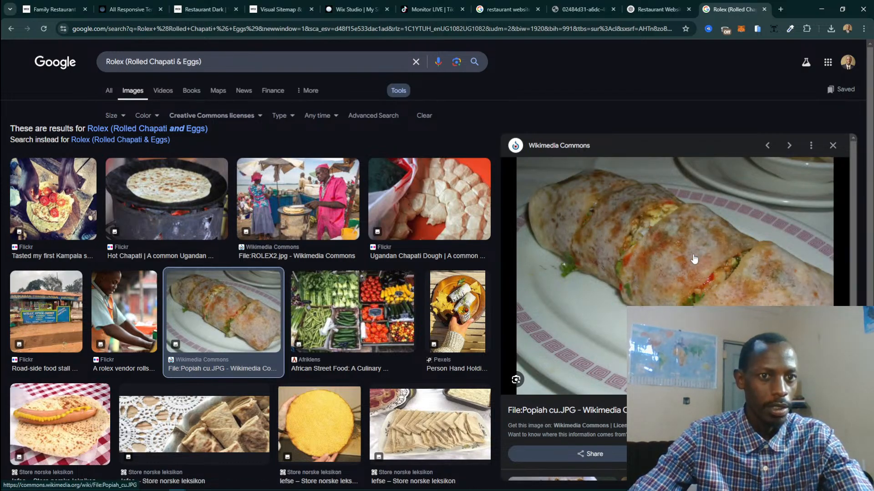
{"action": "right_click", "coordinate": [654, 247]}
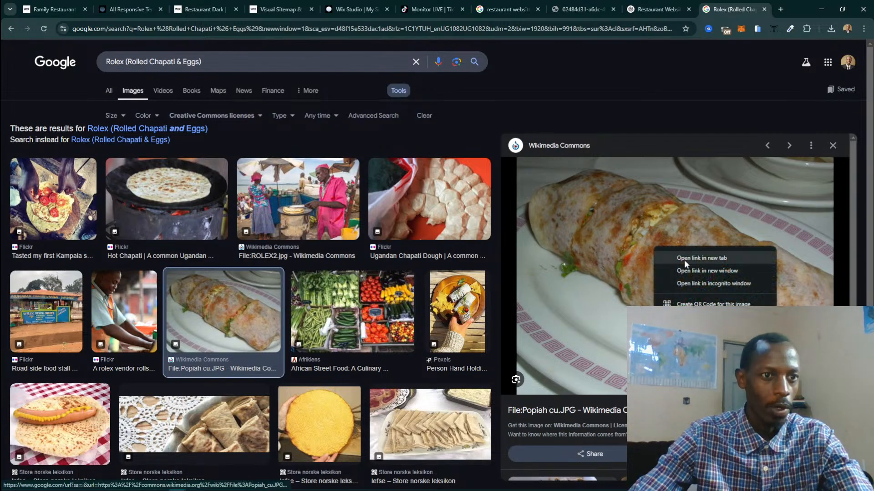
{"action": "left_click", "coordinate": [701, 258]}
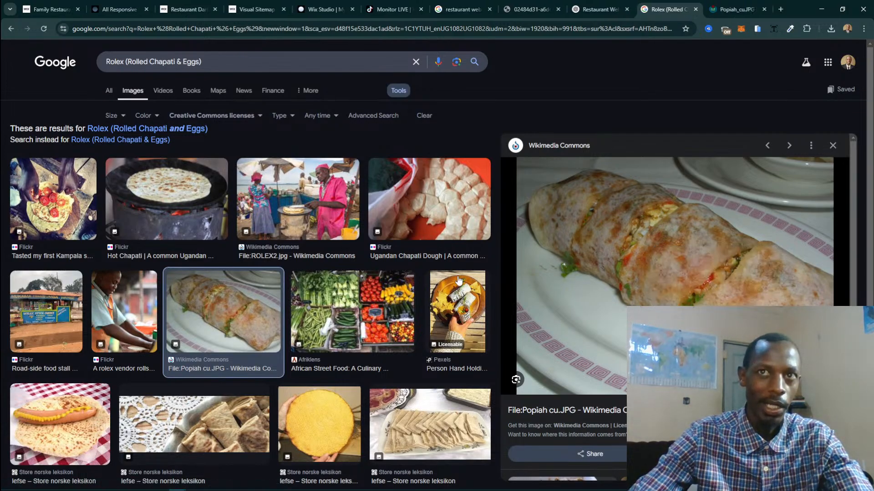
{"action": "left_click", "coordinate": [94, 221]}
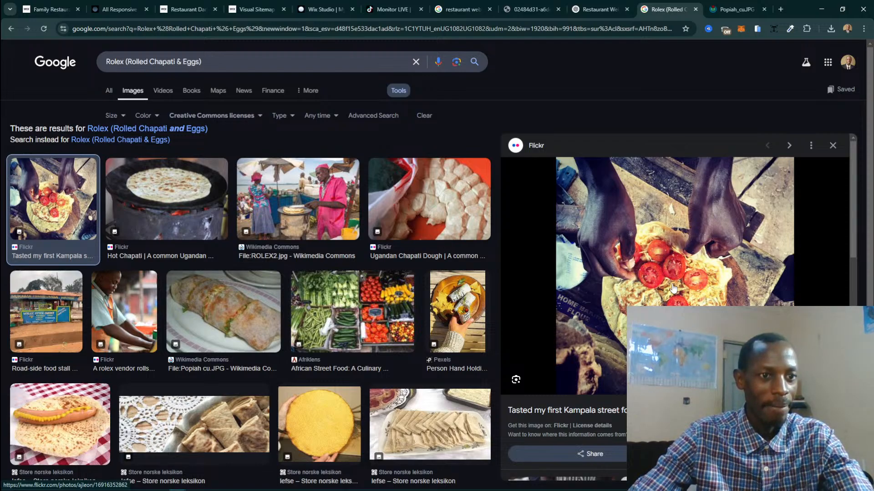
Examine the full-size rolled chapati photo on Wikimedia, including its image options and web address.
{"action": "left_click", "coordinate": [721, 10]}
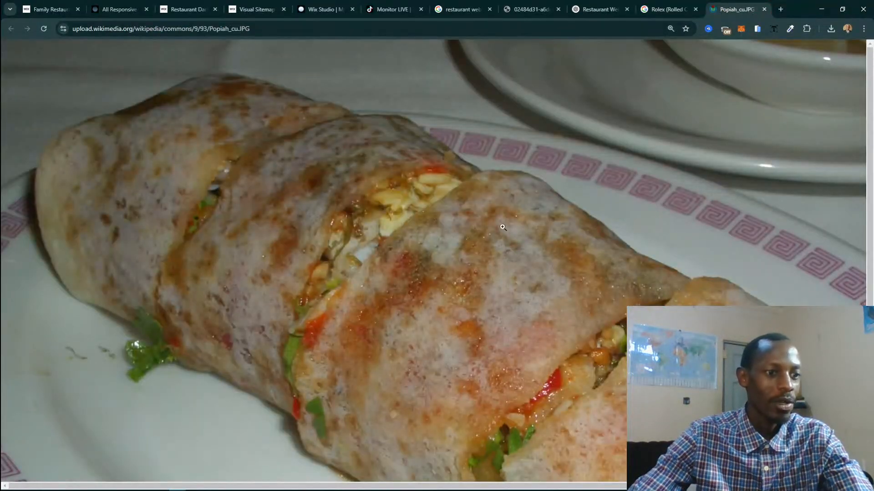
{"action": "scroll", "coordinate": [697, 170], "scroll_direction": "down", "scroll_amount": 5}
{"action": "left_click", "coordinate": [482, 195]}
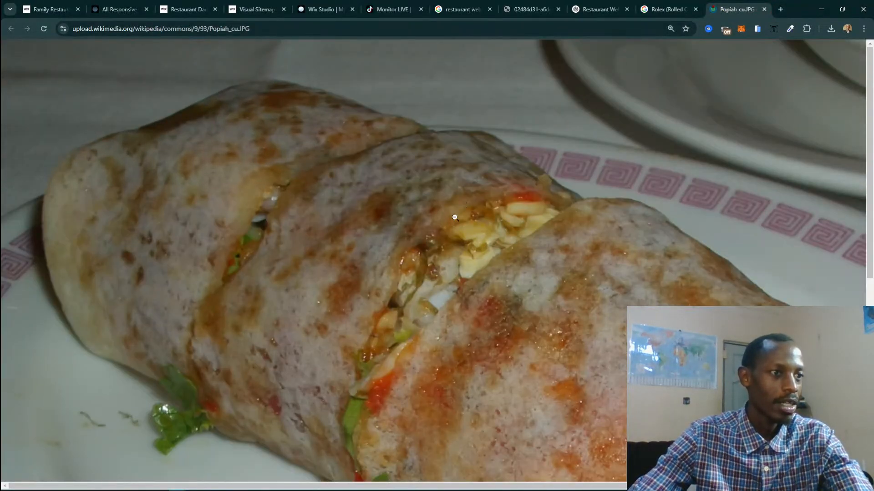
{"action": "left_click", "coordinate": [455, 218]}
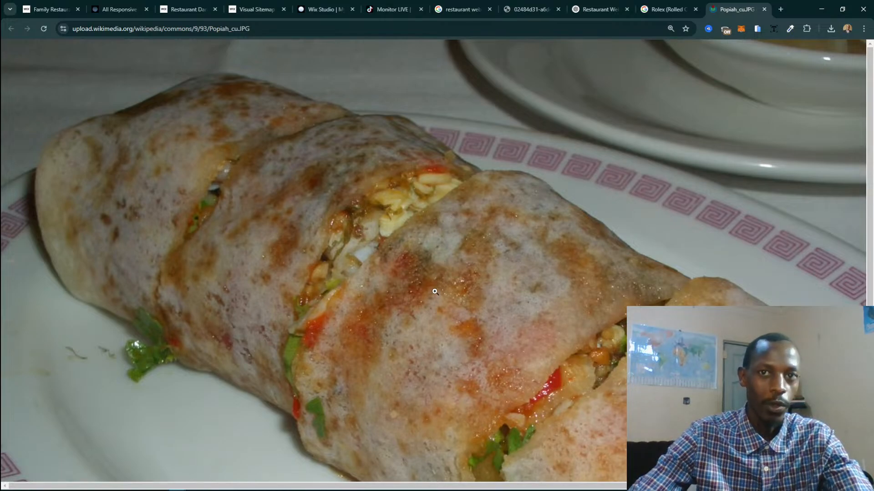
{"action": "scroll", "coordinate": [430, 288], "scroll_direction": "down", "scroll_amount": 5}
{"action": "scroll", "coordinate": [430, 289], "scroll_direction": "up", "scroll_amount": 5}
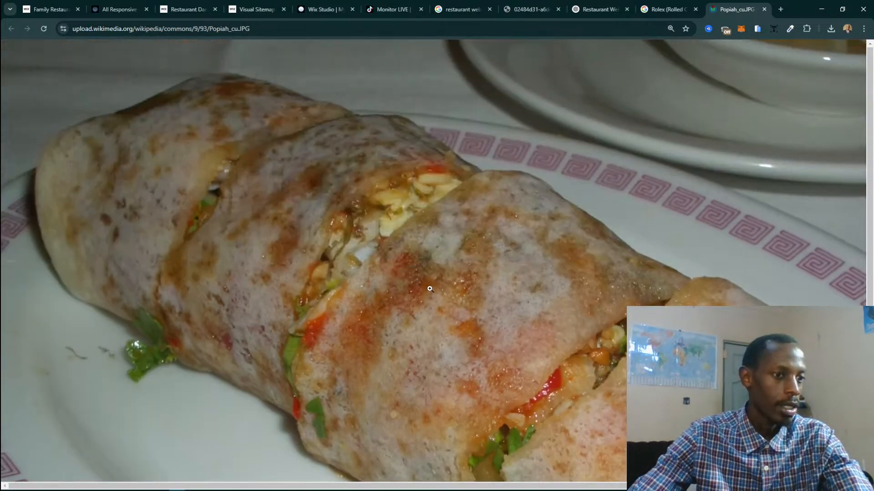
{"action": "right_click", "coordinate": [454, 271]}
{"action": "left_click", "coordinate": [406, 273]}
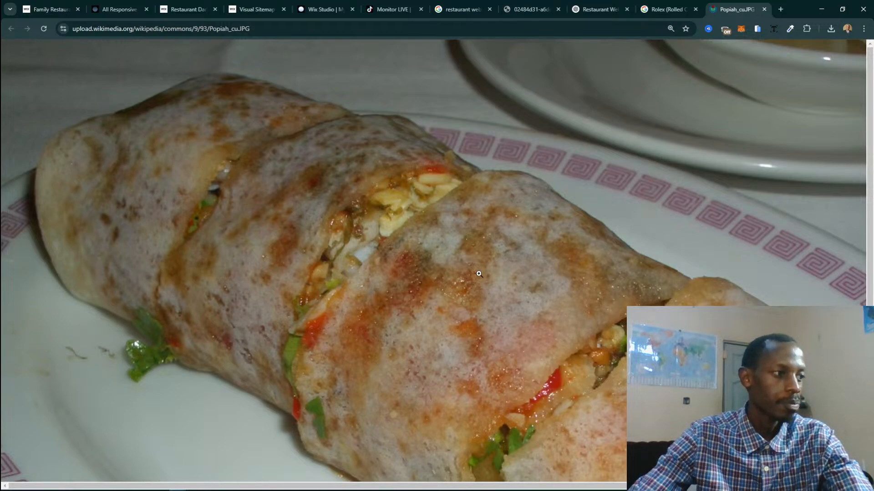
{"action": "right_click", "coordinate": [479, 274]}
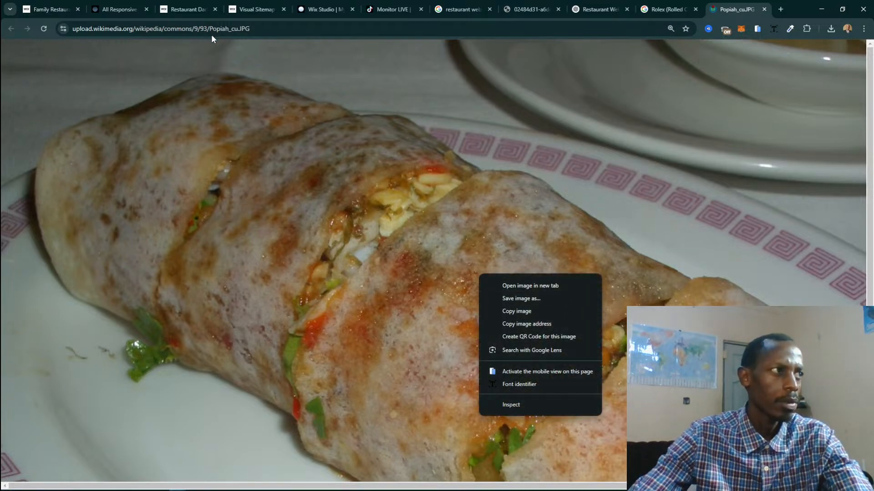
{"action": "left_click", "coordinate": [227, 26]}
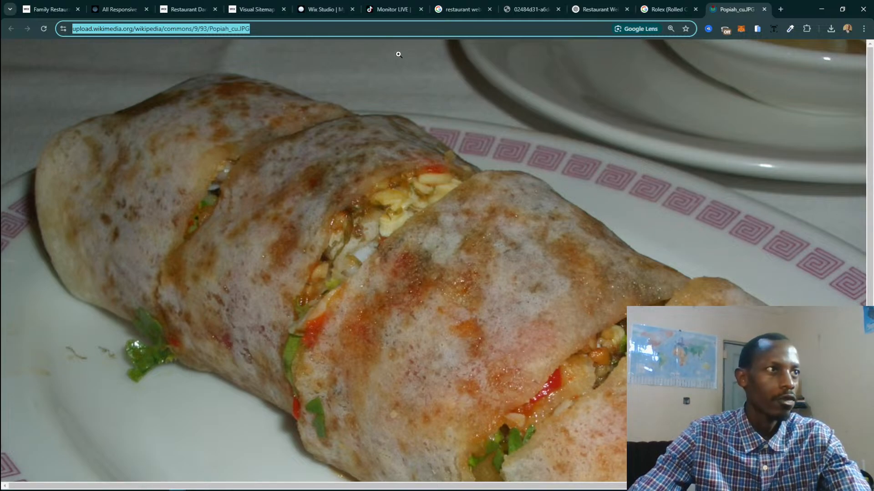
Back in Wix Studio, add "Rolex (Rolled Chapati & Eggs)" as a new item in the Breakfast Menu.
{"action": "left_click", "coordinate": [327, 9]}
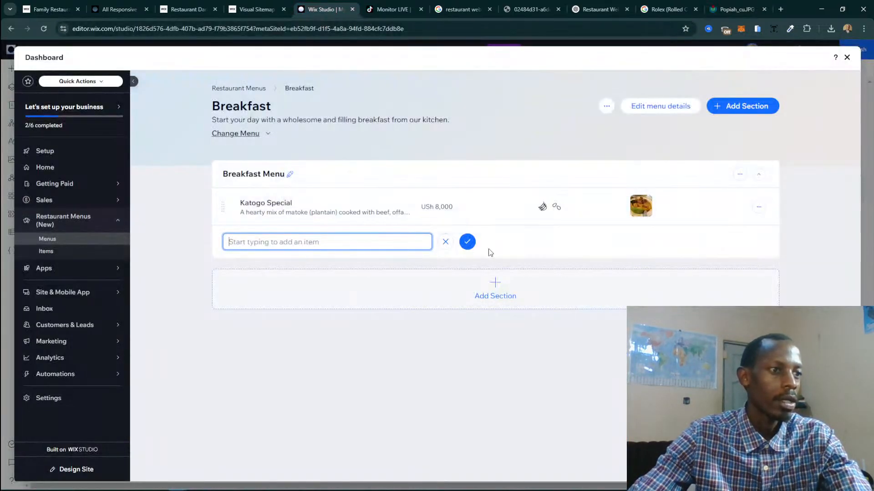
{"action": "left_click", "coordinate": [597, 10]}
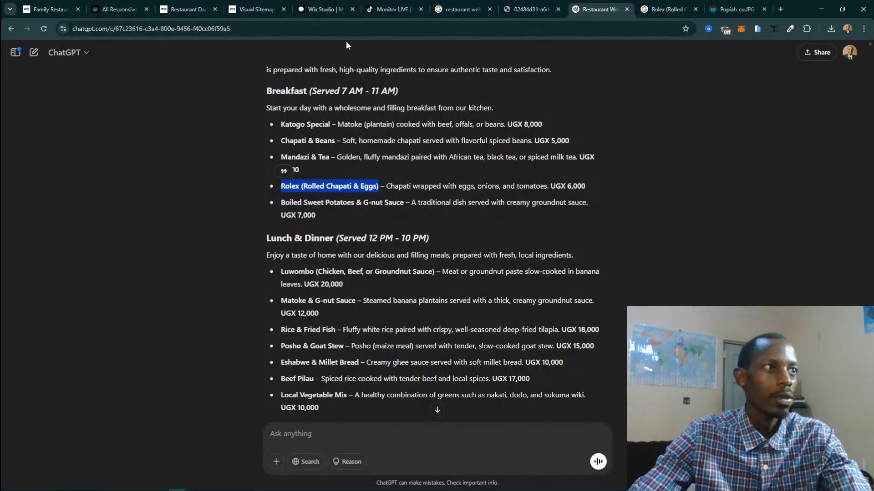
{"action": "left_click", "coordinate": [326, 9]}
{"action": "key", "text": "ctrl+v"}
{"action": "left_click", "coordinate": [469, 243]}
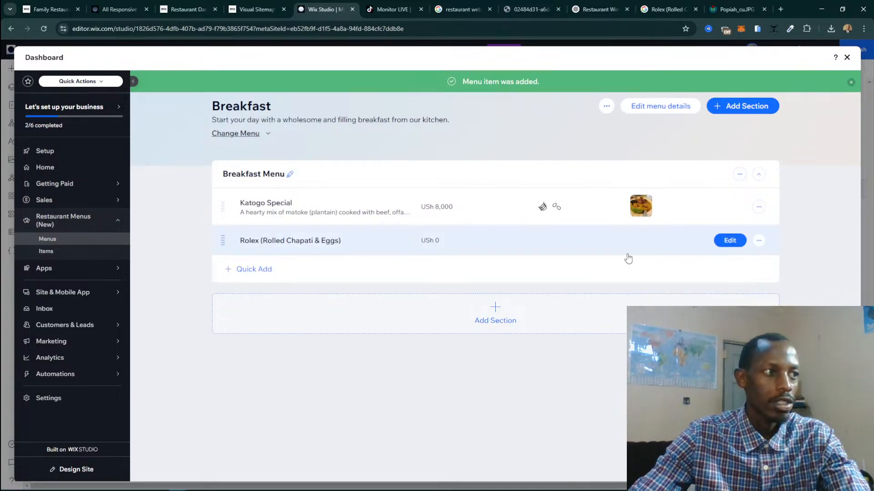
Set the Rolex item's description to "Chapati wrapped with eggs, onions, and tomatoes.", copied from the ChatGPT menu text.
{"action": "left_click", "coordinate": [738, 242]}
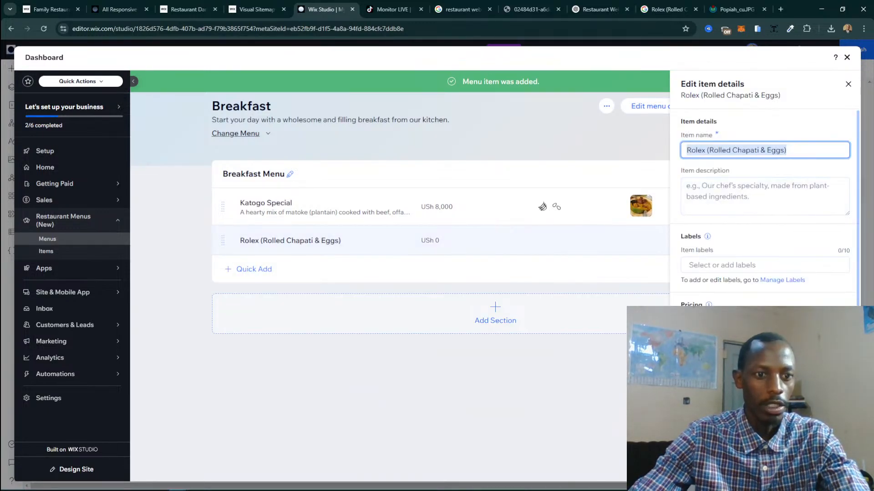
{"action": "left_click", "coordinate": [728, 197]}
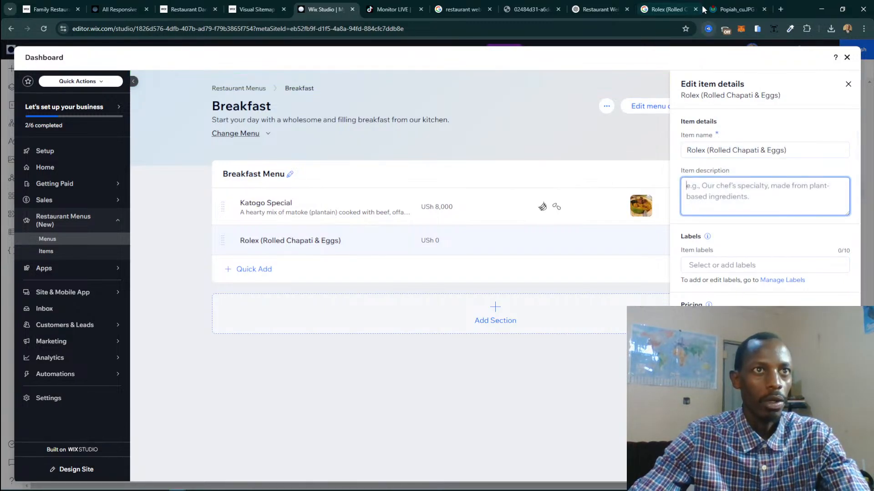
{"action": "left_click", "coordinate": [597, 10]}
{"action": "left_click", "coordinate": [387, 185]}
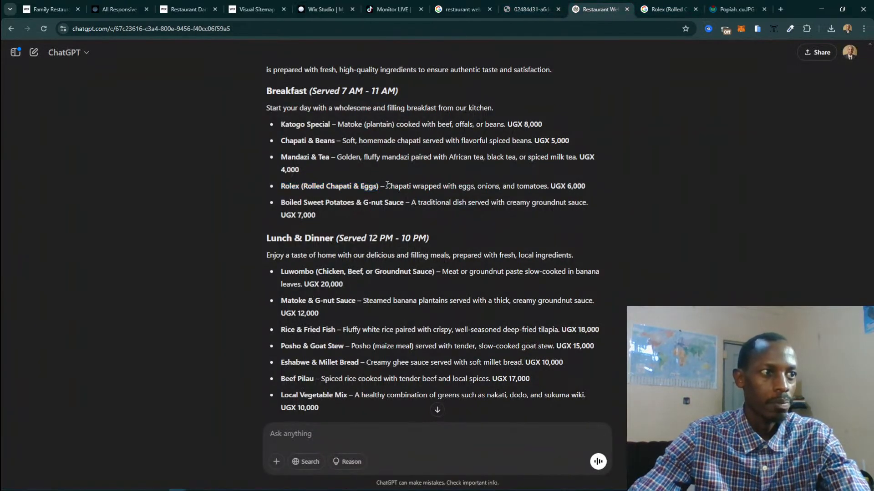
{"action": "left_click_drag", "start_coordinate": [386, 185], "coordinate": [551, 185]}
{"action": "key", "text": "ctrl+c"}
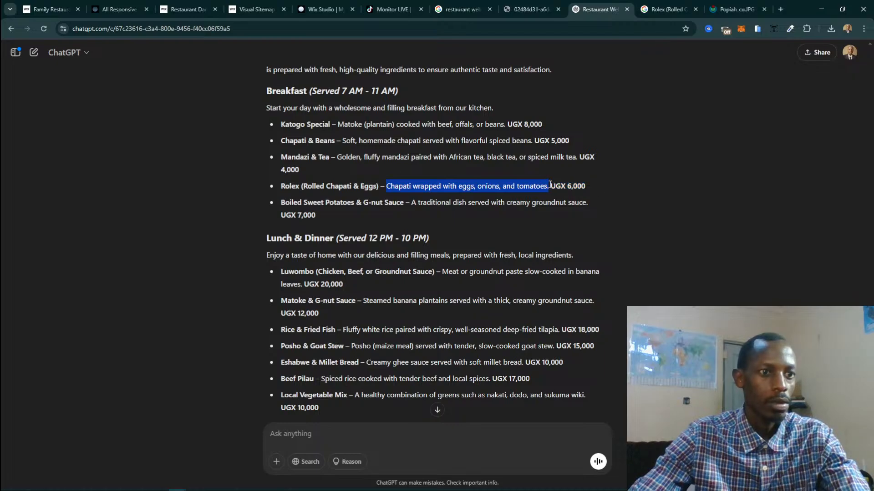
{"action": "left_click", "coordinate": [324, 9]}
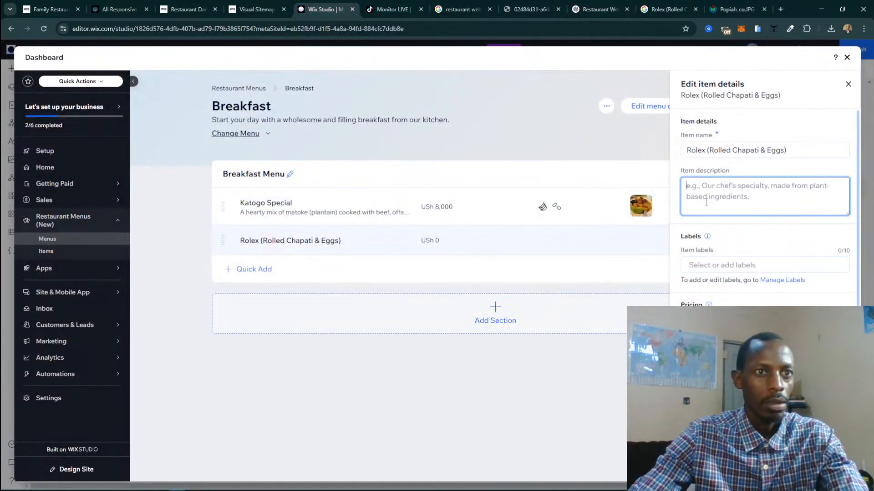
{"action": "key", "text": "ctrl+v"}
Add the Eggs and Organic labels to the Rolex (Rolled Chapati & Eggs) item.
{"action": "left_click", "coordinate": [717, 263]}
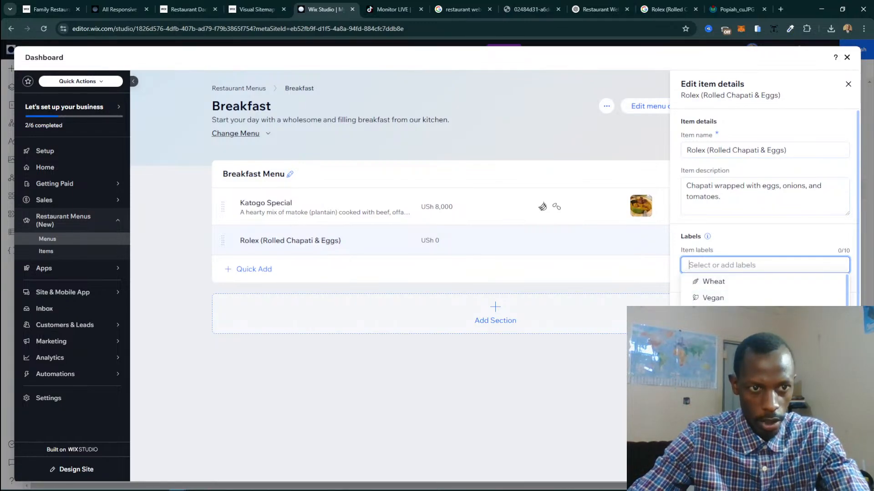
{"action": "scroll", "coordinate": [721, 335], "scroll_direction": "down", "scroll_amount": 1}
{"action": "left_click", "coordinate": [722, 334]}
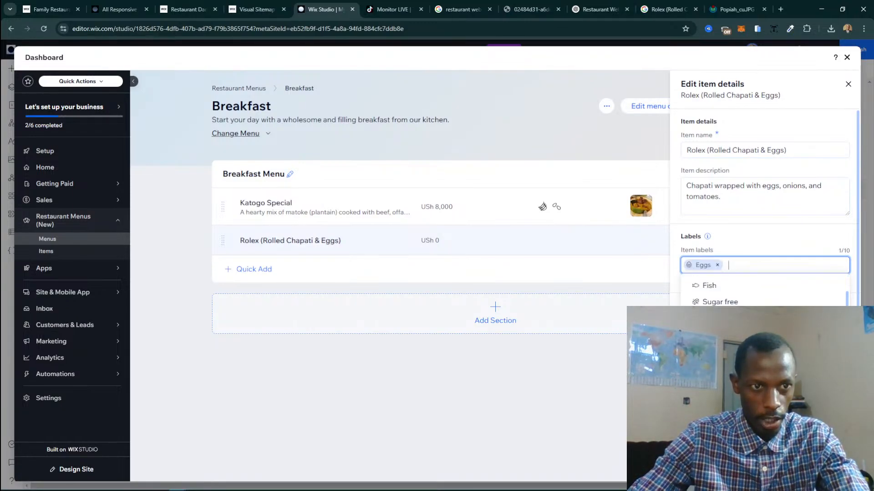
{"action": "scroll", "coordinate": [721, 335], "scroll_direction": "down", "scroll_amount": 3}
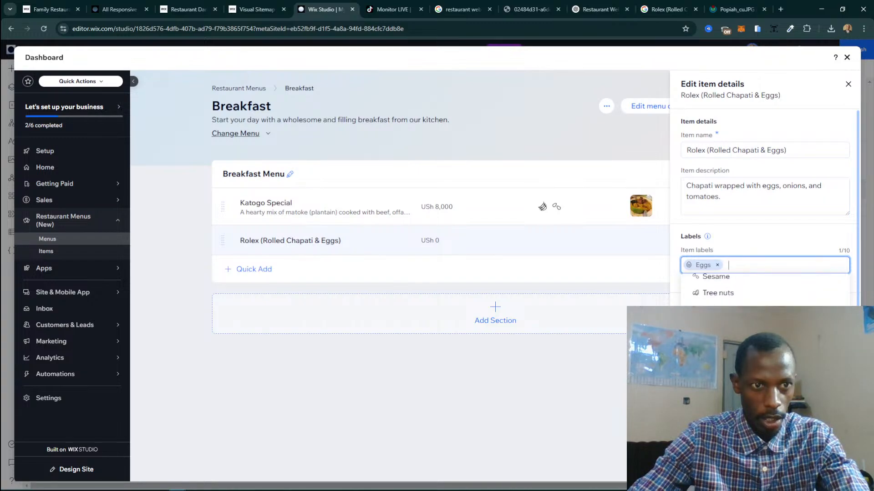
{"action": "scroll", "coordinate": [721, 334], "scroll_direction": "down", "scroll_amount": 2}
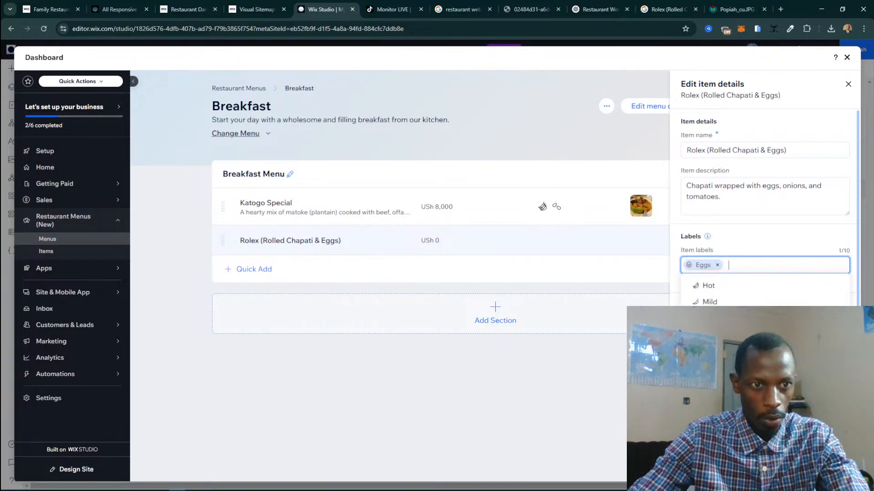
{"action": "left_click", "coordinate": [724, 334]}
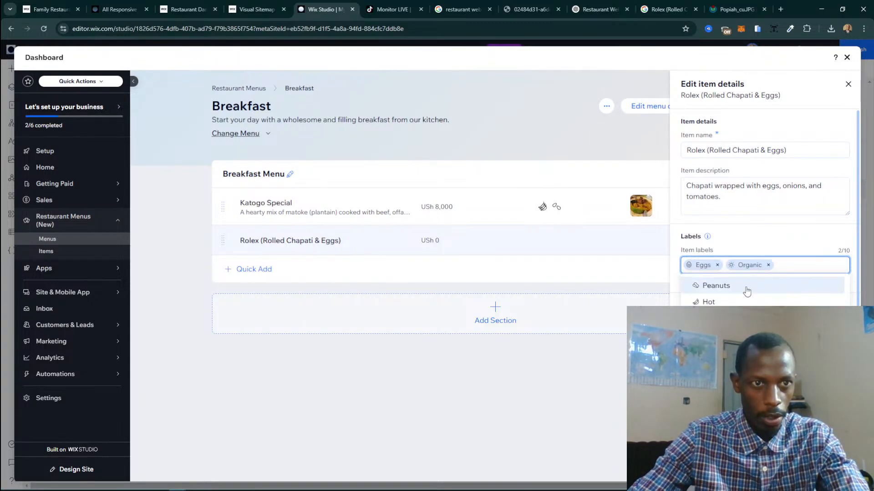
{"action": "left_click", "coordinate": [800, 249]}
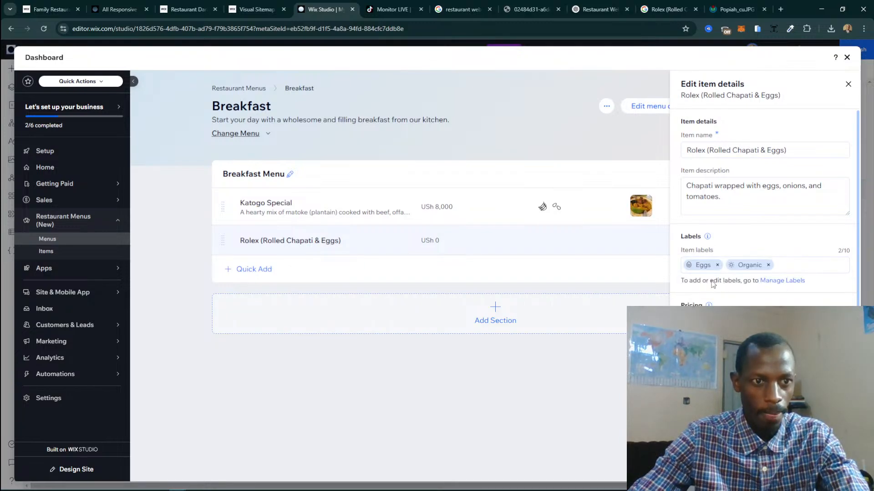
Check the live stream's viewer chat in TikTok LIVE and its audio mixer in Streamlabs Desktop.
{"action": "left_click", "coordinate": [671, 4]}
{"action": "key", "text": "ctrl+shift+Tab"}
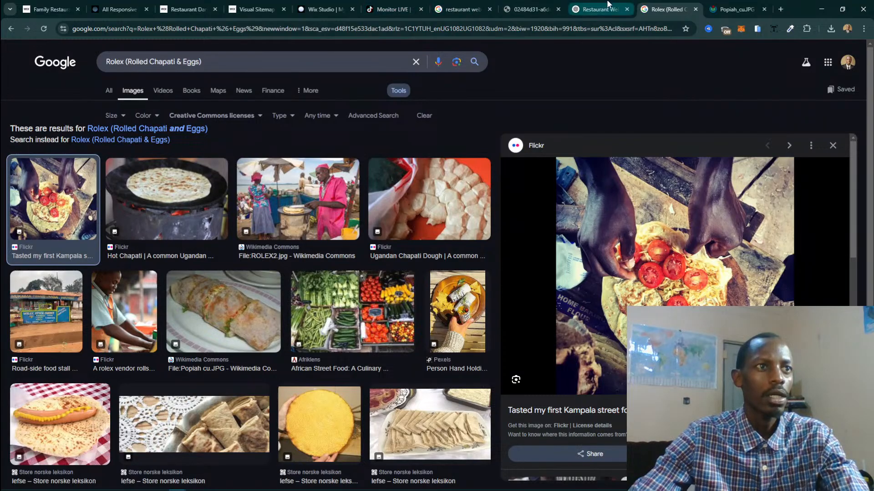
{"action": "left_click", "coordinate": [384, 4]}
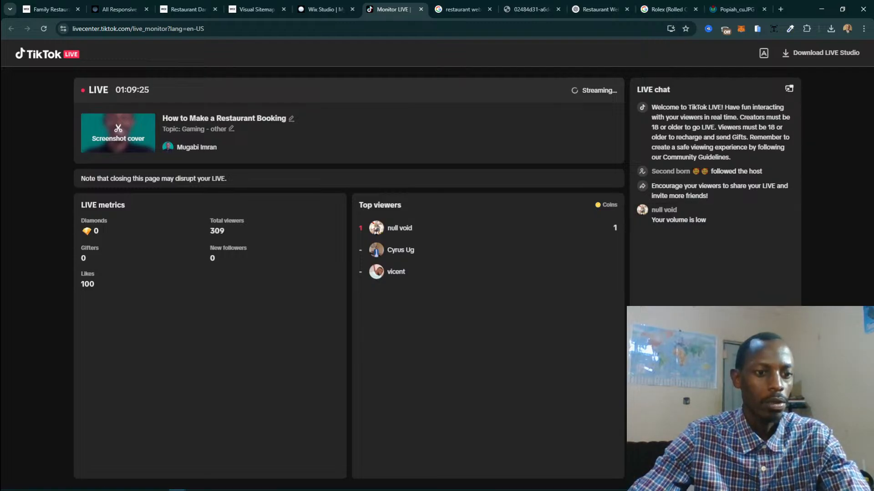
{"action": "mouse_move", "coordinate": [682, 490]}
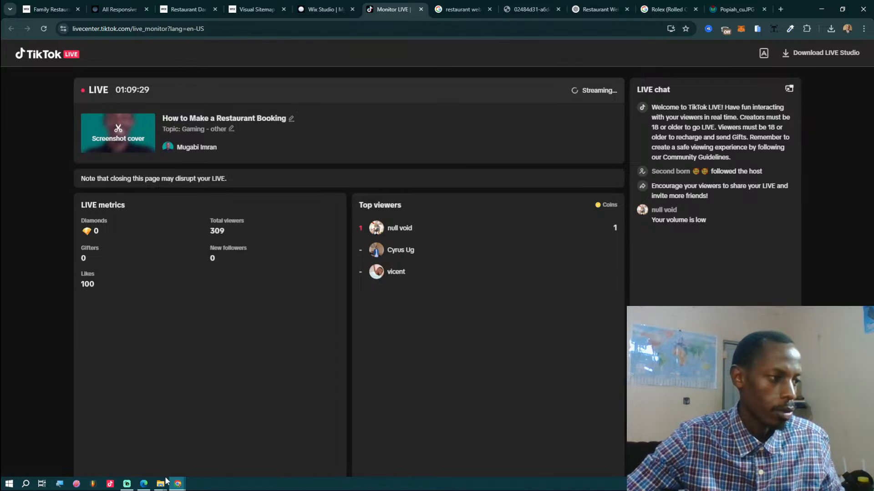
{"action": "left_click", "coordinate": [127, 484]}
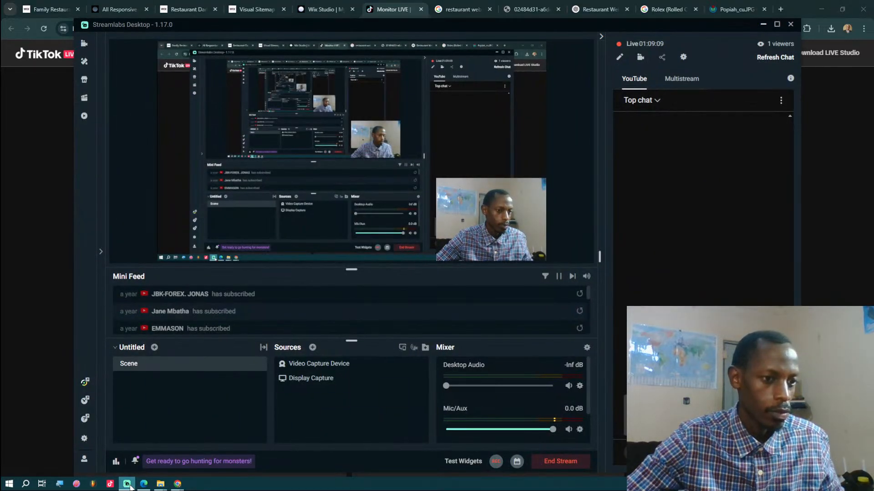
{"action": "left_click", "coordinate": [127, 483]}
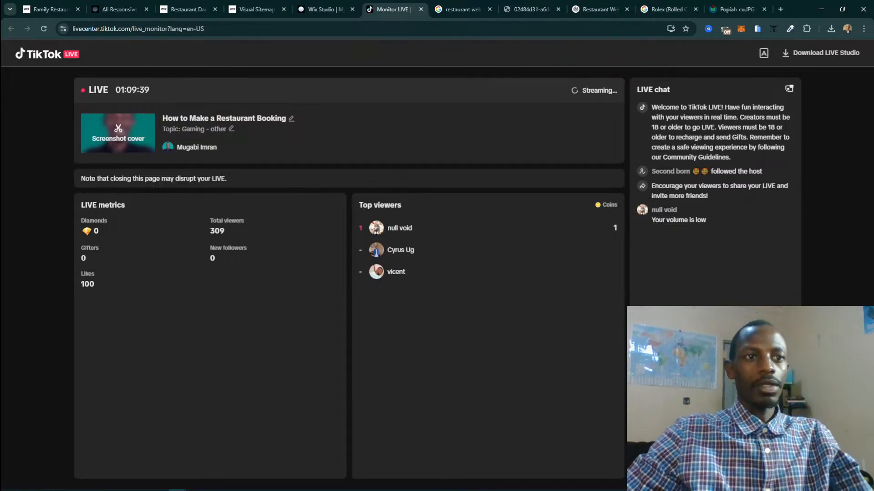
{"action": "left_click", "coordinate": [127, 484]}
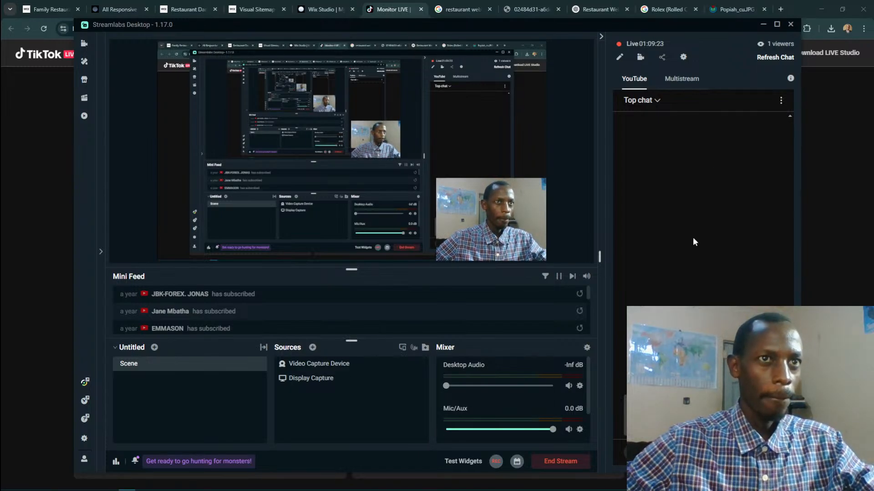
{"action": "left_click", "coordinate": [763, 26]}
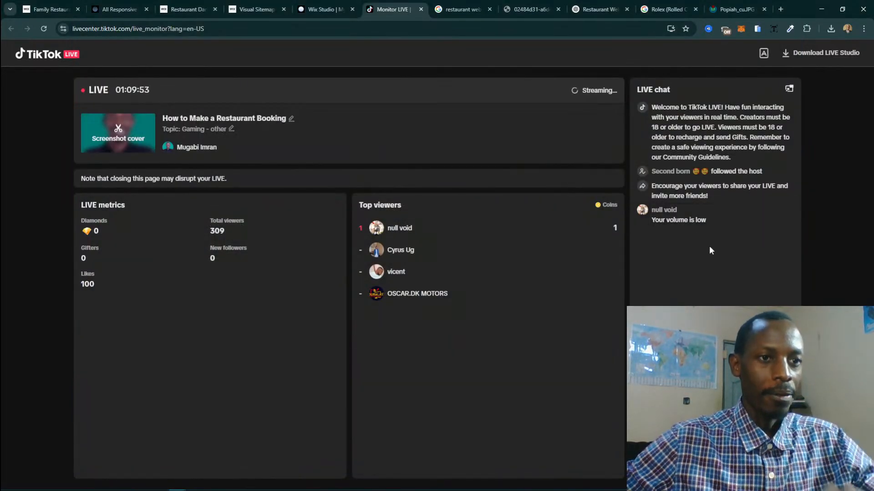
Back in Wix Studio, upload Popiah_cu.JPG from its Wikimedia web address as an image for the Rolex item.
{"action": "left_click", "coordinate": [606, 11]}
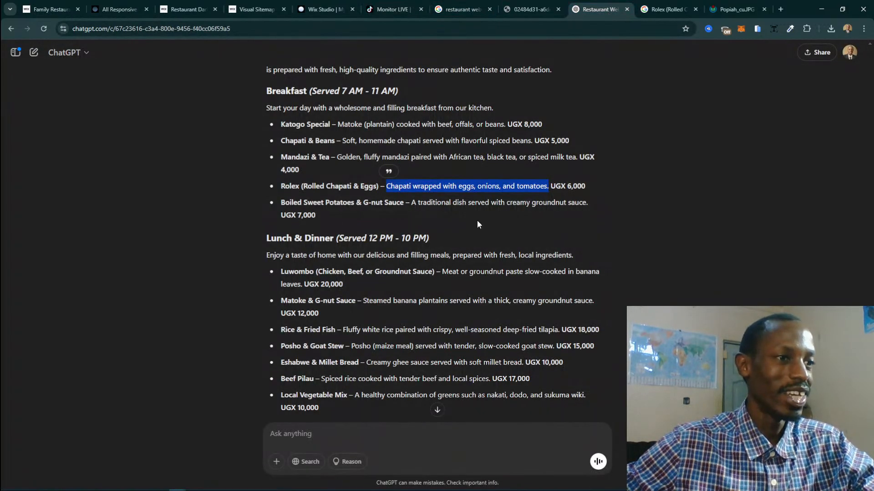
{"action": "left_click", "coordinate": [336, 9]}
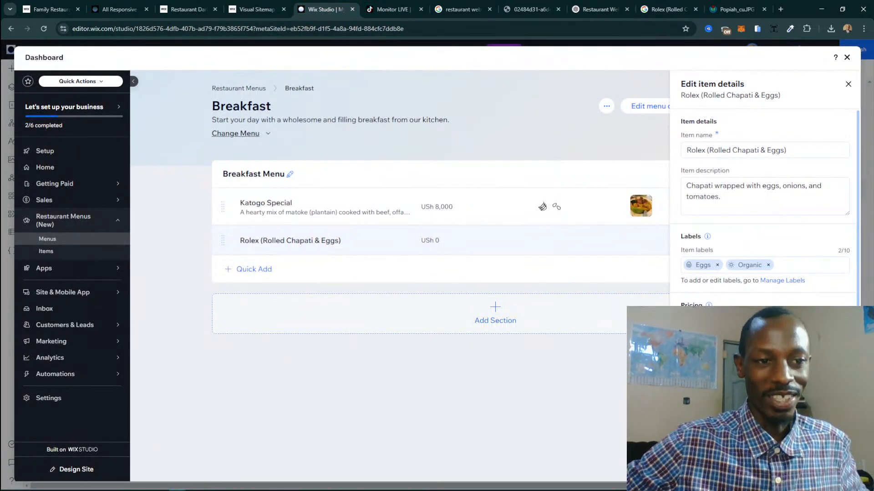
{"action": "left_click", "coordinate": [765, 401]}
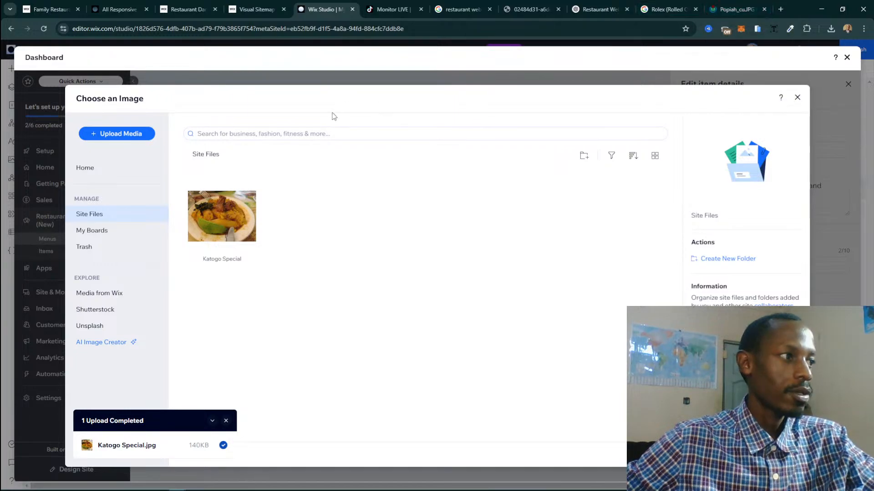
{"action": "left_click", "coordinate": [106, 134]}
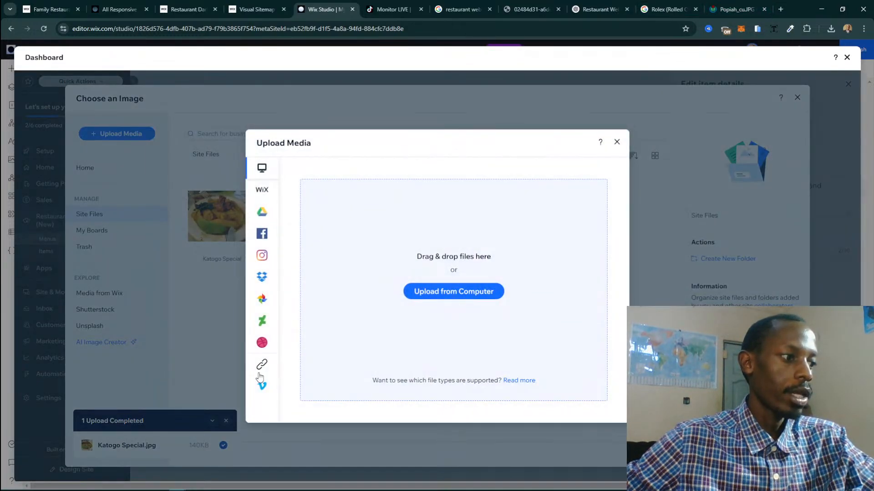
{"action": "left_click", "coordinate": [260, 368]}
{"action": "left_click", "coordinate": [734, 9]}
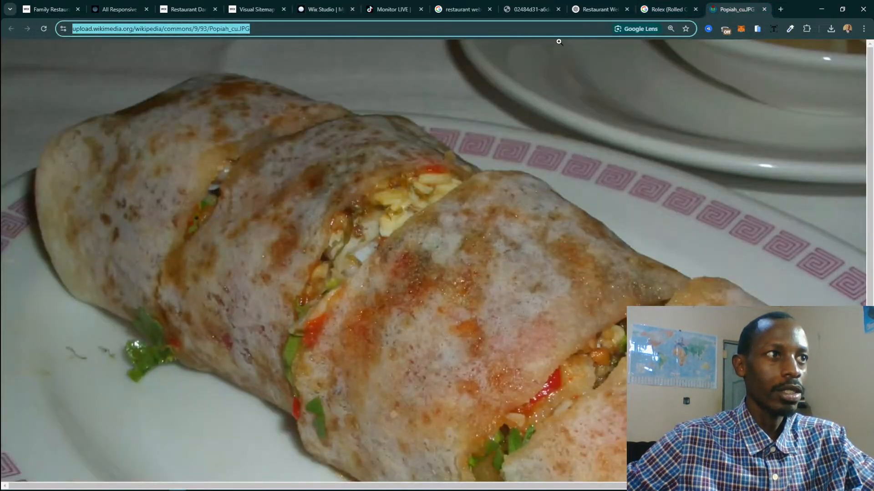
{"action": "left_click", "coordinate": [325, 9]}
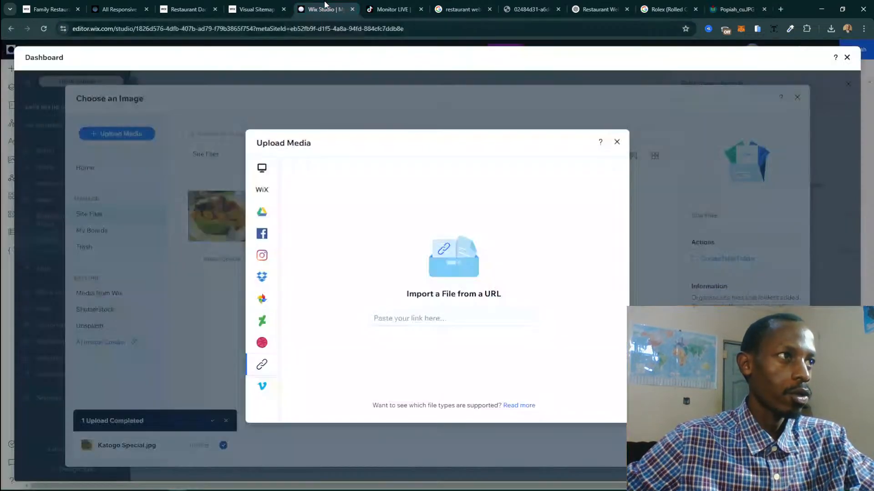
{"action": "left_click", "coordinate": [398, 318]}
{"action": "key", "text": "ctrl+v"}
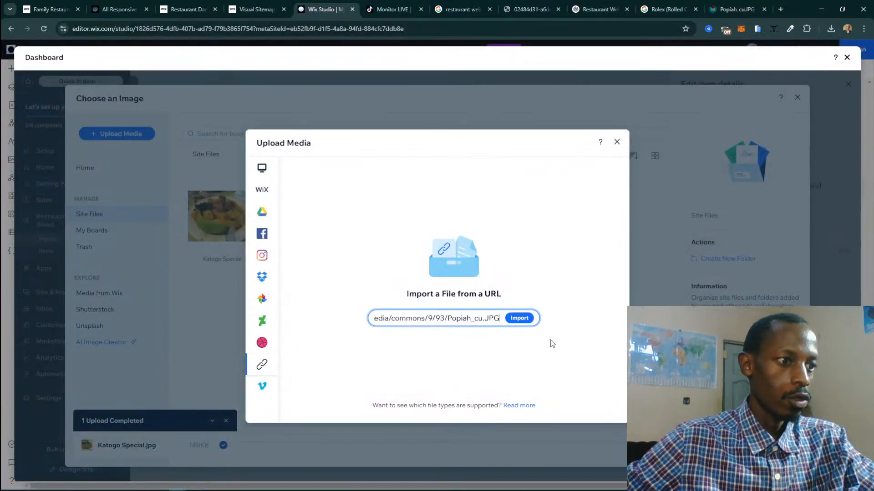
{"action": "left_click", "coordinate": [523, 318]}
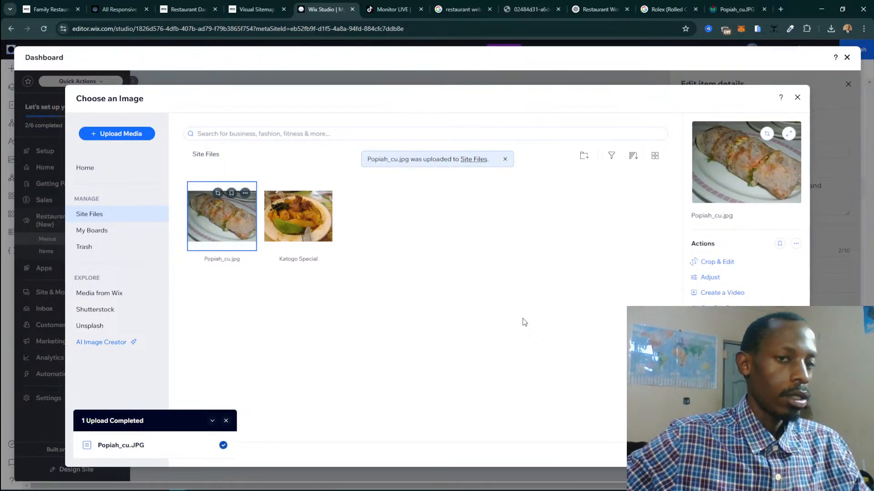
{"action": "left_click", "coordinate": [738, 214]}
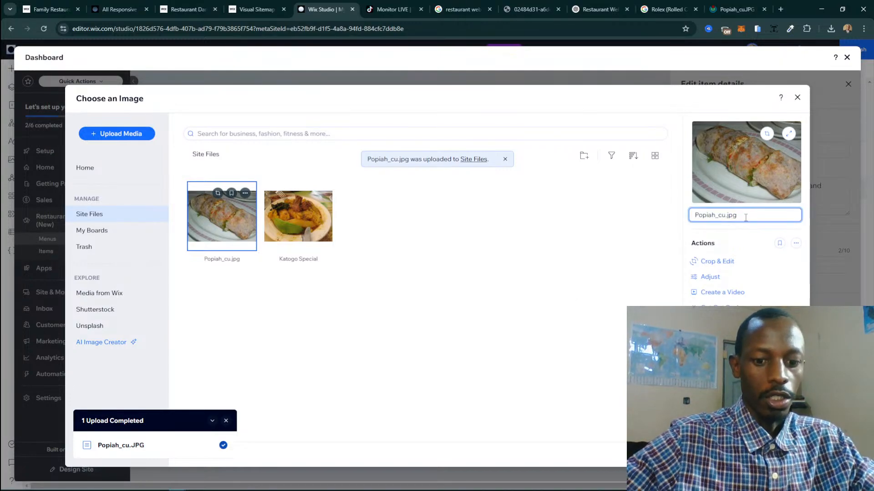
{"action": "key", "text": "ctrl+a"}
{"action": "key", "text": "ctrl+v"}
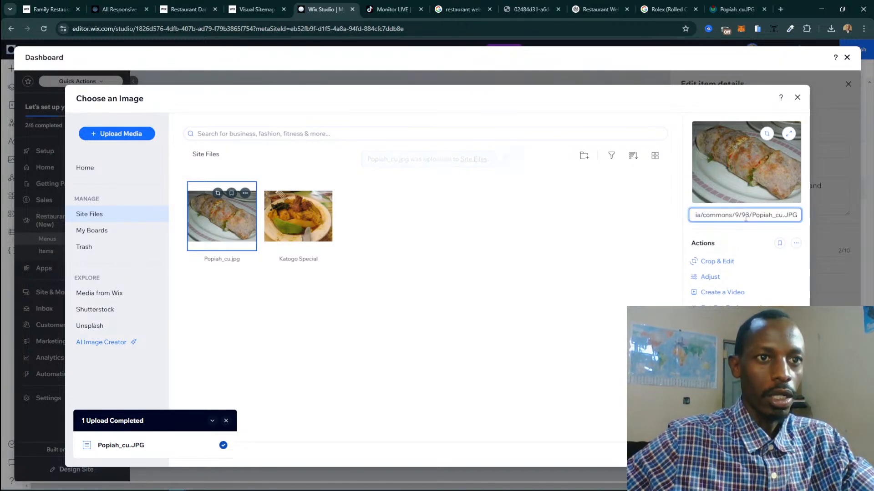
{"action": "key", "text": "ctrl+z"}
Rename the uploaded Popiah_cu.jpg image to "Rolex (Rolled Chapati & Eggs)", copied from the ChatGPT menu text.
{"action": "left_click", "coordinate": [597, 6]}
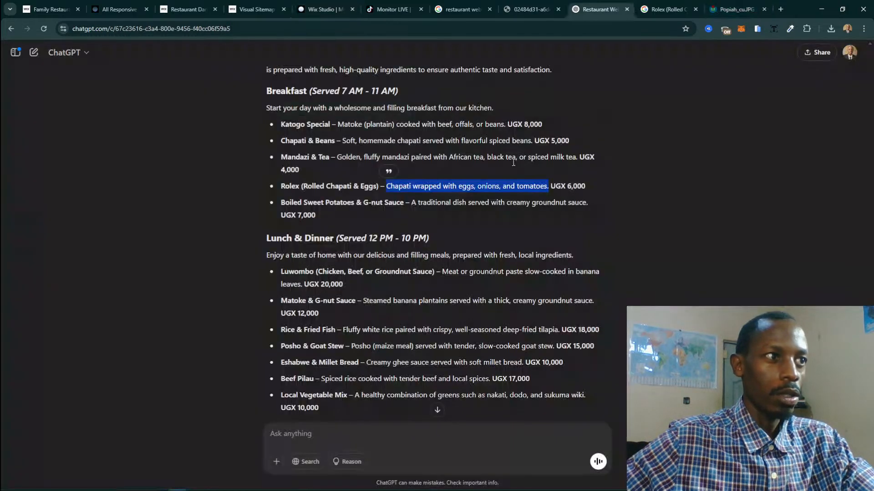
{"action": "left_click", "coordinate": [284, 191]}
{"action": "left_click_drag", "start_coordinate": [281, 186], "coordinate": [380, 186]}
{"action": "key", "text": "ctrl+c"}
{"action": "left_click", "coordinate": [187, 9]}
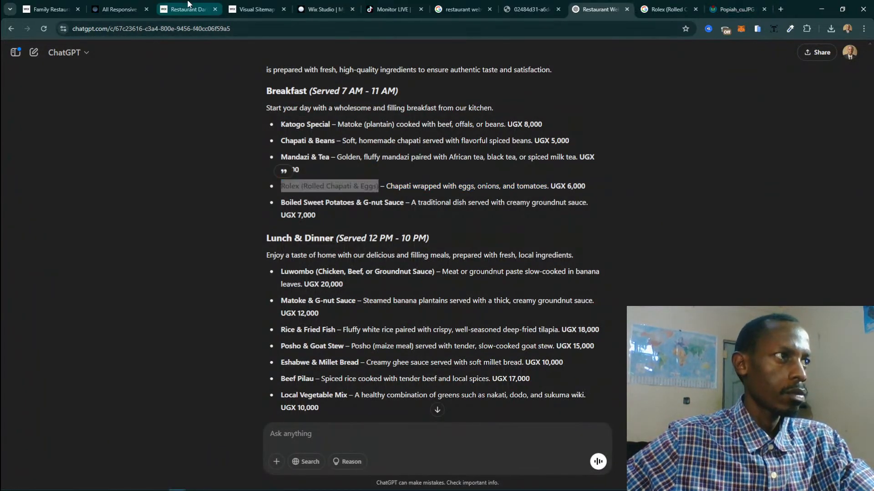
{"action": "left_click", "coordinate": [321, 9]}
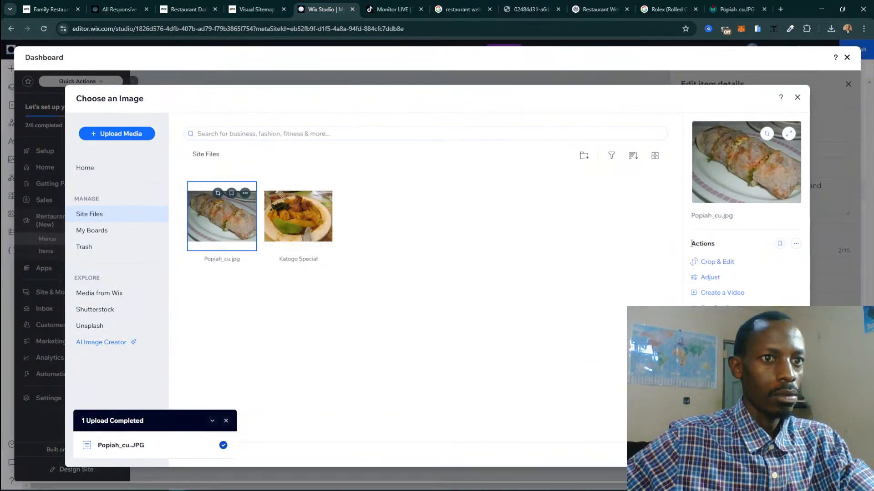
{"action": "left_click", "coordinate": [711, 215]}
{"action": "key", "text": "ctrl+v"}
{"action": "key", "text": "ctrl+a"}
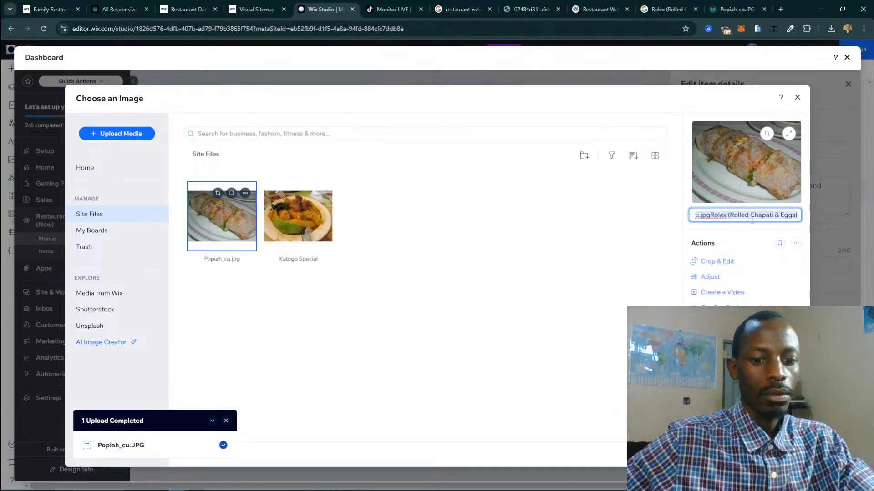
{"action": "key", "text": "ctrl+v"}
{"action": "left_click", "coordinate": [688, 238]}
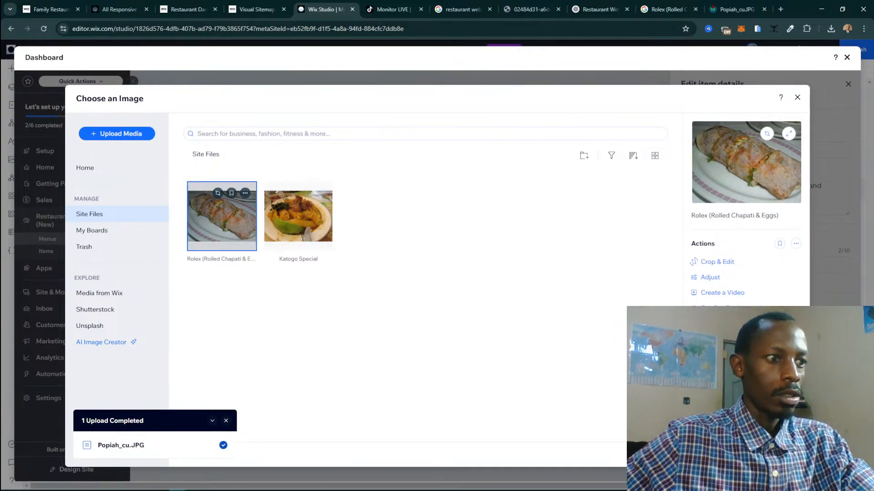
Use the renamed rolled chapati photo for the Rolex item and save it, returning to the Restaurant Menus list.
{"action": "double_click", "coordinate": [248, 239]}
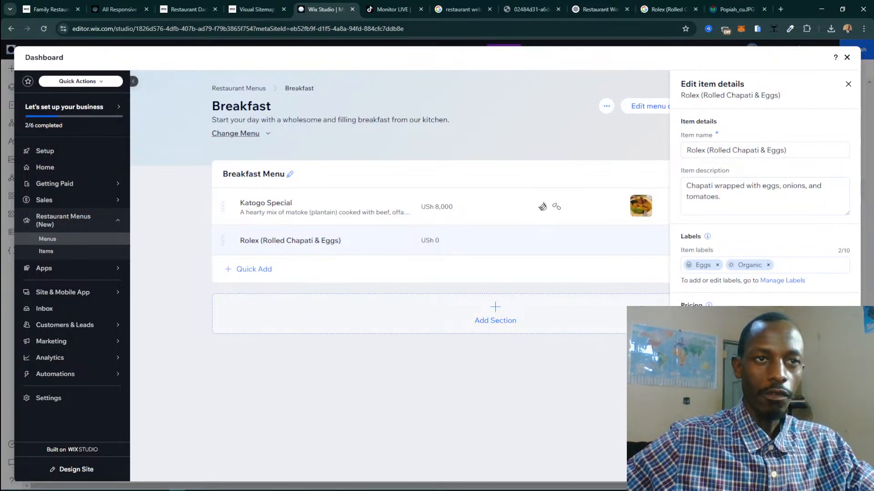
{"action": "left_click", "coordinate": [293, 244]}
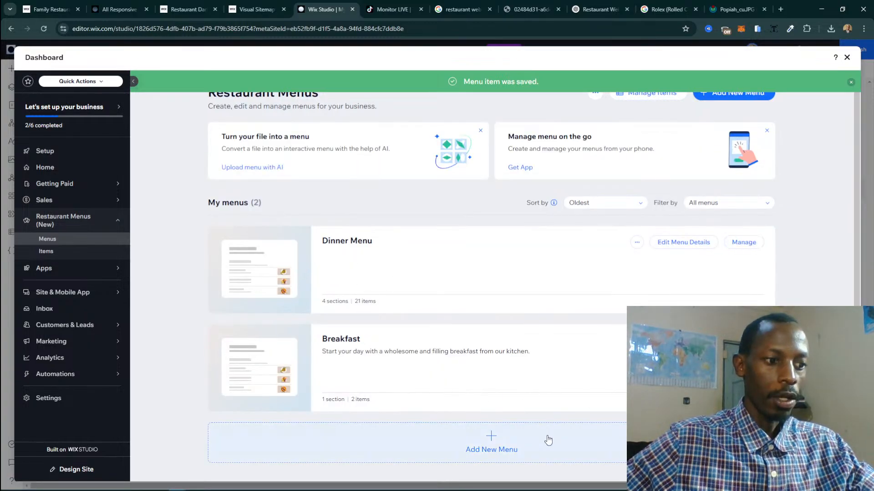
Start a new restaurant menu and name it "Lunch & Dinner", copied from the ChatGPT menu text.
{"action": "left_click", "coordinate": [508, 452]}
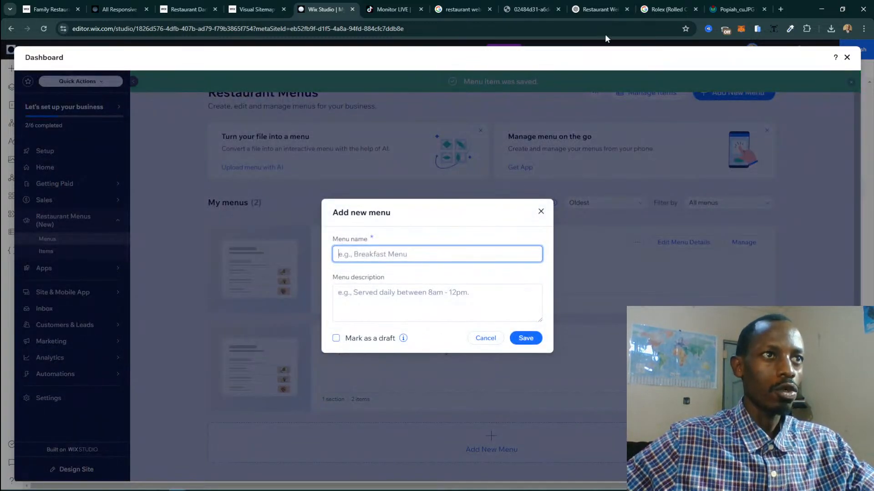
{"action": "left_click", "coordinate": [594, 10]}
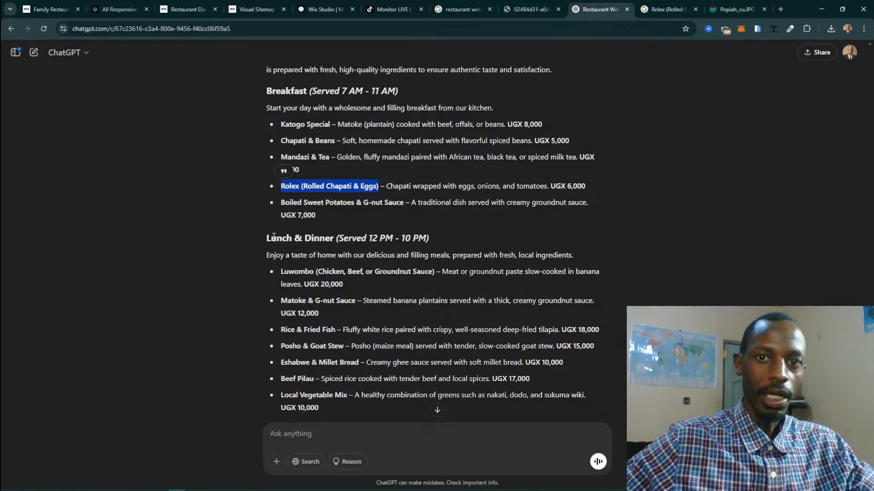
{"action": "left_click_drag", "start_coordinate": [264, 237], "coordinate": [334, 237]}
{"action": "key", "text": "ctrl+c"}
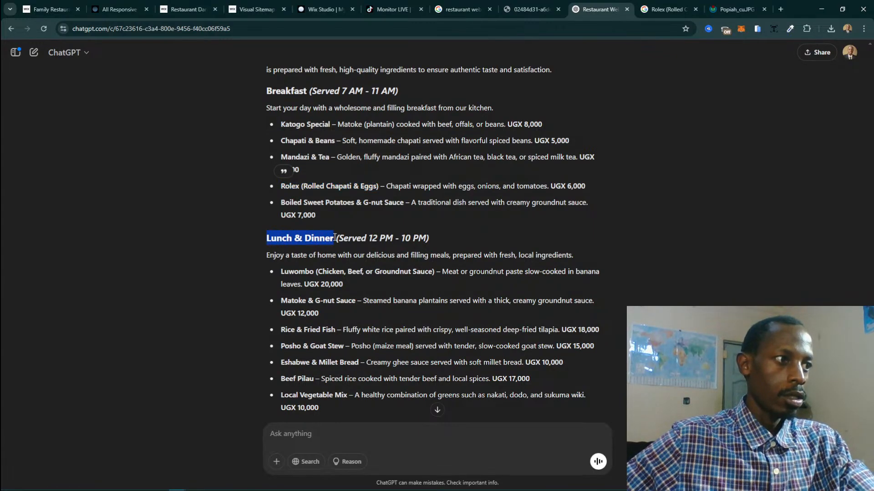
{"action": "left_click", "coordinate": [325, 3]}
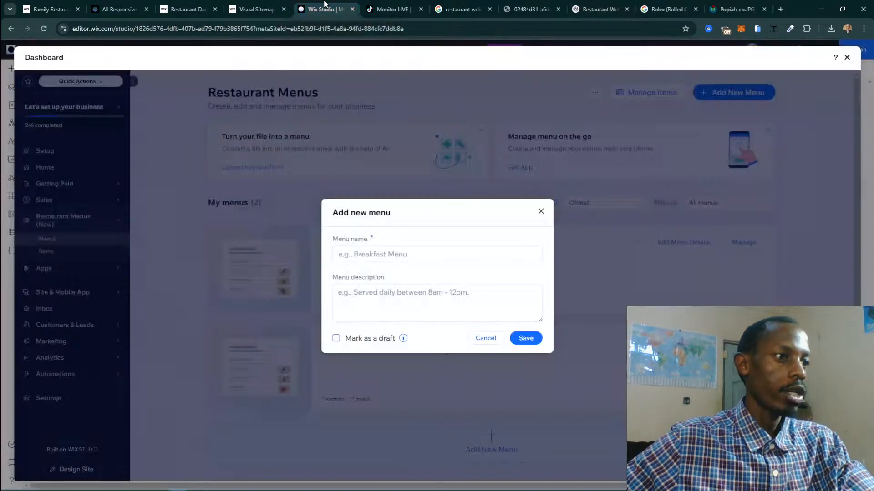
{"action": "key", "text": "ctrl+v"}
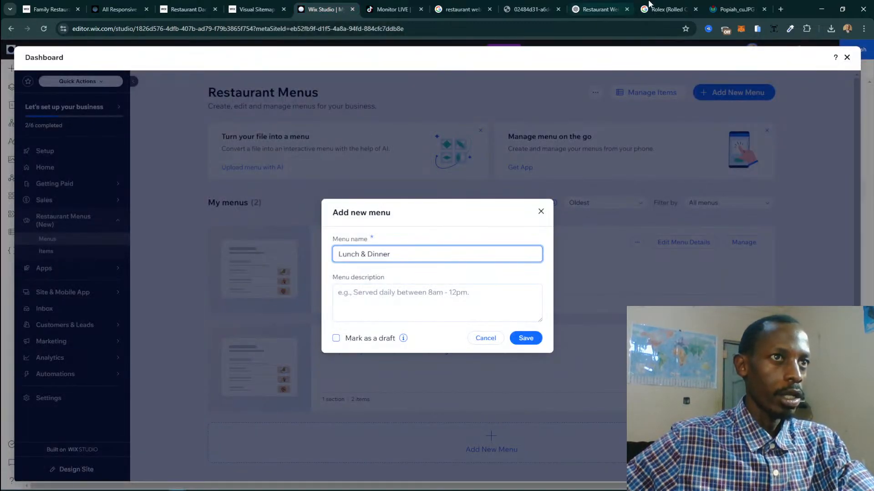
In the ChatGPT menu text, copy the introductory sentence under the Lunch & Dinner heading.
{"action": "left_click", "coordinate": [599, 8]}
{"action": "scroll", "coordinate": [273, 264], "scroll_direction": "down", "scroll_amount": 2}
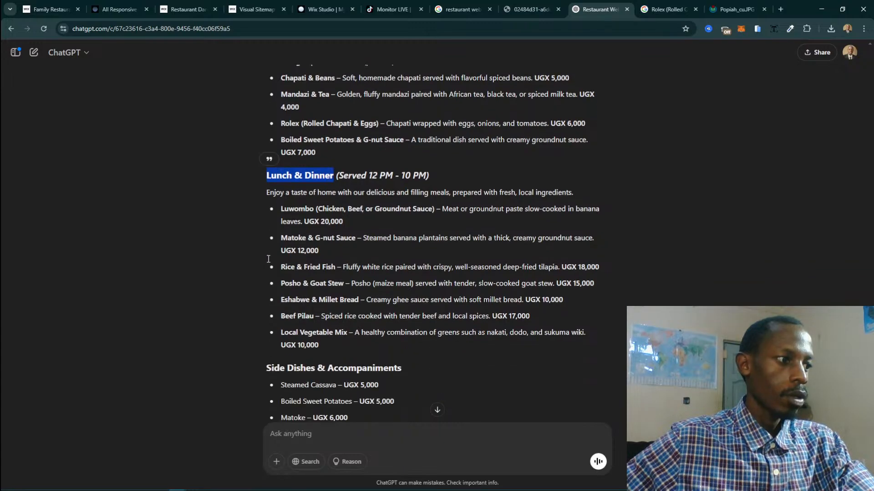
{"action": "left_click_drag", "start_coordinate": [321, 317], "coordinate": [273, 190]}
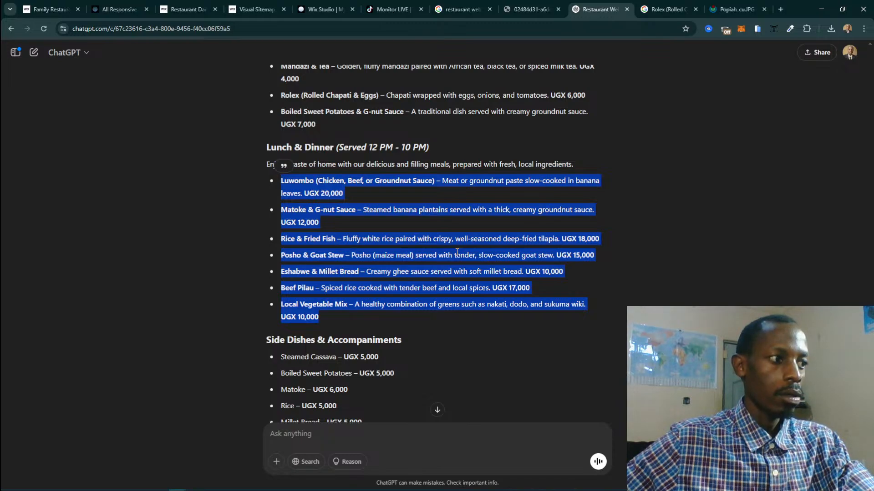
{"action": "left_click", "coordinate": [422, 258]}
{"action": "triple_click", "coordinate": [275, 164]}
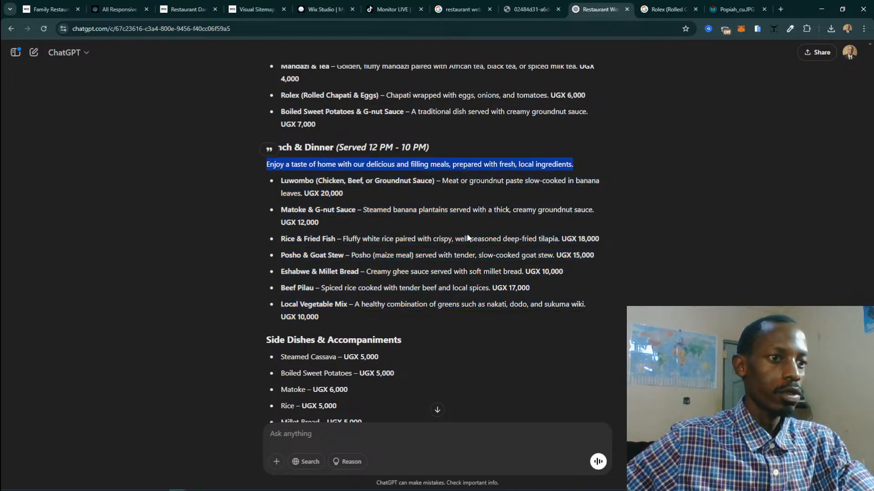
{"action": "key", "text": "ctrl+c"}
Back in Wix Studio, paste "Enjoy a taste of home with our delicious and filling meals, prepared with fresh, local ingredients." as the menu description and save the menu.
{"action": "left_click", "coordinate": [324, 10]}
{"action": "left_click", "coordinate": [423, 302]}
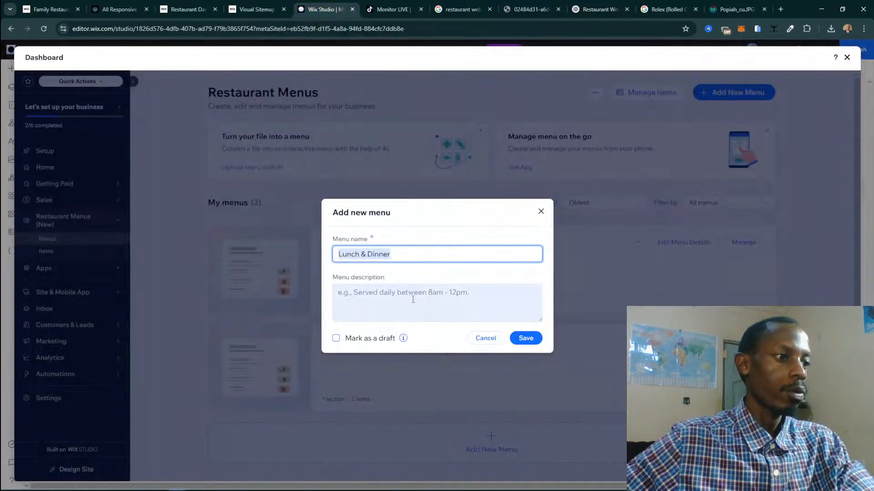
{"action": "key", "text": "ctrl+v"}
{"action": "key", "text": "BackSpace"}
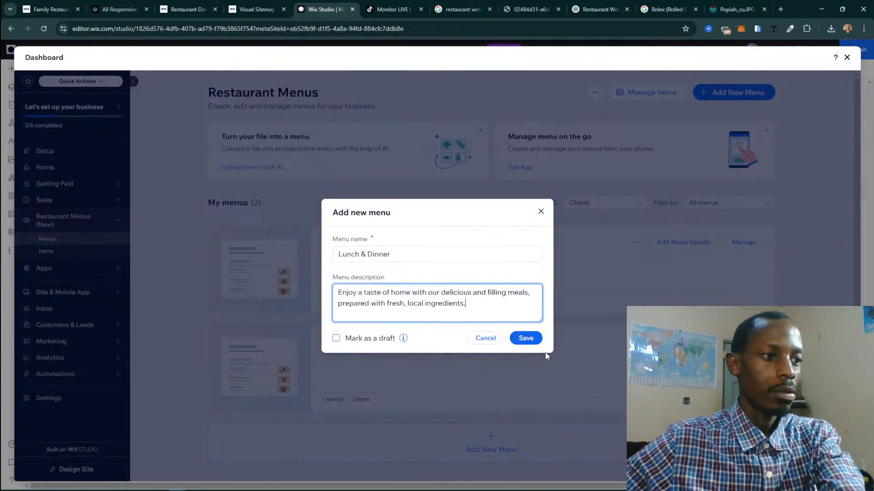
{"action": "left_click", "coordinate": [528, 339]}
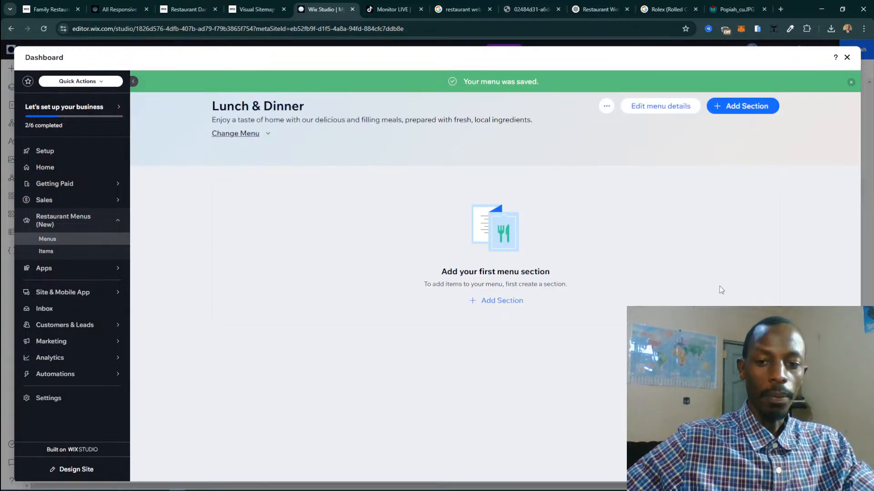
Add a first section named "Lunch & Dinner" to the new menu and save it.
{"action": "left_click", "coordinate": [506, 302]}
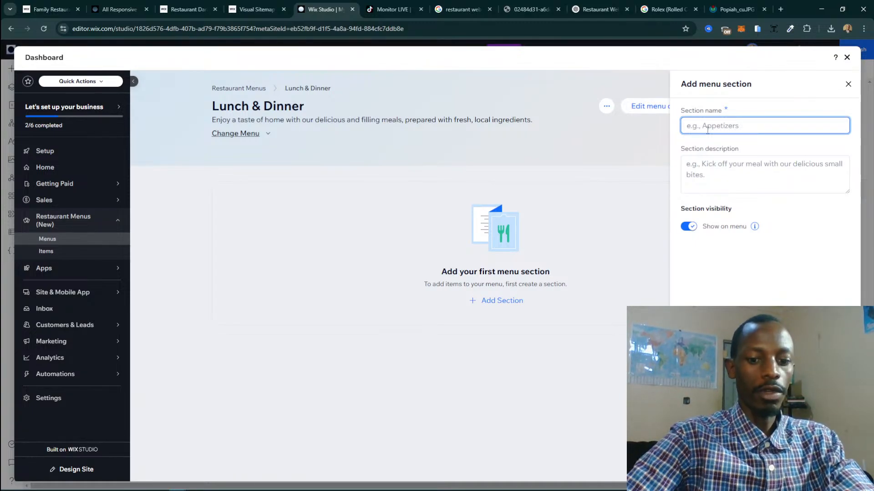
{"action": "type", "text": "Lunch & Dinner"}
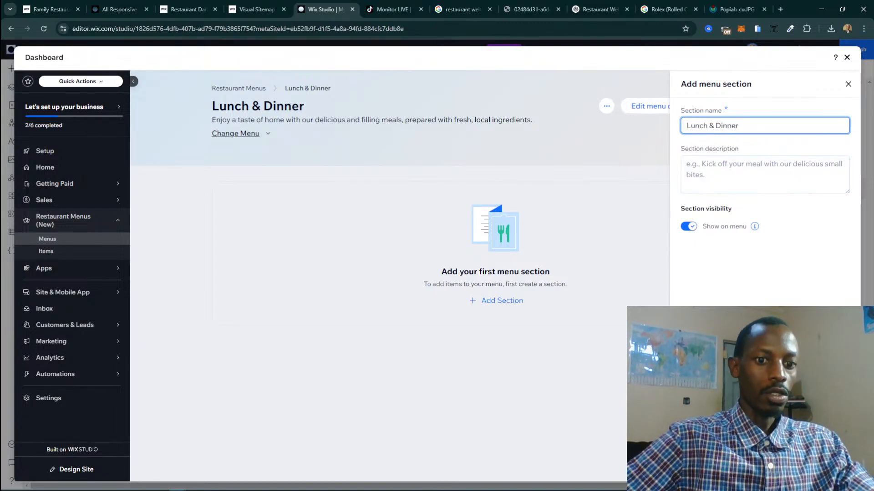
{"action": "left_click", "coordinate": [833, 467]}
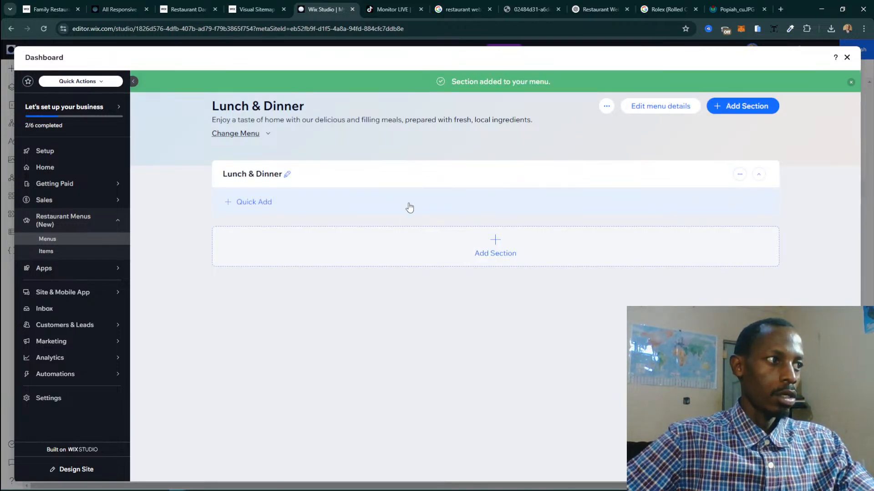
Quick-add an item named "Rice & Fried Fish" to the Lunch & Dinner section, copying the name from the ChatGPT menu text.
{"action": "left_click", "coordinate": [246, 202]}
{"action": "left_click", "coordinate": [603, 5]}
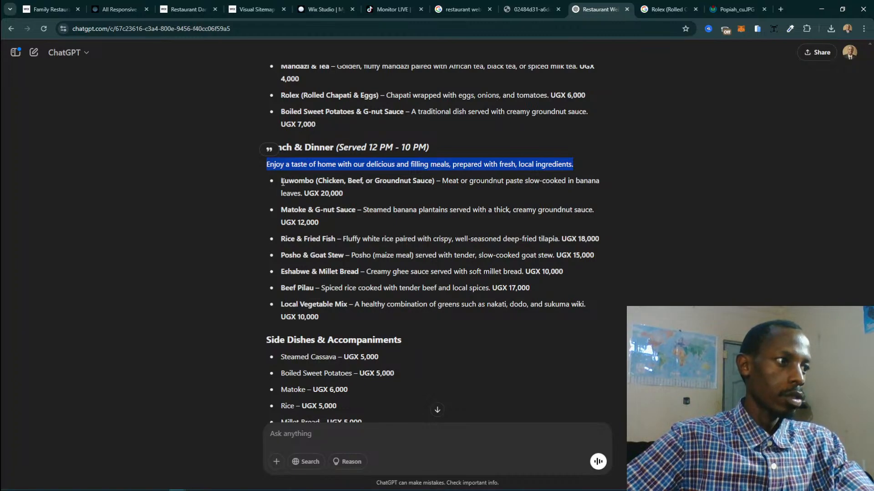
{"action": "left_click", "coordinate": [280, 243]}
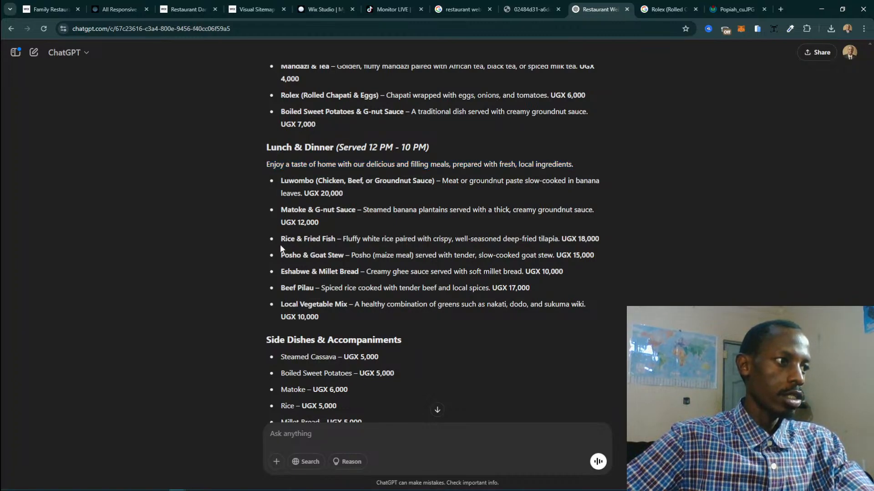
{"action": "left_click_drag", "start_coordinate": [279, 242], "coordinate": [336, 239]}
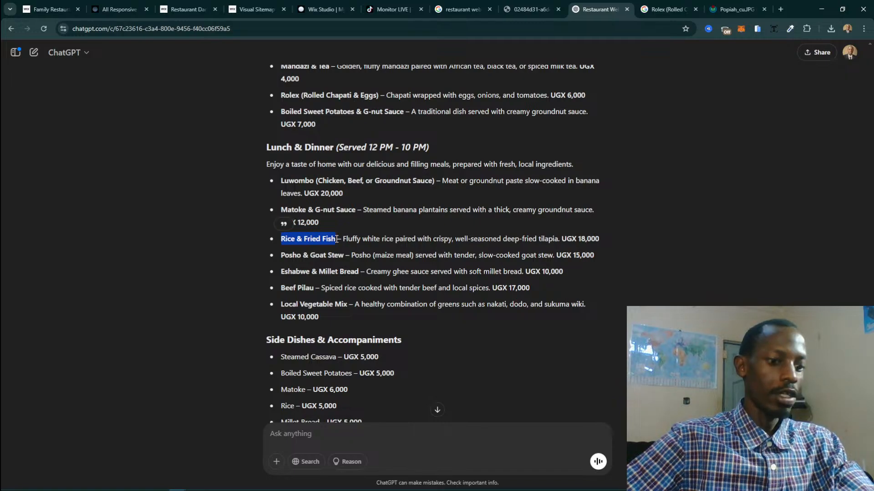
{"action": "left_click", "coordinate": [392, 10]}
{"action": "left_click", "coordinate": [323, 9]}
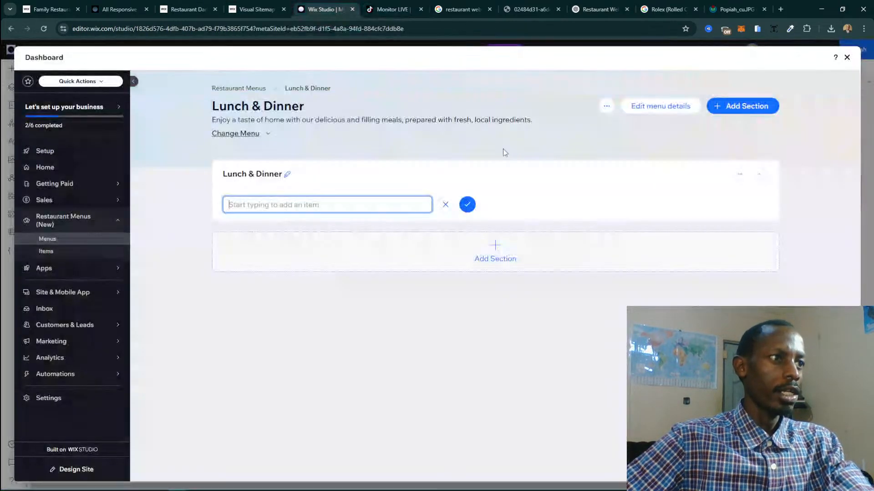
{"action": "key", "text": "ctrl+v"}
{"action": "left_click", "coordinate": [467, 204]}
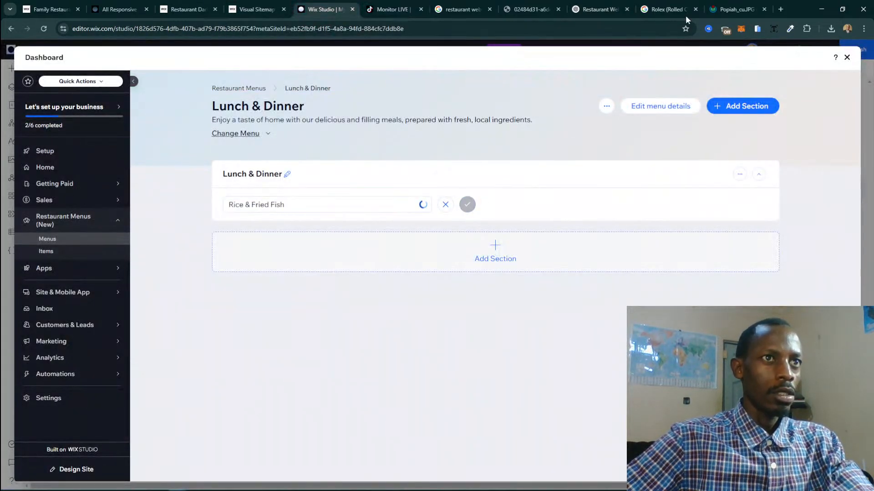
Give Rice & Fried Fish the description "Fluffy white rice paired with crispy, well-seasoned deep-fried tilapia.", copied from the ChatGPT menu text.
{"action": "left_click", "coordinate": [679, 4]}
{"action": "left_click", "coordinate": [600, 9]}
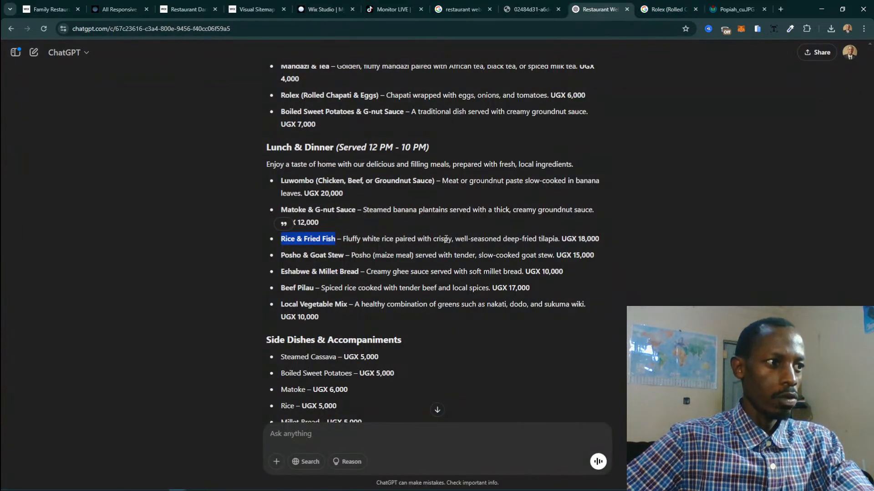
{"action": "left_click", "coordinate": [368, 243]}
{"action": "left_click_drag", "start_coordinate": [344, 241], "coordinate": [561, 236]}
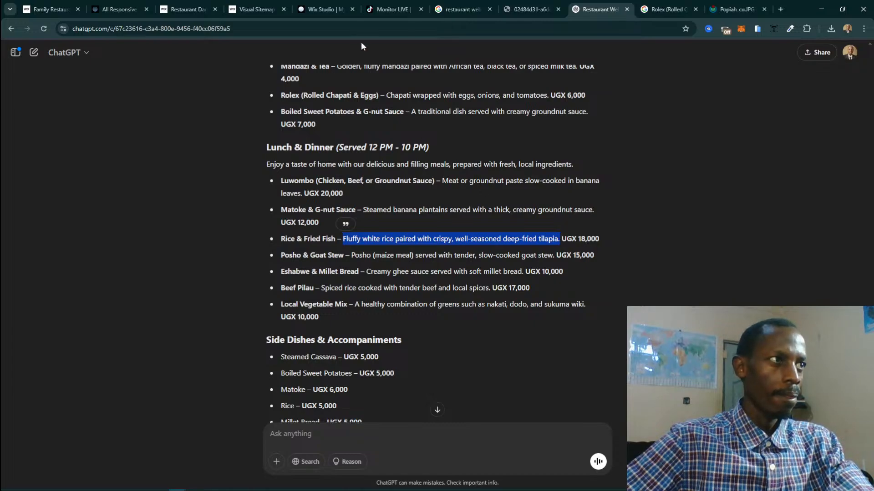
{"action": "left_click", "coordinate": [342, 11]}
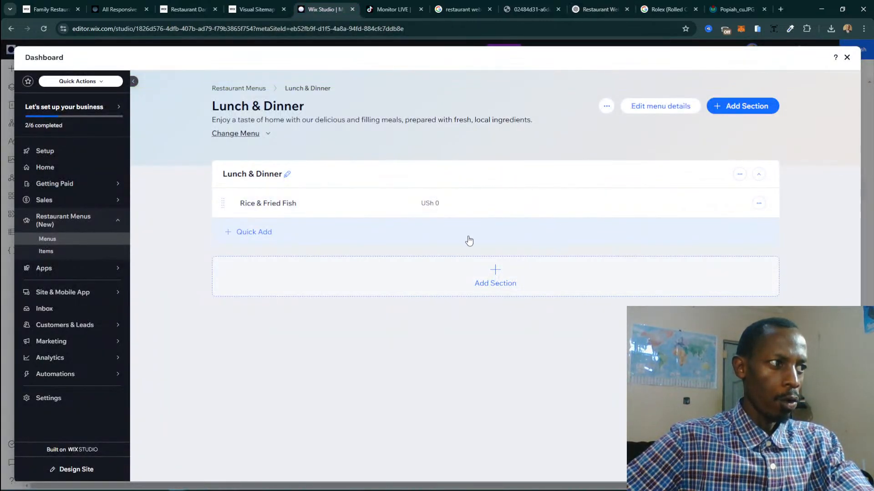
{"action": "left_click", "coordinate": [732, 203]}
{"action": "left_click", "coordinate": [734, 204]}
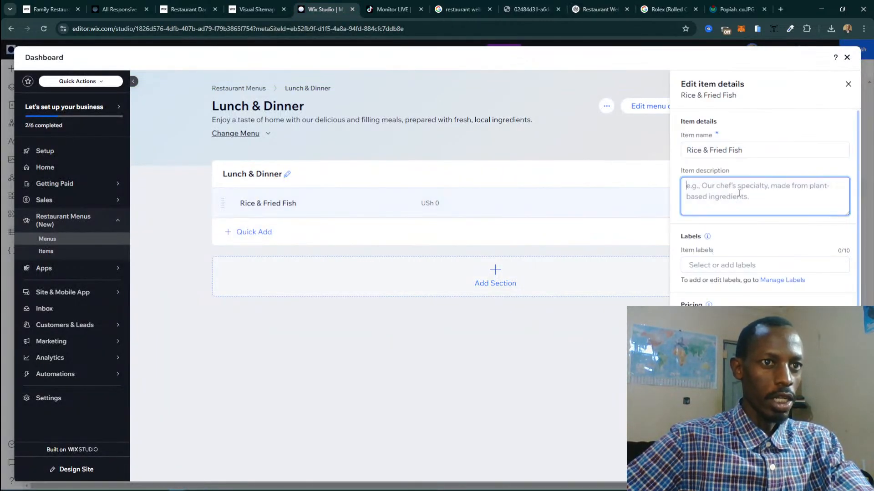
{"action": "key", "text": "ctrl+v"}
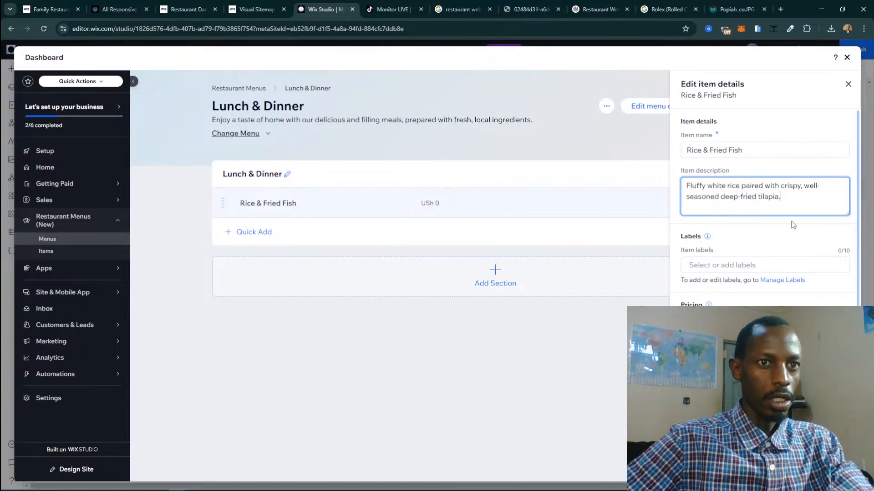
Assign the Fish and Hot labels to the Rice & Fried Fish item.
{"action": "left_click", "coordinate": [751, 265]}
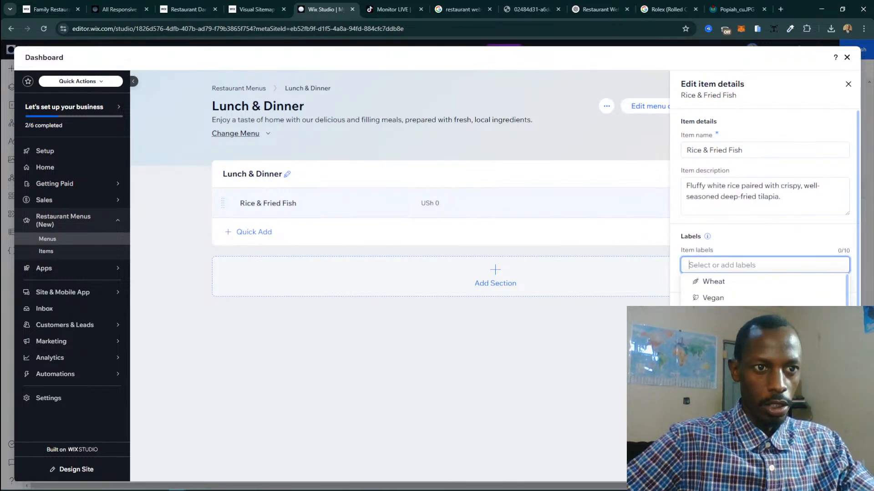
{"action": "left_click", "coordinate": [729, 347]}
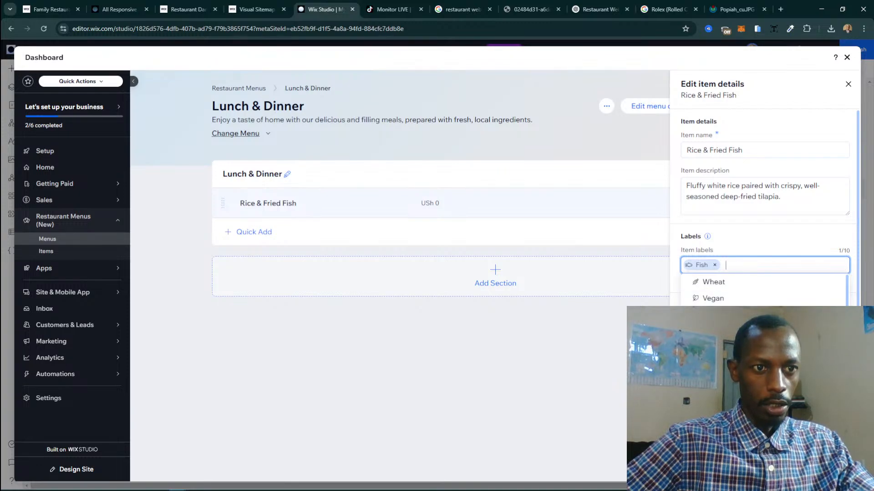
{"action": "scroll", "coordinate": [765, 292], "scroll_direction": "down", "scroll_amount": 2}
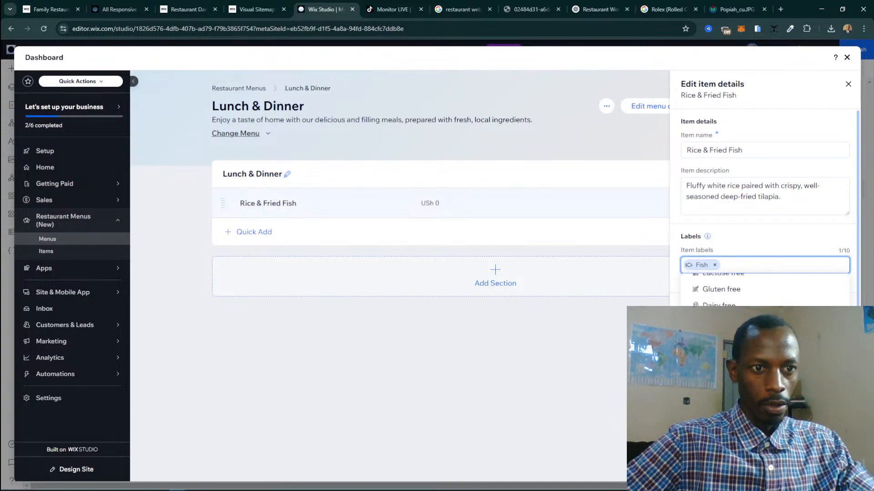
{"action": "left_click", "coordinate": [729, 339]}
{"action": "left_click", "coordinate": [822, 250]}
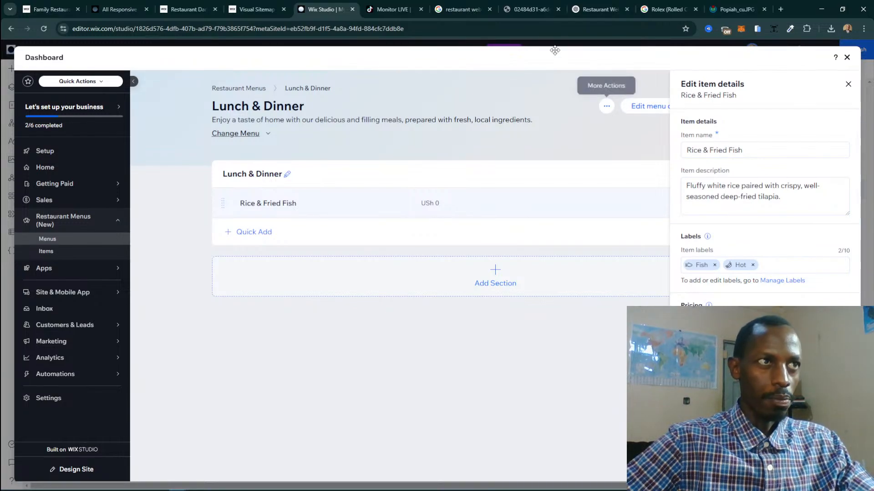
Select the Rice & Fried Fish price of UGX 18,000 in the ChatGPT menu text and return to Wix Studio.
{"action": "left_click", "coordinate": [612, 6]}
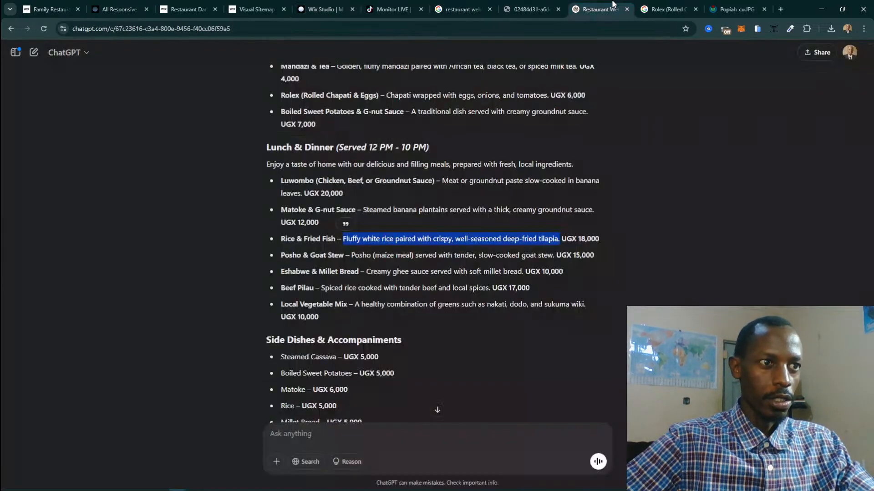
{"action": "double_click", "coordinate": [579, 239]}
{"action": "left_click", "coordinate": [352, 6]}
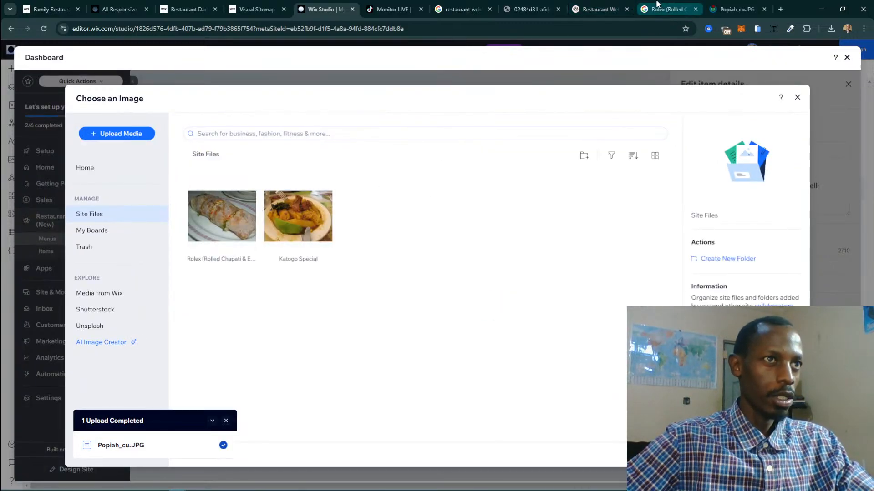
Copy the dish name "Rice & Fried Fish" from the ChatGPT menu text and return to the image chooser in Wix Studio.
{"action": "left_click", "coordinate": [598, 9]}
{"action": "left_click", "coordinate": [299, 235]}
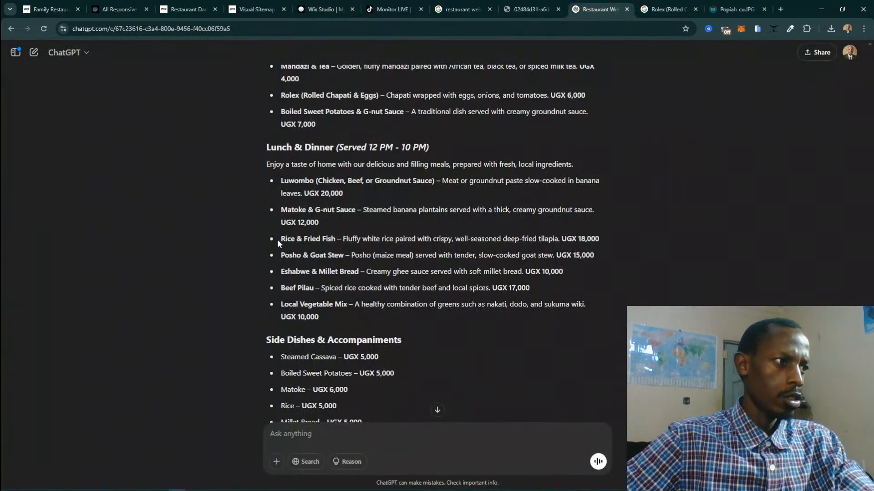
{"action": "left_click_drag", "start_coordinate": [281, 240], "coordinate": [336, 240]}
{"action": "key", "text": "ctrl+c"}
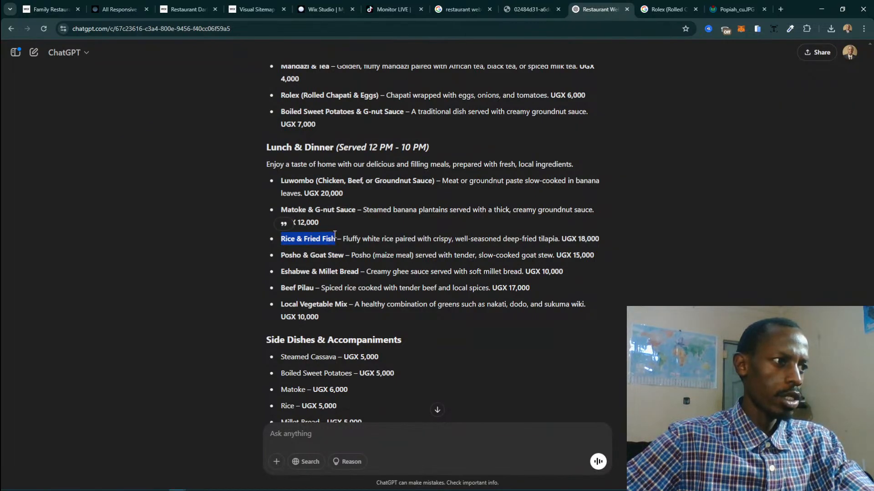
{"action": "left_click", "coordinate": [324, 9]}
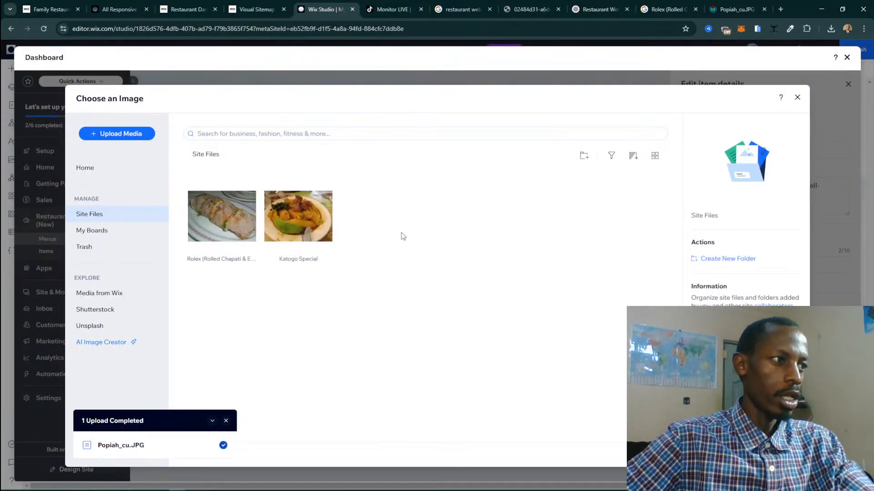
Upload the Ugandan_Food..jpg photo from the computer's Downloads folder to the site files for the Rice & Fried Fish item.
{"action": "left_click", "coordinate": [138, 141]}
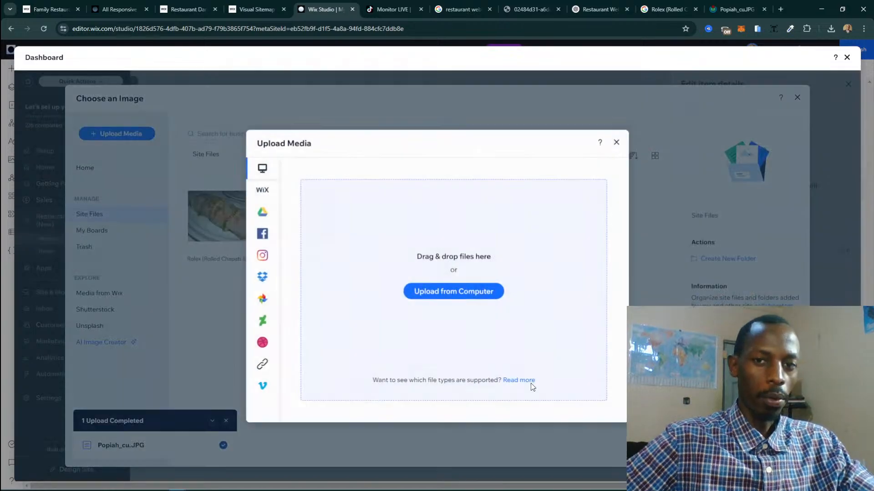
{"action": "left_click", "coordinate": [429, 299]}
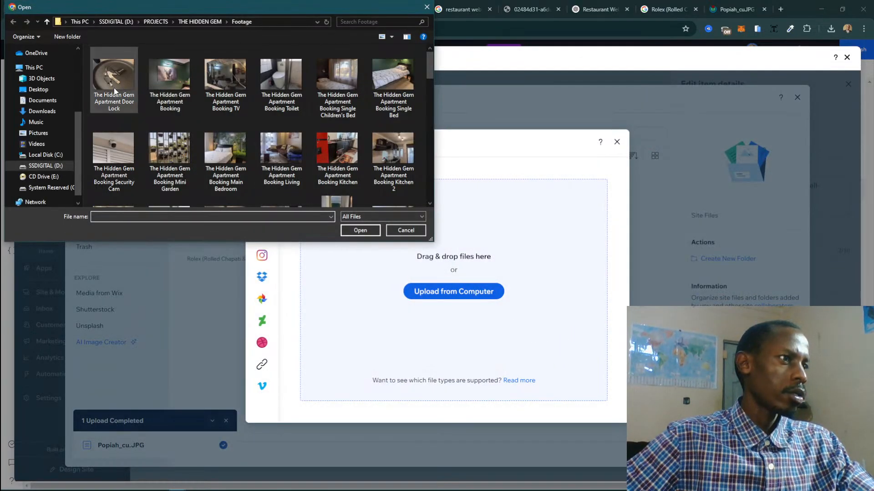
{"action": "left_click", "coordinate": [42, 111]}
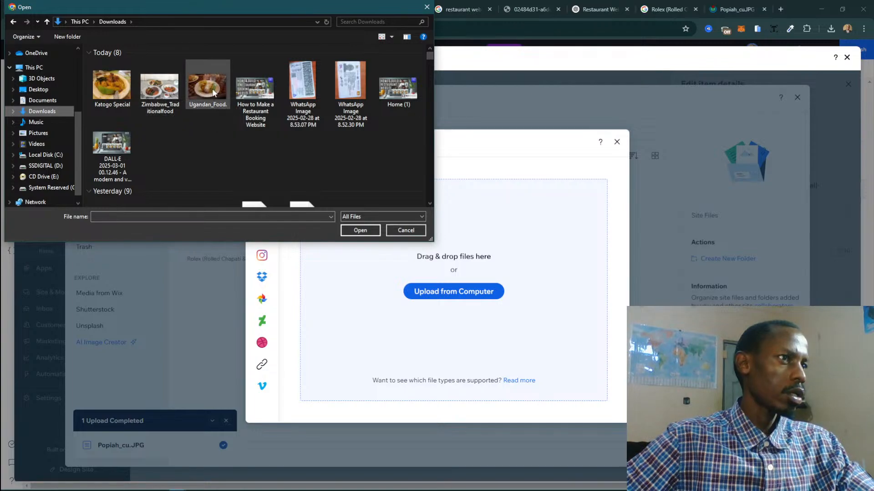
{"action": "double_click", "coordinate": [207, 86]}
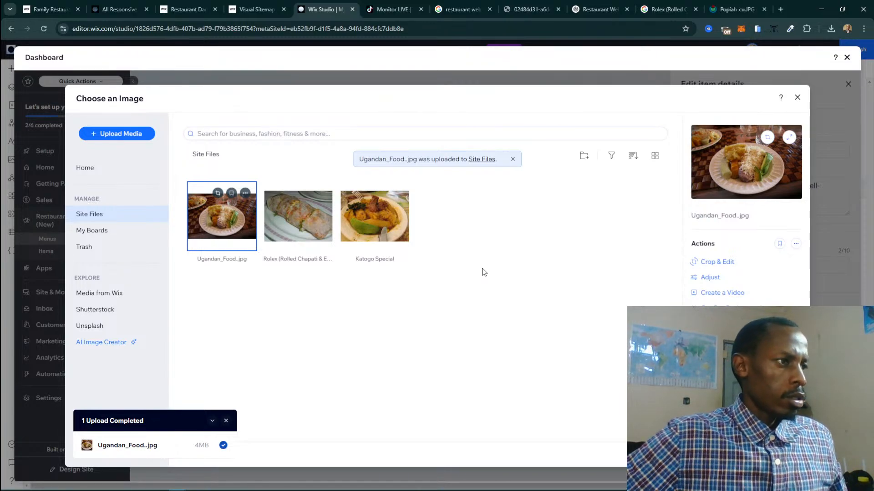
{"action": "left_click", "coordinate": [132, 137]}
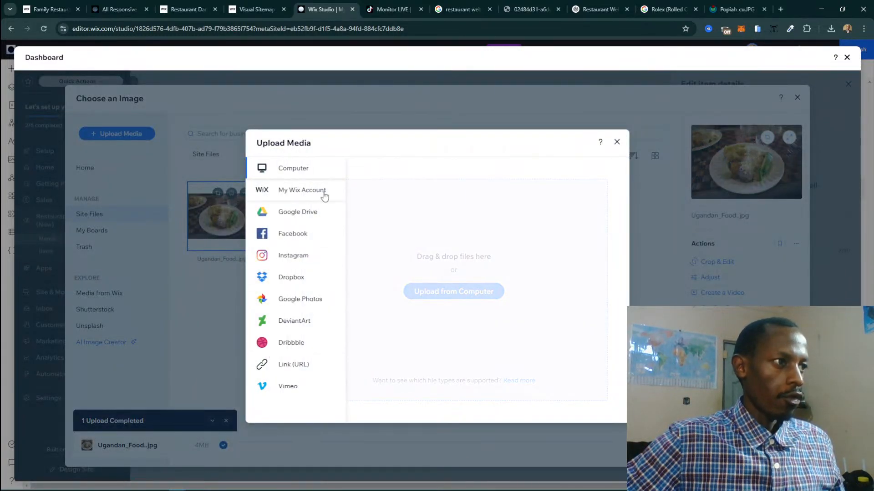
{"action": "left_click", "coordinate": [617, 142]}
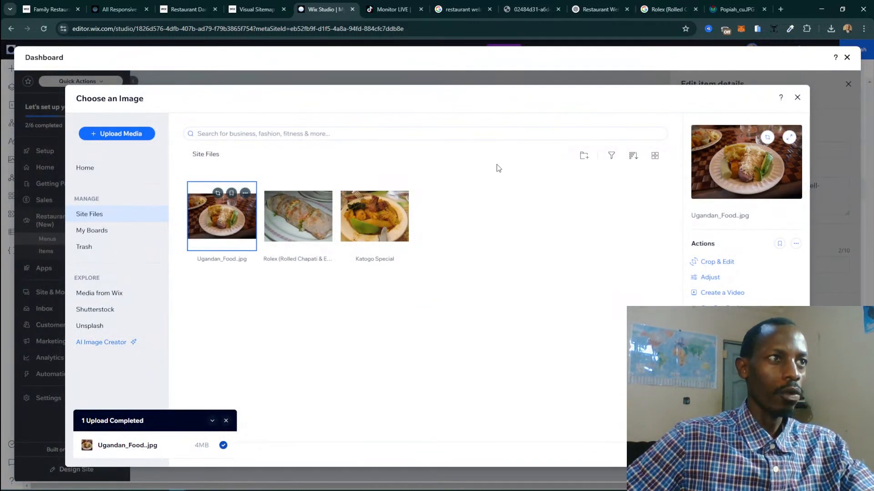
Search Google Images for "Rice & Fried Fish", close the old Popiah image tab and check the usage-rights filter options.
{"action": "left_click", "coordinate": [598, 9]}
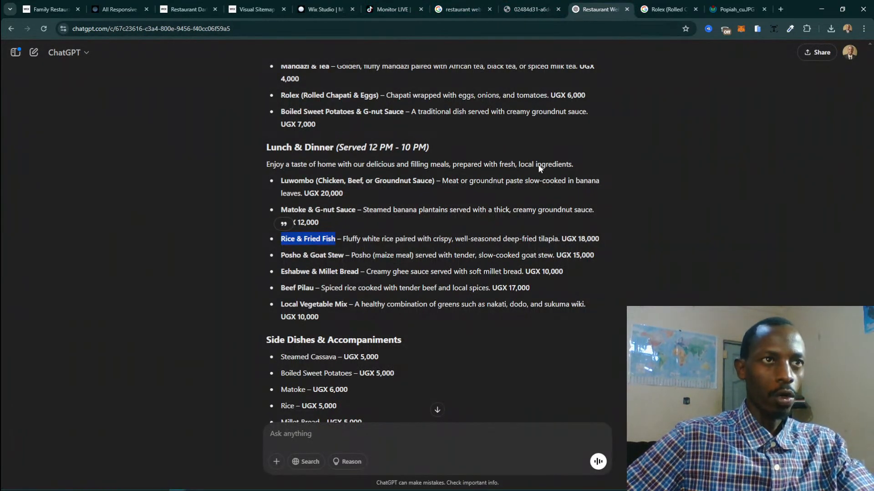
{"action": "left_click", "coordinate": [738, 9]}
{"action": "left_click", "coordinate": [668, 9]}
{"action": "left_click", "coordinate": [385, 65]}
{"action": "key", "text": "ctrl+a"}
{"action": "key", "text": "ctrl+v"}
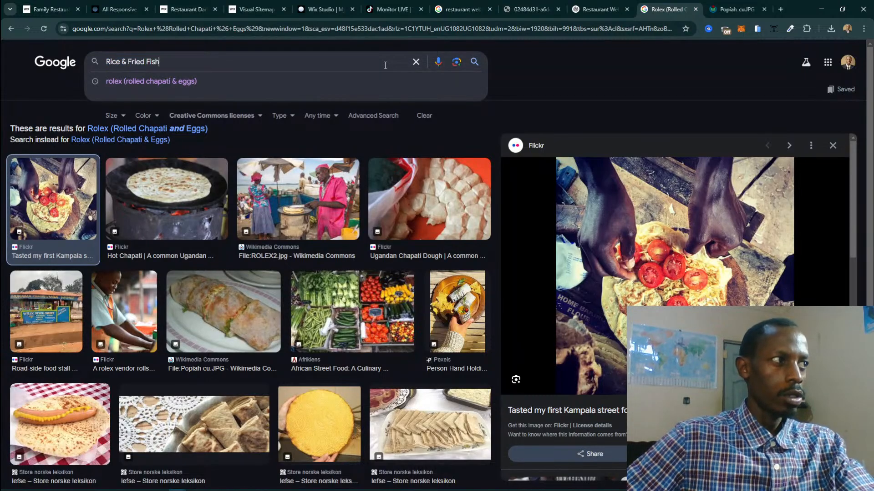
{"action": "key", "text": "Return"}
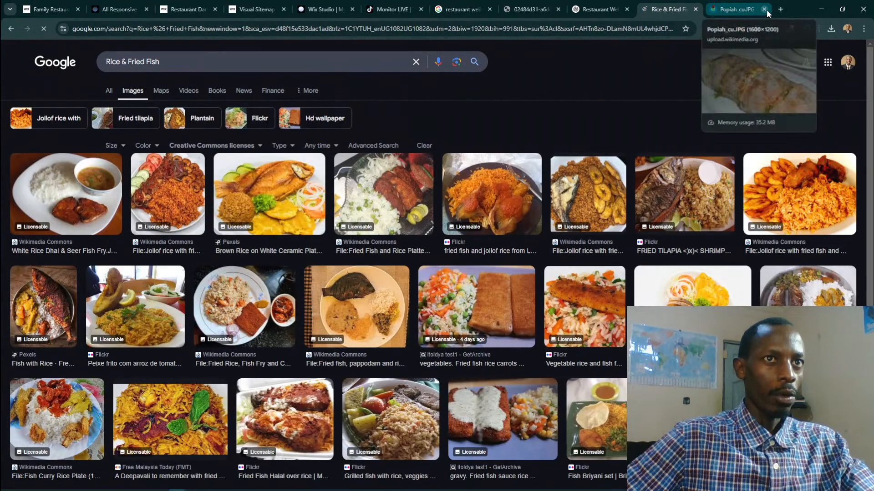
{"action": "left_click", "coordinate": [764, 10]}
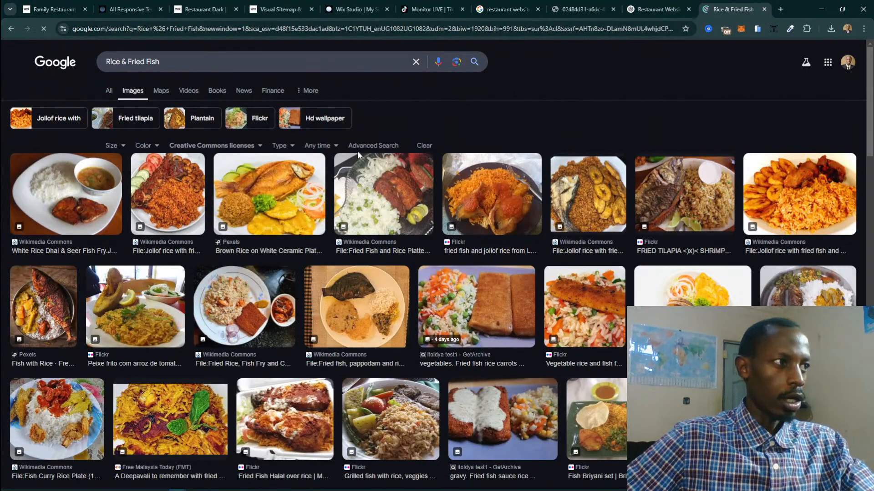
{"action": "left_click", "coordinate": [214, 146]}
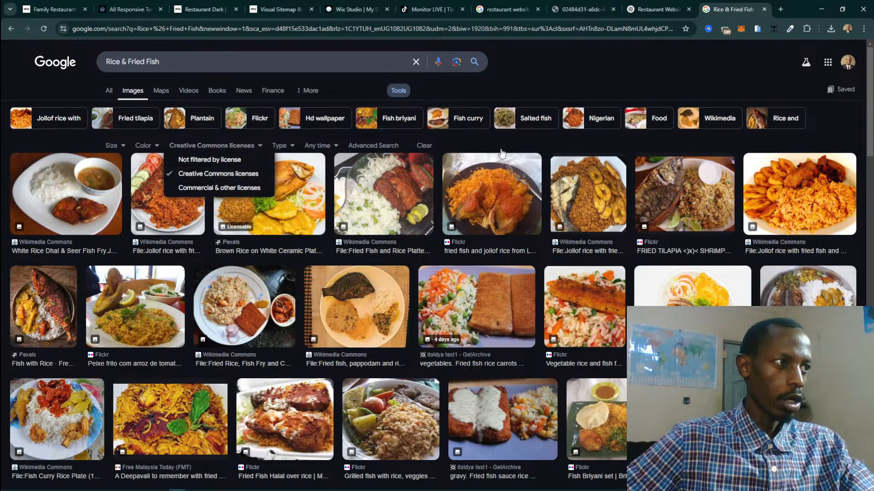
{"action": "left_click", "coordinate": [658, 74]}
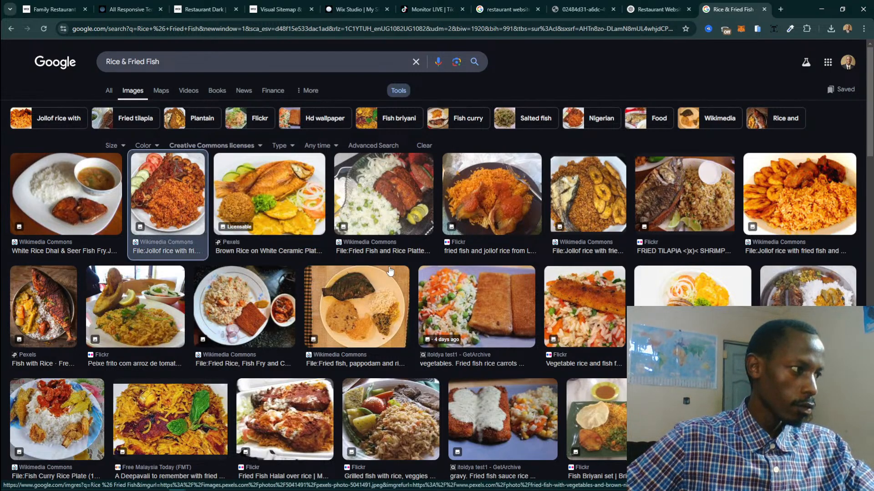
Preview several rice and fish results and open the Flickr fried tilapia with shrimp rice image in a new tab.
{"action": "left_click", "coordinate": [184, 219]}
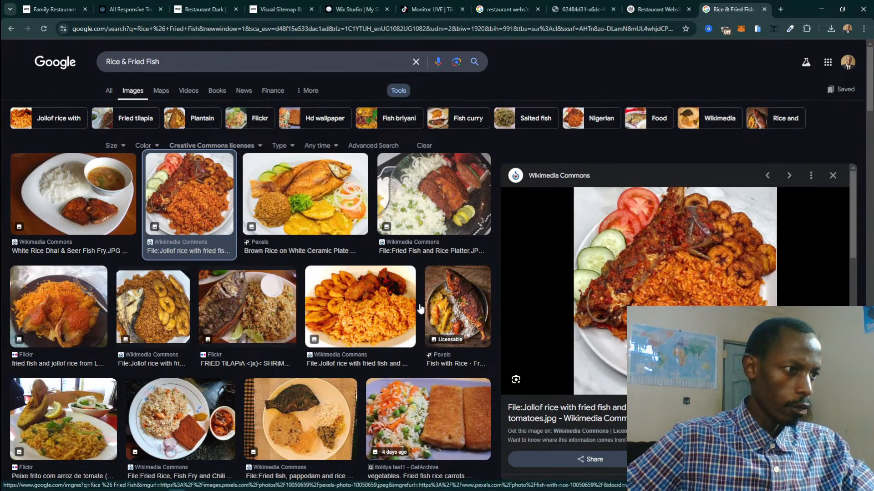
{"action": "left_click", "coordinate": [487, 308]}
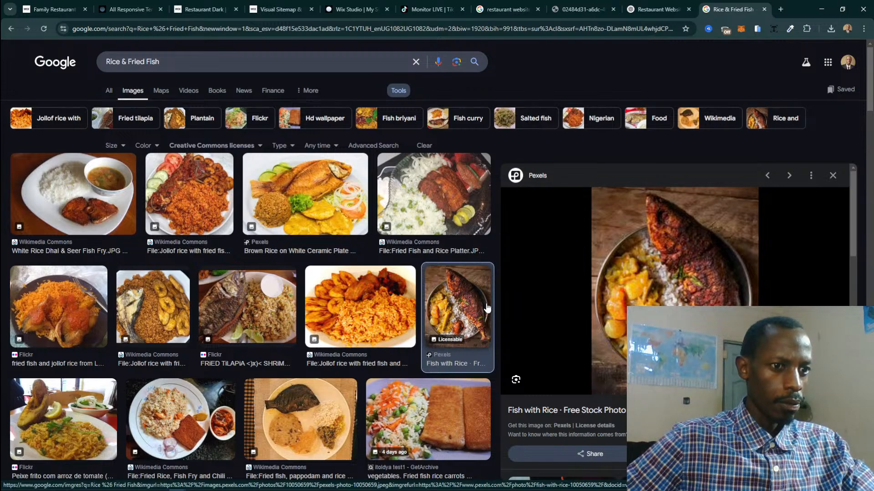
{"action": "left_click", "coordinate": [243, 305]}
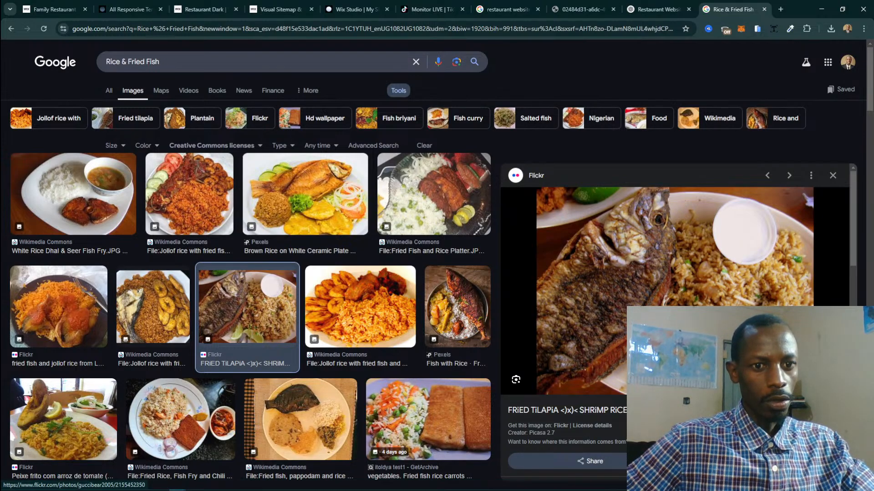
{"action": "right_click", "coordinate": [696, 311]}
{"action": "left_click", "coordinate": [747, 198]}
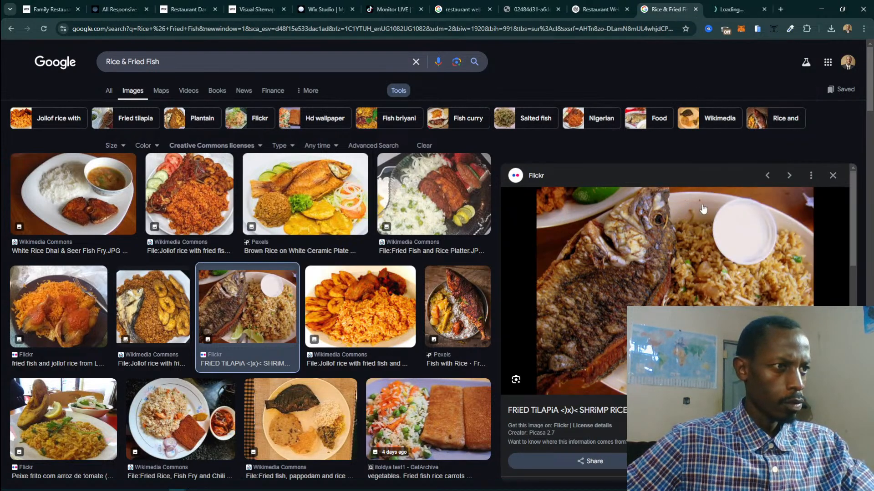
Preview more results and open the Wikimedia Commons "Fried Rice, Fish Fry and Chili Chicken" image in a new tab.
{"action": "left_click", "coordinate": [322, 212]}
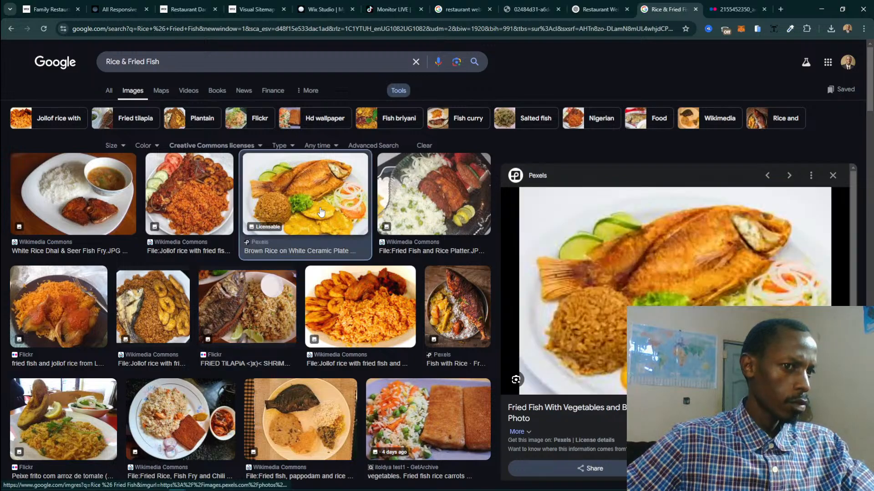
{"action": "left_click", "coordinate": [199, 215]}
{"action": "scroll", "coordinate": [145, 330], "scroll_direction": "down", "scroll_amount": 6}
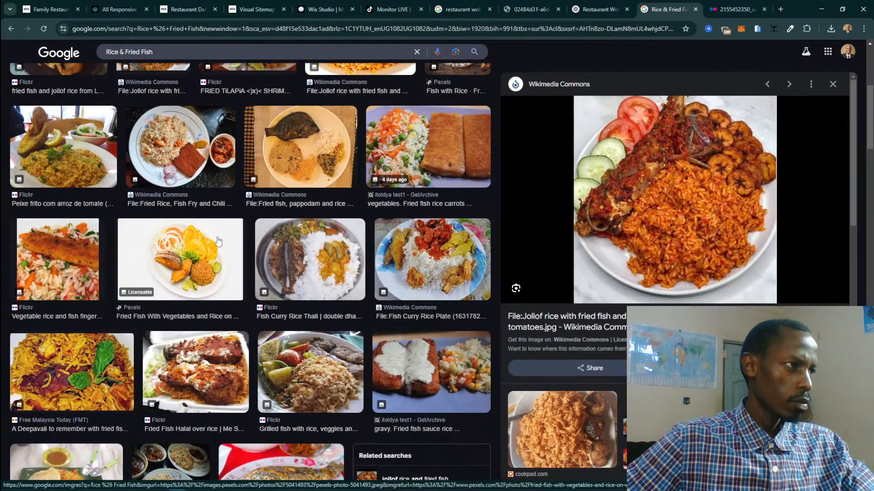
{"action": "left_click", "coordinate": [194, 182]}
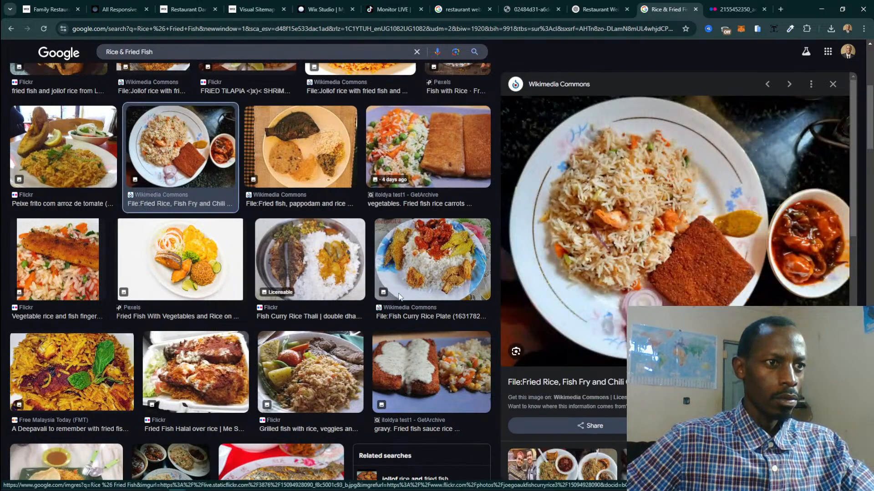
{"action": "right_click", "coordinate": [704, 250]}
{"action": "key", "text": "Escape"}
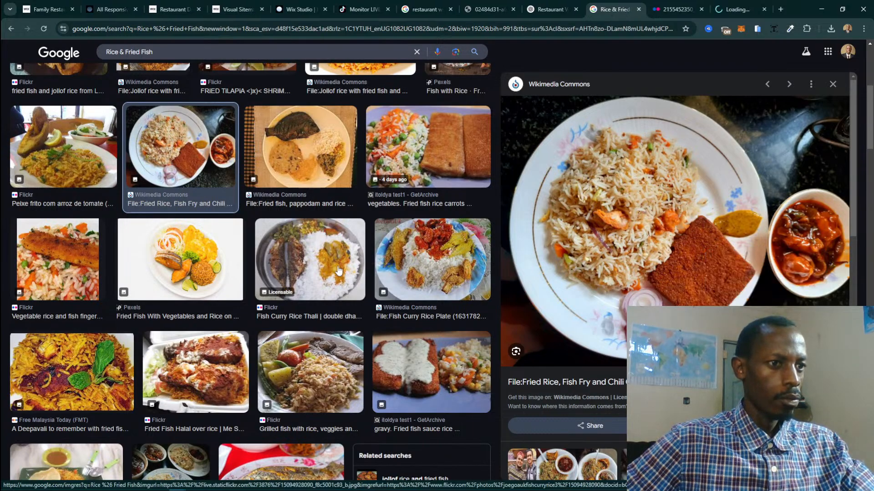
Preview the grilled fish result and open the Flickr "Fried Fish Halal over rice" image in a new tab.
{"action": "scroll", "coordinate": [320, 155], "scroll_direction": "down", "scroll_amount": 5}
{"action": "left_click", "coordinate": [320, 154]}
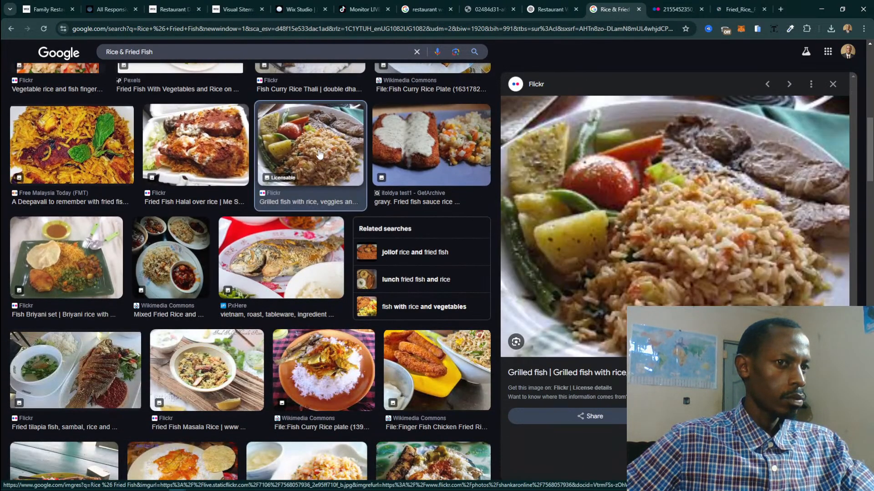
{"action": "left_click", "coordinate": [216, 147]}
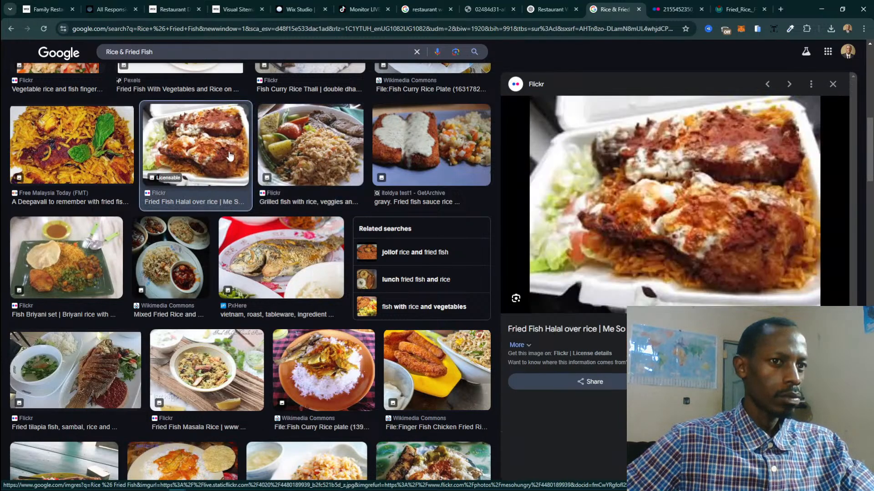
{"action": "right_click", "coordinate": [687, 175]}
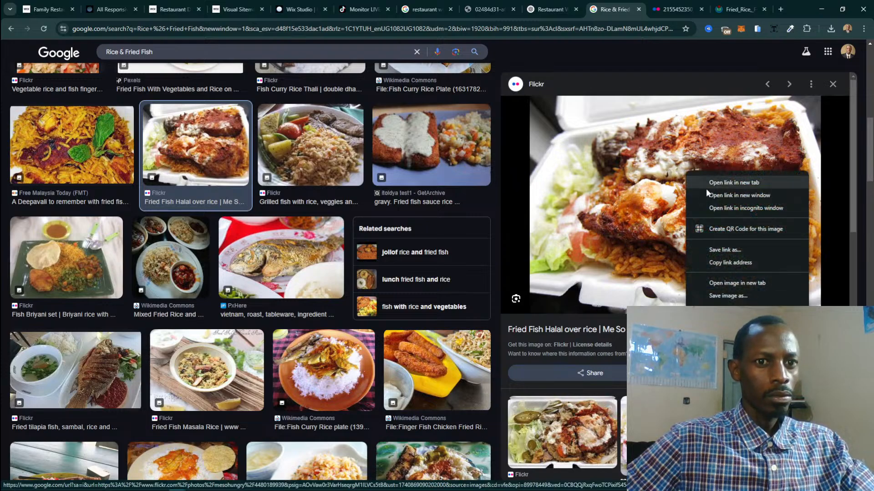
{"action": "left_click", "coordinate": [749, 283]}
Browse further results and compare the three candidate images opened in separate tabs.
{"action": "scroll", "coordinate": [389, 200], "scroll_direction": "down", "scroll_amount": 6}
{"action": "scroll", "coordinate": [390, 200], "scroll_direction": "down", "scroll_amount": 1}
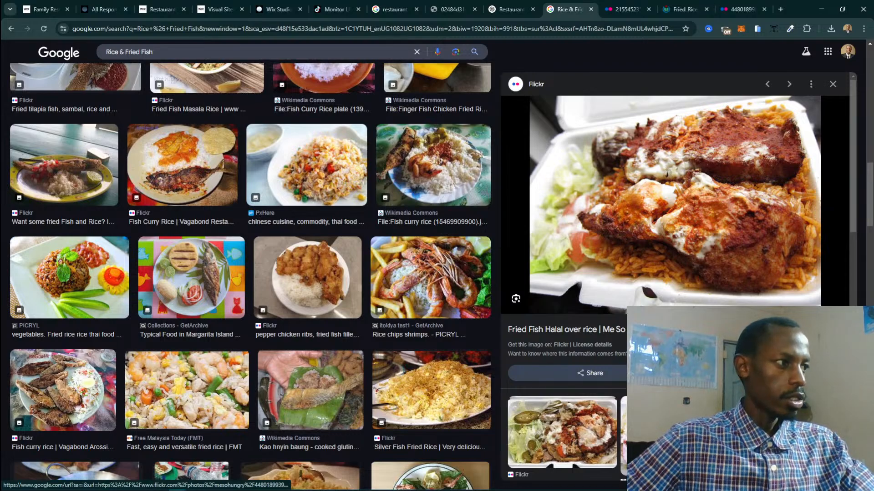
{"action": "left_click", "coordinate": [81, 264]}
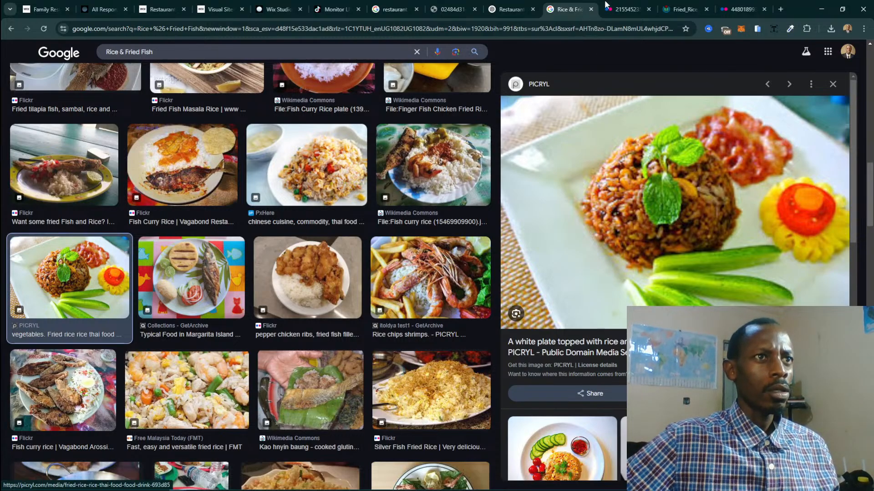
{"action": "left_click", "coordinate": [626, 7]}
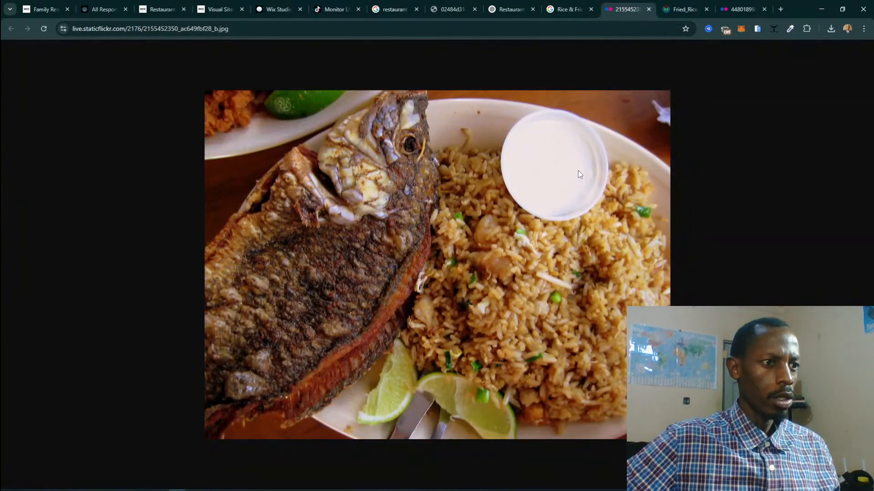
{"action": "left_click", "coordinate": [682, 8]}
{"action": "scroll", "coordinate": [599, 113], "scroll_direction": "down", "scroll_amount": 5}
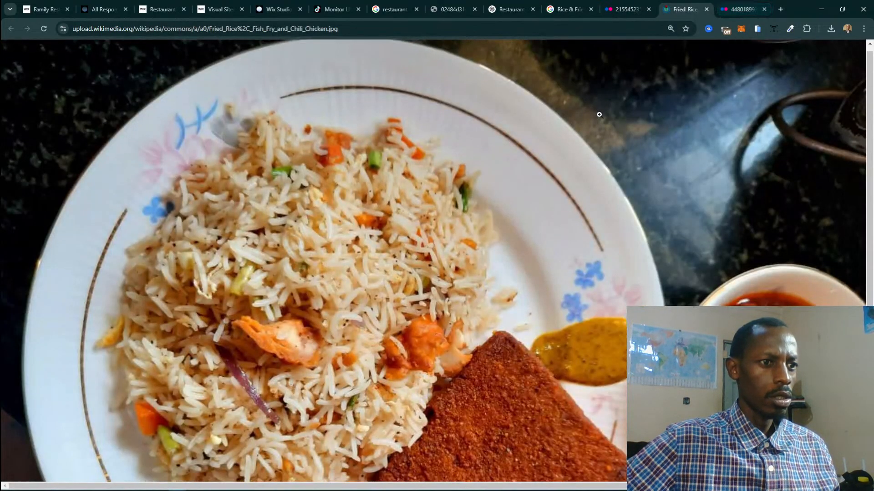
{"action": "scroll", "coordinate": [598, 113], "scroll_direction": "up", "scroll_amount": 5}
{"action": "left_click", "coordinate": [735, 8]}
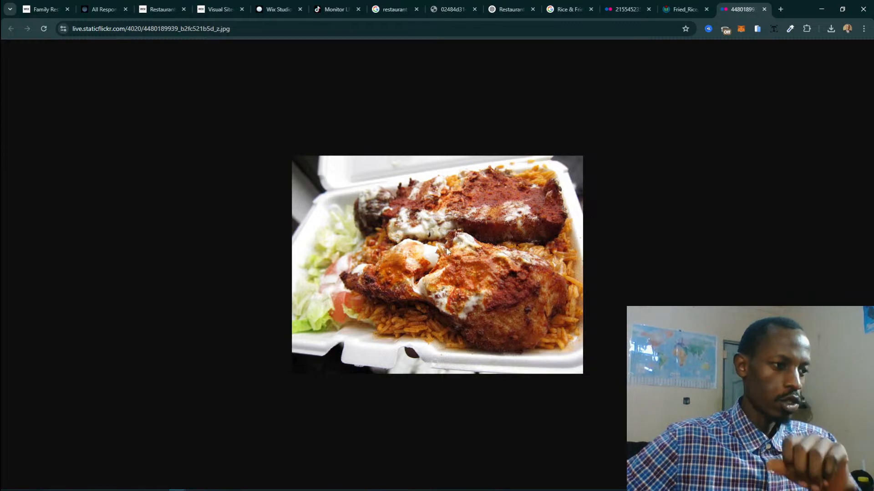
{"action": "left_click", "coordinate": [628, 8]}
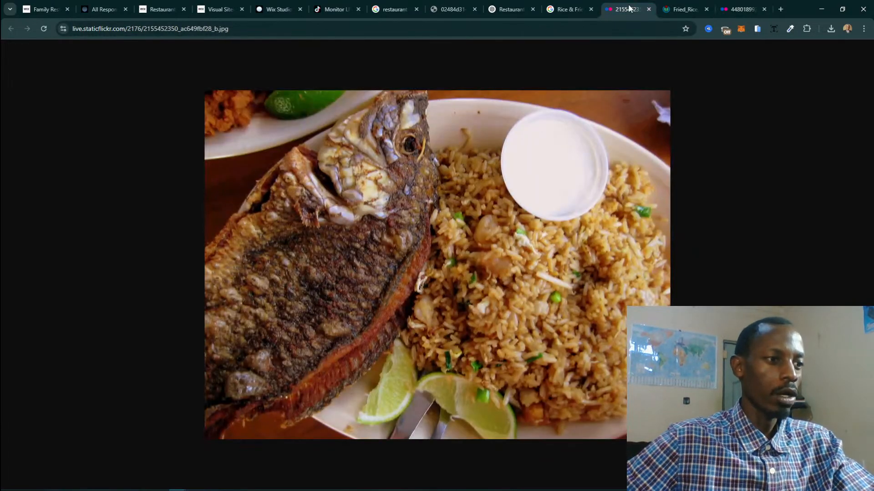
Copy the URL of the "Fried Fish Halal over rice" image and import it from that URL into the Wix site files.
{"action": "left_click", "coordinate": [739, 8]}
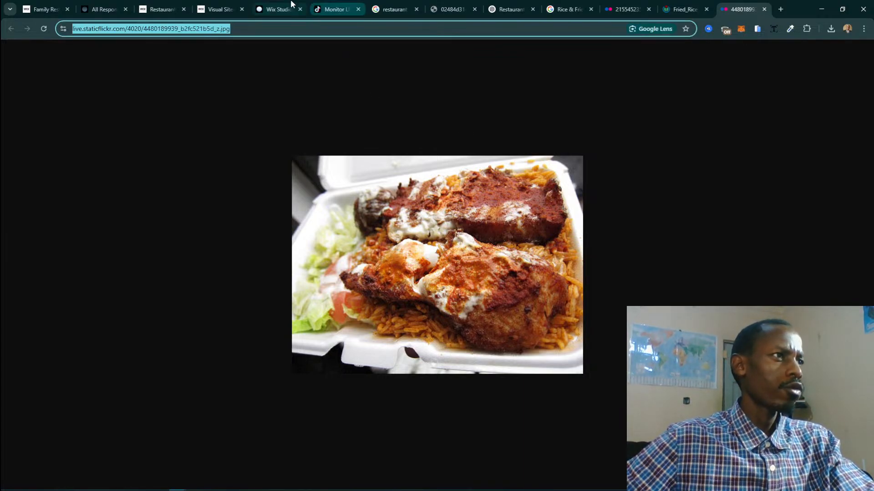
{"action": "left_click", "coordinate": [273, 9]}
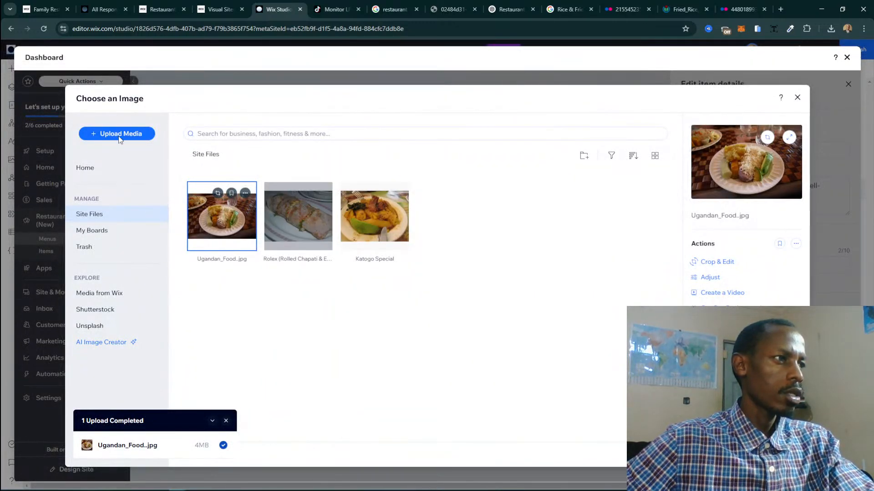
{"action": "left_click", "coordinate": [119, 135]}
{"action": "left_click", "coordinate": [260, 364]}
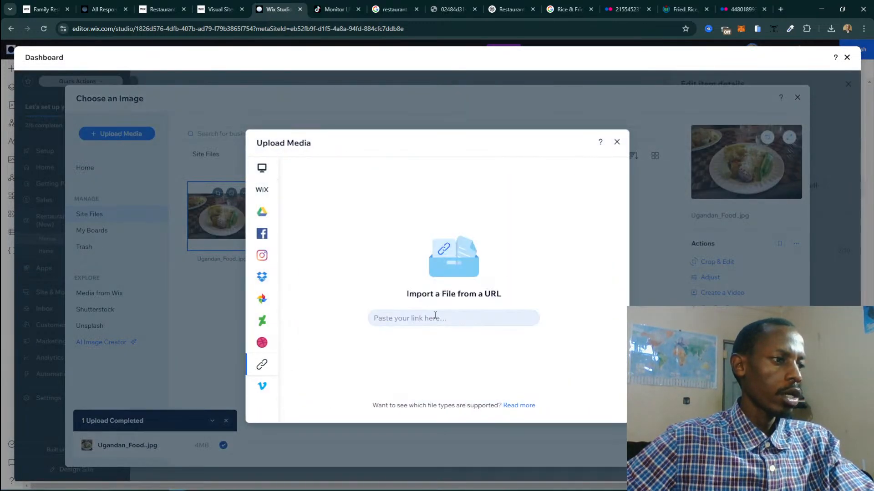
{"action": "left_click", "coordinate": [432, 316]}
{"action": "key", "text": "ctrl+v"}
{"action": "left_click", "coordinate": [519, 319]}
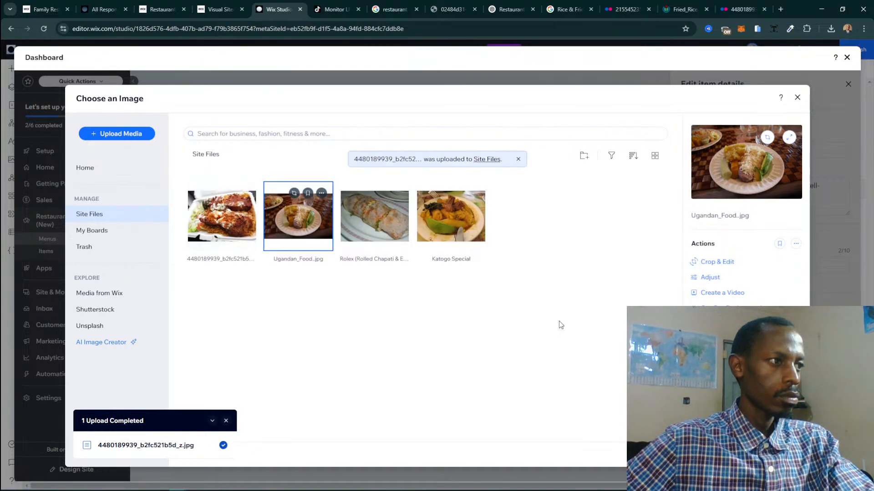
Copy the dish name from the ChatGPT menu text and rename the newly uploaded image in Wix Studio "Rice & Fried Fish".
{"action": "left_click", "coordinate": [518, 10]}
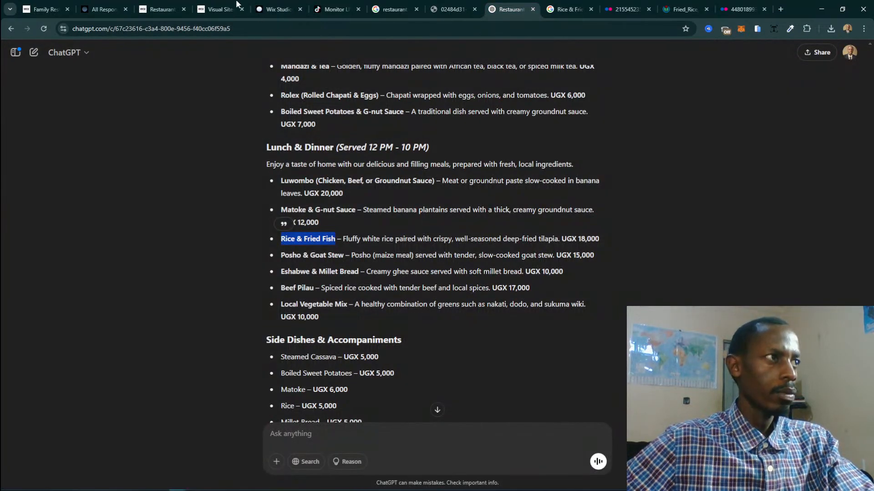
{"action": "left_click", "coordinate": [233, 7]}
{"action": "left_click", "coordinate": [336, 9]}
{"action": "left_click", "coordinate": [278, 9]}
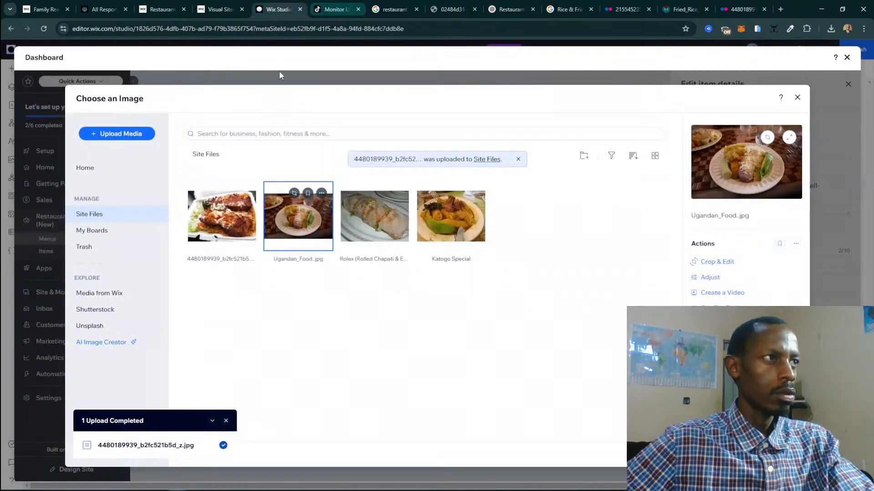
{"action": "left_click", "coordinate": [227, 260]}
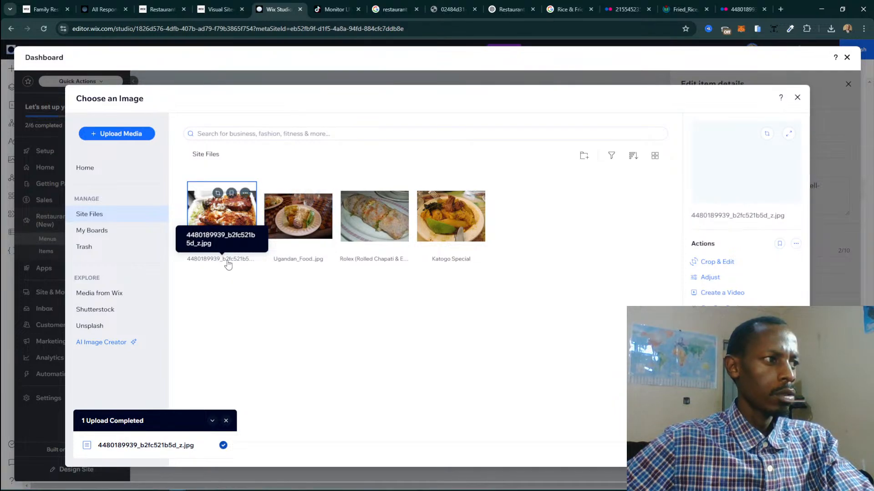
{"action": "left_click", "coordinate": [228, 261]}
{"action": "type", "text": "Rice & Fried Fish"}
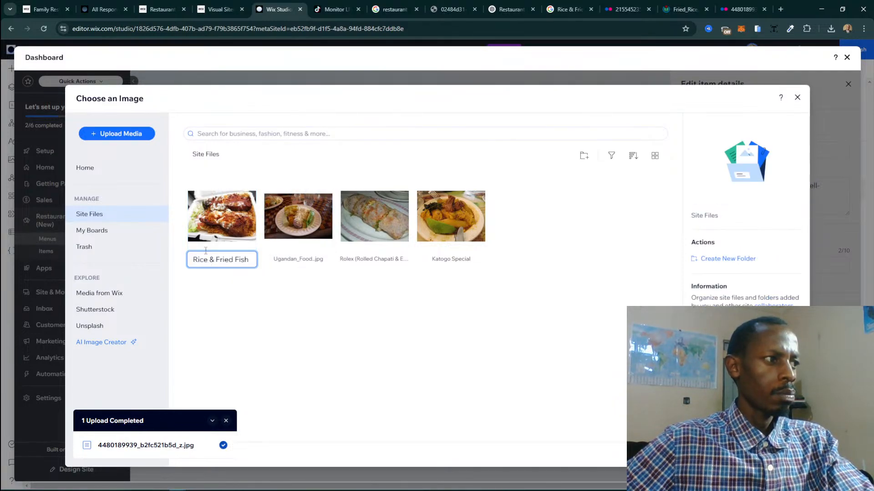
{"action": "key", "text": "Return"}
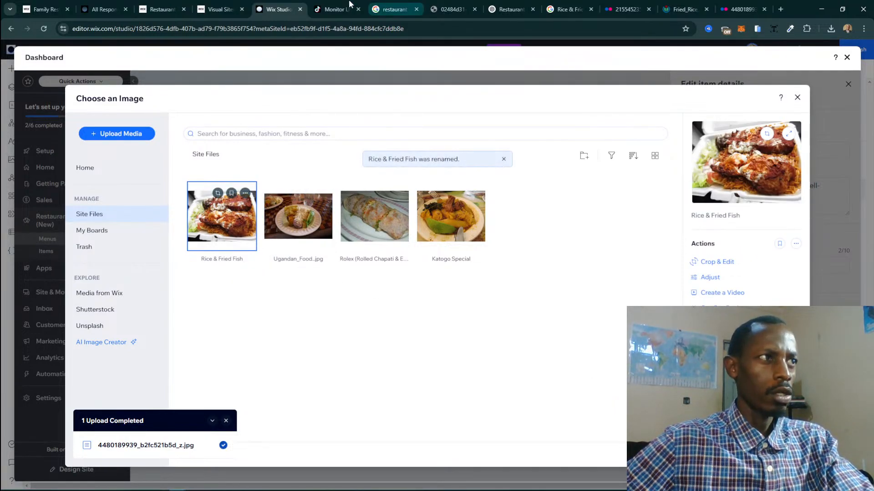
Move the Wix Studio tab beside the ChatGPT tab and save the Rice & Fried Fish item with the renamed photo.
{"action": "left_click_drag", "start_coordinate": [290, 2], "coordinate": [491, 5]}
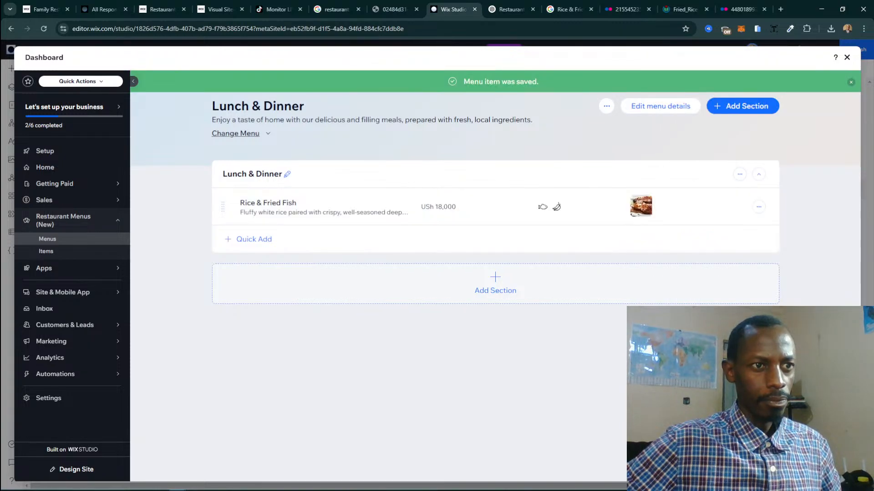
Copy the dish name Posho & Goat Stew from the ChatGPT menu text and add it as an item in the Lunch & Dinner section.
{"action": "left_click", "coordinate": [248, 241]}
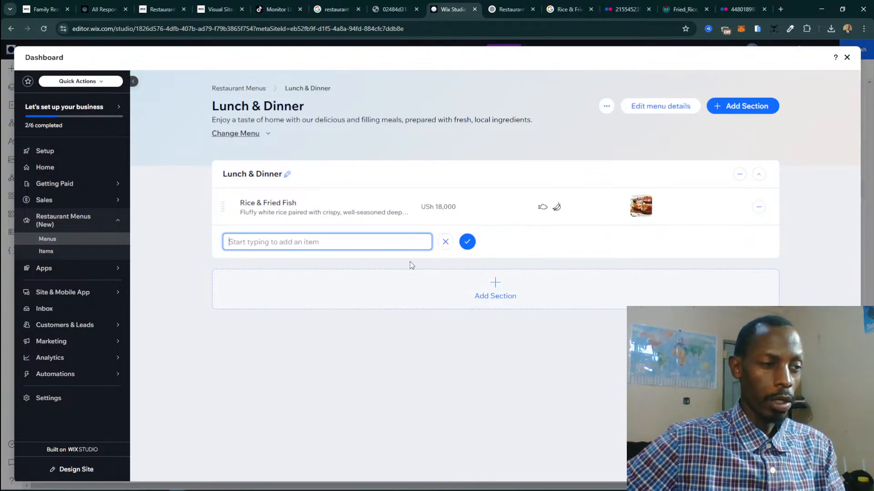
{"action": "left_click", "coordinate": [510, 9]}
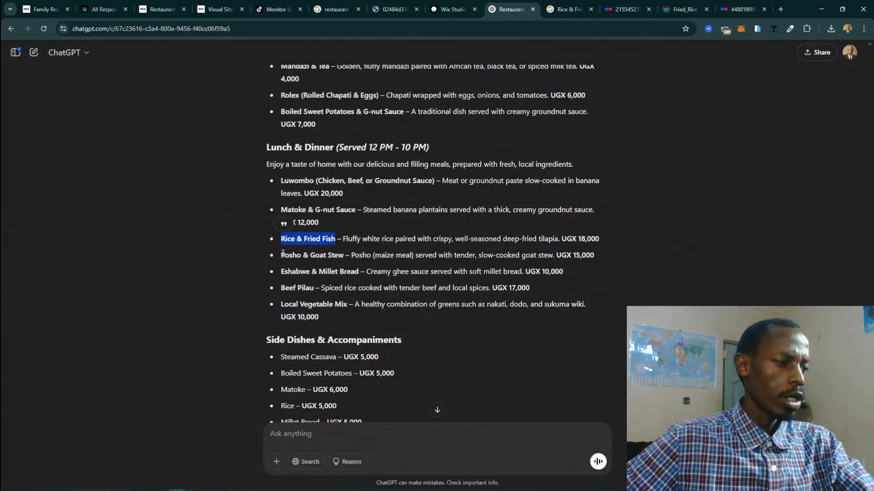
{"action": "left_click_drag", "start_coordinate": [282, 255], "coordinate": [345, 258]}
{"action": "key", "text": "ctrl+c"}
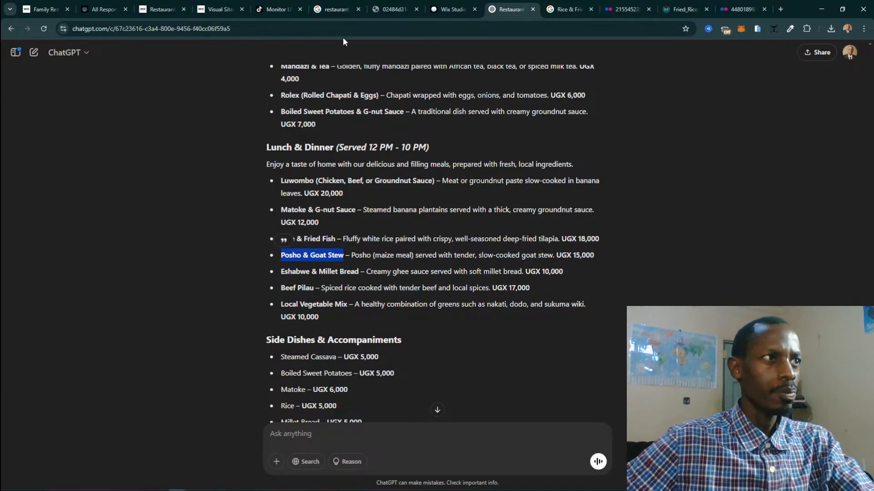
{"action": "left_click", "coordinate": [276, 9]}
{"action": "left_click", "coordinate": [453, 9]}
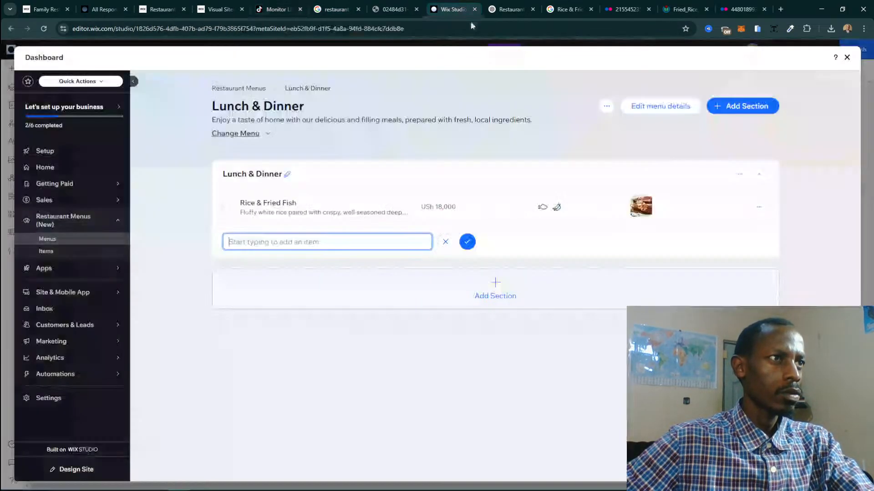
{"action": "key", "text": "ctrl+v"}
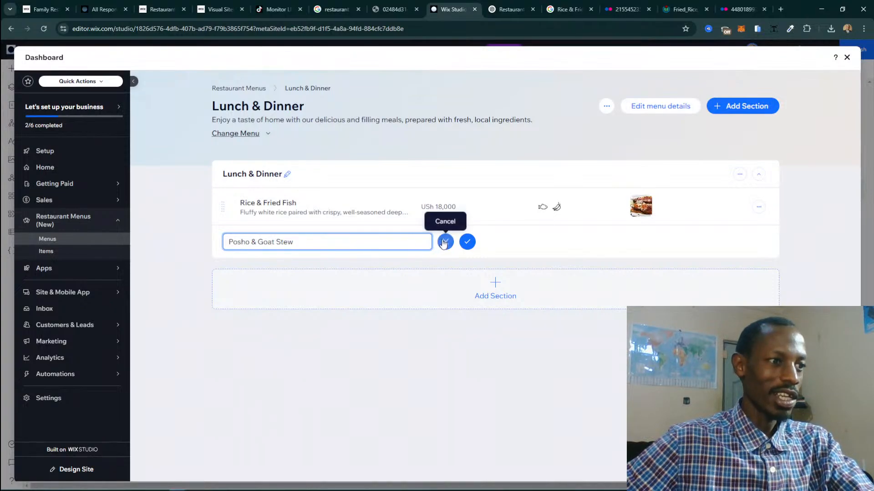
{"action": "left_click", "coordinate": [467, 241]}
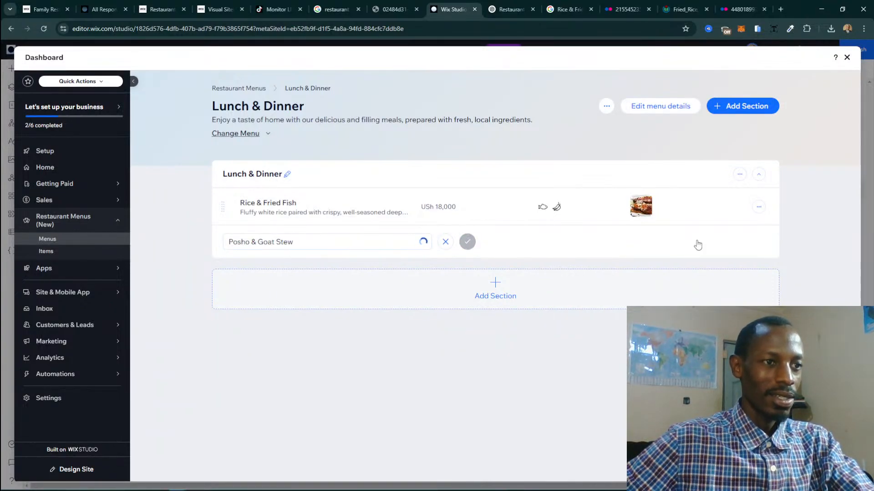
Open the Posho & Goat Stew item details and fill in its description copied from the ChatGPT menu text.
{"action": "left_click", "coordinate": [729, 242]}
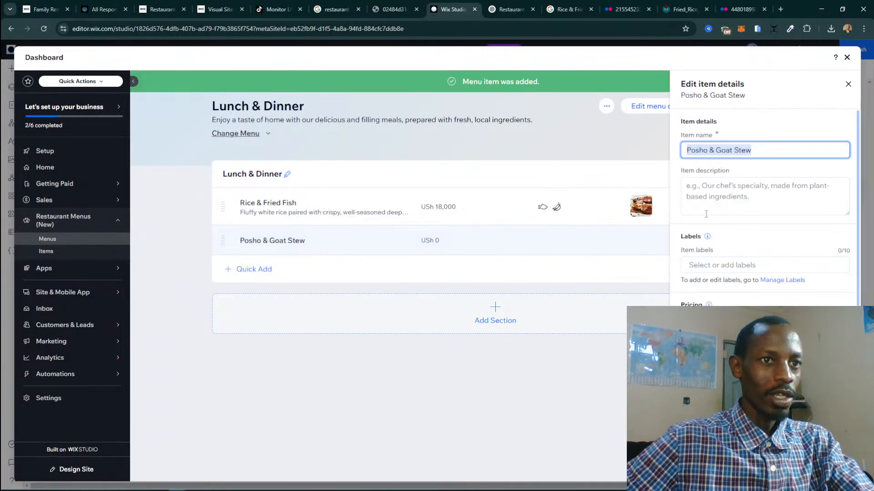
{"action": "left_click", "coordinate": [509, 9]}
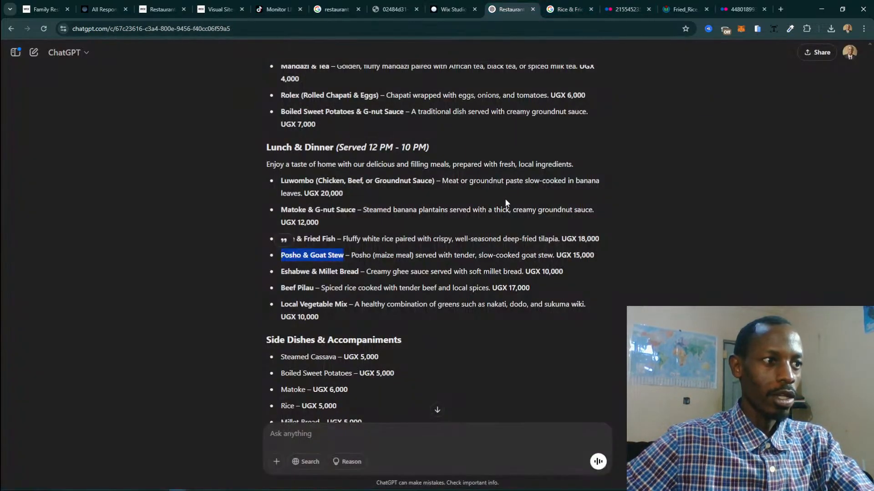
{"action": "left_click", "coordinate": [350, 259]}
{"action": "left_click_drag", "start_coordinate": [352, 259], "coordinate": [556, 251]}
{"action": "key", "text": "ctrl+c"}
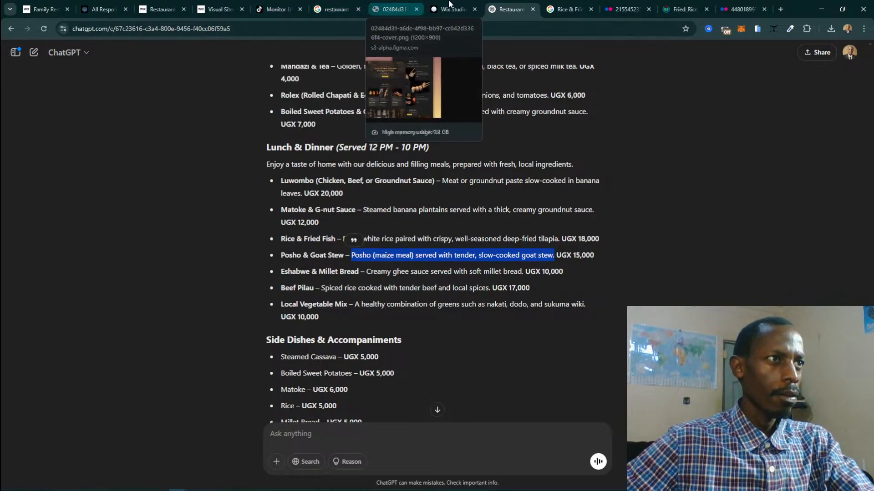
{"action": "left_click", "coordinate": [450, 6]}
{"action": "left_click", "coordinate": [742, 191]}
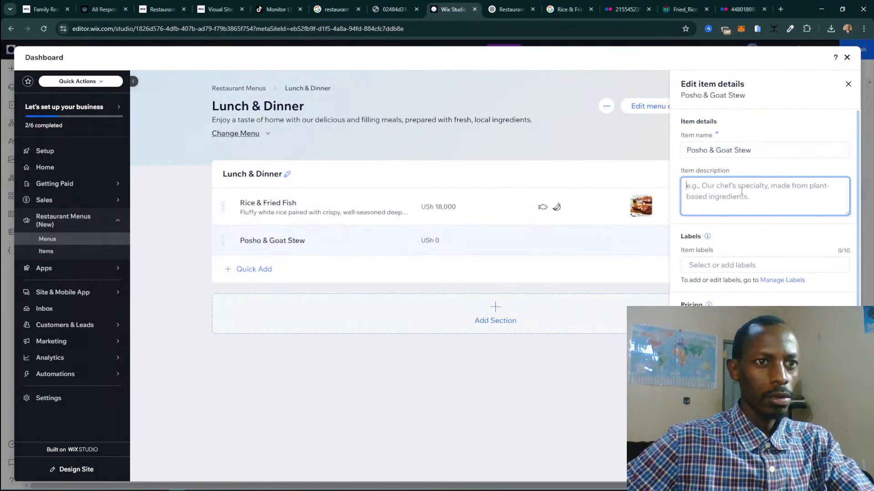
{"action": "key", "text": "ctrl+v"}
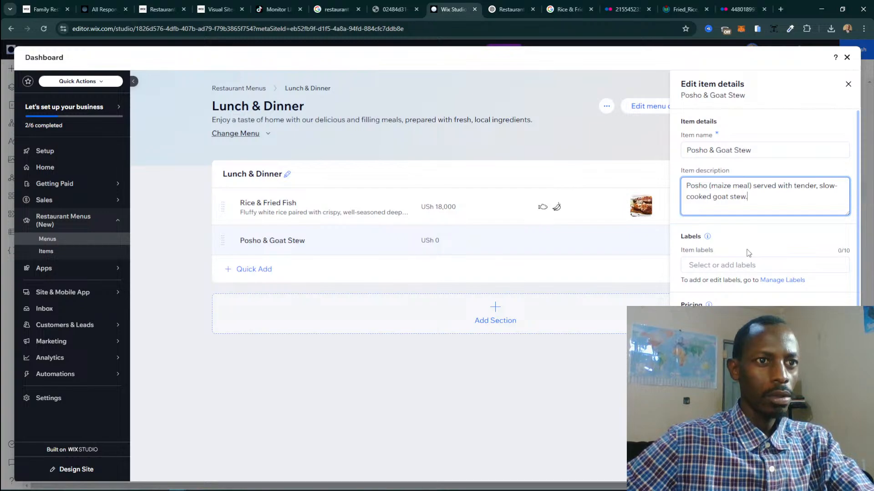
Copy the Posho & Goat Stew price, 15,000, from the ChatGPT menu text and return to the item in Wix Studio.
{"action": "left_click", "coordinate": [509, 6]}
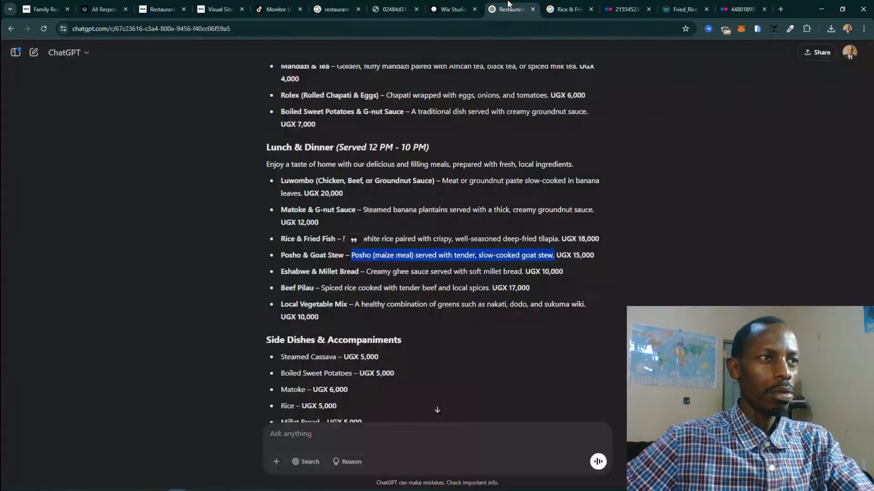
{"action": "double_click", "coordinate": [574, 255]}
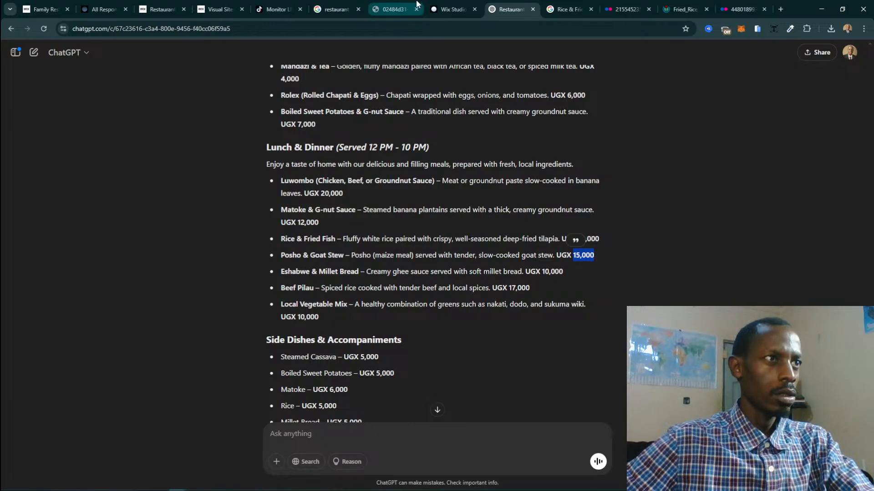
{"action": "left_click", "coordinate": [448, 9]}
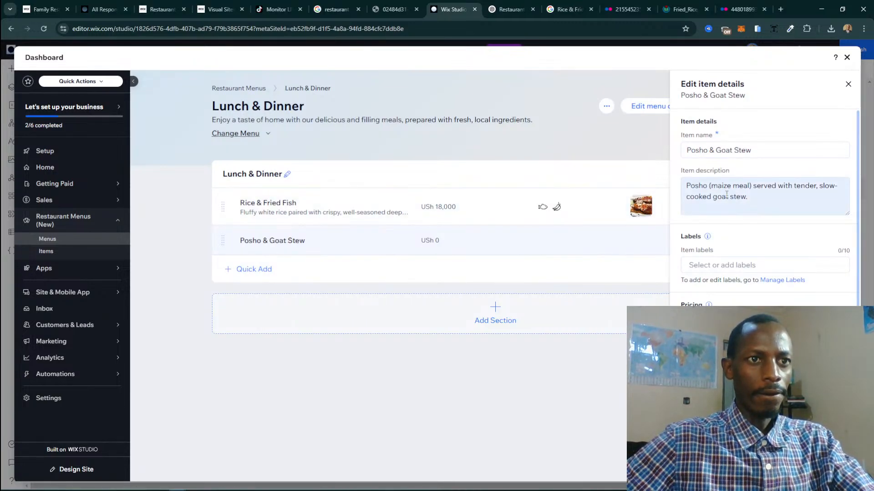
Look through the available item labels and assign the "Extra hot" label to Posho & Goat Stew.
{"action": "left_click", "coordinate": [733, 261]}
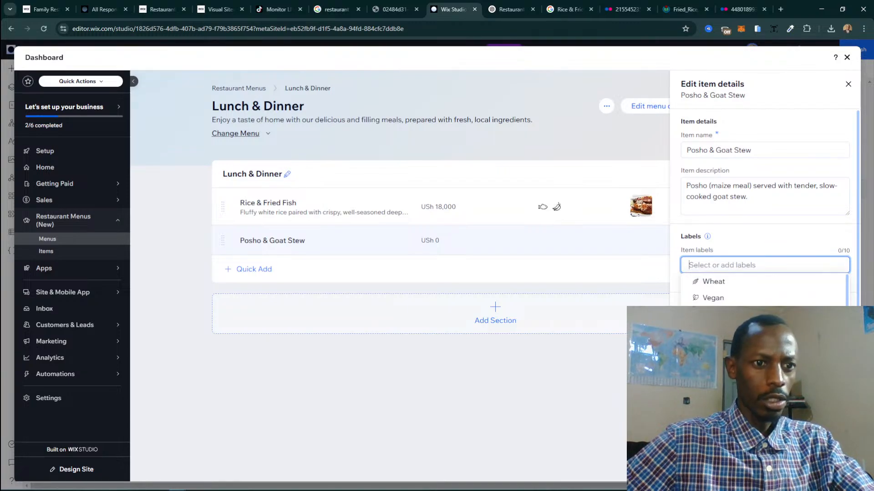
{"action": "scroll", "coordinate": [764, 292], "scroll_direction": "down", "scroll_amount": 3}
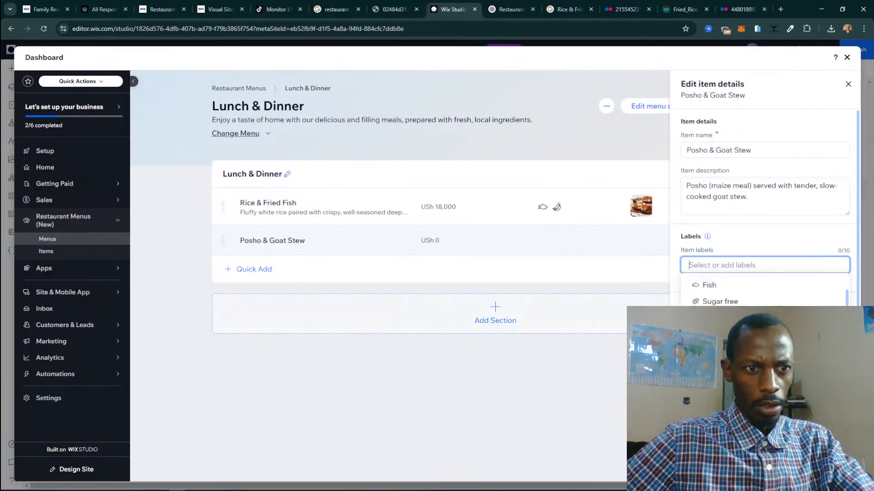
{"action": "scroll", "coordinate": [765, 291], "scroll_direction": "down", "scroll_amount": 3}
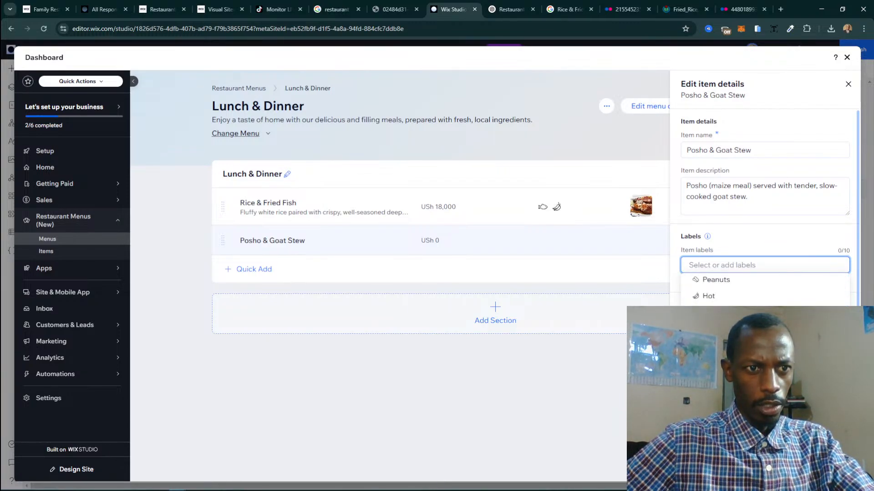
{"action": "scroll", "coordinate": [765, 291], "scroll_direction": "down", "scroll_amount": 1}
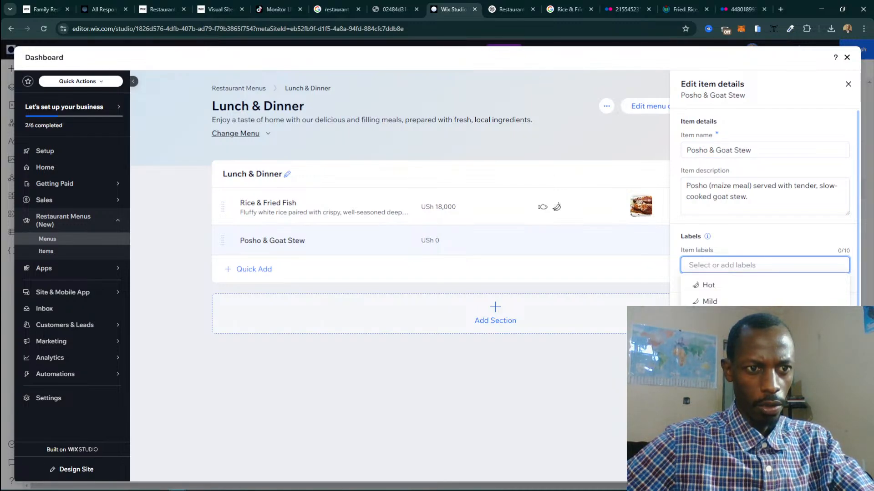
{"action": "scroll", "coordinate": [764, 291], "scroll_direction": "up", "scroll_amount": 2}
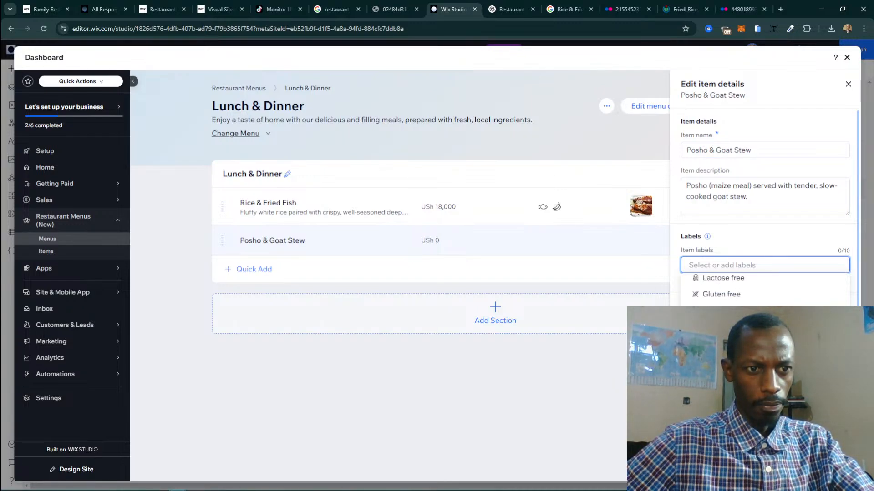
{"action": "scroll", "coordinate": [765, 291], "scroll_direction": "up", "scroll_amount": 2}
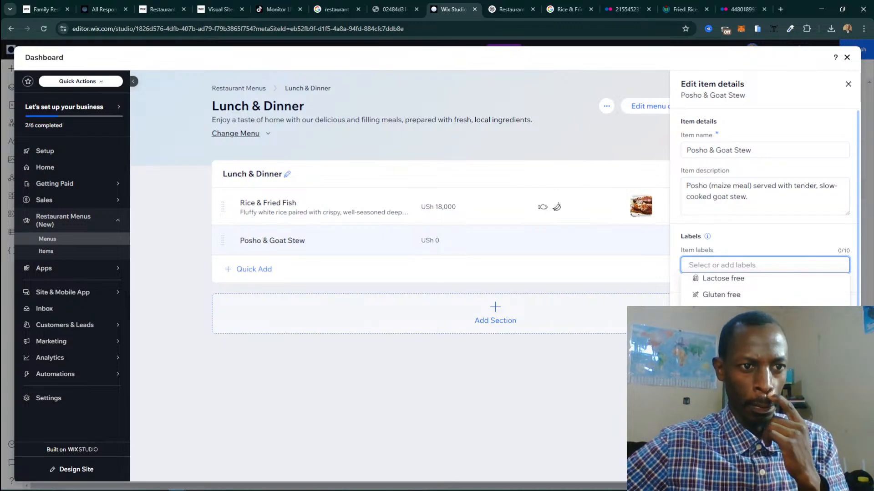
{"action": "scroll", "coordinate": [764, 291], "scroll_direction": "up", "scroll_amount": 1}
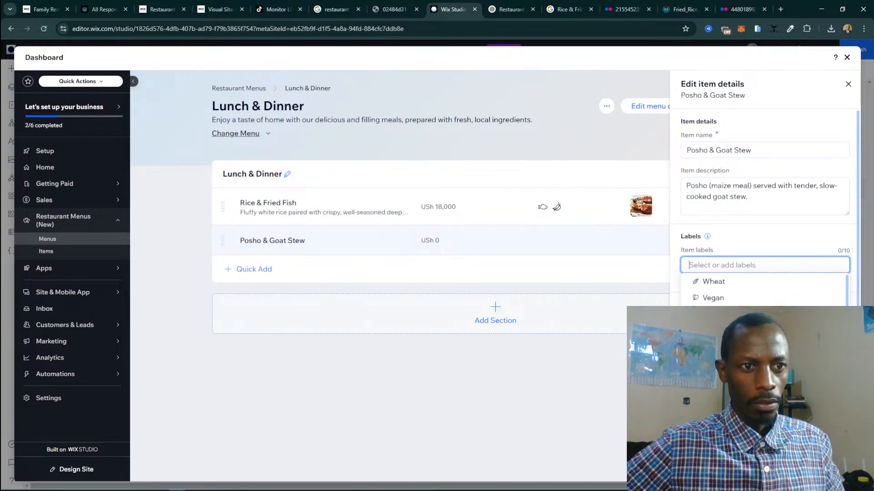
{"action": "left_click", "coordinate": [718, 314]}
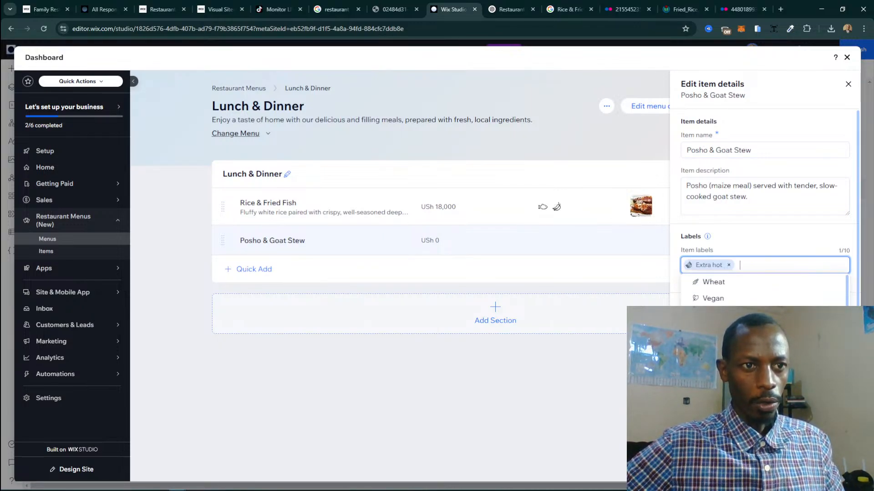
{"action": "left_click", "coordinate": [675, 321]}
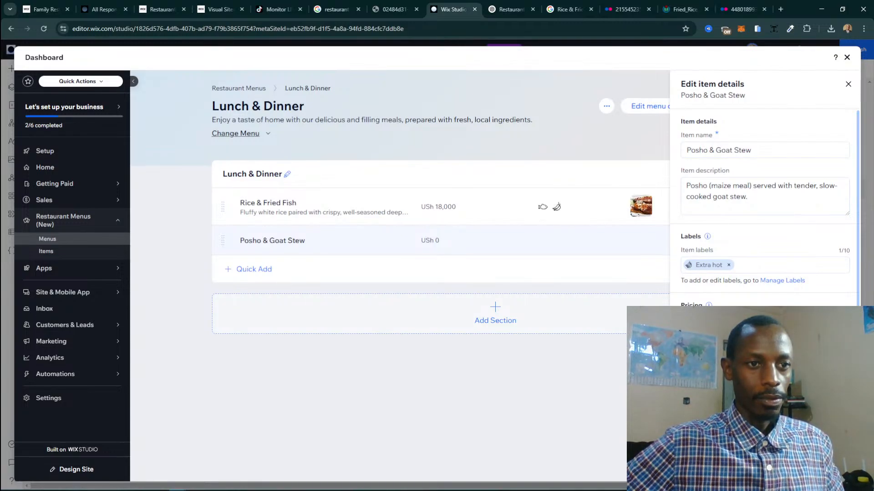
{"action": "left_click", "coordinate": [752, 263]}
{"action": "left_click", "coordinate": [724, 381]}
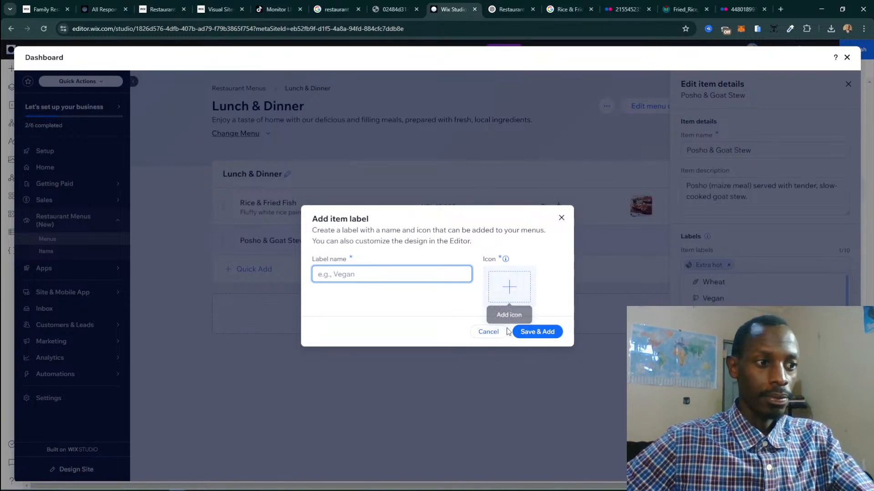
{"action": "left_click", "coordinate": [489, 335]}
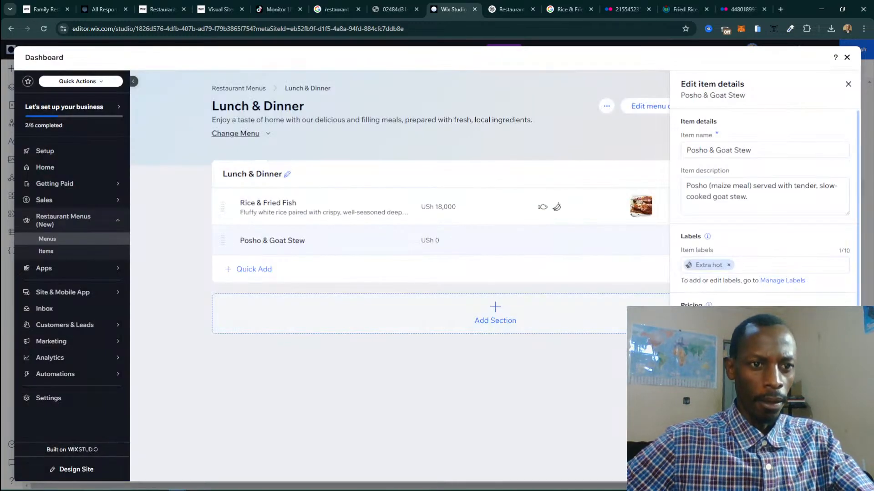
Inspect the Ugandan food photo in the item's image chooser and copy the dish name Posho & Goat Stew from the ChatGPT menu text.
{"action": "left_click", "coordinate": [710, 410]}
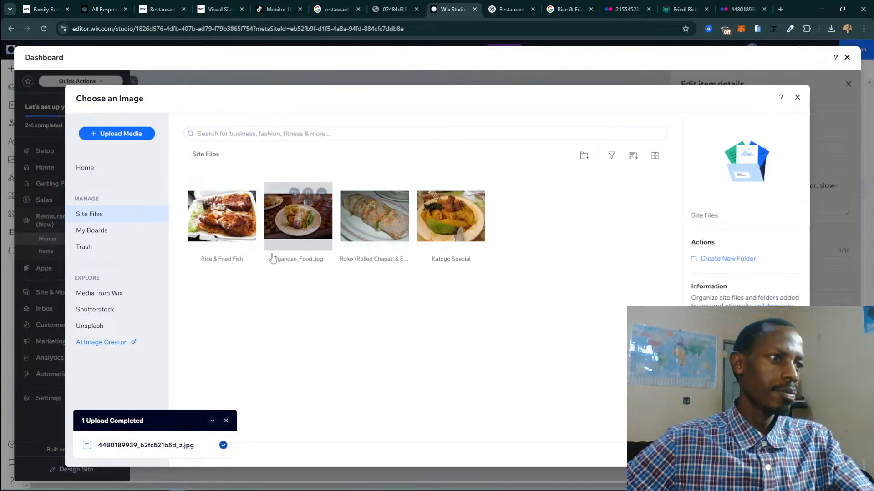
{"action": "left_click", "coordinate": [299, 226]}
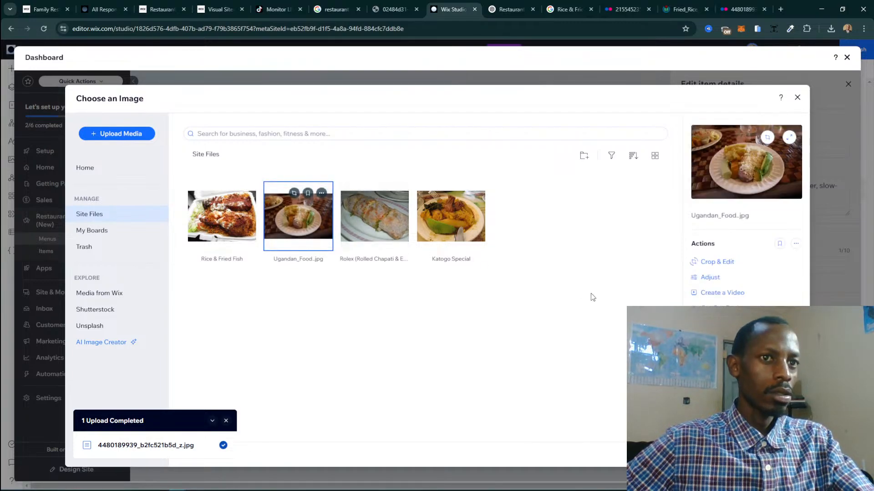
{"action": "left_click", "coordinate": [510, 9]}
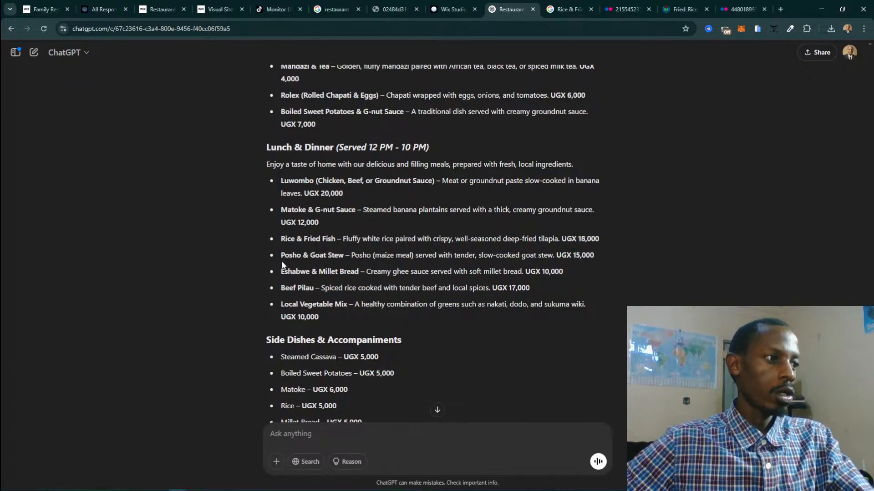
{"action": "left_click_drag", "start_coordinate": [281, 258], "coordinate": [345, 252]}
{"action": "key", "text": "ctrl+c"}
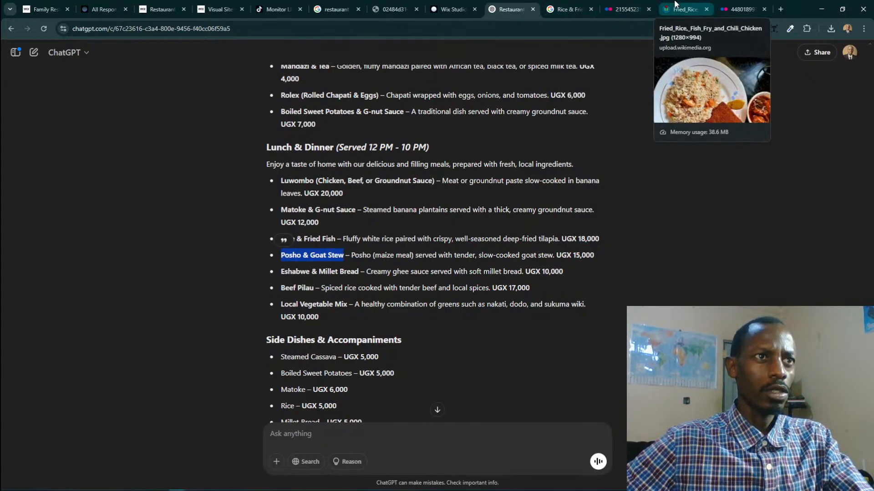
Close the three leftover rice and fish image tabs and search Google Images for "Posho & Goat Stew".
{"action": "left_click", "coordinate": [648, 10]}
{"action": "left_click", "coordinate": [648, 10]}
{"action": "left_click", "coordinate": [648, 10]}
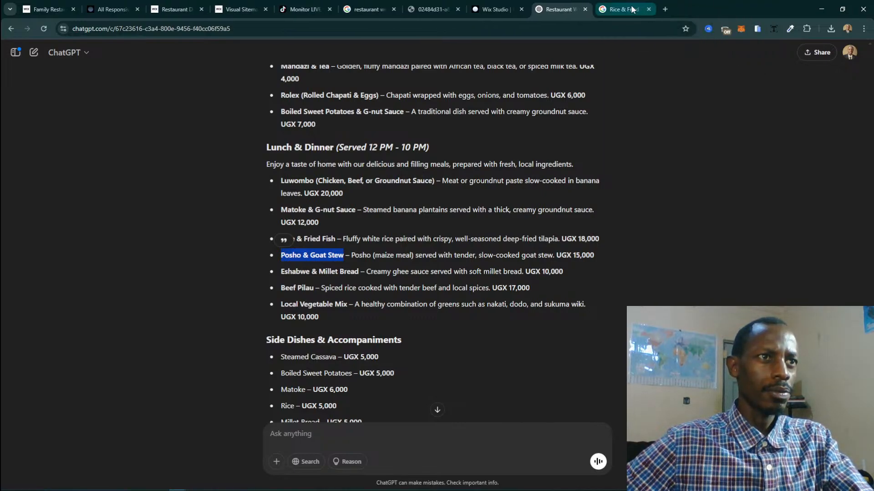
{"action": "left_click", "coordinate": [632, 9]}
{"action": "triple_click", "coordinate": [180, 58]}
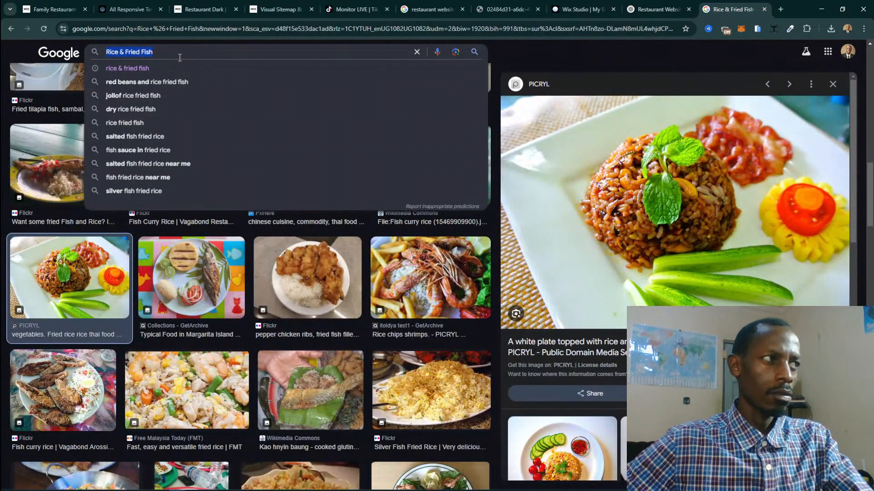
{"action": "key", "text": "ctrl+v"}
{"action": "key", "text": "Return"}
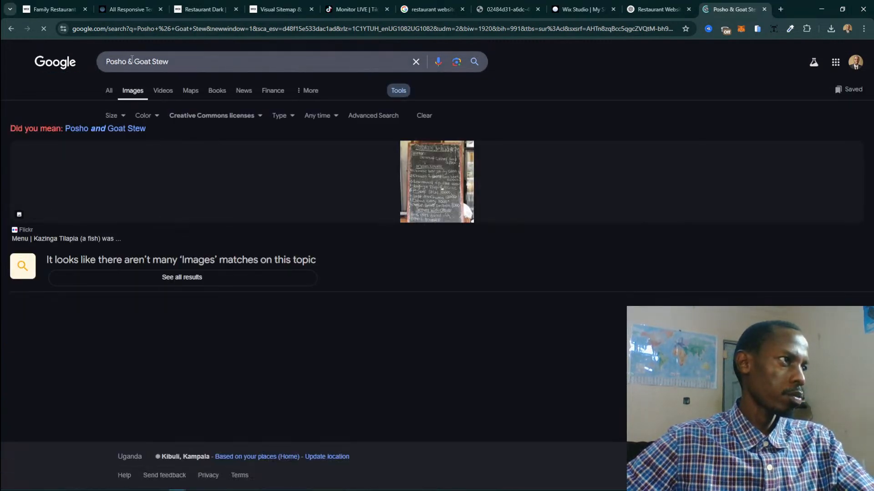
Shorten the image search to "Goat Stew" and preview the PickPik photo of brown soup in a white bowl.
{"action": "left_click_drag", "start_coordinate": [121, 61], "coordinate": [89, 57]}
{"action": "key", "text": "BackSpace"}
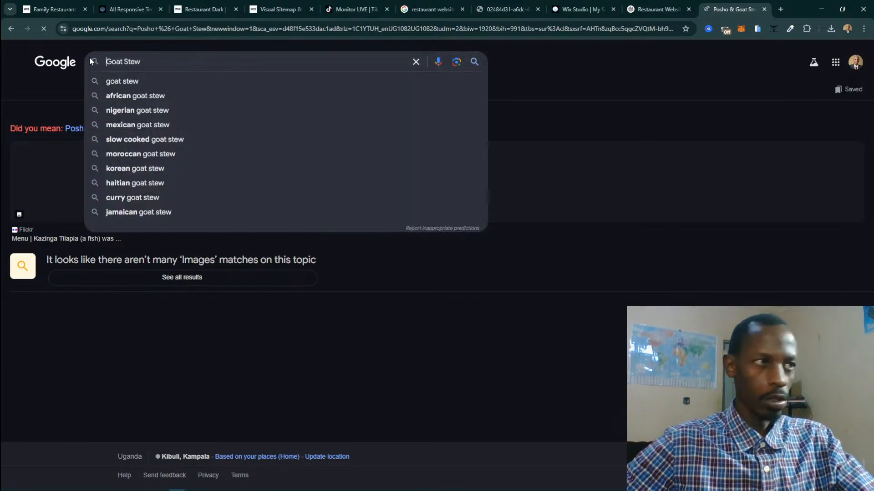
{"action": "key", "text": "Return"}
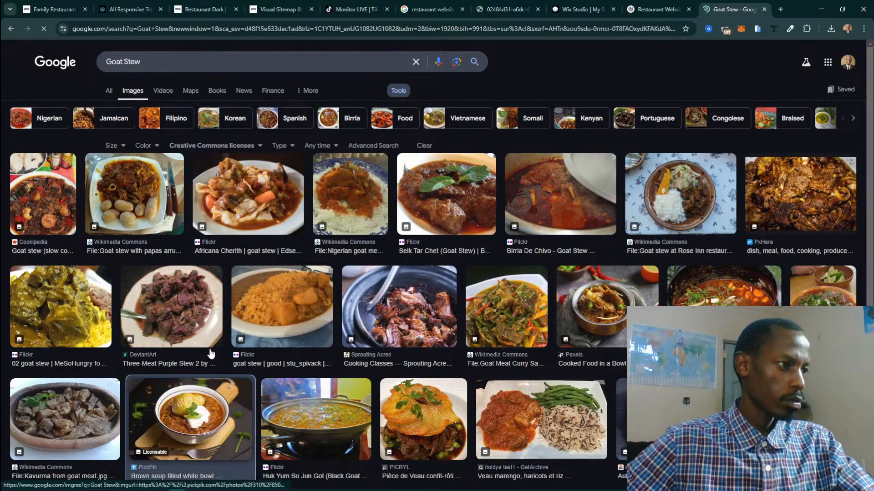
{"action": "left_click", "coordinate": [201, 405]}
{"action": "scroll", "coordinate": [264, 277], "scroll_direction": "up", "scroll_amount": 5}
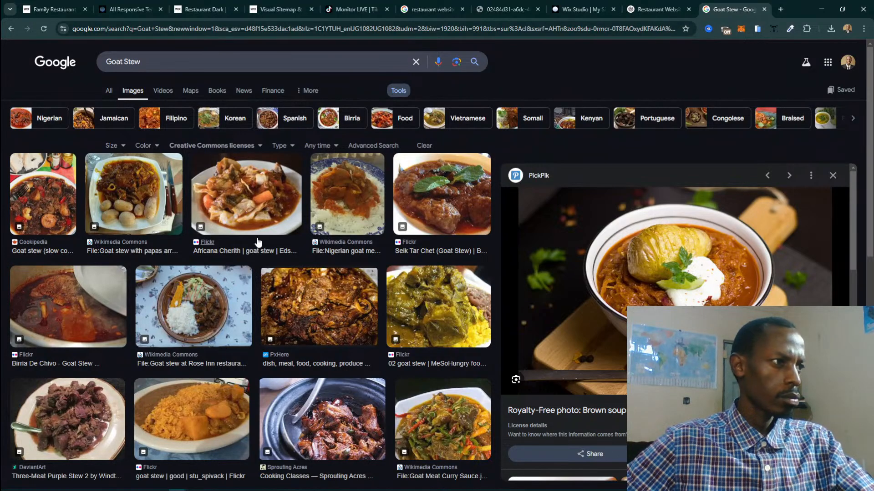
Compare larger previews of the Flickr, Cookipedia and Wikimedia Commons goat stew photos in the image results.
{"action": "left_click", "coordinate": [262, 223]}
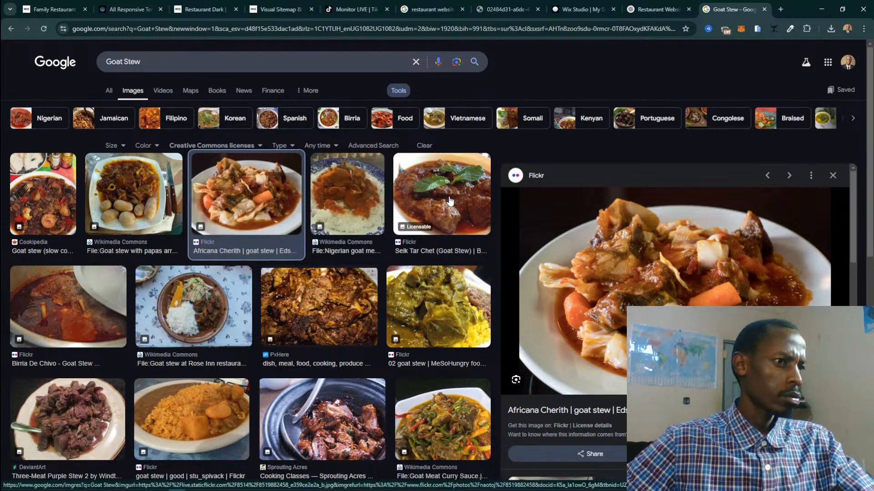
{"action": "left_click", "coordinate": [44, 196]}
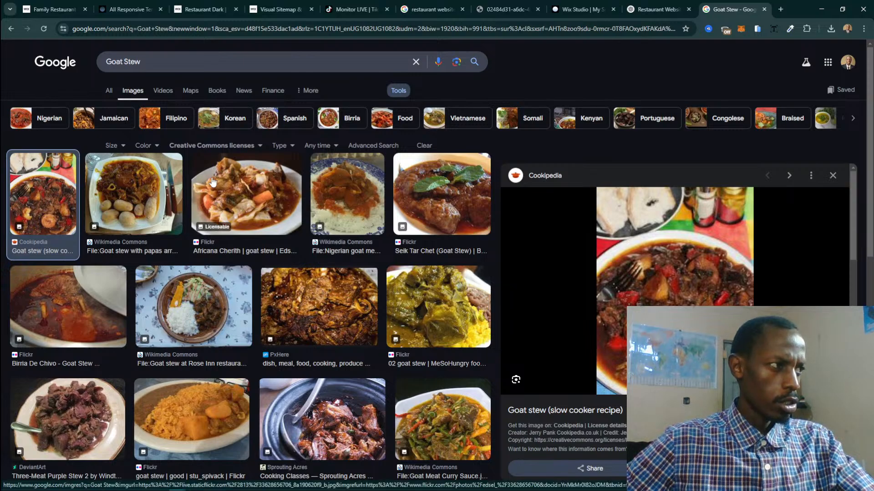
{"action": "left_click", "coordinate": [230, 188]}
{"action": "left_click", "coordinate": [140, 195]}
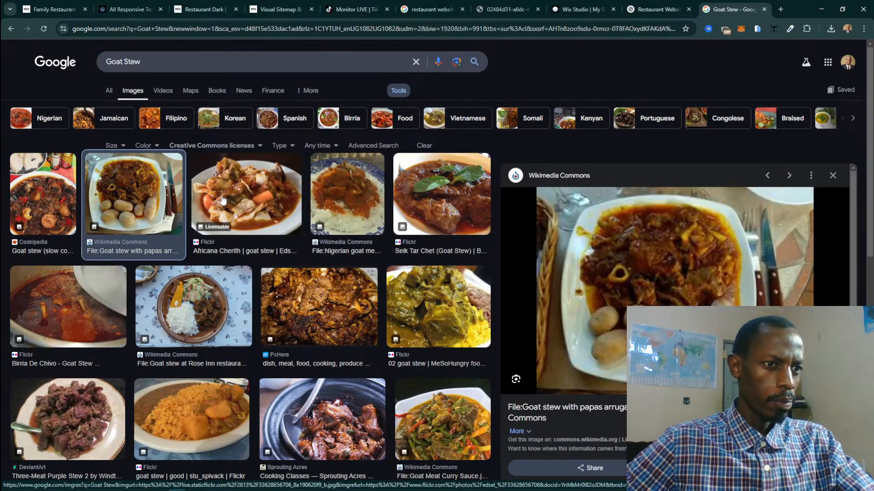
{"action": "left_click", "coordinate": [260, 205]}
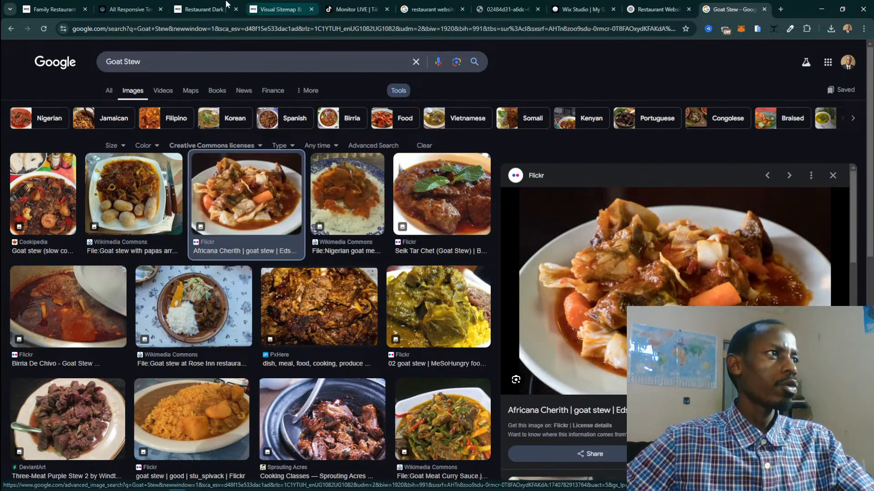
Check the TikTok LIVE monitor page and the Streamlabs Desktop stream window.
{"action": "left_click", "coordinate": [222, 5]}
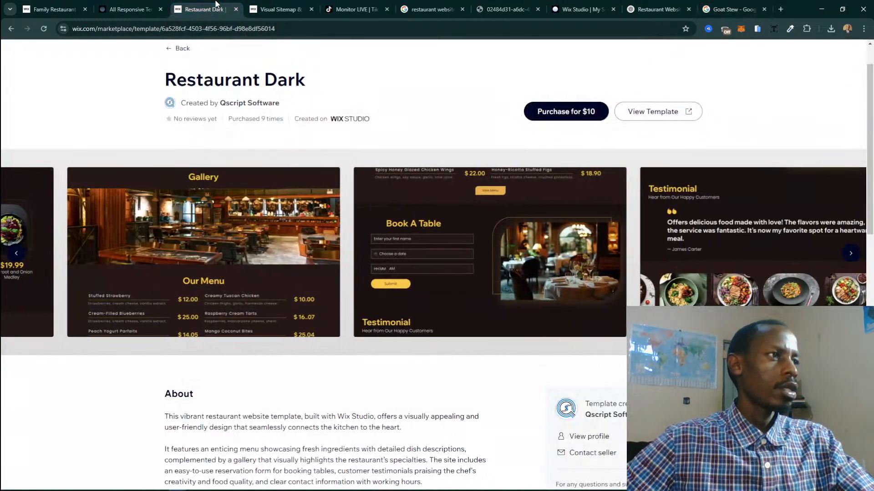
{"action": "left_click", "coordinate": [359, 4]}
{"action": "left_click", "coordinate": [490, 4]}
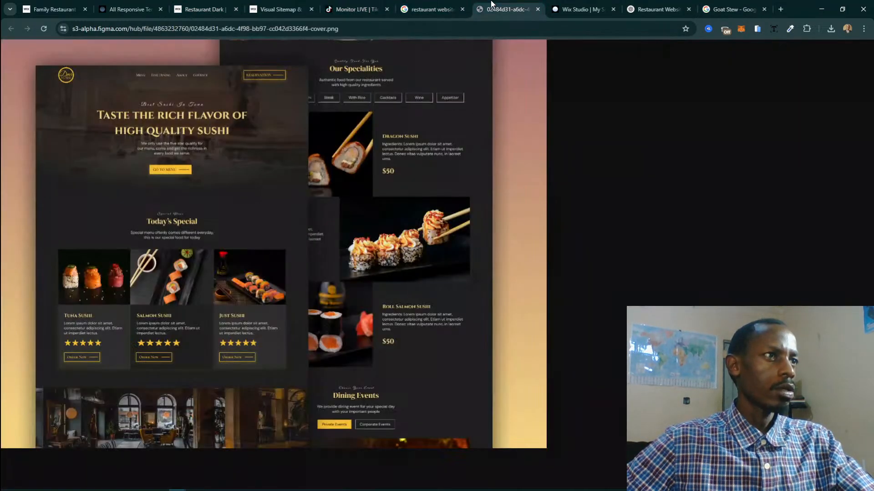
{"action": "left_click", "coordinate": [345, 5]}
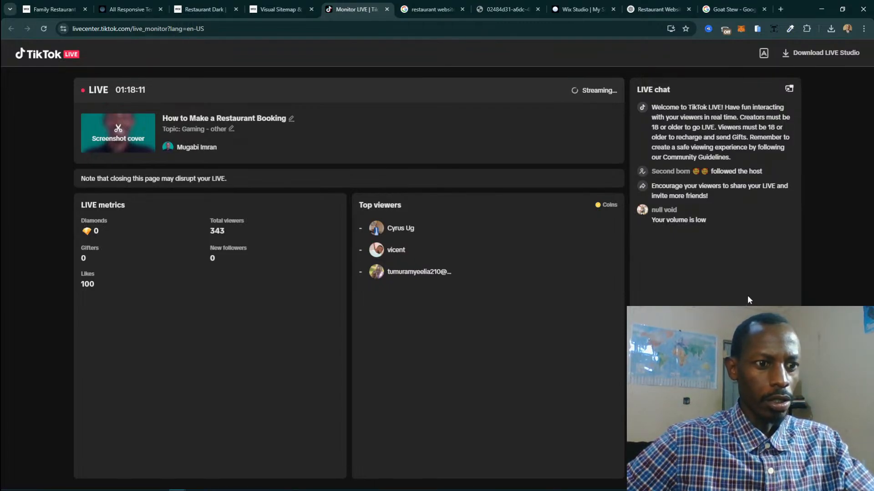
{"action": "mouse_move", "coordinate": [240, 481]}
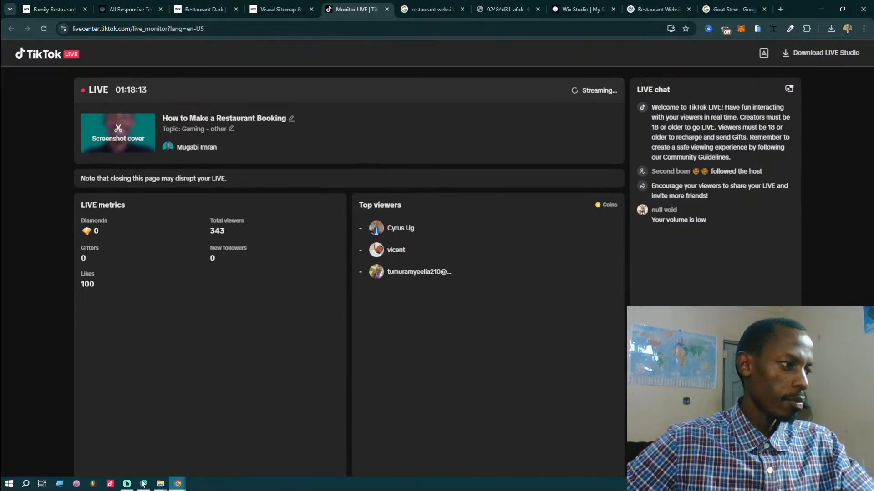
{"action": "left_click", "coordinate": [127, 484]}
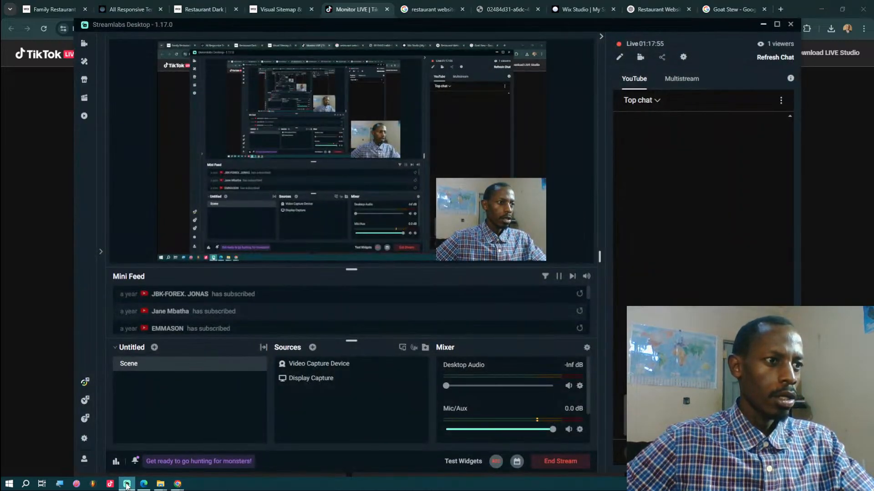
{"action": "left_click", "coordinate": [127, 484]}
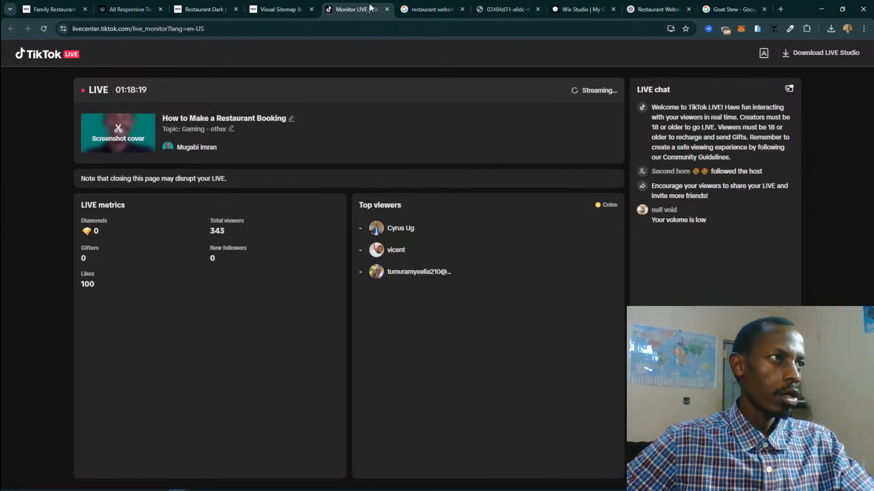
Back in Wix Studio, rename the Ugandan food image to Ugandan_Food, add it to Posho & Goat Stew and save the item.
{"action": "left_click", "coordinate": [582, 9]}
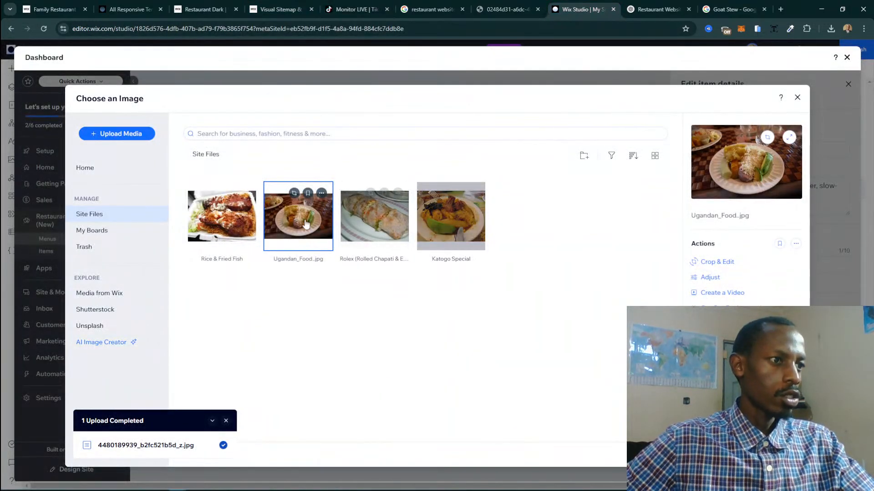
{"action": "left_click", "coordinate": [742, 216]}
{"action": "key", "text": "BackSpace"}
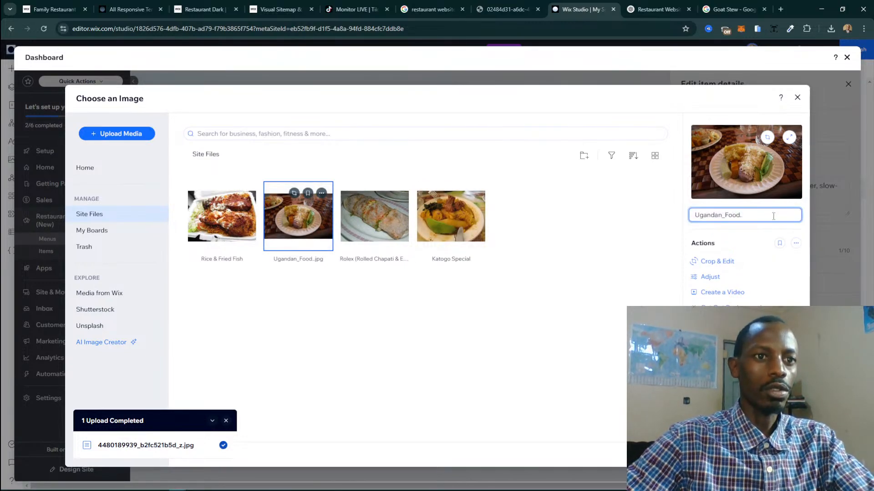
{"action": "key", "text": "Return"}
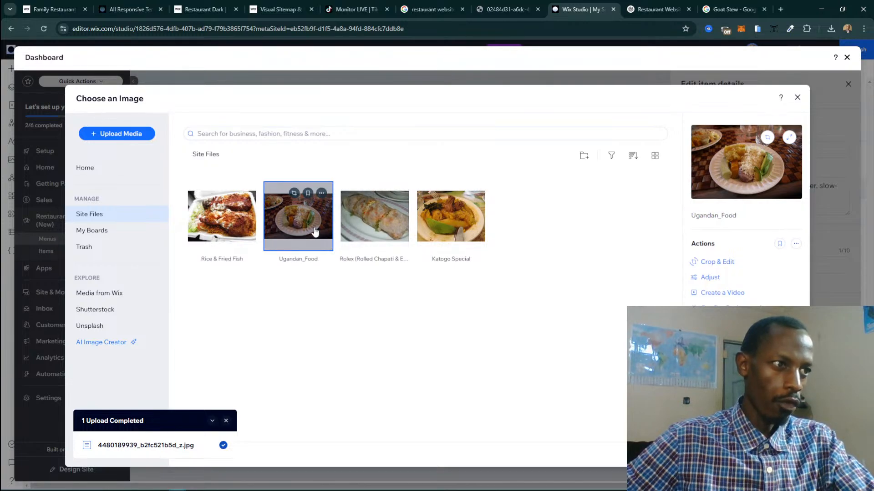
{"action": "left_click", "coordinate": [772, 453]}
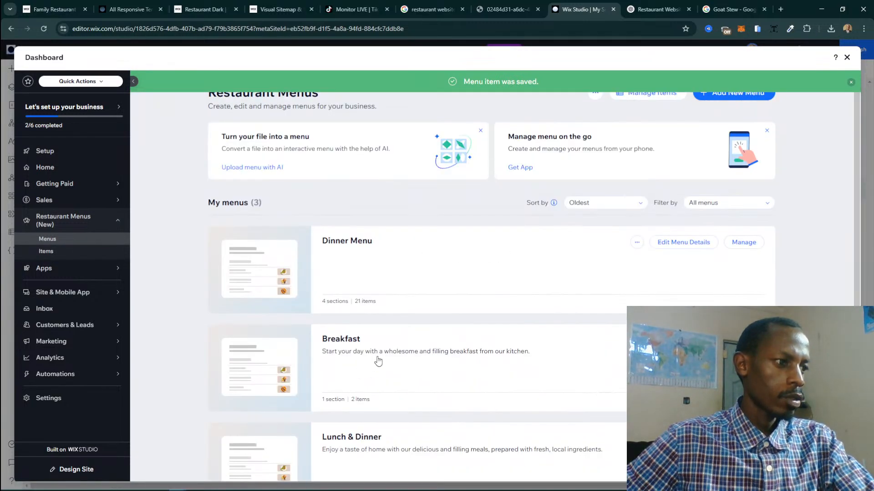
Open the Dinner Menu for management and review its sections from Appetizers to Drinks.
{"action": "scroll", "coordinate": [378, 360], "scroll_direction": "down", "scroll_amount": 3}
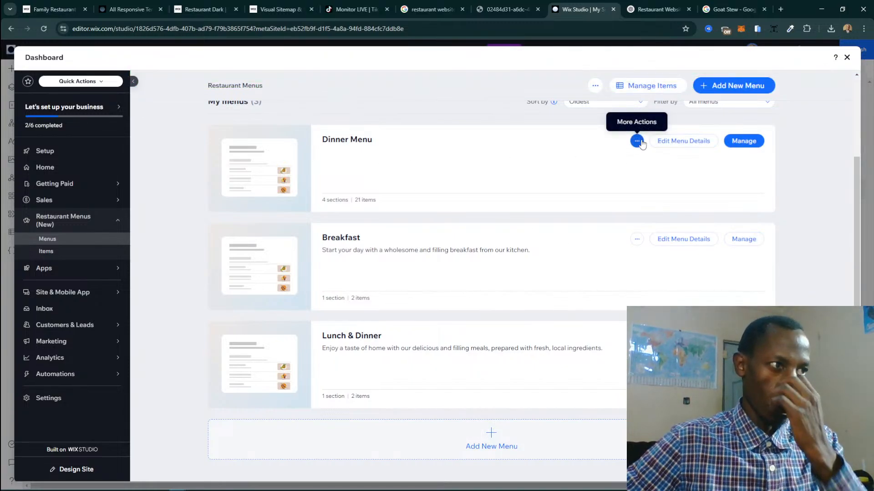
{"action": "left_click", "coordinate": [743, 141]}
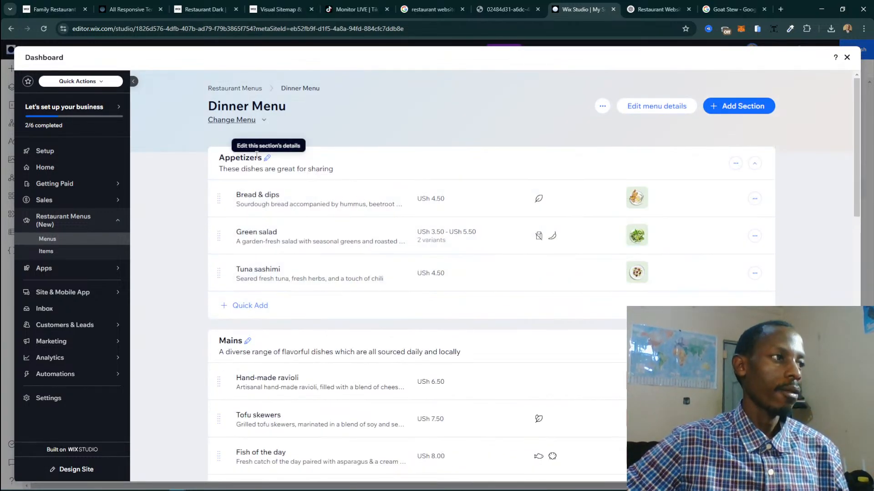
{"action": "scroll", "coordinate": [420, 248], "scroll_direction": "down", "scroll_amount": 10}
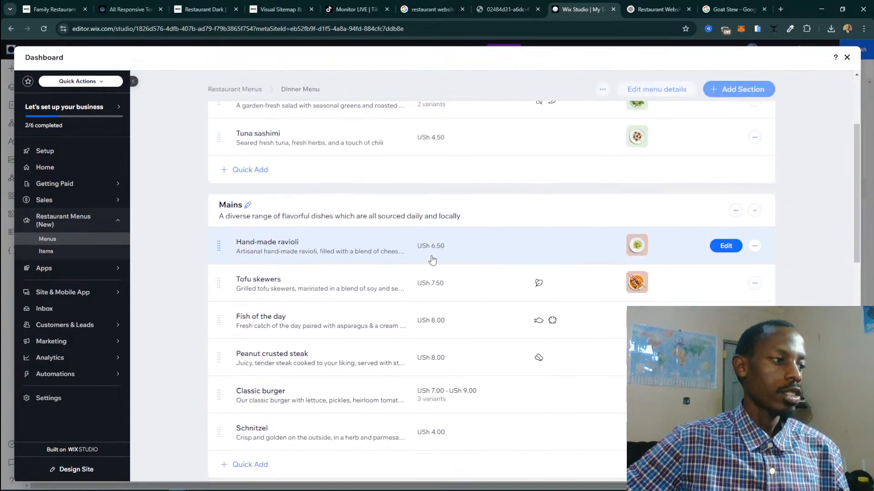
{"action": "scroll", "coordinate": [432, 260], "scroll_direction": "down", "scroll_amount": 7}
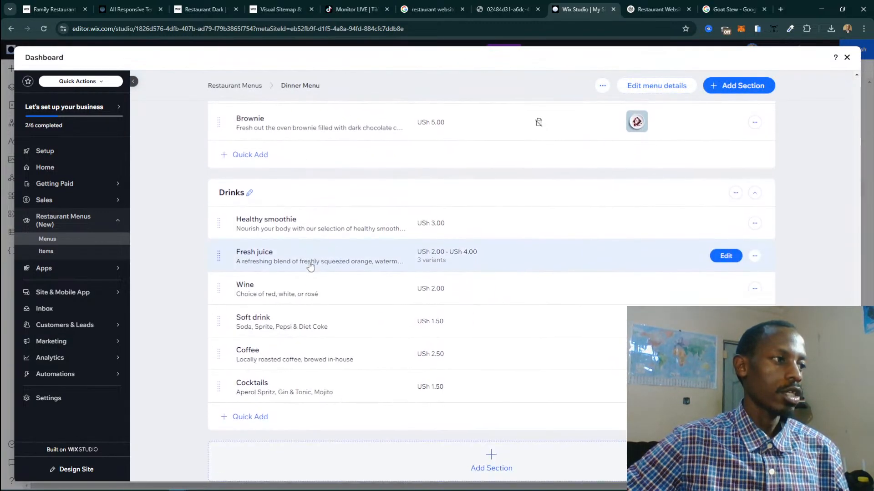
{"action": "mouse_move", "coordinate": [466, 233]}
{"action": "scroll", "coordinate": [466, 233], "scroll_direction": "up", "scroll_amount": 15}
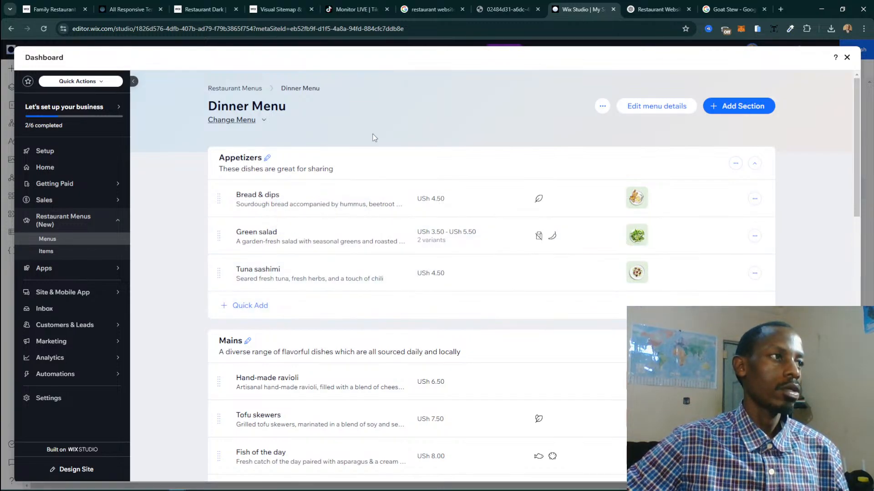
{"action": "scroll", "coordinate": [375, 322], "scroll_direction": "down", "scroll_amount": 1}
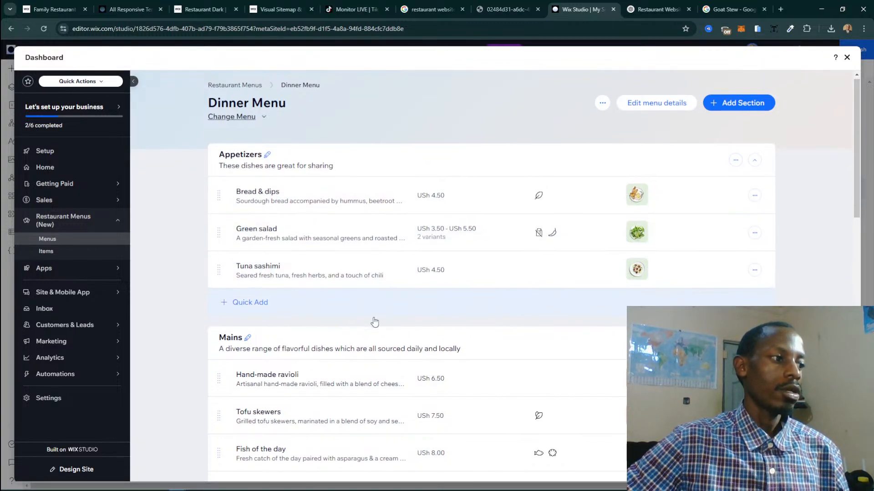
{"action": "scroll", "coordinate": [552, 322], "scroll_direction": "down", "scroll_amount": 7}
{"action": "scroll", "coordinate": [637, 282], "scroll_direction": "up", "scroll_amount": 6}
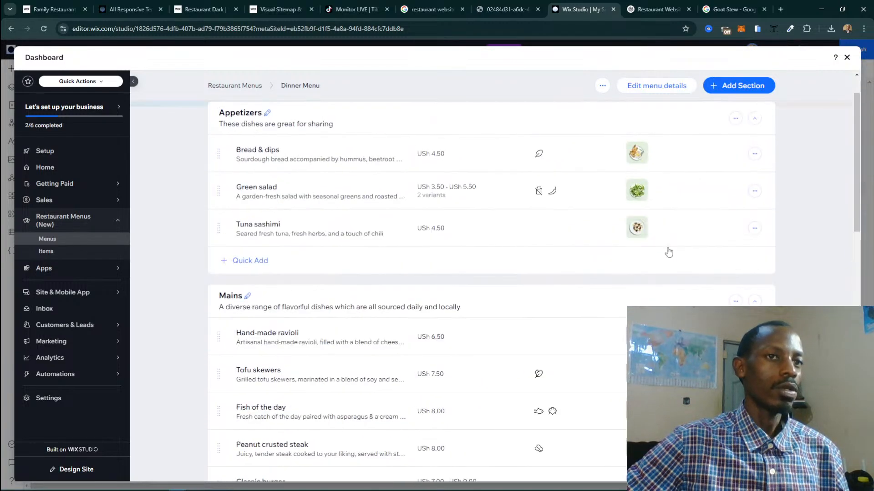
{"action": "scroll", "coordinate": [792, 95], "scroll_direction": "up", "scroll_amount": 1}
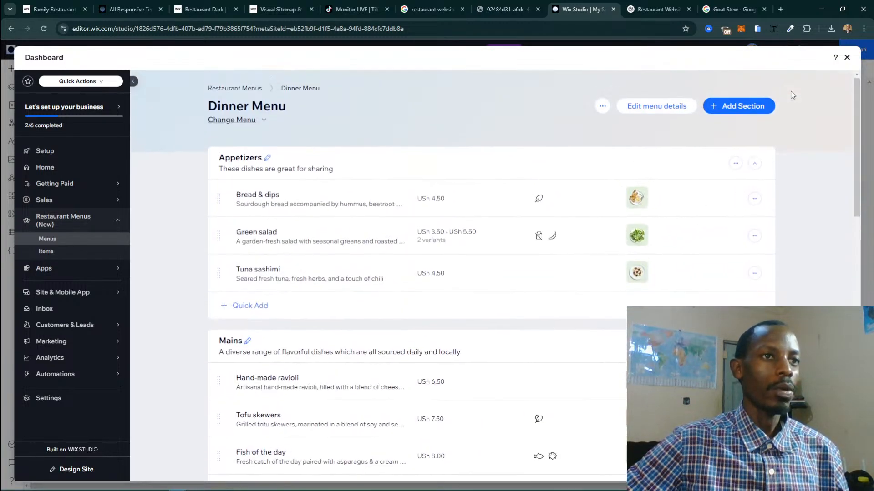
Close the dashboard, preview the Menus page and look through the Dinner Menu's Appetizers and Mains.
{"action": "left_click", "coordinate": [846, 58]}
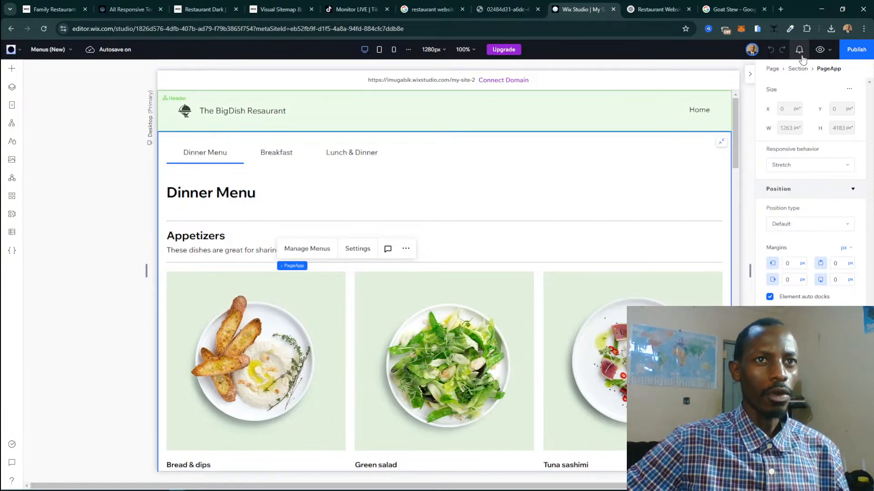
{"action": "left_click", "coordinate": [821, 51]}
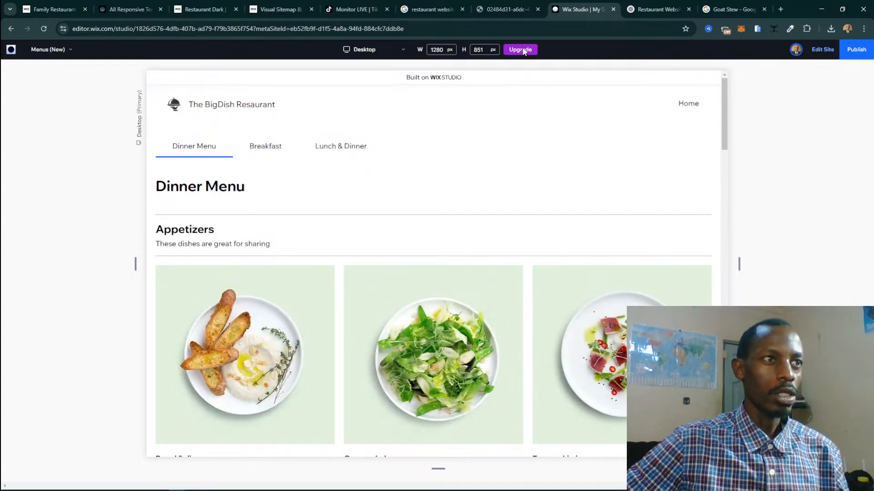
{"action": "mouse_move", "coordinate": [520, 52]}
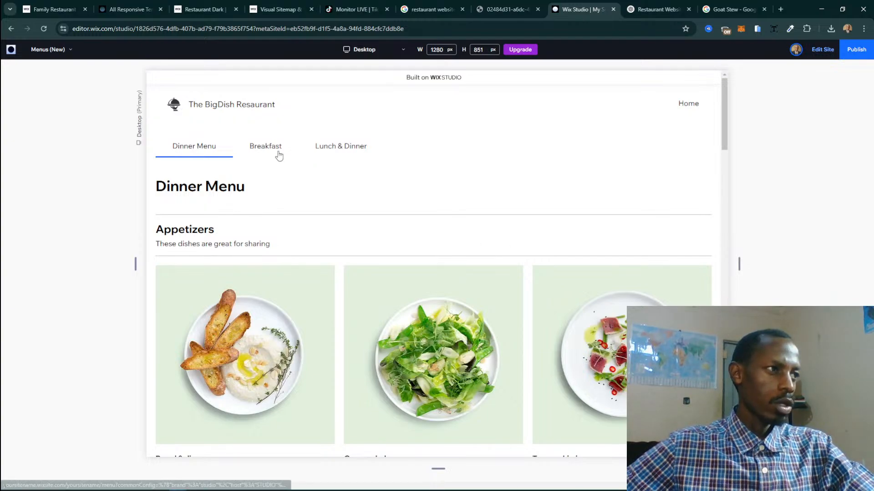
{"action": "scroll", "coordinate": [351, 255], "scroll_direction": "down", "scroll_amount": 5}
{"action": "scroll", "coordinate": [351, 255], "scroll_direction": "down", "scroll_amount": 10}
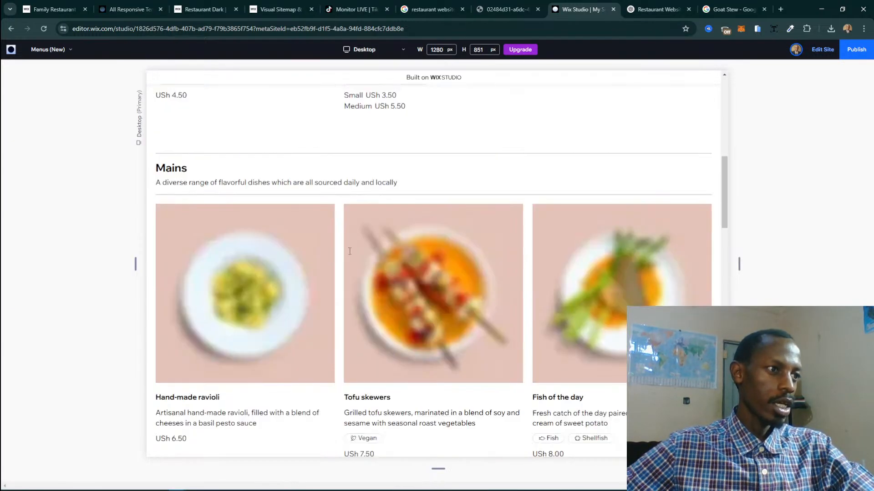
{"action": "scroll", "coordinate": [384, 258], "scroll_direction": "up", "scroll_amount": 6}
{"action": "scroll", "coordinate": [383, 257], "scroll_direction": "up", "scroll_amount": 9}
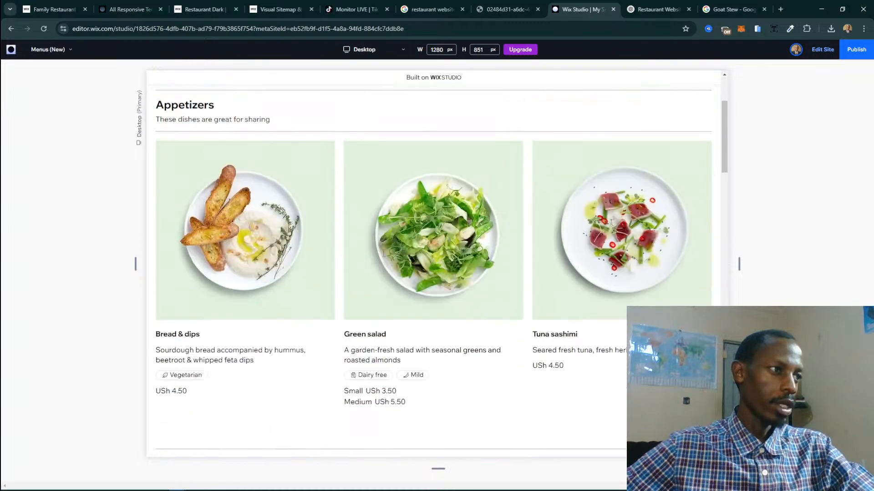
Show the Breakfast menu in the site preview and look over its dishes.
{"action": "left_click", "coordinate": [258, 149]}
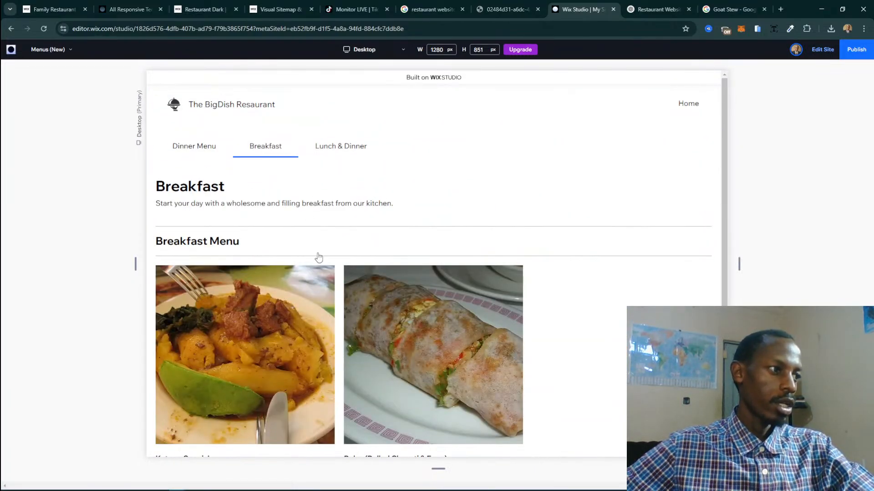
{"action": "scroll", "coordinate": [346, 260], "scroll_direction": "down", "scroll_amount": 3}
{"action": "scroll", "coordinate": [373, 261], "scroll_direction": "up", "scroll_amount": 3}
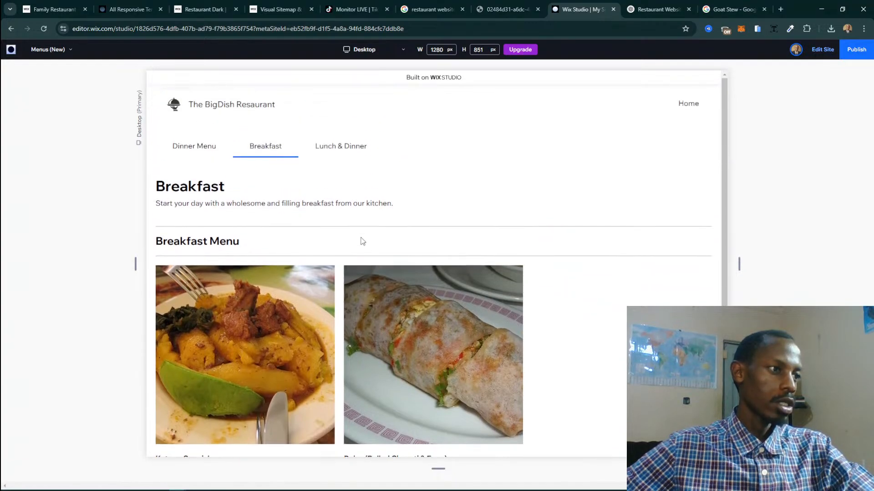
Show the Lunch & Dinner menu in the preview and check both dishes' images, descriptions, labels and prices.
{"action": "left_click", "coordinate": [333, 154]}
{"action": "scroll", "coordinate": [419, 261], "scroll_direction": "down", "scroll_amount": 3}
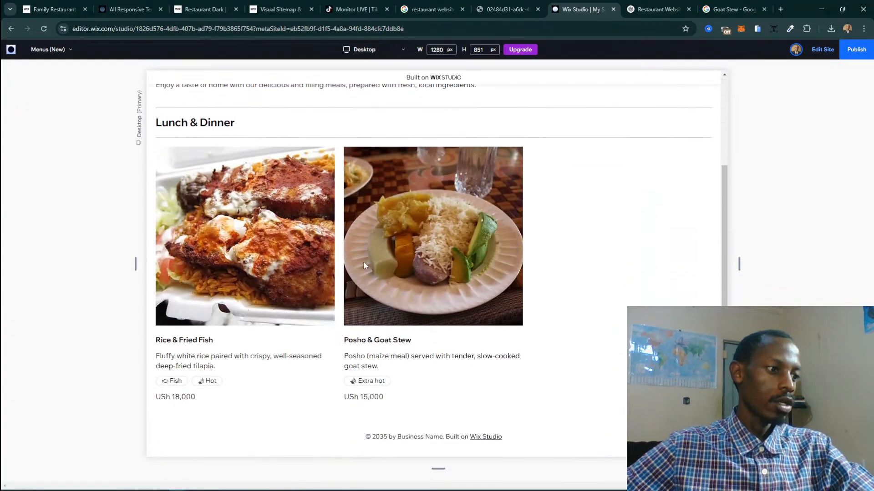
{"action": "scroll", "coordinate": [363, 265], "scroll_direction": "up", "scroll_amount": 3}
{"action": "scroll", "coordinate": [364, 265], "scroll_direction": "down", "scroll_amount": 2}
{"action": "scroll", "coordinate": [363, 266], "scroll_direction": "up", "scroll_amount": 2}
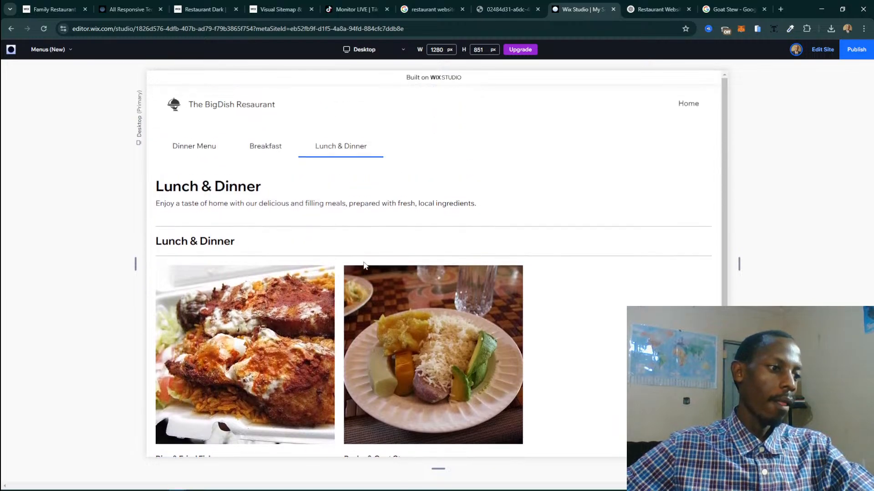
{"action": "scroll", "coordinate": [420, 246], "scroll_direction": "down", "scroll_amount": 3}
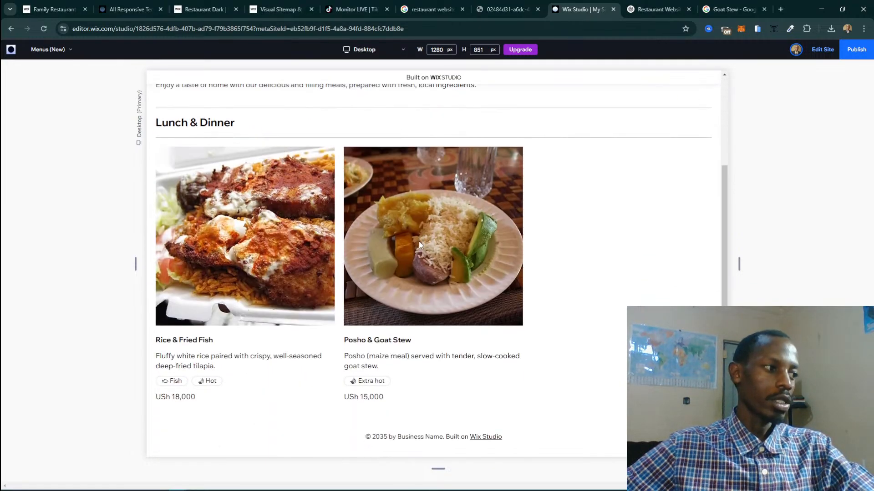
{"action": "scroll", "coordinate": [421, 245], "scroll_direction": "up", "scroll_amount": 1}
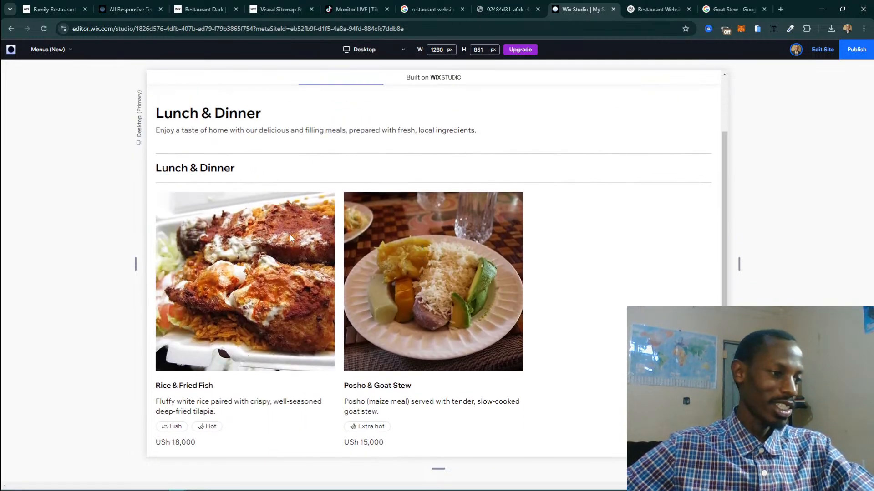
{"action": "scroll", "coordinate": [269, 274], "scroll_direction": "down", "scroll_amount": 1}
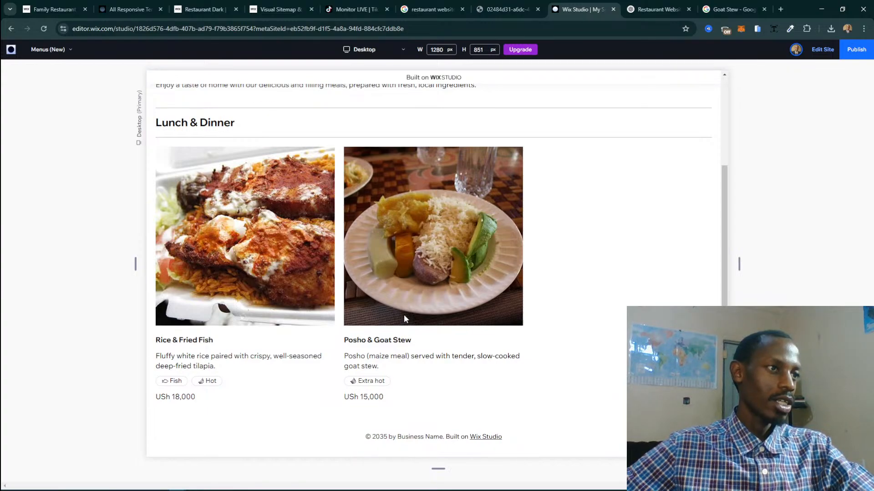
{"action": "scroll", "coordinate": [404, 315], "scroll_direction": "up", "scroll_amount": 3}
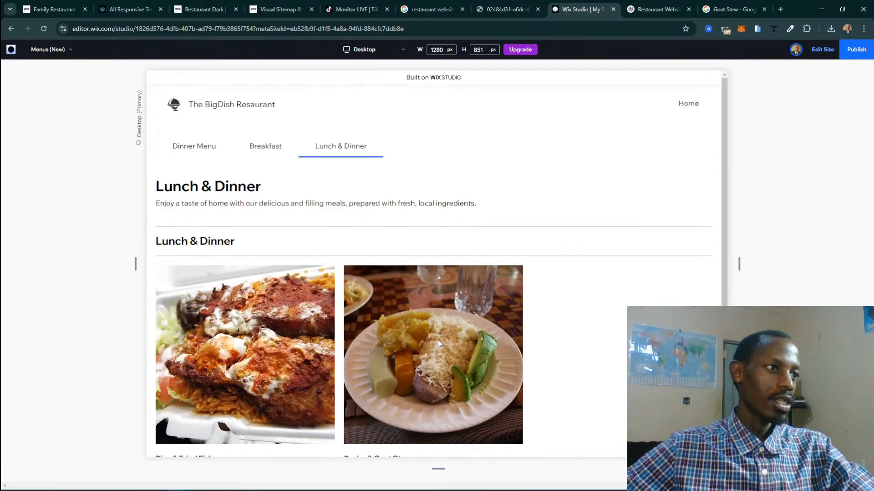
Look over the Lunch & Dinner menu once more, return to editing the site and dismiss the publish prompt.
{"action": "scroll", "coordinate": [439, 344], "scroll_direction": "down", "scroll_amount": 2}
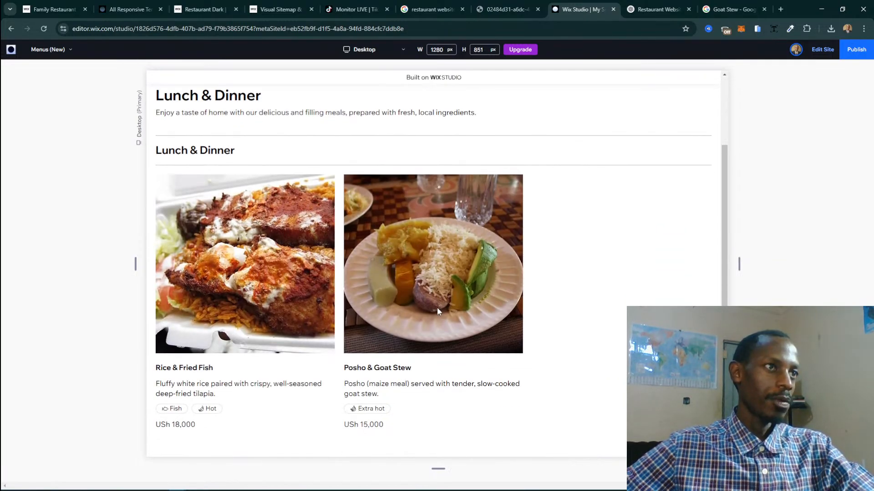
{"action": "scroll", "coordinate": [383, 226], "scroll_direction": "down", "scroll_amount": 1}
{"action": "scroll", "coordinate": [383, 225], "scroll_direction": "up", "scroll_amount": 4}
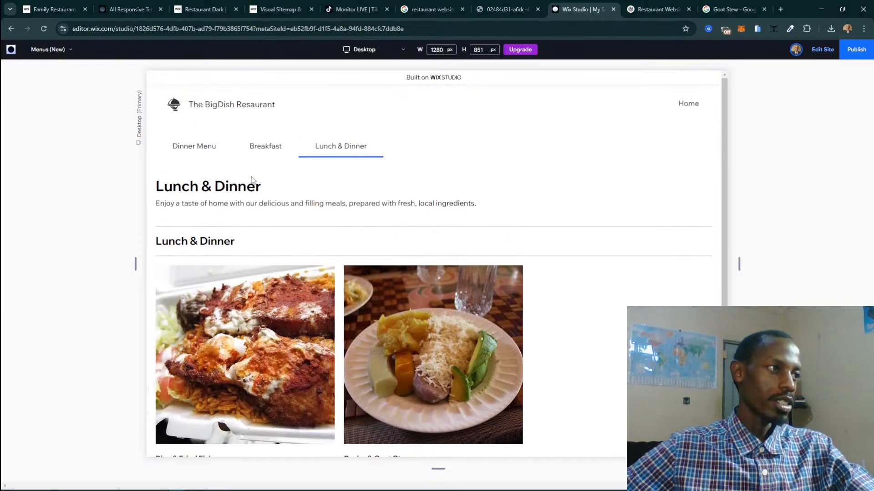
{"action": "left_click", "coordinate": [828, 50]}
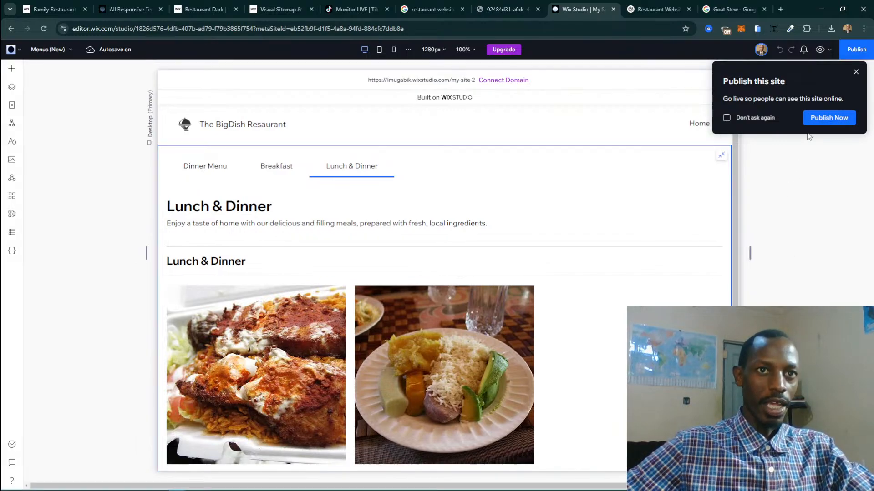
{"action": "left_click", "coordinate": [856, 74]}
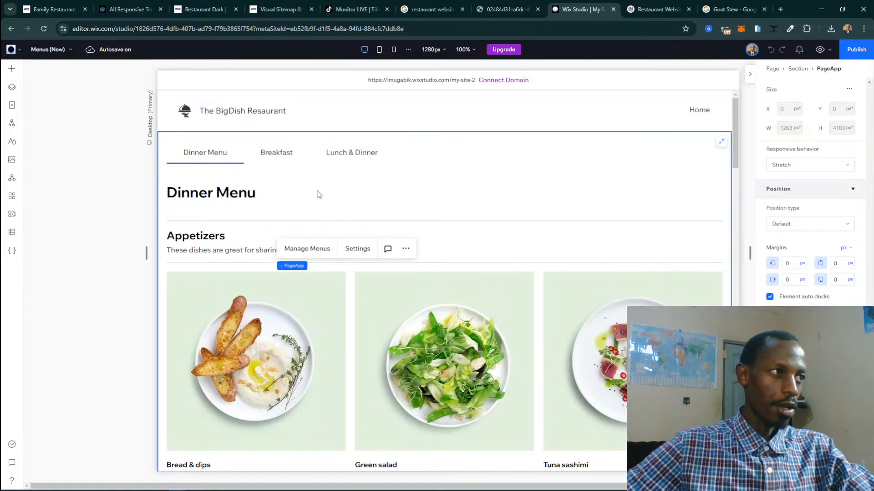
Open the restaurant menus manager and delete the Dinner Menu together with its items.
{"action": "left_click", "coordinate": [290, 251]}
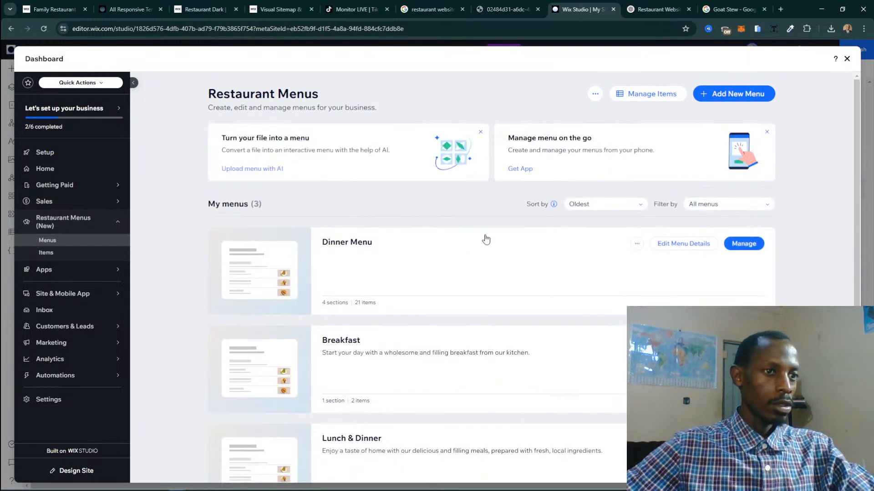
{"action": "left_click", "coordinate": [636, 244]}
{"action": "left_click", "coordinate": [619, 311]}
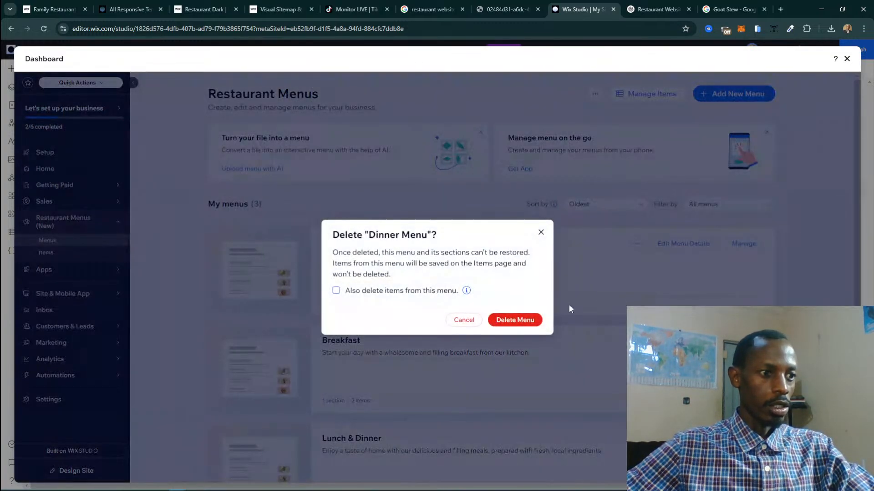
{"action": "left_click", "coordinate": [384, 291]}
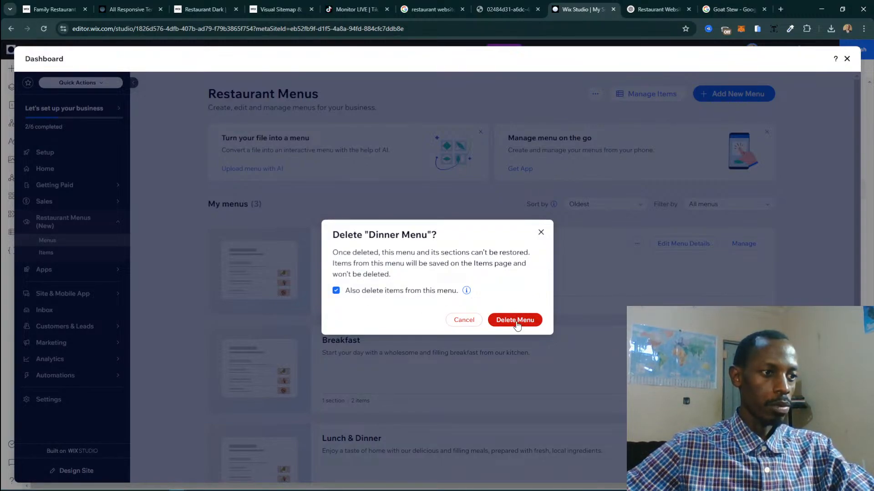
{"action": "left_click", "coordinate": [515, 321]}
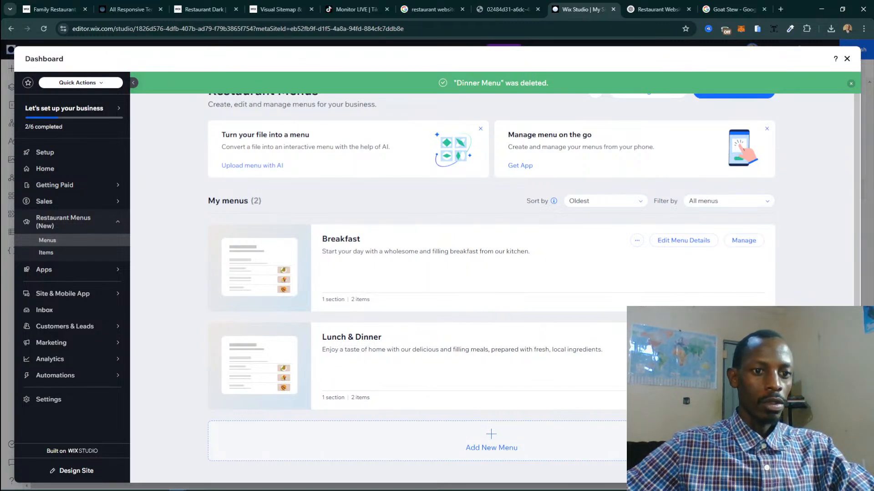
Start a new menu and name it "Snacks & Drinks", copying the heading from the menu text in ChatGPT.
{"action": "left_click", "coordinate": [498, 448]}
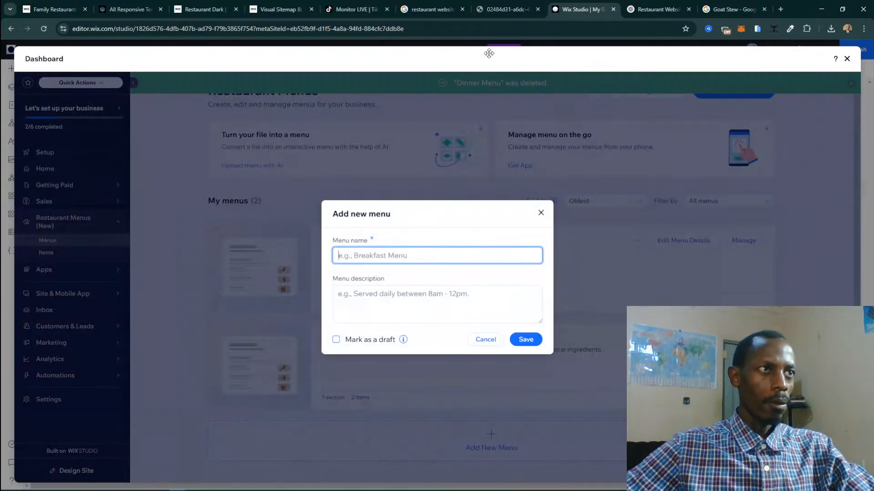
{"action": "key", "text": "ctrl+Tab"}
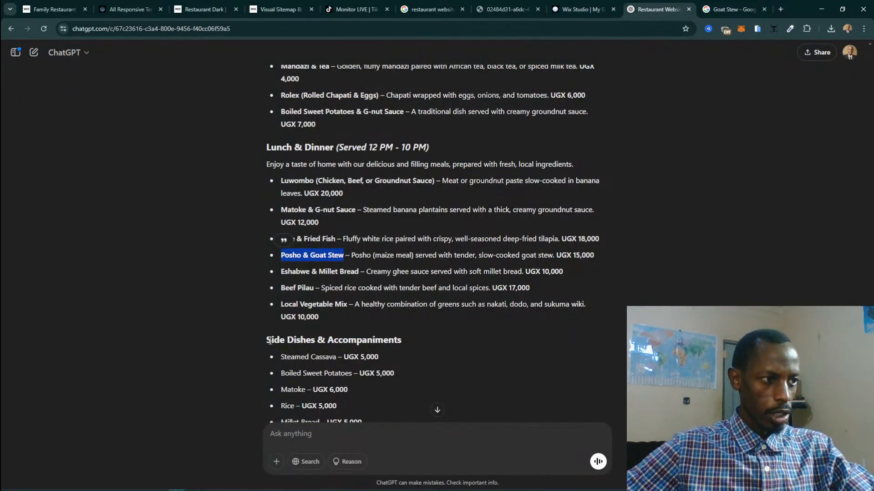
{"action": "left_click_drag", "start_coordinate": [269, 341], "coordinate": [452, 337]}
{"action": "left_click", "coordinate": [285, 341]}
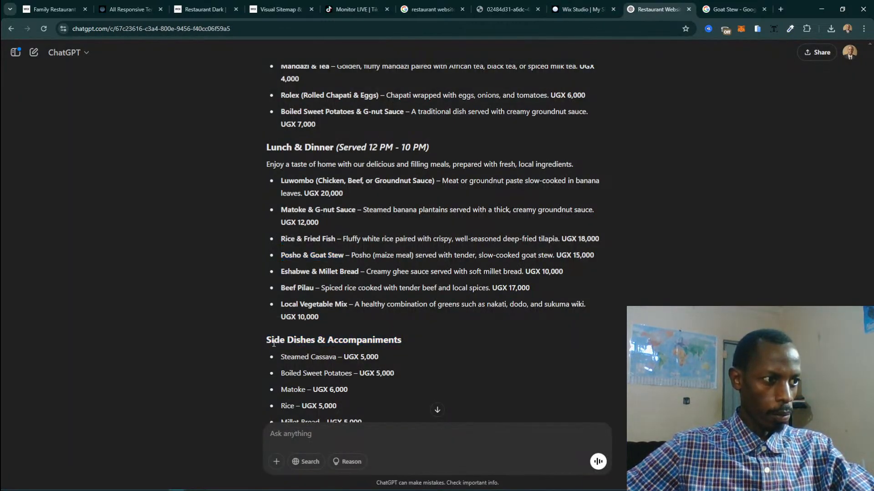
{"action": "left_click_drag", "start_coordinate": [269, 341], "coordinate": [418, 342]}
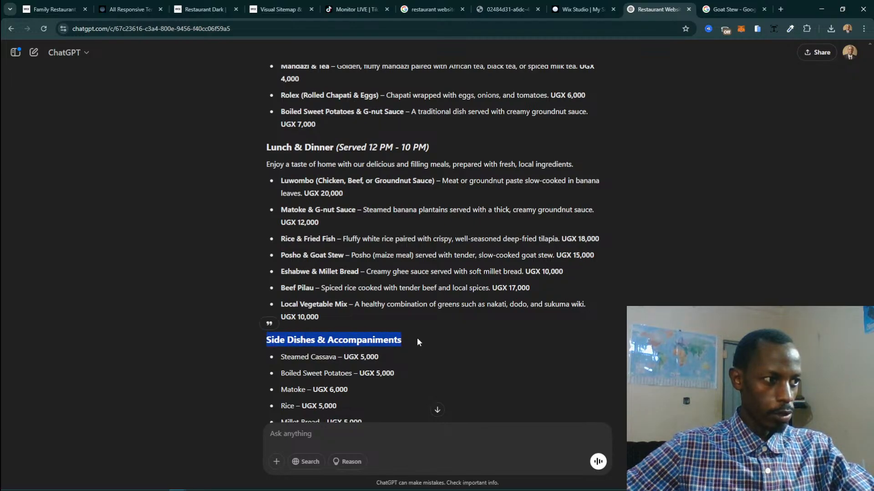
{"action": "scroll", "coordinate": [464, 307], "scroll_direction": "down", "scroll_amount": 3}
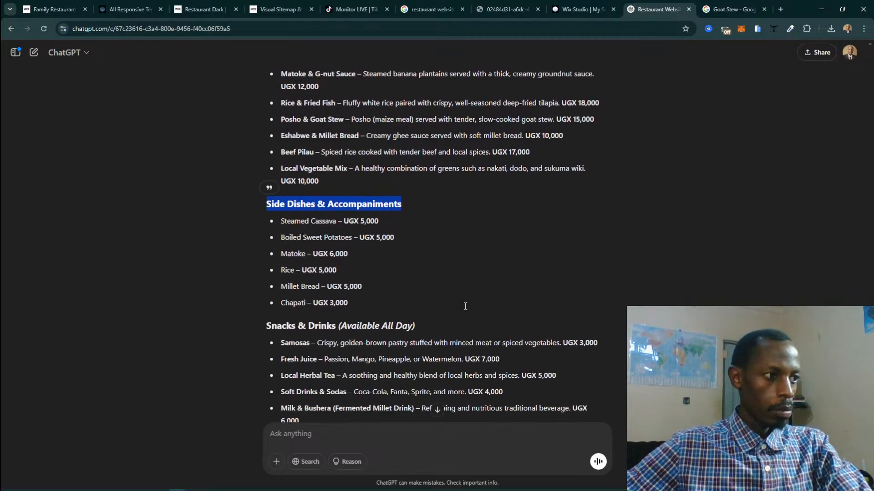
{"action": "scroll", "coordinate": [464, 310], "scroll_direction": "up", "scroll_amount": 1}
{"action": "scroll", "coordinate": [465, 309], "scroll_direction": "down", "scroll_amount": 3}
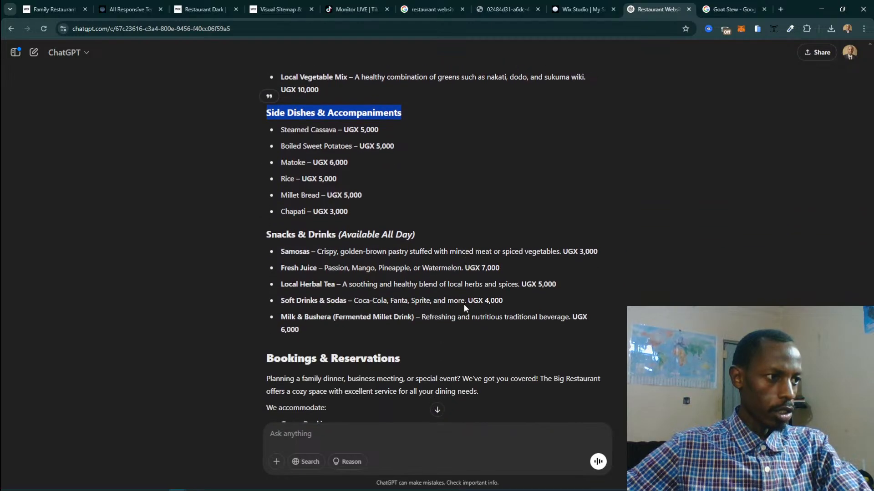
{"action": "left_click", "coordinate": [270, 242]}
{"action": "left_click_drag", "start_coordinate": [267, 234], "coordinate": [336, 235]}
{"action": "key", "text": "ctrl+c"}
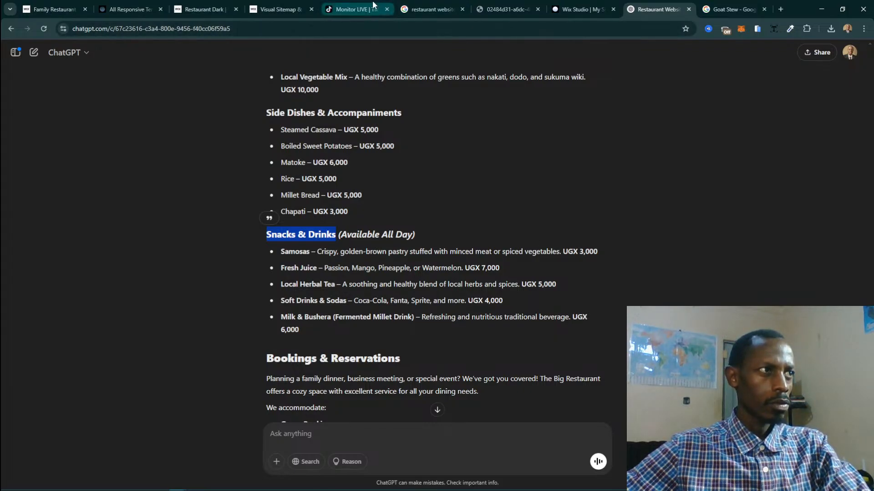
{"action": "left_click", "coordinate": [579, 9]}
{"action": "key", "text": "ctrl+v"}
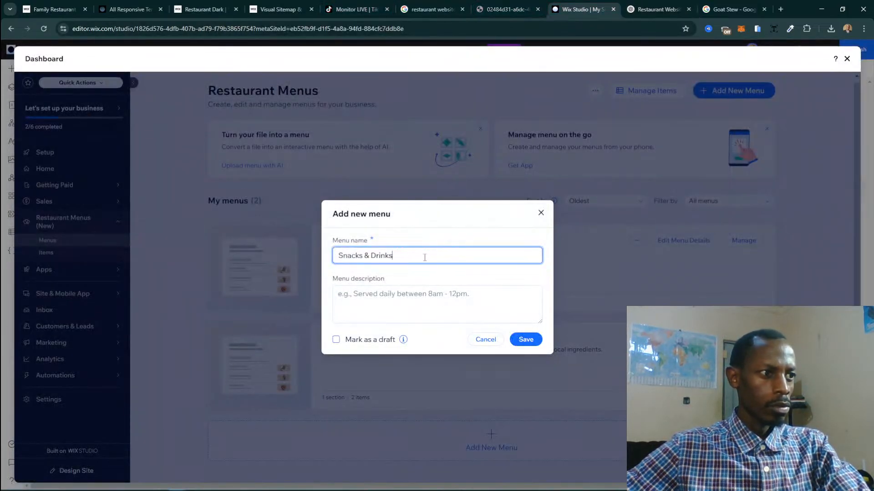
Copy "Planning a family dinner, business meeting, or special event? We've got you covered!" from ChatGPT as the menu description and save the menu.
{"action": "left_click", "coordinate": [671, 7]}
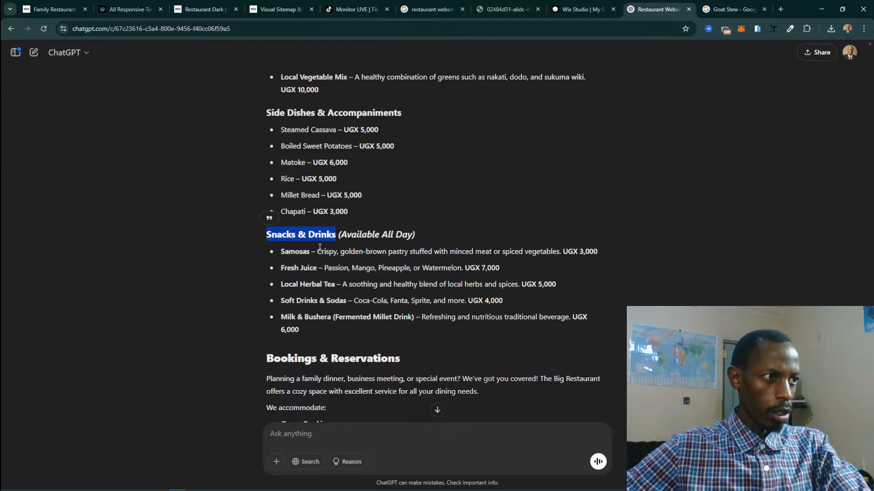
{"action": "scroll", "coordinate": [404, 257], "scroll_direction": "down", "scroll_amount": 3}
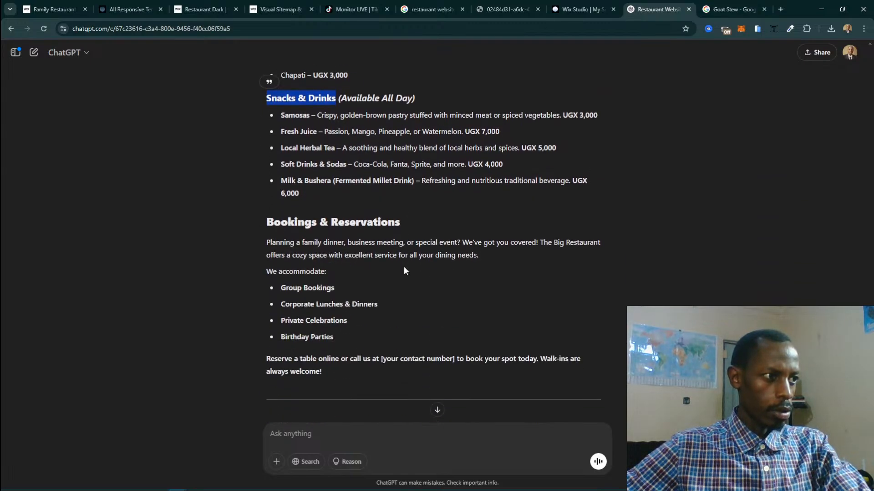
{"action": "scroll", "coordinate": [404, 269], "scroll_direction": "up", "scroll_amount": 1}
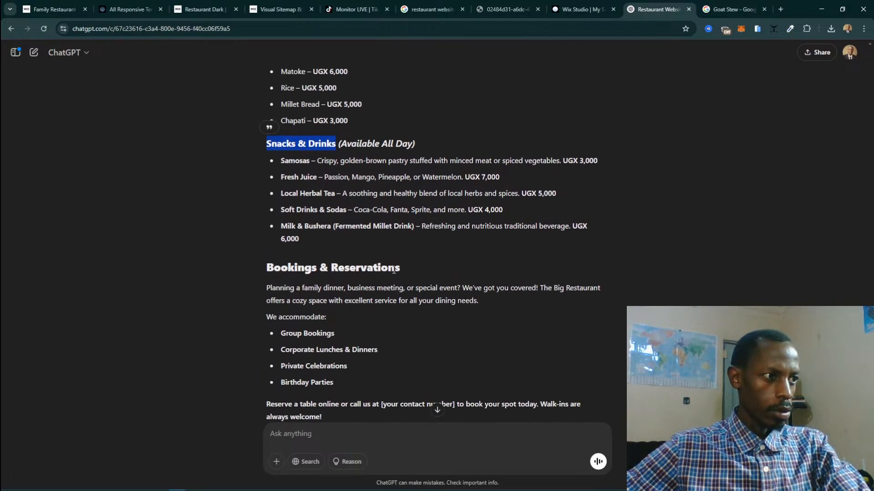
{"action": "double_click", "coordinate": [349, 288]}
{"action": "left_click", "coordinate": [501, 287]}
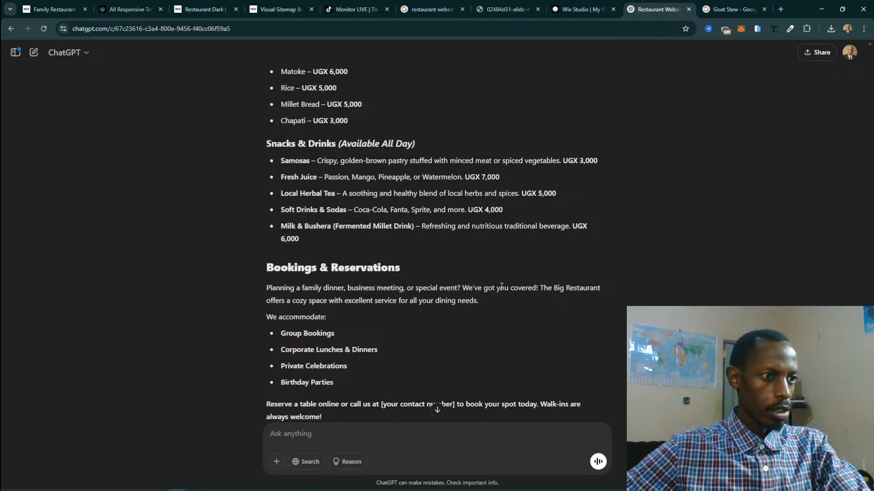
{"action": "left_click_drag", "start_coordinate": [541, 286], "coordinate": [264, 288]}
{"action": "key", "text": "ctrl+c"}
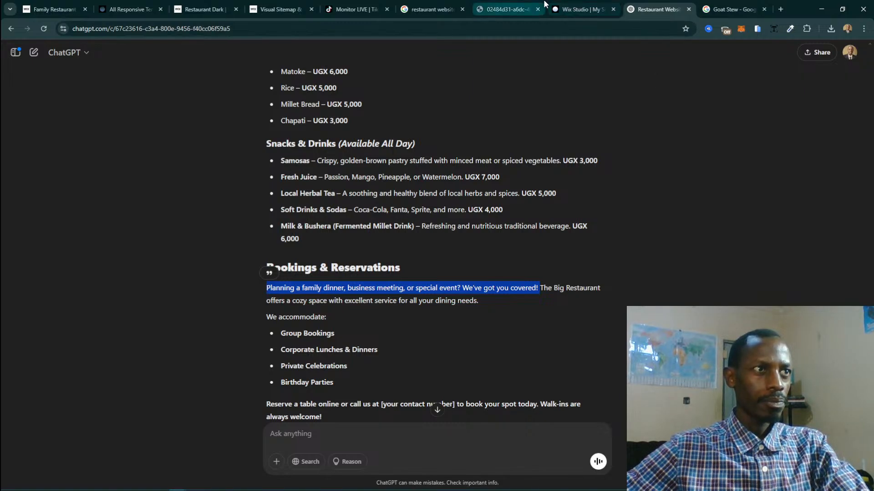
{"action": "left_click", "coordinate": [505, 9]}
{"action": "left_click", "coordinate": [580, 9]}
{"action": "left_click", "coordinate": [383, 293]}
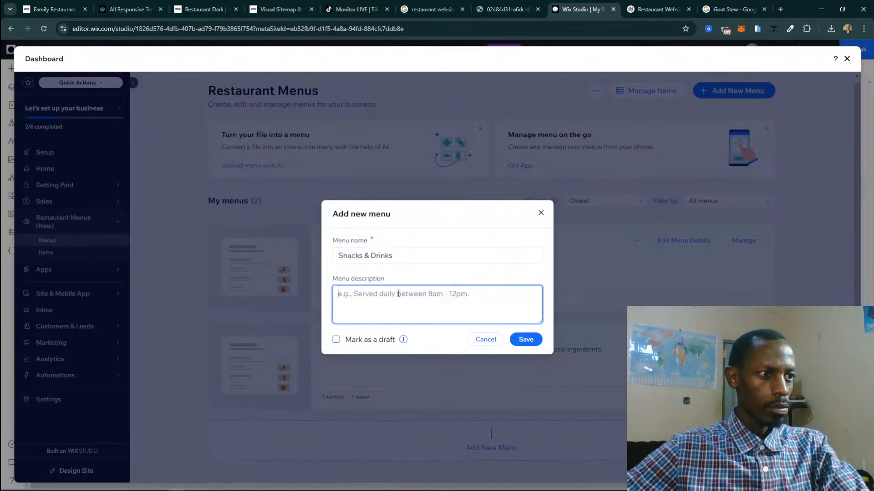
{"action": "key", "text": "ctrl+v"}
{"action": "left_click", "coordinate": [534, 343]}
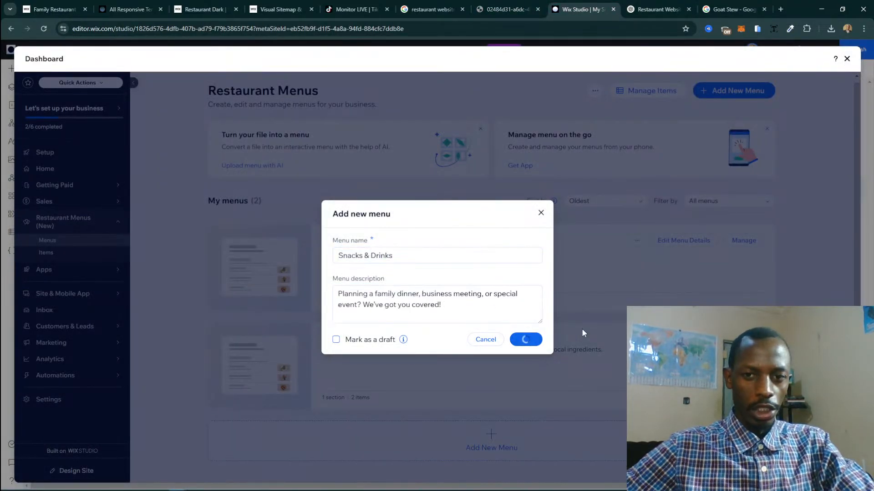
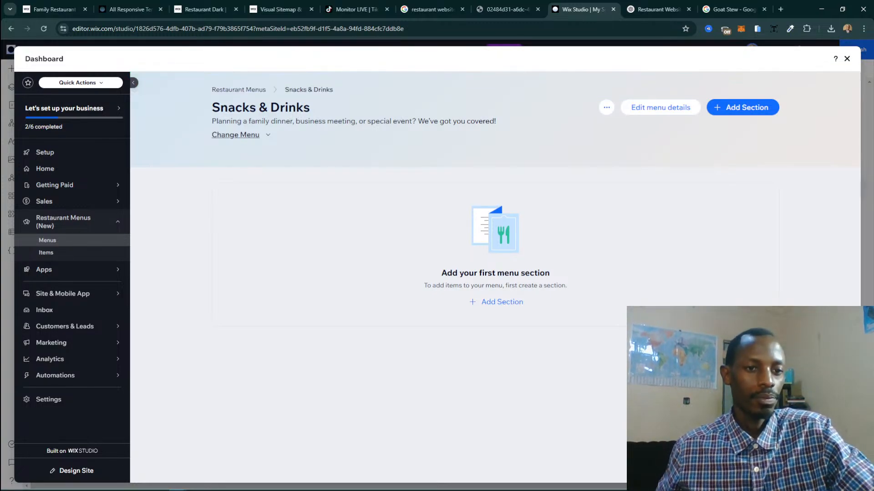
Add a section named "Snacks & Drinks" to the new menu, leaving its description empty.
{"action": "left_click", "coordinate": [481, 302]}
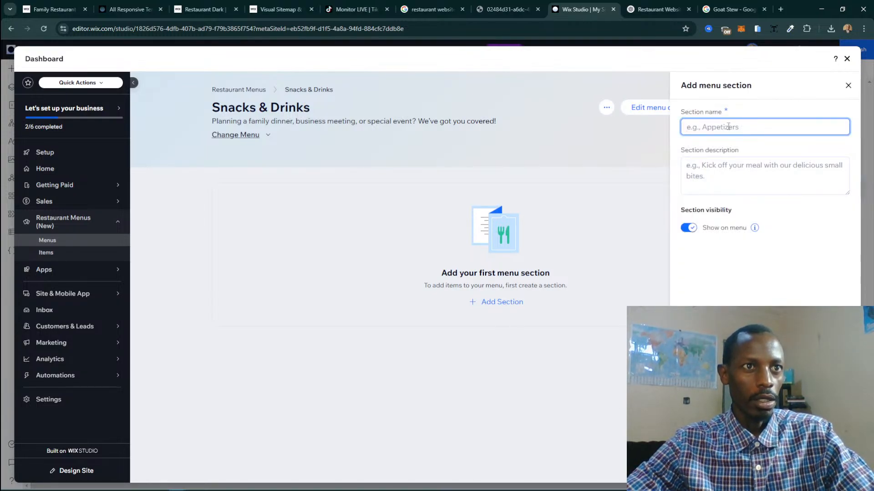
{"action": "type", "text": "Snack"}
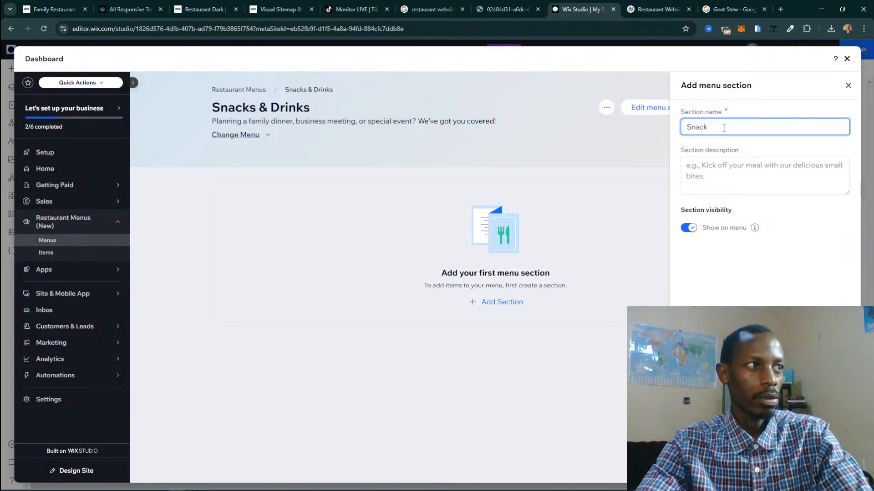
{"action": "type", "text": "s & Drinks"}
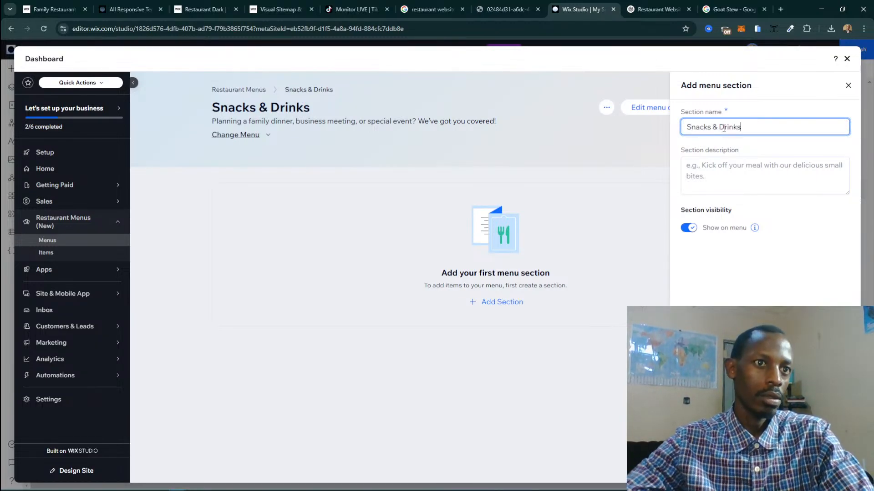
{"action": "left_click", "coordinate": [765, 179]}
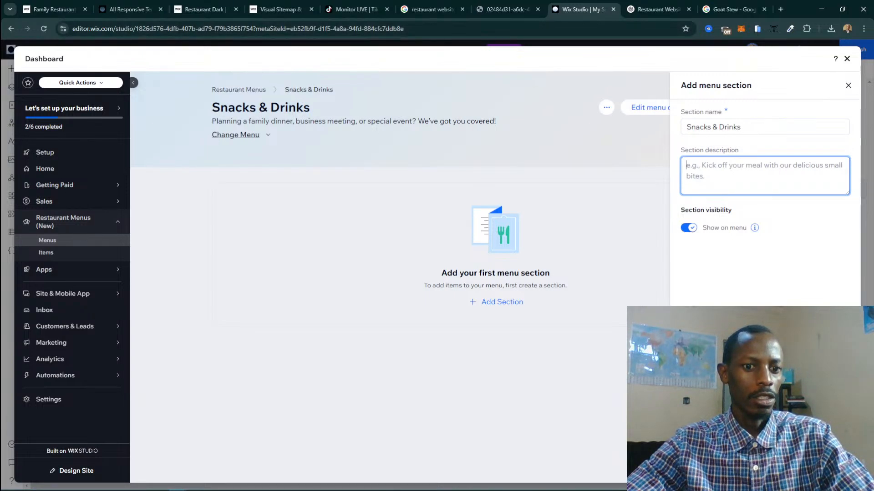
{"action": "left_click", "coordinate": [832, 467]}
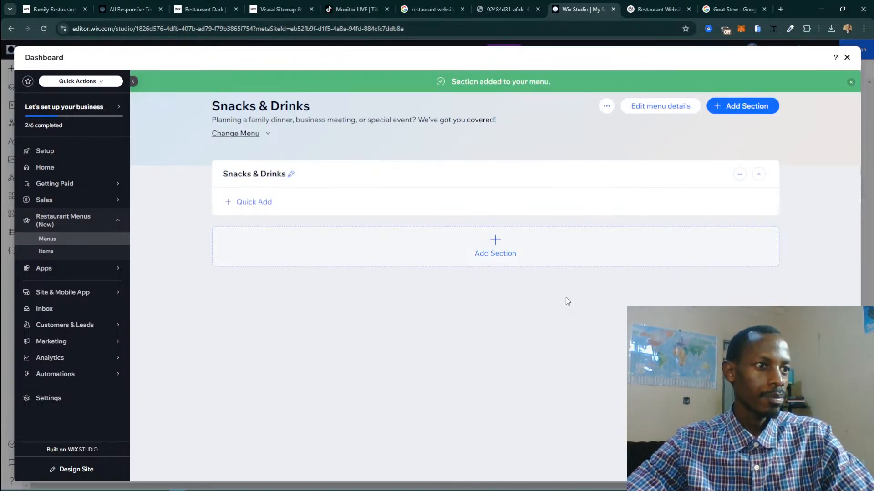
Add the item "Samosas" to the Snacks & Drinks section, copying its name from the ChatGPT menu text.
{"action": "left_click", "coordinate": [255, 211]}
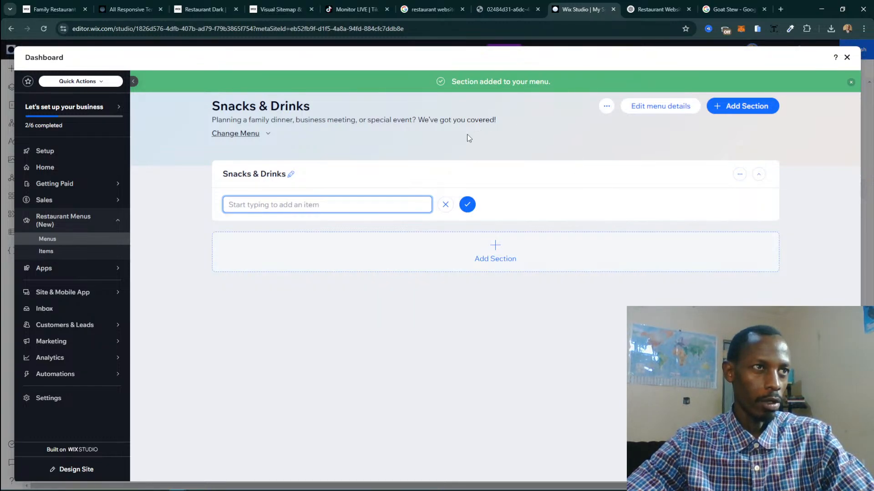
{"action": "left_click", "coordinate": [646, 5]}
{"action": "left_click", "coordinate": [303, 298]}
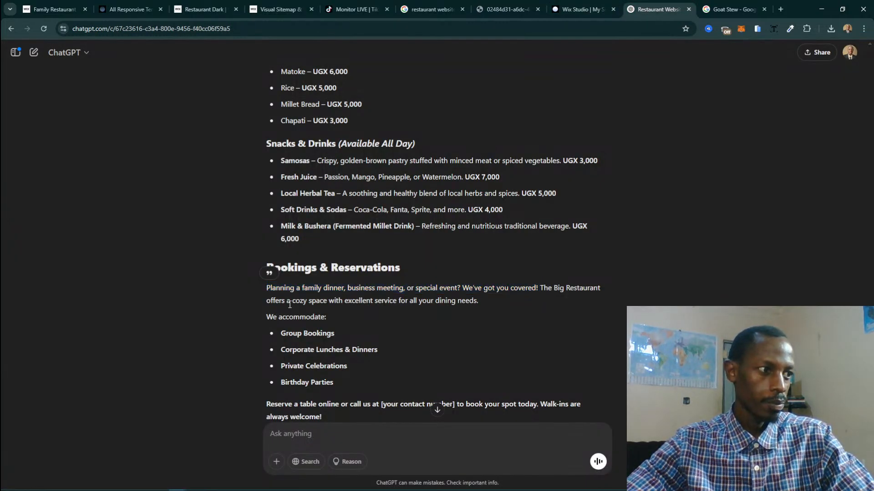
{"action": "scroll", "coordinate": [292, 302], "scroll_direction": "up", "scroll_amount": 1}
{"action": "scroll", "coordinate": [292, 302], "scroll_direction": "up", "scroll_amount": 2}
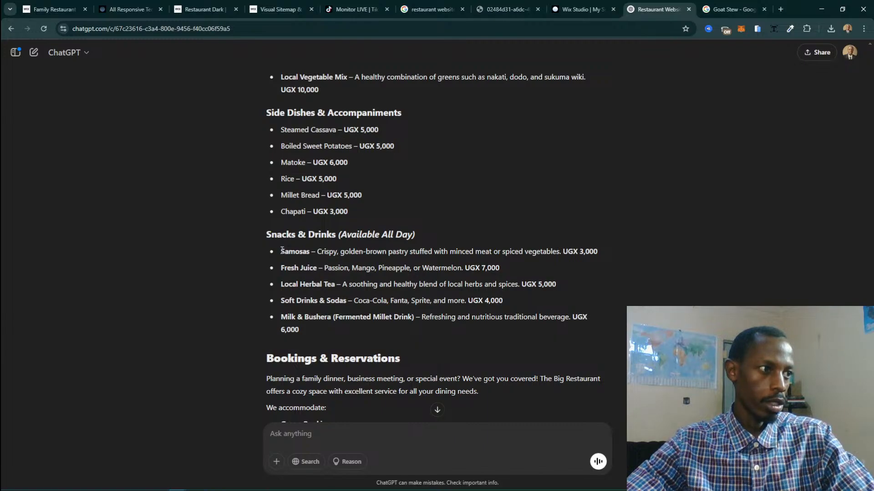
{"action": "left_click_drag", "start_coordinate": [282, 250], "coordinate": [310, 251]}
{"action": "key", "text": "ctrl+c"}
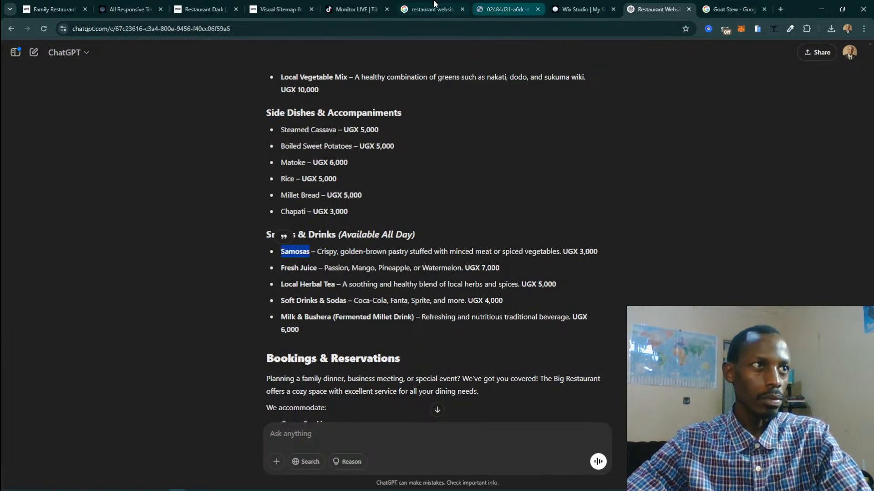
{"action": "left_click", "coordinate": [580, 9]}
{"action": "key", "text": "ctrl+v"}
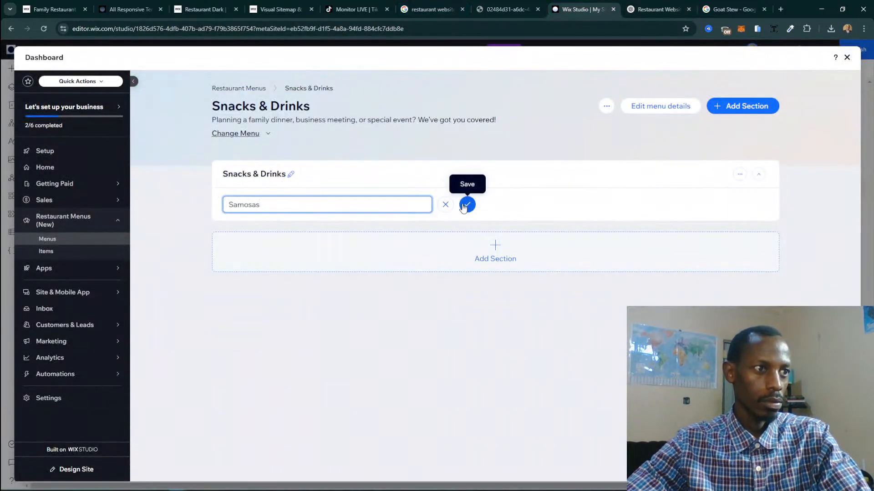
{"action": "left_click", "coordinate": [467, 204]}
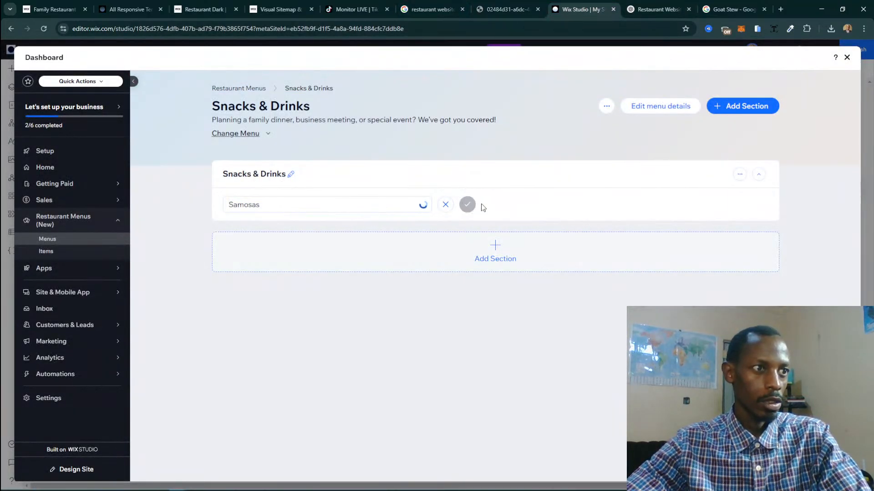
Open the Samosas item's details and fill its description with "Crispy, golden-brown pastry stuffed with minced meat or spiced vegetables." copied from ChatGPT.
{"action": "left_click", "coordinate": [729, 203]}
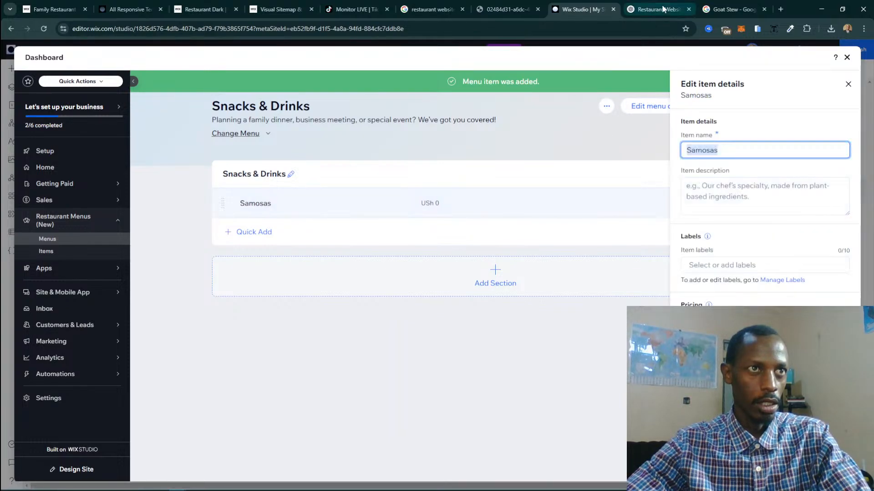
{"action": "left_click", "coordinate": [702, 191]}
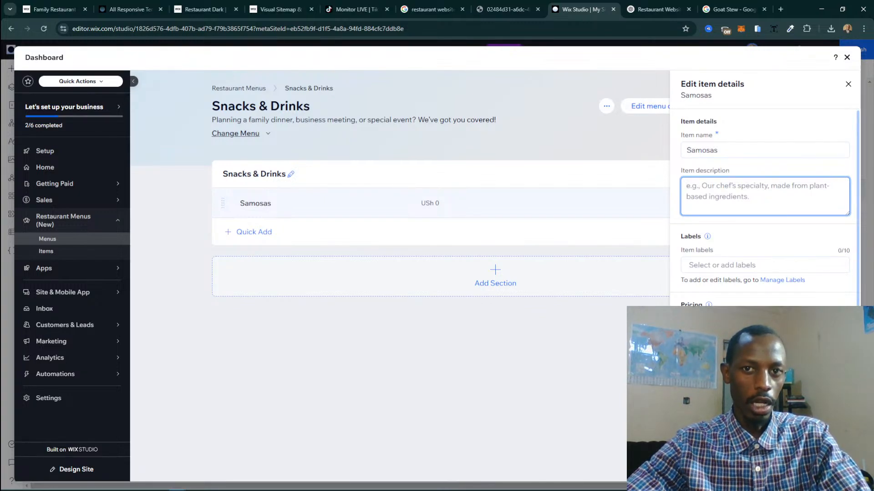
{"action": "left_click", "coordinate": [657, 9]}
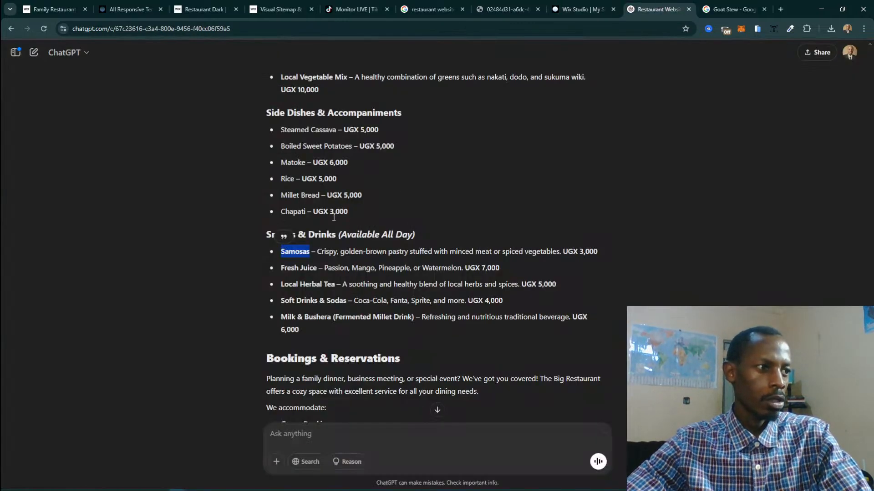
{"action": "left_click_drag", "start_coordinate": [318, 253], "coordinate": [564, 251]}
{"action": "key", "text": "ctrl+c"}
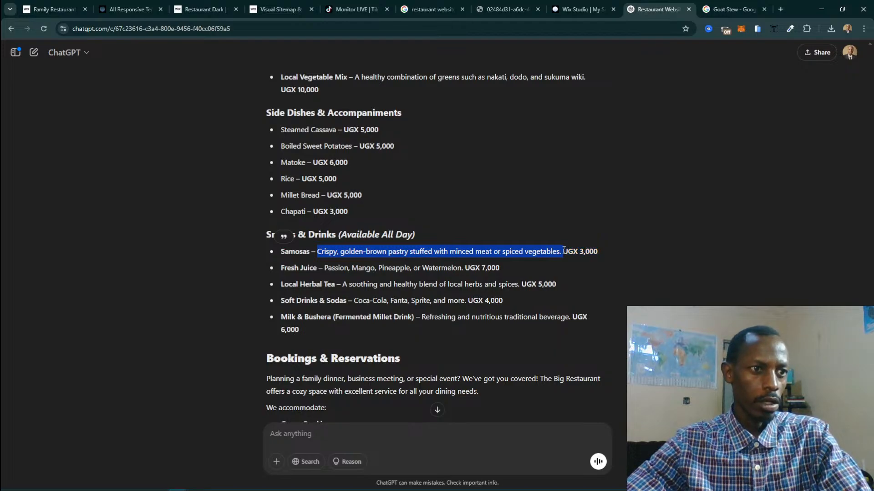
{"action": "left_click", "coordinate": [576, 10]}
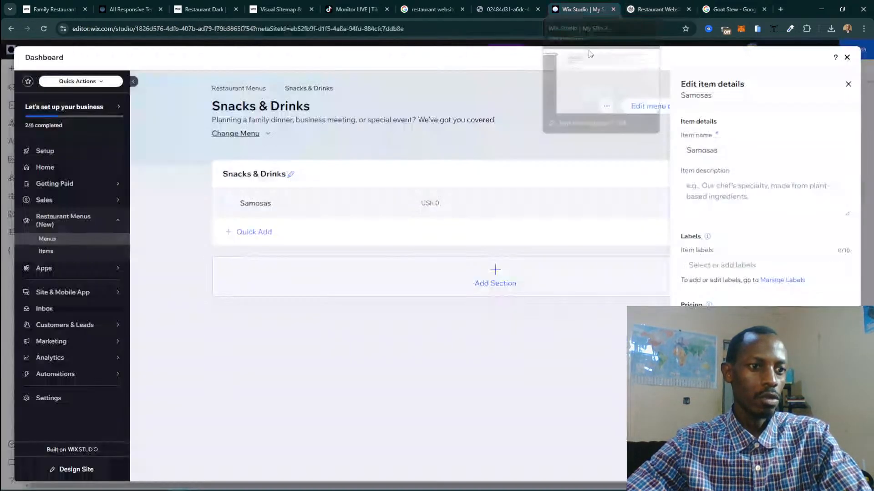
{"action": "key", "text": "ctrl+v"}
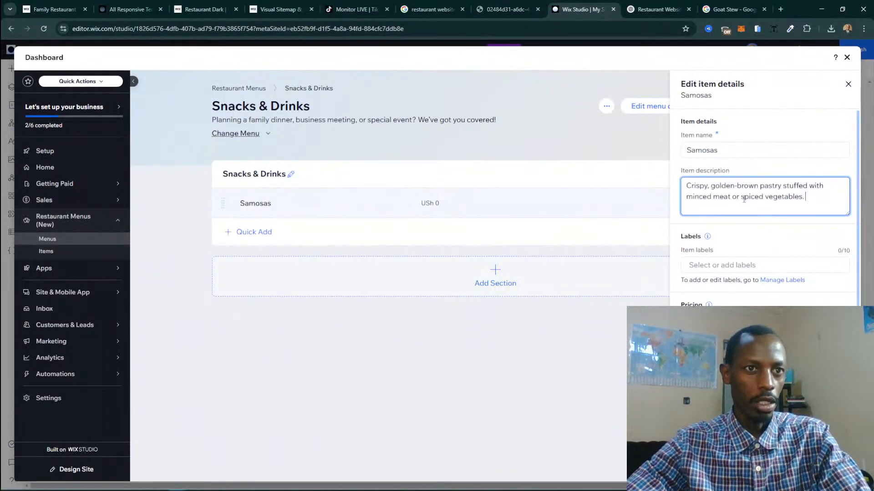
Add the Vegetarian label to the Samosas item.
{"action": "left_click", "coordinate": [712, 265]}
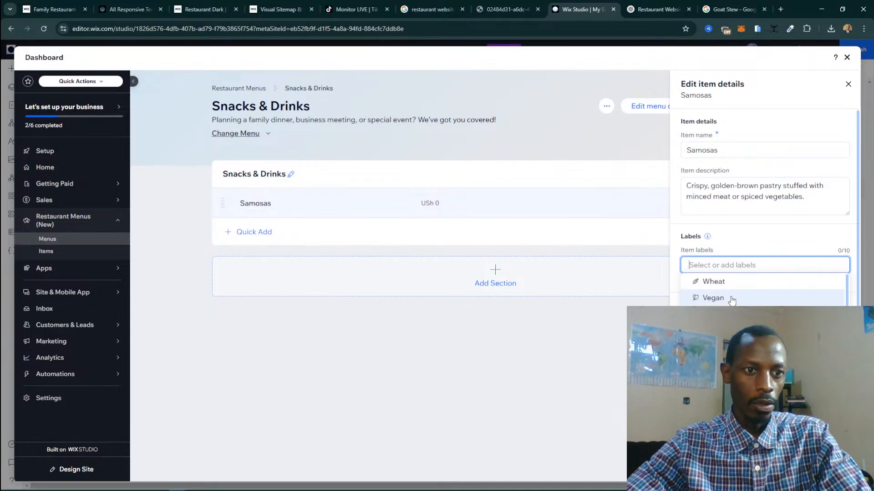
{"action": "scroll", "coordinate": [731, 300], "scroll_direction": "down", "scroll_amount": 3}
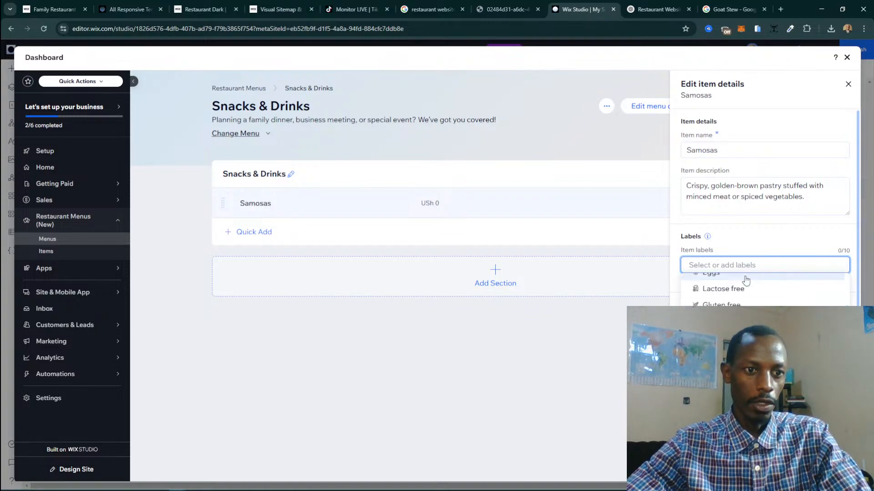
{"action": "scroll", "coordinate": [746, 312], "scroll_direction": "down", "scroll_amount": 2}
{"action": "left_click", "coordinate": [751, 332]}
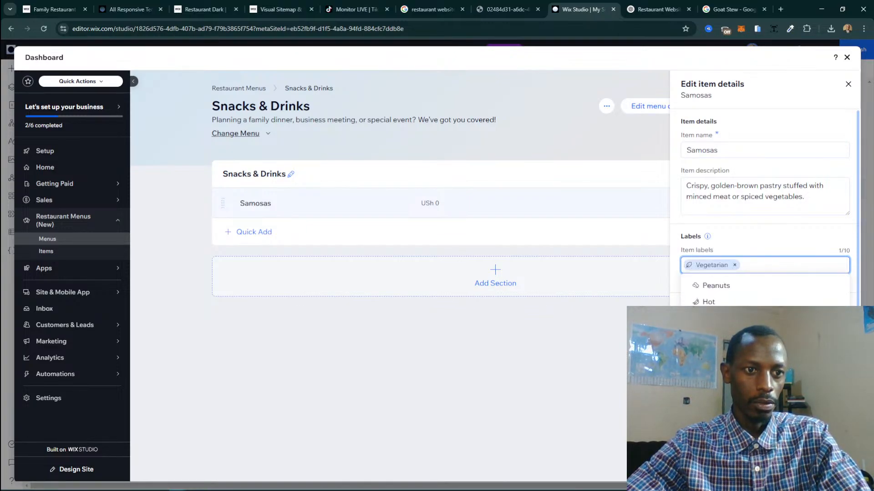
{"action": "left_click", "coordinate": [790, 241]}
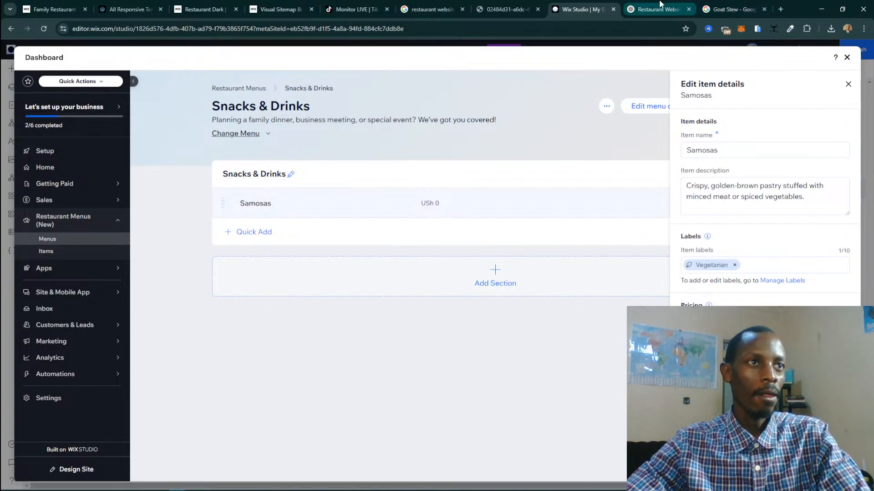
Search Media from Wix for "Samosas", copying the name from ChatGPT, and add the first samosas photo as the item's image.
{"action": "mouse_move", "coordinate": [660, 3]}
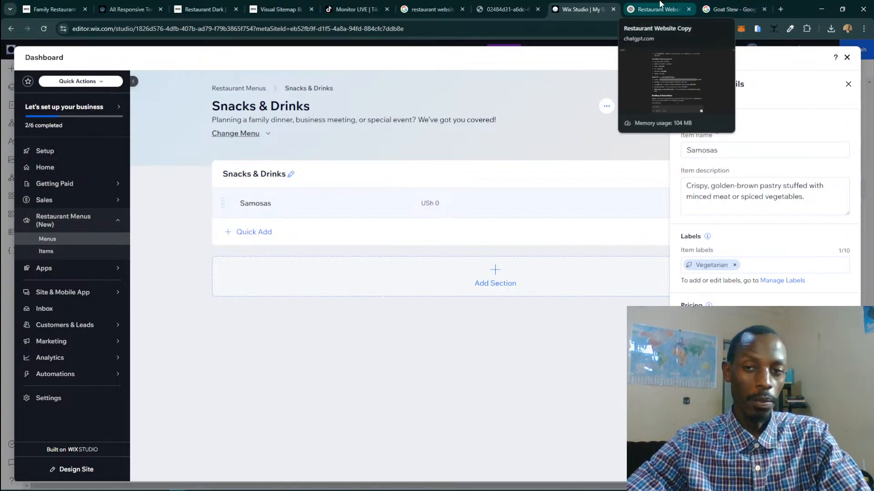
{"action": "left_click", "coordinate": [660, 5]}
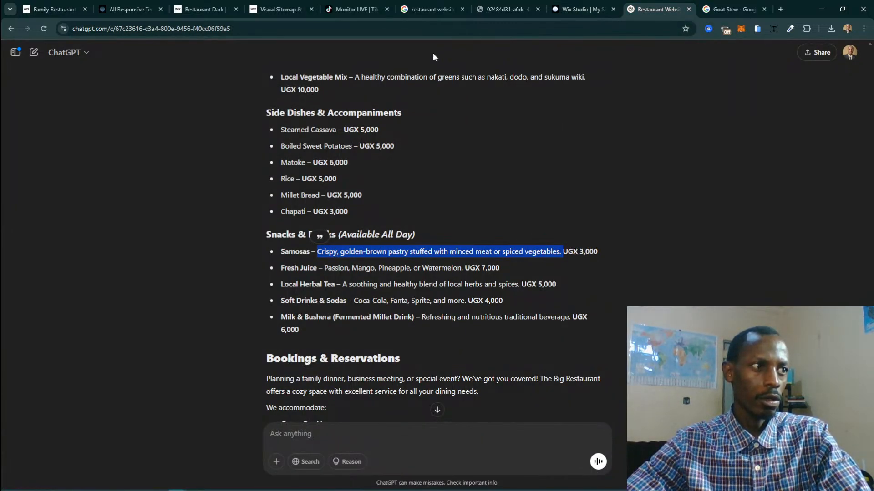
{"action": "left_click_drag", "start_coordinate": [270, 245], "coordinate": [311, 252]}
{"action": "key", "text": "ctrl+c"}
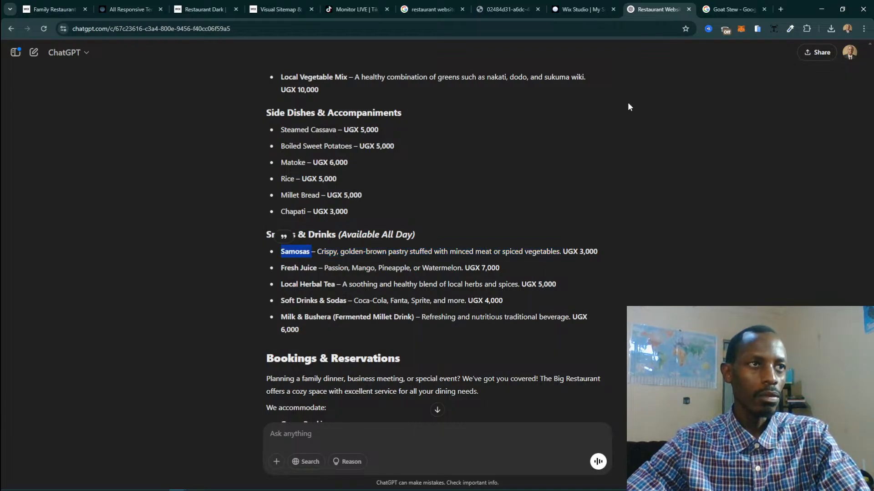
{"action": "left_click", "coordinate": [580, 9]}
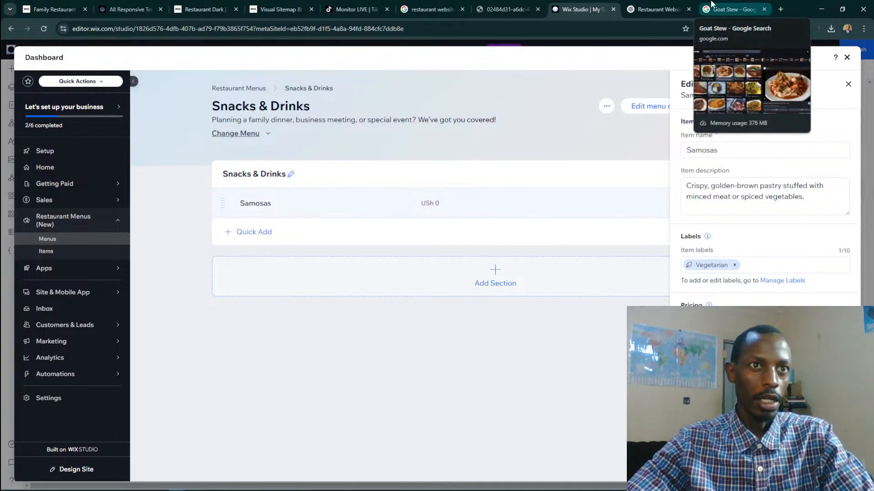
{"action": "left_click", "coordinate": [719, 410]}
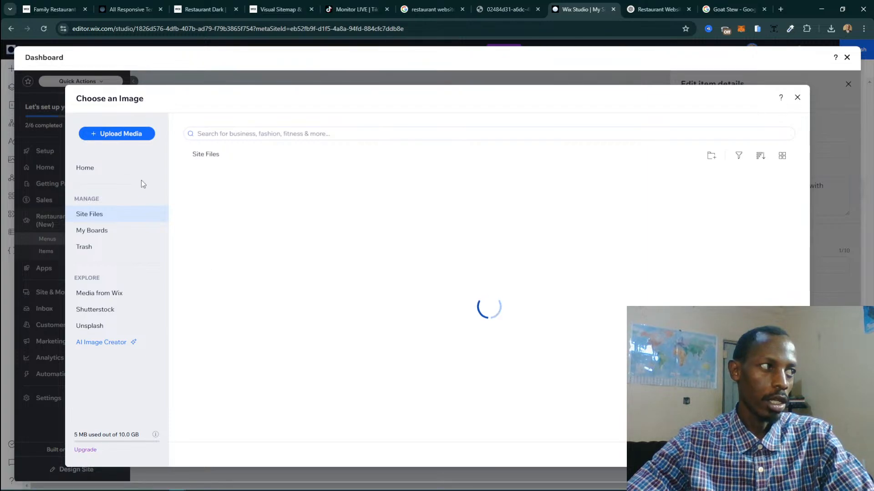
{"action": "left_click", "coordinate": [95, 293]}
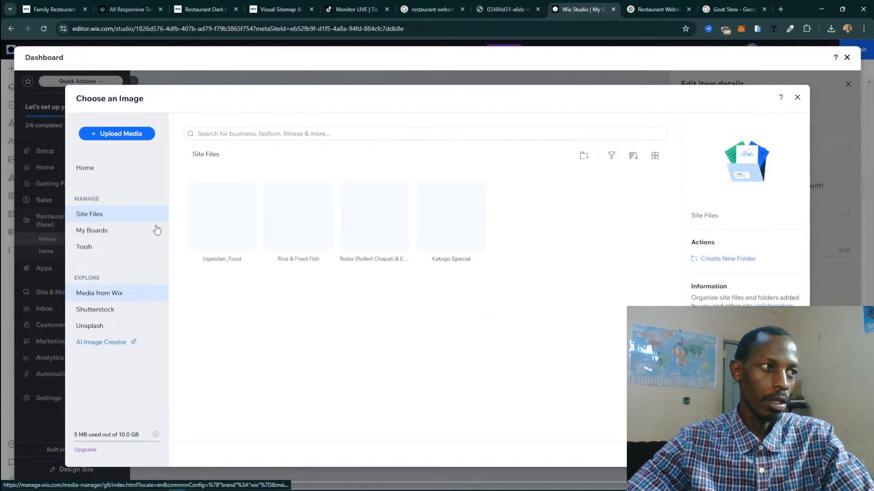
{"action": "left_click", "coordinate": [244, 131]}
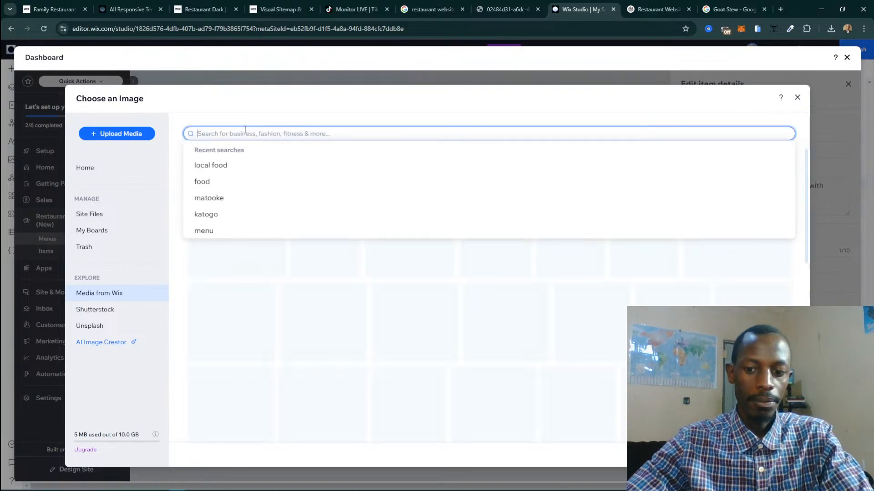
{"action": "key", "text": "ctrl+v"}
{"action": "key", "text": "Return"}
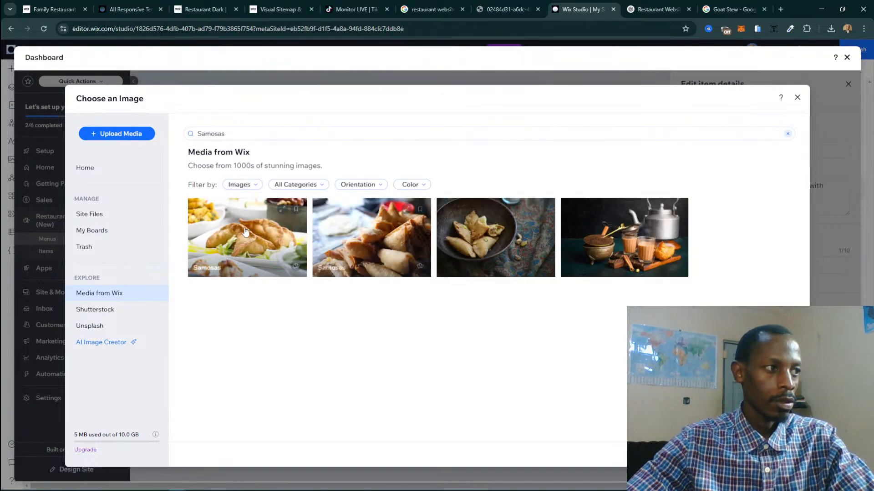
{"action": "left_click", "coordinate": [246, 233]}
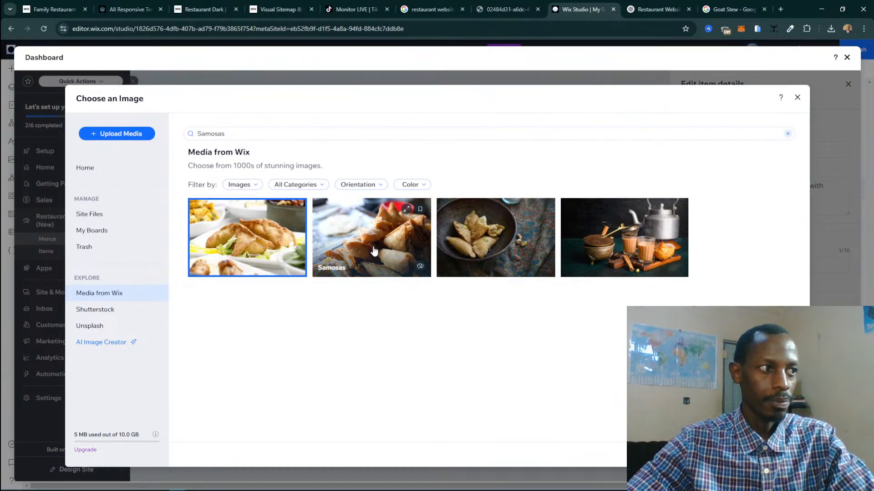
{"action": "left_click", "coordinate": [773, 454]}
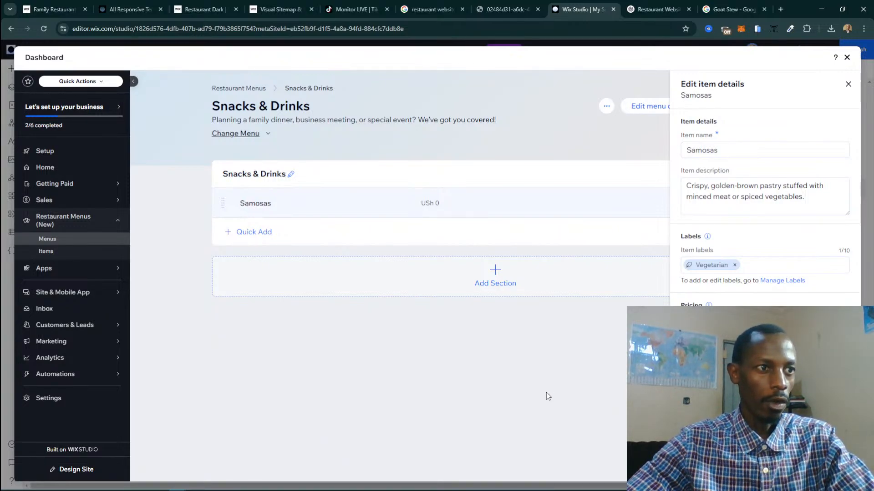
Add the item "Fresh Juice" to the Snacks & Drinks section, copying its name from the ChatGPT menu text.
{"action": "left_click", "coordinate": [260, 244]}
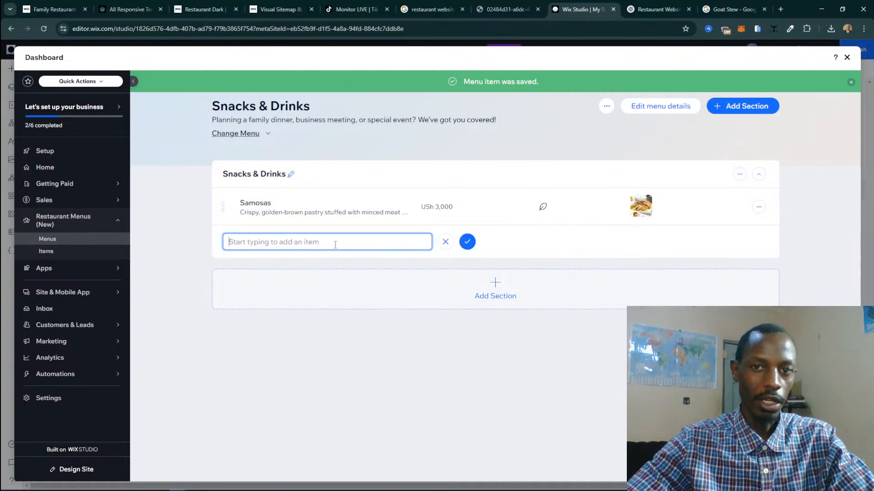
{"action": "left_click", "coordinate": [657, 9]}
{"action": "left_click_drag", "start_coordinate": [282, 269], "coordinate": [317, 268]}
{"action": "key", "text": "ctrl+c"}
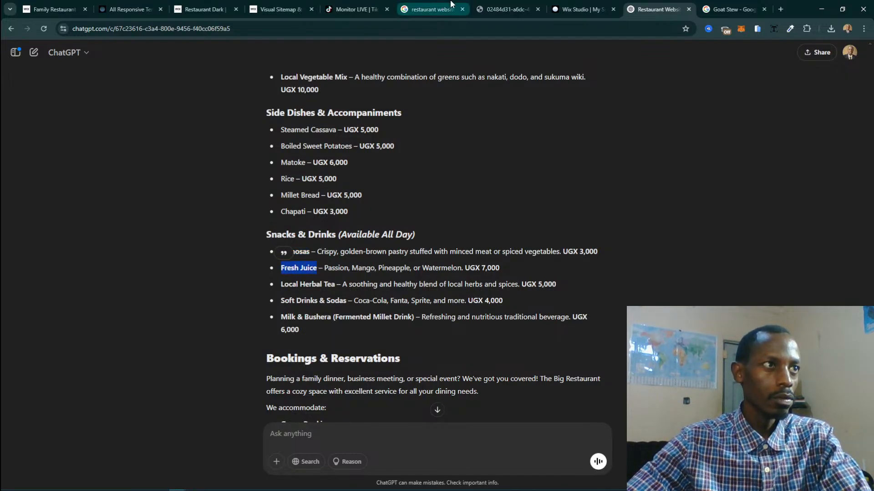
{"action": "left_click", "coordinate": [581, 9]}
{"action": "key", "text": "ctrl+v"}
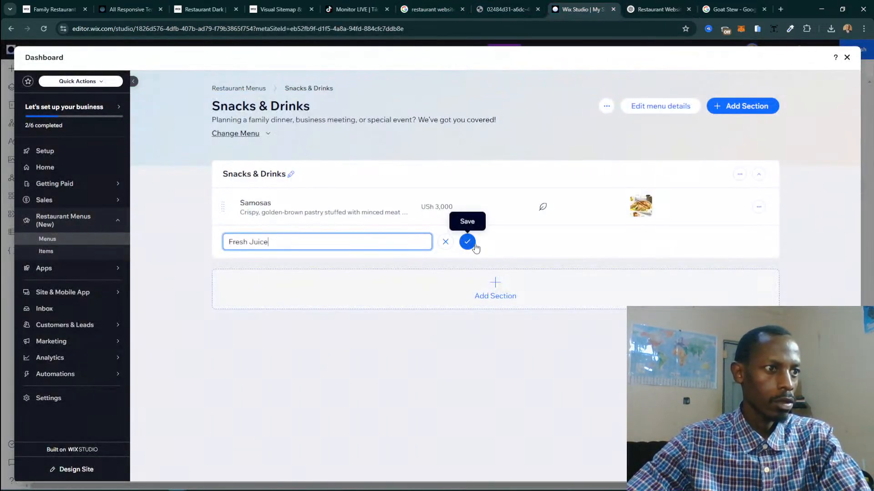
{"action": "left_click", "coordinate": [467, 242]}
Copy "Passion, Mango, Pineapple, or Watermelon." from ChatGPT into the Fresh Juice item's description.
{"action": "left_click", "coordinate": [657, 9]}
{"action": "left_click", "coordinate": [340, 263]}
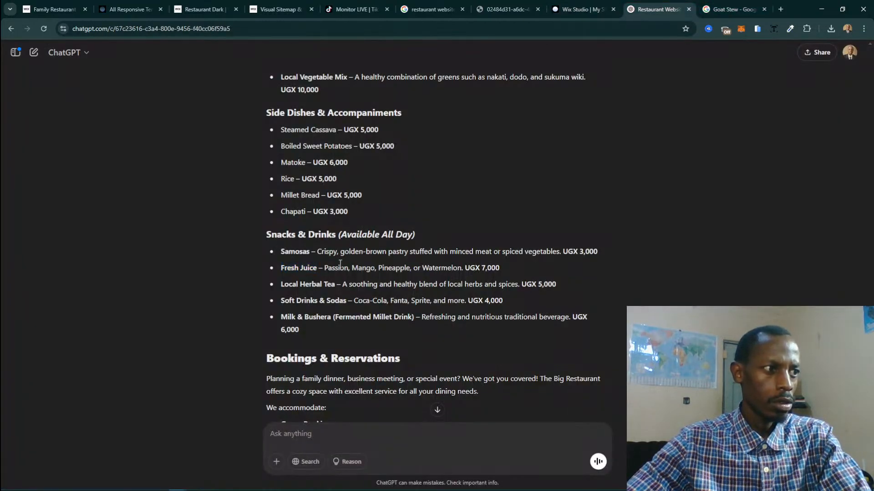
{"action": "left_click_drag", "start_coordinate": [324, 269], "coordinate": [463, 269]}
{"action": "key", "text": "ctrl+c"}
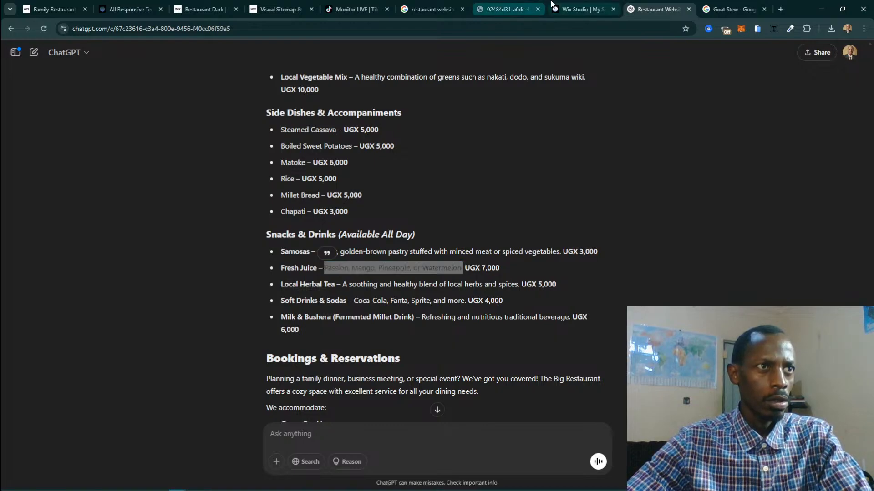
{"action": "left_click", "coordinate": [582, 9]}
{"action": "mouse_move", "coordinate": [631, 249]}
{"action": "left_click", "coordinate": [730, 240]}
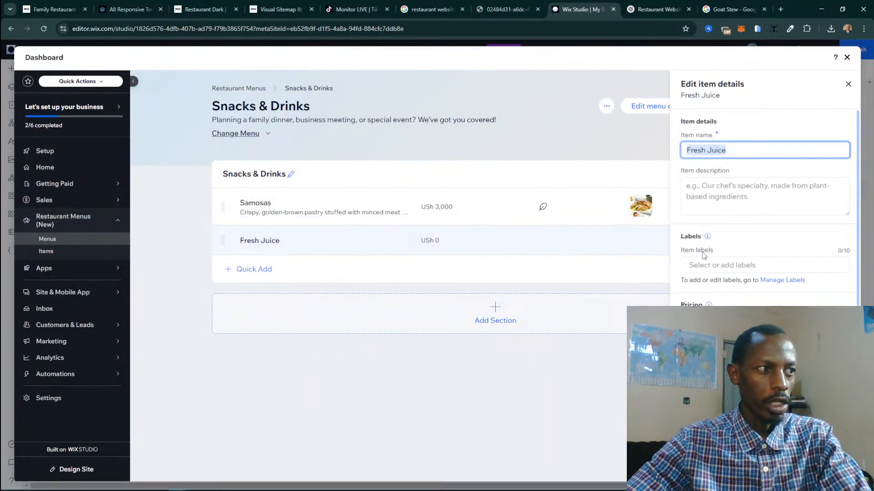
{"action": "left_click", "coordinate": [786, 192]}
{"action": "key", "text": "ctrl+v"}
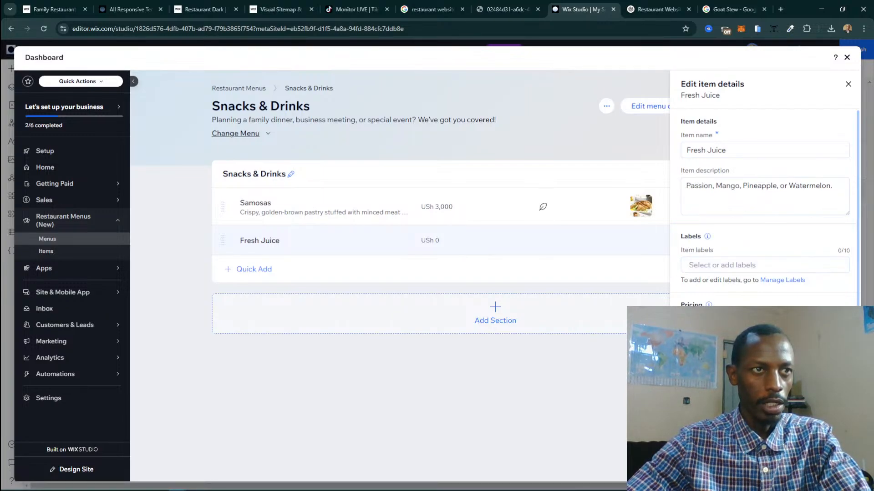
Copy the name "Fresh Juice" from the ChatGPT menu text and return to the item's details in Wix Studio.
{"action": "left_click", "coordinate": [654, 5]}
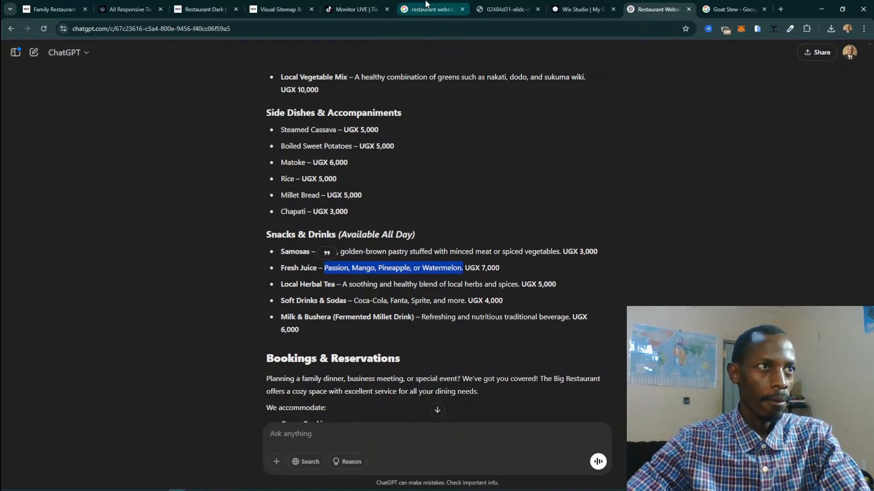
{"action": "left_click_drag", "start_coordinate": [282, 269], "coordinate": [315, 267]}
{"action": "key", "text": "ctrl+c"}
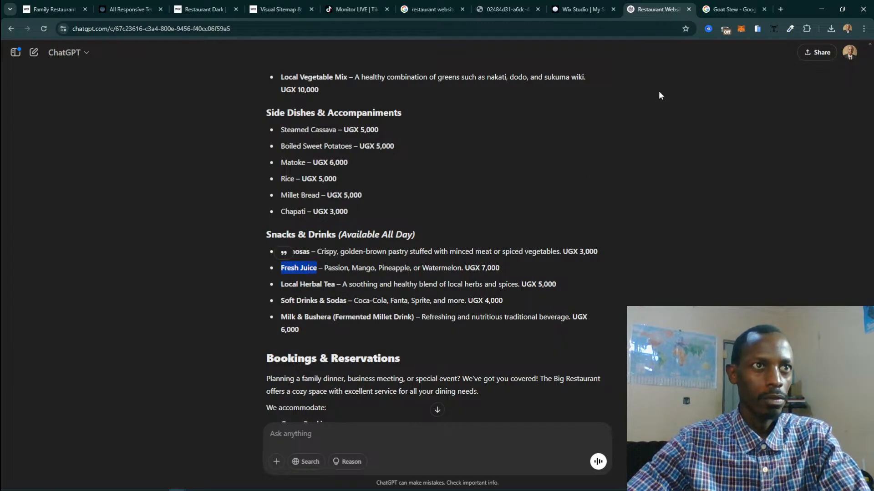
{"action": "left_click", "coordinate": [579, 9]}
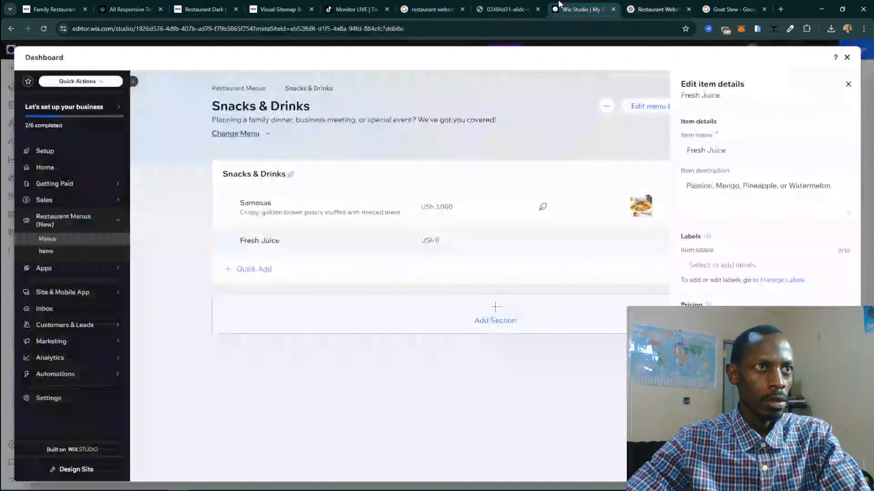
{"action": "left_click", "coordinate": [731, 264]}
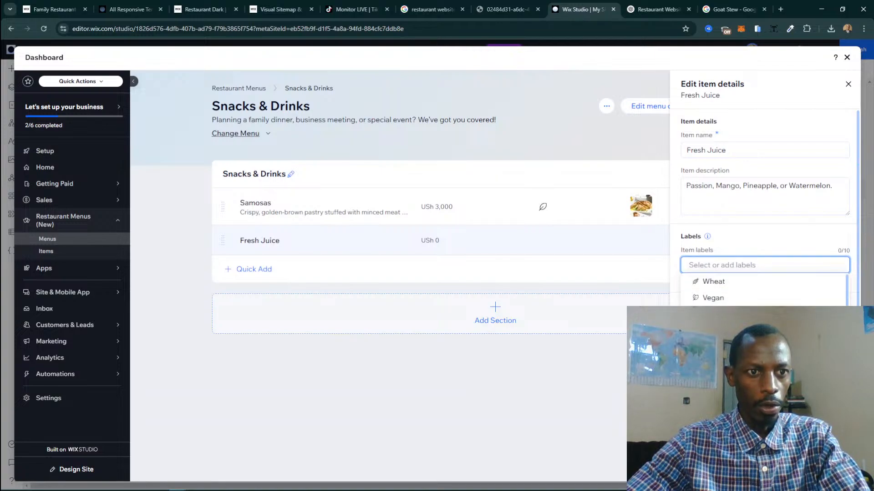
{"action": "scroll", "coordinate": [764, 291], "scroll_direction": "down", "scroll_amount": 2}
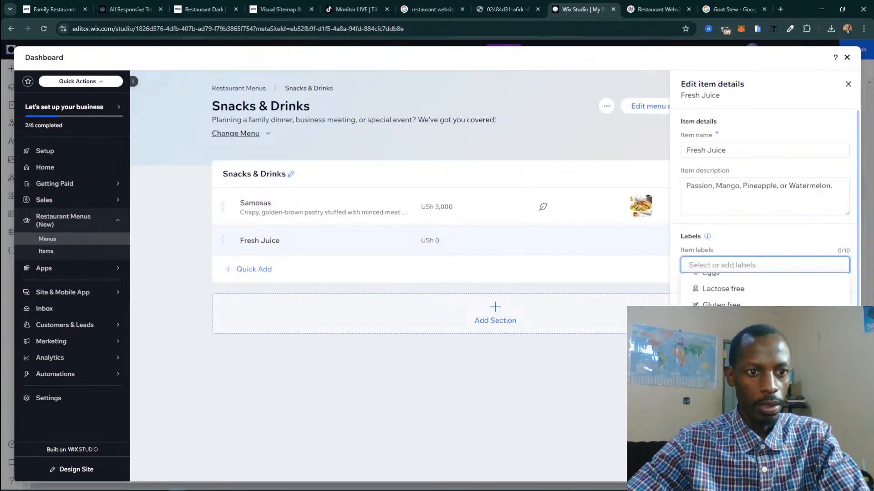
{"action": "key", "text": "Escape"}
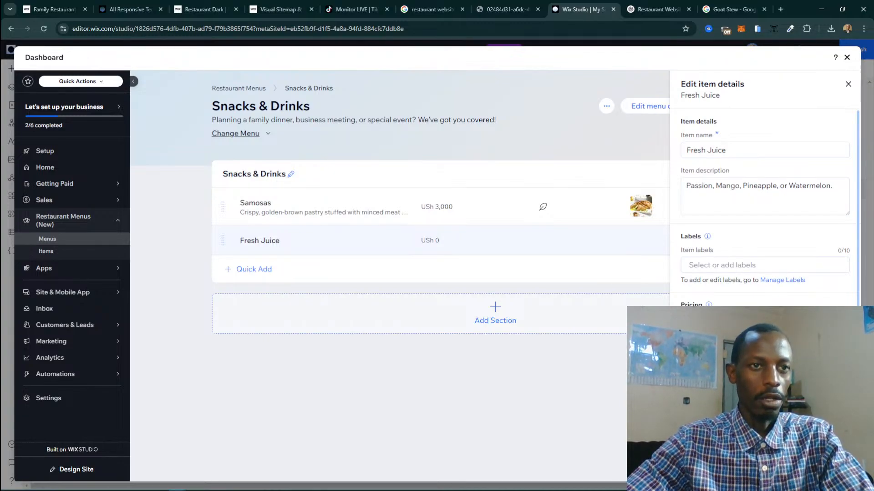
Search Media from Wix for "Fresh Juice" and set the Fresh Fruit Juices photo as the Fresh Juice item's image.
{"action": "left_click", "coordinate": [728, 400]}
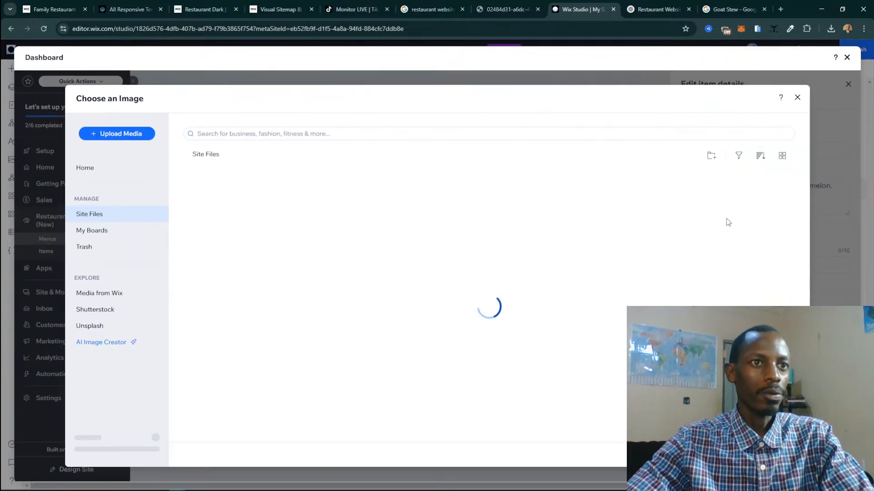
{"action": "left_click", "coordinate": [126, 299]}
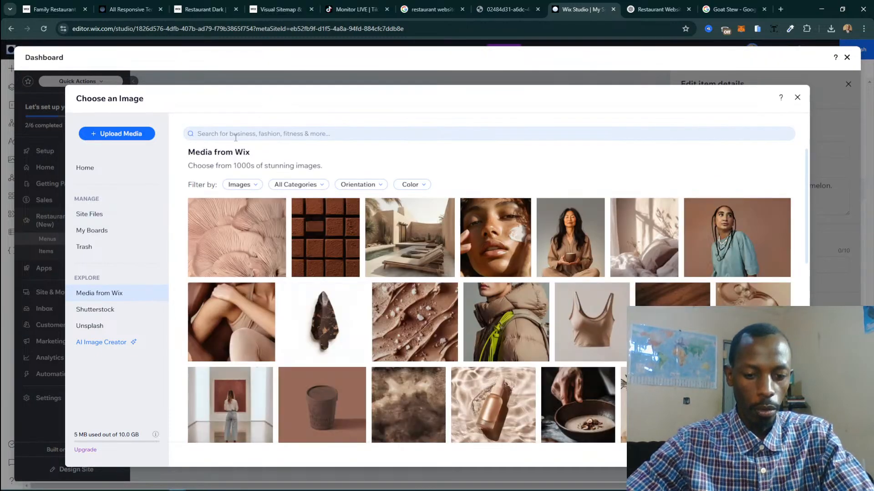
{"action": "left_click", "coordinate": [235, 137]}
{"action": "type", "text": "Fresh Juice"}
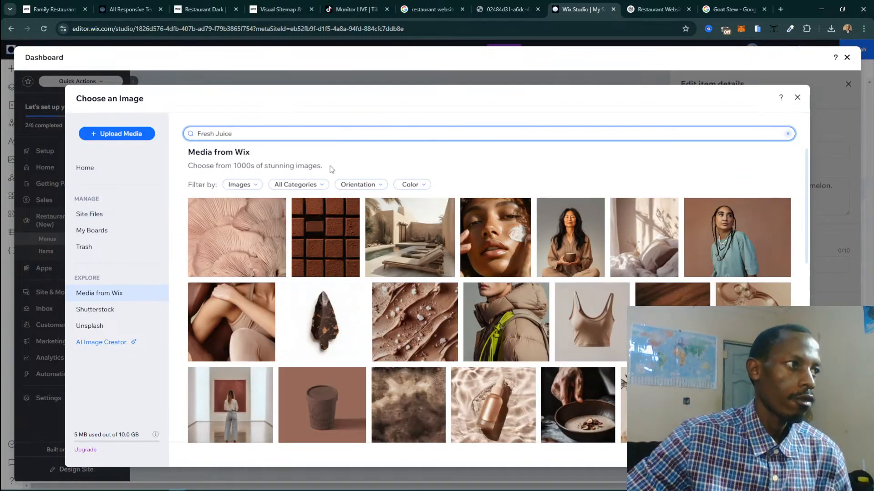
{"action": "key", "text": "Return"}
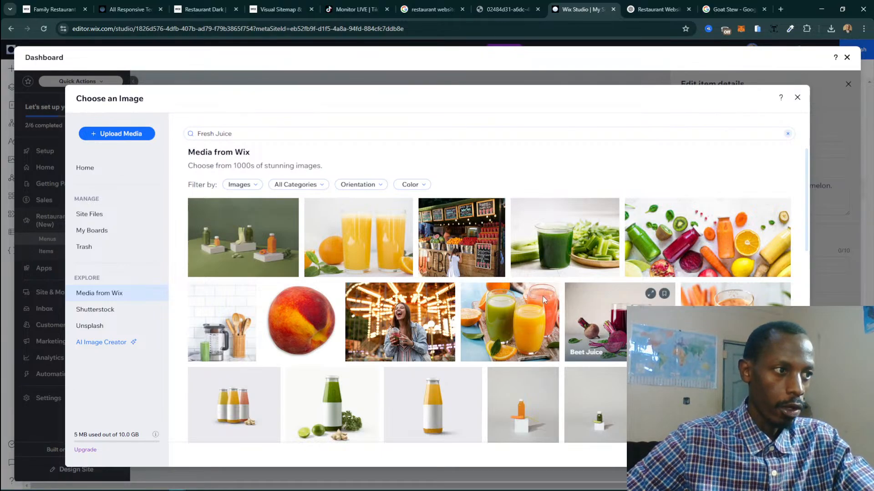
{"action": "left_click", "coordinate": [380, 249]}
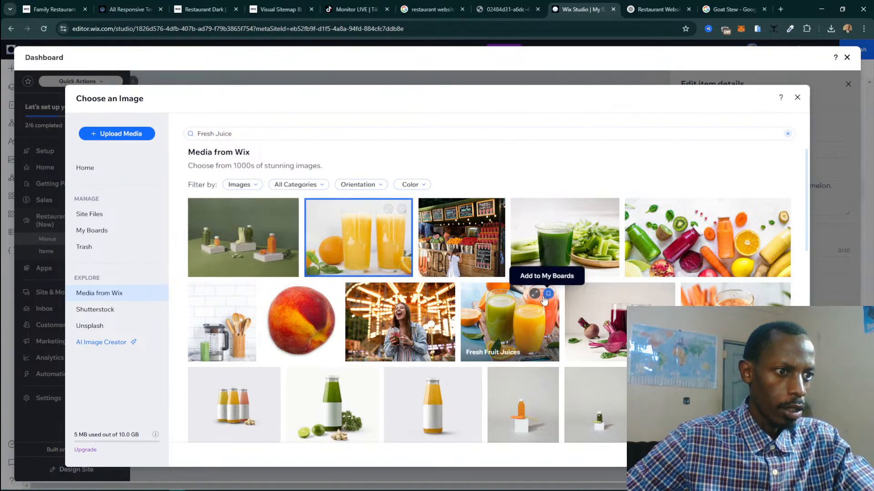
{"action": "left_click", "coordinate": [523, 324]}
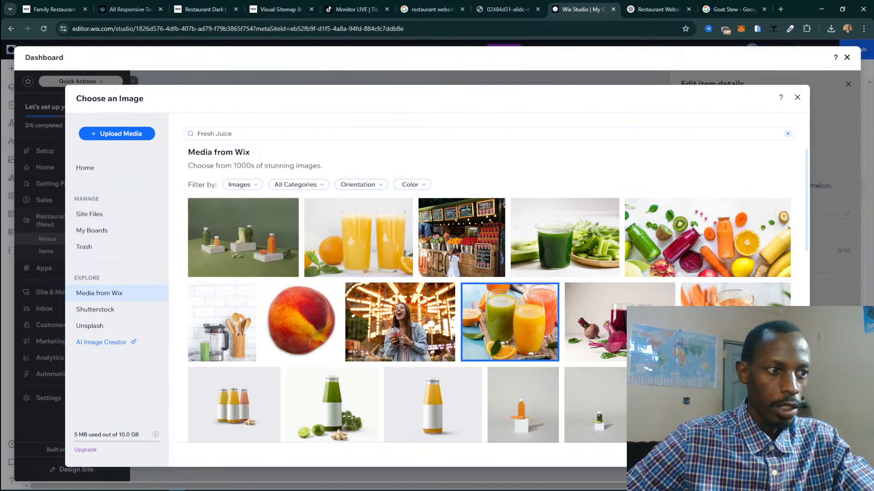
{"action": "left_click", "coordinate": [772, 455]}
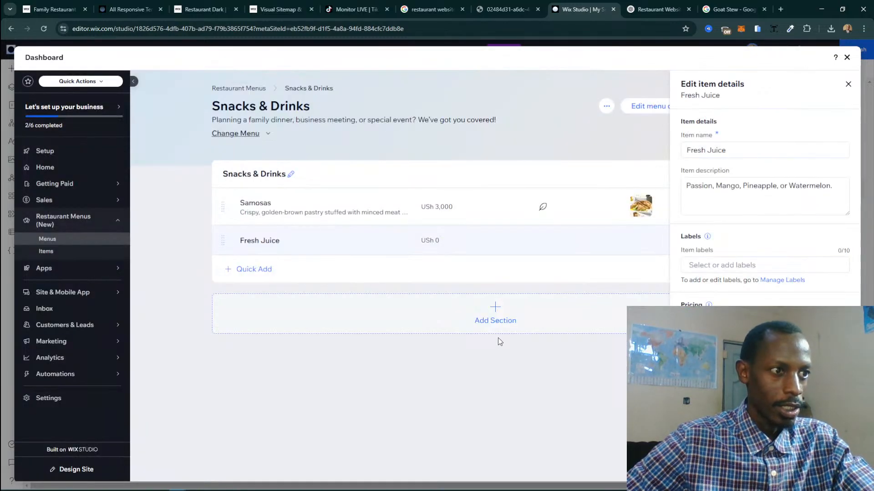
Add the item "Soft Drinks & Sodas" to the Snacks & Drinks section, copying its name from ChatGPT, and open its details.
{"action": "left_click", "coordinate": [273, 277]}
{"action": "left_click", "coordinate": [250, 277]}
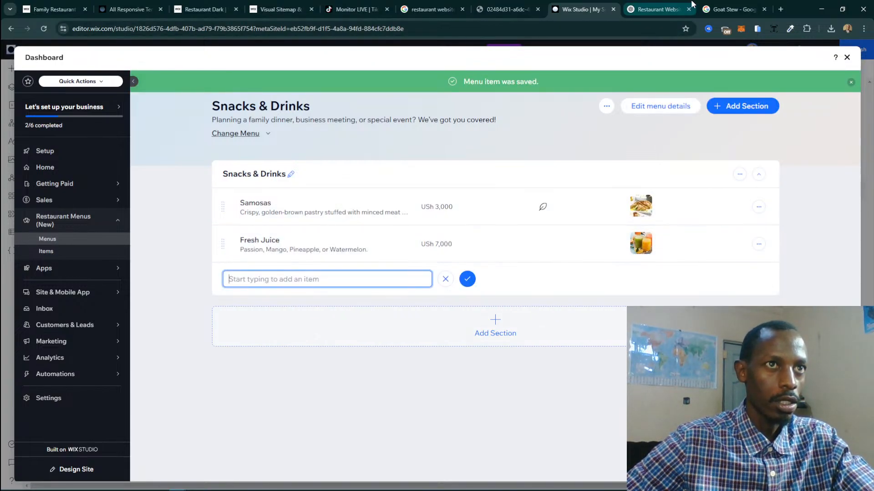
{"action": "left_click", "coordinate": [667, 5]}
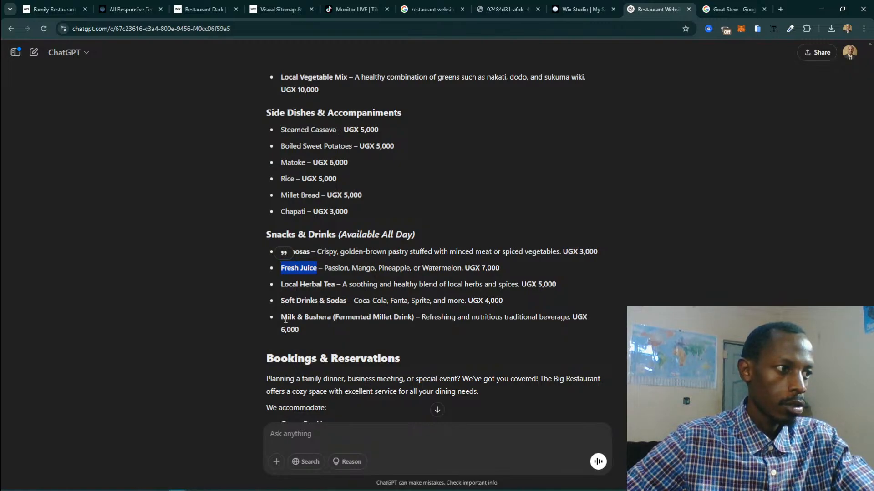
{"action": "left_click_drag", "start_coordinate": [282, 317], "coordinate": [329, 317]}
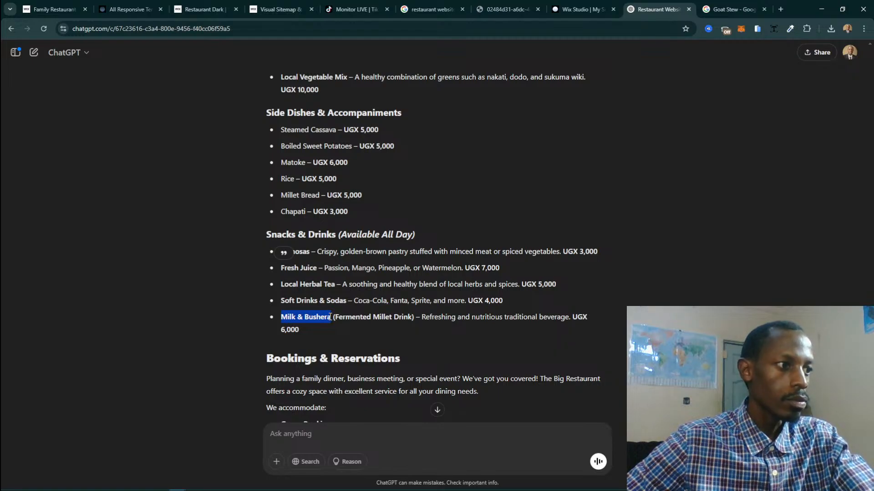
{"action": "left_click", "coordinate": [305, 303]}
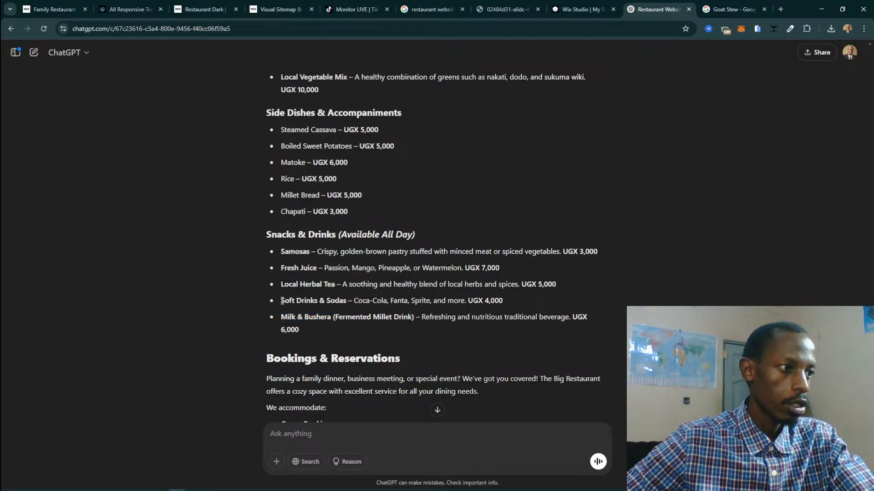
{"action": "left_click_drag", "start_coordinate": [282, 302], "coordinate": [345, 300]}
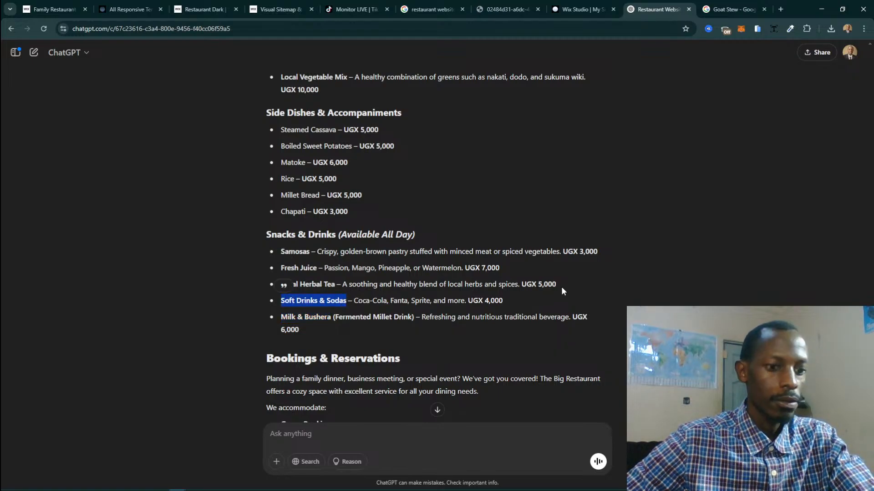
{"action": "left_click", "coordinate": [578, 9]}
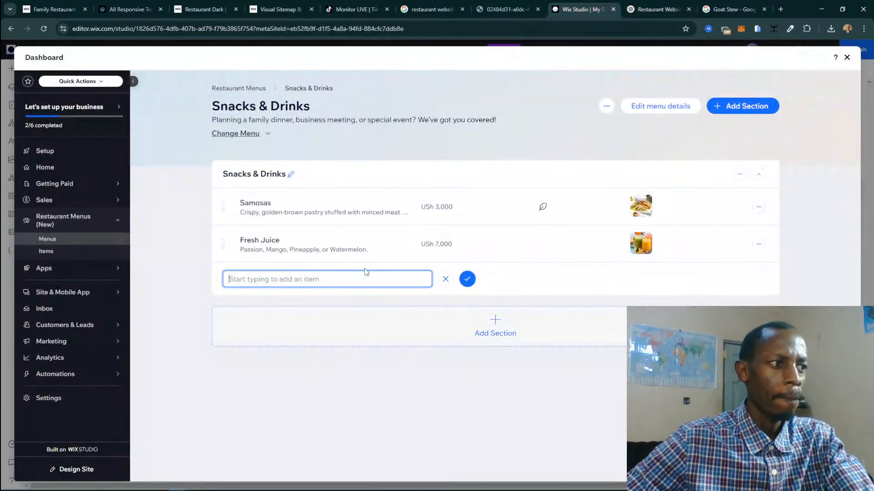
{"action": "key", "text": "ctrl+v"}
{"action": "left_click", "coordinate": [465, 279]}
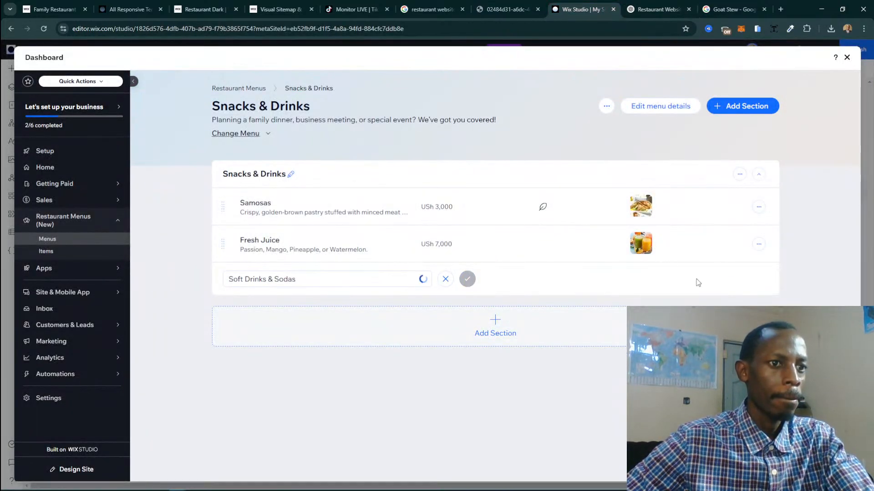
{"action": "left_click", "coordinate": [724, 279]}
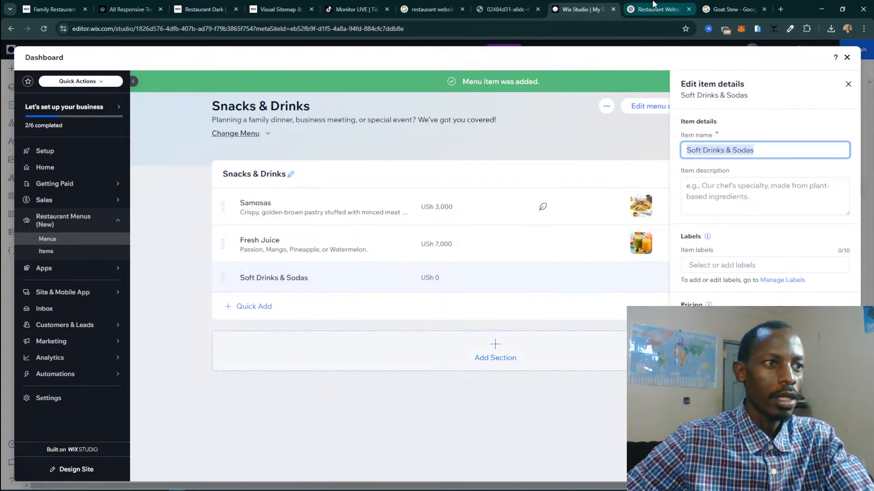
Copy "Coca-Cola, Fanta, Sprite, and more." from ChatGPT into the Soft Drinks & Sodas item's description.
{"action": "left_click", "coordinate": [658, 9]}
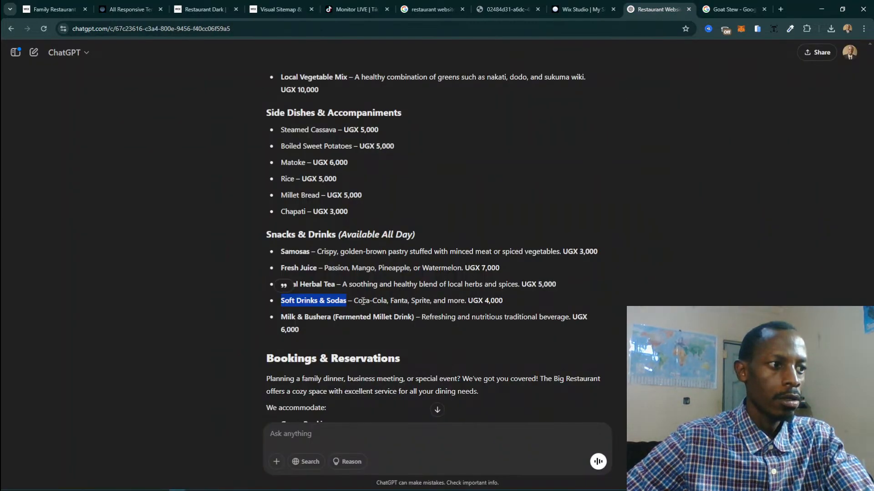
{"action": "left_click_drag", "start_coordinate": [354, 302], "coordinate": [461, 304]}
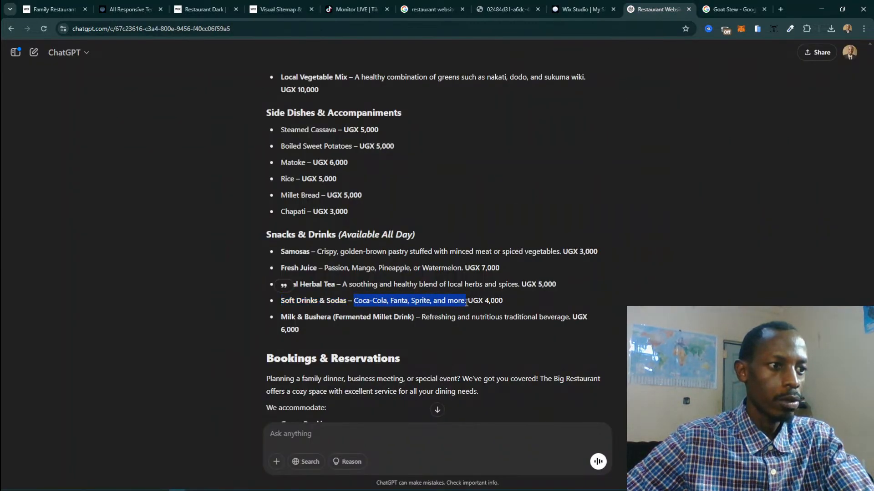
{"action": "left_click", "coordinate": [575, 9]}
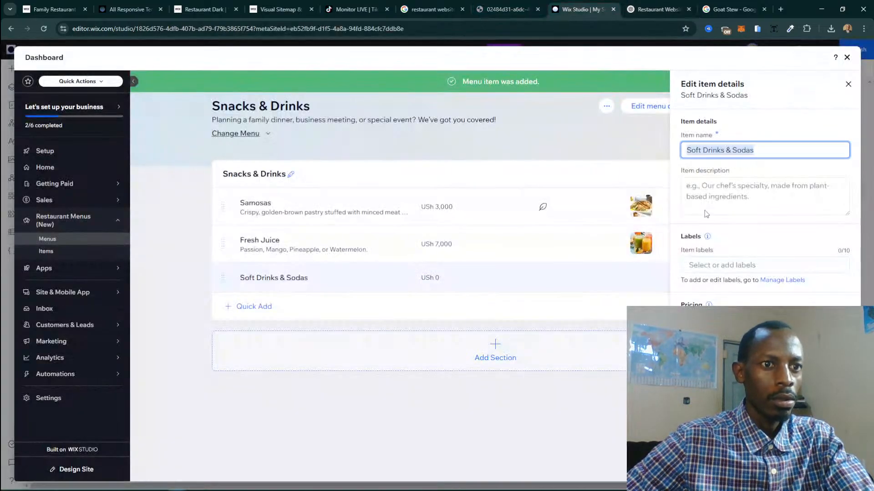
{"action": "left_click", "coordinate": [748, 196]}
{"action": "key", "text": "ctrl+v"}
{"action": "left_click", "coordinate": [732, 264]}
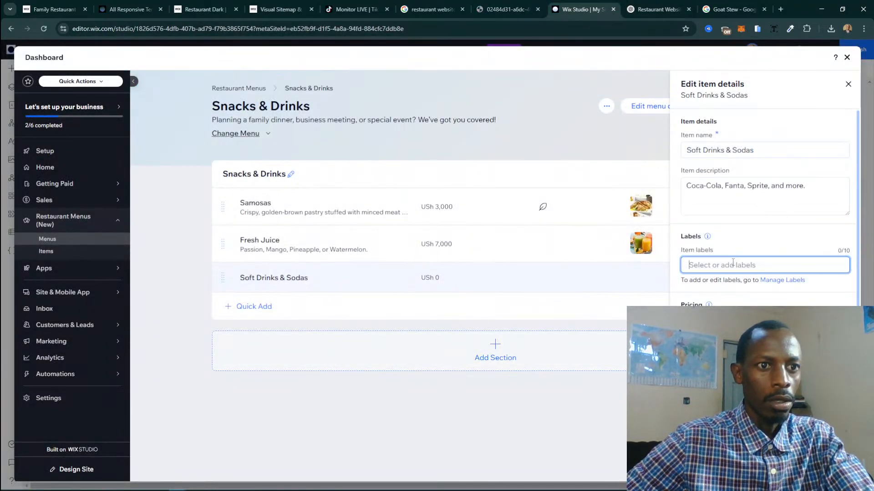
{"action": "key", "text": "Tab"}
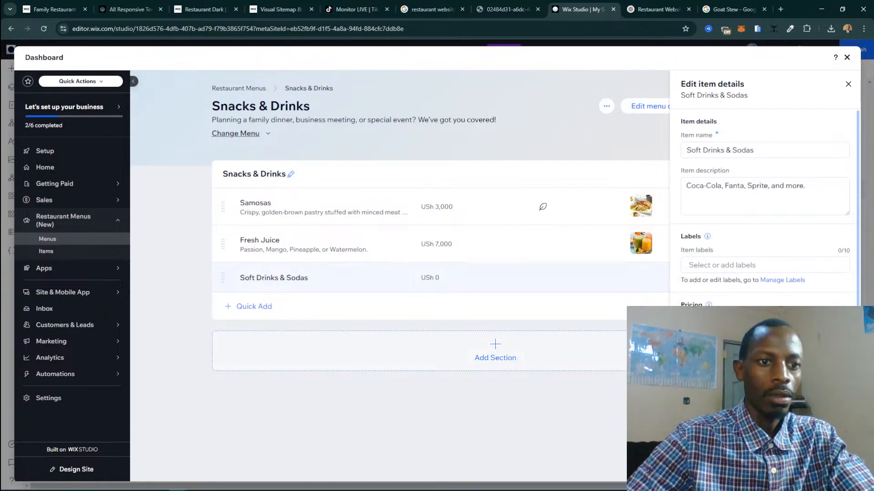
Open the image chooser for the Soft Drinks & Sodas item and copy the item's name from the ChatGPT menu text.
{"action": "left_click", "coordinate": [709, 418]}
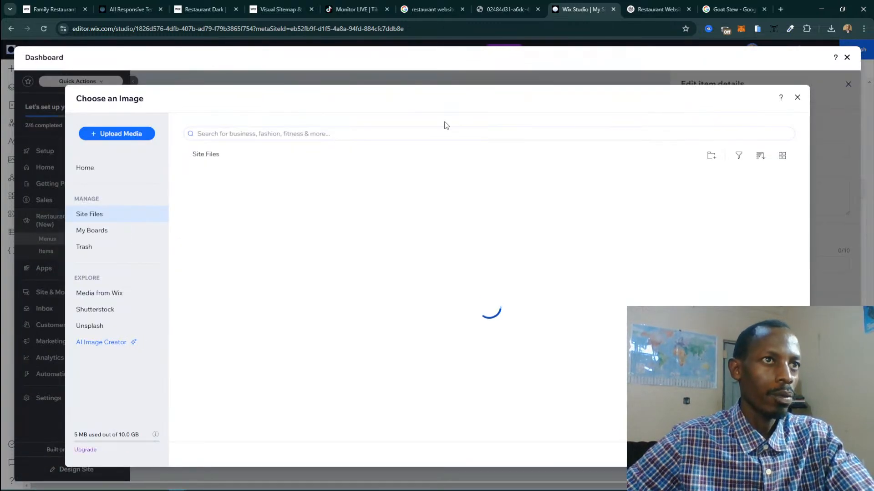
{"action": "key", "text": "ctrl+Tab"}
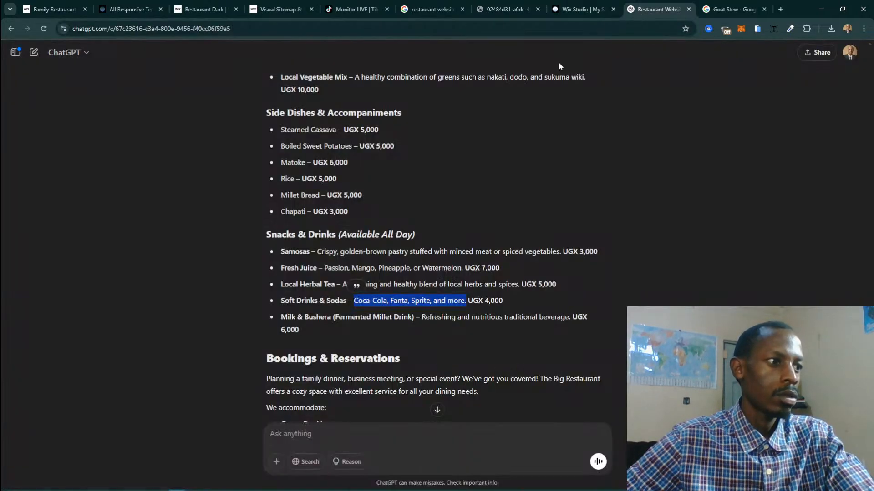
{"action": "left_click", "coordinate": [283, 300]}
{"action": "left_click_drag", "start_coordinate": [282, 301], "coordinate": [347, 300]}
{"action": "key", "text": "ctrl+c"}
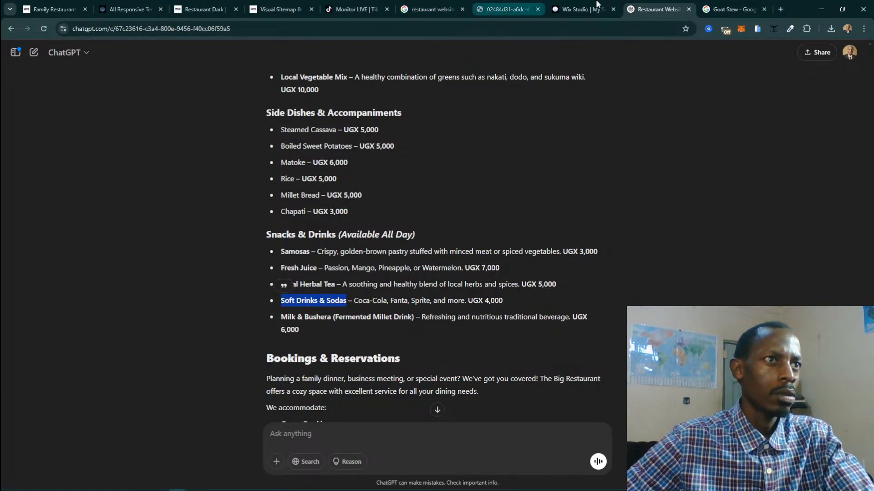
{"action": "key", "text": "ctrl+shift+Tab"}
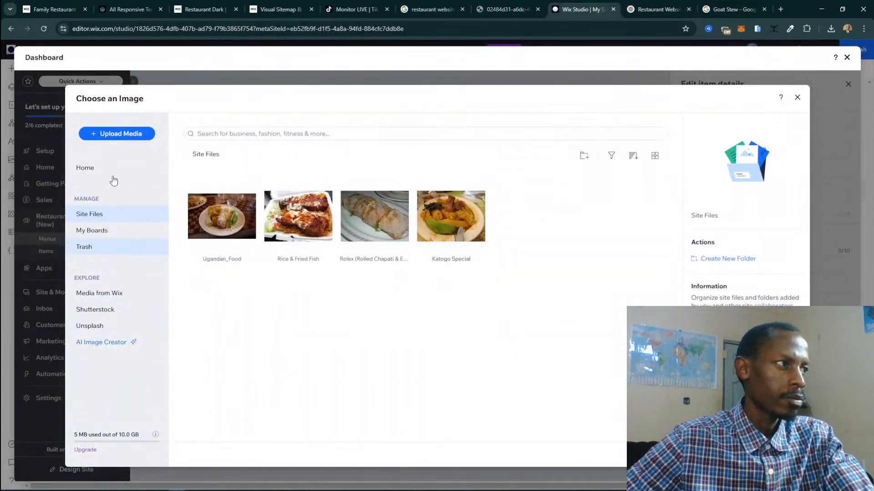
Search Unsplash for "Soft Drinks & Sodas" using the copied name.
{"action": "left_click", "coordinate": [119, 134]}
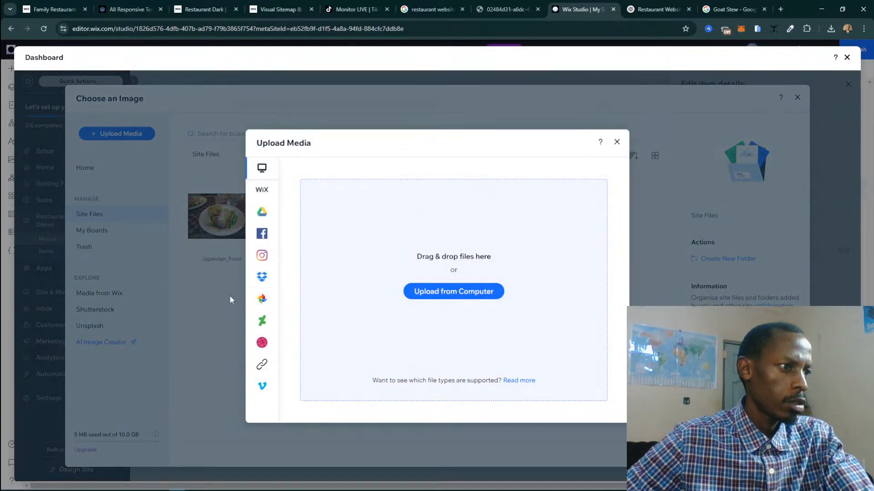
{"action": "left_click", "coordinate": [616, 142]}
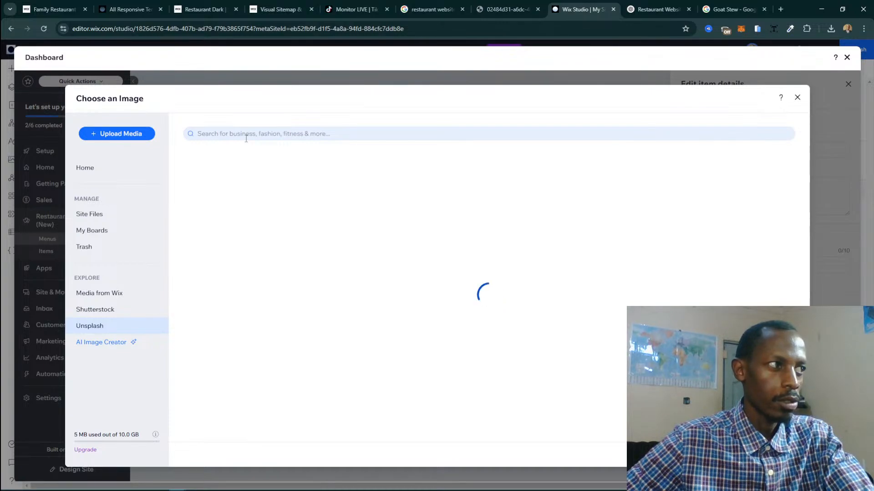
{"action": "left_click", "coordinate": [246, 135]}
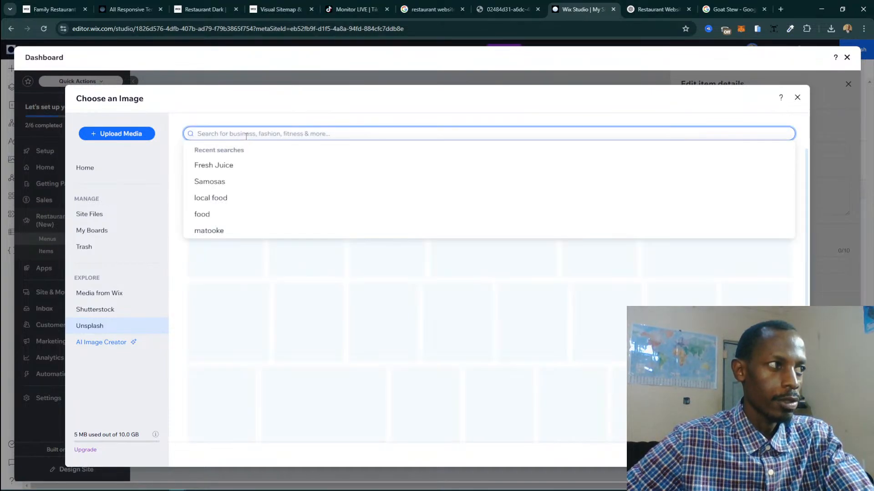
{"action": "key", "text": "ctrl+v"}
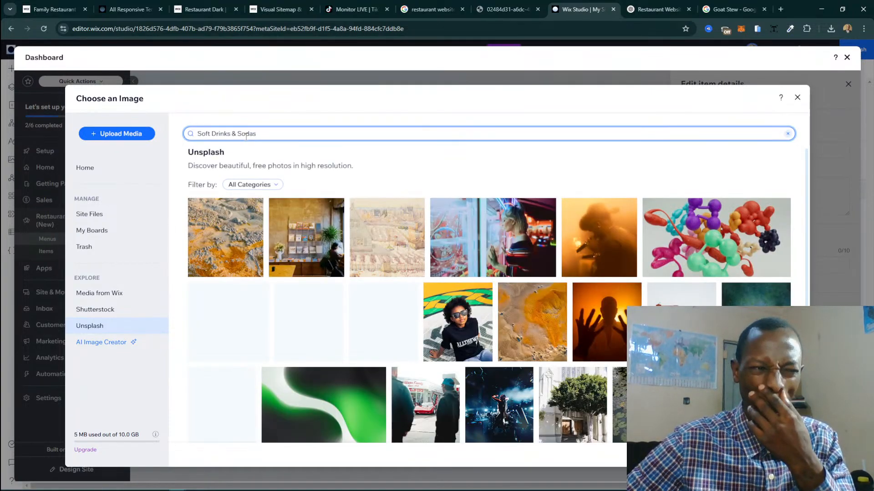
{"action": "key", "text": "Return"}
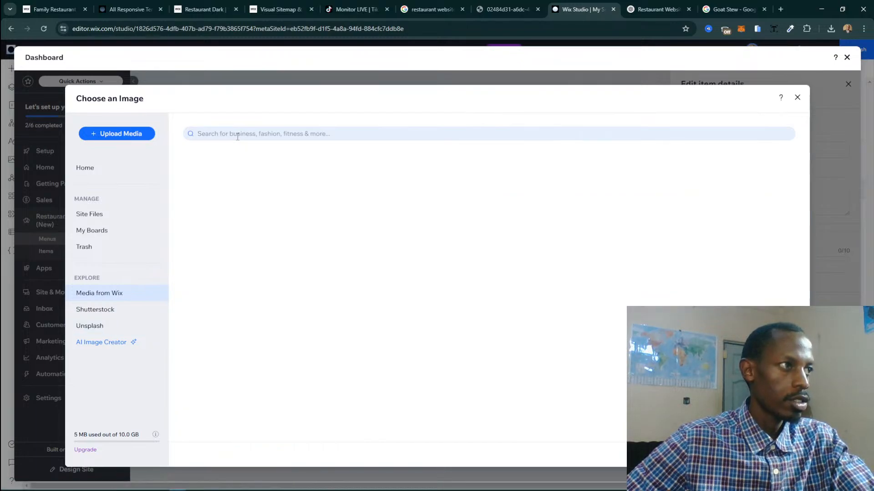
Search Media from Wix for "Soft Drinks & Sodas".
{"action": "left_click", "coordinate": [237, 135]}
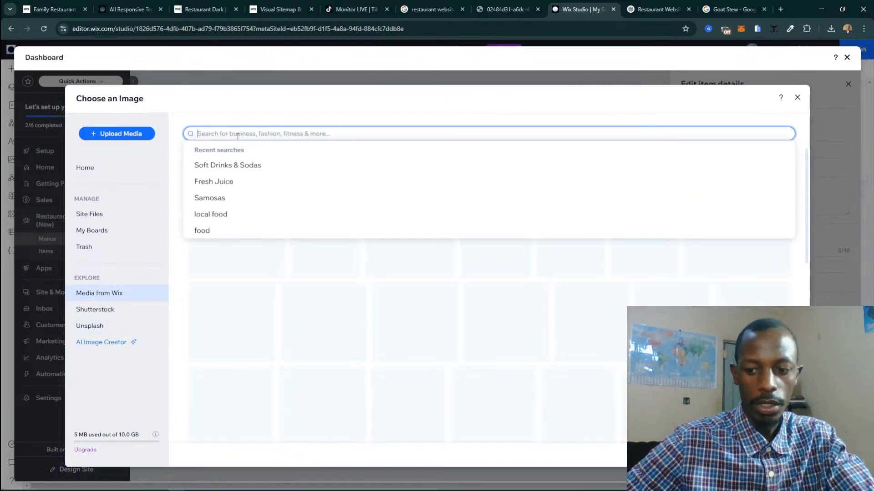
{"action": "key", "text": "ctrl+v"}
{"action": "key", "text": "Return"}
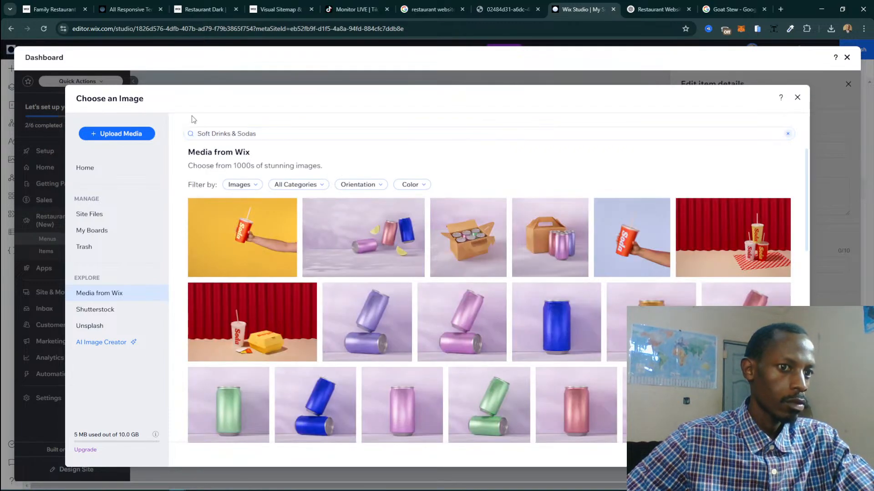
Refine the Media from Wix search to "Soft Drinks & Soda" and shorten it to "Soft Drinks".
{"action": "left_click", "coordinate": [282, 139]}
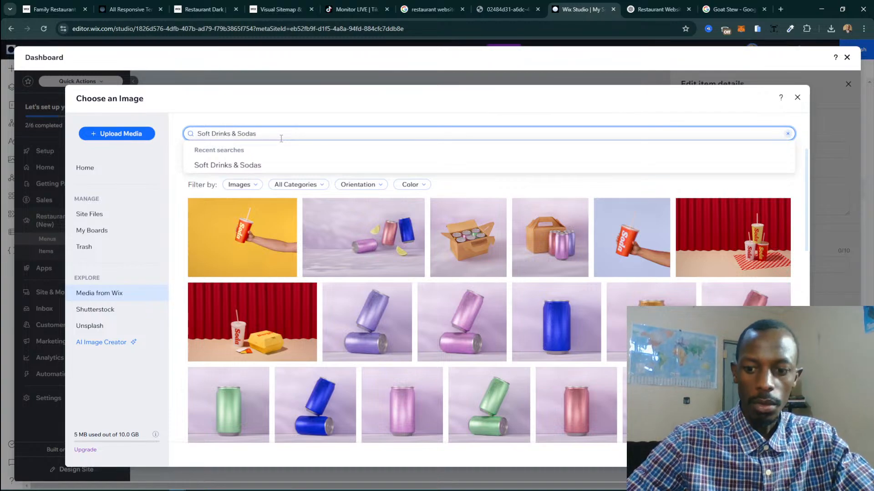
{"action": "key", "text": "Return"}
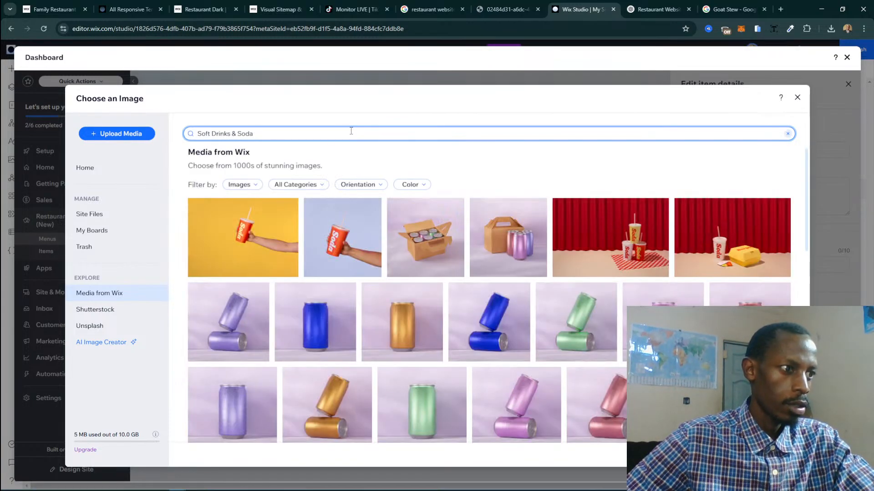
{"action": "left_click_drag", "start_coordinate": [233, 136], "coordinate": [346, 135]}
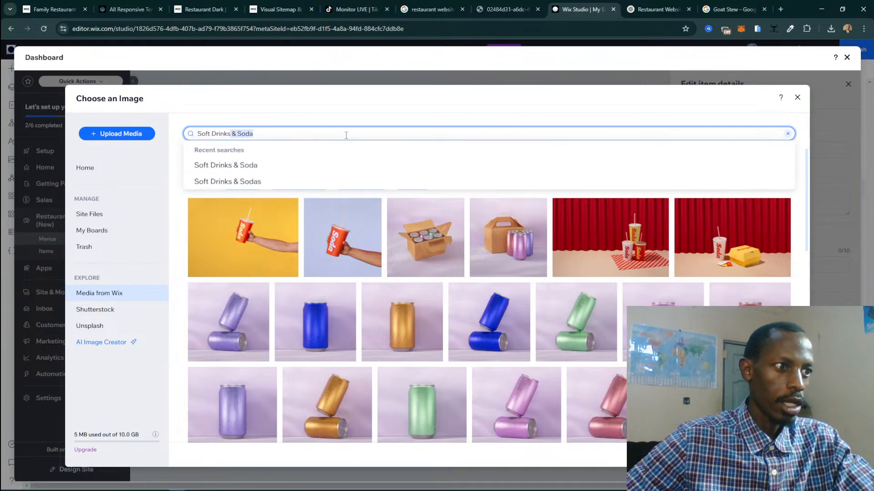
{"action": "key", "text": "BackSpace"}
{"action": "key", "text": "Return"}
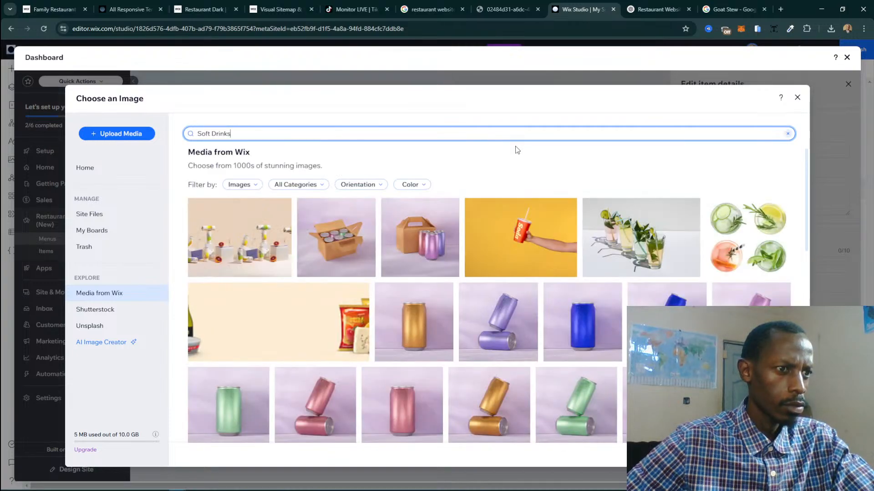
Search Media from Wix for "soda".
{"action": "double_click", "coordinate": [285, 135]}
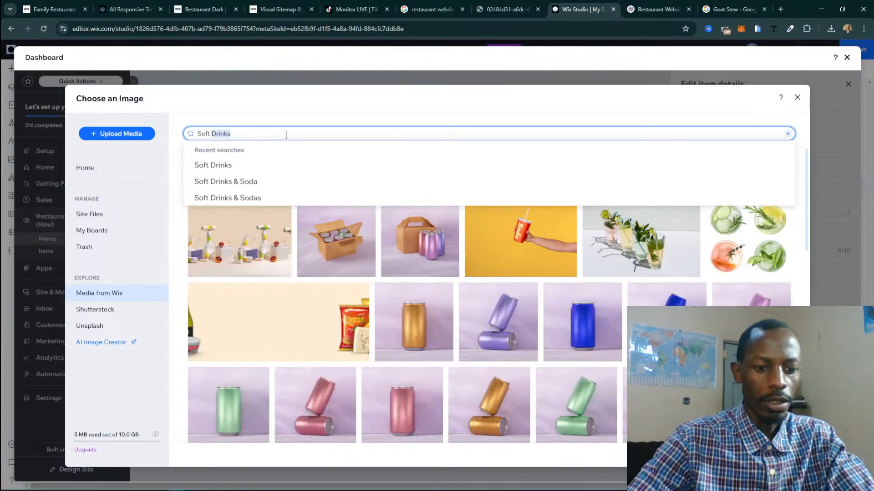
{"action": "key", "text": "ctrl+a"}
{"action": "type", "text": "soda"}
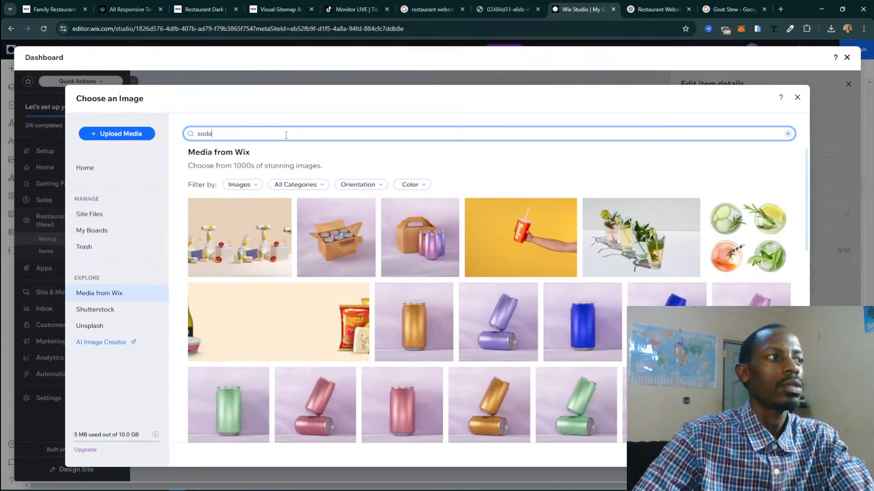
{"action": "key", "text": "Return"}
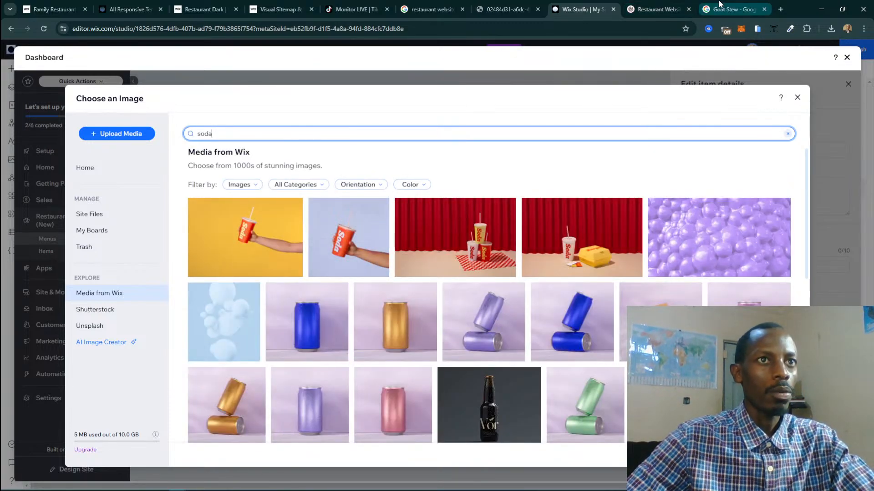
Switch to Google Images and search for "Soft Drinks & Sodas" using the copied item name.
{"action": "left_click", "coordinate": [733, 9]}
{"action": "left_click", "coordinate": [244, 69]}
{"action": "key", "text": "ctrl+a"}
{"action": "key", "text": "ctrl+v"}
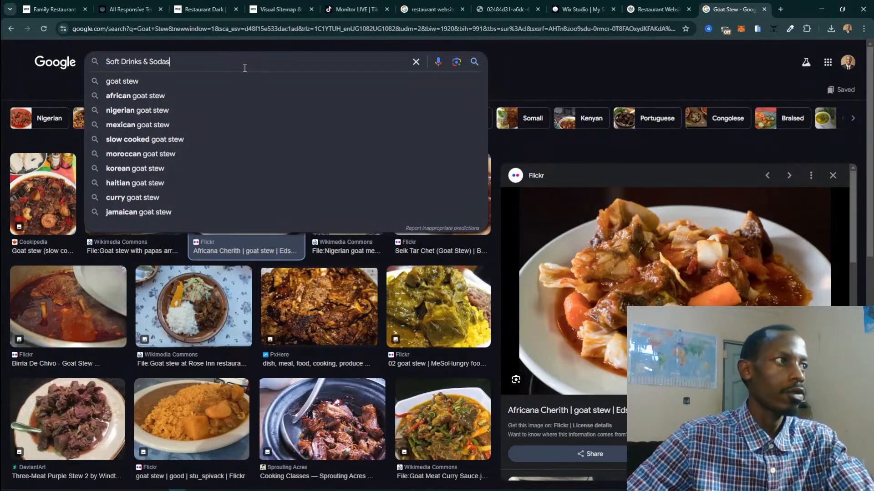
{"action": "key", "text": "Return"}
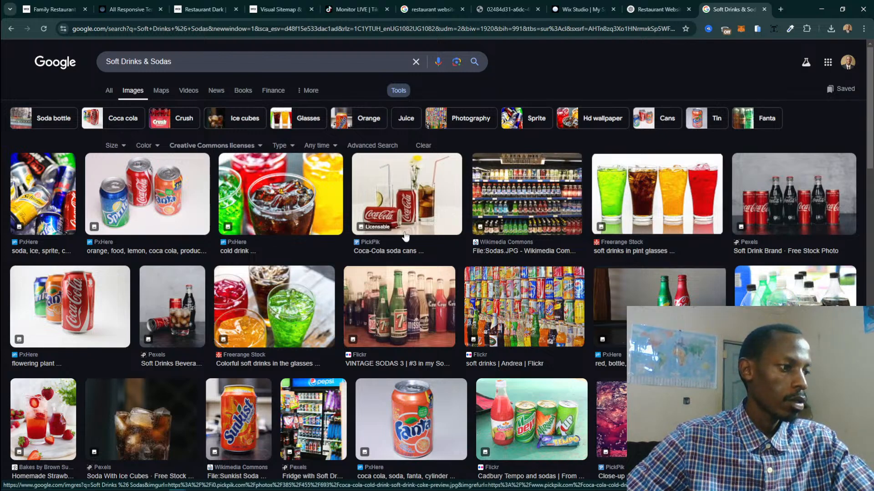
Find the Freerange Stock photo of colorful soft drinks in glasses, open the full image separately and copy its web address.
{"action": "scroll", "coordinate": [405, 236], "scroll_direction": "down", "scroll_amount": 3}
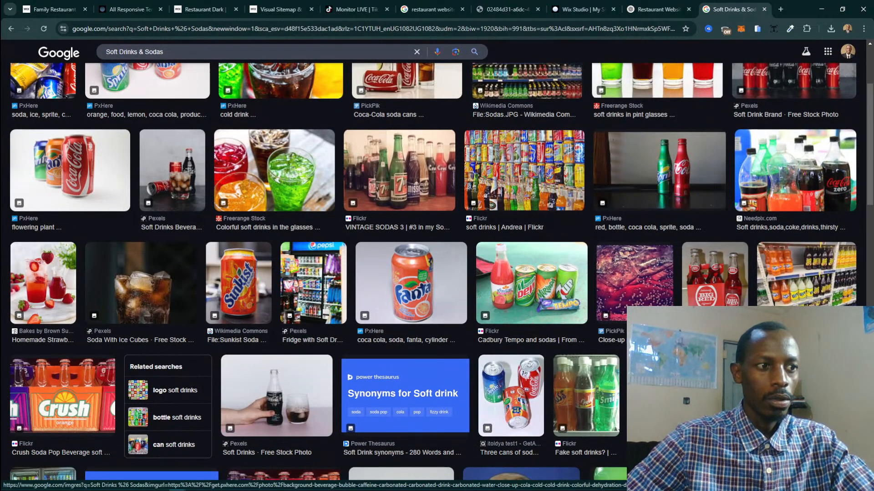
{"action": "scroll", "coordinate": [546, 349], "scroll_direction": "up", "scroll_amount": 1}
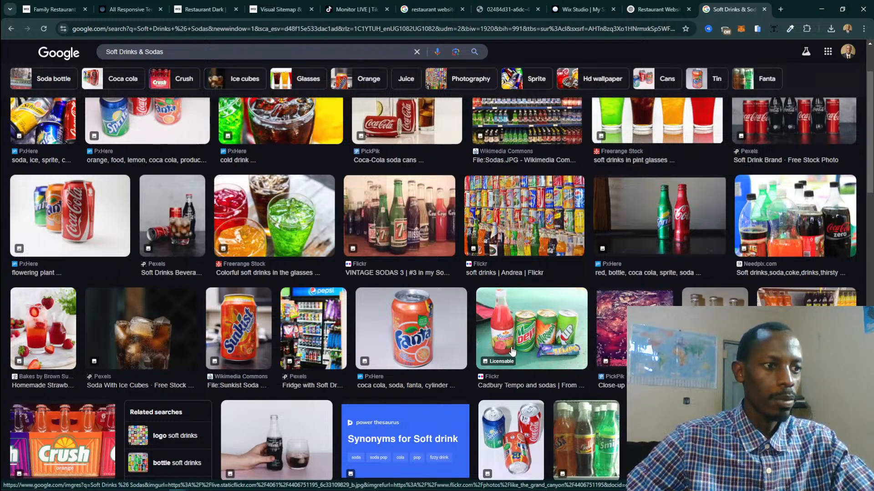
{"action": "scroll", "coordinate": [488, 331], "scroll_direction": "up", "scroll_amount": 2}
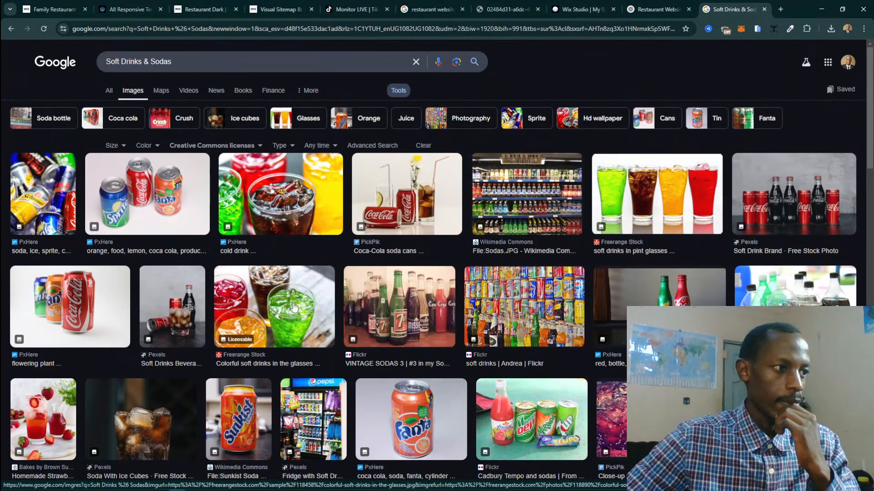
{"action": "left_click", "coordinate": [294, 308]}
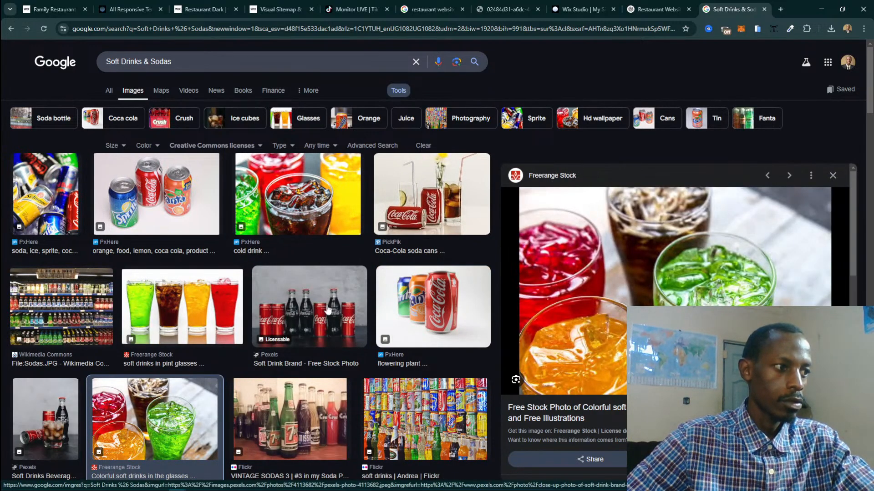
{"action": "right_click", "coordinate": [636, 293]}
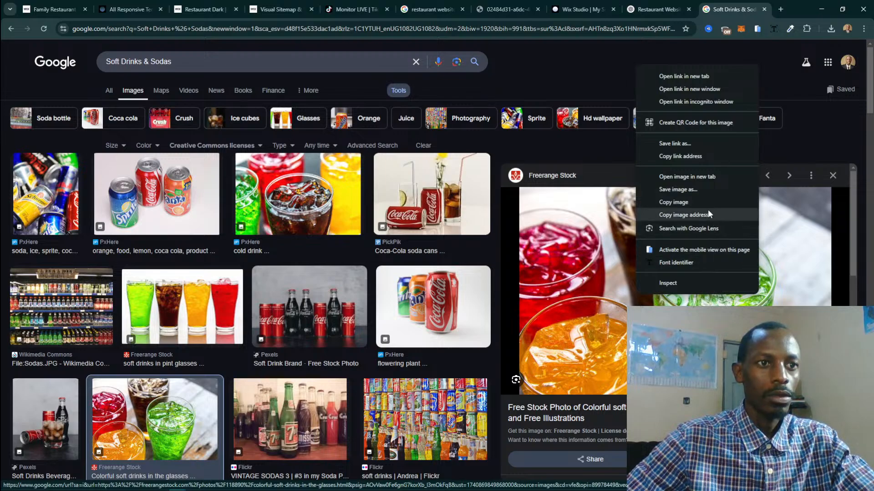
{"action": "left_click", "coordinate": [701, 179]}
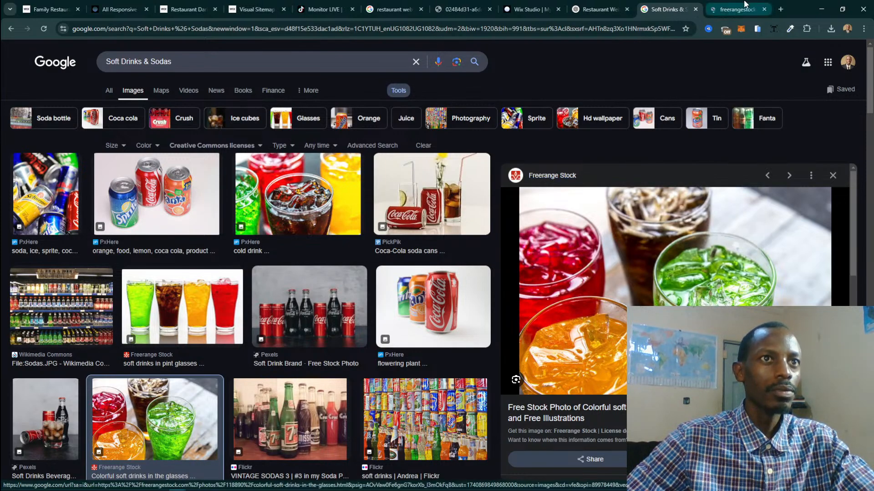
{"action": "left_click", "coordinate": [737, 9]}
{"action": "right_click", "coordinate": [453, 187]}
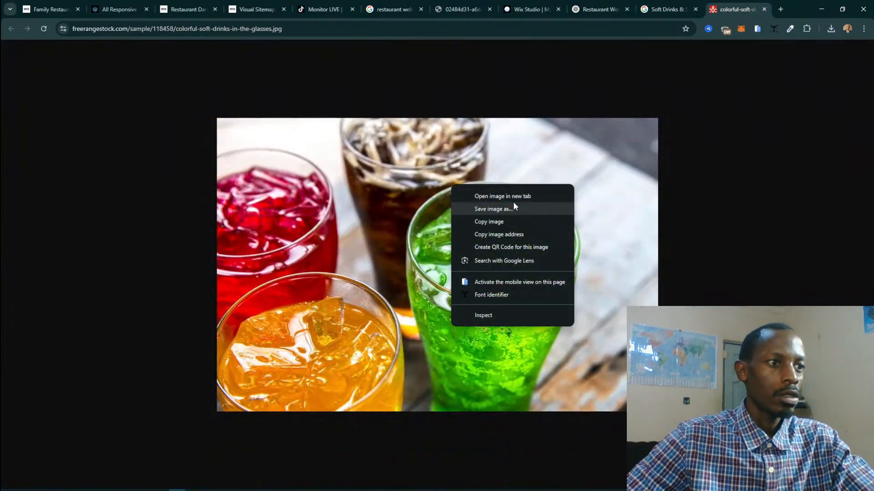
{"action": "left_click", "coordinate": [522, 30]}
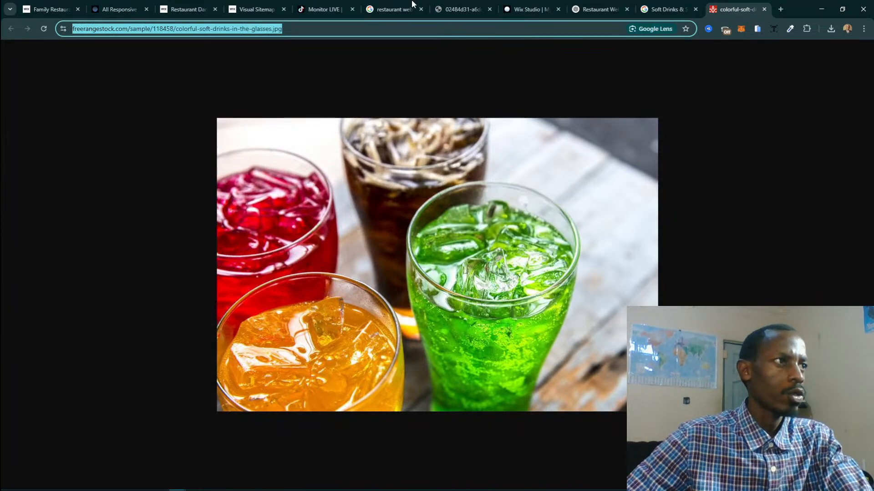
Return to the Wix image chooser and import the soft drinks photo into Site Files from its copied URL.
{"action": "left_click", "coordinate": [530, 9]}
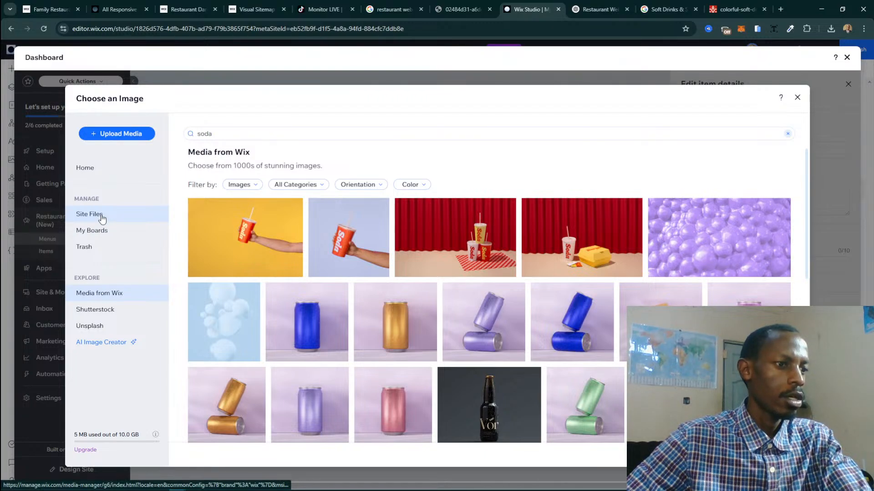
{"action": "left_click", "coordinate": [128, 220]}
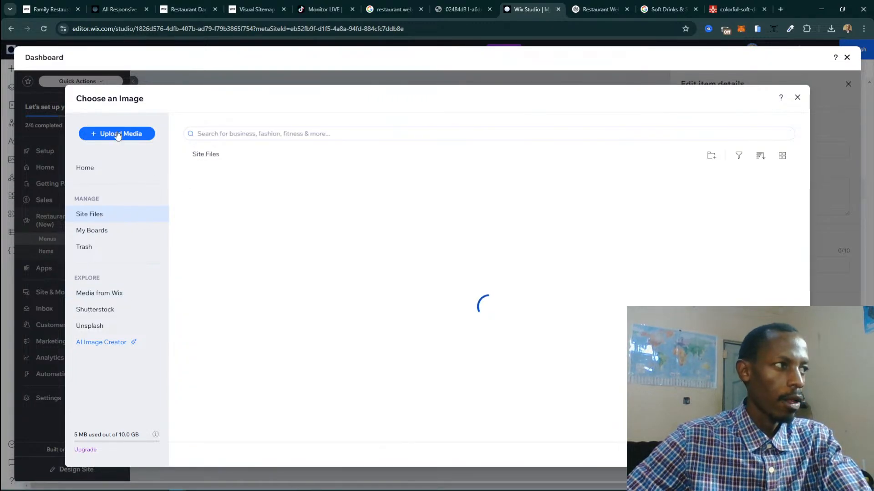
{"action": "left_click", "coordinate": [144, 139]}
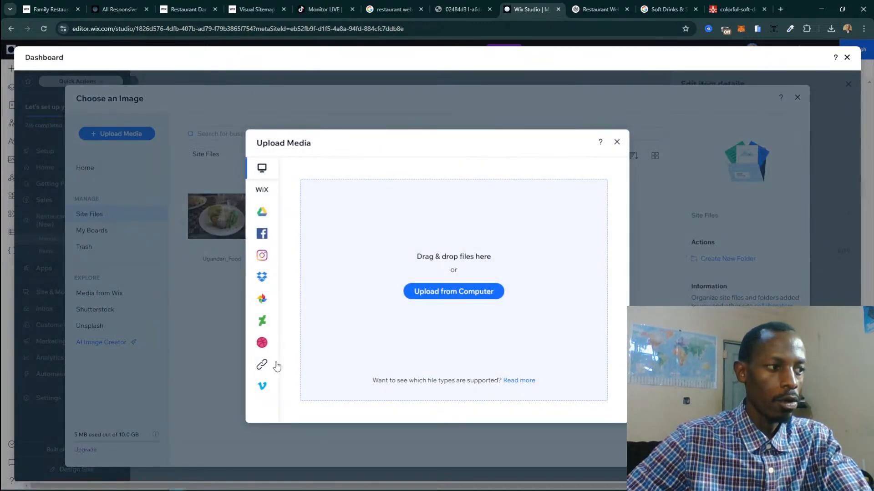
{"action": "left_click", "coordinate": [267, 372]}
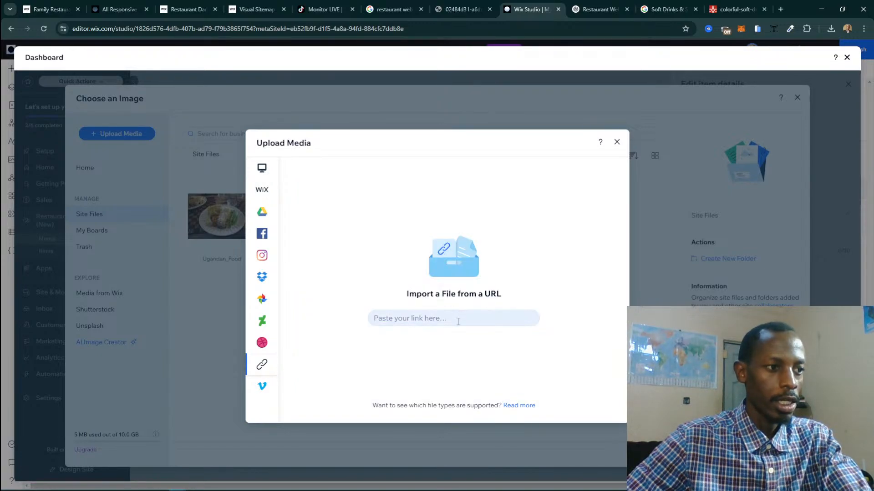
{"action": "left_click", "coordinate": [458, 321]}
{"action": "key", "text": "ctrl+v"}
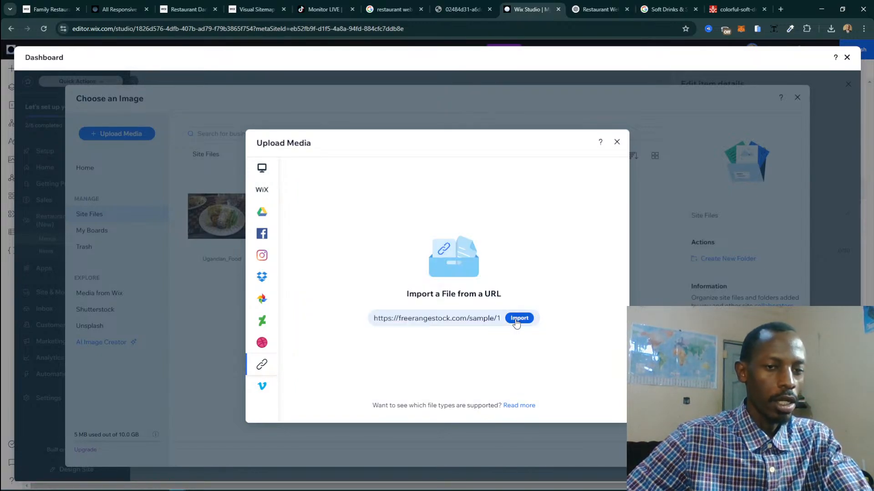
{"action": "left_click", "coordinate": [519, 319]}
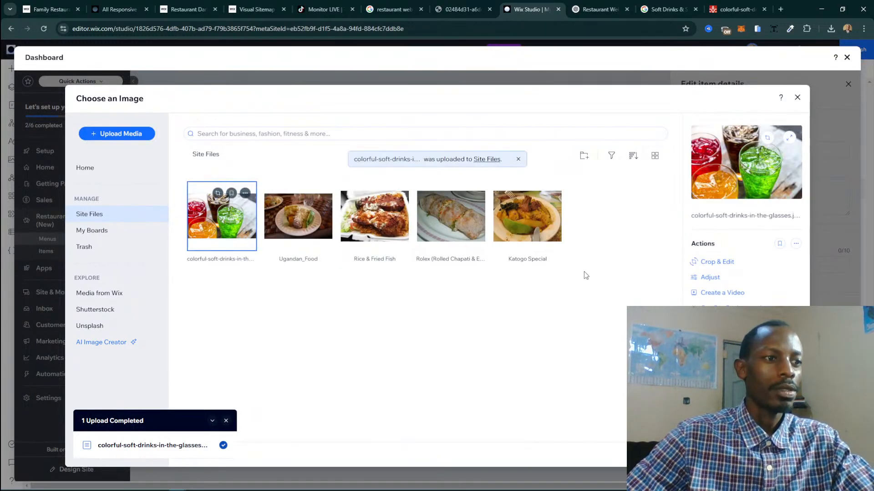
Rename the imported soft drinks photo "Soft Drinks & Sodas" and apply it as the menu item's image.
{"action": "left_click", "coordinate": [213, 260]}
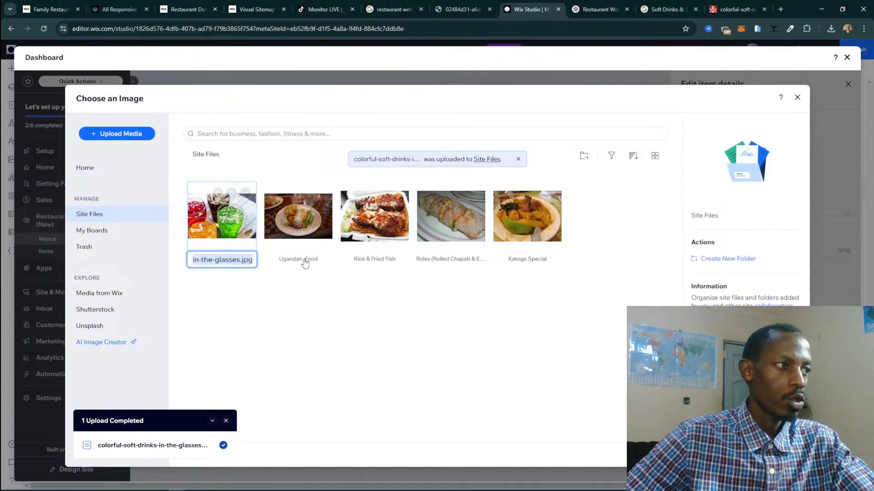
{"action": "left_click", "coordinate": [249, 263]}
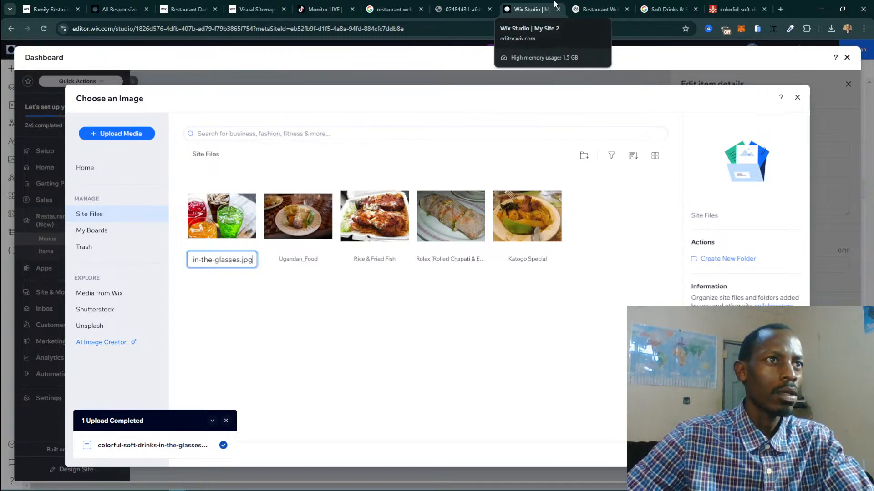
{"action": "left_click", "coordinate": [618, 5]}
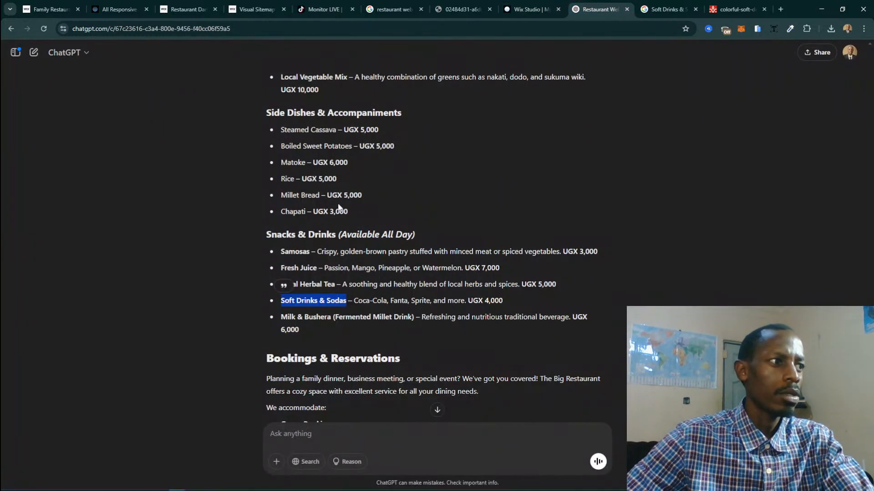
{"action": "left_click", "coordinate": [528, 9]}
{"action": "left_click", "coordinate": [236, 260]}
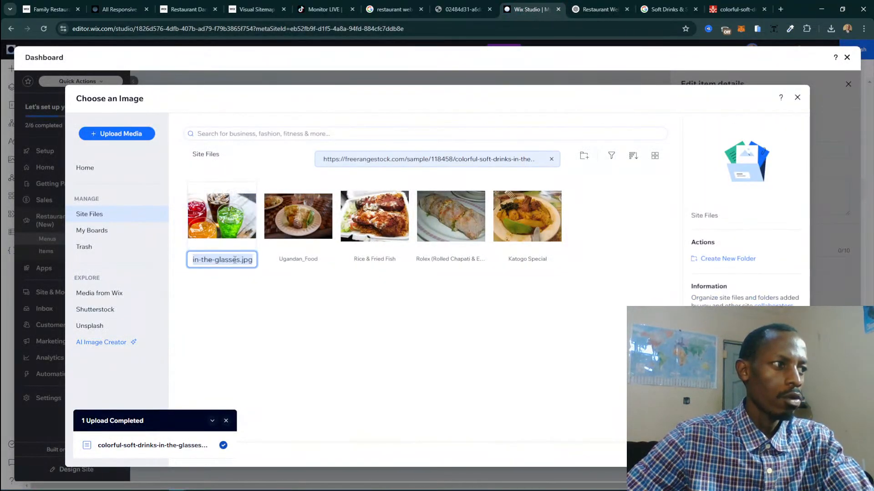
{"action": "key", "text": "ctrl+a"}
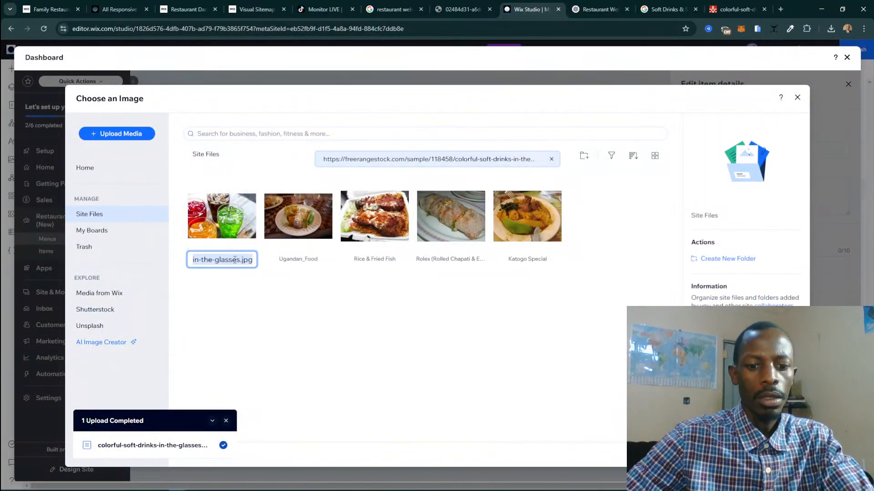
{"action": "type", "text": "Soft Drinks & Sodas"}
{"action": "key", "text": "Return"}
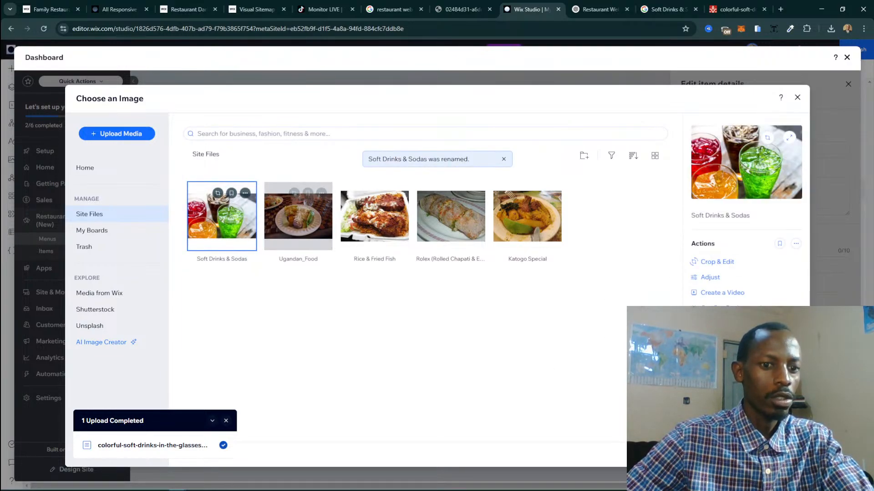
{"action": "left_click", "coordinate": [774, 454]}
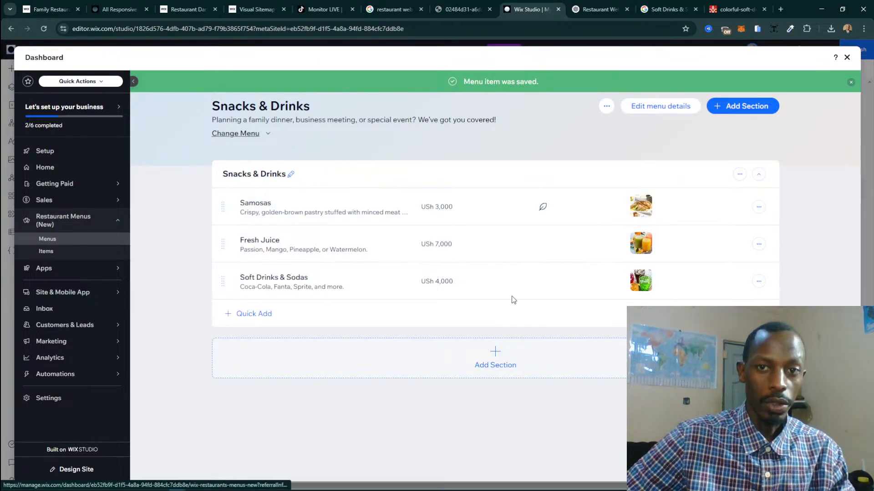
Look over the list of restaurant menus and the Breakfast menu's items, and return to the menus list.
{"action": "scroll", "coordinate": [807, 264], "scroll_direction": "down", "scroll_amount": 1}
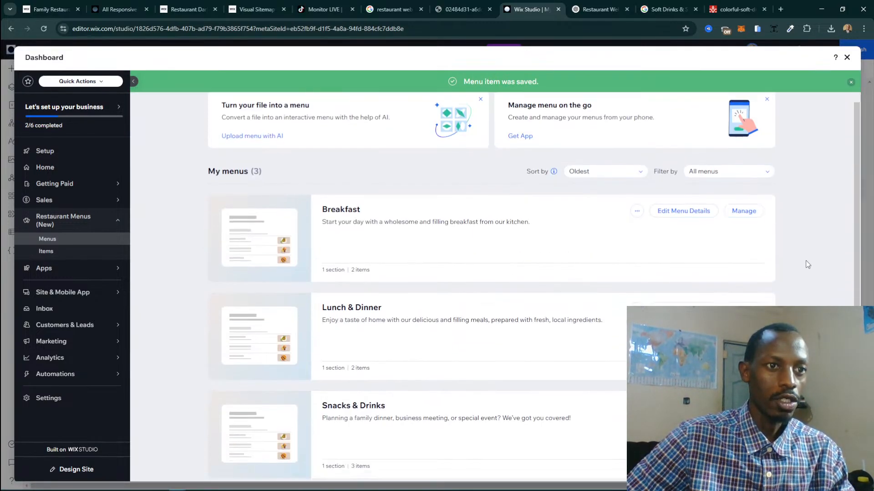
{"action": "scroll", "coordinate": [807, 265], "scroll_direction": "down", "scroll_amount": 2}
{"action": "scroll", "coordinate": [806, 264], "scroll_direction": "up", "scroll_amount": 2}
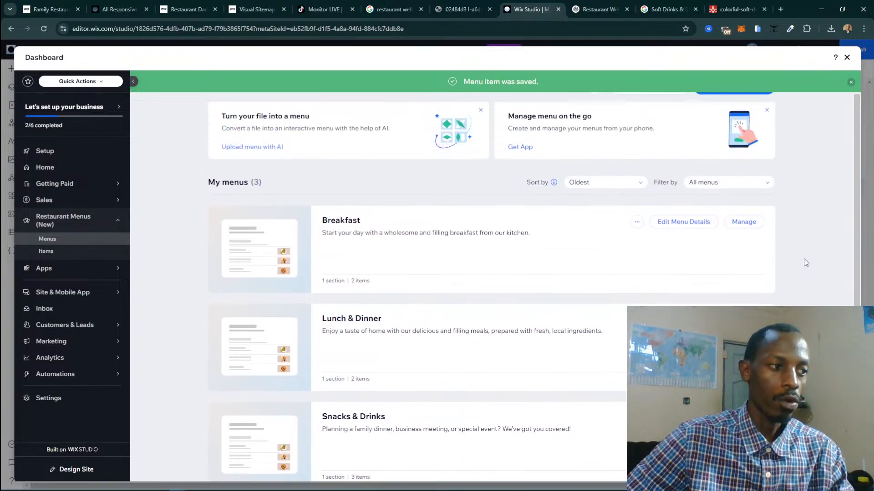
{"action": "scroll", "coordinate": [806, 262], "scroll_direction": "down", "scroll_amount": 1}
{"action": "scroll", "coordinate": [805, 262], "scroll_direction": "up", "scroll_amount": 1}
{"action": "scroll", "coordinate": [803, 259], "scroll_direction": "down", "scroll_amount": 2}
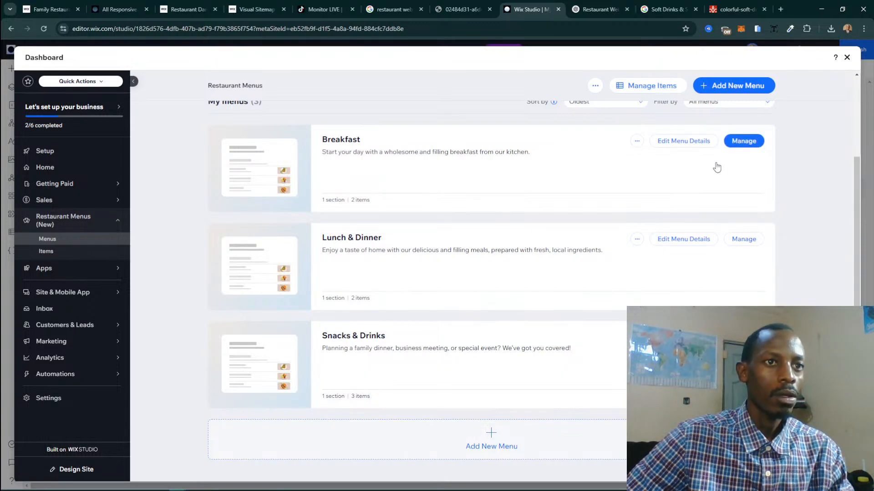
{"action": "left_click", "coordinate": [675, 144]}
{"action": "left_click", "coordinate": [630, 146]}
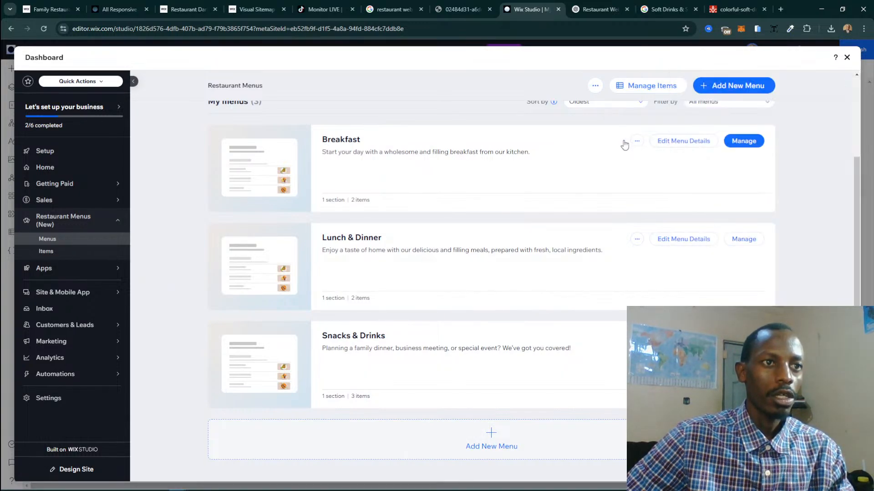
{"action": "left_click", "coordinate": [637, 144]}
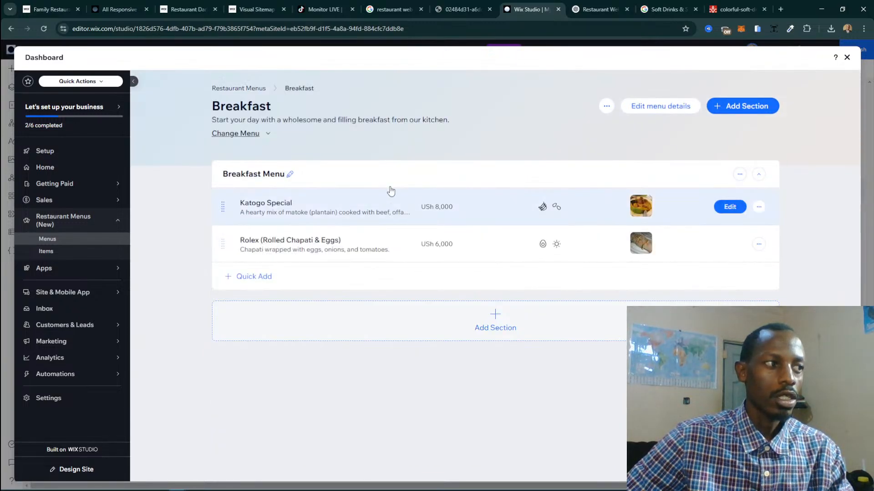
{"action": "left_click", "coordinate": [237, 88]}
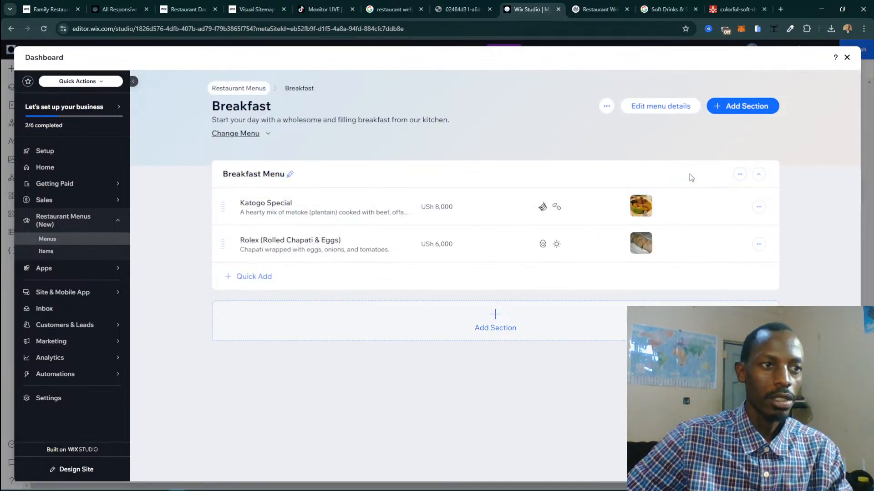
Open the print menu design for the Breakfast menu and look over its page layout.
{"action": "left_click", "coordinate": [636, 242]}
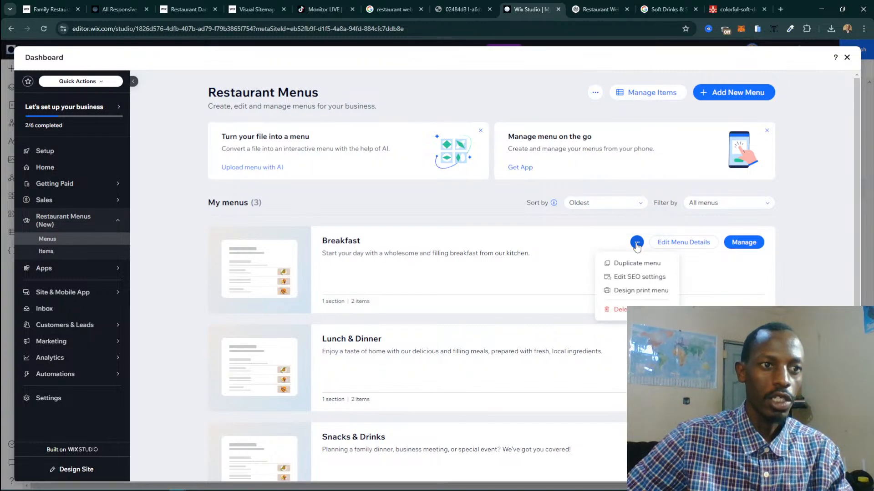
{"action": "left_click", "coordinate": [645, 291]}
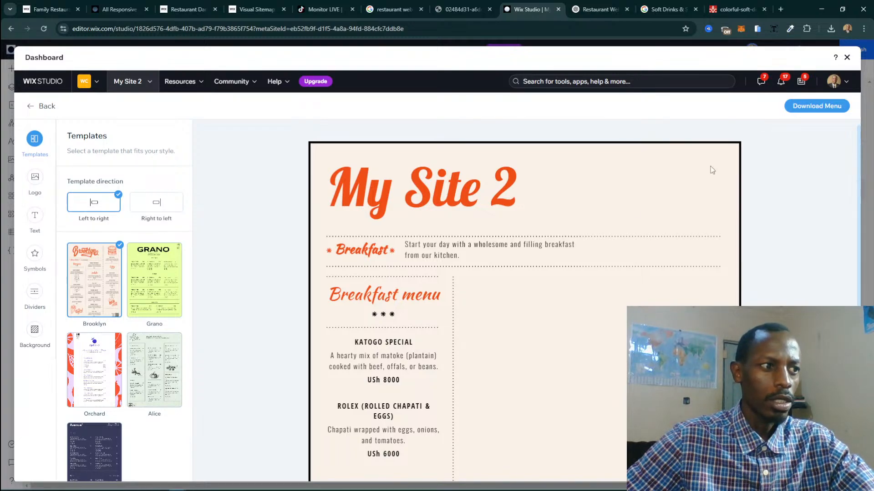
{"action": "scroll", "coordinate": [593, 319], "scroll_direction": "down", "scroll_amount": 5}
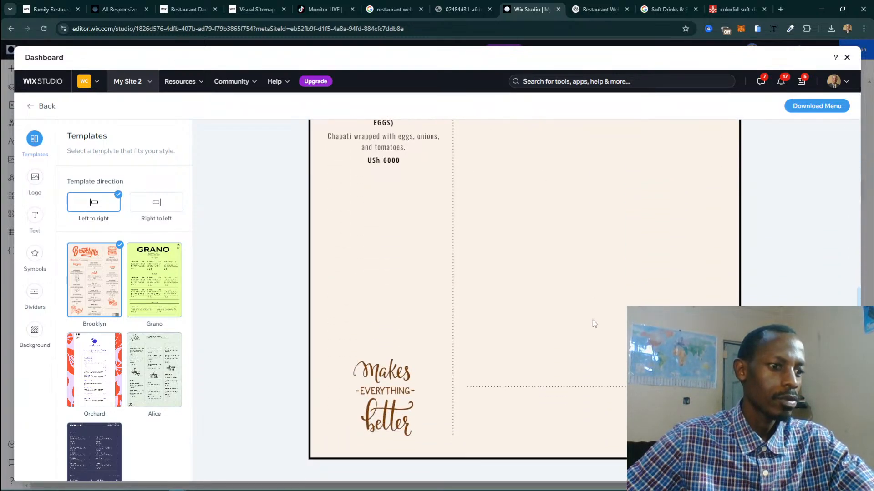
Close the print menu design and look over the Breakfast menu on the Menus page.
{"action": "scroll", "coordinate": [593, 319], "scroll_direction": "up", "scroll_amount": 5}
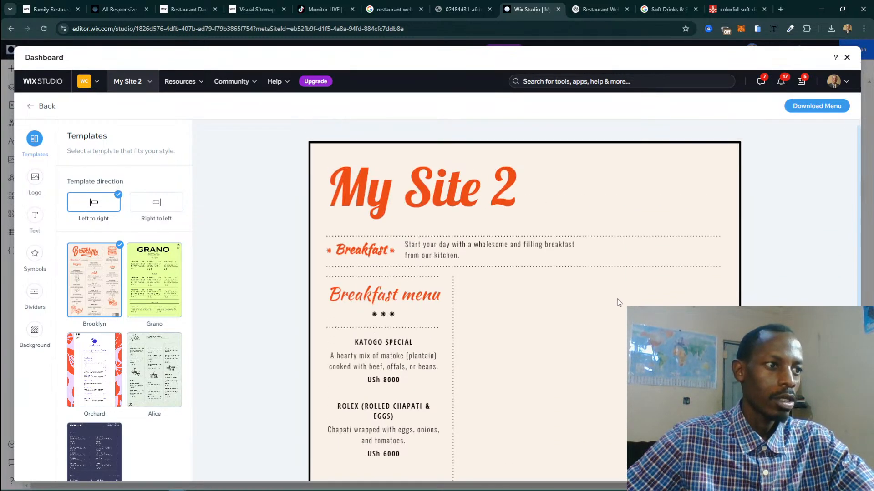
{"action": "left_click", "coordinate": [847, 60]}
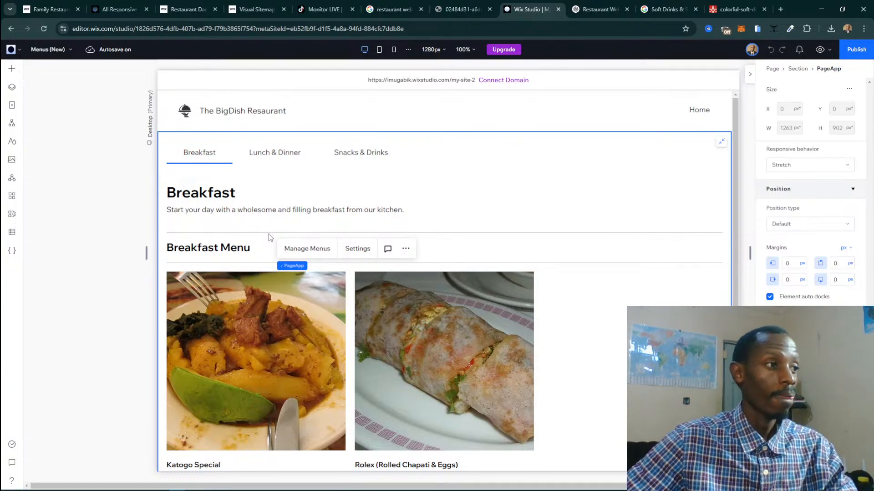
{"action": "scroll", "coordinate": [370, 210], "scroll_direction": "down", "scroll_amount": 3}
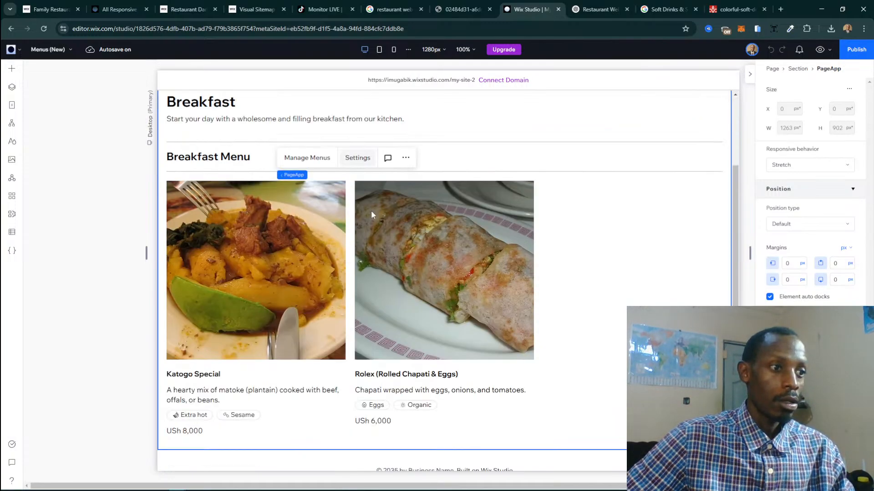
{"action": "scroll", "coordinate": [341, 223], "scroll_direction": "up", "scroll_amount": 3}
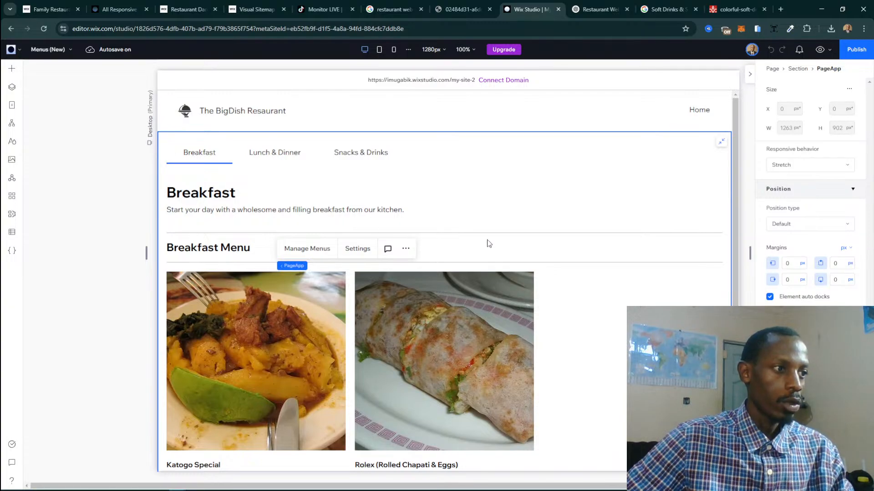
Publish the site on a free Wix Studio domain with the address ending "the-big-restaurant".
{"action": "left_click", "coordinate": [854, 54]}
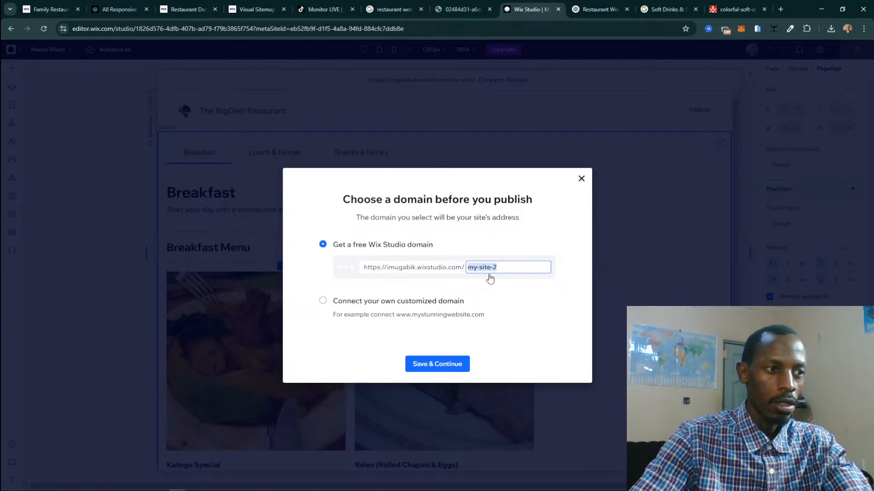
{"action": "type", "text": "the-"}
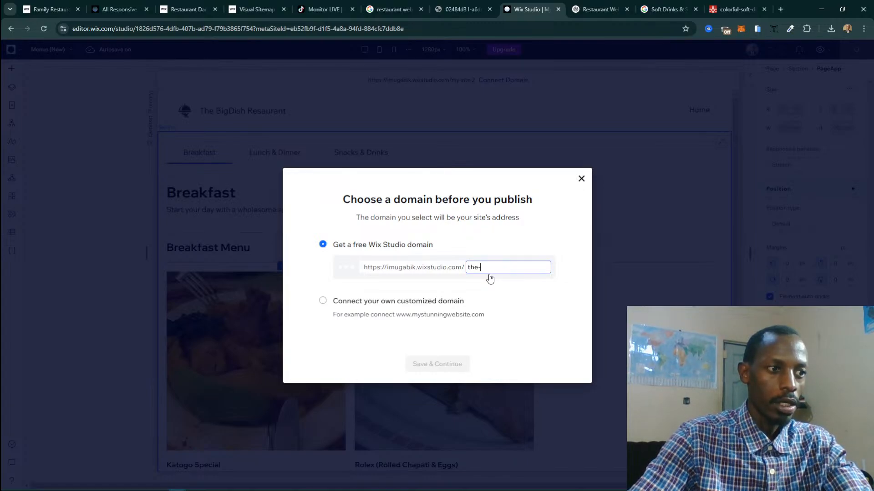
{"action": "type", "text": "big-restaur"}
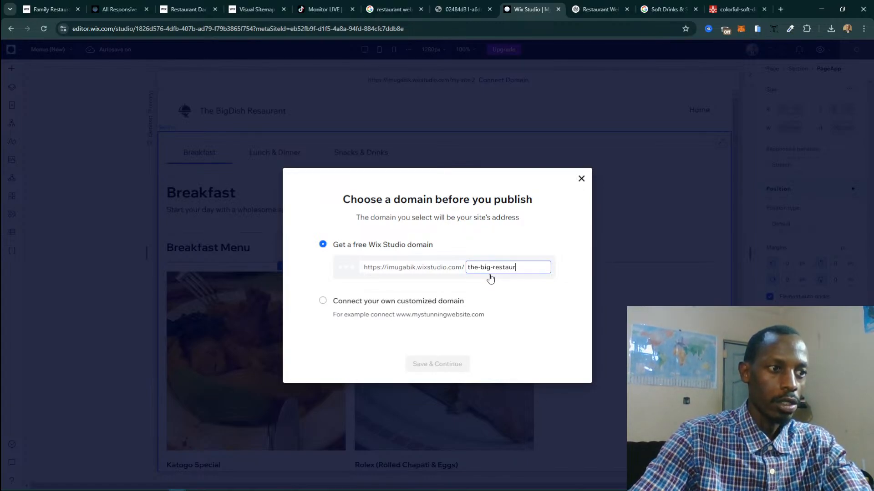
{"action": "type", "text": "ant"}
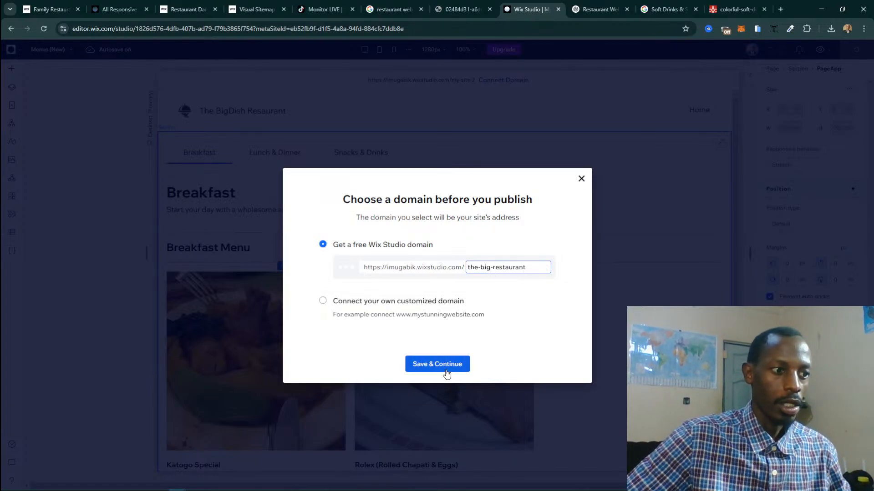
{"action": "left_click", "coordinate": [437, 364]}
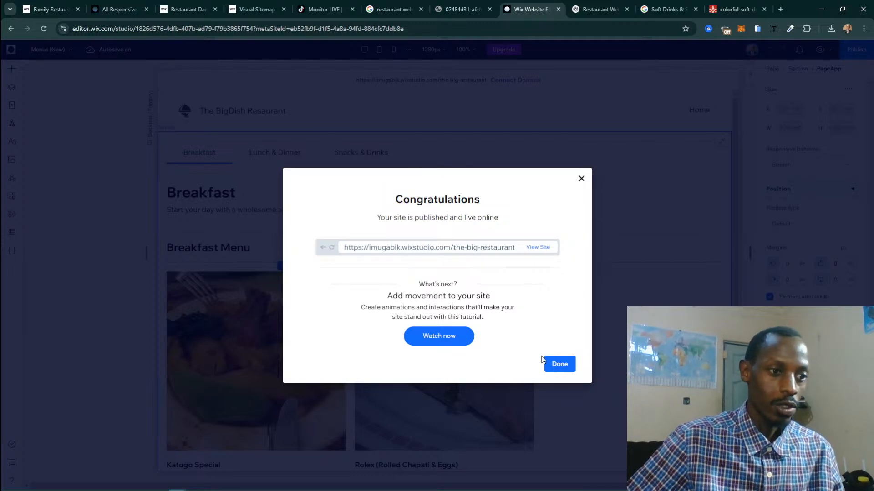
{"action": "left_click", "coordinate": [560, 365]}
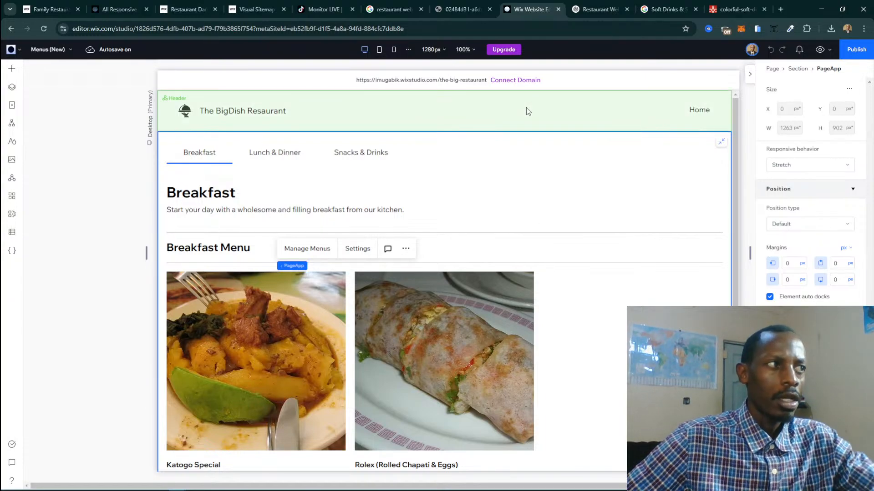
Fill the site header with a golden-yellow background and check the Menus page in preview mode before returning to editing.
{"action": "left_click", "coordinate": [482, 117]}
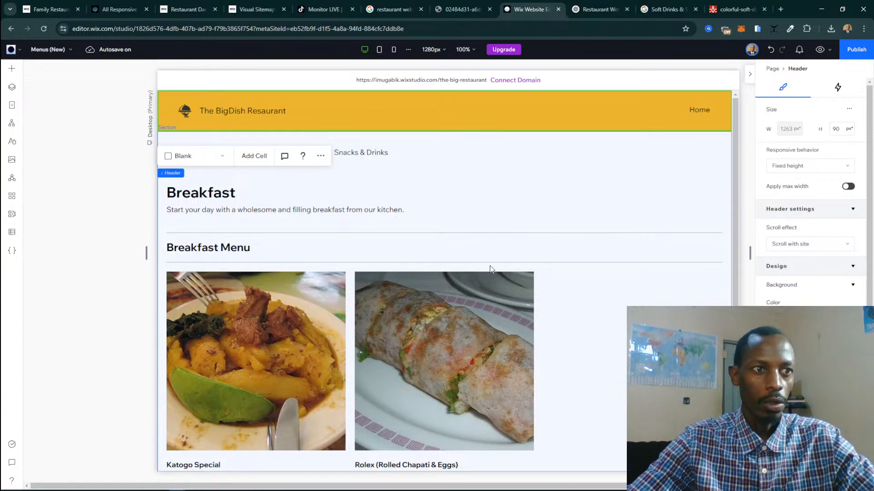
{"action": "scroll", "coordinate": [606, 228], "scroll_direction": "down", "scroll_amount": 1}
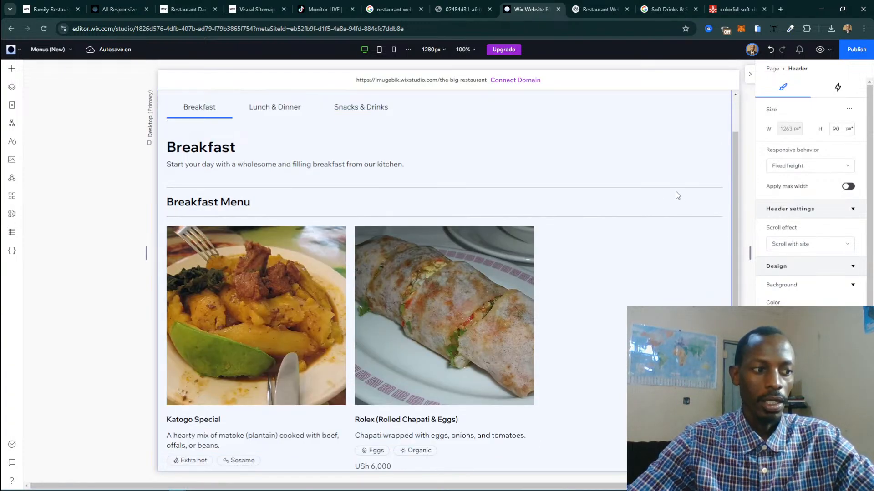
{"action": "left_click", "coordinate": [819, 50]}
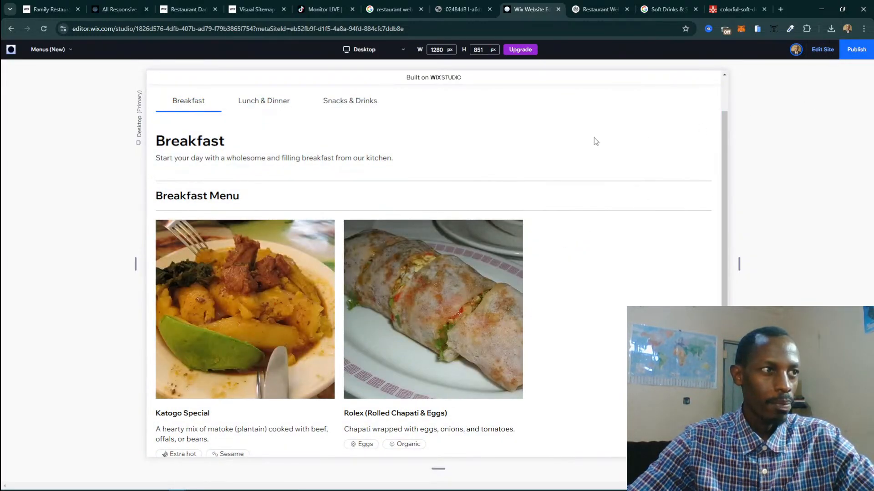
{"action": "scroll", "coordinate": [419, 319], "scroll_direction": "down", "scroll_amount": 2}
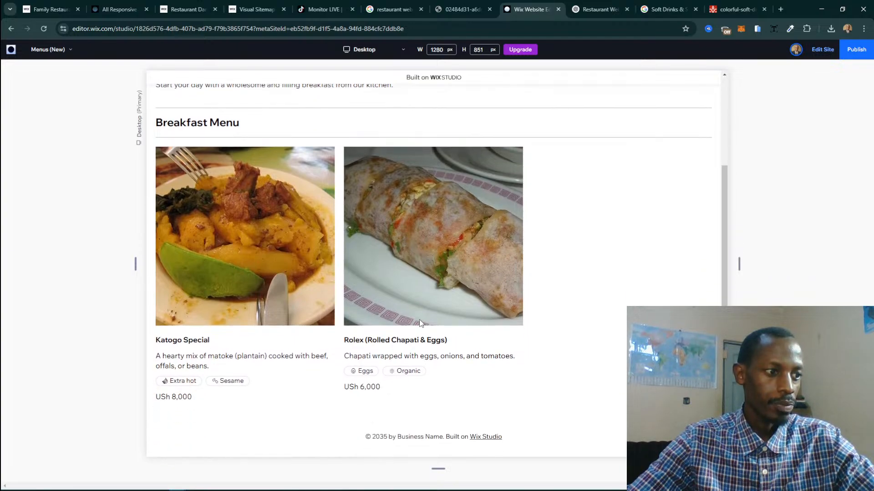
{"action": "scroll", "coordinate": [405, 336], "scroll_direction": "up", "scroll_amount": 1}
{"action": "scroll", "coordinate": [409, 324], "scroll_direction": "down", "scroll_amount": 2}
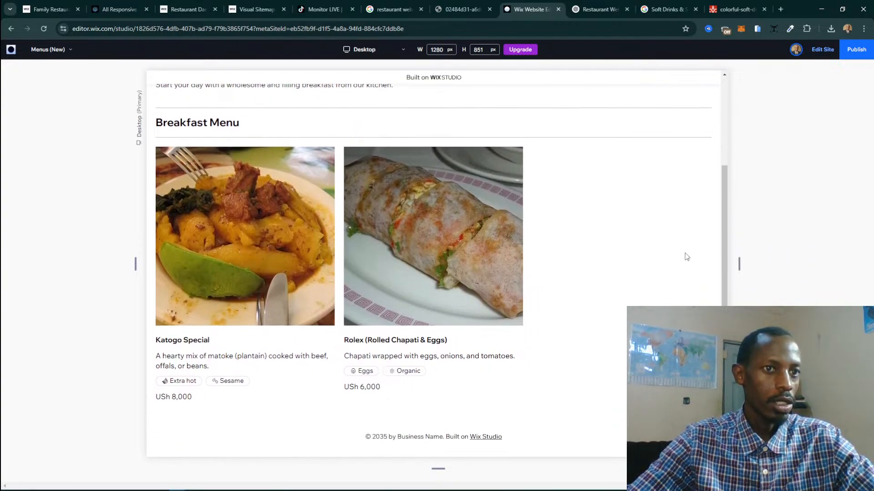
{"action": "left_click", "coordinate": [723, 121]}
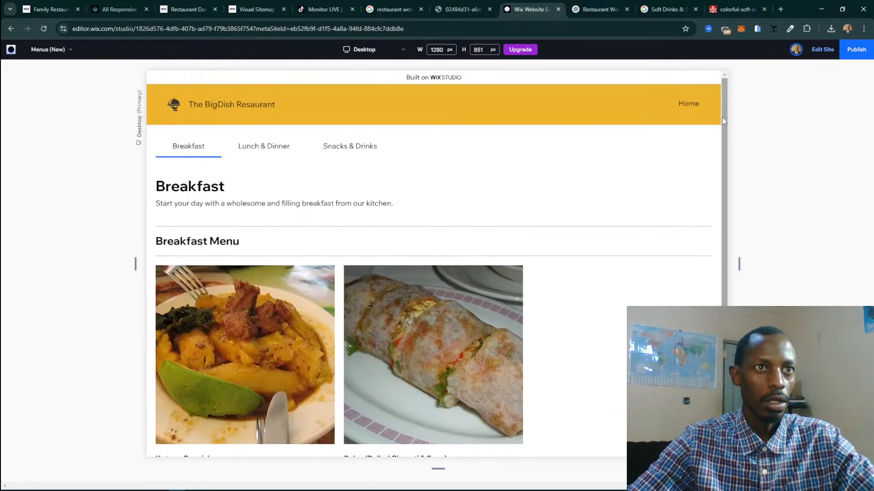
{"action": "left_click", "coordinate": [822, 50]}
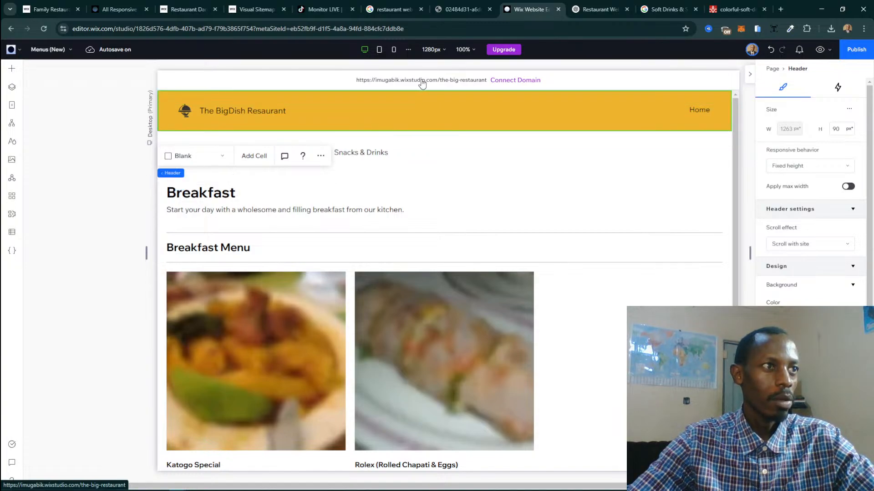
Open the published site, look over its home page sections and return to the Wix Studio editor.
{"action": "left_click", "coordinate": [424, 81]}
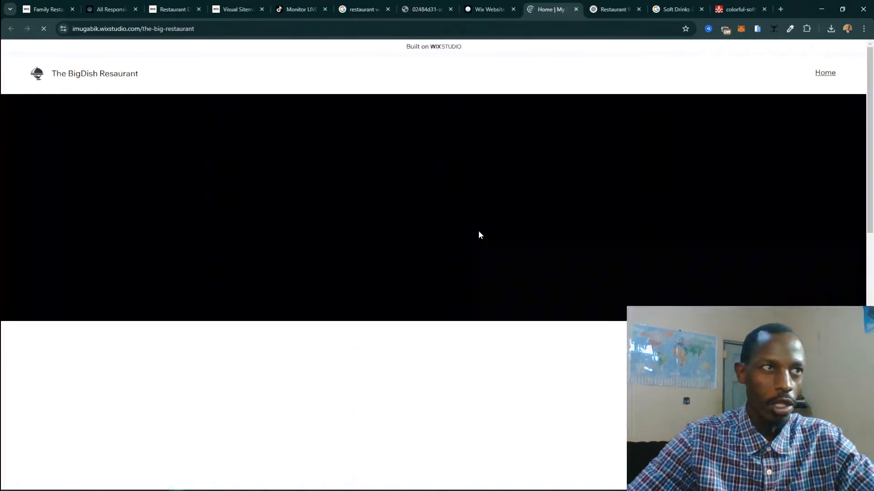
{"action": "scroll", "coordinate": [318, 209], "scroll_direction": "down", "scroll_amount": 4}
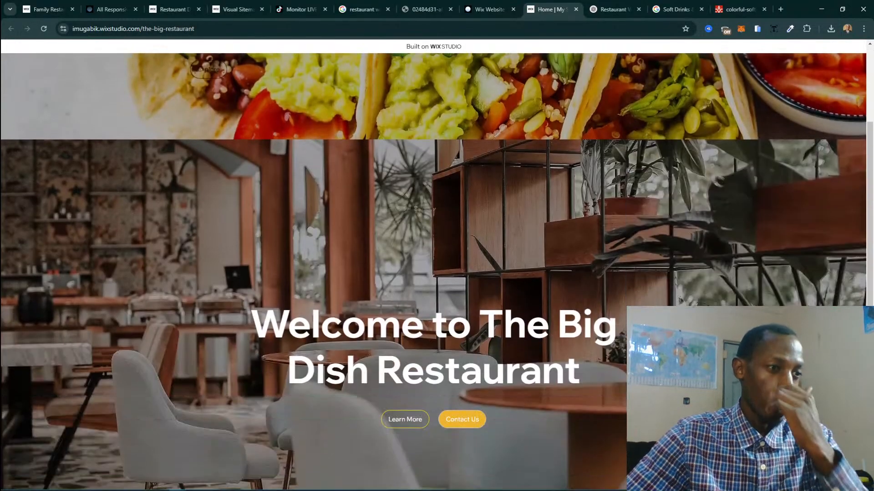
{"action": "scroll", "coordinate": [255, 199], "scroll_direction": "down", "scroll_amount": 8}
{"action": "scroll", "coordinate": [255, 199], "scroll_direction": "up", "scroll_amount": 8}
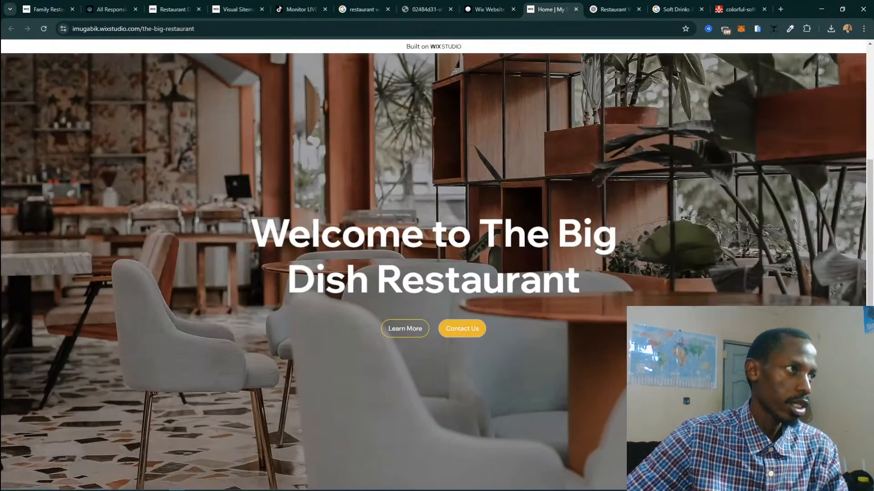
{"action": "scroll", "coordinate": [255, 199], "scroll_direction": "up", "scroll_amount": 4}
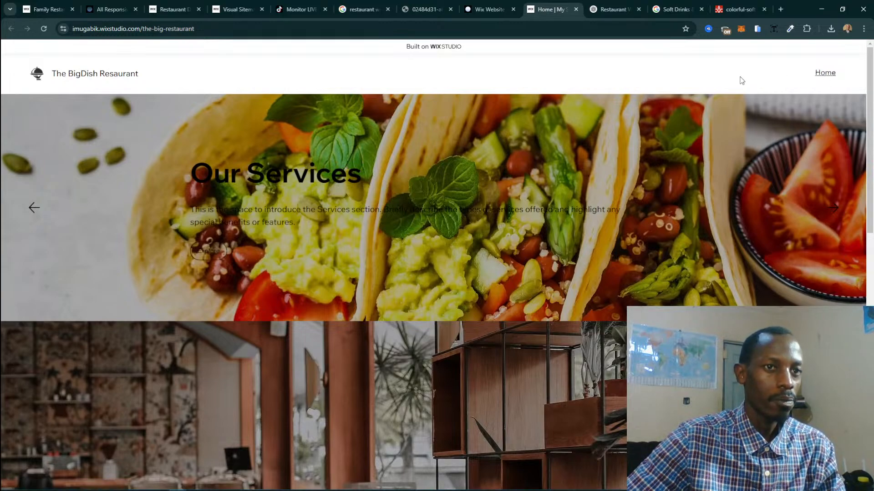
{"action": "left_click", "coordinate": [486, 9]}
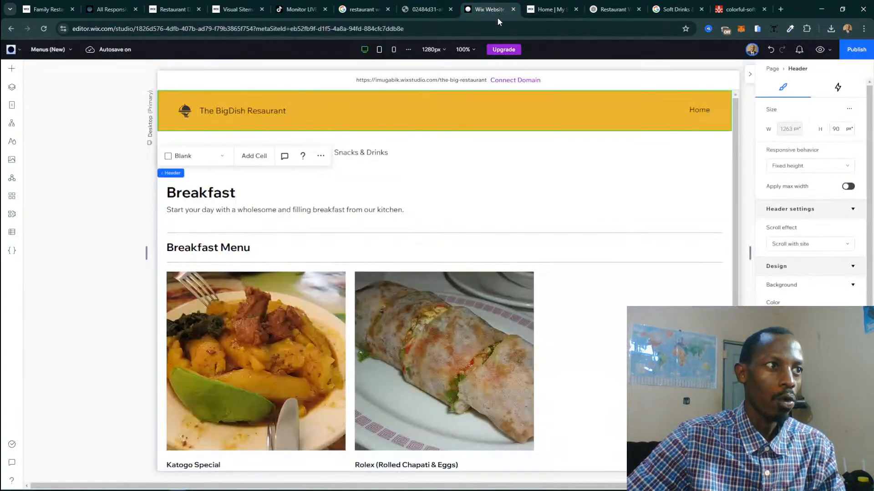
Open the Home page from the site's page list for editing.
{"action": "left_click", "coordinate": [12, 108]}
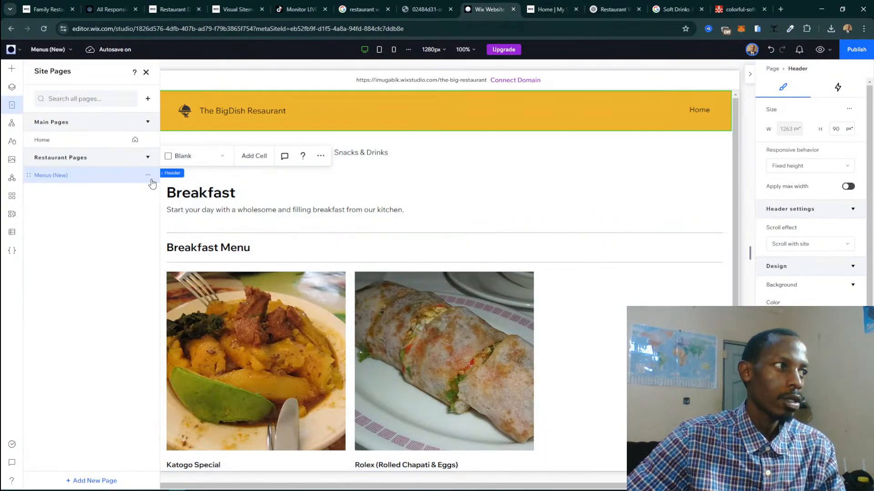
{"action": "left_click", "coordinate": [70, 182]}
{"action": "left_click", "coordinate": [15, 107]}
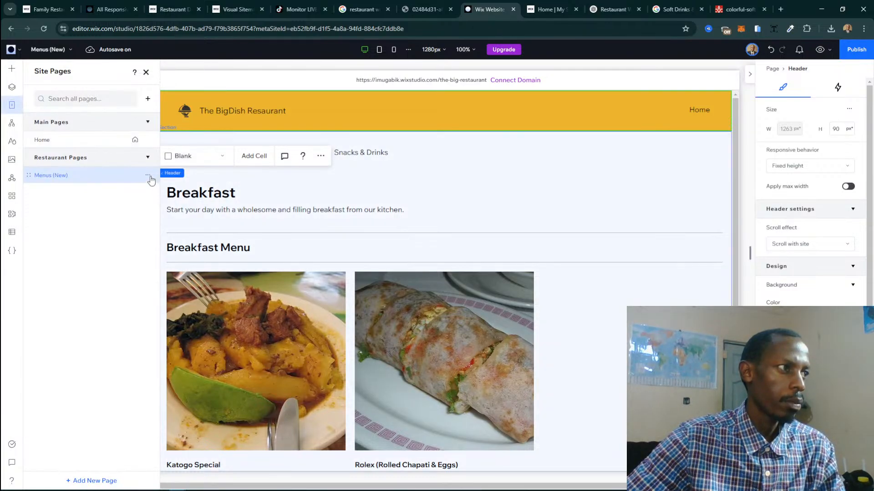
{"action": "left_click", "coordinate": [111, 142]}
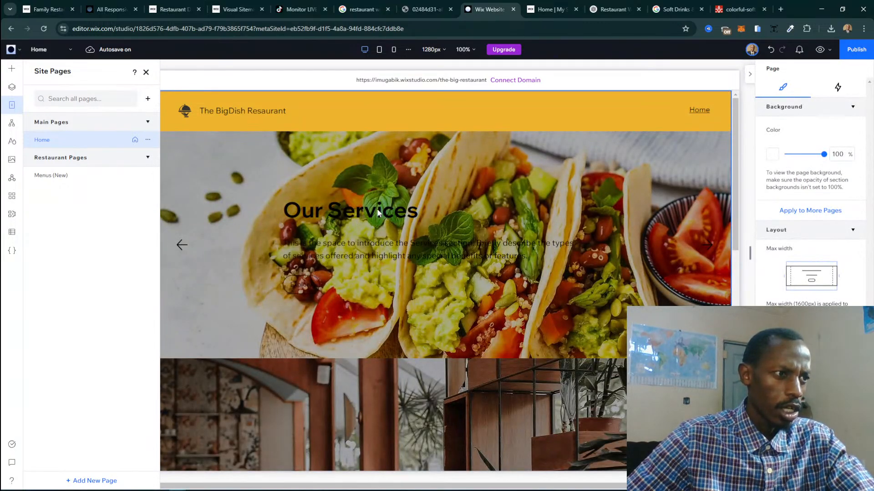
Move the "Our Services" slideshow section down below the "Welcome to The Big Dish Restaurant" section on the Home page.
{"action": "left_click", "coordinate": [399, 210]}
{"action": "left_click", "coordinate": [682, 176]}
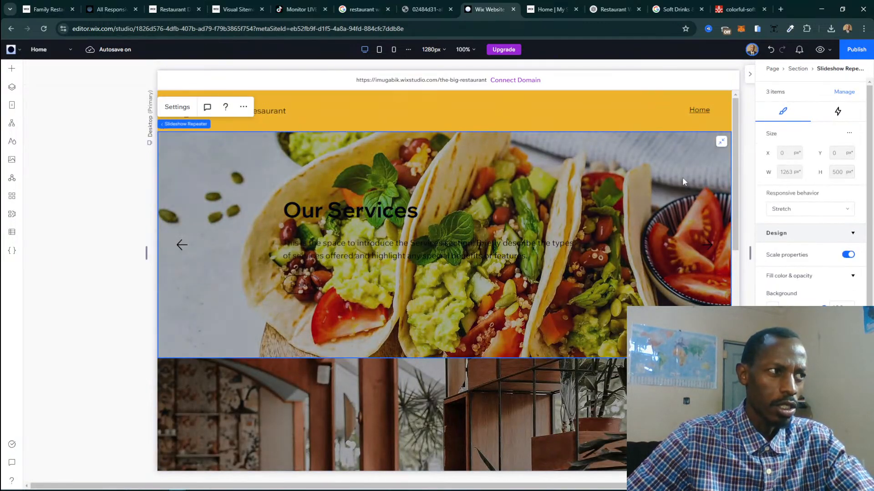
{"action": "left_click", "coordinate": [105, 194]}
{"action": "left_click", "coordinate": [290, 170]}
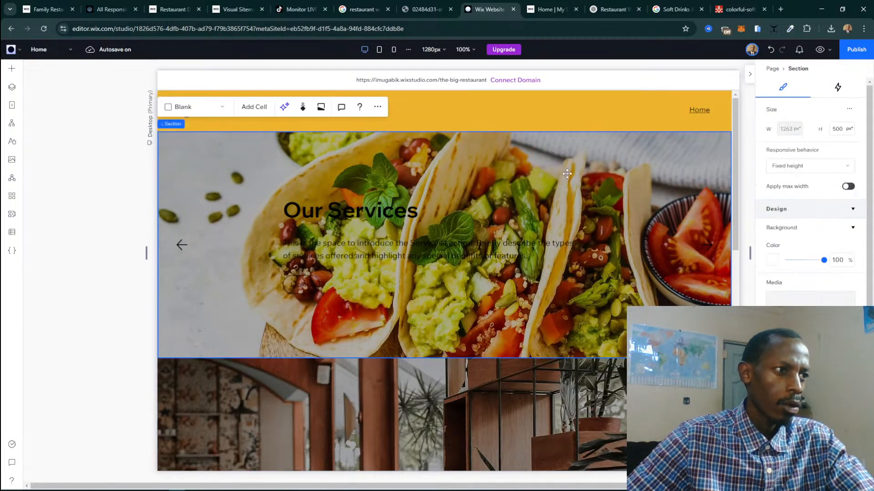
{"action": "left_click", "coordinate": [377, 109]}
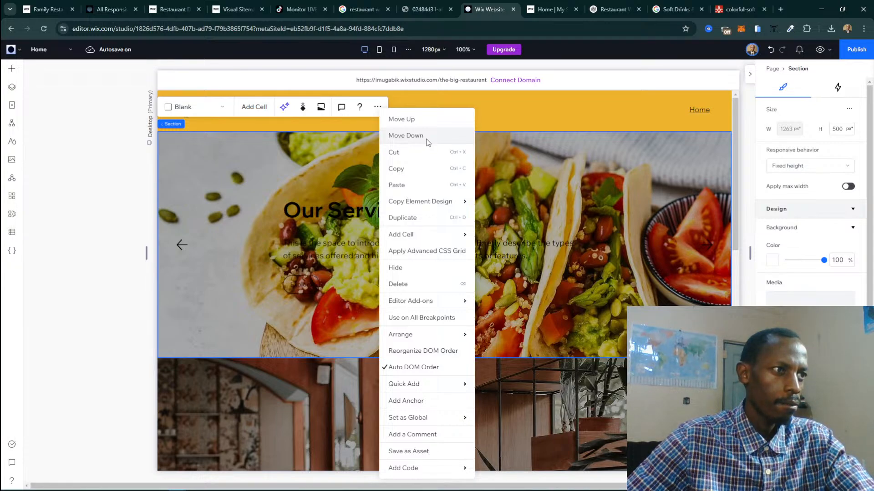
{"action": "left_click", "coordinate": [426, 136]}
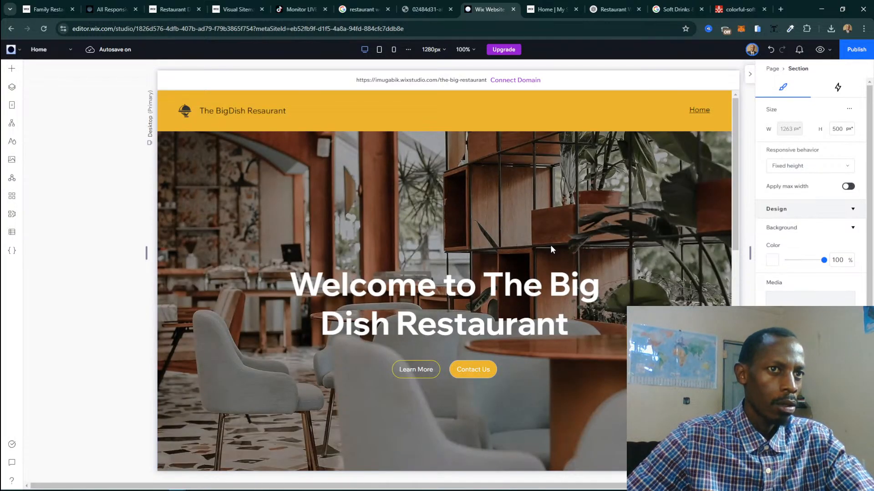
Set the "Our Services" heading and its description paragraph in the slideshow section to white text.
{"action": "scroll", "coordinate": [607, 244], "scroll_direction": "down", "scroll_amount": 5}
{"action": "scroll", "coordinate": [442, 190], "scroll_direction": "up", "scroll_amount": 5}
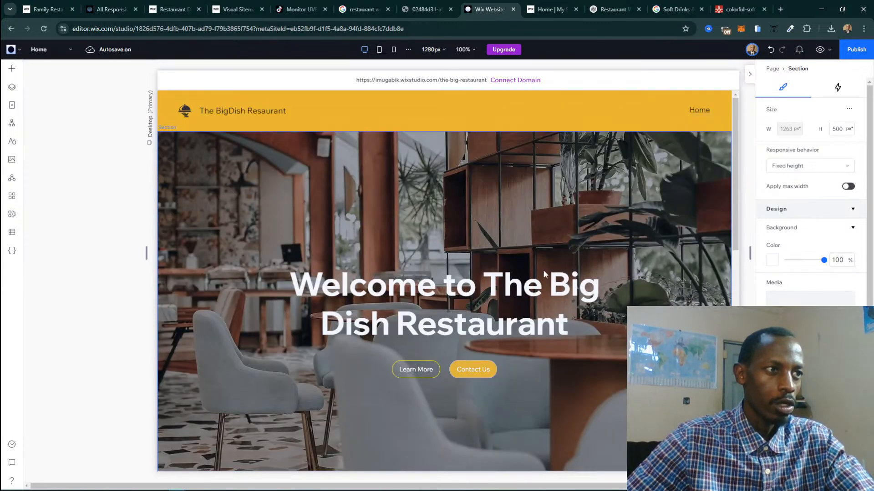
{"action": "scroll", "coordinate": [582, 254], "scroll_direction": "down", "scroll_amount": 3}
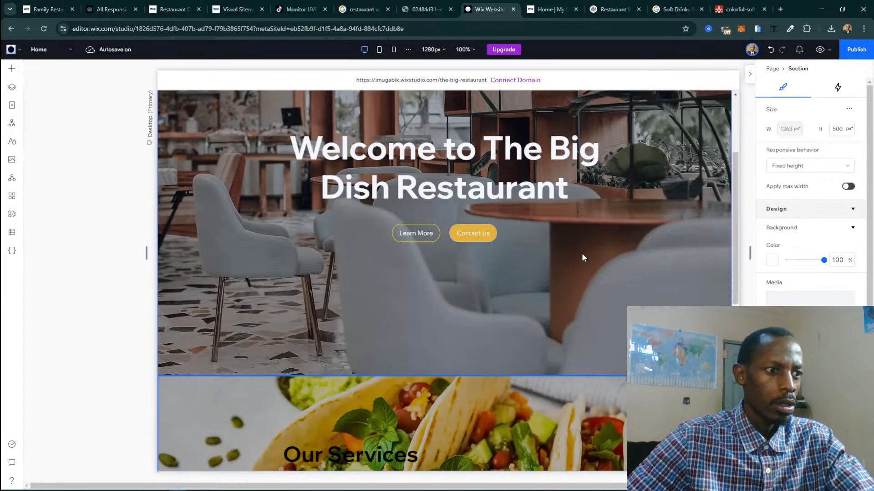
{"action": "scroll", "coordinate": [582, 258], "scroll_direction": "down", "scroll_amount": 2}
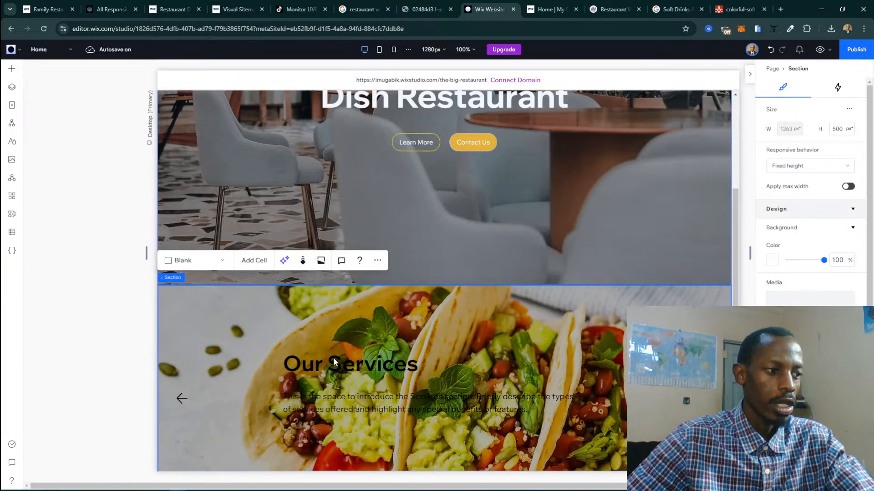
{"action": "left_click", "coordinate": [399, 367]}
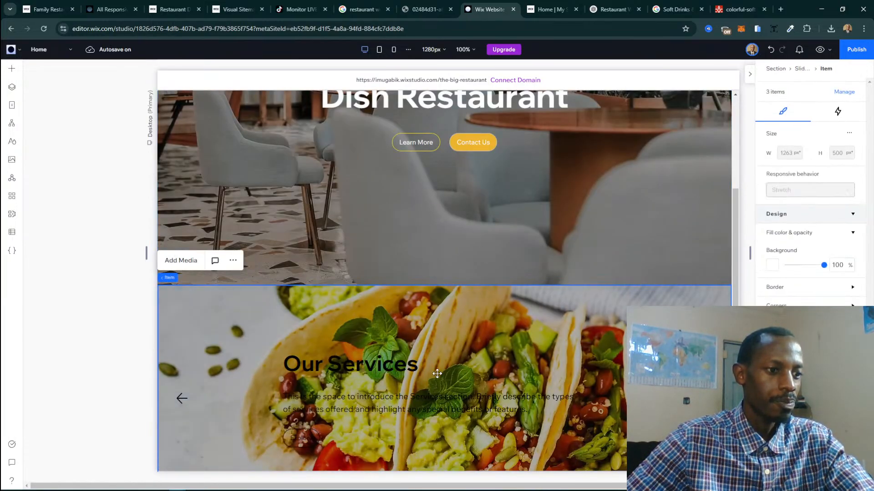
{"action": "left_click", "coordinate": [398, 369]}
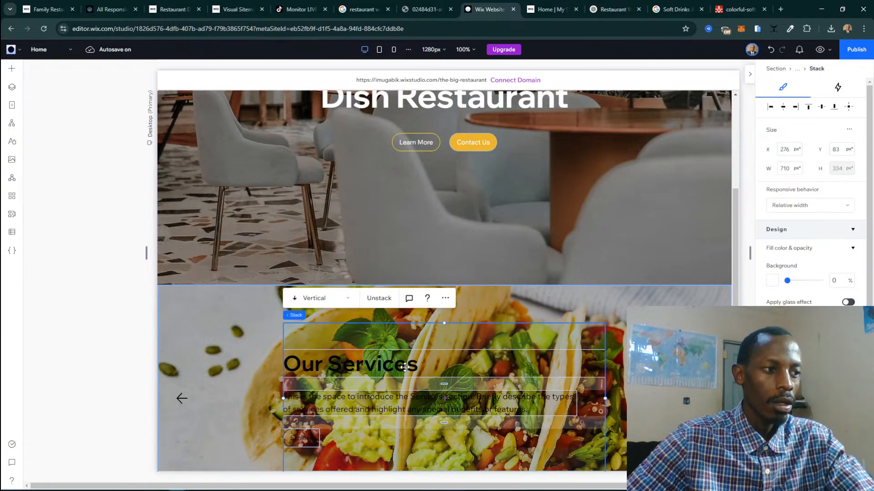
{"action": "left_click", "coordinate": [463, 368]}
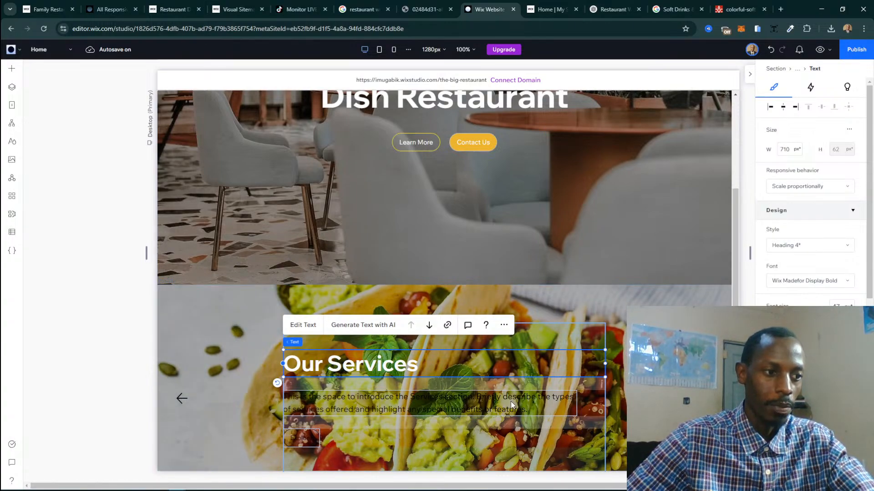
{"action": "left_click", "coordinate": [497, 401]}
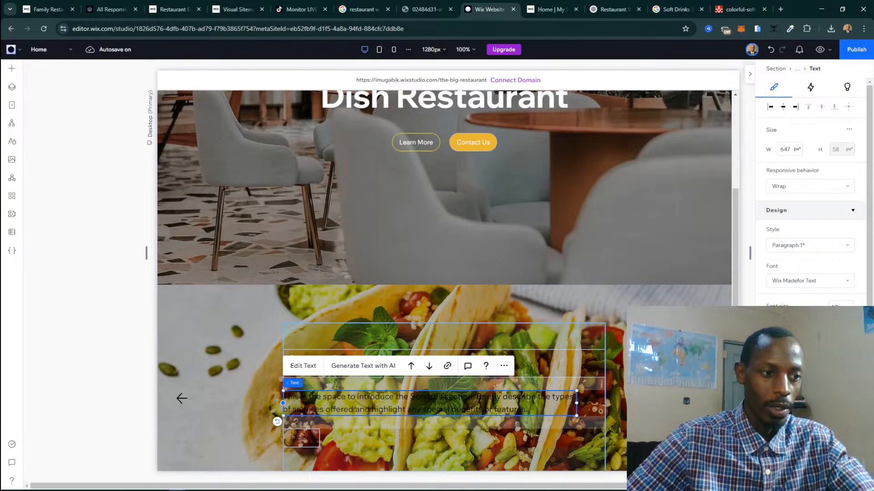
{"action": "scroll", "coordinate": [303, 418], "scroll_direction": "down", "scroll_amount": 2}
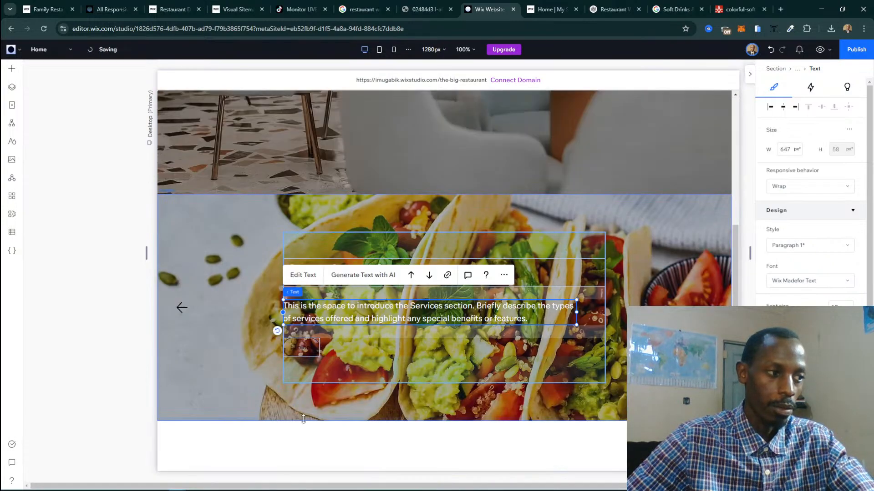
Set the text colour of the Explore button in the services slide to white for its regular state.
{"action": "left_click", "coordinate": [305, 344]}
{"action": "left_click", "coordinate": [306, 348]}
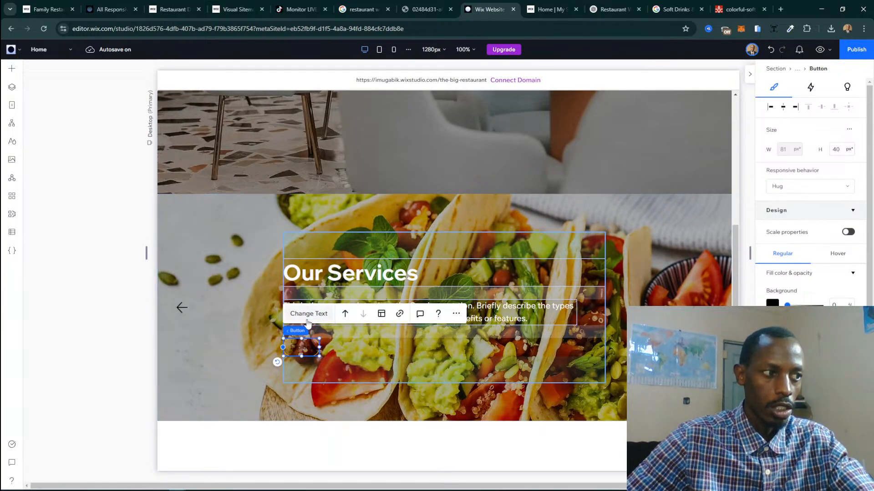
{"action": "scroll", "coordinate": [809, 205], "scroll_direction": "down", "scroll_amount": 4}
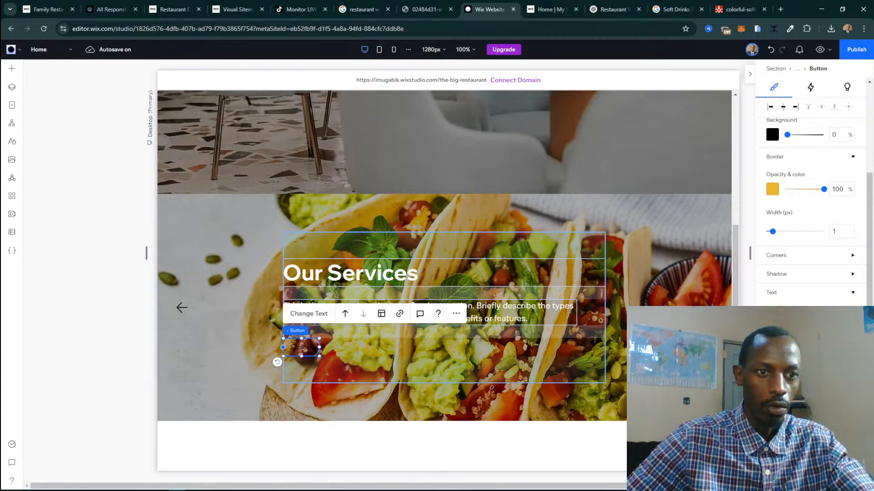
{"action": "left_click", "coordinate": [660, 374]}
{"action": "left_click", "coordinate": [440, 367]}
{"action": "scroll", "coordinate": [793, 302], "scroll_direction": "up", "scroll_amount": 1}
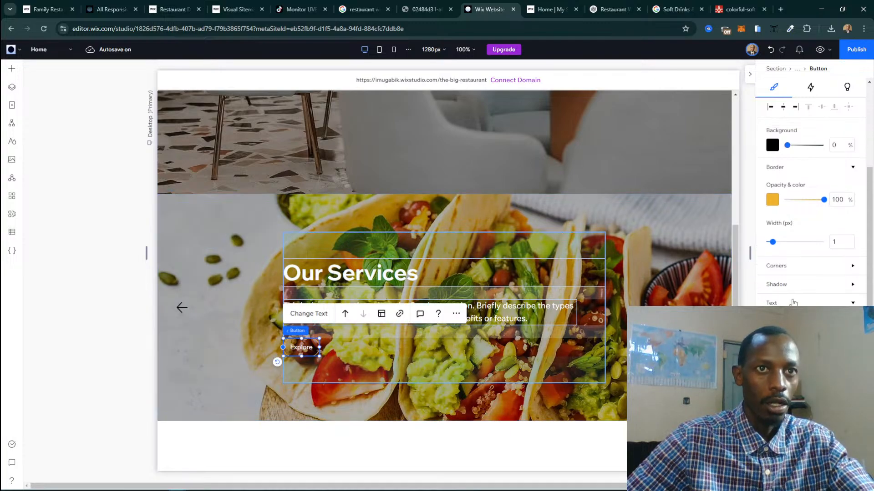
Give the Explore button's hover state a yellow background and black text.
{"action": "scroll", "coordinate": [793, 302], "scroll_direction": "up", "scroll_amount": 3}
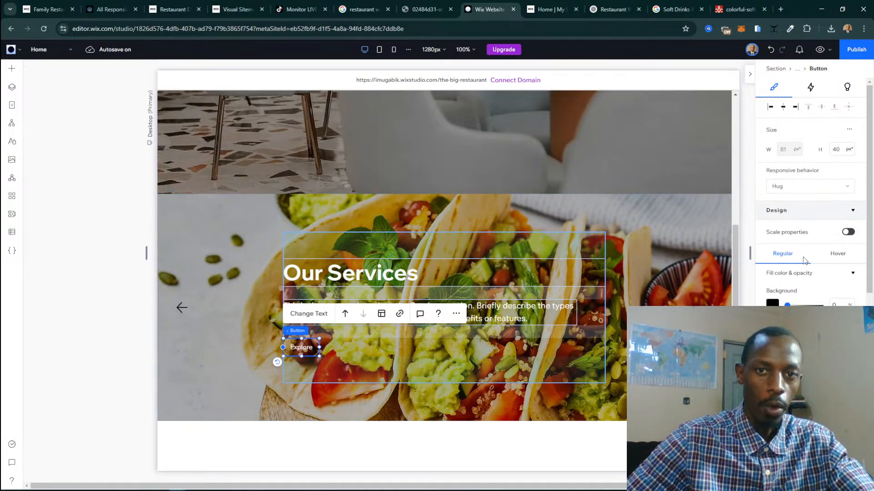
{"action": "left_click", "coordinate": [839, 258]}
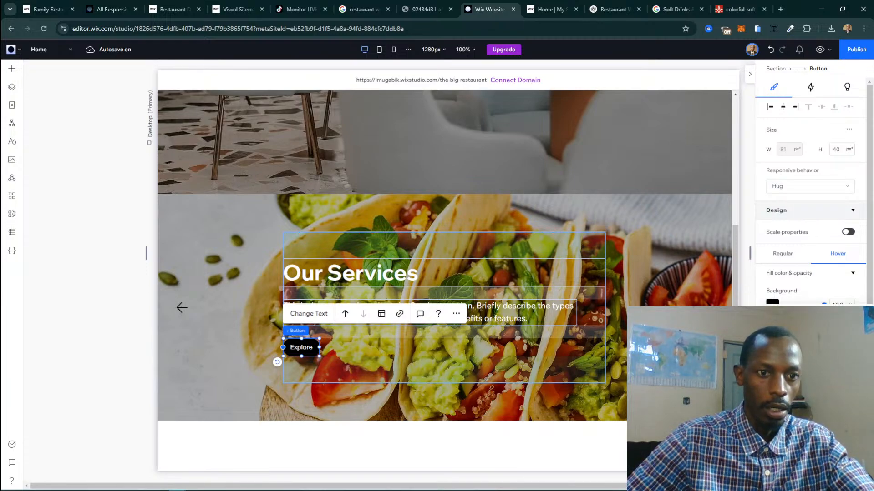
{"action": "left_click", "coordinate": [794, 368]}
{"action": "left_click", "coordinate": [860, 315]}
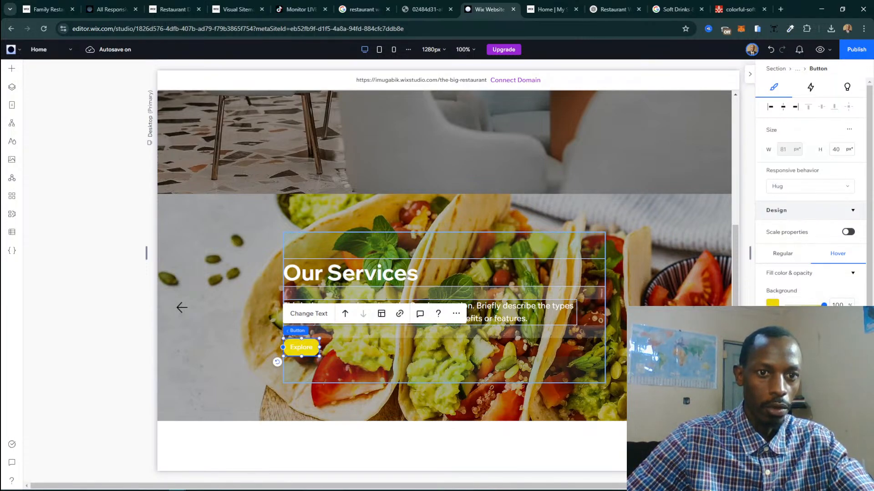
{"action": "scroll", "coordinate": [847, 304], "scroll_direction": "down", "scroll_amount": 2}
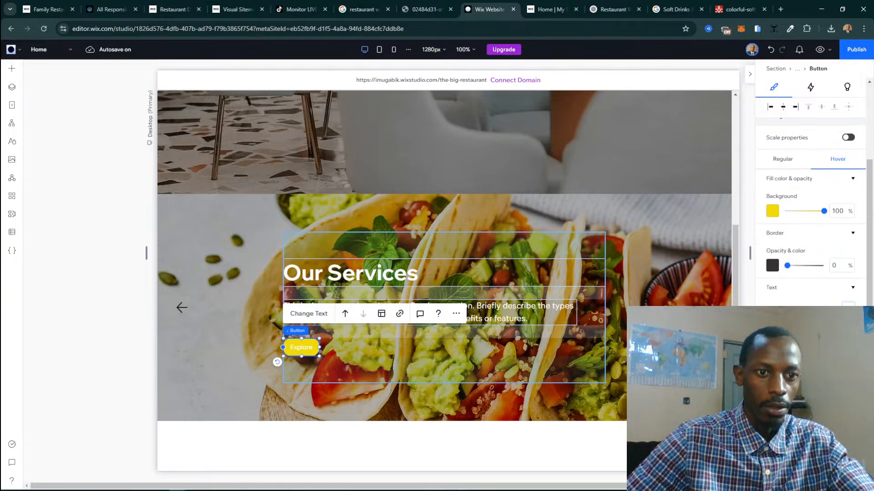
{"action": "left_click", "coordinate": [794, 378]}
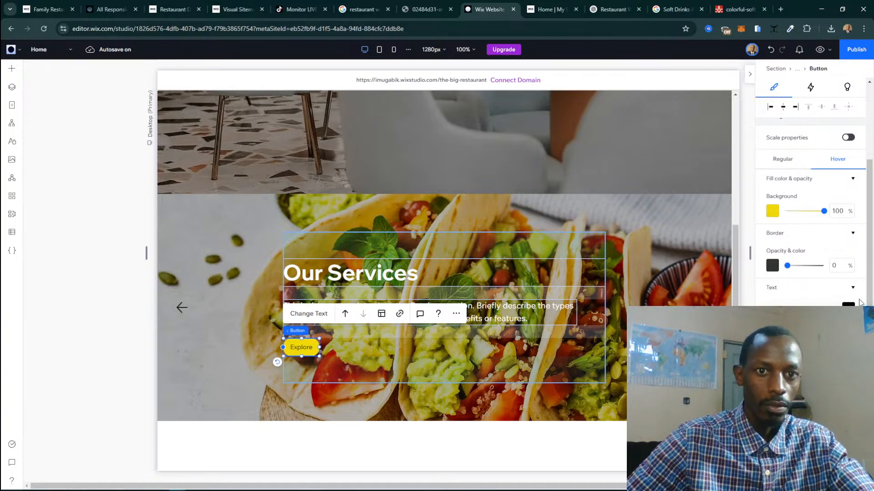
{"action": "left_click", "coordinate": [239, 382]}
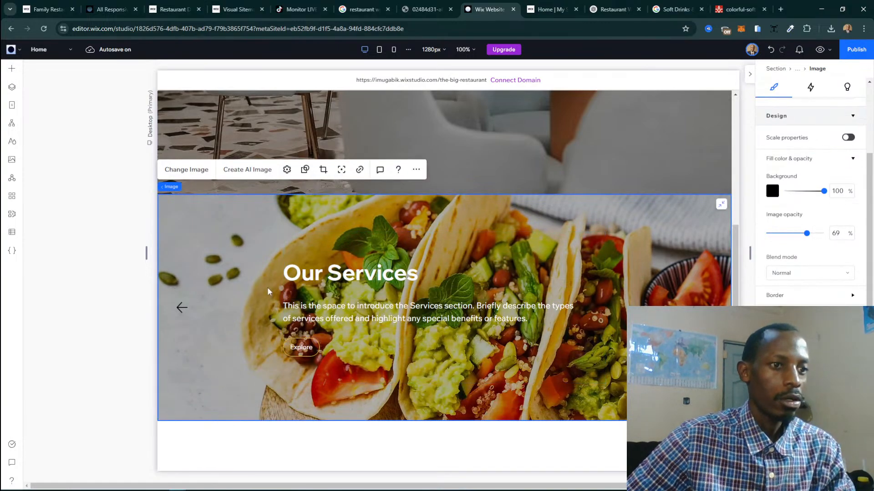
Open the item manager of the horizontal menu in the page header.
{"action": "scroll", "coordinate": [343, 267], "scroll_direction": "up", "scroll_amount": 3}
{"action": "scroll", "coordinate": [345, 268], "scroll_direction": "down", "scroll_amount": 6}
{"action": "scroll", "coordinate": [346, 268], "scroll_direction": "up", "scroll_amount": 5}
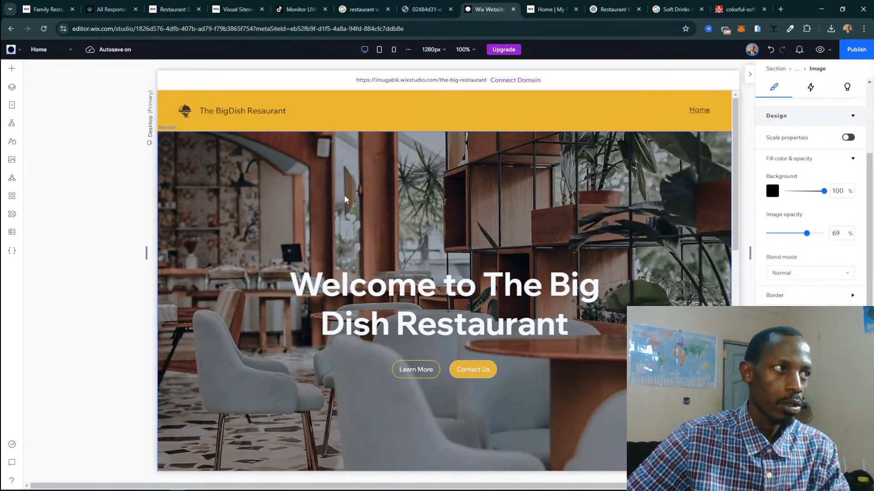
{"action": "left_click", "coordinate": [699, 113]}
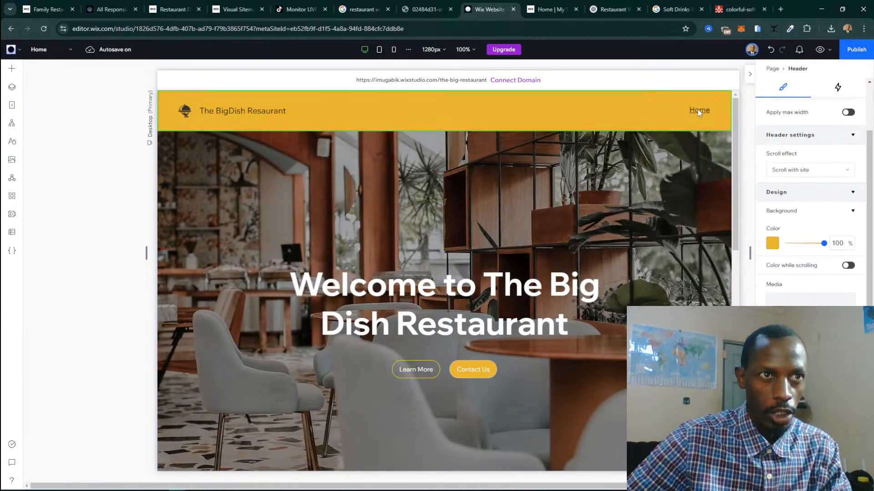
{"action": "left_click", "coordinate": [699, 113]}
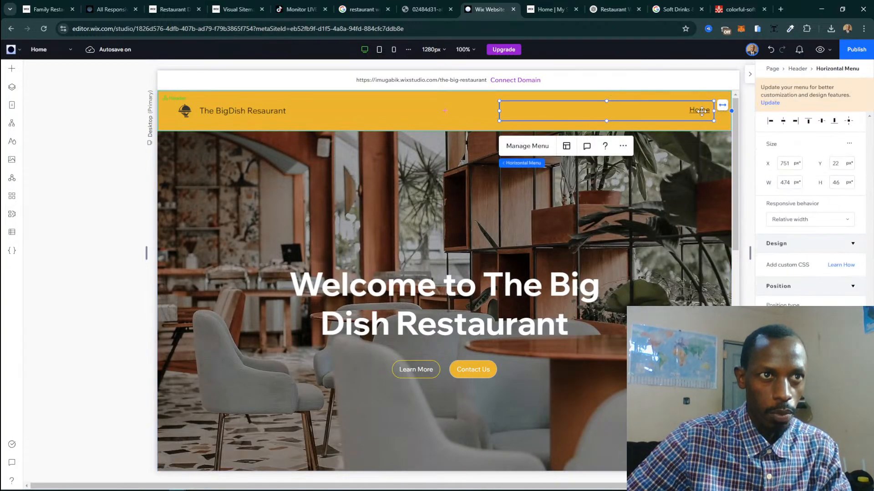
{"action": "left_click", "coordinate": [516, 146]}
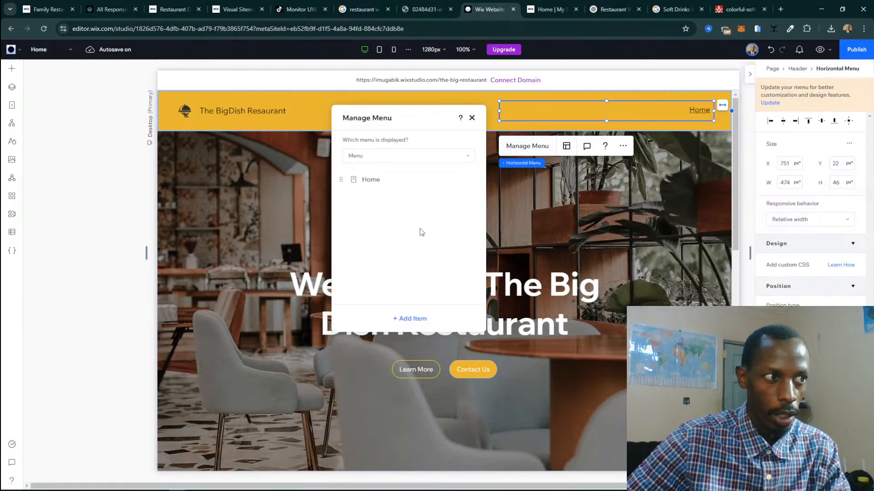
Add a header menu item linking to the Menus (New) page, opening in the current window, and close the menu manager.
{"action": "left_click", "coordinate": [414, 321]}
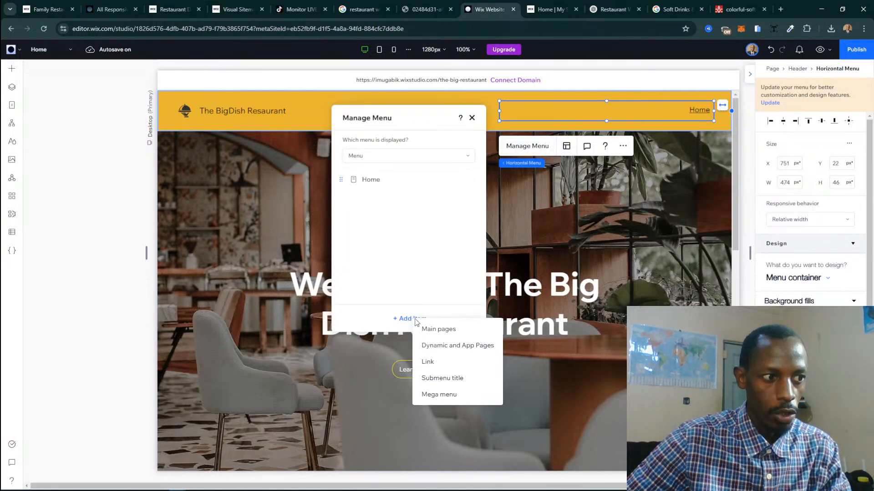
{"action": "left_click", "coordinate": [470, 330]}
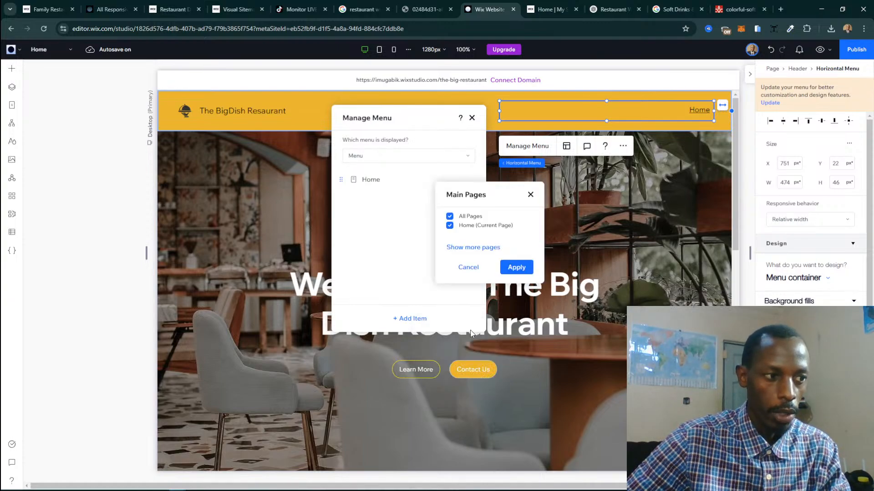
{"action": "left_click", "coordinate": [474, 248]}
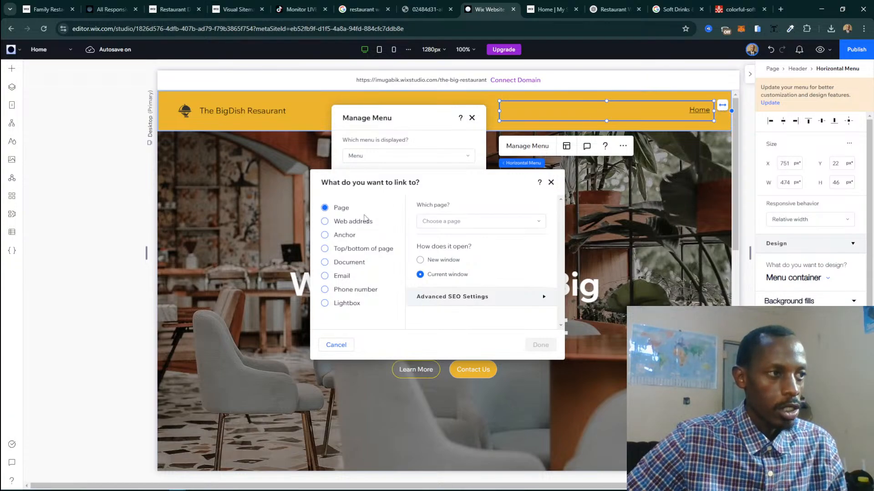
{"action": "left_click", "coordinate": [460, 221]}
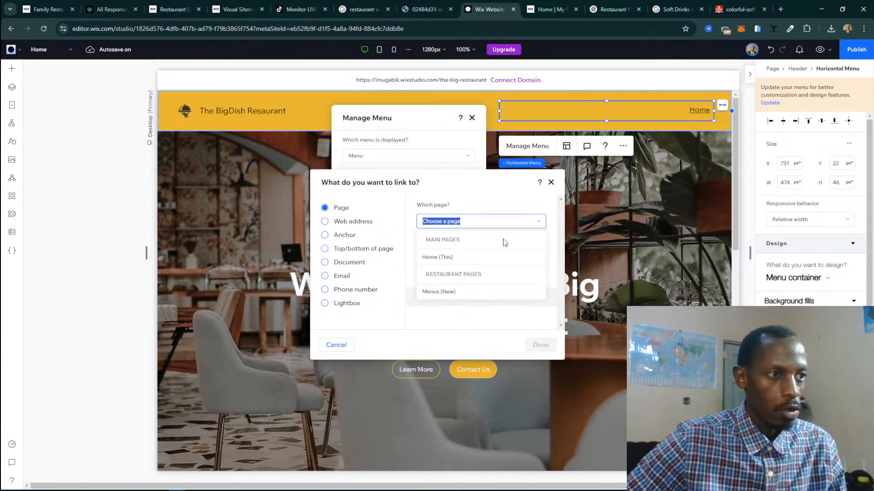
{"action": "left_click", "coordinate": [445, 294]}
{"action": "left_click", "coordinate": [433, 224]}
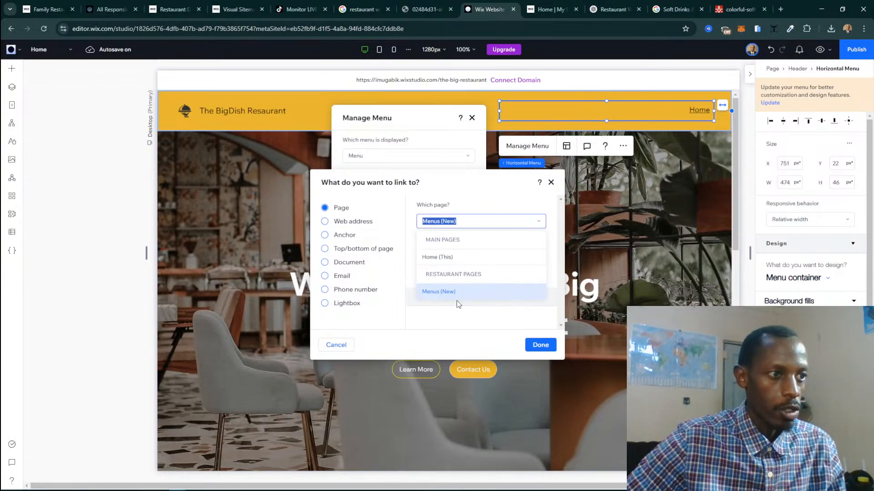
{"action": "left_click", "coordinate": [473, 222]}
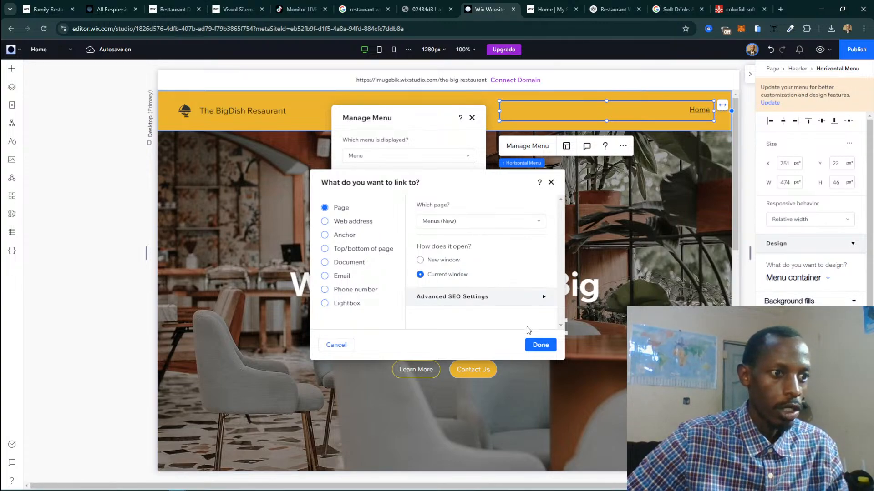
{"action": "left_click", "coordinate": [539, 345]}
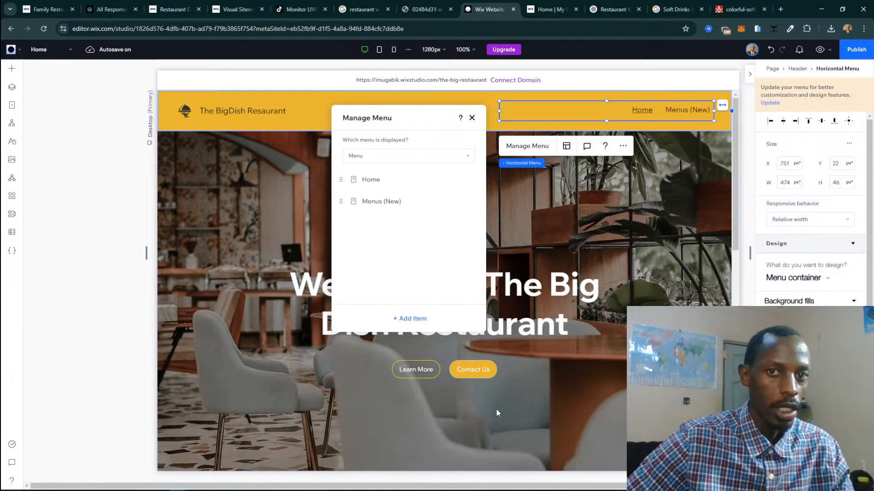
{"action": "left_click", "coordinate": [472, 118]}
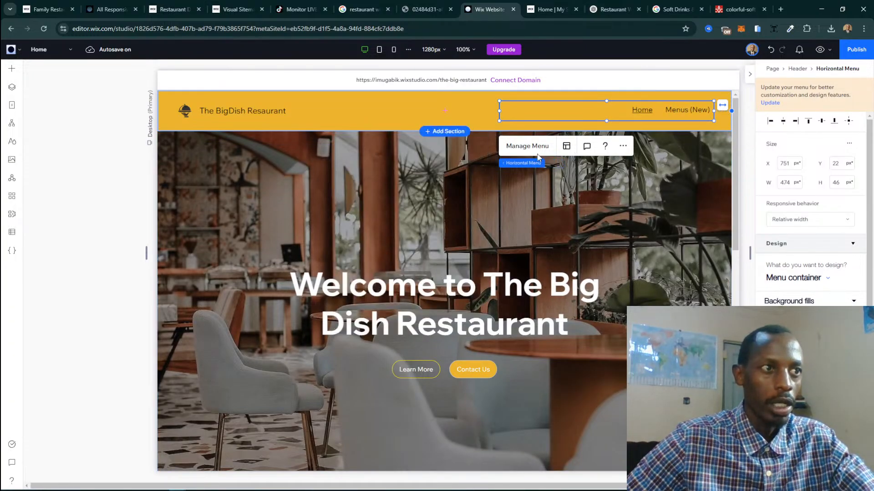
Review the page info and SEO settings of the Menus (New) restaurant page.
{"action": "left_click", "coordinate": [12, 105]}
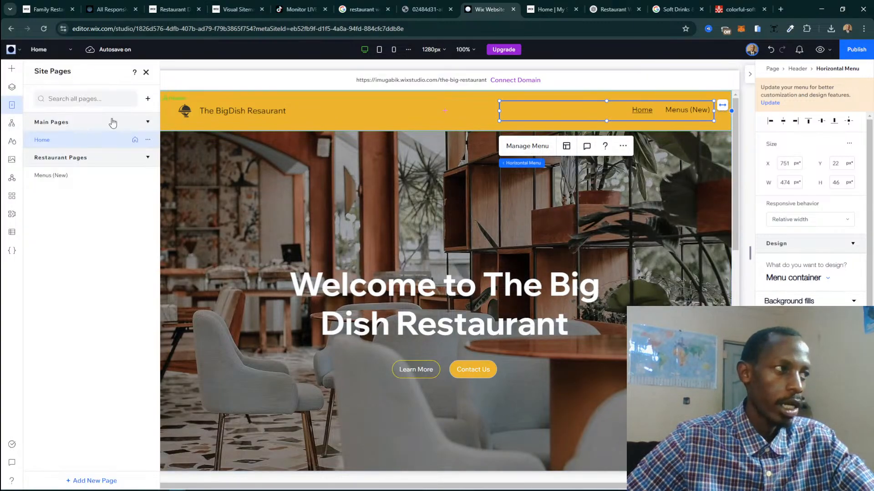
{"action": "left_click", "coordinate": [150, 176]}
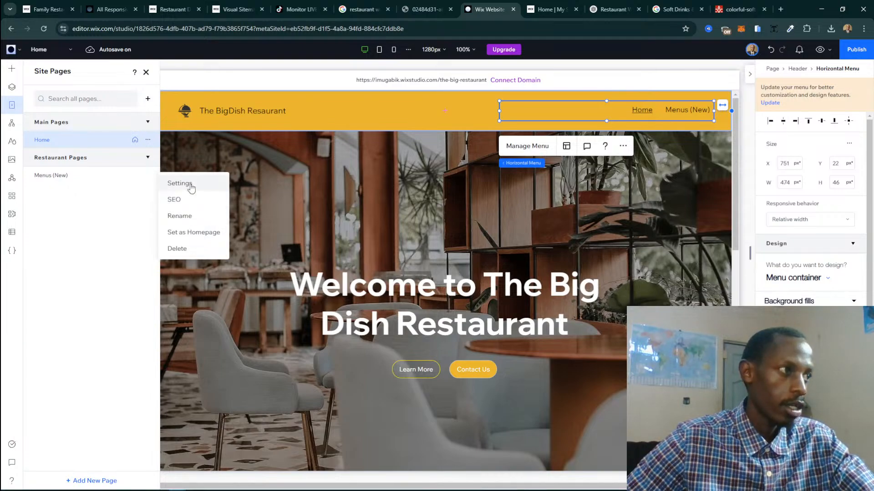
{"action": "left_click", "coordinate": [190, 184]}
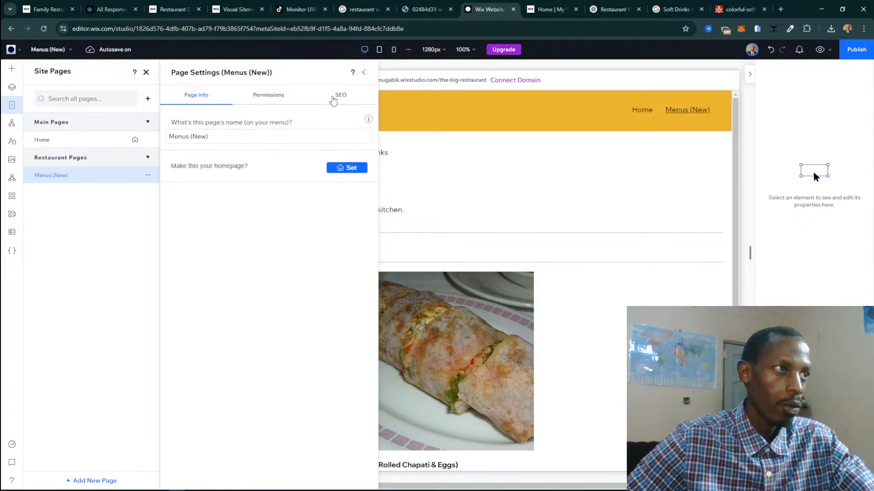
{"action": "left_click", "coordinate": [335, 98]}
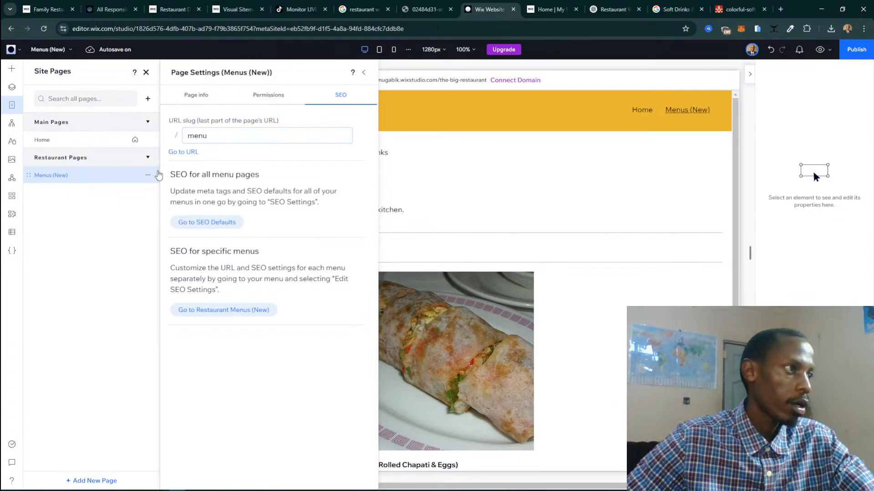
Rename the Menus (New) restaurant page to Menus.
{"action": "left_click", "coordinate": [150, 176]}
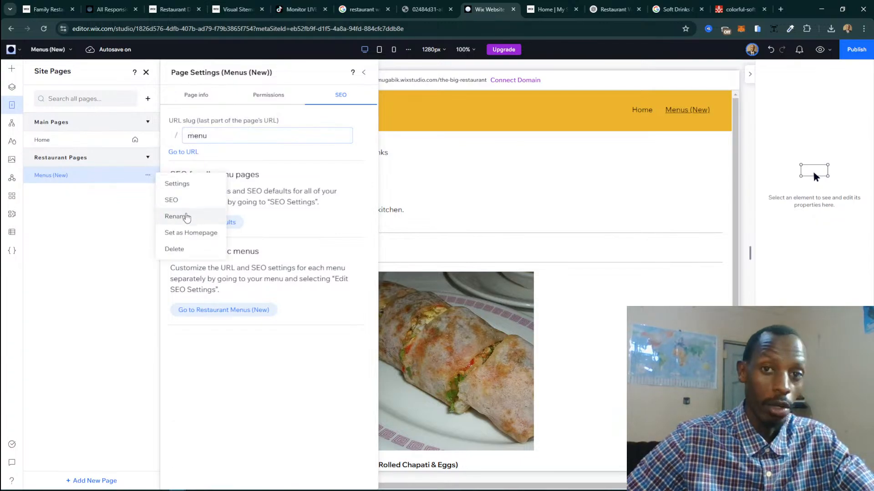
{"action": "left_click", "coordinate": [186, 217]}
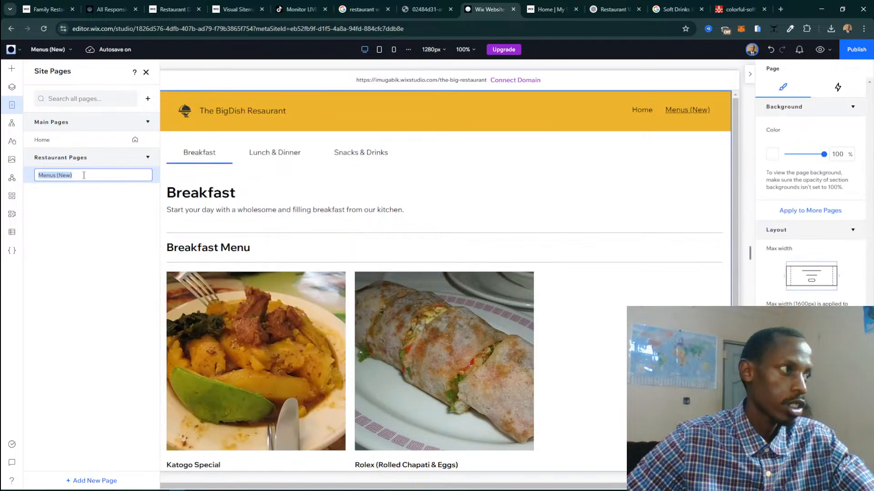
{"action": "left_click", "coordinate": [84, 176]}
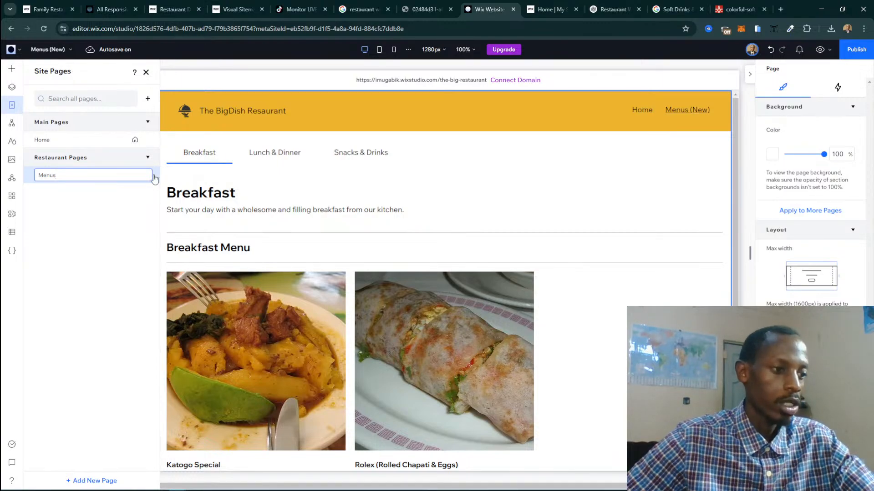
{"action": "key", "text": "Return"}
{"action": "left_click", "coordinate": [148, 175]}
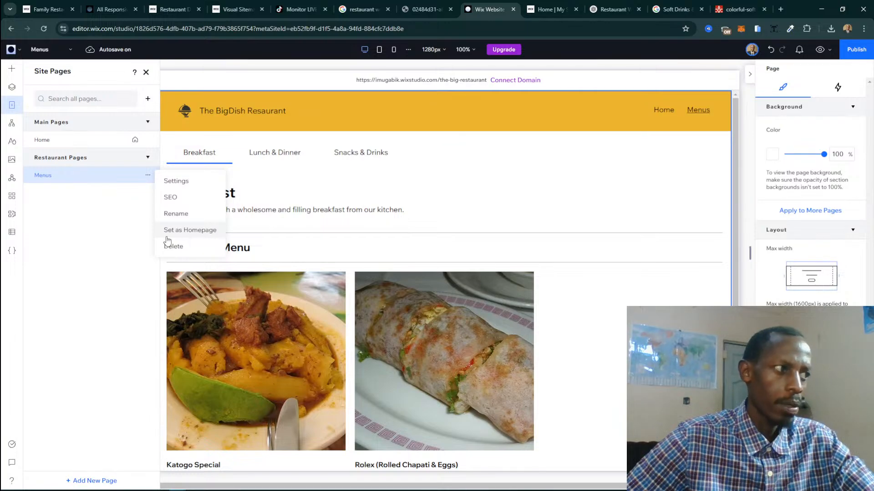
{"action": "left_click", "coordinate": [111, 197]}
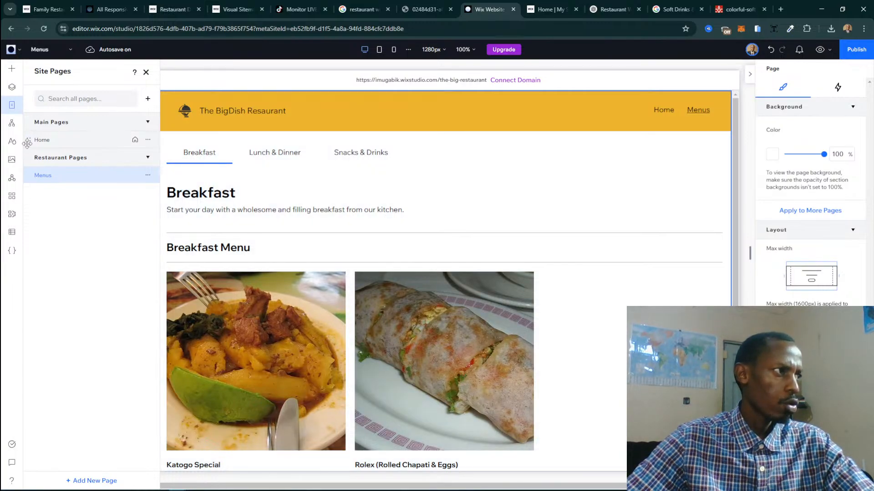
Browse the Restaurants elements that can be added, examining Menus, Online Orders and Table Reservations.
{"action": "left_click", "coordinate": [12, 195]}
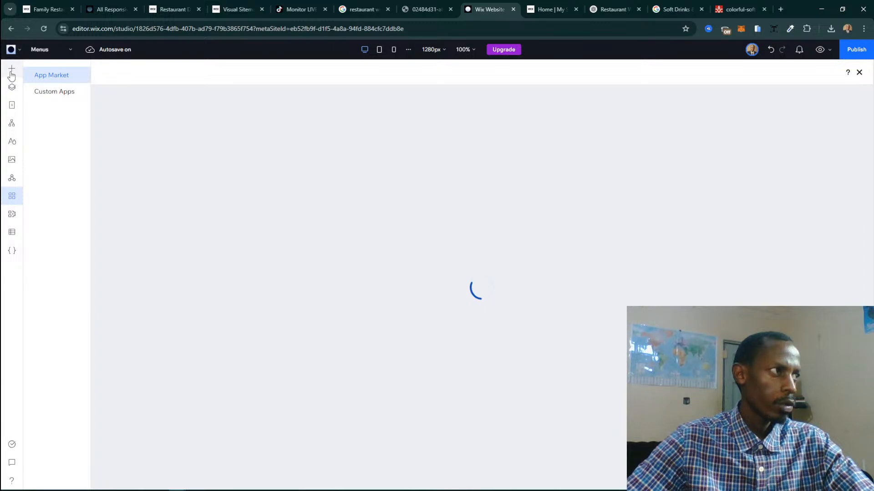
{"action": "left_click", "coordinate": [12, 72]}
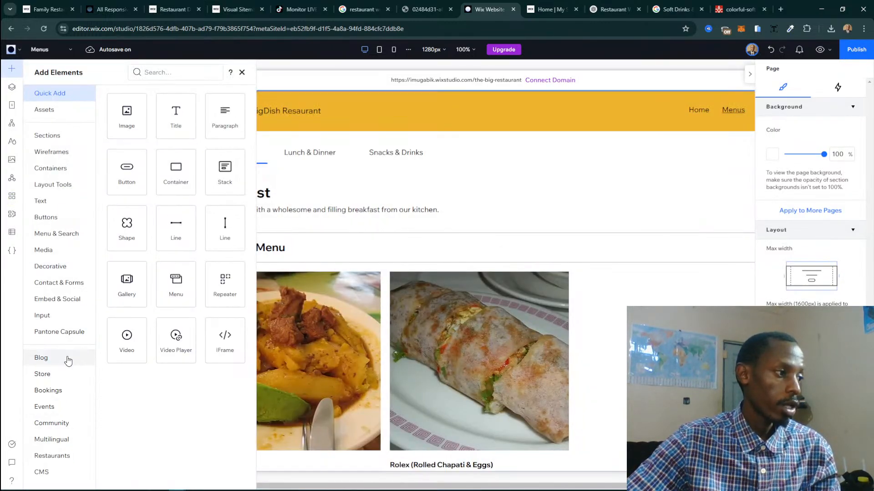
{"action": "left_click", "coordinate": [63, 457]}
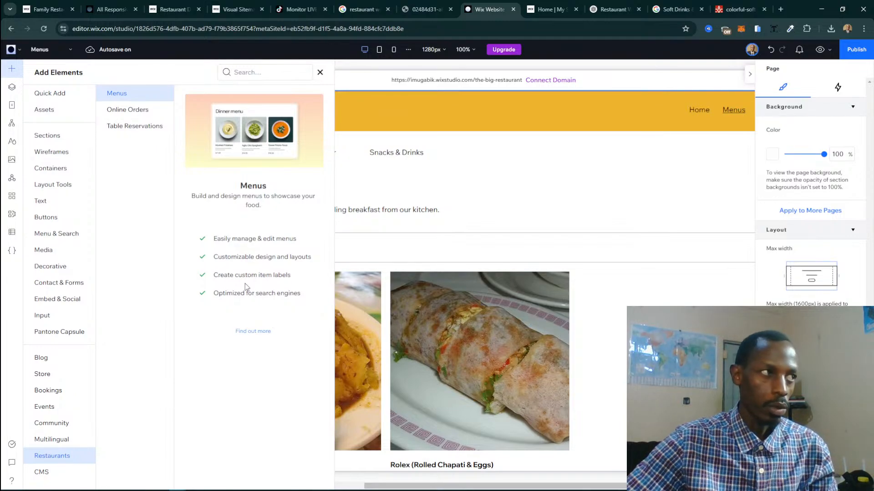
{"action": "left_click", "coordinate": [124, 110]}
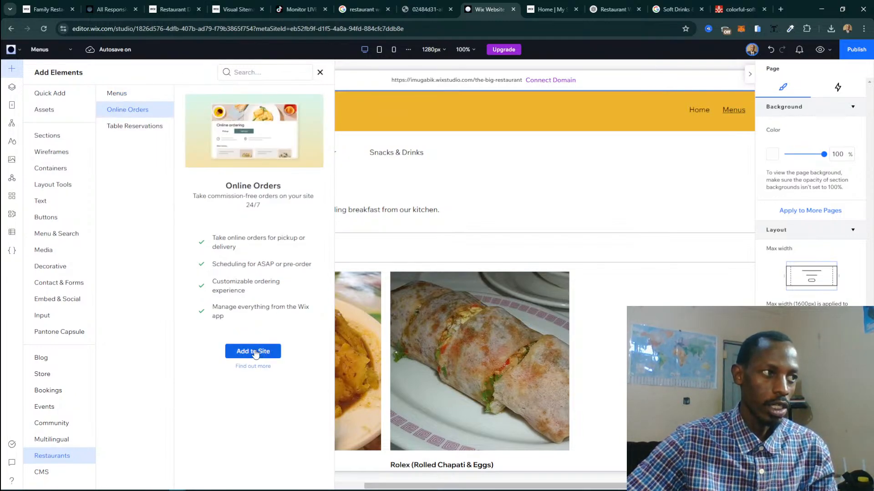
{"action": "left_click", "coordinate": [113, 128]}
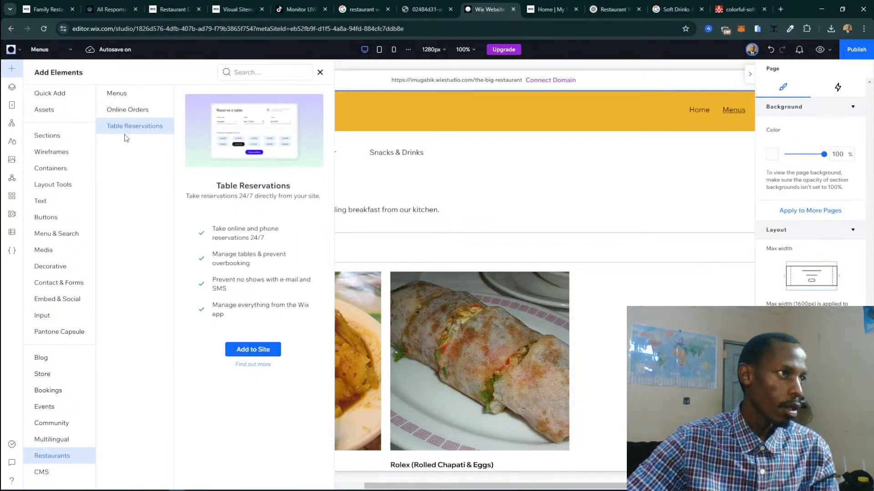
{"action": "left_click", "coordinate": [132, 96]}
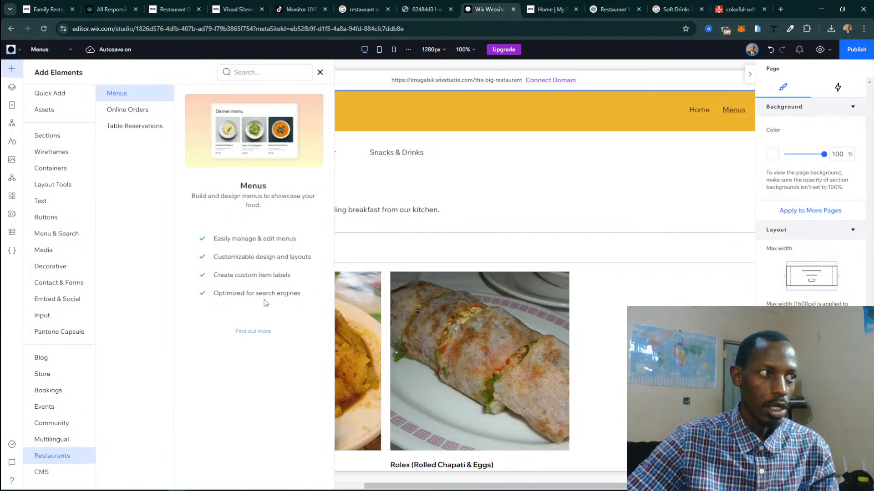
Open the settings of the restaurant menu element on the Menus page and bring up its layout options.
{"action": "left_click", "coordinate": [586, 310]}
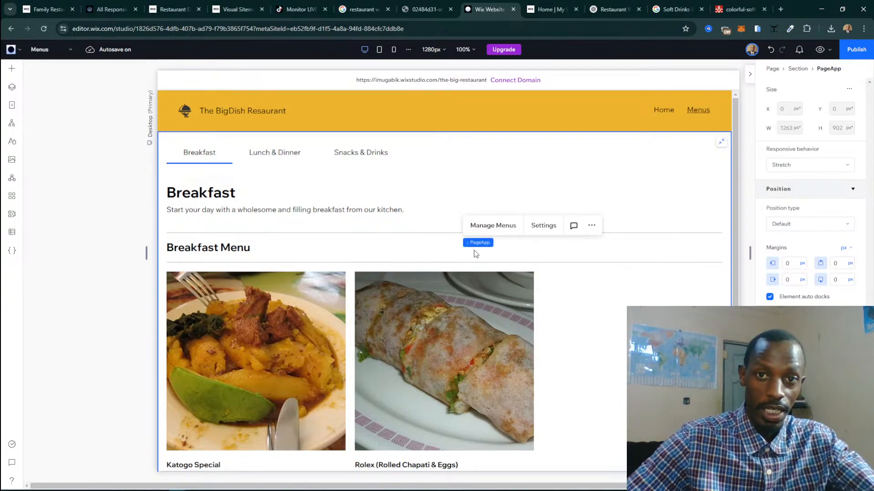
{"action": "left_click", "coordinate": [554, 230]}
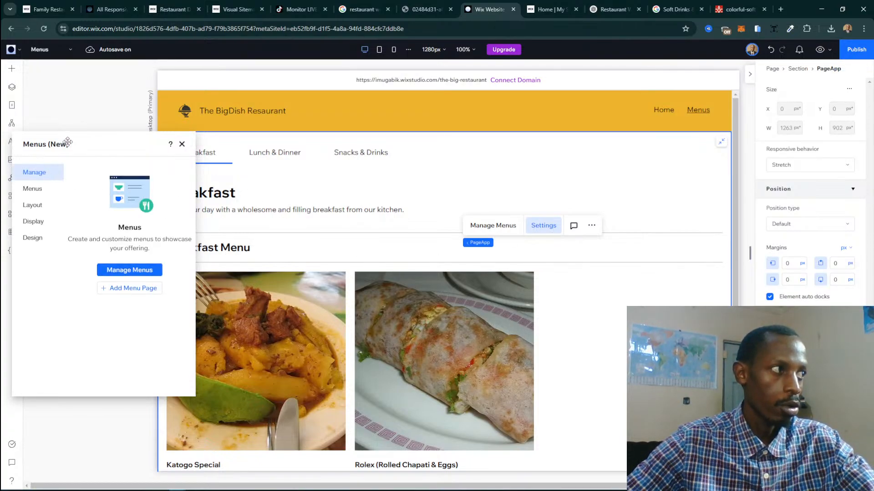
{"action": "left_click_drag", "start_coordinate": [135, 144], "coordinate": [702, 138]}
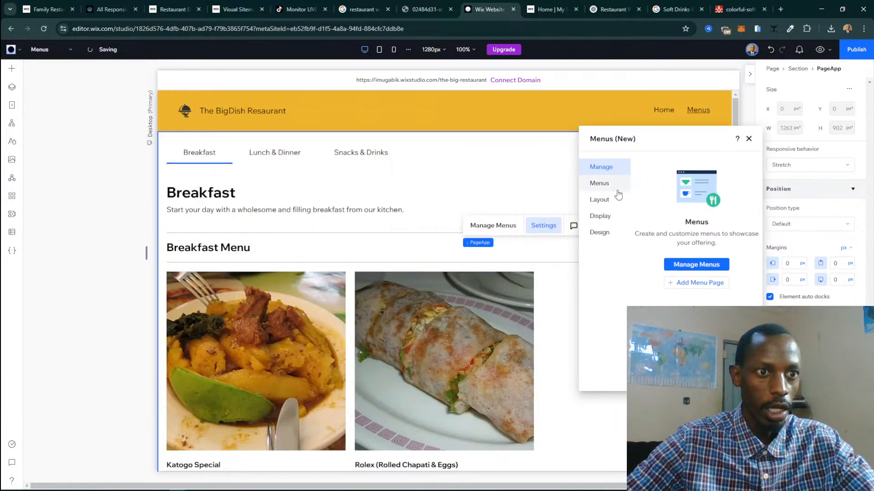
{"action": "left_click", "coordinate": [603, 184]}
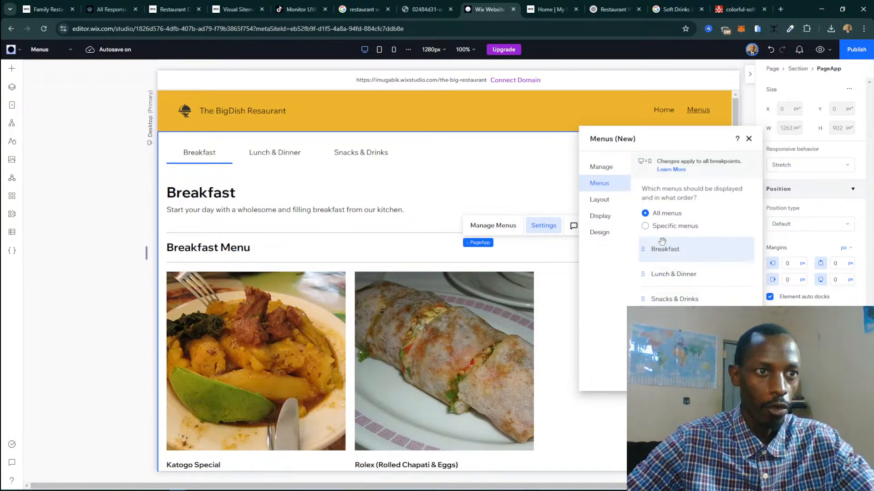
{"action": "left_click", "coordinate": [603, 199]}
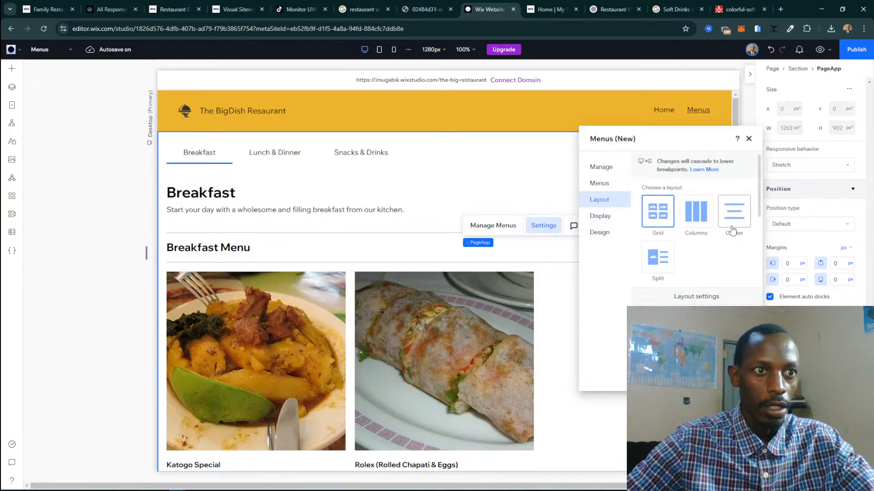
Try the Columns, Center and Split layouts on the restaurant menu and return to the Grid layout.
{"action": "left_click", "coordinate": [693, 217]}
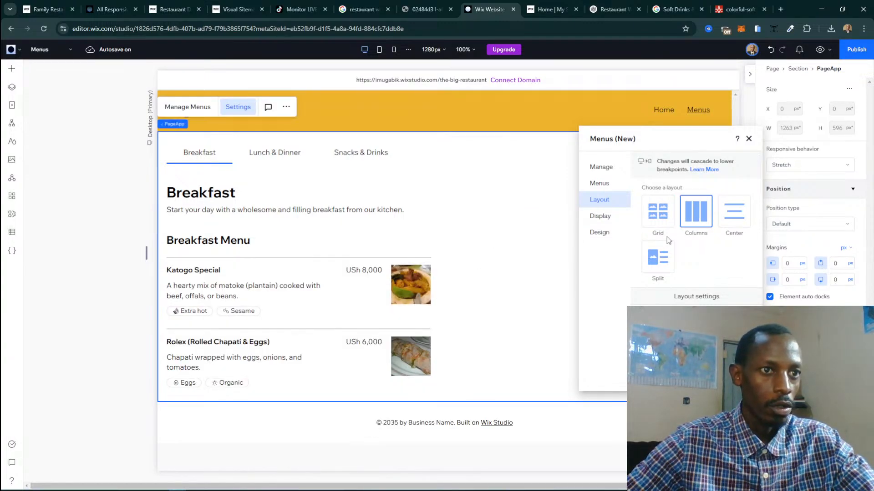
{"action": "left_click", "coordinate": [737, 214]}
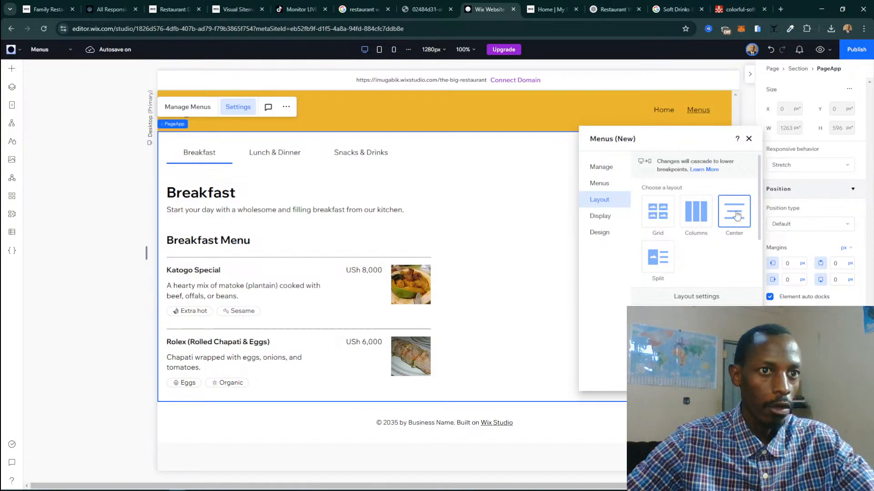
{"action": "left_click", "coordinate": [662, 260]}
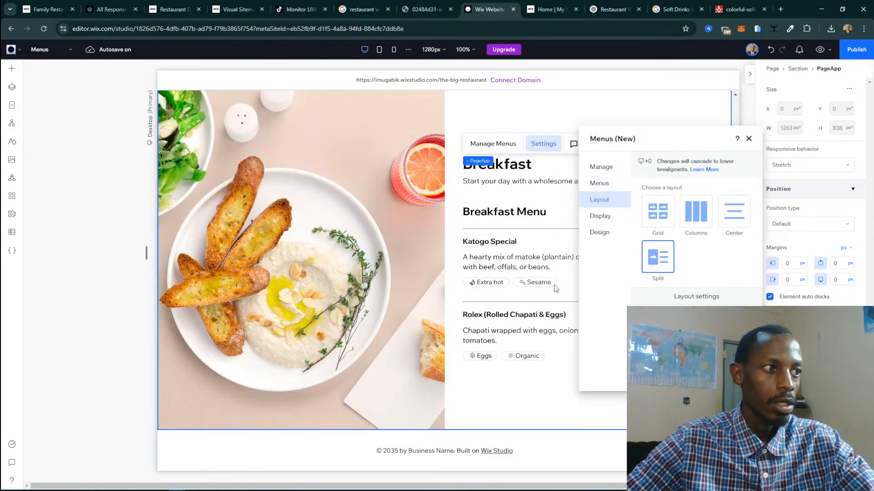
{"action": "left_click", "coordinate": [658, 222]}
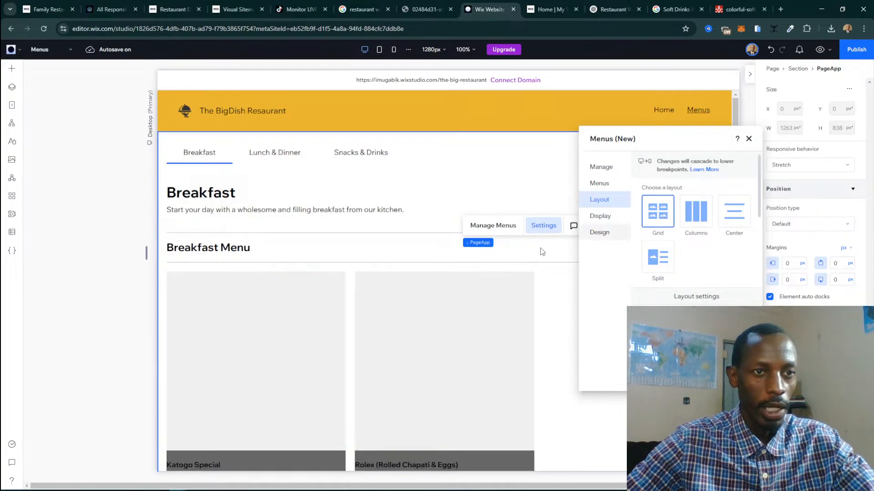
Set the menu layout's spacing between rows to 15 px and the spacing between sections to 35 px.
{"action": "scroll", "coordinate": [702, 261], "scroll_direction": "down", "scroll_amount": 5}
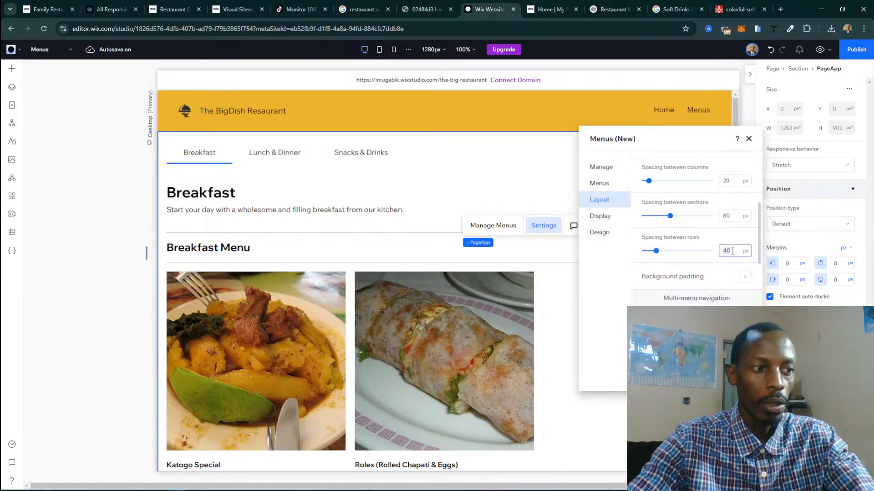
{"action": "type", "text": "15"}
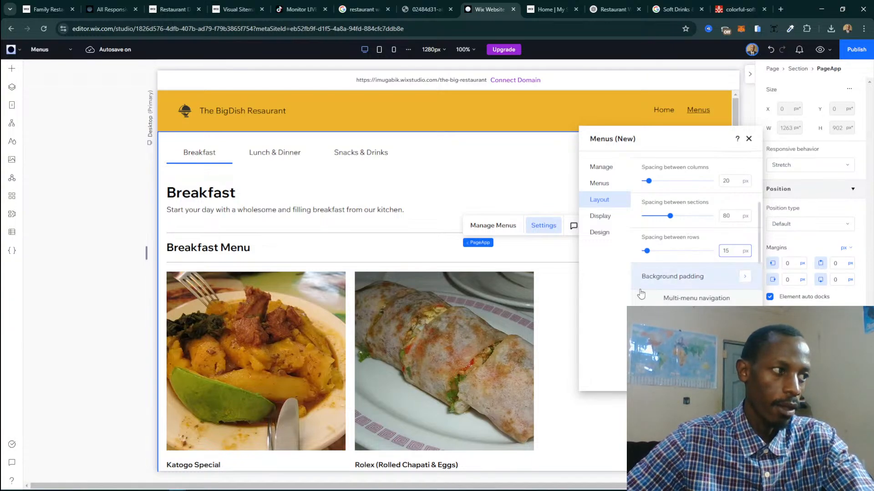
{"action": "left_click", "coordinate": [727, 216]}
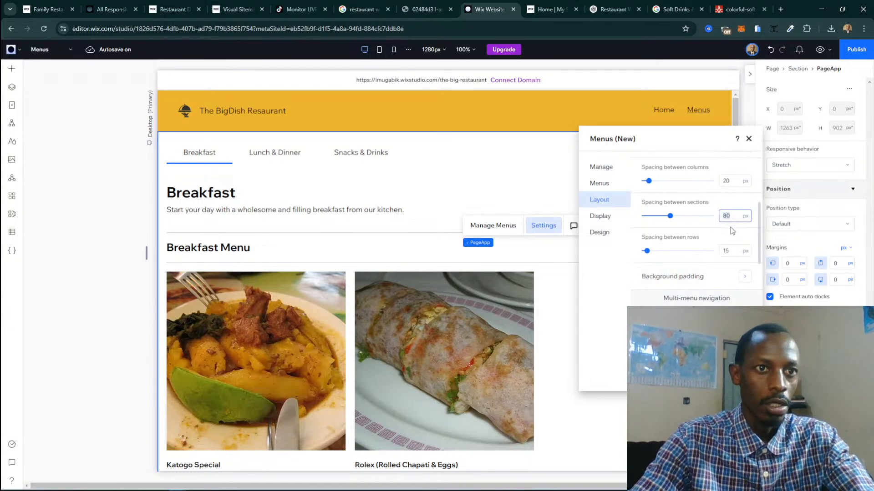
{"action": "type", "text": "35"}
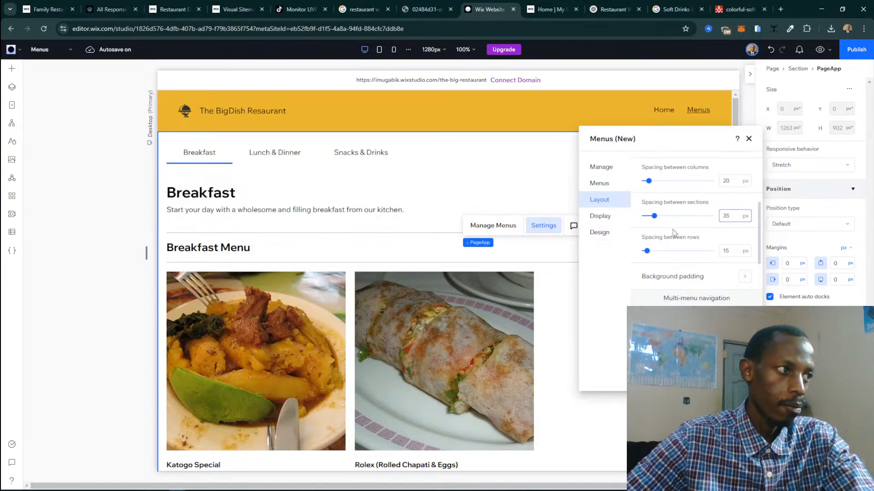
{"action": "scroll", "coordinate": [476, 274], "scroll_direction": "down", "scroll_amount": 2}
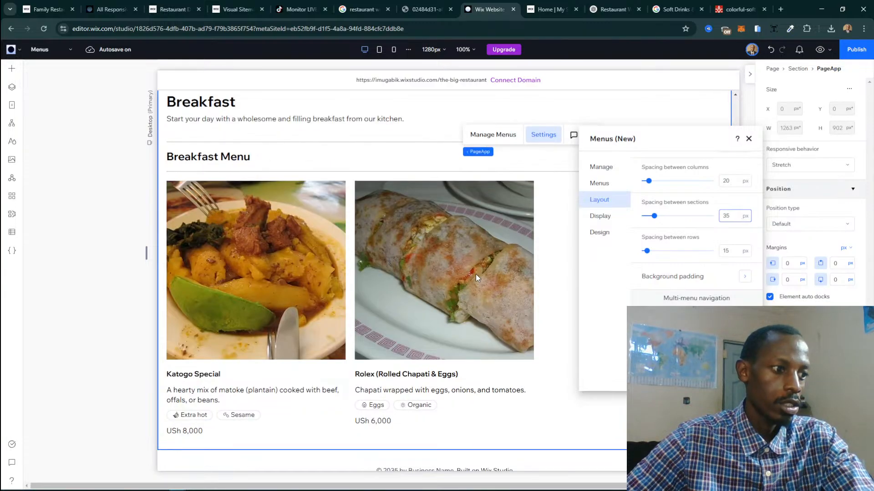
{"action": "scroll", "coordinate": [476, 274], "scroll_direction": "up", "scroll_amount": 2}
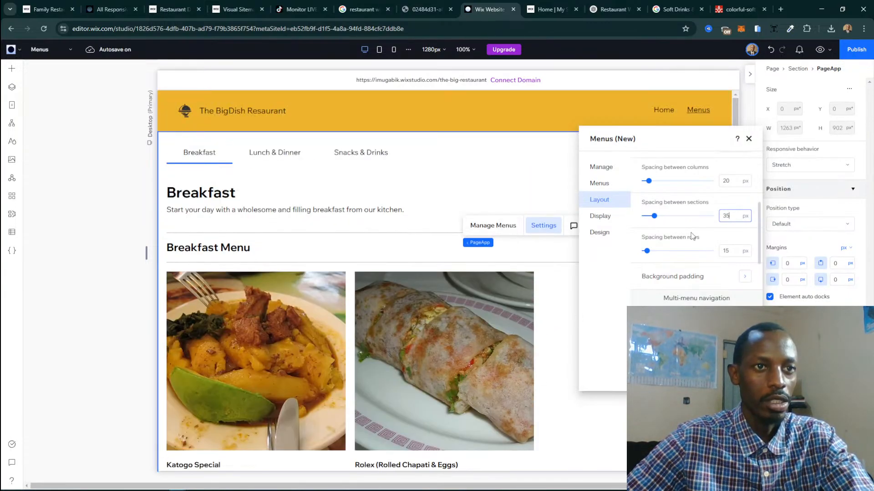
Review the remaining layout options and the display options of the restaurant menu, and close its settings.
{"action": "left_click", "coordinate": [681, 289]}
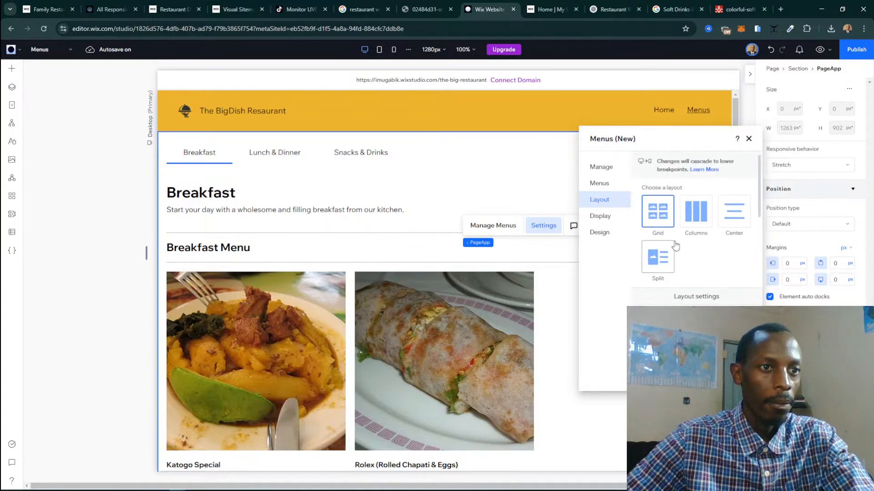
{"action": "scroll", "coordinate": [686, 276], "scroll_direction": "up", "scroll_amount": 3}
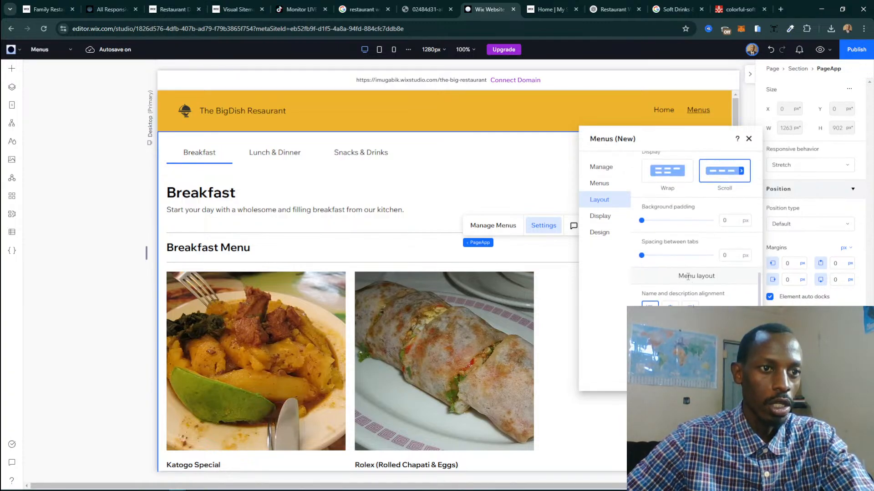
{"action": "scroll", "coordinate": [684, 279], "scroll_direction": "down", "scroll_amount": 4}
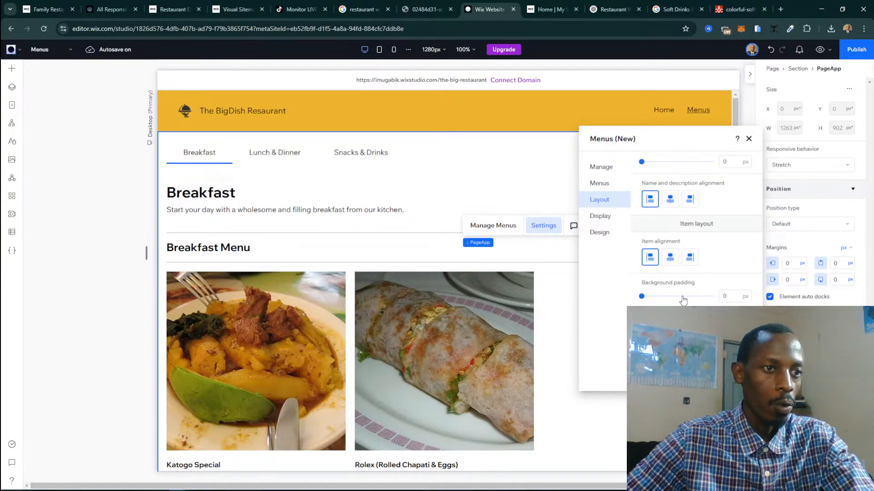
{"action": "scroll", "coordinate": [683, 296], "scroll_direction": "up", "scroll_amount": 3}
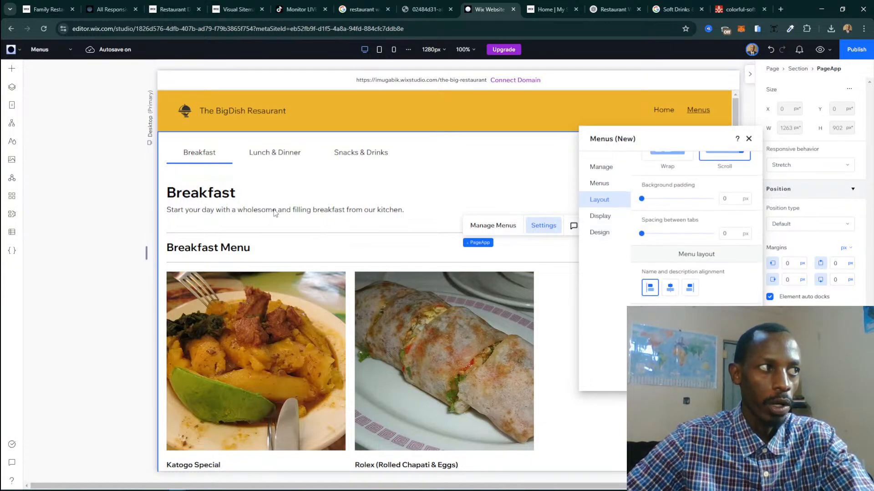
{"action": "left_click", "coordinate": [605, 216]}
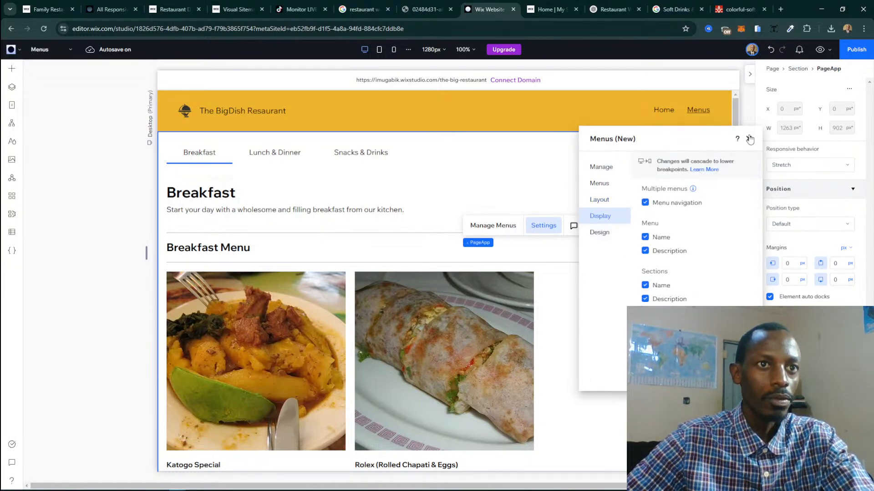
{"action": "left_click", "coordinate": [748, 138]}
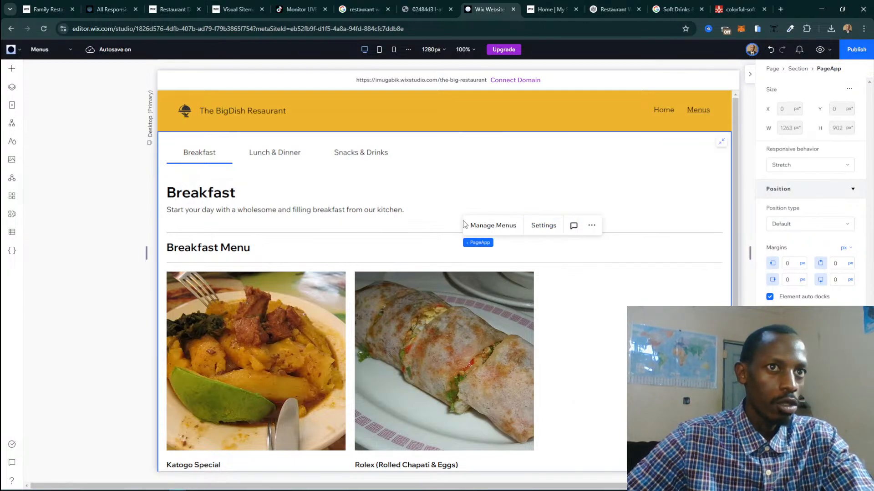
Reload the published restaurant site to check its live version, and return to the Wix Studio editor.
{"action": "left_click", "coordinate": [548, 9]}
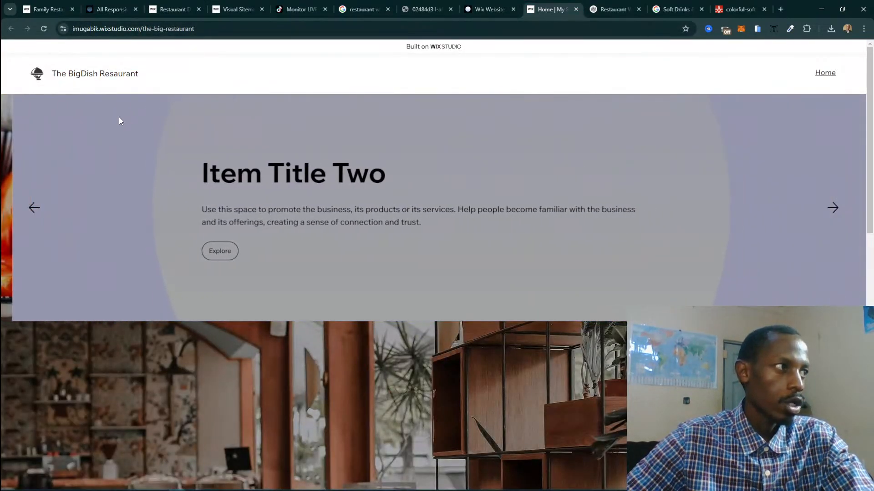
{"action": "left_click", "coordinate": [43, 29]}
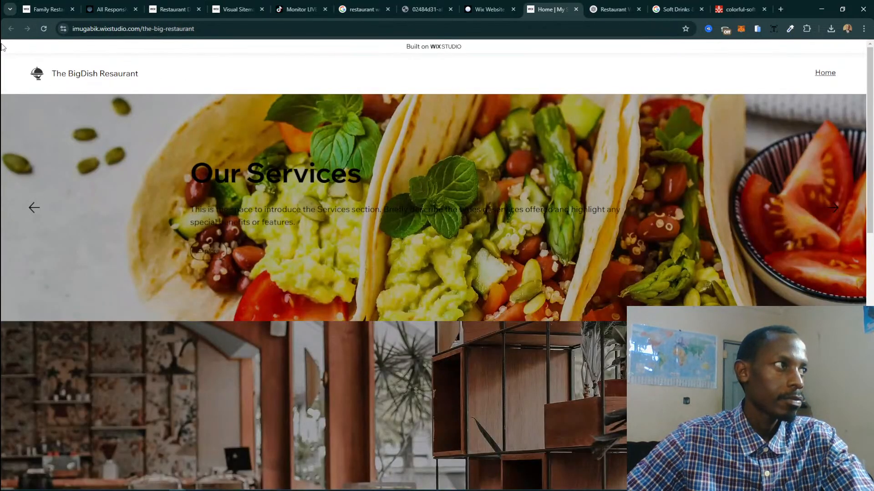
{"action": "left_click", "coordinate": [485, 9]}
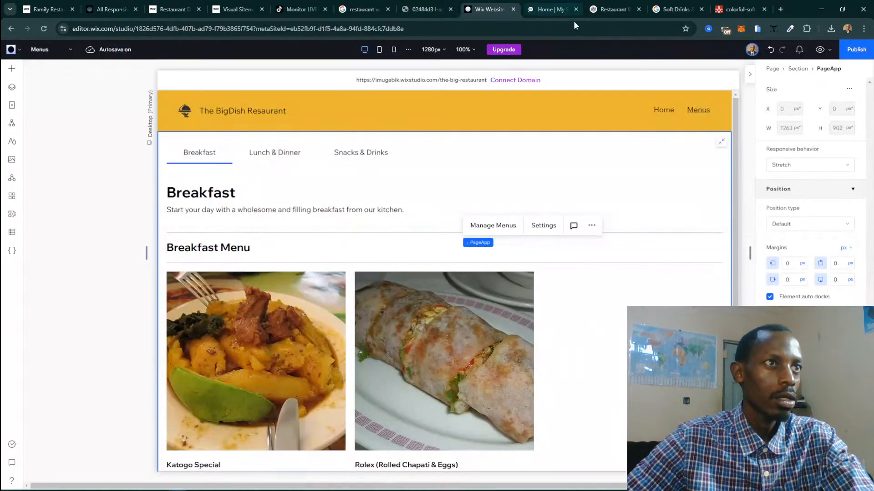
Publish the site on the free Wix Studio domain the-big-restaurant, reload the live page during publishing, and close the confirmation.
{"action": "left_click", "coordinate": [858, 50]}
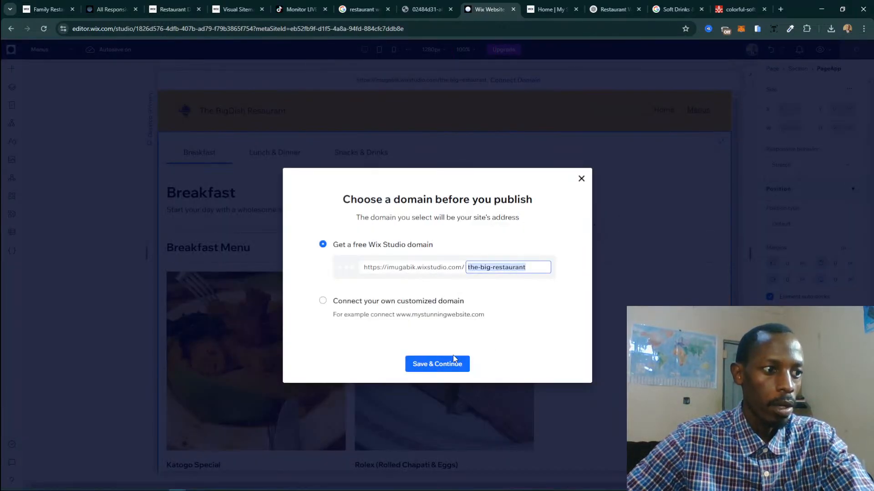
{"action": "left_click", "coordinate": [437, 364]}
{"action": "left_click", "coordinate": [549, 10]}
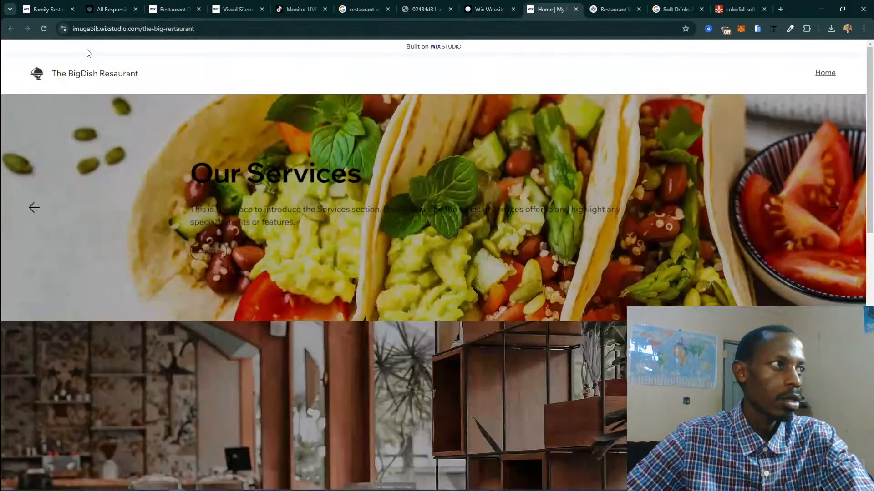
{"action": "left_click", "coordinate": [44, 29]}
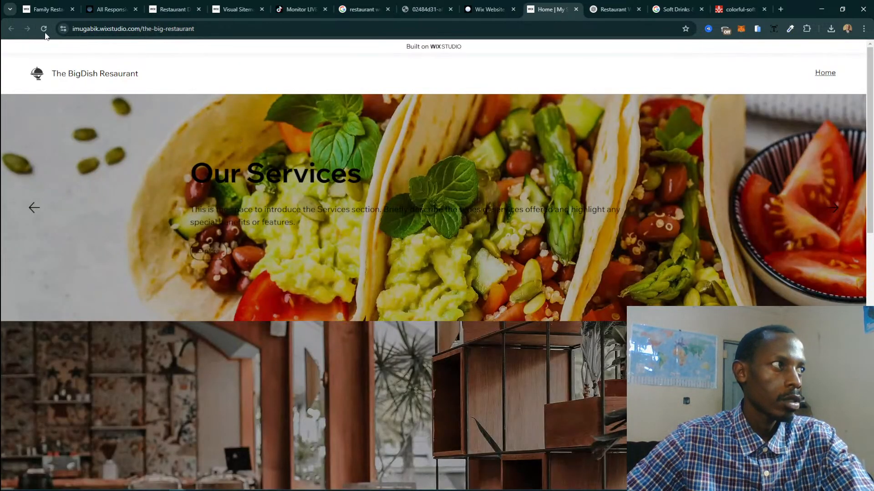
{"action": "left_click", "coordinate": [44, 30]}
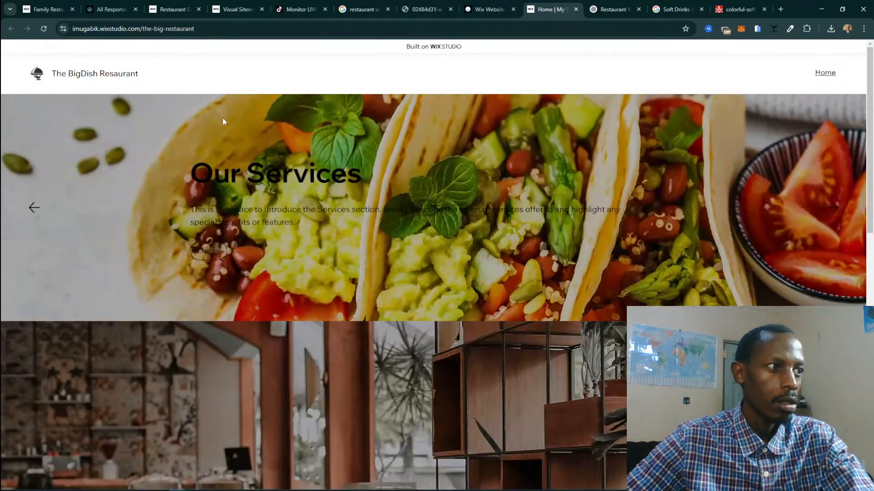
{"action": "left_click", "coordinate": [50, 29]}
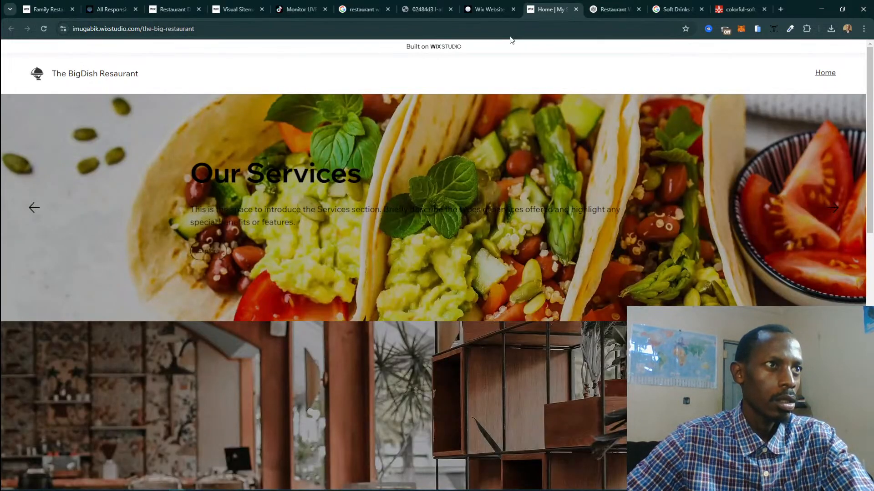
{"action": "left_click", "coordinate": [489, 9]}
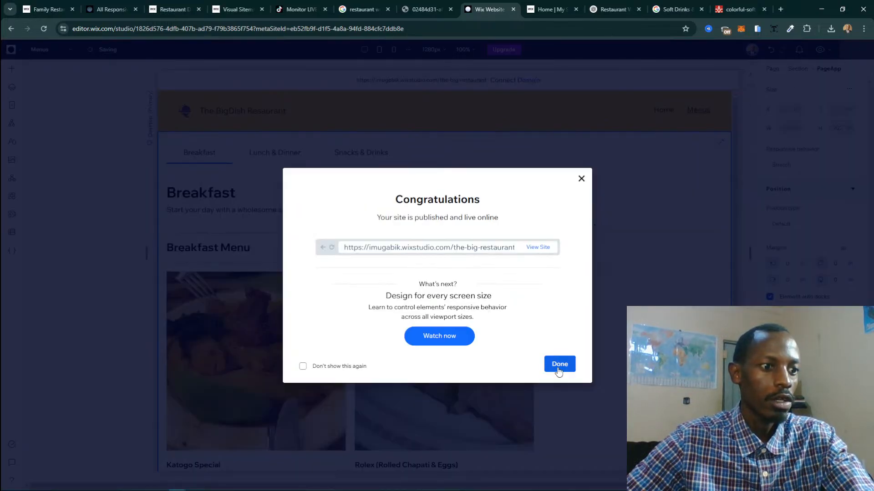
{"action": "left_click", "coordinate": [560, 366]}
Reload the live restaurant site and look through its published Menus page.
{"action": "left_click", "coordinate": [538, 10]}
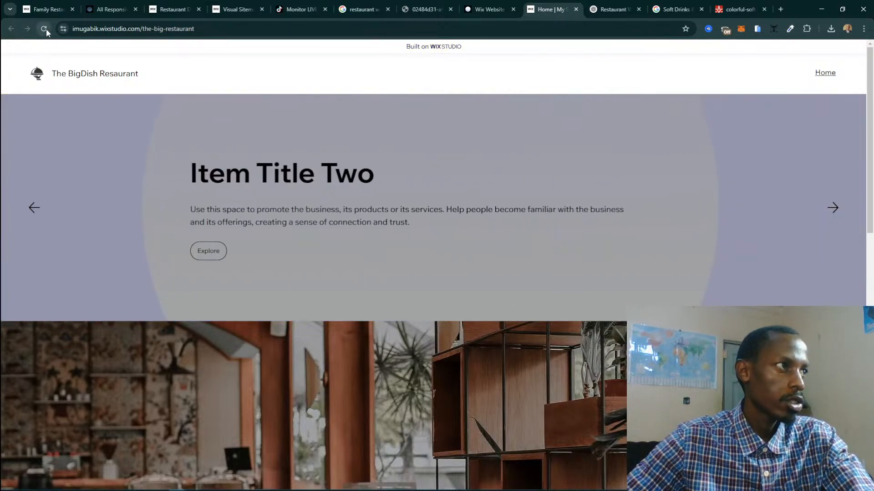
{"action": "left_click", "coordinate": [45, 28]}
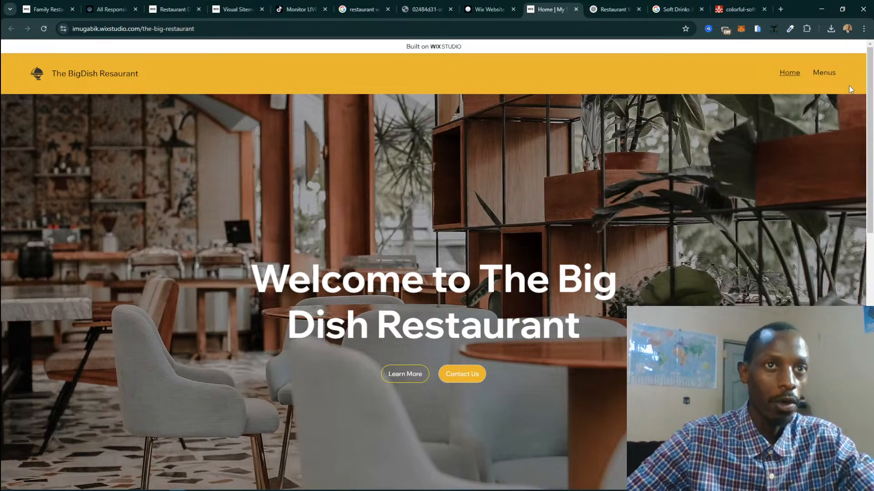
{"action": "left_click", "coordinate": [820, 75]}
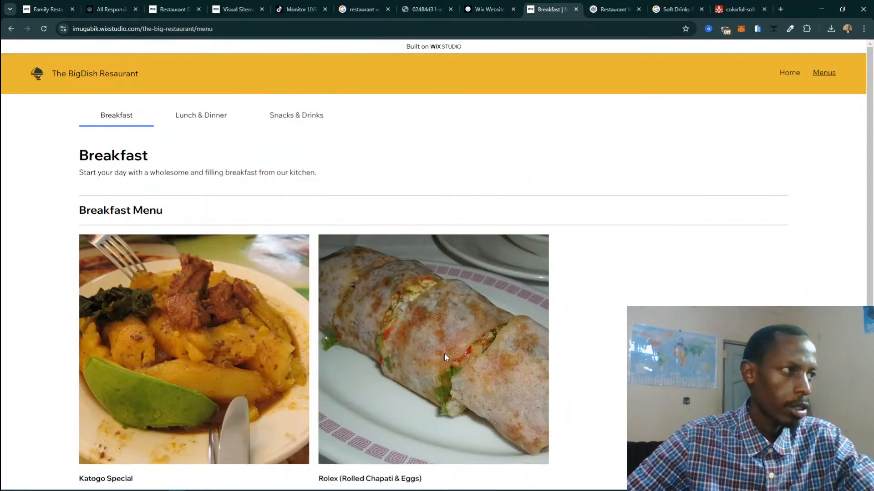
{"action": "scroll", "coordinate": [342, 313], "scroll_direction": "down", "scroll_amount": 2}
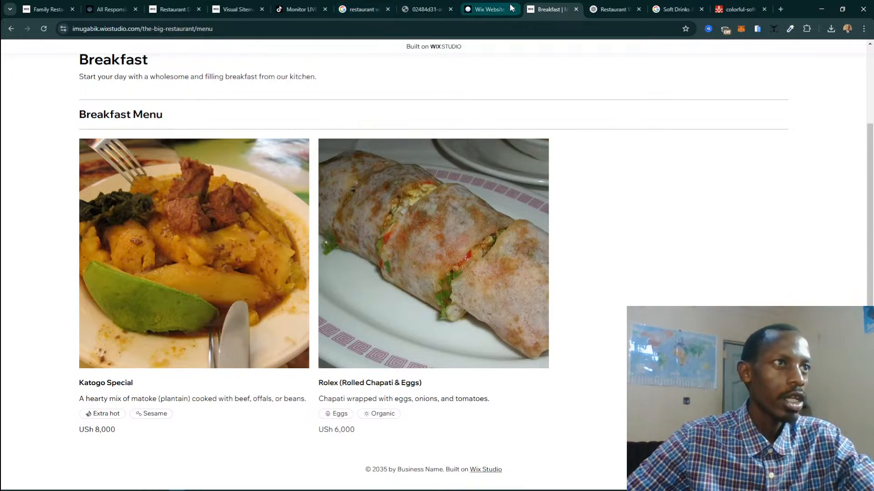
Return to the Wix Studio editor and add the Online Orders feature for restaurants to the site.
{"action": "left_click", "coordinate": [491, 5]}
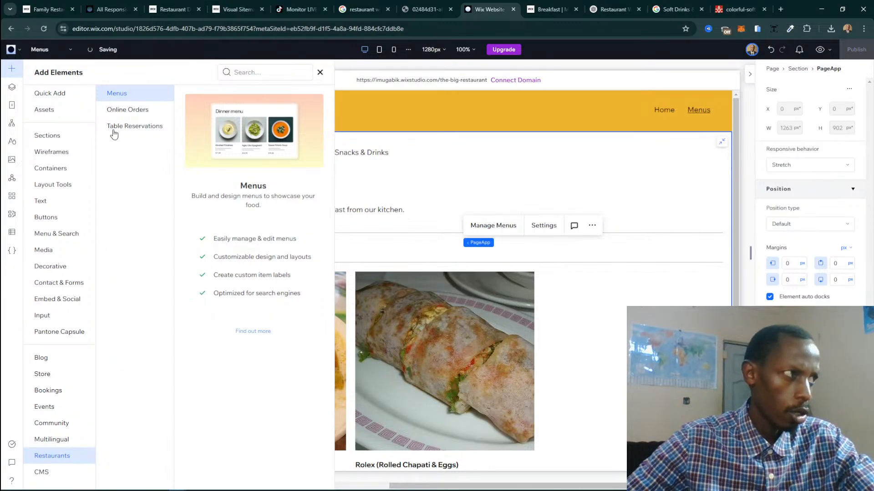
{"action": "left_click", "coordinate": [117, 116]}
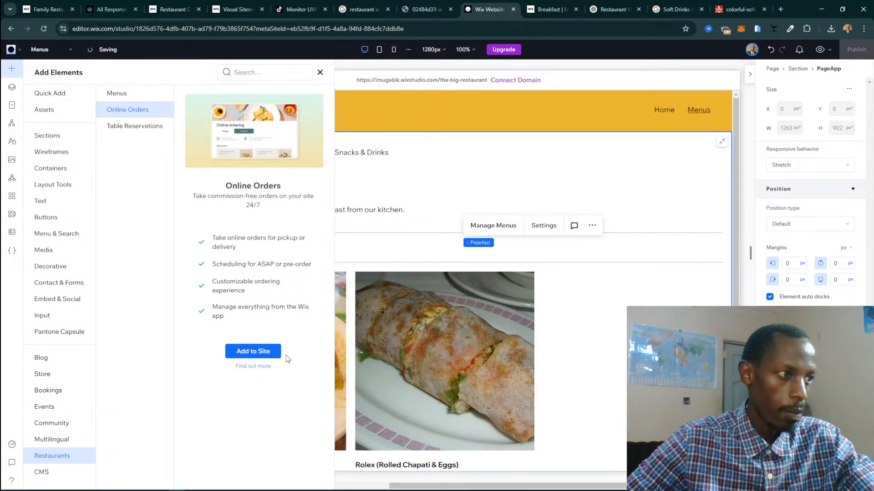
{"action": "left_click", "coordinate": [270, 357]}
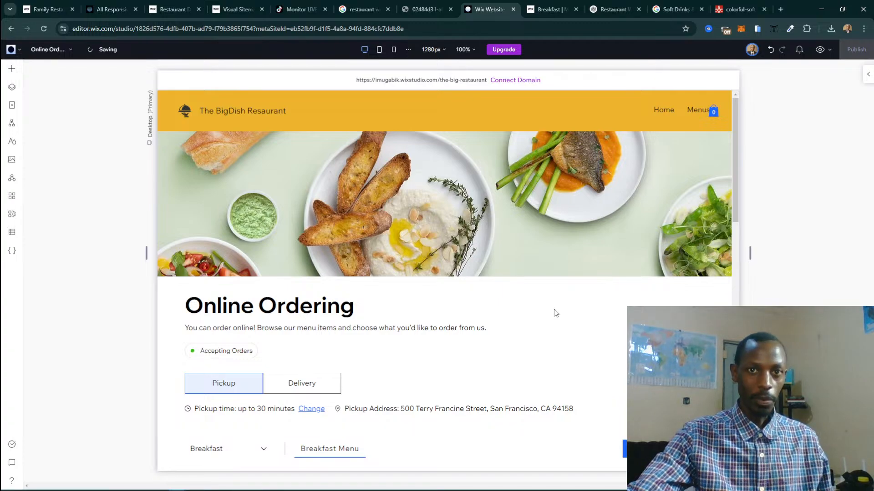
Examine the Online Ordering page from its header and pickup or delivery options down through the menu sections and dishes.
{"action": "scroll", "coordinate": [556, 313], "scroll_direction": "down", "scroll_amount": 1}
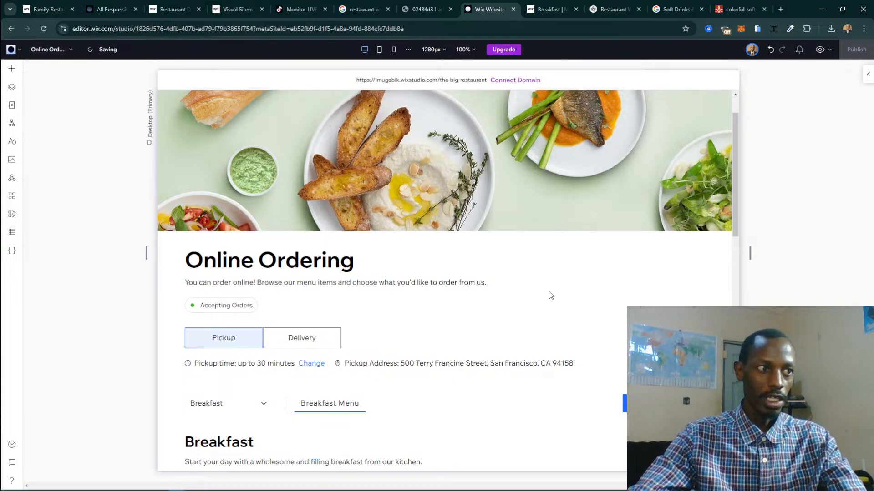
{"action": "scroll", "coordinate": [581, 367], "scroll_direction": "down", "scroll_amount": 5}
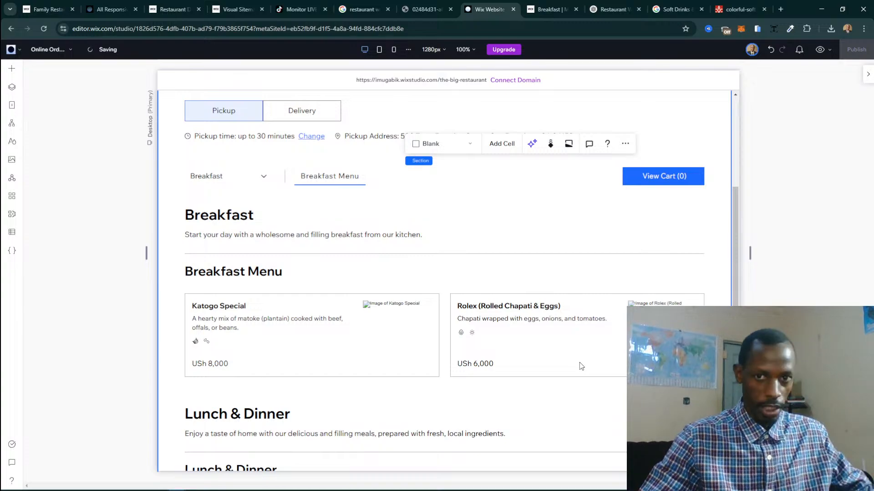
{"action": "scroll", "coordinate": [581, 366], "scroll_direction": "down", "scroll_amount": 5}
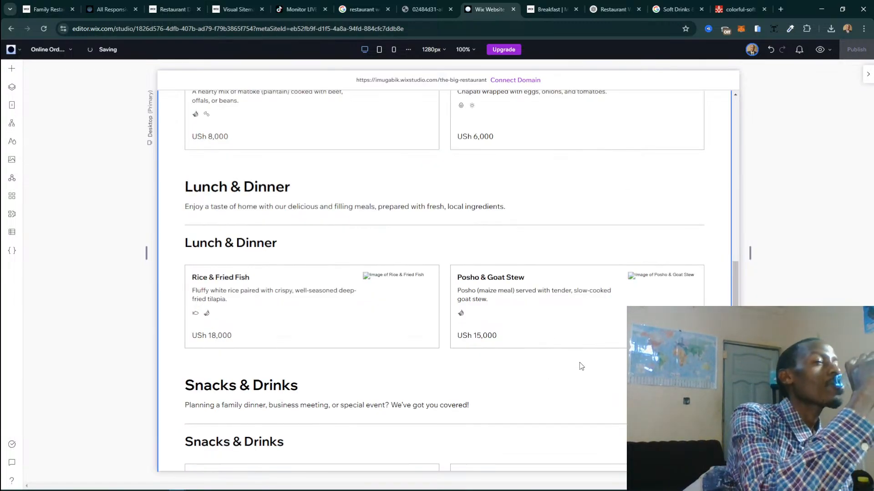
{"action": "left_click", "coordinate": [581, 366]}
{"action": "scroll", "coordinate": [581, 366], "scroll_direction": "down", "scroll_amount": 2}
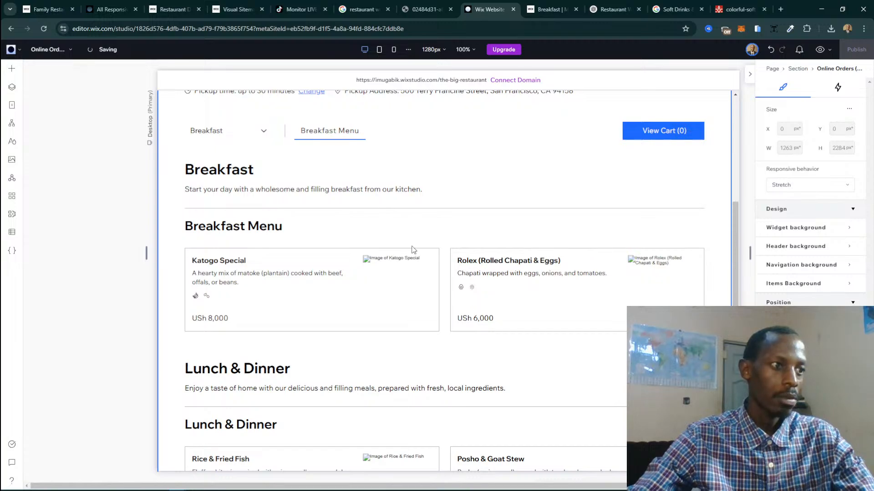
{"action": "scroll", "coordinate": [408, 262], "scroll_direction": "up", "scroll_amount": 7}
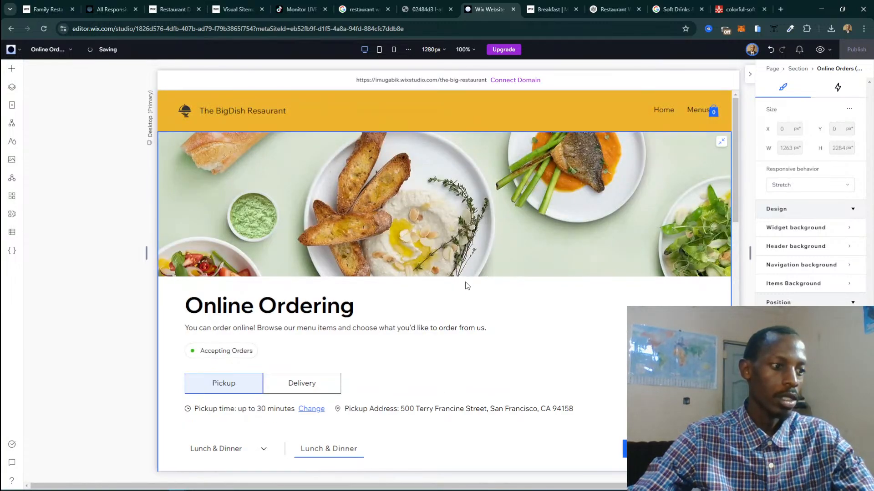
{"action": "scroll", "coordinate": [493, 307], "scroll_direction": "down", "scroll_amount": 5}
{"action": "scroll", "coordinate": [492, 307], "scroll_direction": "down", "scroll_amount": 6}
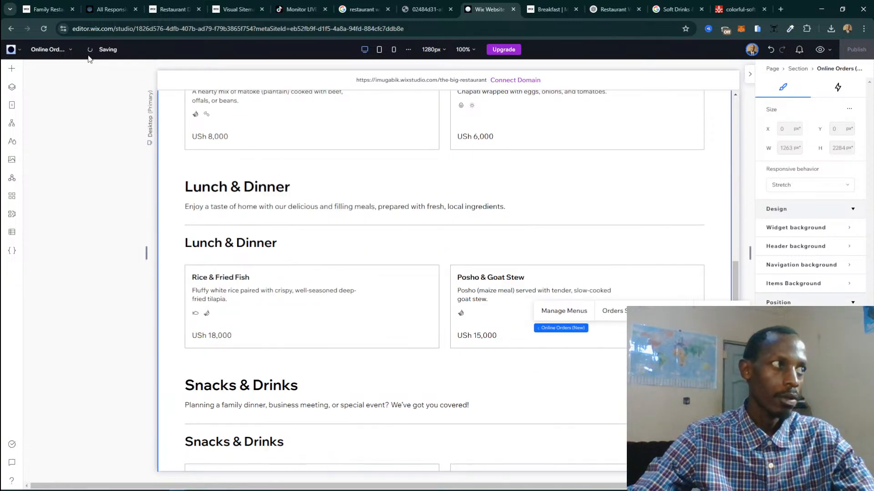
{"action": "scroll", "coordinate": [343, 166], "scroll_direction": "up", "scroll_amount": 5}
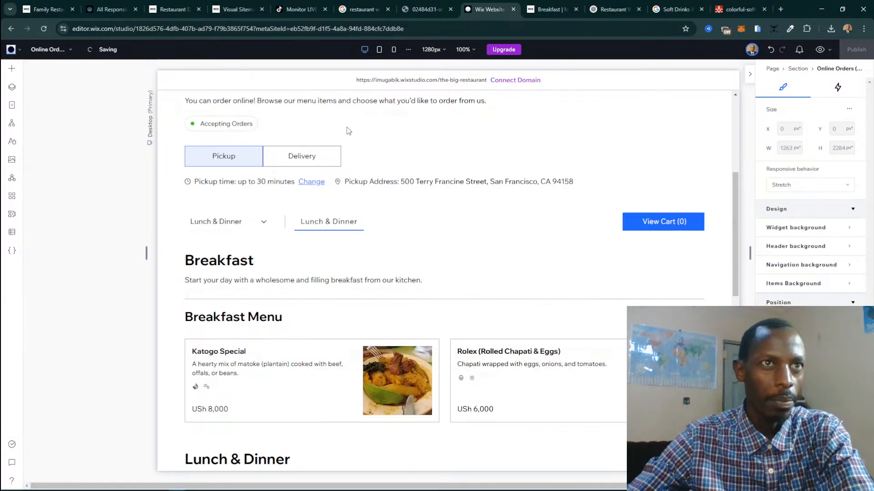
{"action": "scroll", "coordinate": [459, 105], "scroll_direction": "up", "scroll_amount": 1}
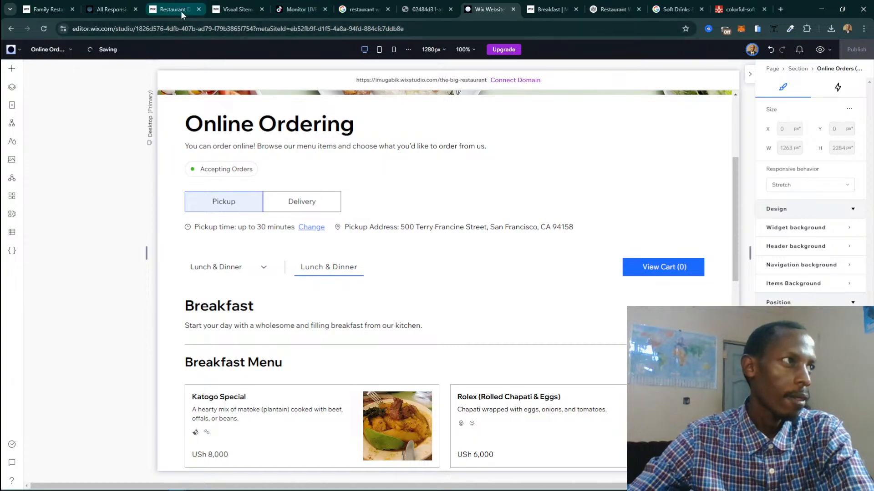
{"action": "mouse_move", "coordinate": [181, 13]}
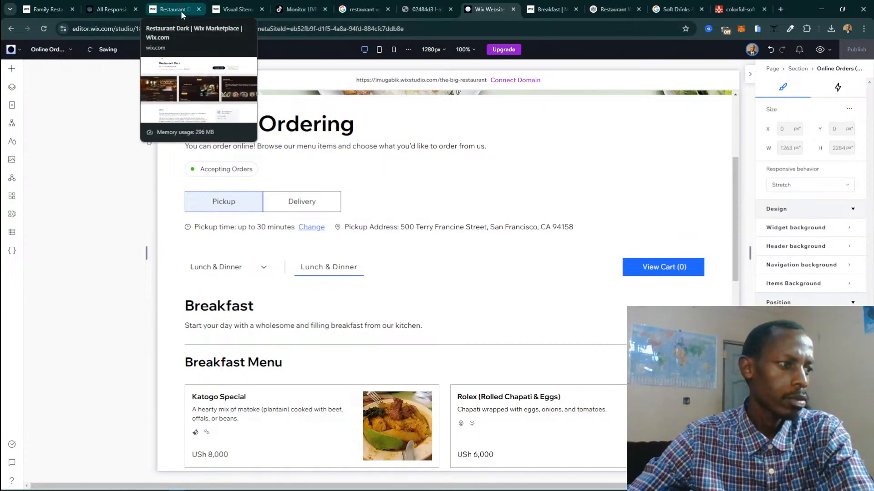
{"action": "scroll", "coordinate": [556, 286], "scroll_direction": "up", "scroll_amount": 2}
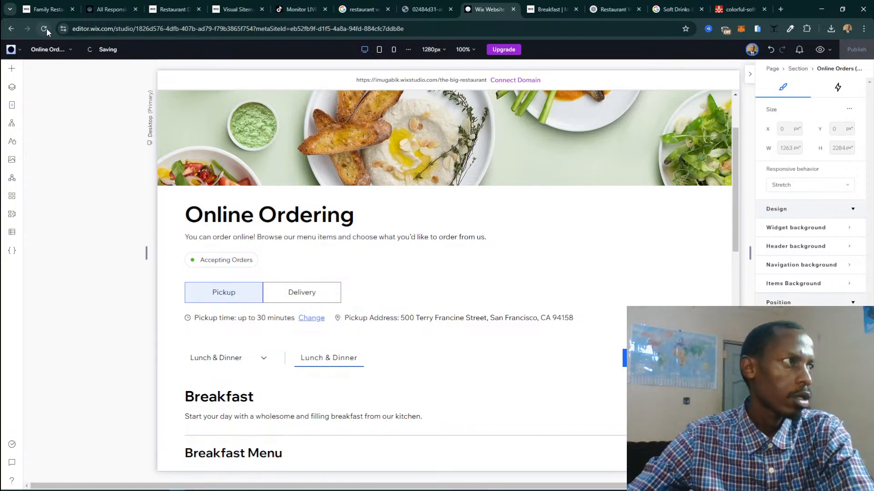
{"action": "scroll", "coordinate": [510, 15], "scroll_direction": "down", "scroll_amount": 1}
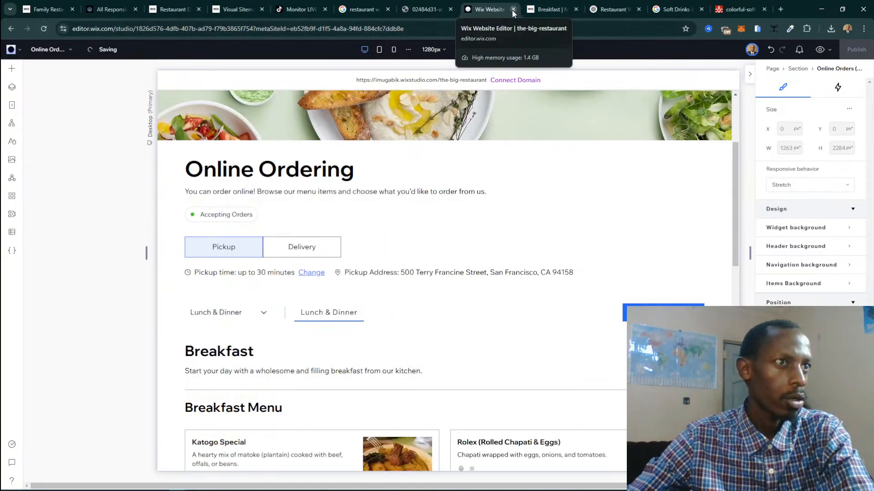
{"action": "scroll", "coordinate": [514, 14], "scroll_direction": "down", "scroll_amount": 4}
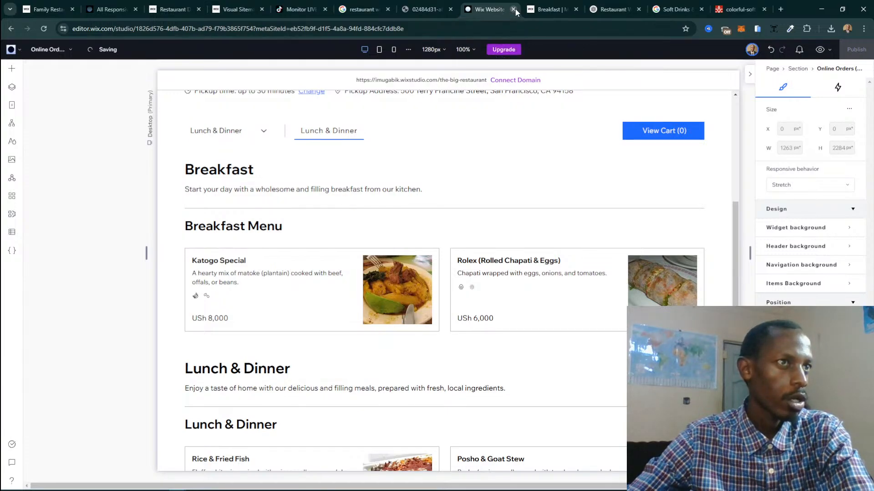
Close the site editor and open Wix Studio in a new browser tab from a previously visited editor.wix.com/studio address.
{"action": "left_click", "coordinate": [513, 9]}
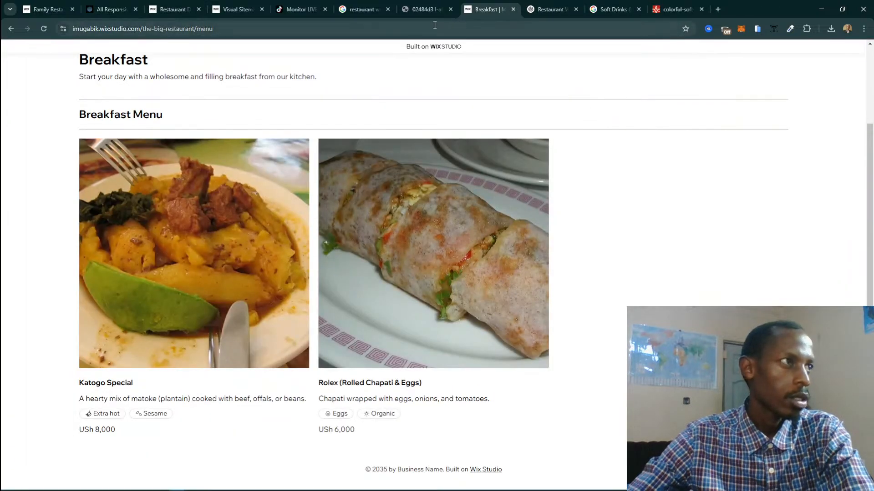
{"action": "left_click", "coordinate": [31, 10]}
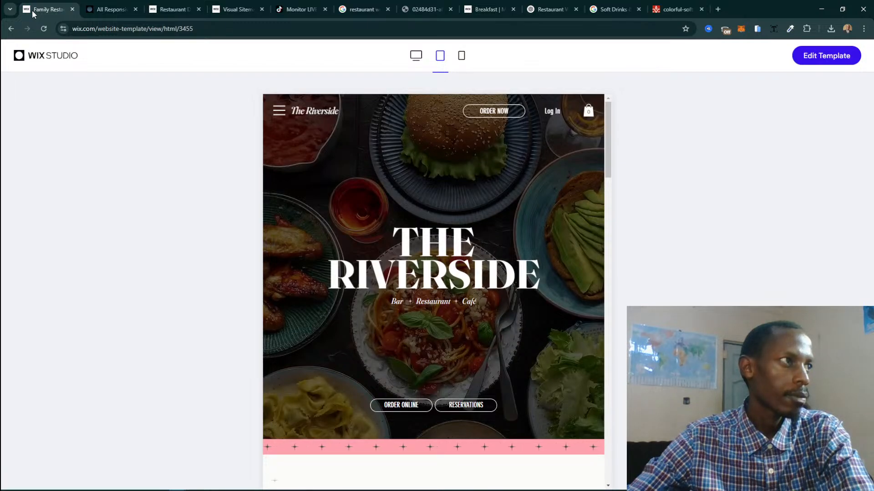
{"action": "key", "text": "ctrl+t"}
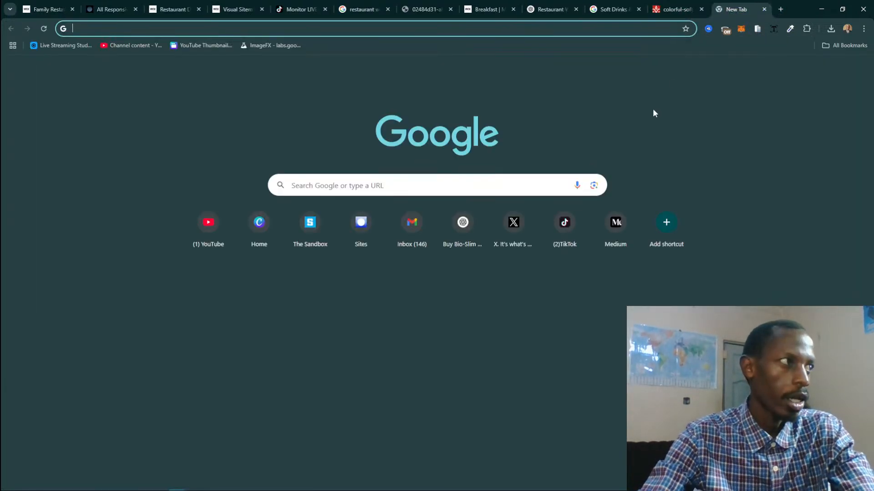
{"action": "type", "text": "editor"}
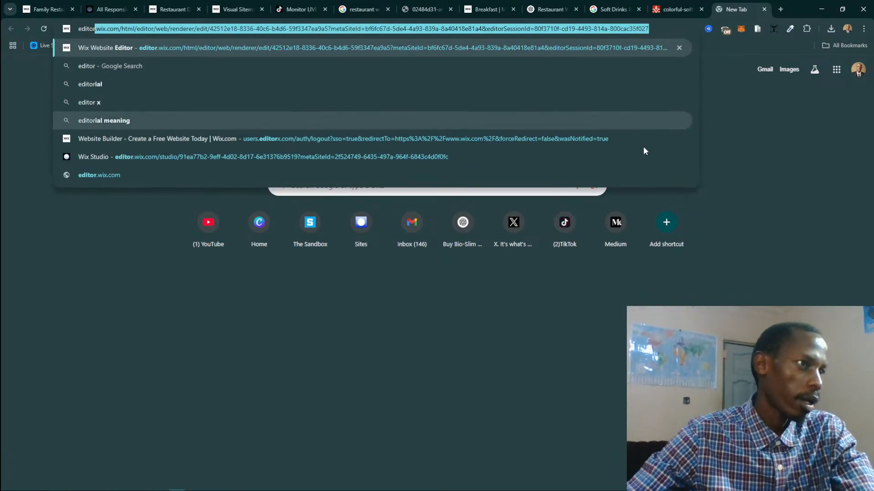
{"action": "left_click", "coordinate": [104, 157]}
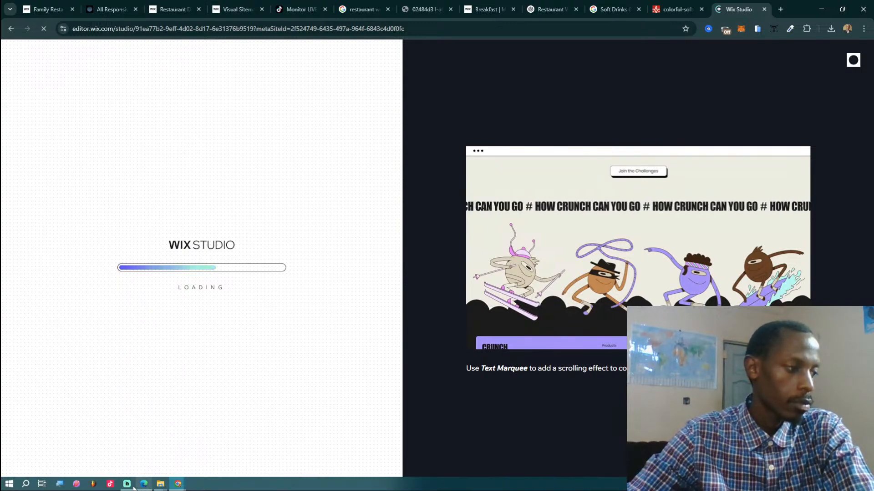
Check the livestream in Streamlabs Desktop, return to the browser, and view the stream's chat in the TikTok LIVE monitor.
{"action": "left_click", "coordinate": [129, 485]}
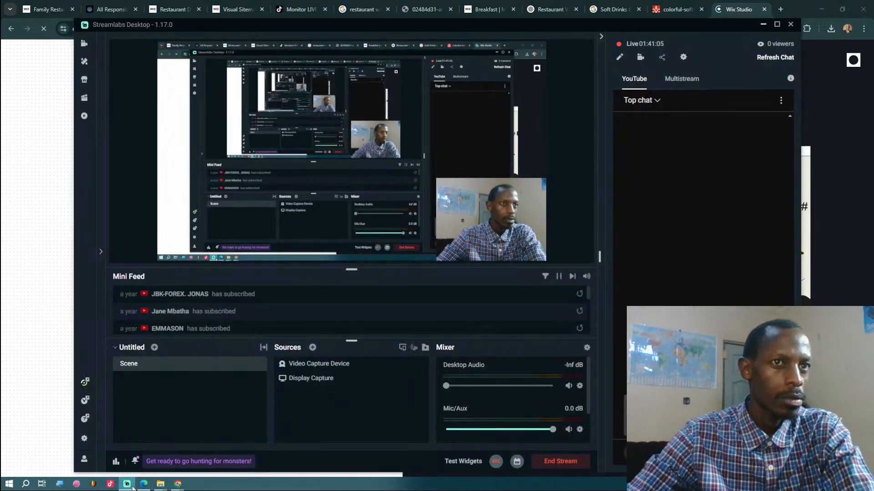
{"action": "left_click", "coordinate": [131, 487]}
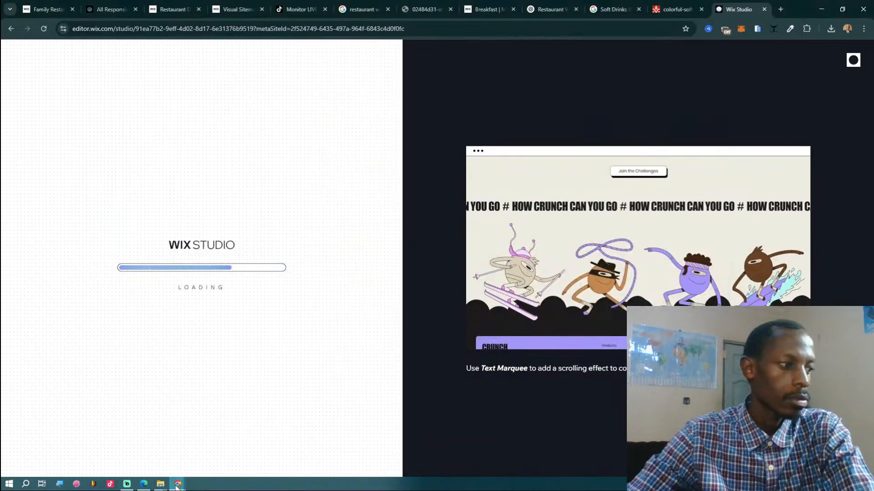
{"action": "mouse_move", "coordinate": [138, 487]}
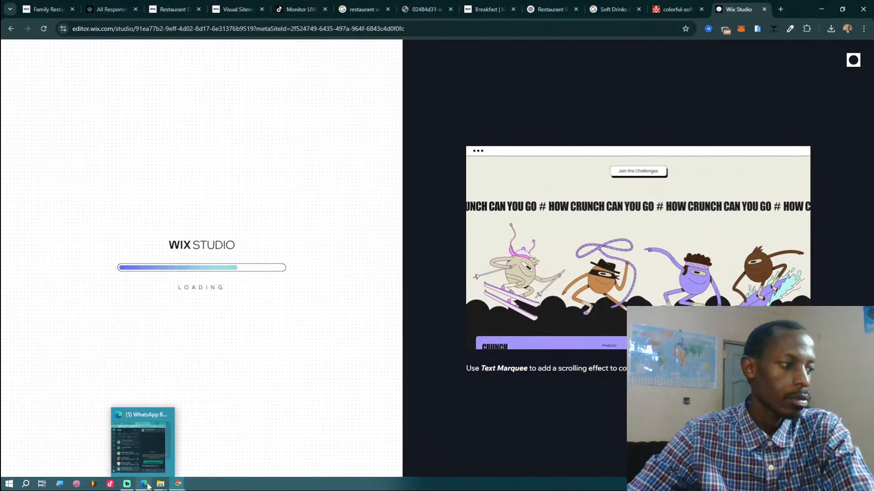
{"action": "mouse_move", "coordinate": [175, 486]}
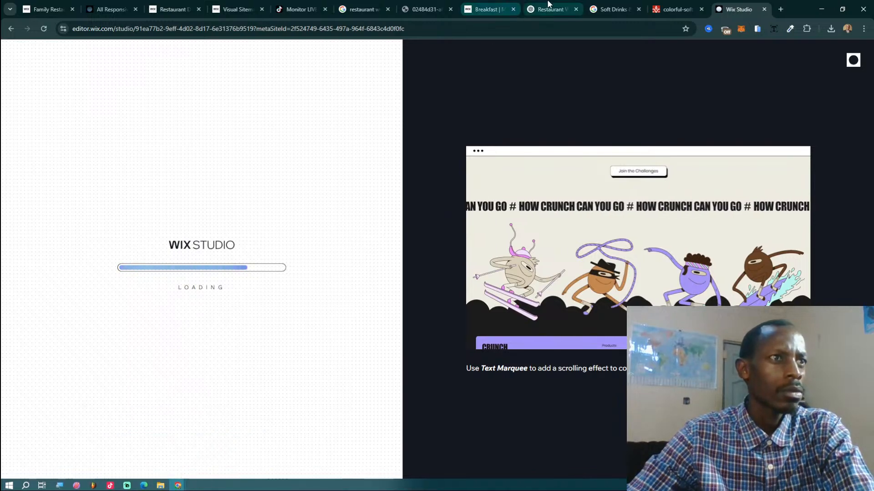
{"action": "left_click", "coordinate": [281, 10]}
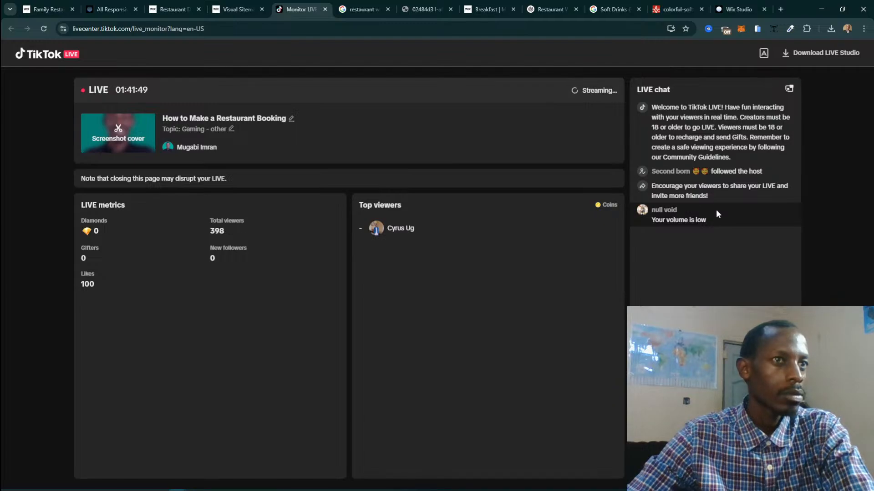
Close the car hire site's editor and reopen the recently closed the-big-restaurant editor from the browser history.
{"action": "left_click", "coordinate": [732, 10]}
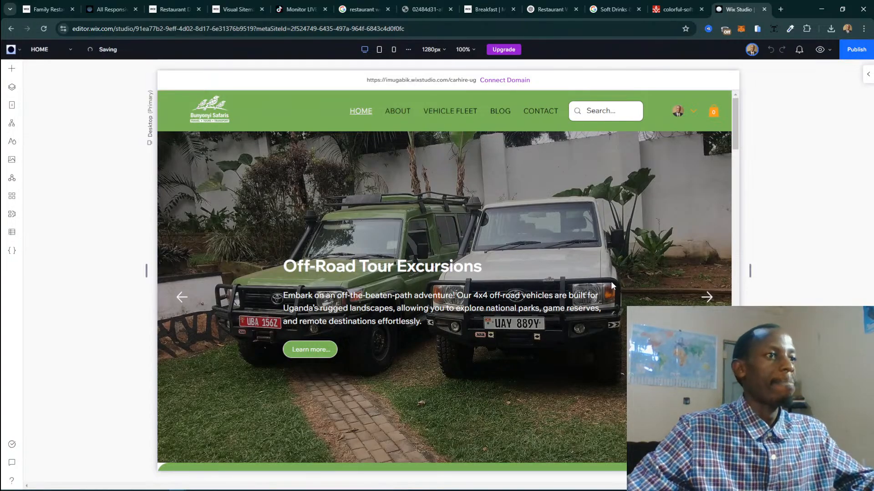
{"action": "left_click", "coordinate": [764, 9]}
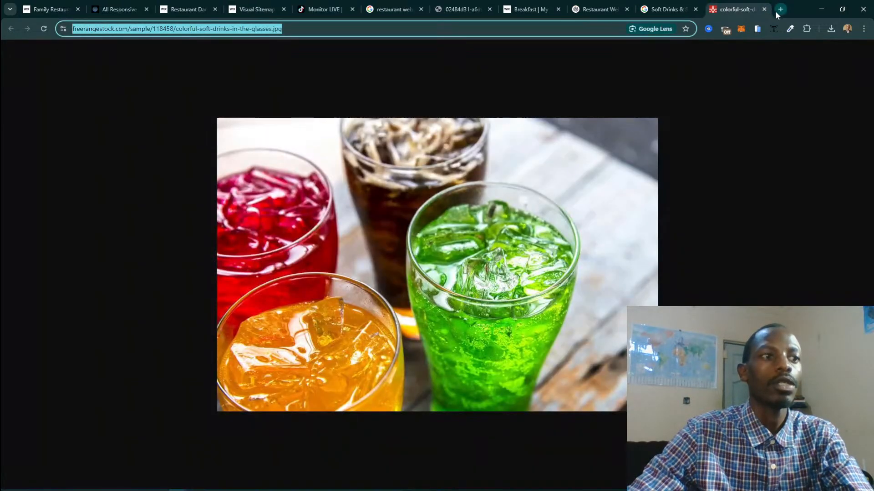
{"action": "left_click", "coordinate": [863, 29]}
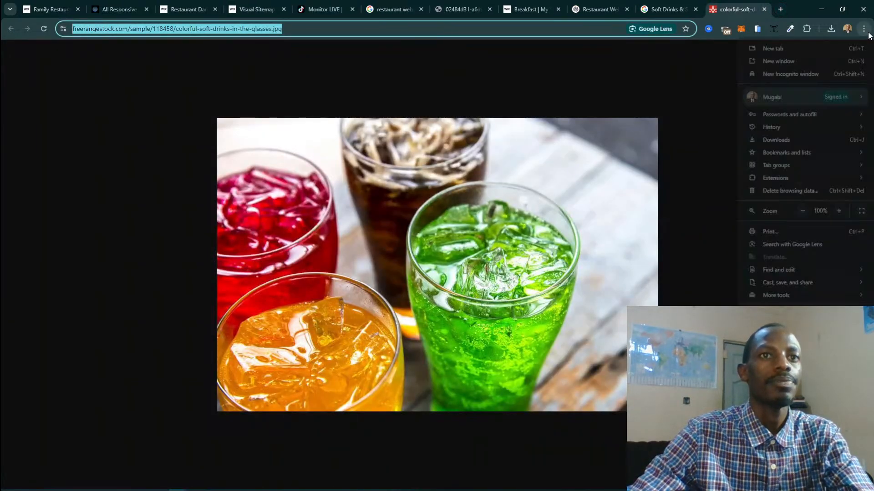
{"action": "mouse_move", "coordinate": [788, 127]}
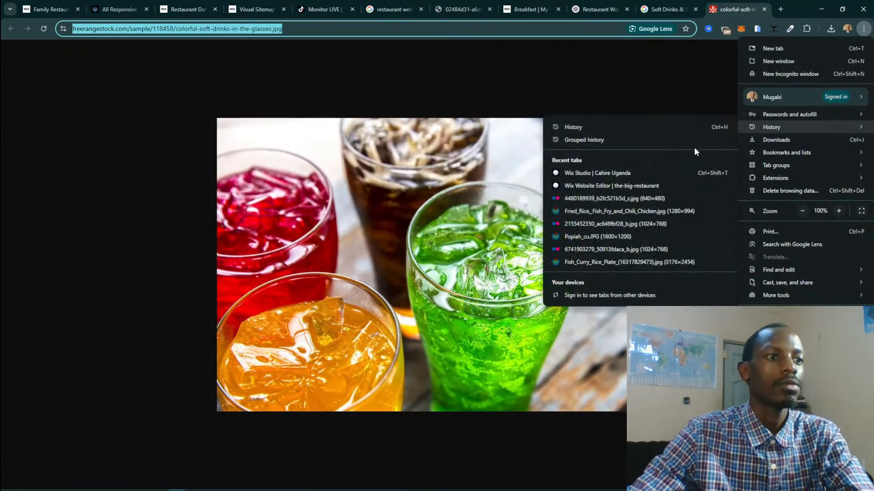
{"action": "left_click", "coordinate": [618, 186]}
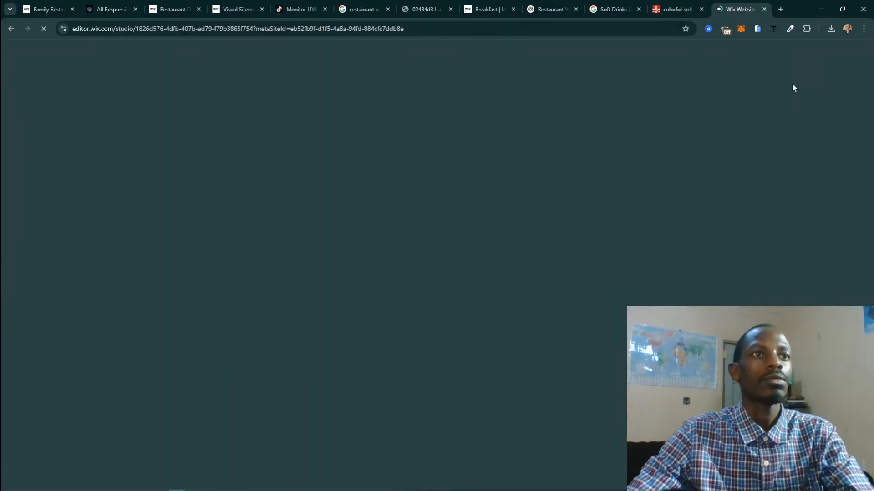
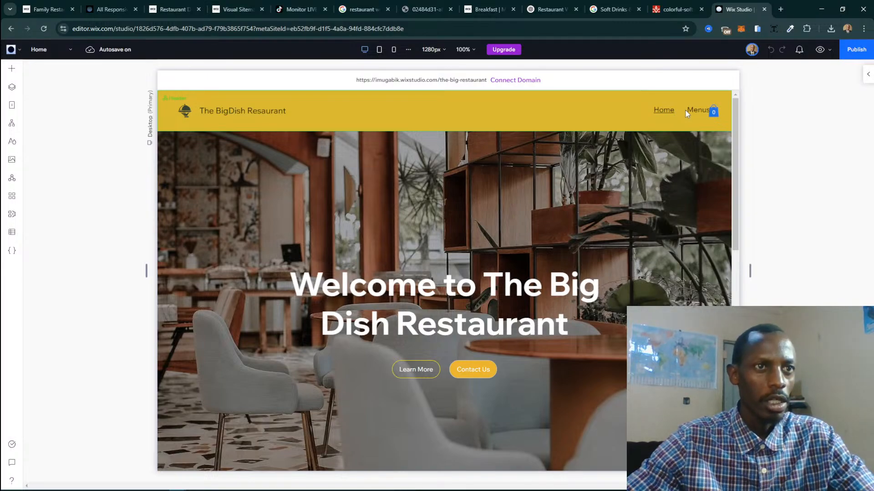
Move the header's horizontal menu clear of the cart icon, to an X position of about 680 px.
{"action": "left_click", "coordinate": [677, 113]}
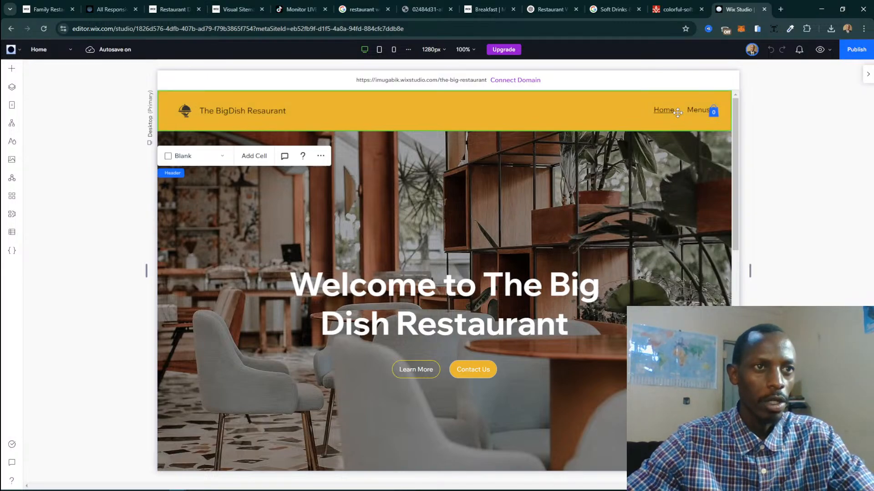
{"action": "left_click", "coordinate": [666, 109]}
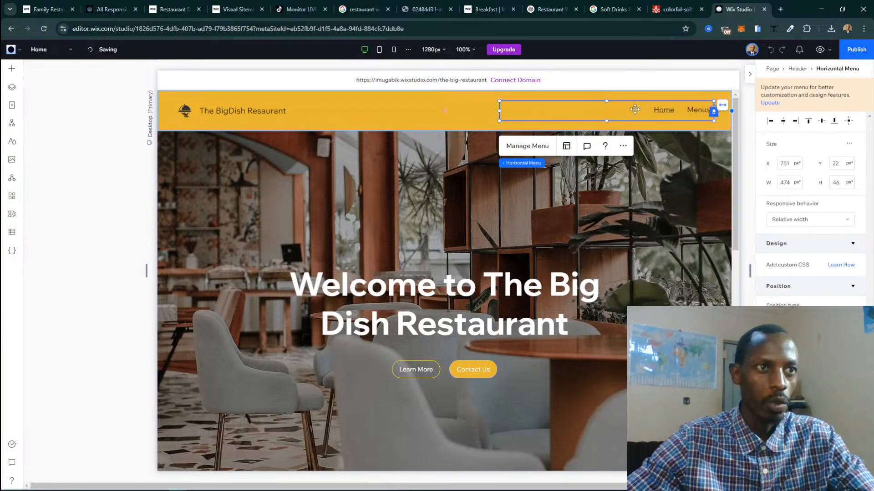
{"action": "left_click_drag", "start_coordinate": [634, 109], "coordinate": [617, 114]}
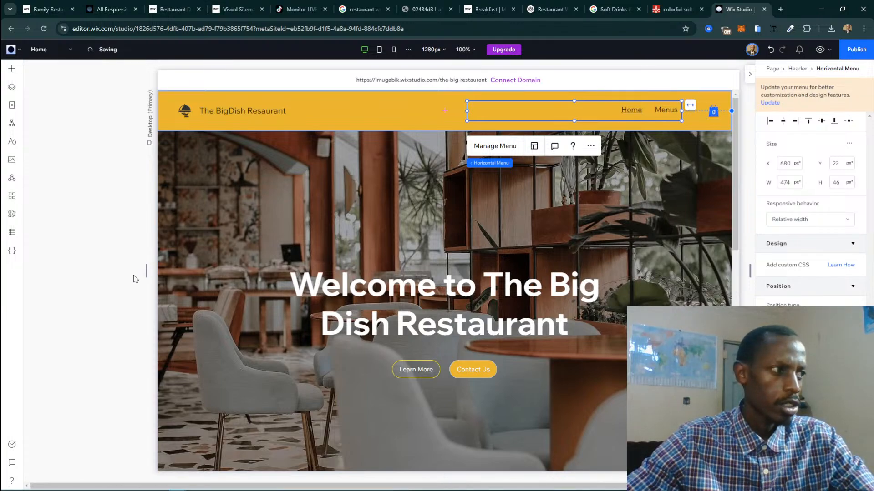
List the site pages and examine the Online Orders page from its header image down to the breakfast dishes.
{"action": "left_click", "coordinate": [10, 109]}
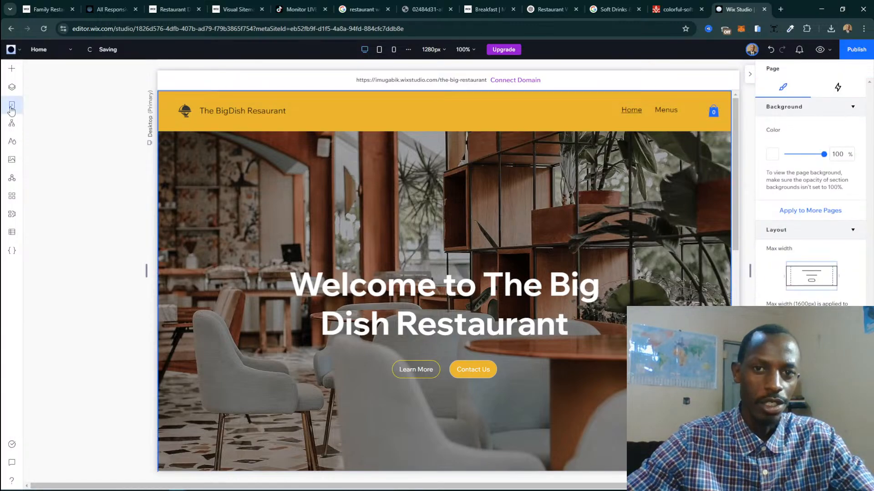
{"action": "left_click", "coordinate": [11, 109]}
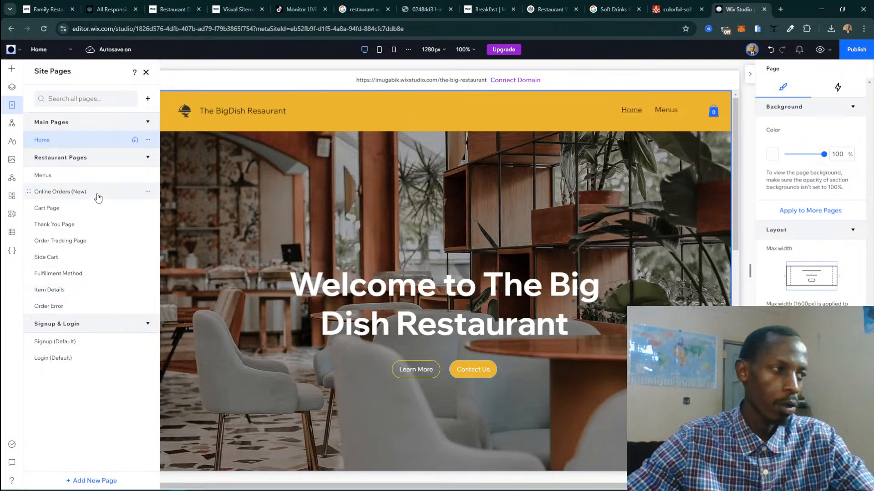
{"action": "left_click", "coordinate": [69, 248]}
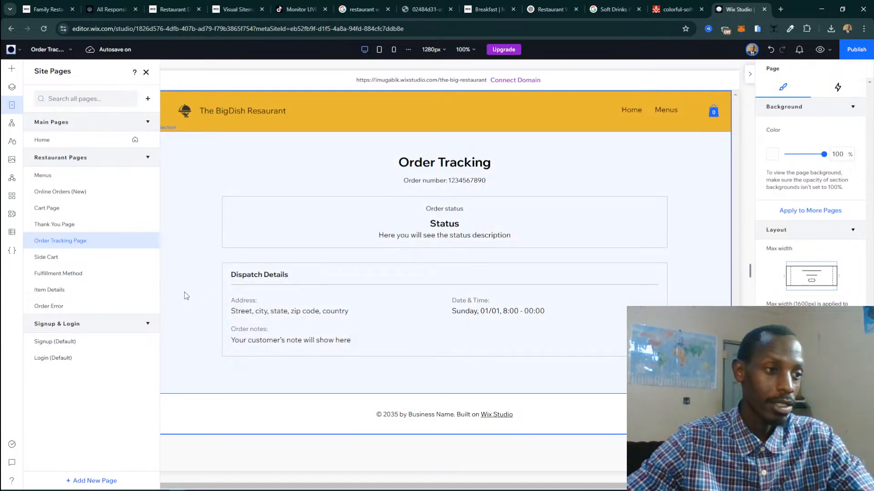
{"action": "left_click", "coordinate": [50, 175]}
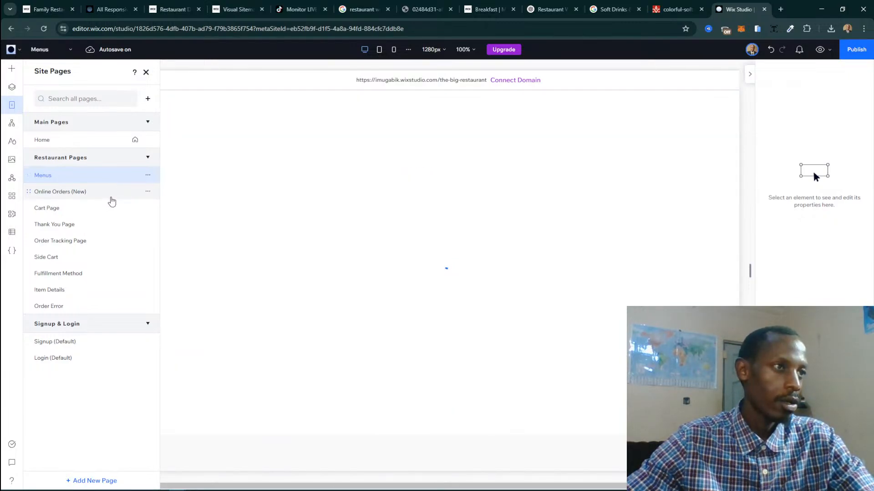
{"action": "left_click", "coordinate": [111, 198]}
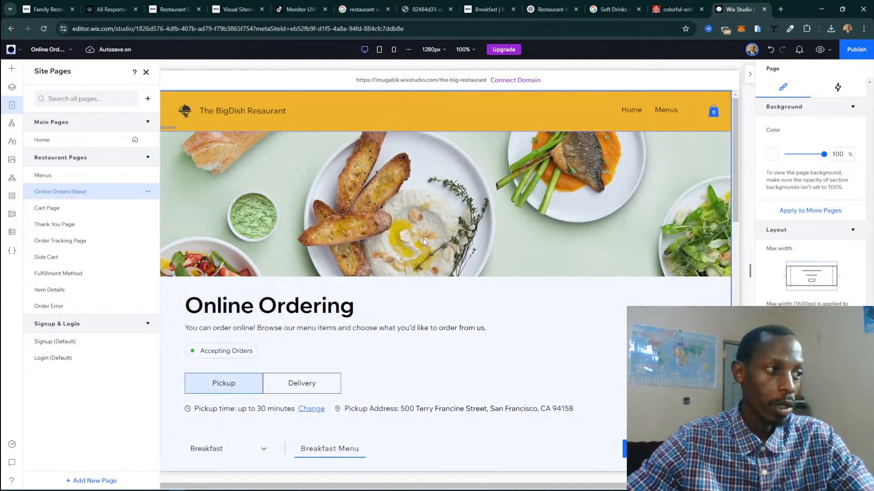
{"action": "scroll", "coordinate": [518, 222], "scroll_direction": "down", "scroll_amount": 10}
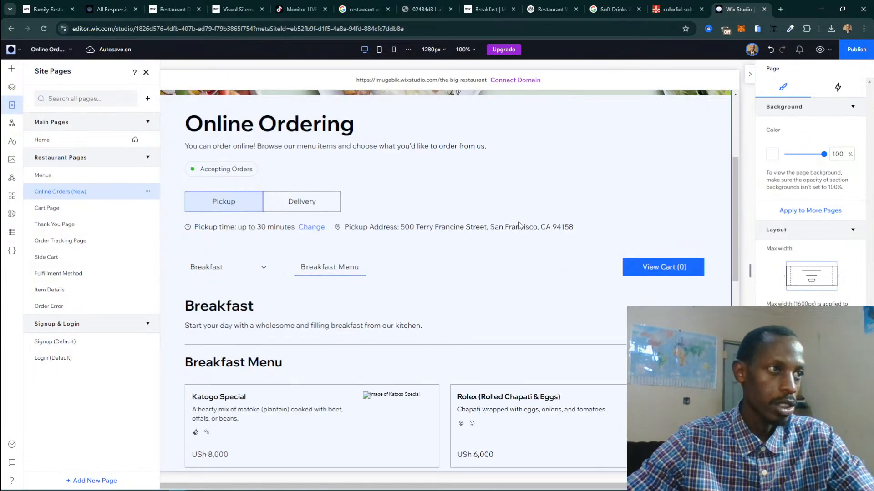
{"action": "scroll", "coordinate": [520, 225], "scroll_direction": "up", "scroll_amount": 6}
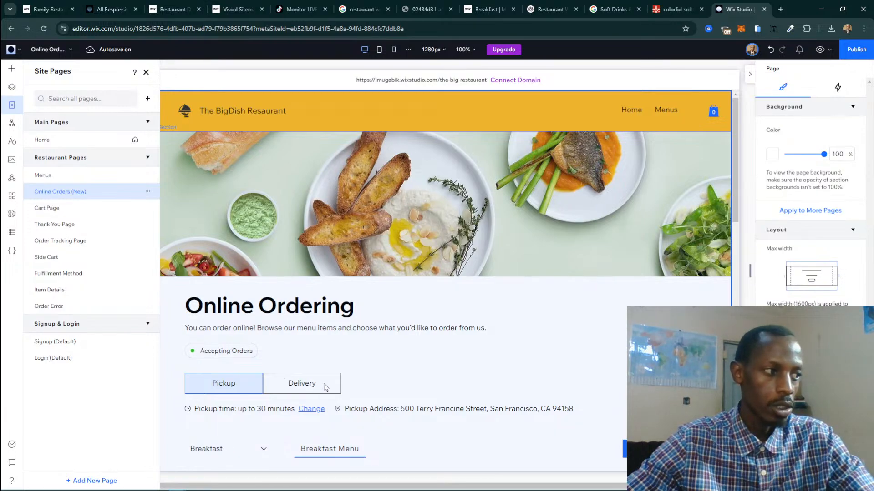
{"action": "scroll", "coordinate": [343, 384], "scroll_direction": "down", "scroll_amount": 5}
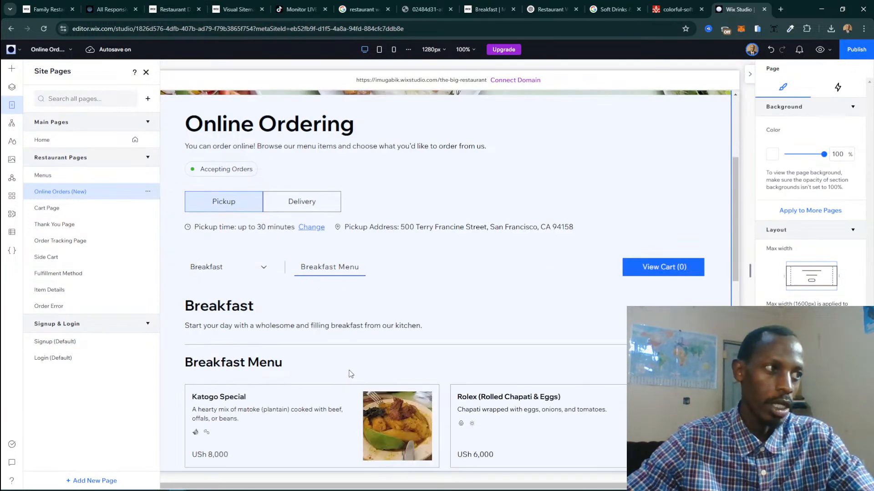
{"action": "scroll", "coordinate": [350, 368], "scroll_direction": "down", "scroll_amount": 1}
{"action": "scroll", "coordinate": [348, 366], "scroll_direction": "up", "scroll_amount": 6}
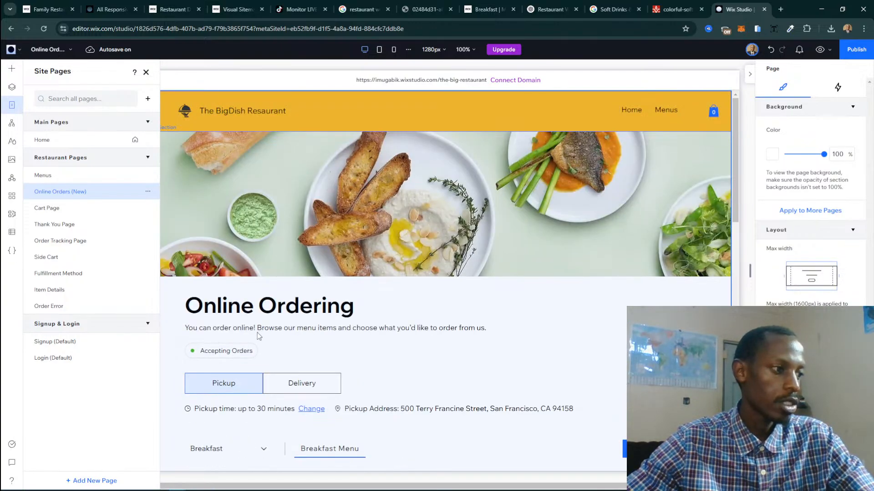
View the Cart Page and examine the Thank You Page's order summary, totals and delivery and billing address sections.
{"action": "left_click", "coordinate": [95, 209]}
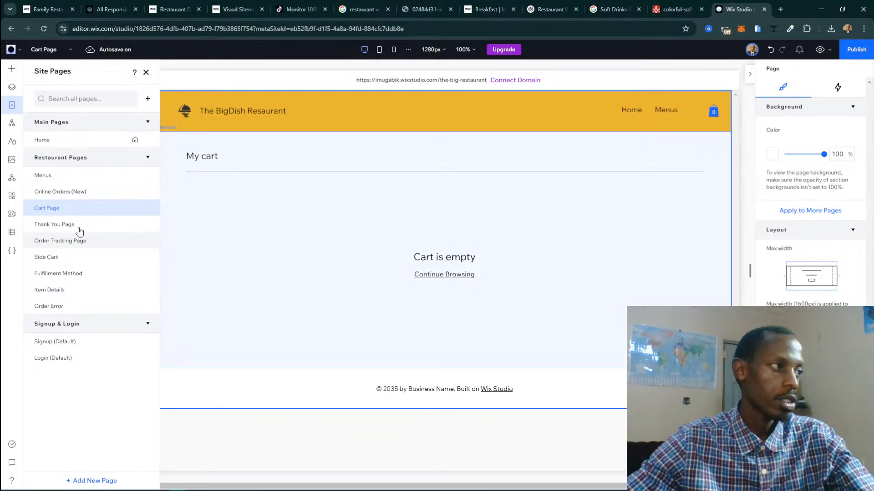
{"action": "left_click", "coordinate": [80, 229]}
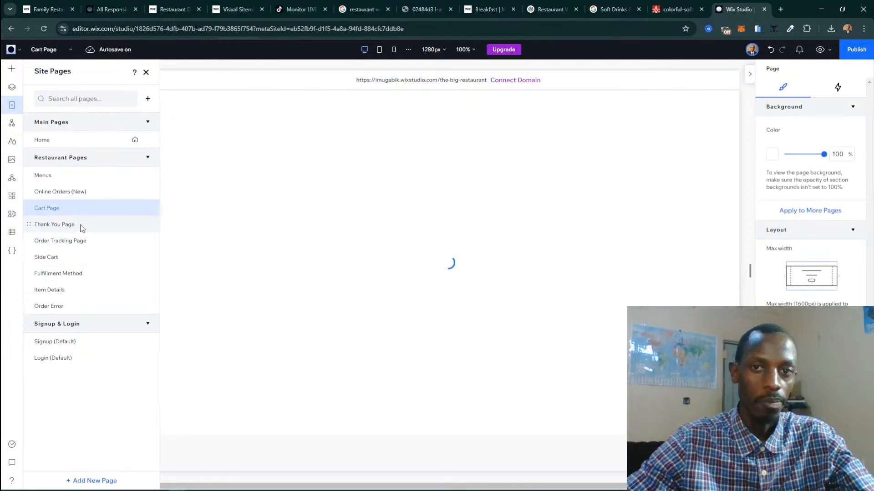
{"action": "left_click", "coordinate": [59, 224]}
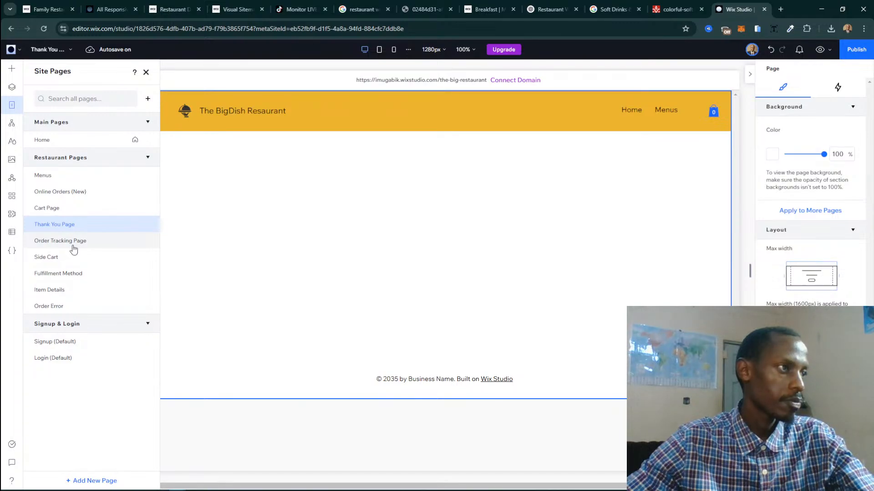
{"action": "left_click", "coordinate": [74, 242]}
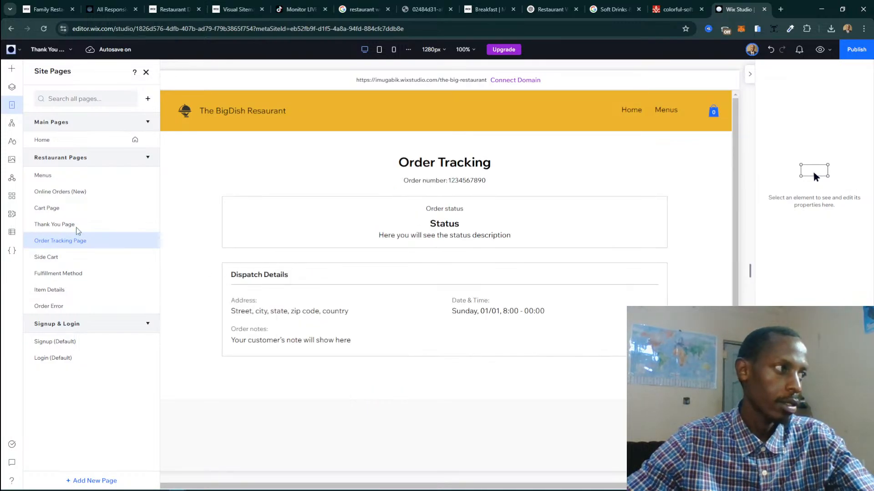
{"action": "left_click", "coordinate": [71, 228]}
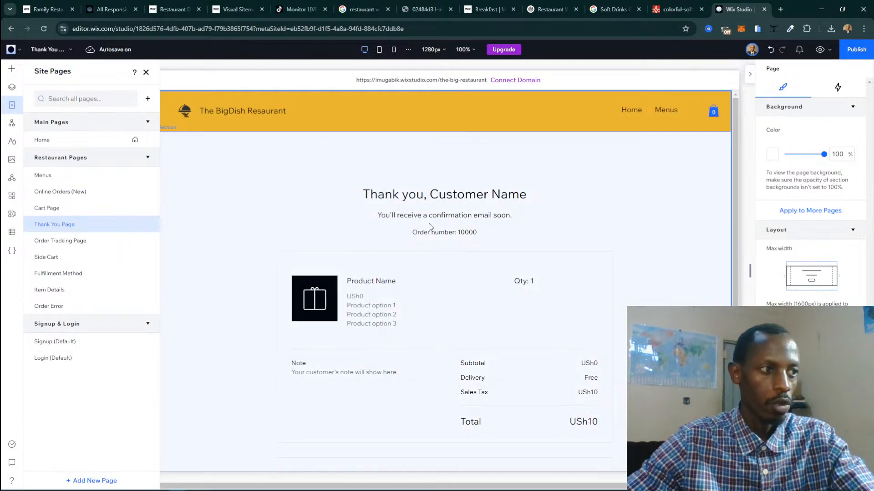
{"action": "scroll", "coordinate": [474, 283], "scroll_direction": "down", "scroll_amount": 2}
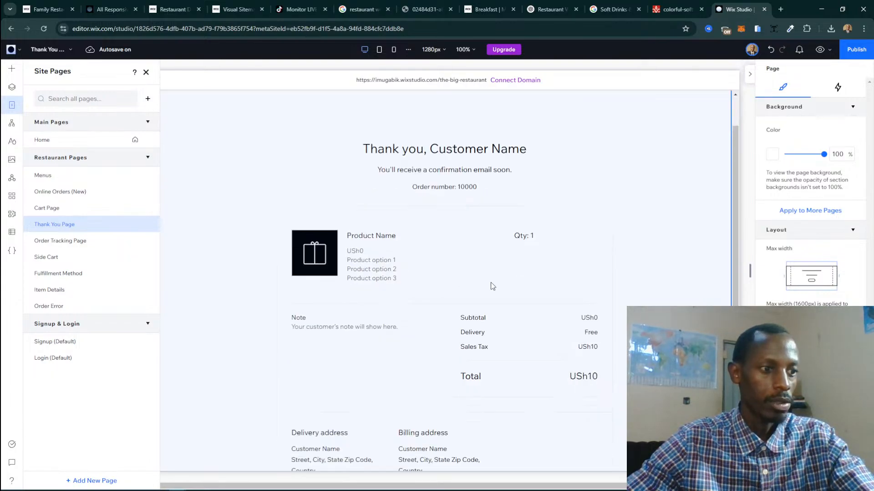
{"action": "scroll", "coordinate": [455, 264], "scroll_direction": "down", "scroll_amount": 3}
{"action": "scroll", "coordinate": [455, 265], "scroll_direction": "up", "scroll_amount": 3}
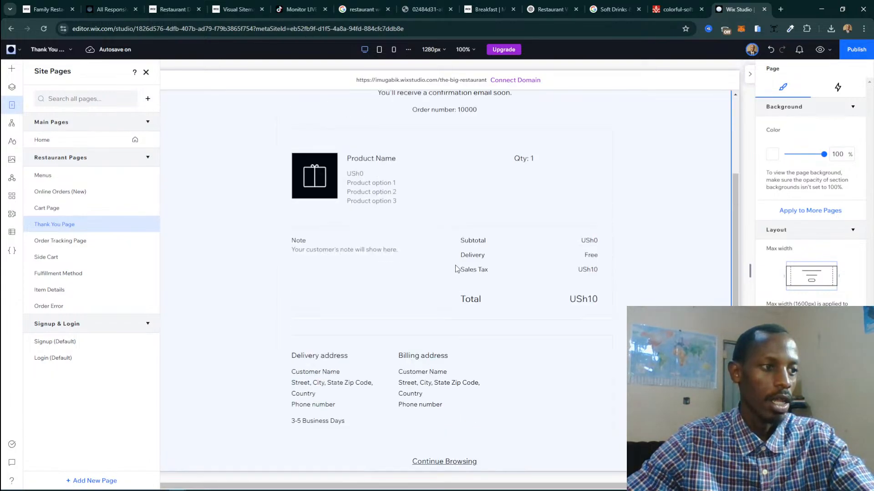
{"action": "scroll", "coordinate": [456, 267], "scroll_direction": "down", "scroll_amount": 2}
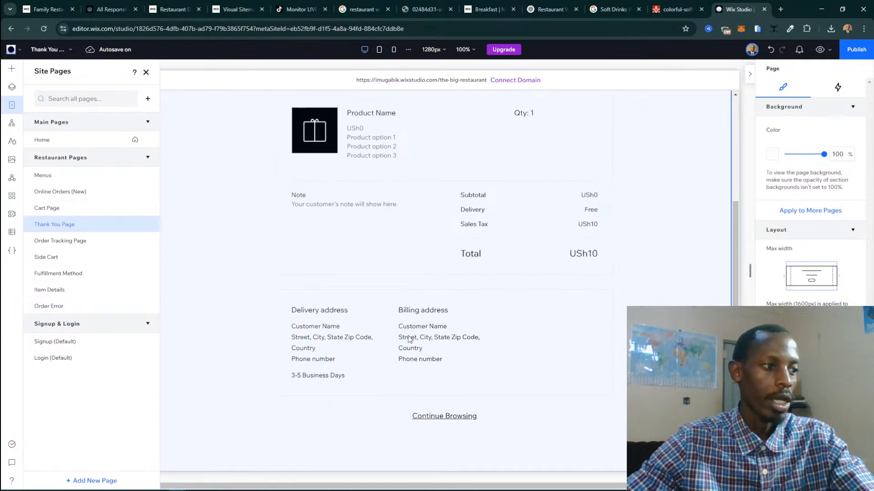
{"action": "scroll", "coordinate": [365, 336], "scroll_direction": "up", "scroll_amount": 2}
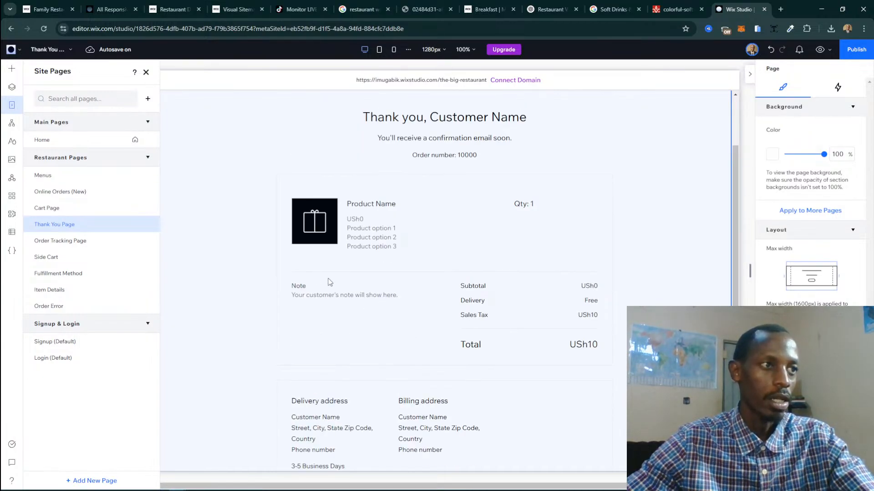
{"action": "scroll", "coordinate": [327, 282], "scroll_direction": "up", "scroll_amount": 1}
Review the Order Tracking, Side Cart, Fulfillment Method, Item Details and Order Error pages and the default member signup settings.
{"action": "left_click", "coordinate": [88, 249]}
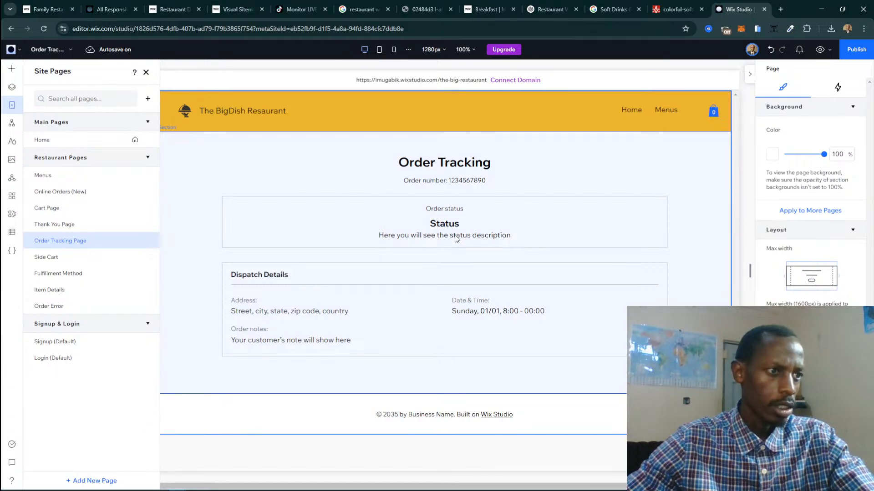
{"action": "left_click", "coordinate": [69, 263]}
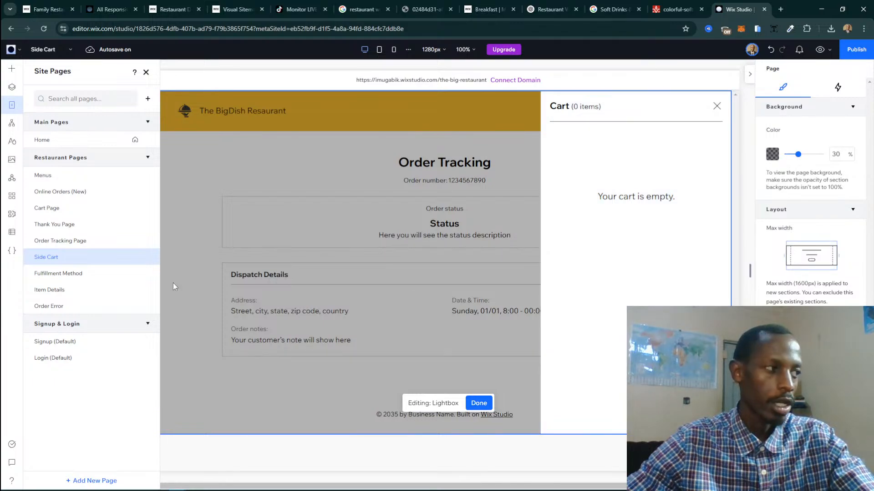
{"action": "left_click", "coordinate": [88, 275]}
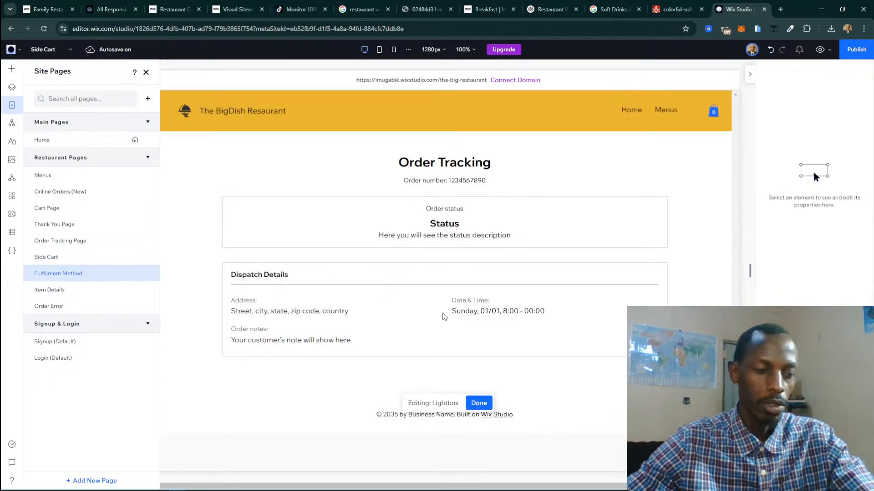
{"action": "left_click", "coordinate": [60, 240]}
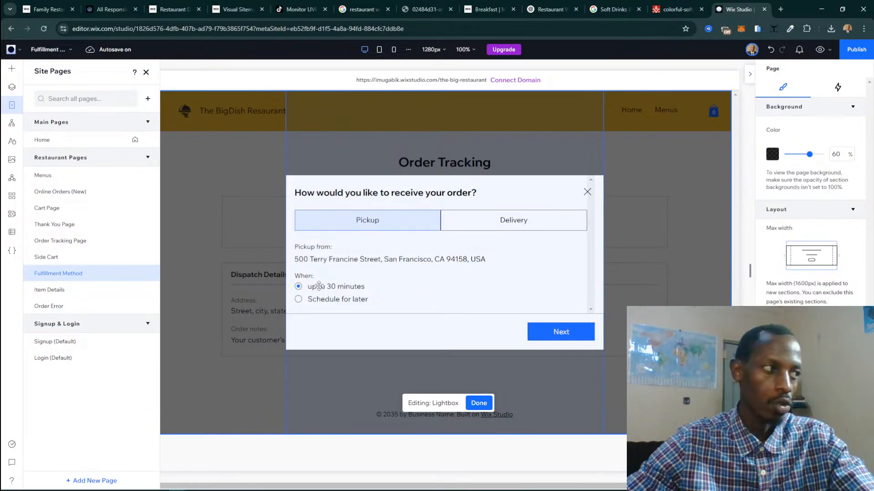
{"action": "left_click", "coordinate": [84, 295]}
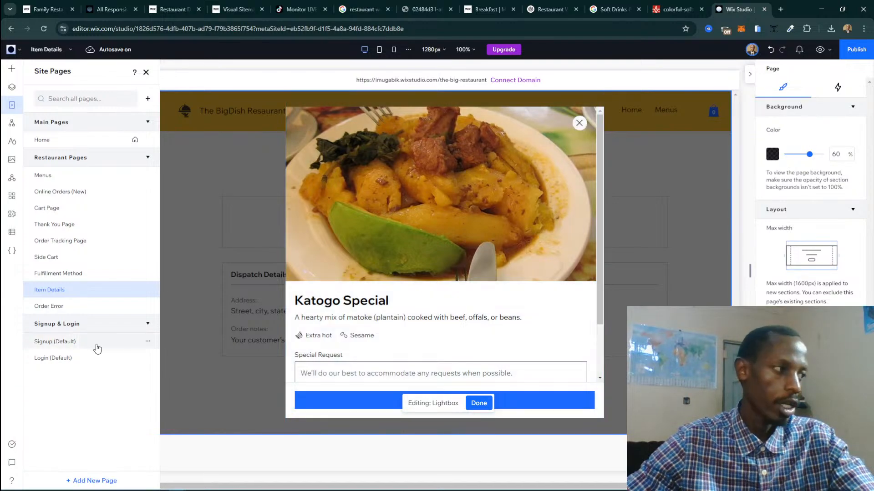
{"action": "left_click", "coordinate": [63, 310]}
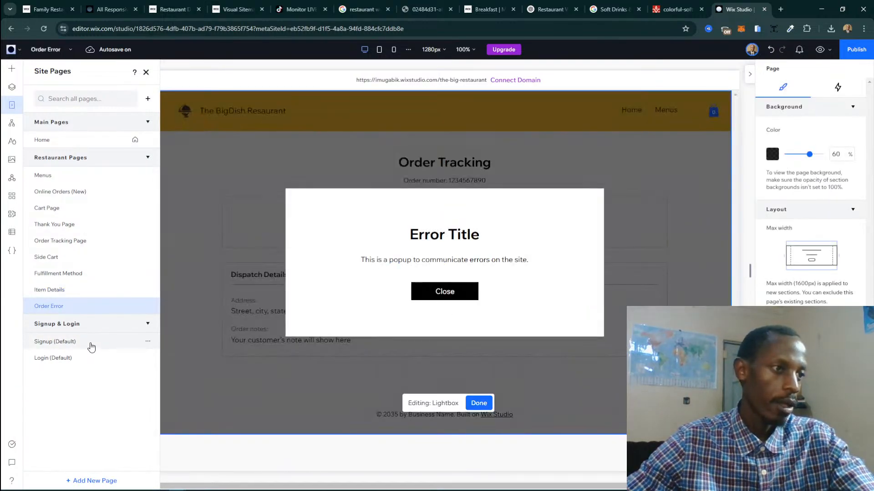
{"action": "left_click", "coordinate": [71, 348]}
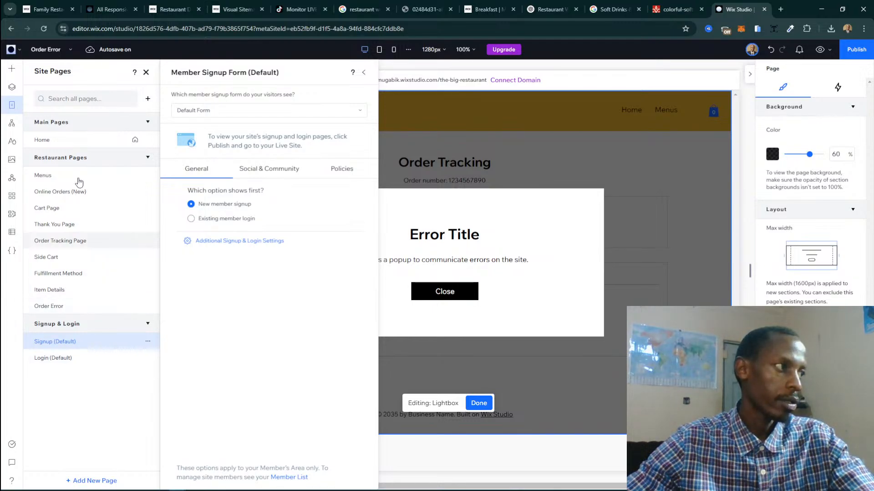
Add the Table Reservations feature from the Restaurants elements to the site.
{"action": "left_click", "coordinate": [12, 70]}
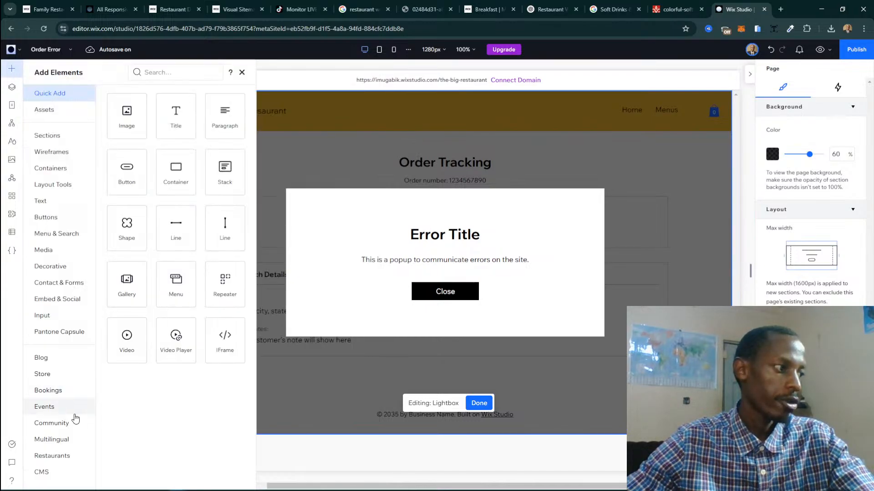
{"action": "left_click", "coordinate": [52, 455]}
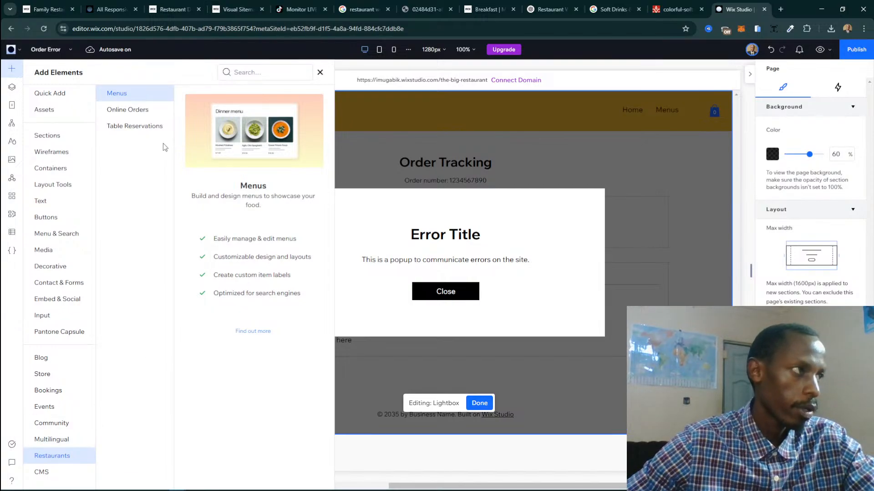
{"action": "left_click", "coordinate": [146, 126]}
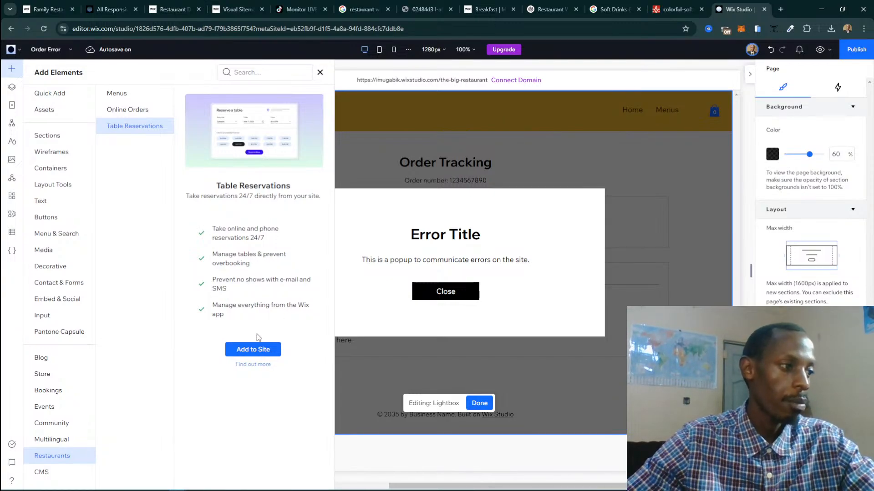
{"action": "left_click", "coordinate": [250, 350]}
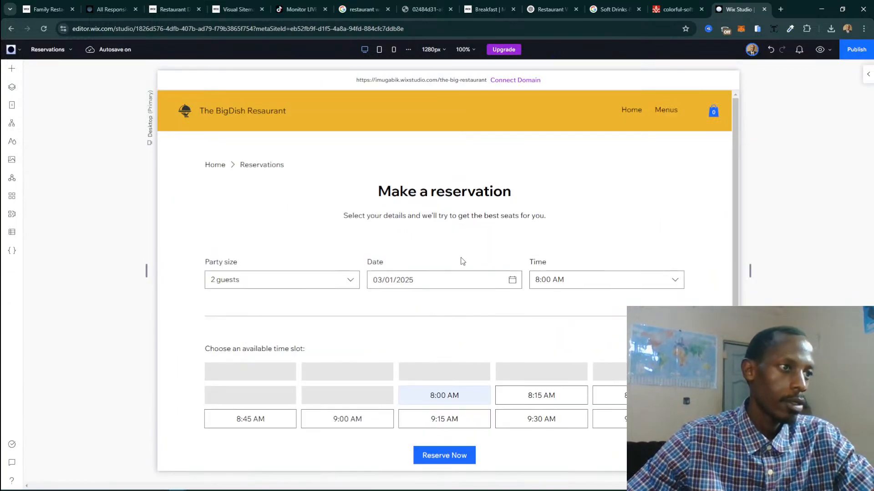
Look over the Reservations page's booking form and open the management dashboard for its table reservations.
{"action": "scroll", "coordinate": [439, 245], "scroll_direction": "down", "scroll_amount": 2}
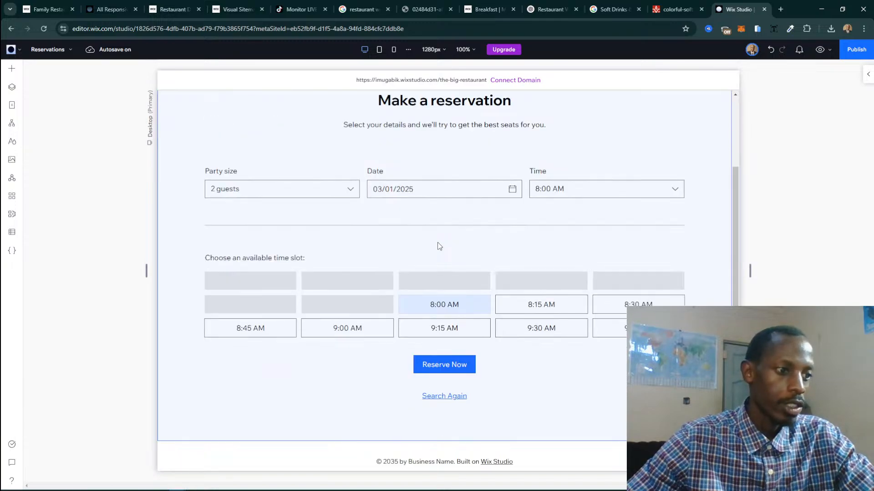
{"action": "scroll", "coordinate": [440, 246], "scroll_direction": "up", "scroll_amount": 1}
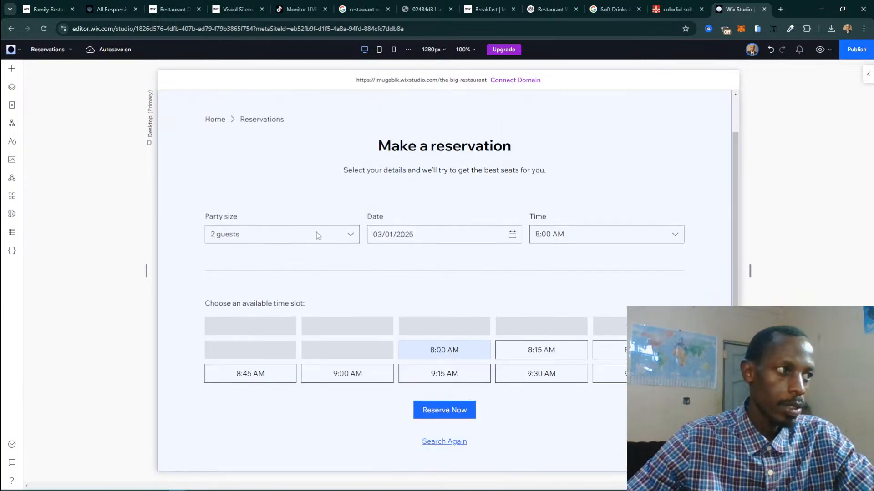
{"action": "left_click", "coordinate": [409, 235]}
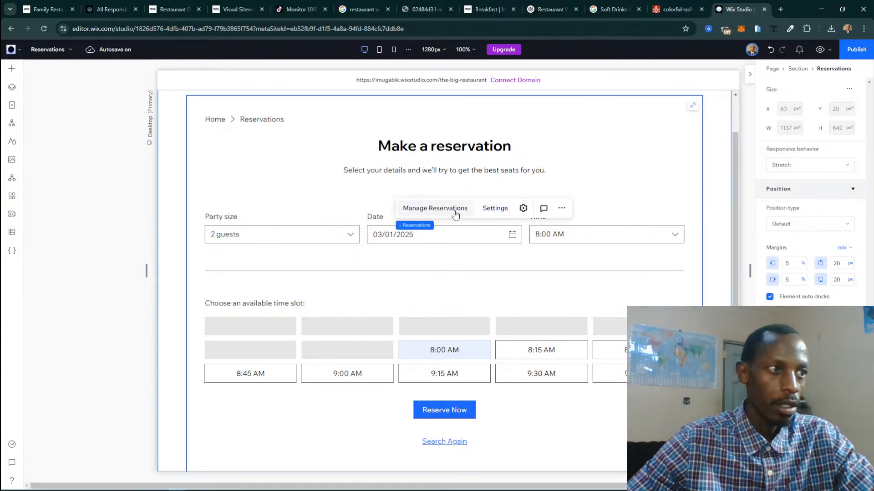
{"action": "left_click", "coordinate": [455, 214]}
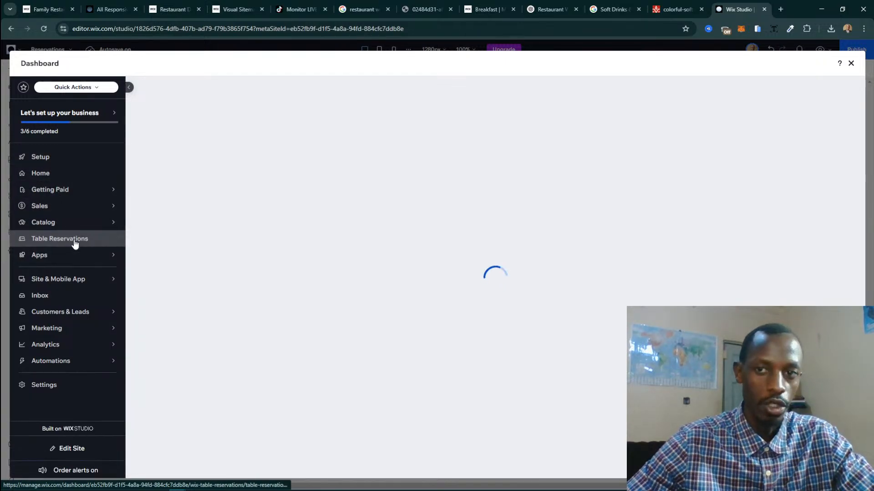
{"action": "mouse_move", "coordinate": [108, 225]}
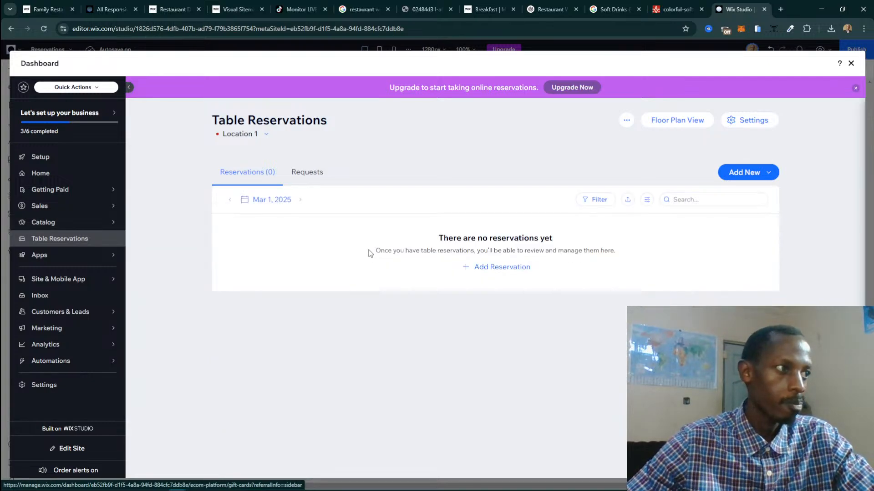
Start a new table reservation and examine its party size choices and guest details section.
{"action": "left_click", "coordinate": [514, 271]}
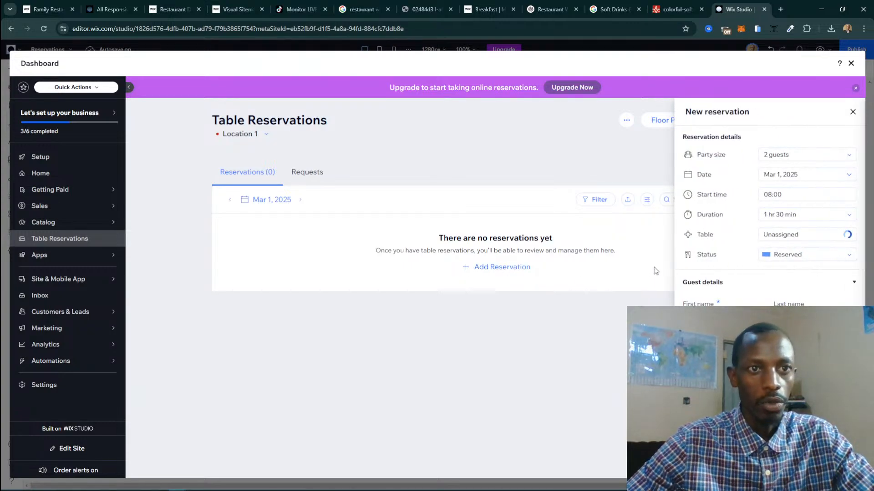
{"action": "left_click", "coordinate": [802, 157]}
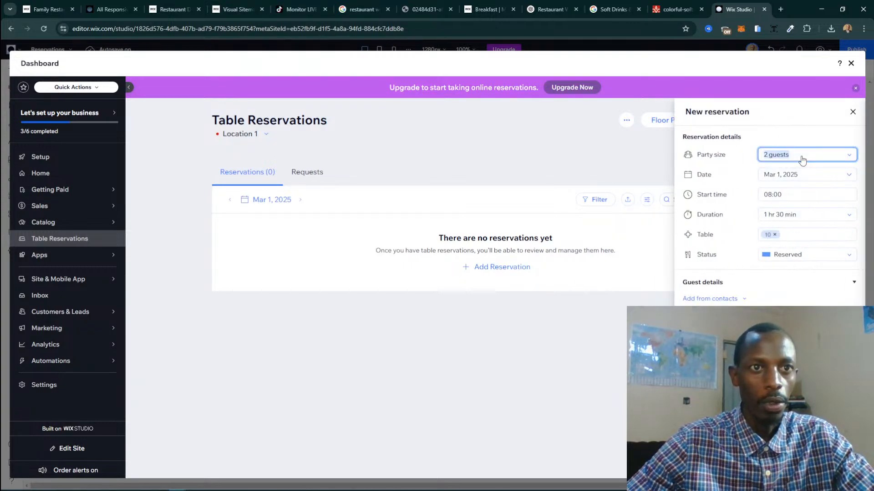
{"action": "left_click", "coordinate": [829, 158]}
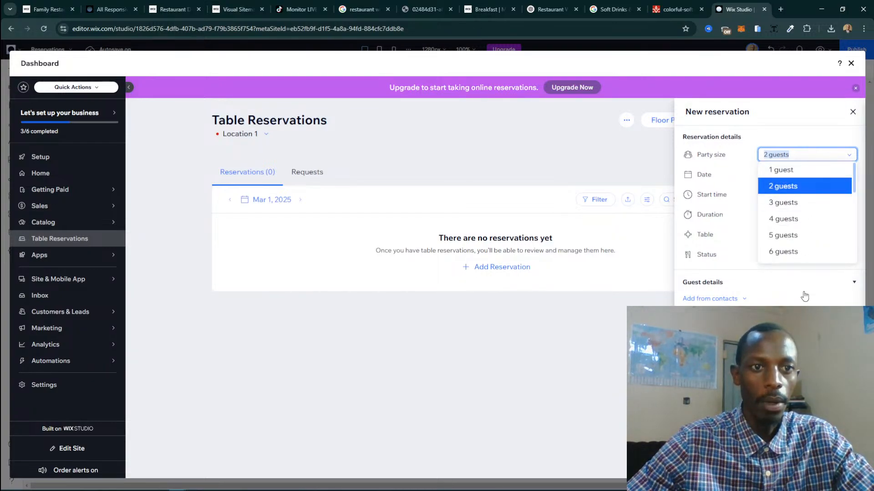
{"action": "left_click", "coordinate": [779, 287]}
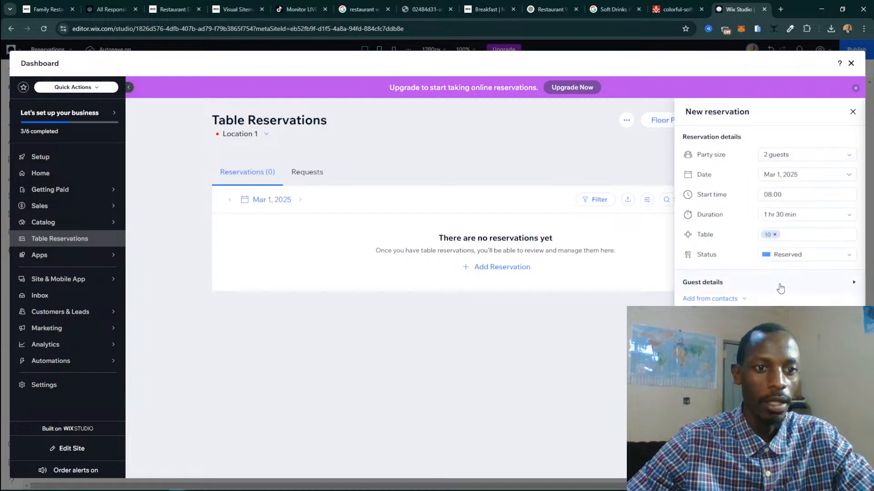
{"action": "left_click", "coordinate": [753, 283]}
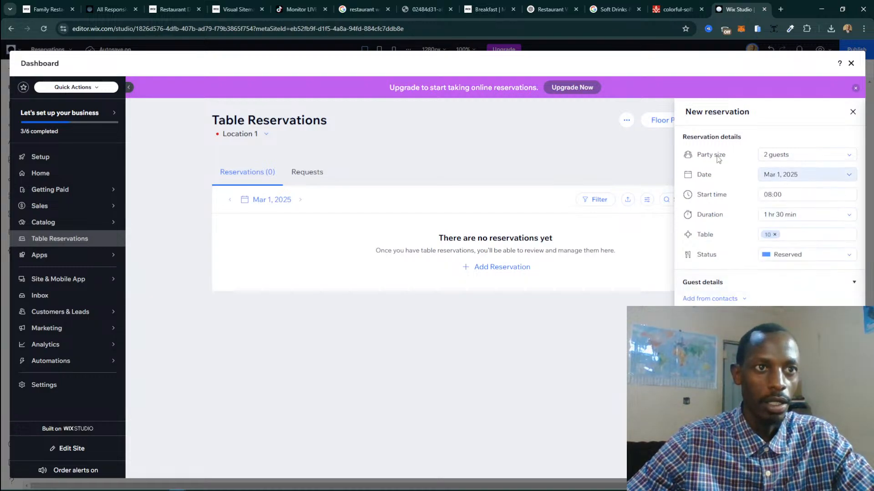
{"action": "left_click", "coordinate": [852, 112]}
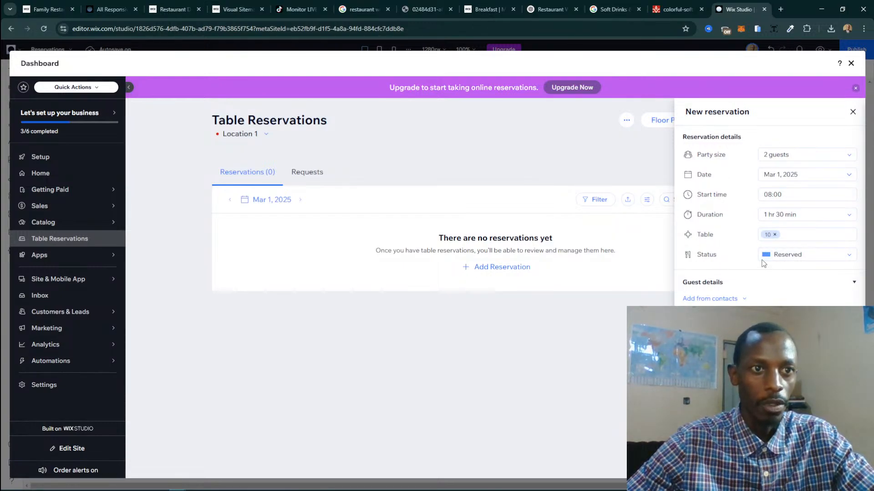
Review the table and status options of the new reservation, and leave it unsaved to return to the site editor.
{"action": "left_click", "coordinate": [819, 235]}
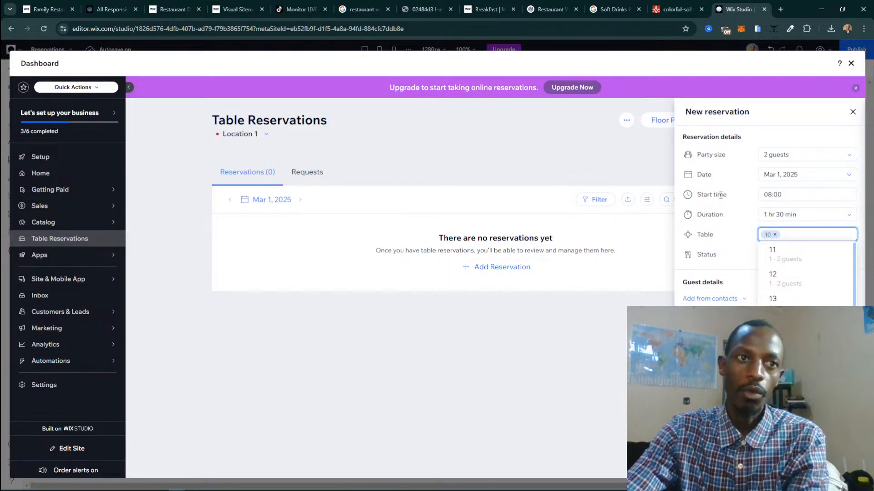
{"action": "left_click", "coordinate": [721, 259]}
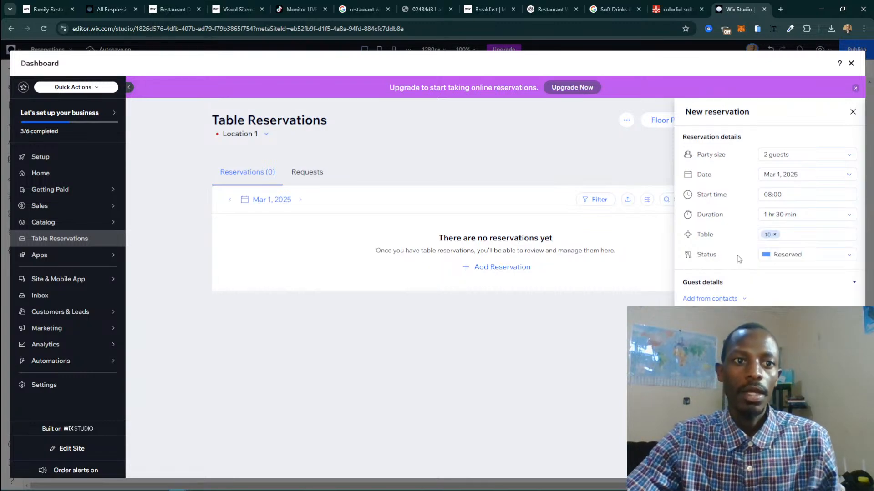
{"action": "left_click", "coordinate": [809, 258]}
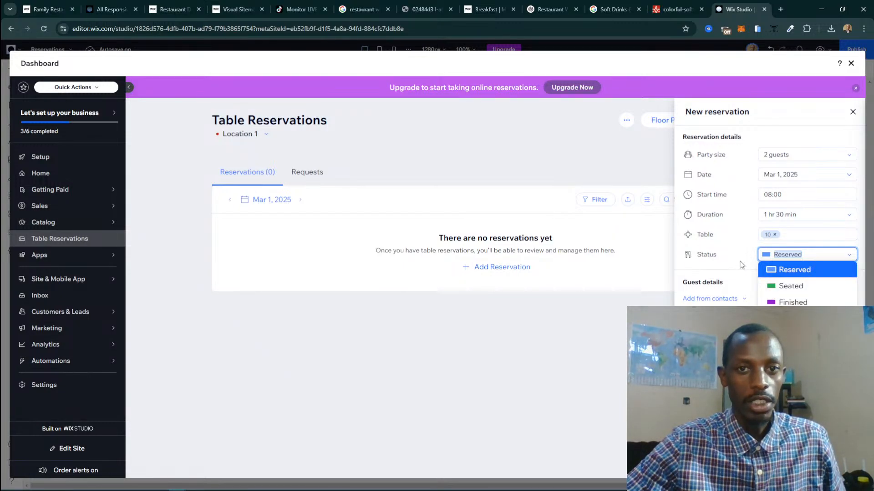
{"action": "left_click", "coordinate": [725, 270]}
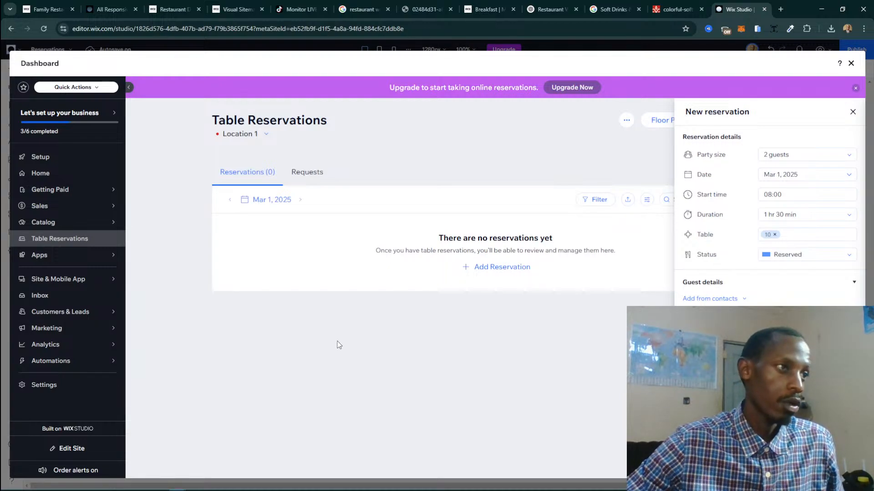
{"action": "left_click", "coordinate": [852, 112]}
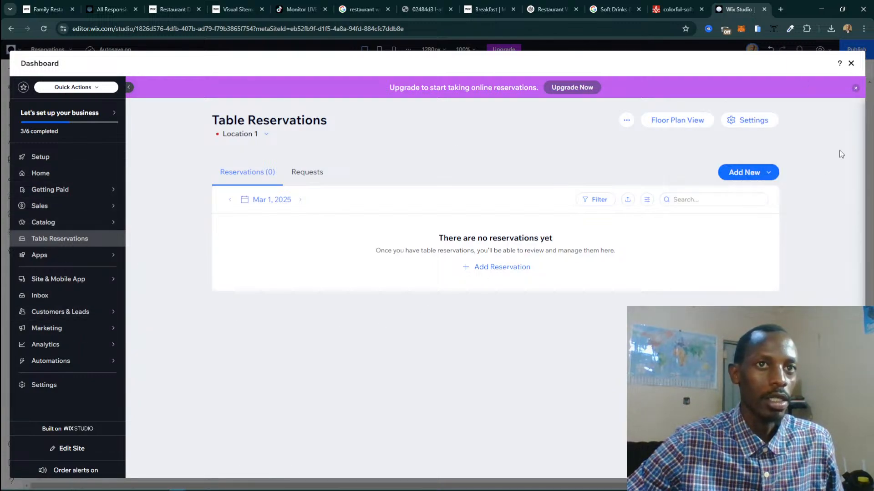
{"action": "left_click", "coordinate": [852, 64]}
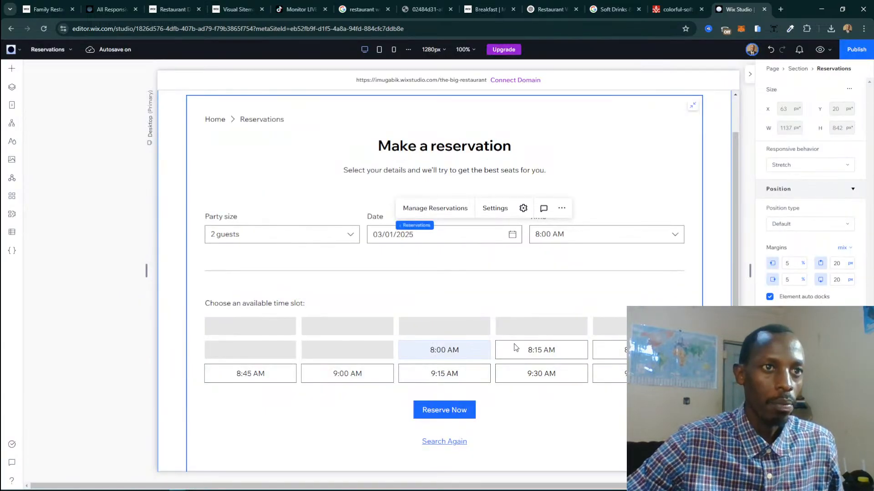
List the site pages and examine the Menus page from its menu tabs down to the breakfast dishes and footer.
{"action": "left_click", "coordinate": [12, 106]}
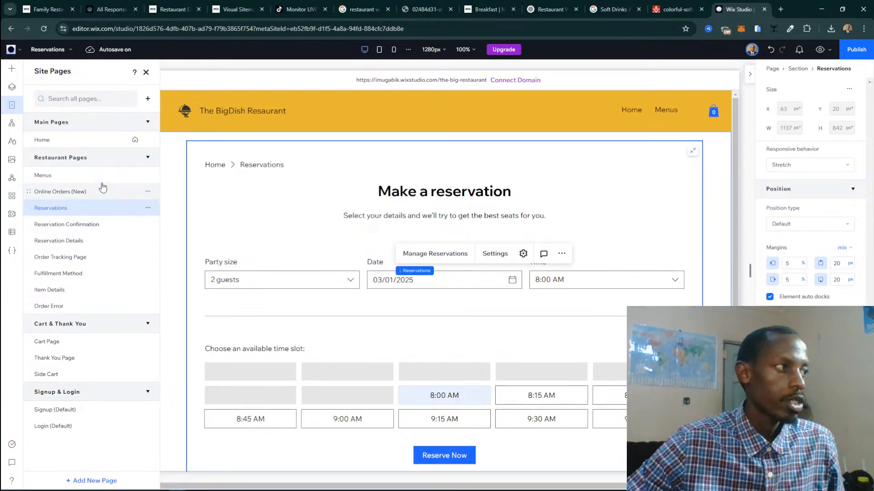
{"action": "left_click", "coordinate": [74, 178]}
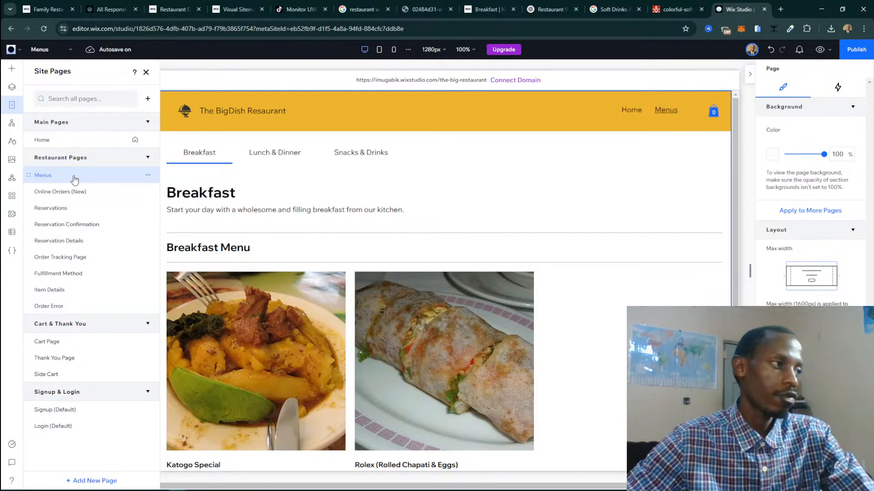
{"action": "left_click", "coordinate": [146, 73]}
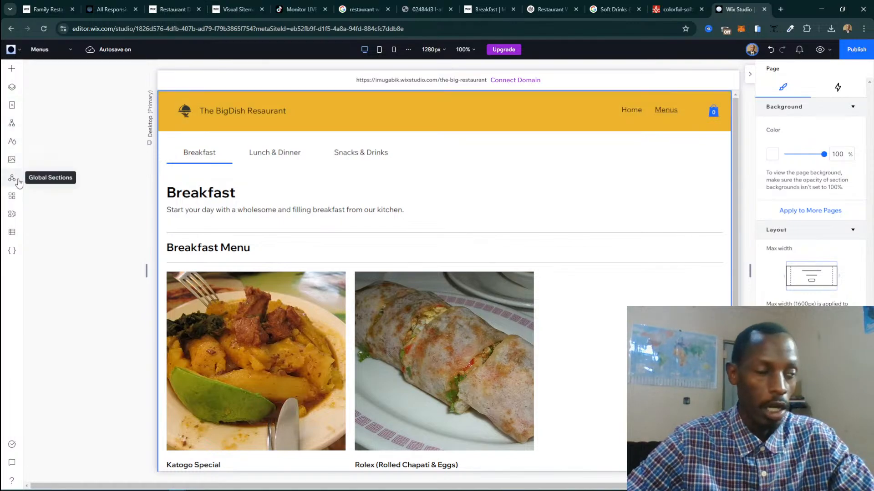
{"action": "scroll", "coordinate": [365, 309], "scroll_direction": "down", "scroll_amount": 2}
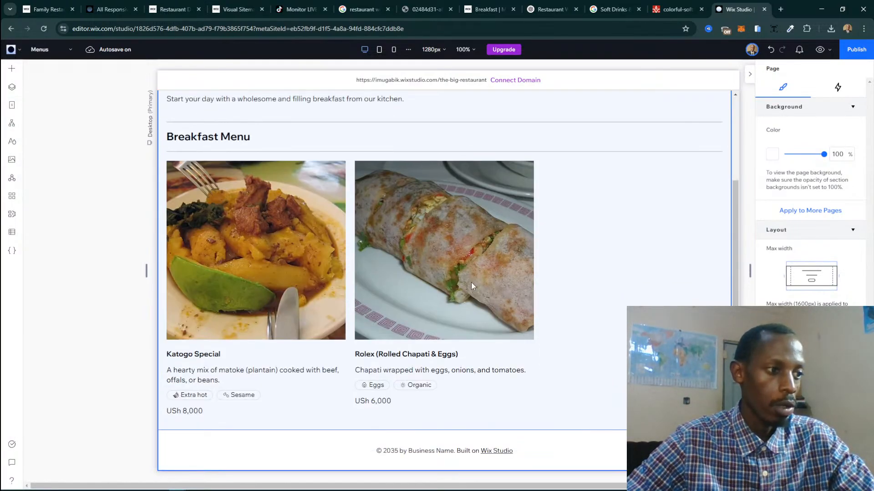
{"action": "scroll", "coordinate": [396, 277], "scroll_direction": "up", "scroll_amount": 2}
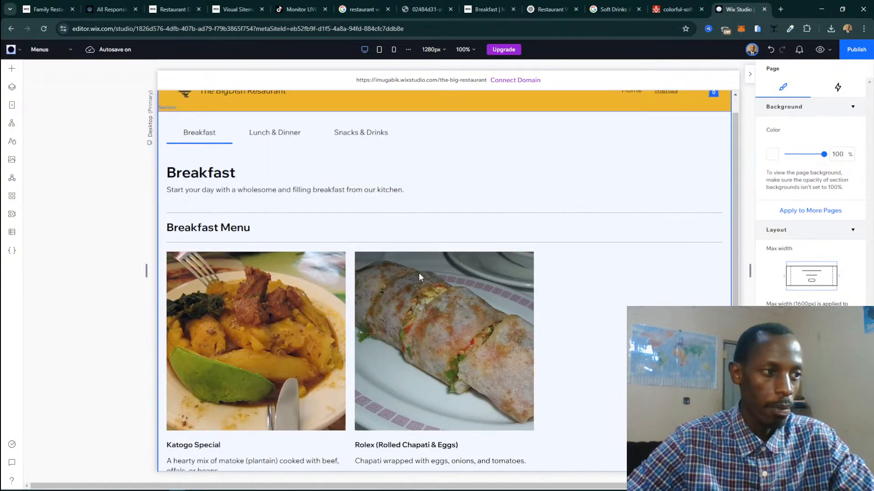
{"action": "scroll", "coordinate": [419, 272], "scroll_direction": "down", "scroll_amount": 1}
{"action": "scroll", "coordinate": [325, 216], "scroll_direction": "up", "scroll_amount": 2}
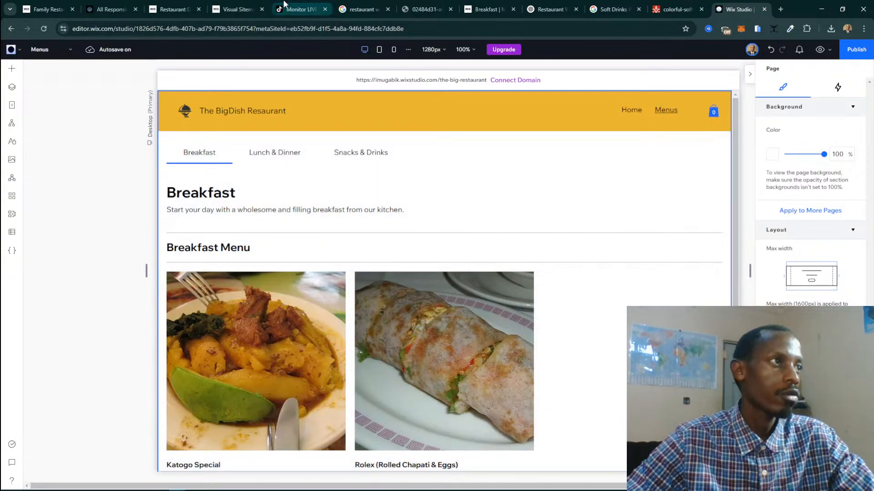
Compare the Restaurant Dark template previews, the published Breakfast menu and the restaurant template gallery, and return to the Wix Studio editor.
{"action": "left_click", "coordinate": [169, 9]}
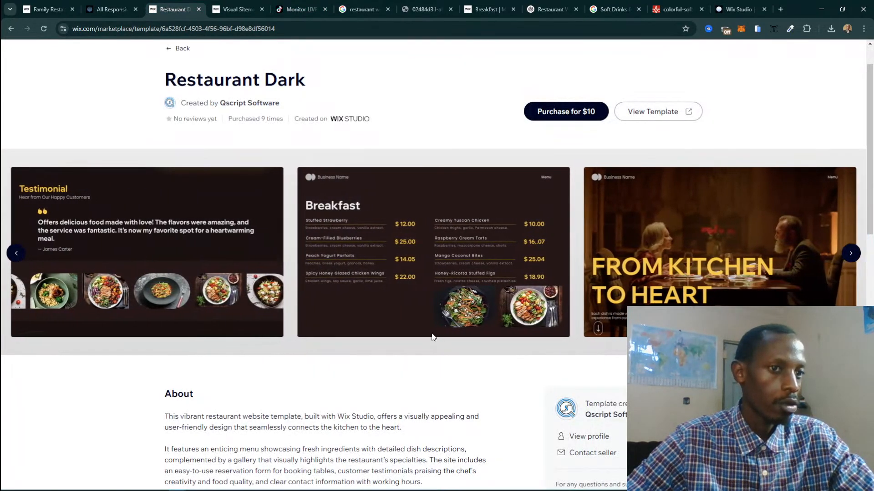
{"action": "left_click", "coordinate": [851, 256]}
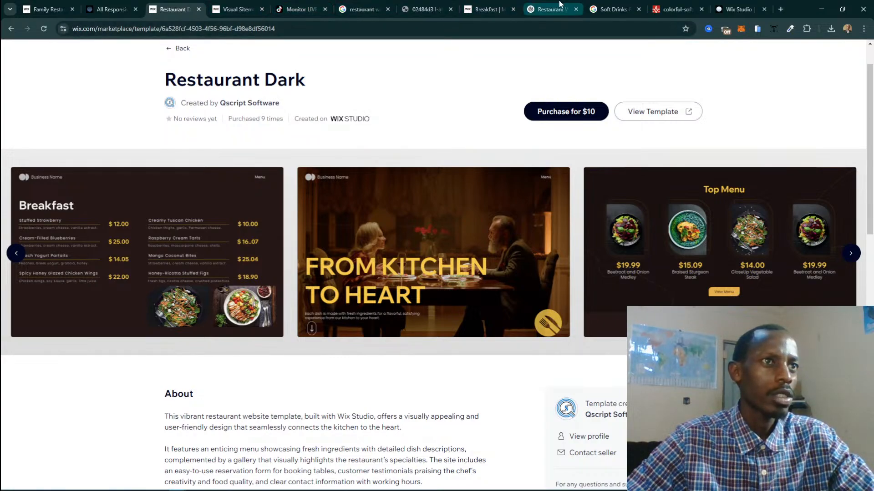
{"action": "left_click", "coordinate": [486, 4]}
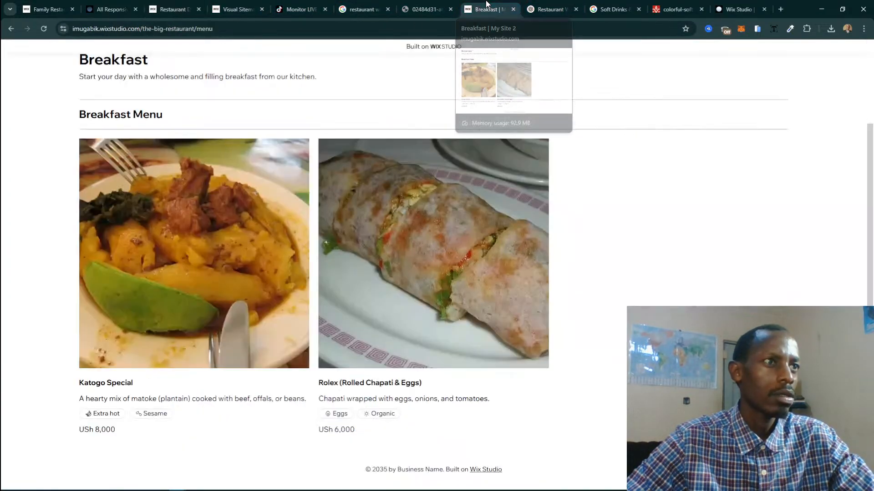
{"action": "left_click", "coordinate": [111, 5]}
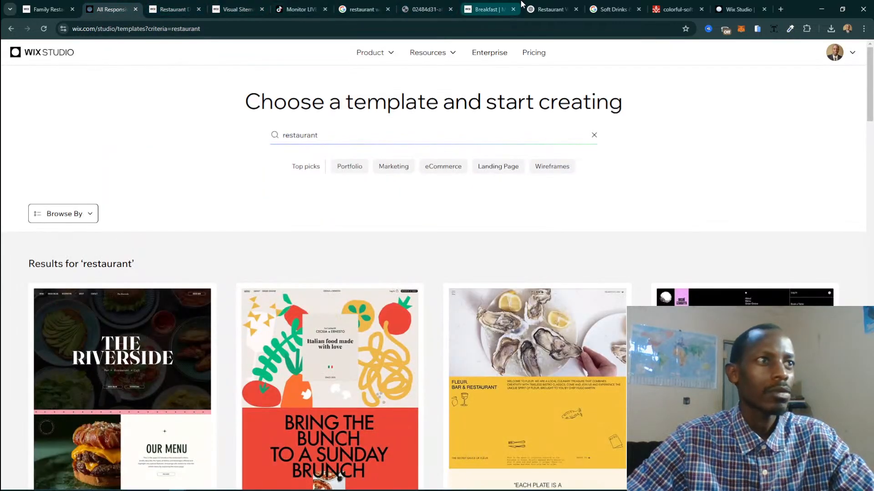
{"action": "left_click", "coordinate": [745, 4]}
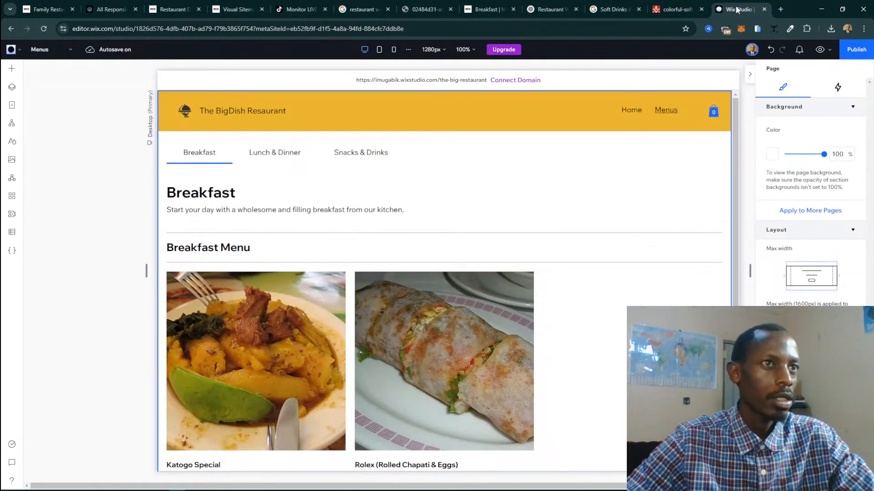
Place the editor's browser tab just before the published Breakfast menu's tab and open the Home page for editing.
{"action": "left_click_drag", "start_coordinate": [737, 9], "coordinate": [487, 9]}
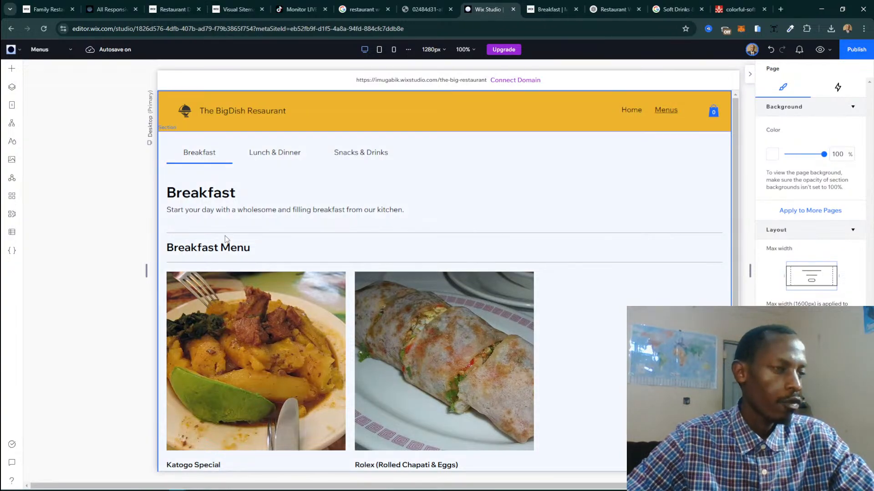
{"action": "left_click", "coordinate": [11, 106]}
{"action": "left_click", "coordinate": [74, 142]}
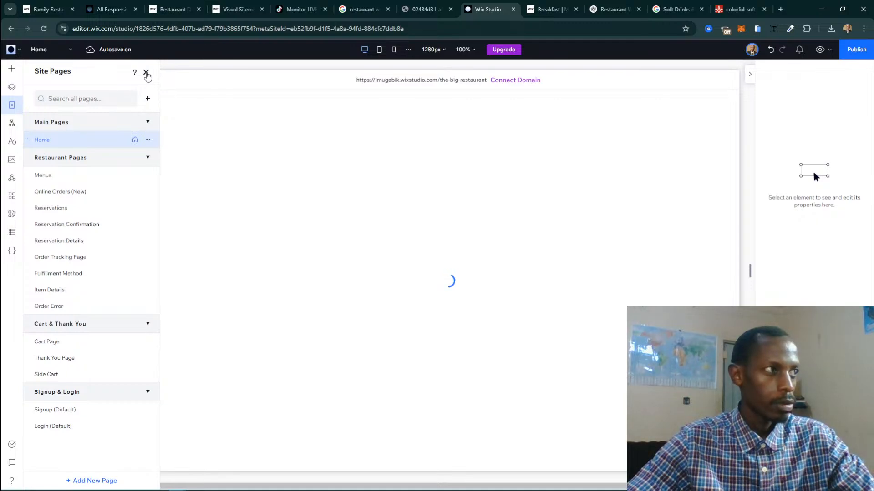
{"action": "left_click", "coordinate": [146, 73]}
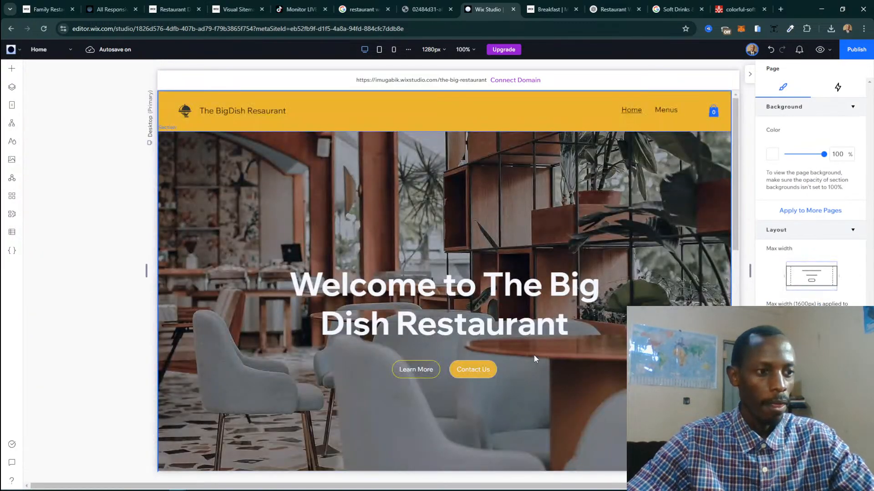
Add a blank section to the Home page between the welcome hero and the Our Services section, and select it.
{"action": "scroll", "coordinate": [535, 353], "scroll_direction": "down", "scroll_amount": 6}
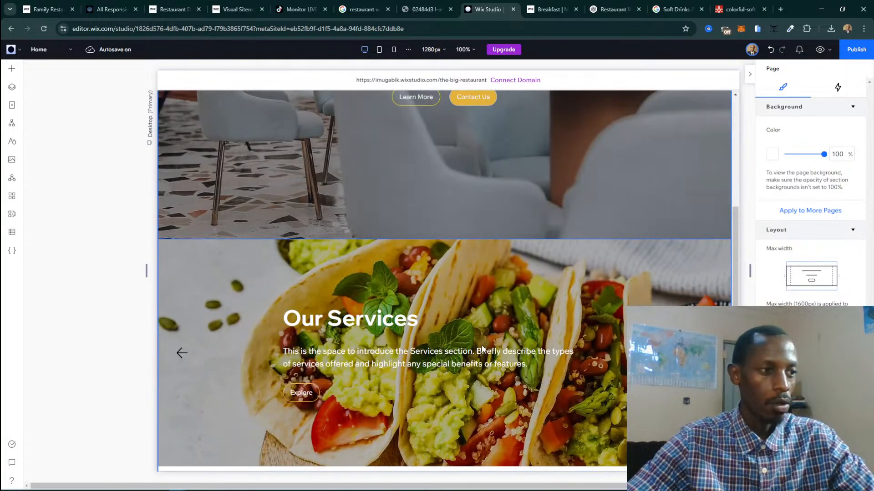
{"action": "scroll", "coordinate": [482, 350], "scroll_direction": "down", "scroll_amount": 4}
{"action": "scroll", "coordinate": [481, 346], "scroll_direction": "up", "scroll_amount": 8}
{"action": "mouse_move", "coordinate": [477, 319]}
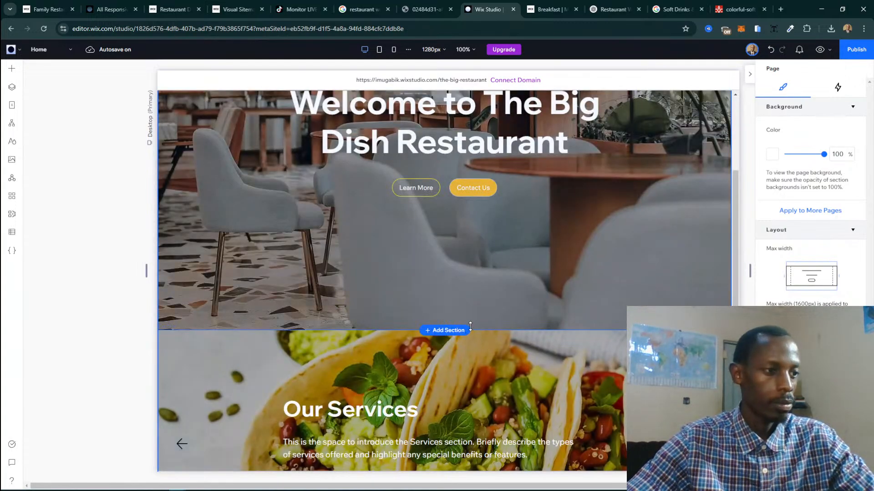
{"action": "scroll", "coordinate": [468, 322], "scroll_direction": "down", "scroll_amount": 3}
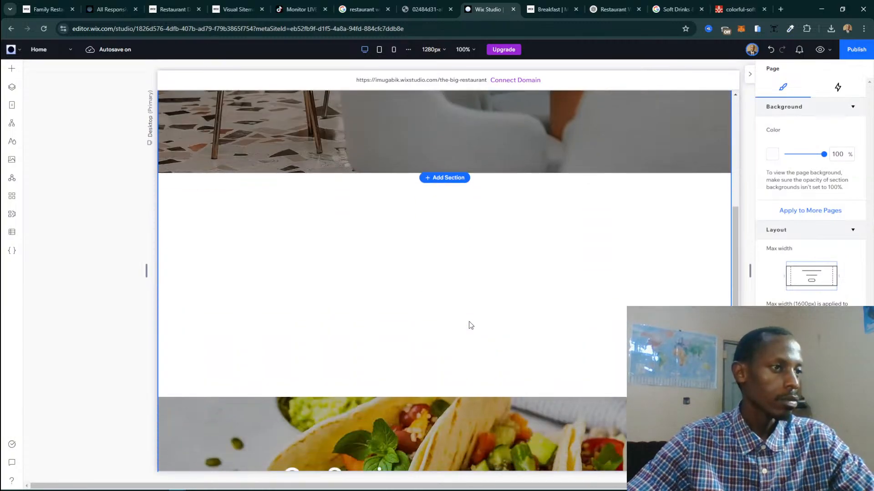
{"action": "left_click", "coordinate": [426, 269]}
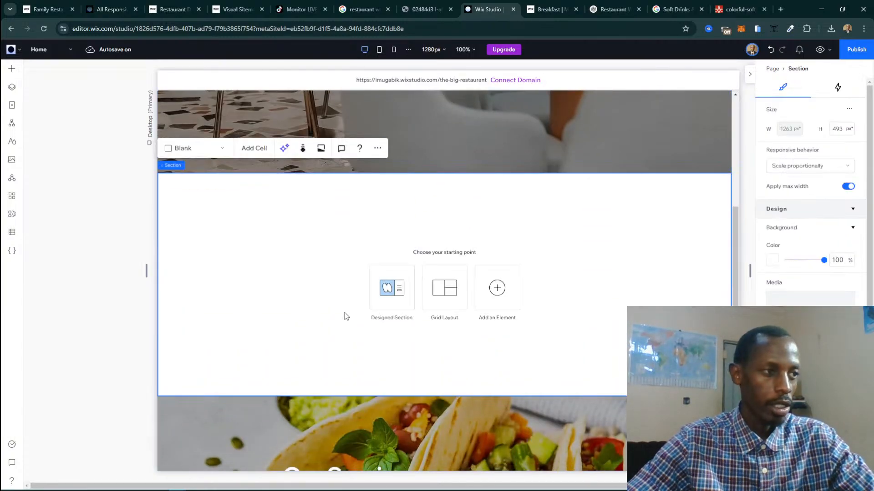
Examine the Restaurants elements for the new section: Menus, Online Orders and Table Reservations.
{"action": "left_click", "coordinate": [383, 298]}
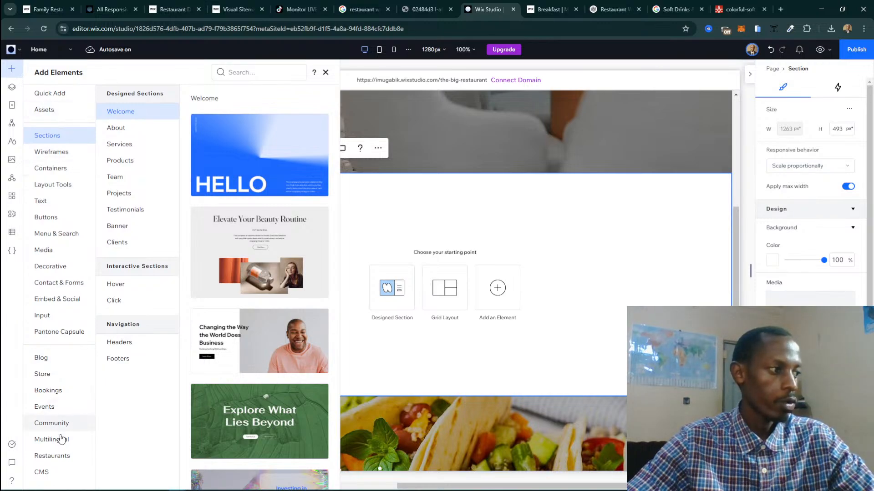
{"action": "left_click", "coordinate": [54, 456]}
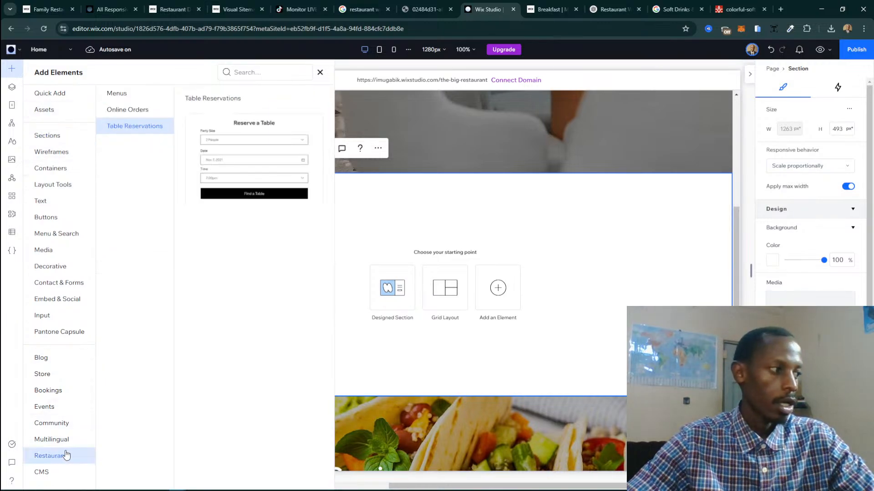
{"action": "left_click", "coordinate": [118, 96]}
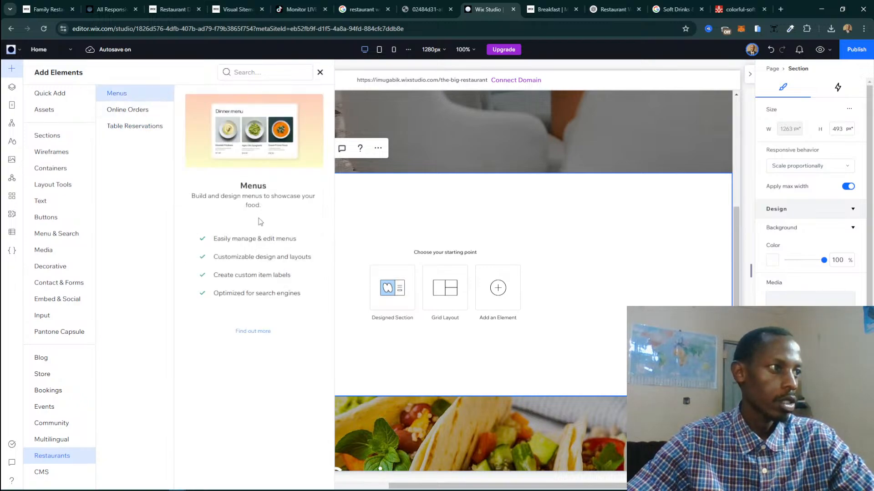
{"action": "left_click", "coordinate": [126, 110]}
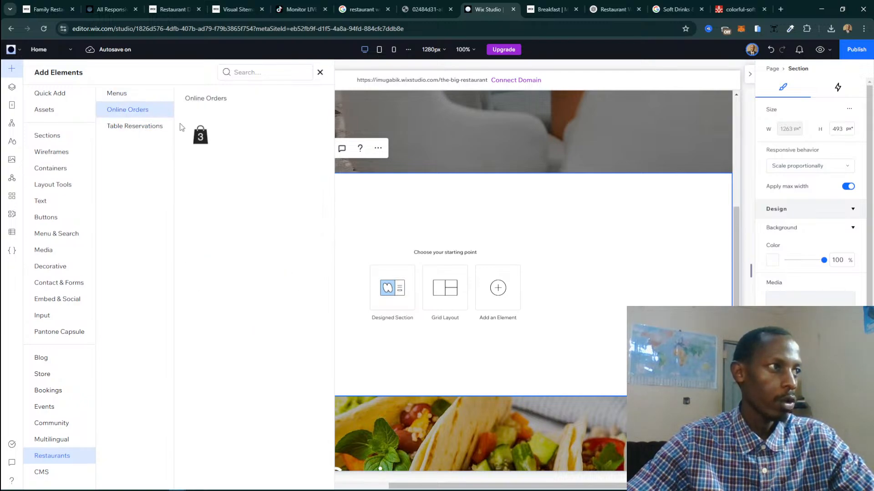
{"action": "left_click", "coordinate": [145, 134]}
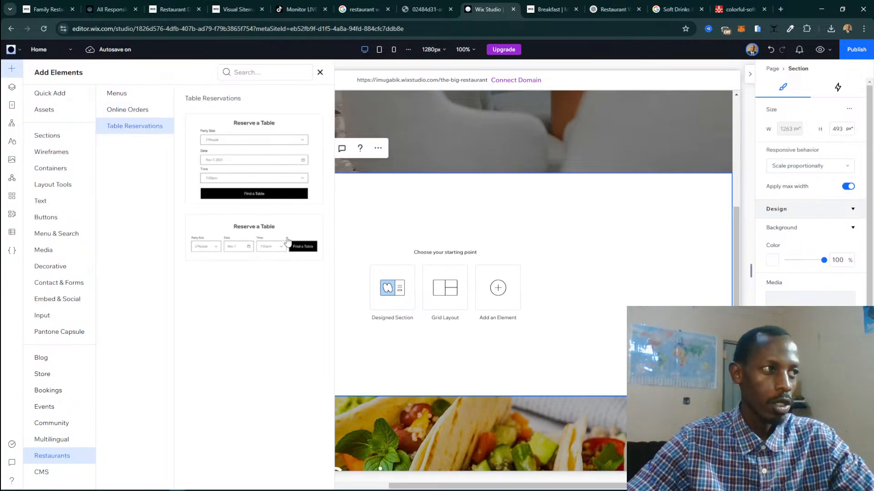
{"action": "left_click", "coordinate": [121, 96]}
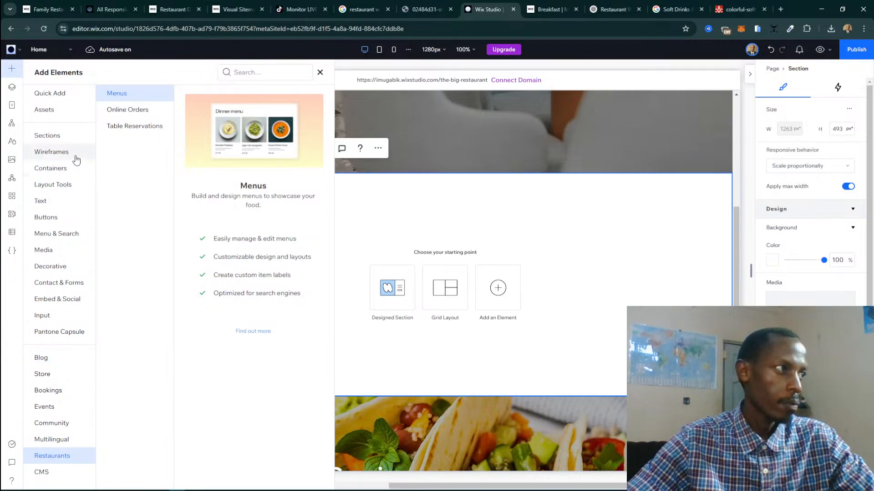
Browse the designed section templates in the Welcome, About and Services categories.
{"action": "left_click", "coordinate": [50, 143]}
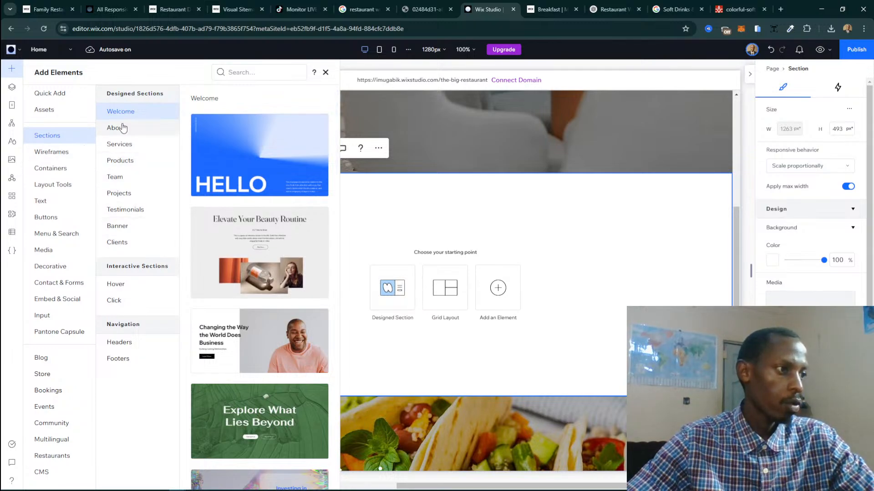
{"action": "scroll", "coordinate": [256, 202], "scroll_direction": "down", "scroll_amount": 15}
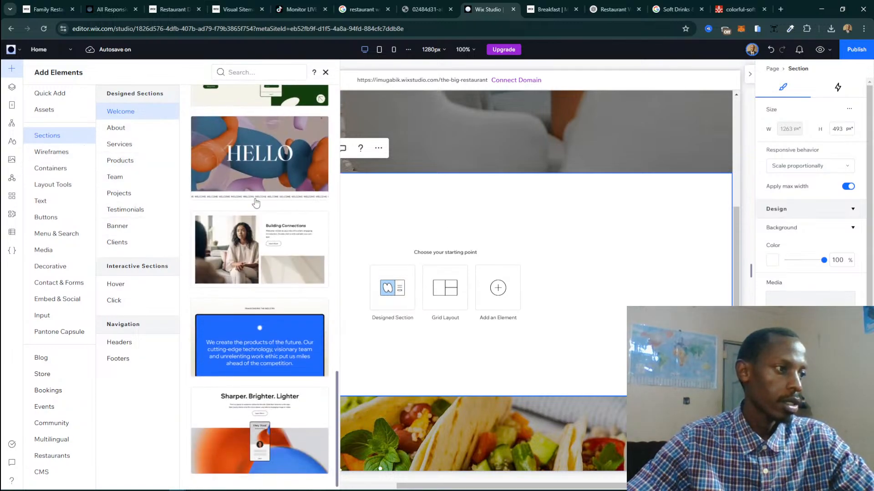
{"action": "left_click", "coordinate": [117, 128]}
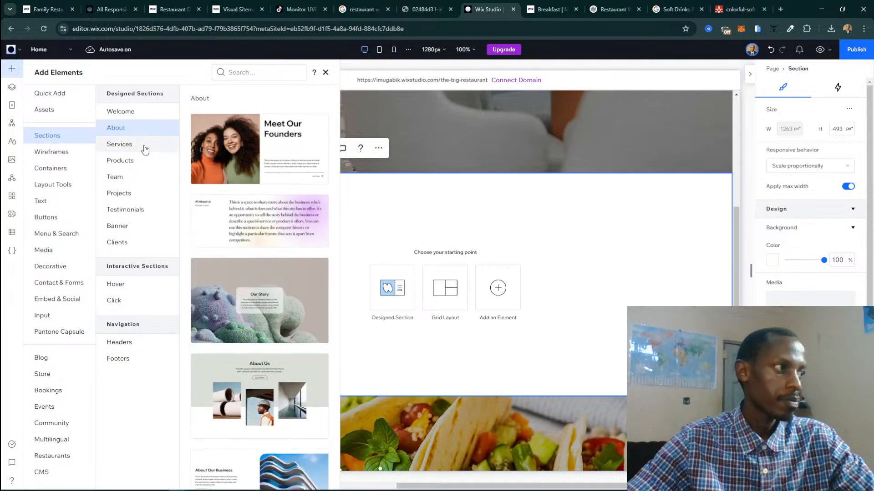
{"action": "scroll", "coordinate": [231, 204], "scroll_direction": "down", "scroll_amount": 10}
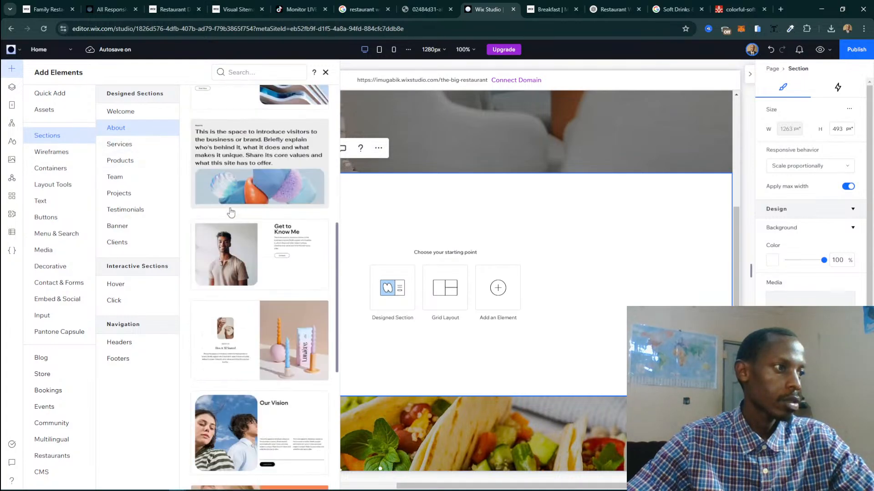
{"action": "left_click", "coordinate": [120, 144]}
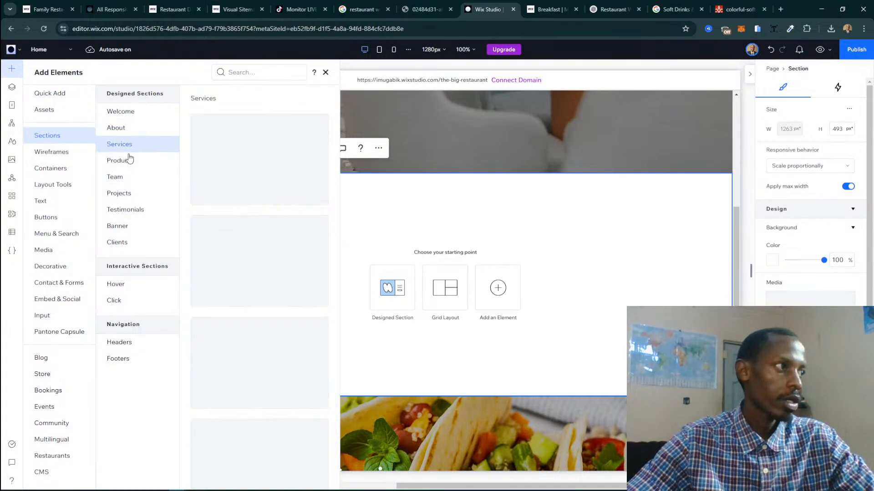
{"action": "scroll", "coordinate": [291, 234], "scroll_direction": "down", "scroll_amount": 10}
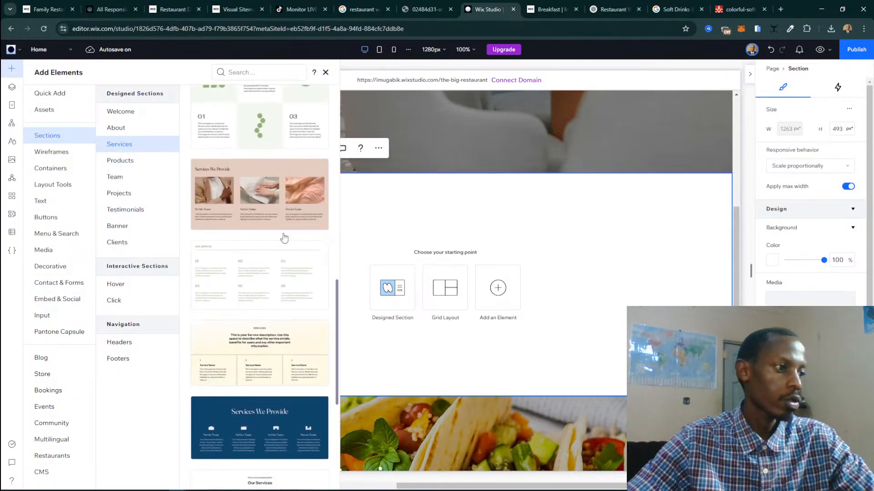
{"action": "scroll", "coordinate": [283, 236], "scroll_direction": "up", "scroll_amount": 10}
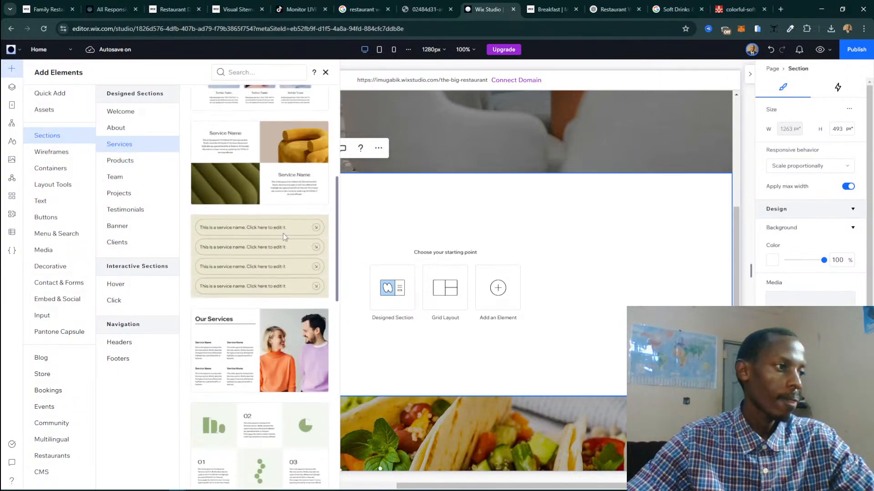
Browse the designed section templates from Products and Team through Projects, Testimonials, Banner and Clients.
{"action": "left_click", "coordinate": [134, 165]}
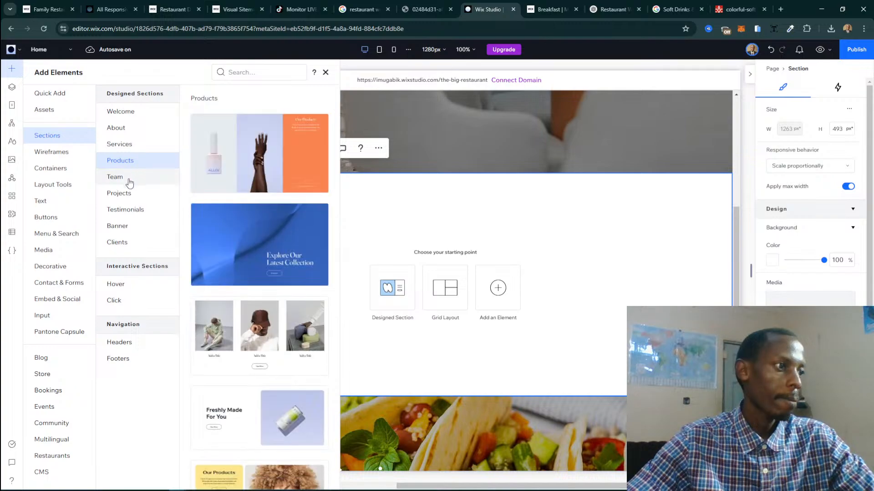
{"action": "scroll", "coordinate": [201, 190], "scroll_direction": "down", "scroll_amount": 8}
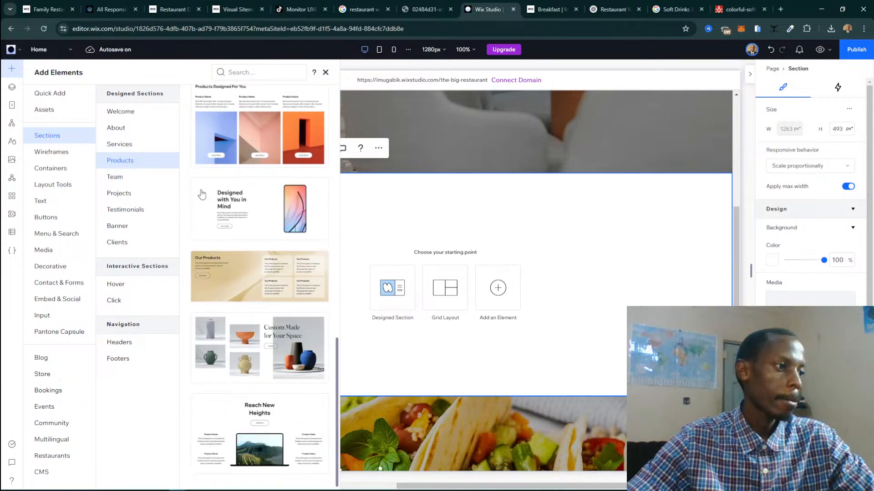
{"action": "left_click", "coordinate": [129, 177]}
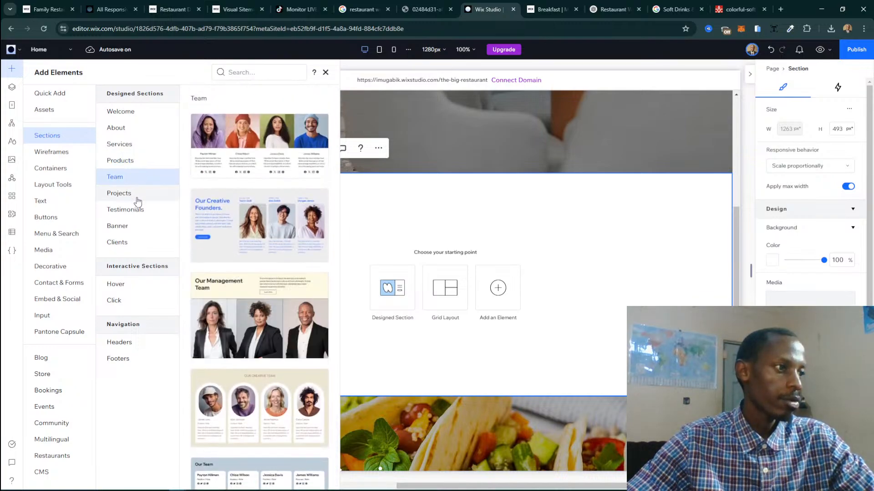
{"action": "left_click", "coordinate": [137, 198]}
{"action": "left_click", "coordinate": [138, 210]}
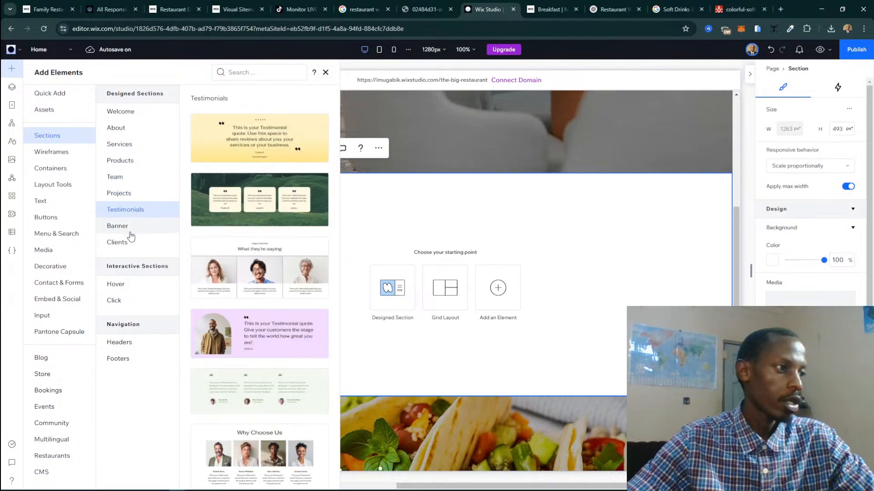
{"action": "left_click", "coordinate": [136, 227]}
{"action": "left_click", "coordinate": [134, 246]}
{"action": "scroll", "coordinate": [196, 286], "scroll_direction": "down", "scroll_amount": 5}
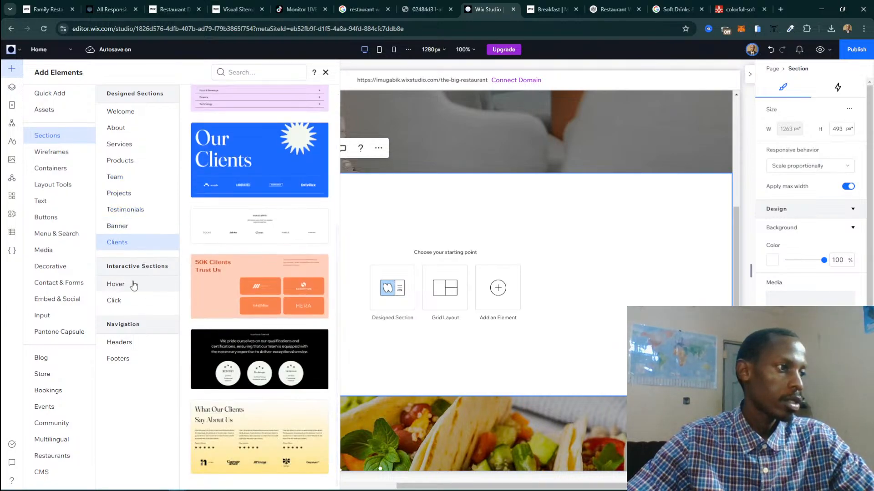
Look through the wireframe layouts for Hero, Cards, Spotlight, Slideshow, Text, List and Collage sections.
{"action": "left_click", "coordinate": [52, 154]}
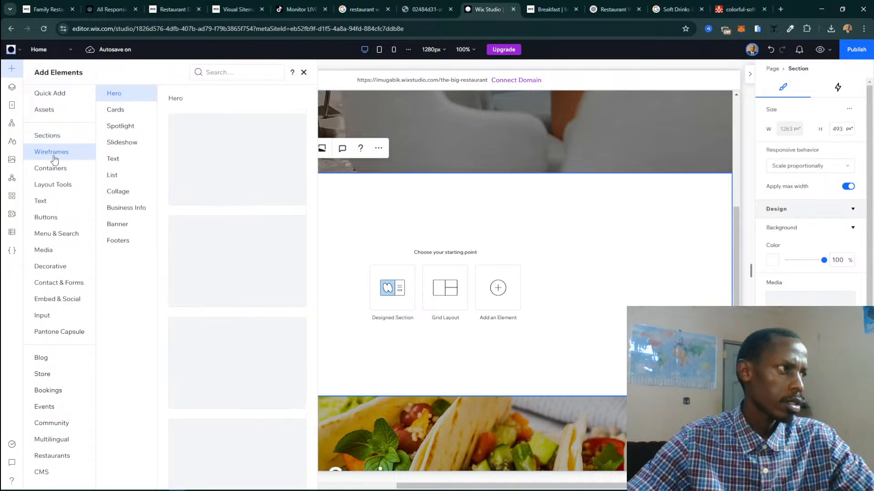
{"action": "scroll", "coordinate": [221, 161], "scroll_direction": "down", "scroll_amount": 5}
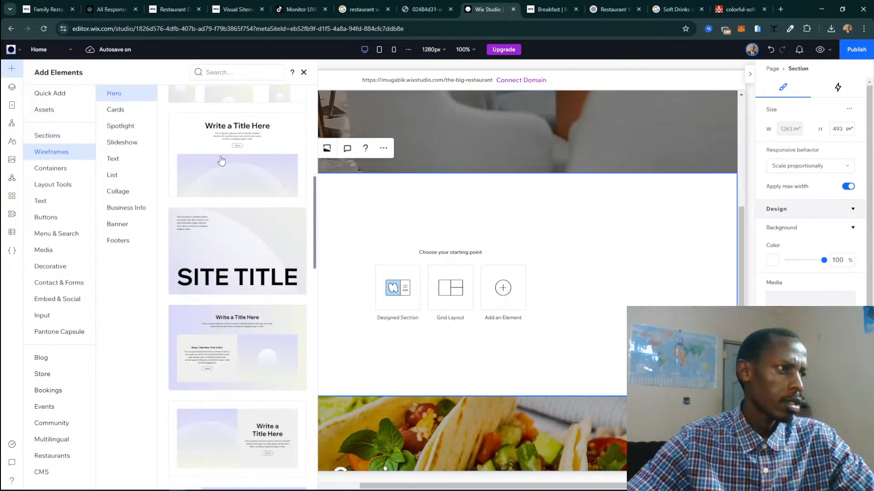
{"action": "left_click", "coordinate": [129, 110]}
{"action": "scroll", "coordinate": [197, 163], "scroll_direction": "down", "scroll_amount": 10}
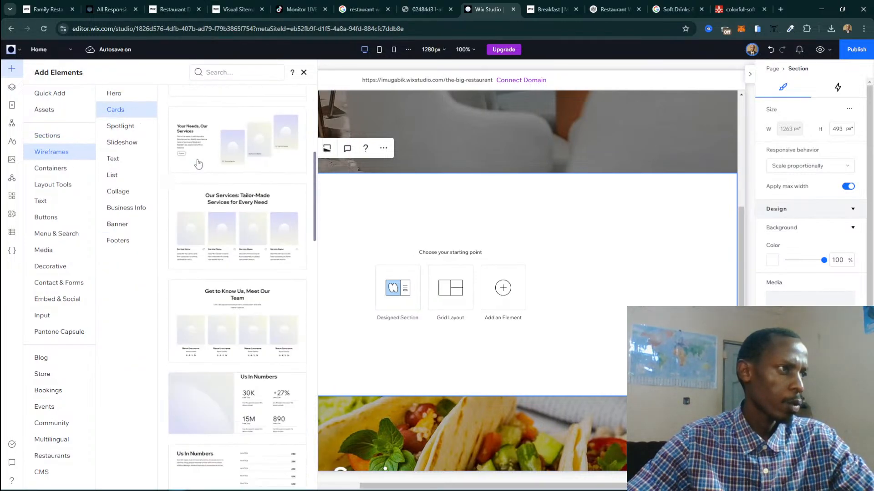
{"action": "scroll", "coordinate": [195, 161], "scroll_direction": "down", "scroll_amount": 5}
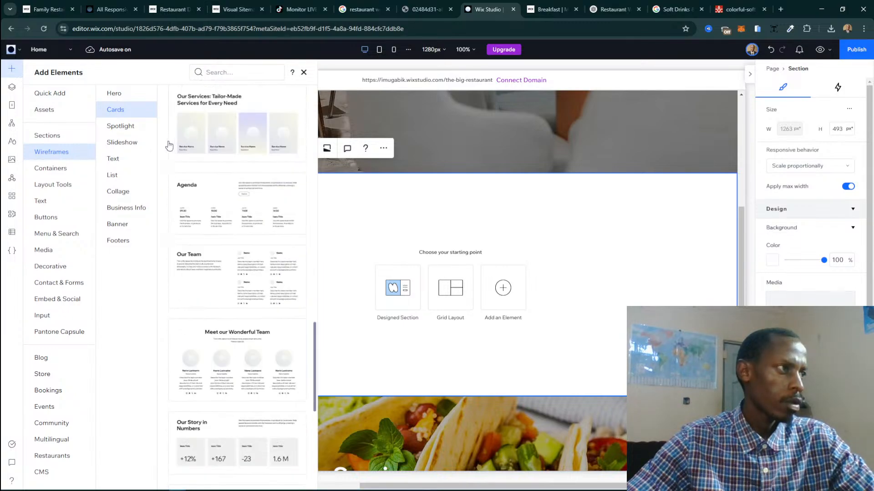
{"action": "left_click", "coordinate": [132, 124]}
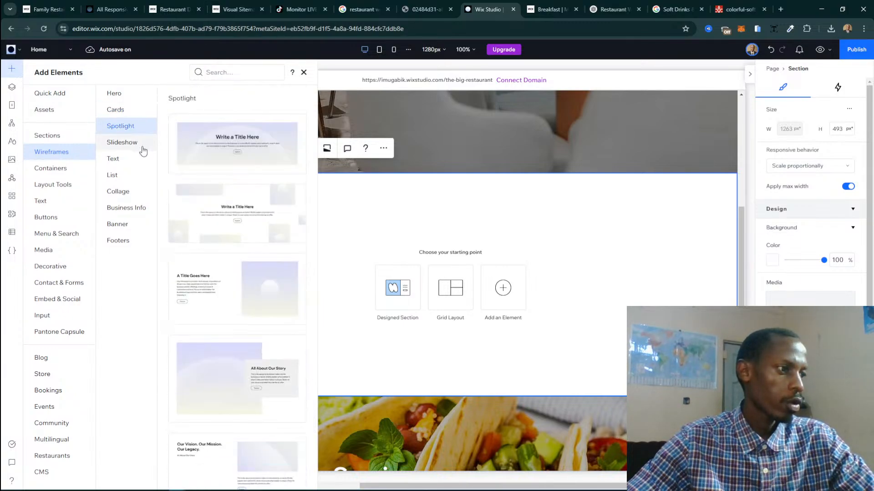
{"action": "left_click", "coordinate": [141, 144]}
{"action": "left_click", "coordinate": [122, 163]}
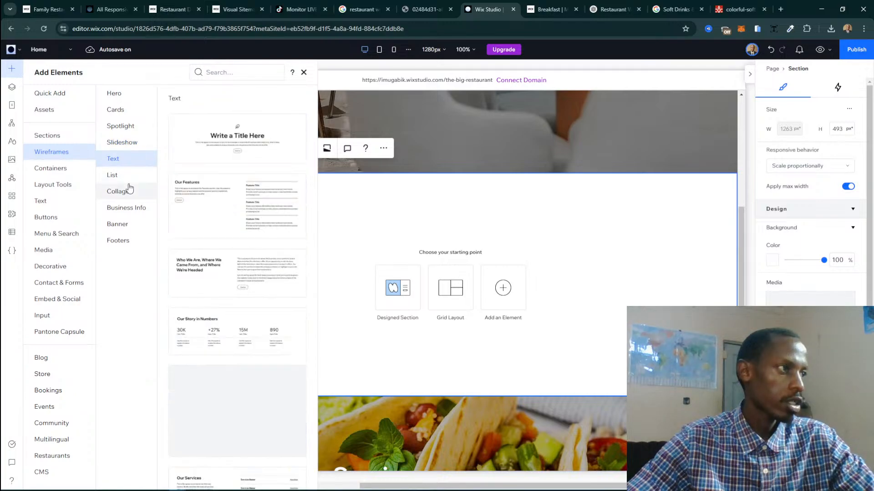
{"action": "left_click", "coordinate": [124, 177]}
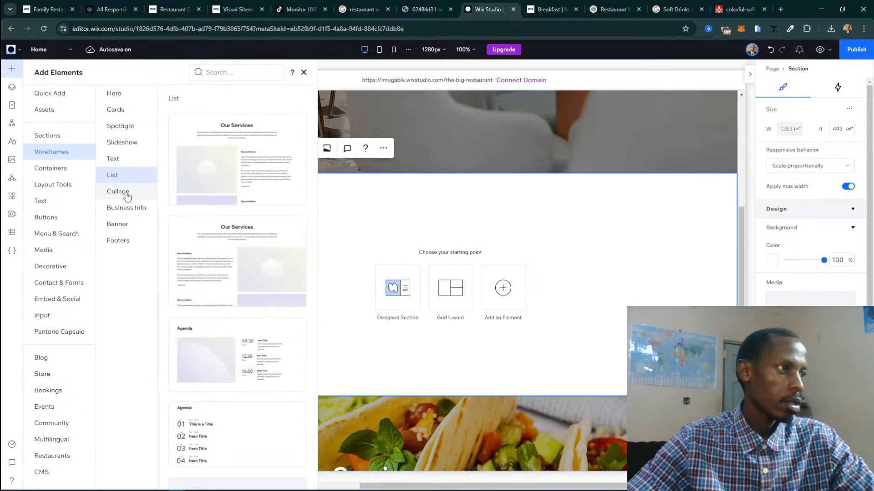
{"action": "left_click", "coordinate": [127, 194]}
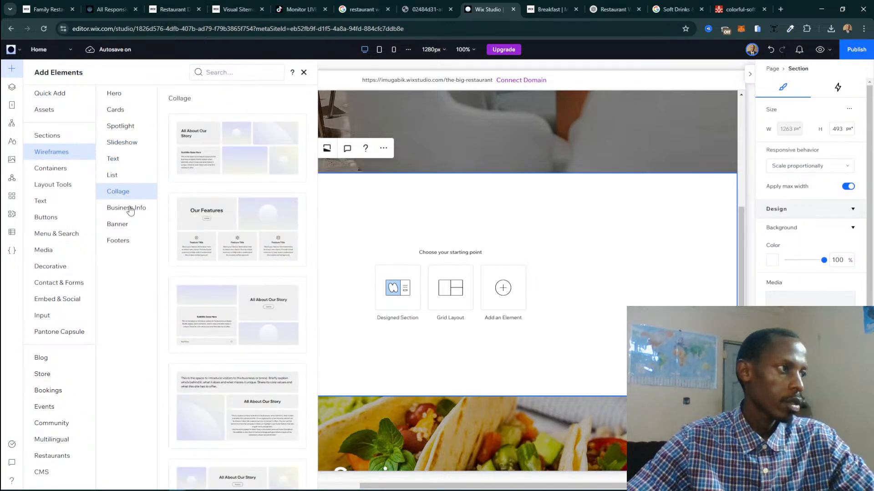
Examine the layout tools, including stacks, repeaters and tabs, along with the Store and Restaurants element offerings.
{"action": "left_click", "coordinate": [65, 188]}
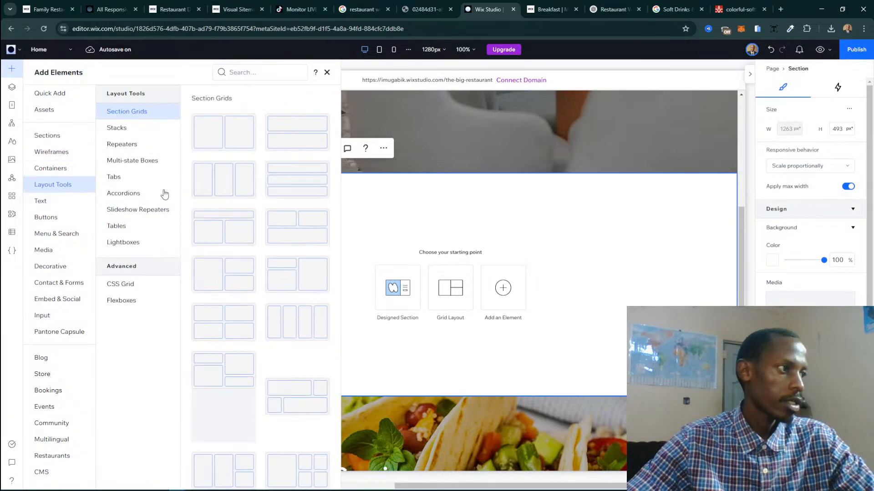
{"action": "left_click", "coordinate": [140, 133]}
{"action": "left_click", "coordinate": [140, 144]}
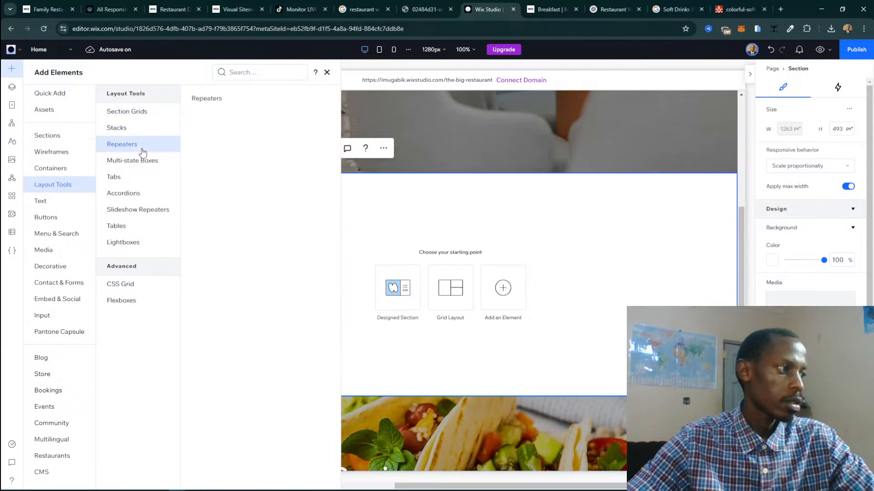
{"action": "left_click", "coordinate": [150, 175]}
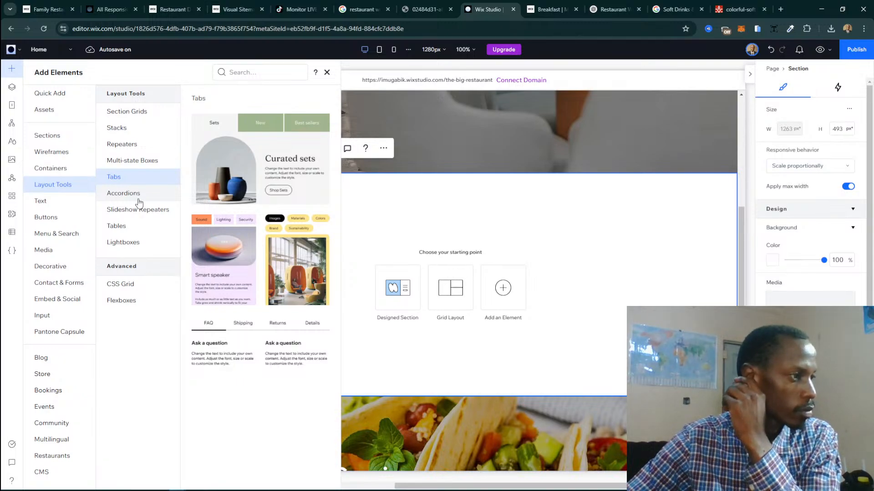
{"action": "left_click", "coordinate": [54, 376]}
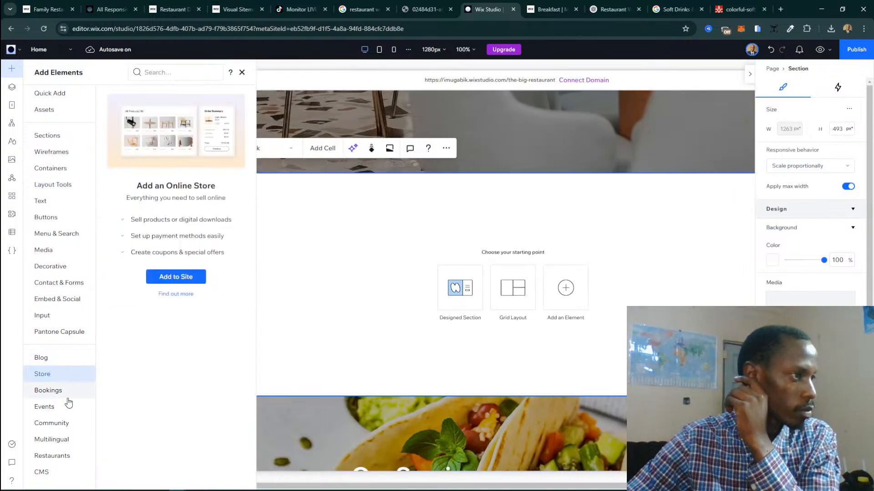
{"action": "left_click", "coordinate": [59, 455]}
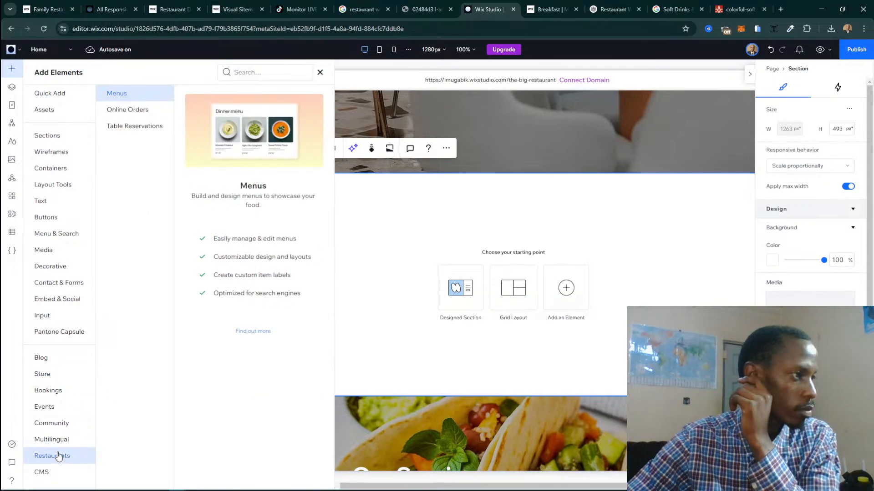
Look through the Bookings, container, wireframe and designed section offerings, and consult the Restaurant Dark template page for reference.
{"action": "left_click", "coordinate": [71, 387]}
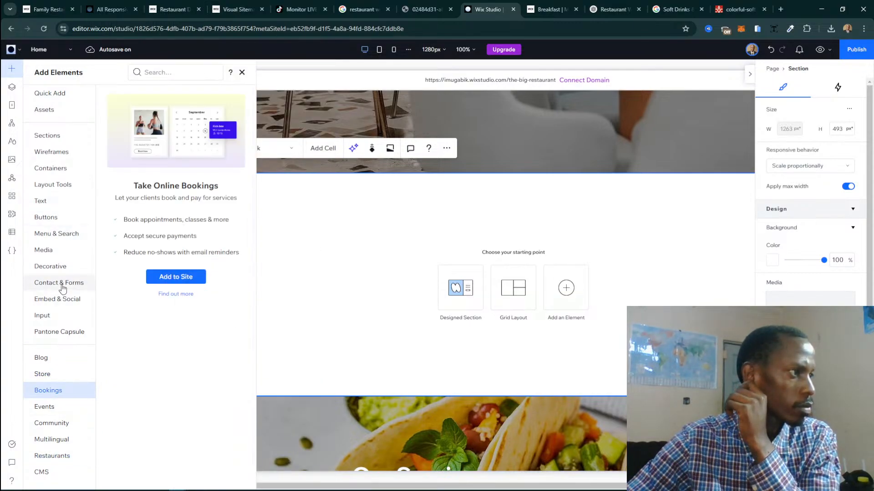
{"action": "left_click", "coordinate": [55, 184]}
{"action": "left_click", "coordinate": [59, 174]}
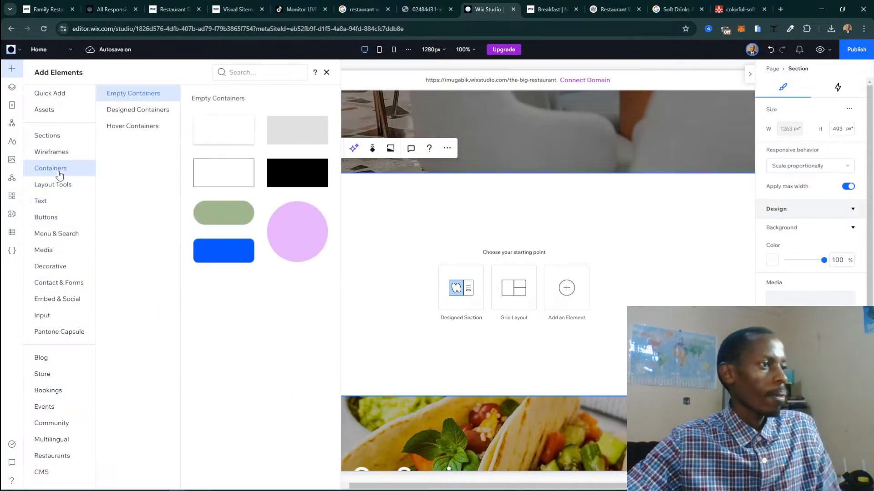
{"action": "left_click", "coordinate": [54, 153]}
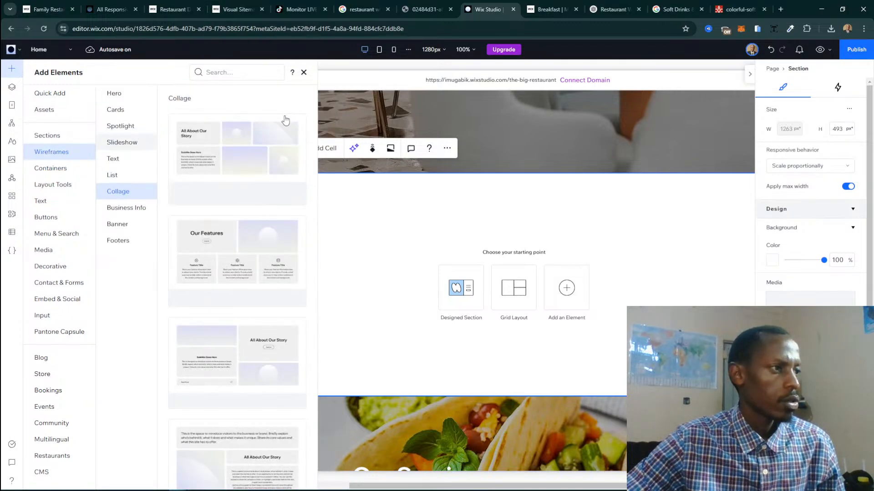
{"action": "left_click", "coordinate": [70, 135]}
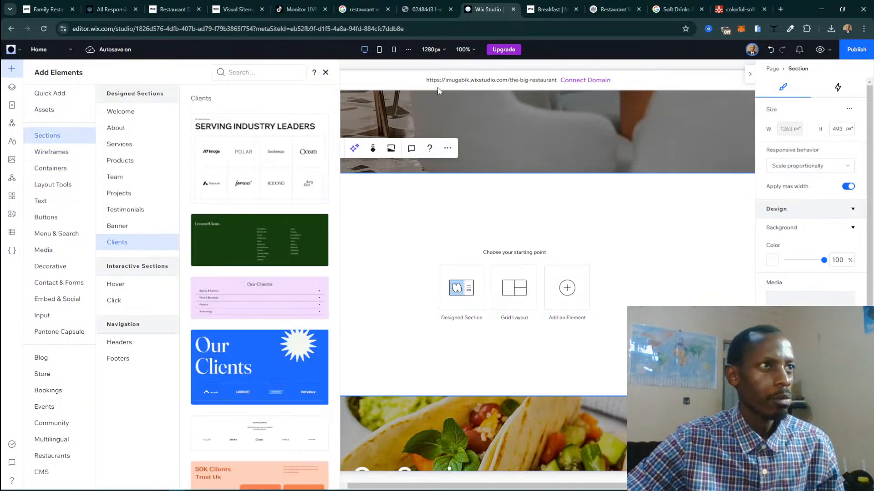
{"action": "left_click", "coordinate": [173, 9]}
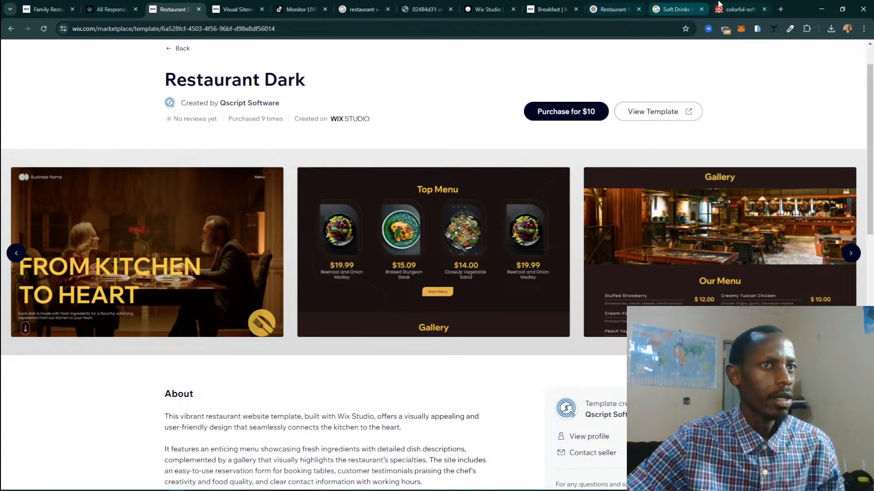
{"action": "left_click", "coordinate": [551, 9]}
{"action": "left_click", "coordinate": [481, 5]}
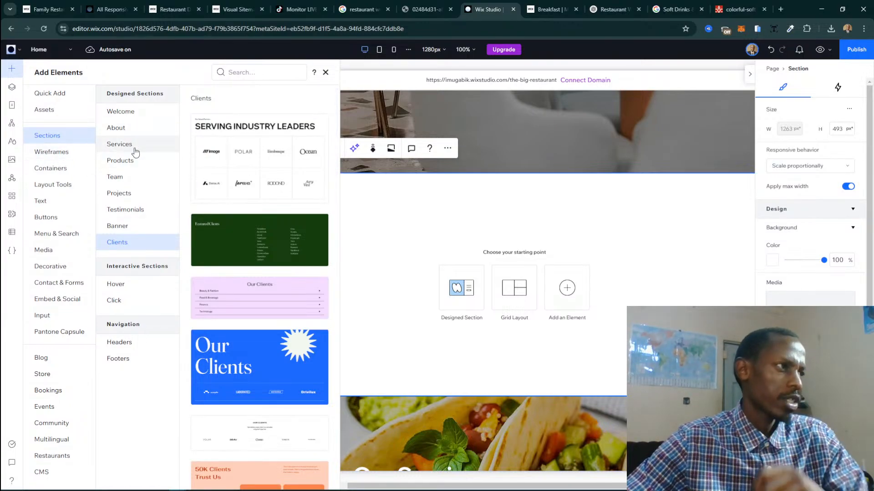
Try the Services section design with three image cards and arrow buttons in the blank home section, and remove it.
{"action": "left_click", "coordinate": [117, 144]}
{"action": "scroll", "coordinate": [279, 235], "scroll_direction": "down", "scroll_amount": 3}
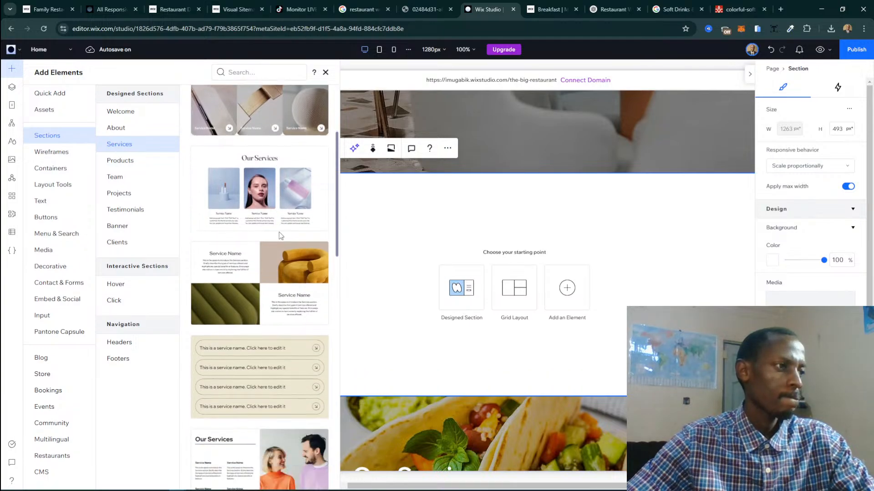
{"action": "scroll", "coordinate": [281, 235], "scroll_direction": "down", "scroll_amount": 4}
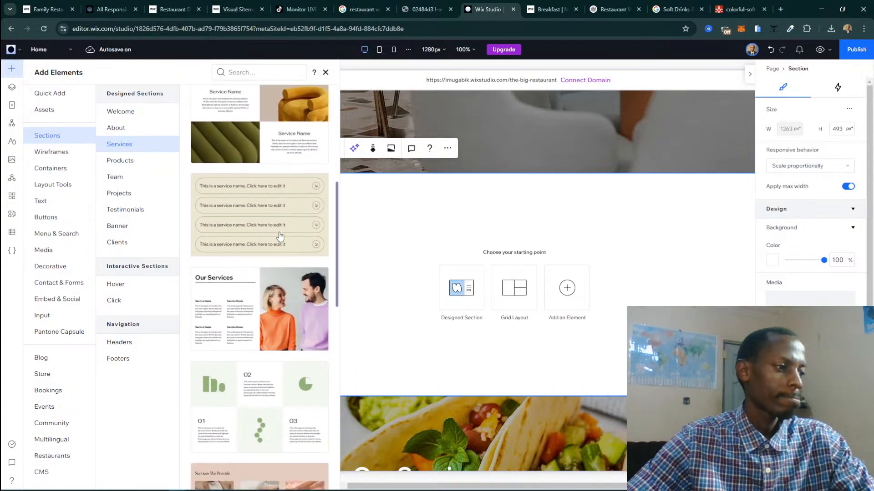
{"action": "scroll", "coordinate": [281, 235], "scroll_direction": "up", "scroll_amount": 6}
{"action": "scroll", "coordinate": [280, 235], "scroll_direction": "down", "scroll_amount": 10}
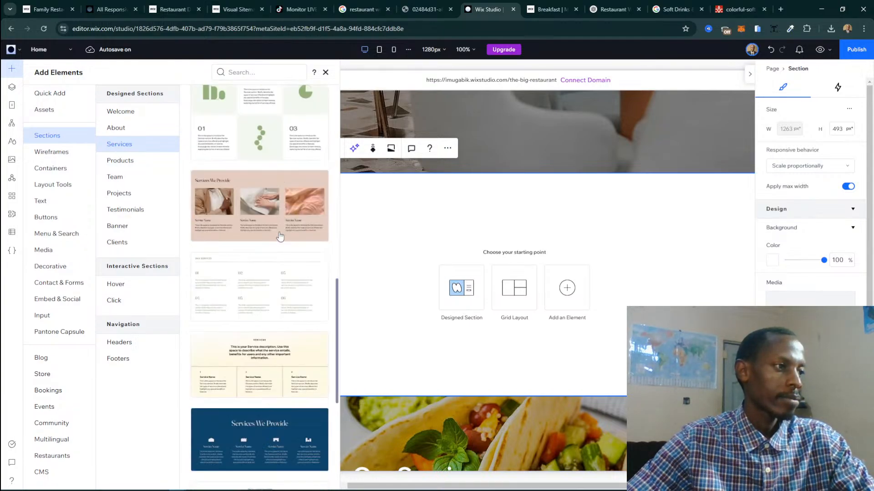
{"action": "scroll", "coordinate": [280, 235], "scroll_direction": "up", "scroll_amount": 10}
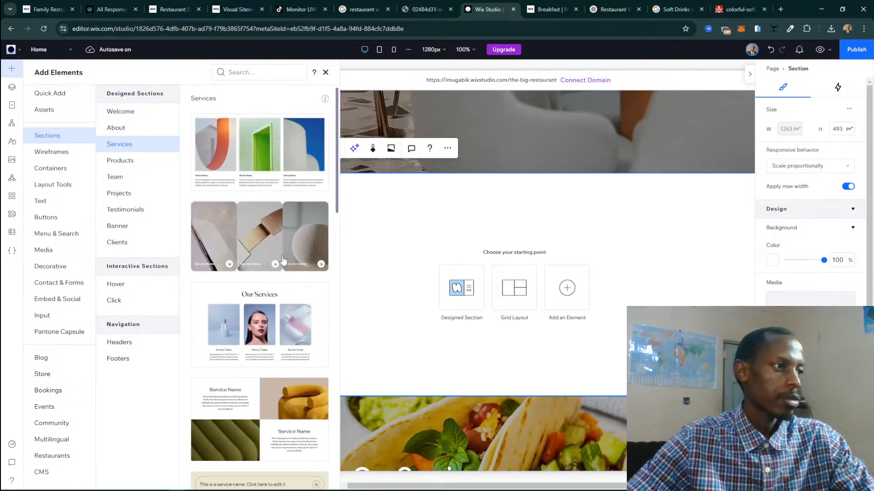
{"action": "left_click_drag", "start_coordinate": [299, 260], "coordinate": [299, 260]}
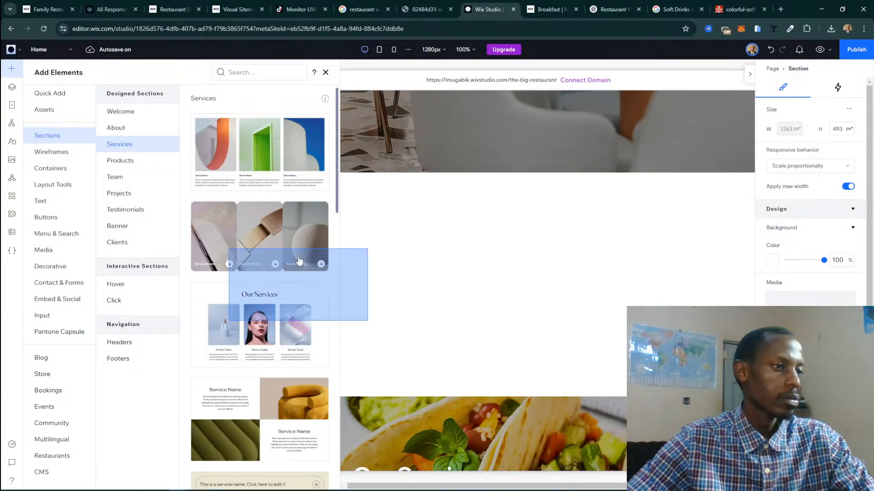
{"action": "left_click_drag", "start_coordinate": [299, 261], "coordinate": [298, 260]}
{"action": "scroll", "coordinate": [287, 260], "scroll_direction": "down", "scroll_amount": 10}
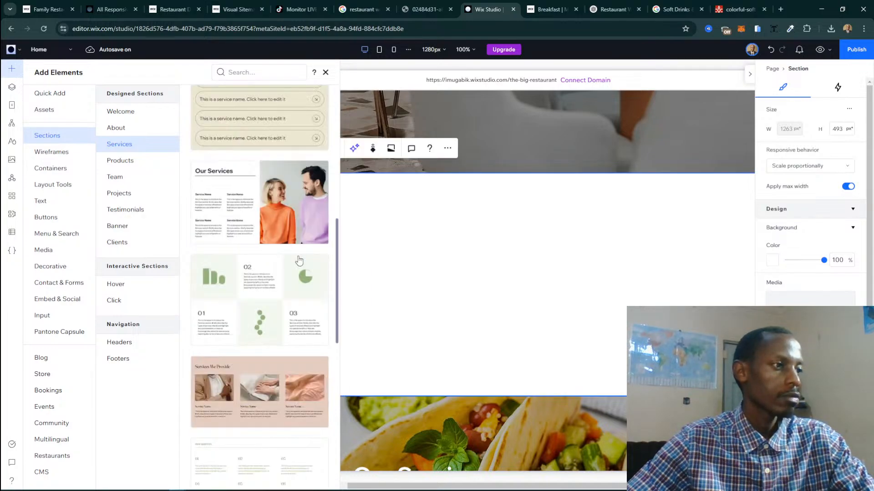
{"action": "left_click", "coordinate": [274, 261]}
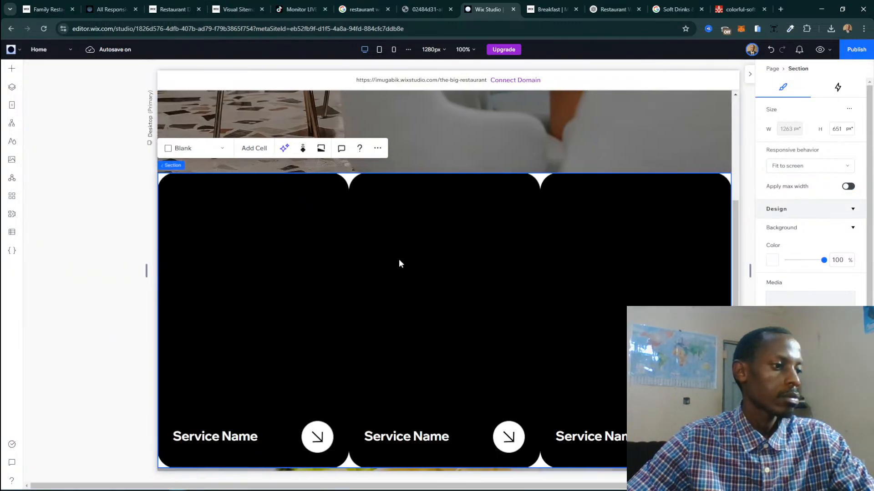
{"action": "left_click", "coordinate": [318, 266]}
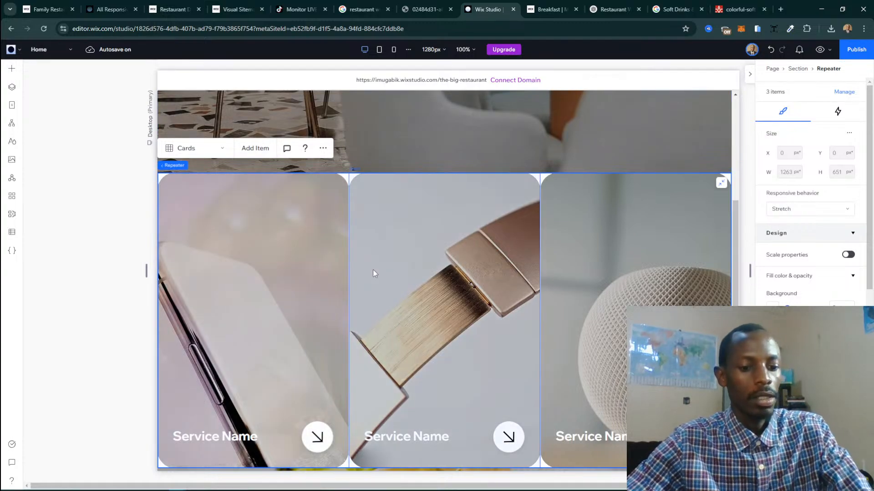
{"action": "key", "text": "Delete"}
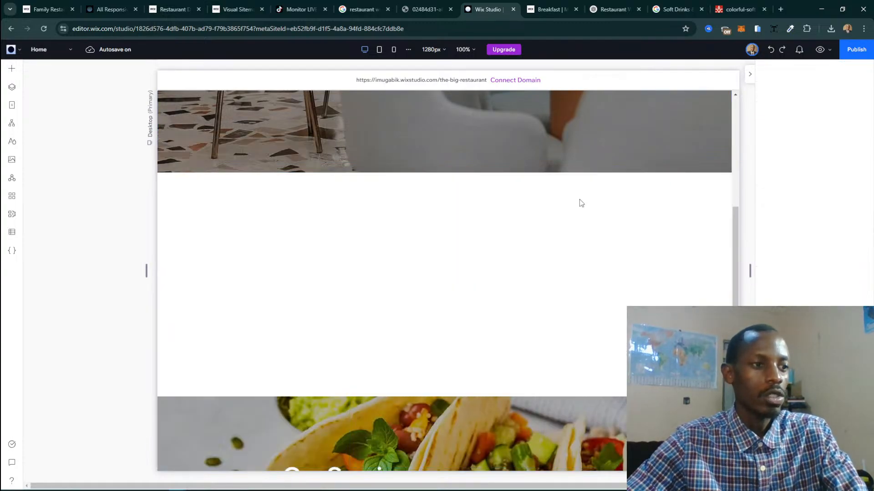
Examine the designed section templates in the Products, Team, Projects and About categories for the blank home section.
{"action": "left_click", "coordinate": [400, 297]}
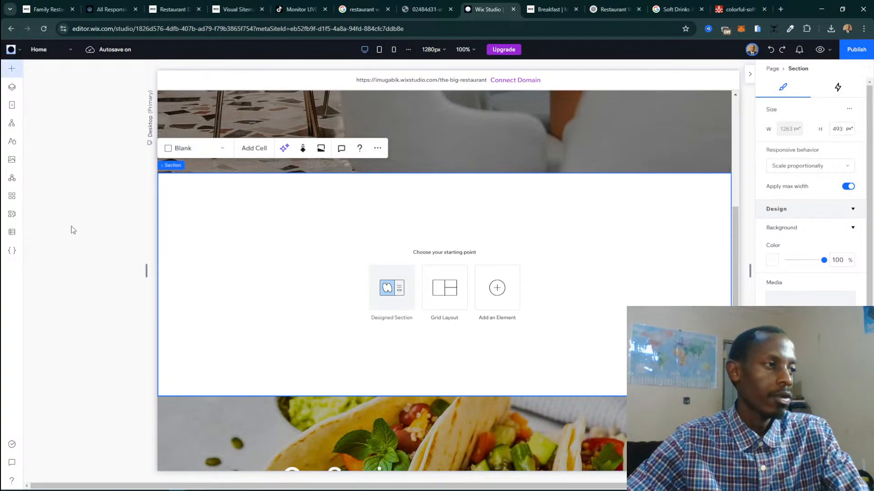
{"action": "left_click", "coordinate": [120, 163]}
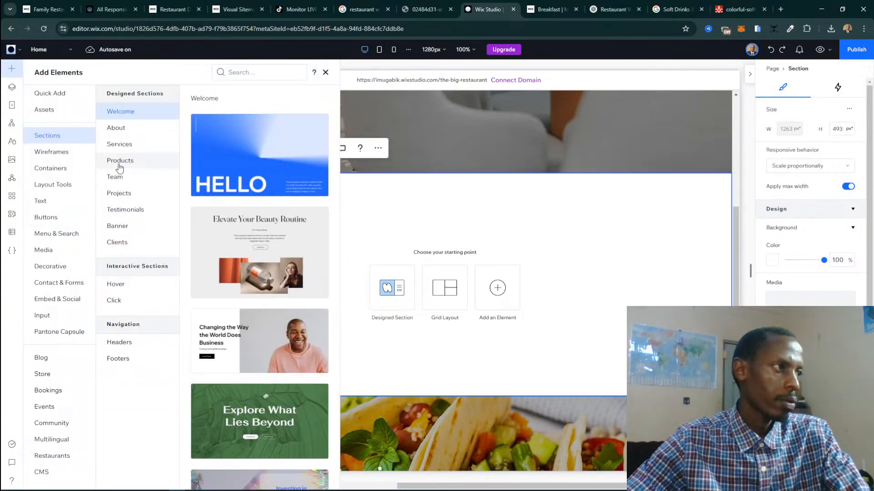
{"action": "scroll", "coordinate": [240, 254], "scroll_direction": "down", "scroll_amount": 10}
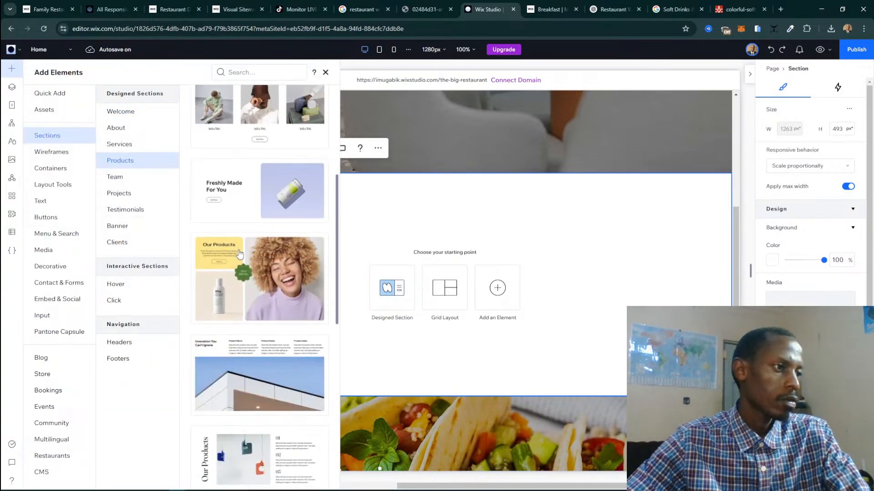
{"action": "scroll", "coordinate": [240, 254], "scroll_direction": "down", "scroll_amount": 3}
{"action": "scroll", "coordinate": [240, 253], "scroll_direction": "up", "scroll_amount": 6}
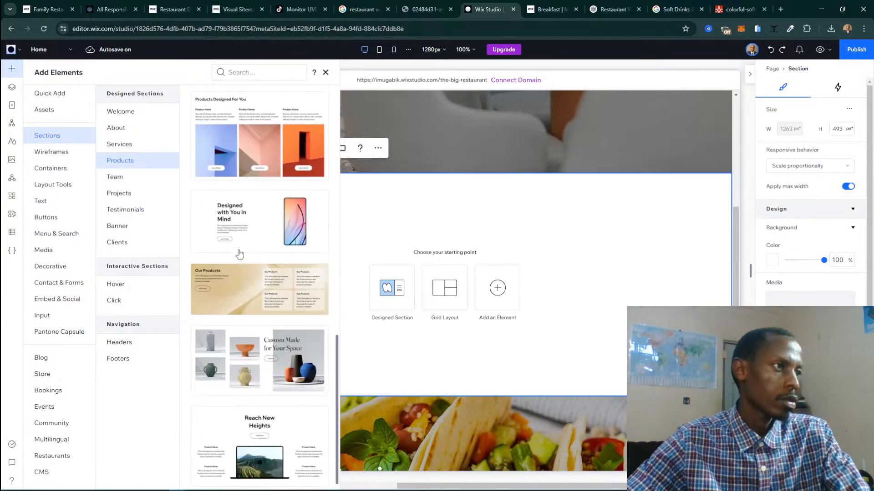
{"action": "left_click", "coordinate": [116, 177]}
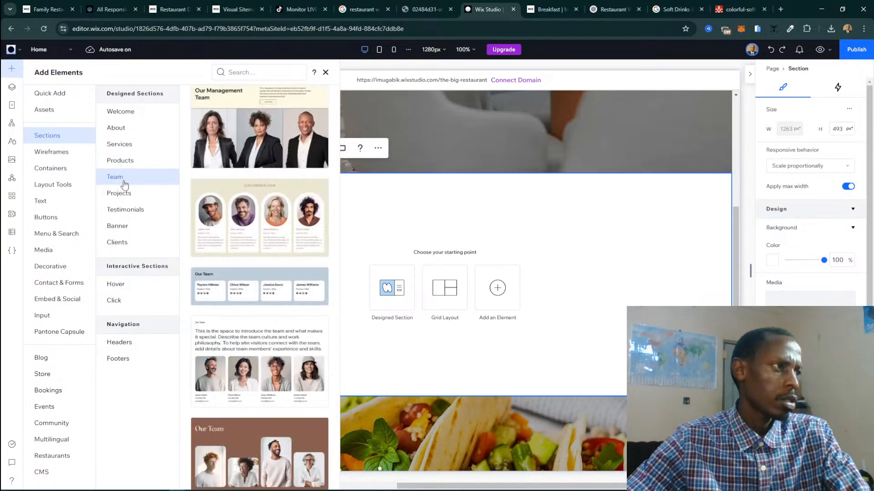
{"action": "left_click", "coordinate": [120, 193]}
{"action": "left_click", "coordinate": [137, 132]}
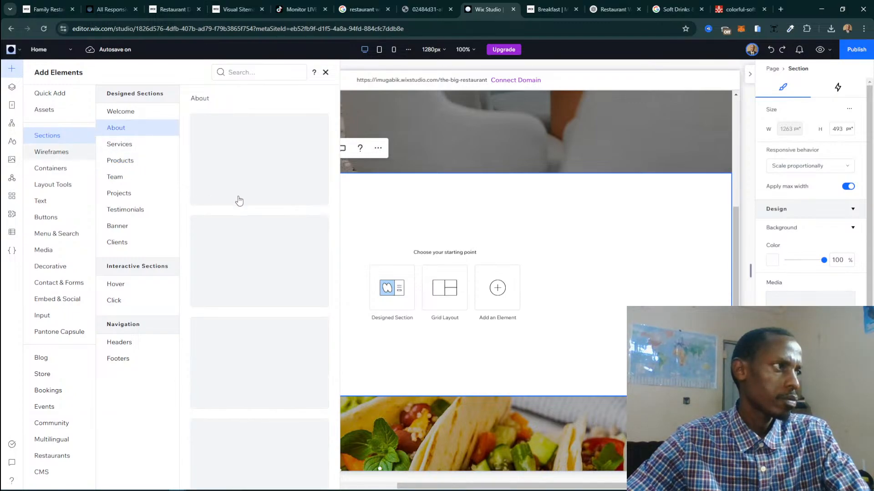
Insert the three-card "Our Services: Tailor-Made Services for Every Need" wireframe from the Cards category into the blank home section.
{"action": "scroll", "coordinate": [272, 273], "scroll_direction": "down", "scroll_amount": 5}
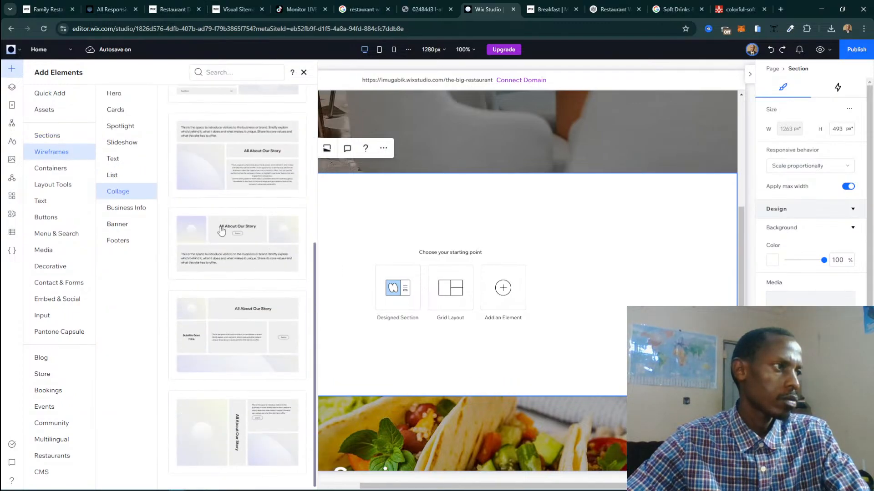
{"action": "left_click", "coordinate": [120, 125]}
{"action": "left_click", "coordinate": [121, 110]}
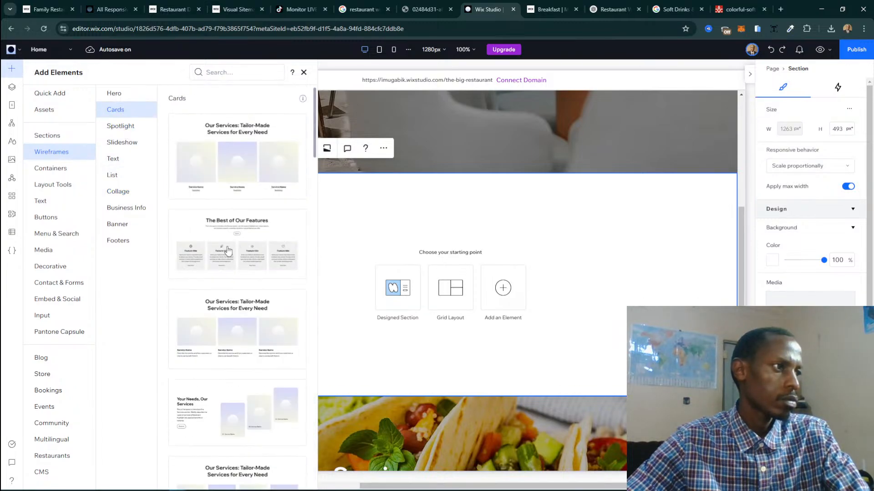
{"action": "scroll", "coordinate": [228, 256], "scroll_direction": "down", "scroll_amount": 3}
{"action": "scroll", "coordinate": [228, 256], "scroll_direction": "up", "scroll_amount": 3}
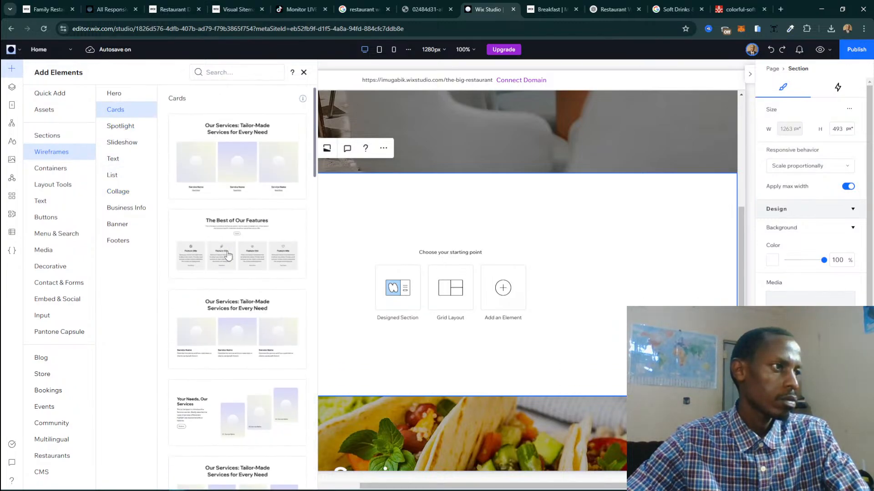
{"action": "scroll", "coordinate": [237, 255], "scroll_direction": "down", "scroll_amount": 8}
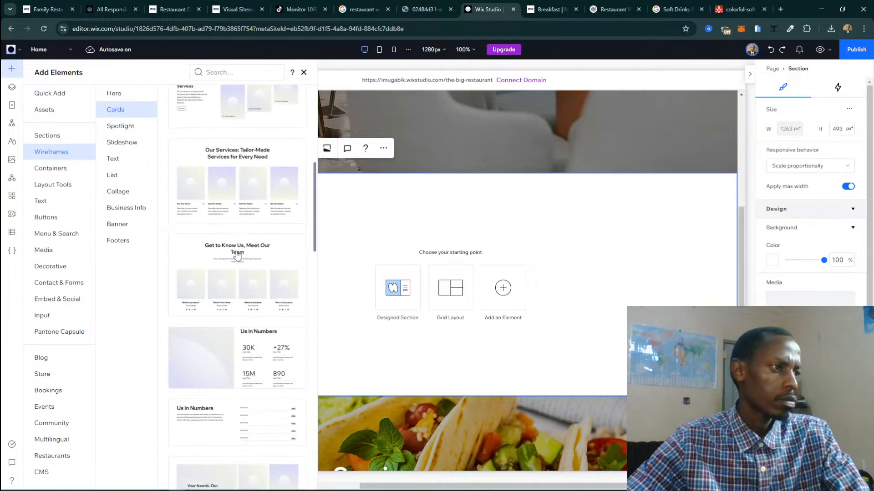
{"action": "scroll", "coordinate": [237, 254], "scroll_direction": "up", "scroll_amount": 3}
{"action": "scroll", "coordinate": [247, 285], "scroll_direction": "up", "scroll_amount": 5}
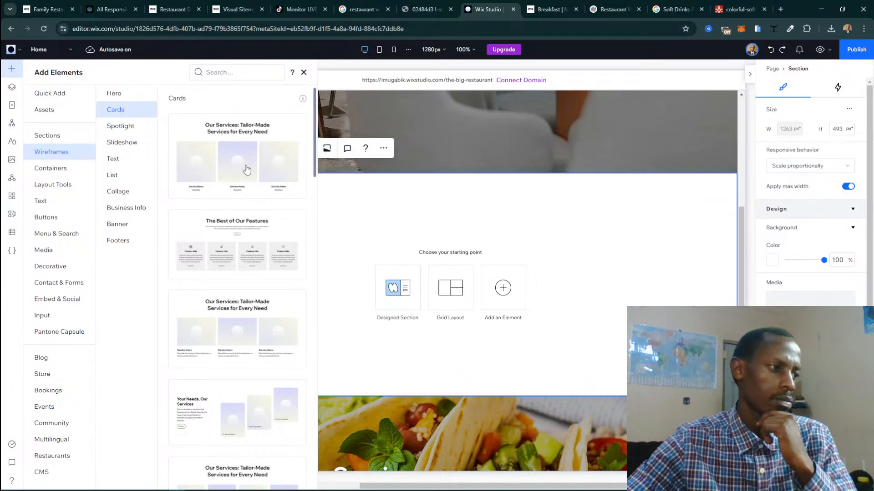
{"action": "left_click_drag", "start_coordinate": [246, 170], "coordinate": [496, 277]}
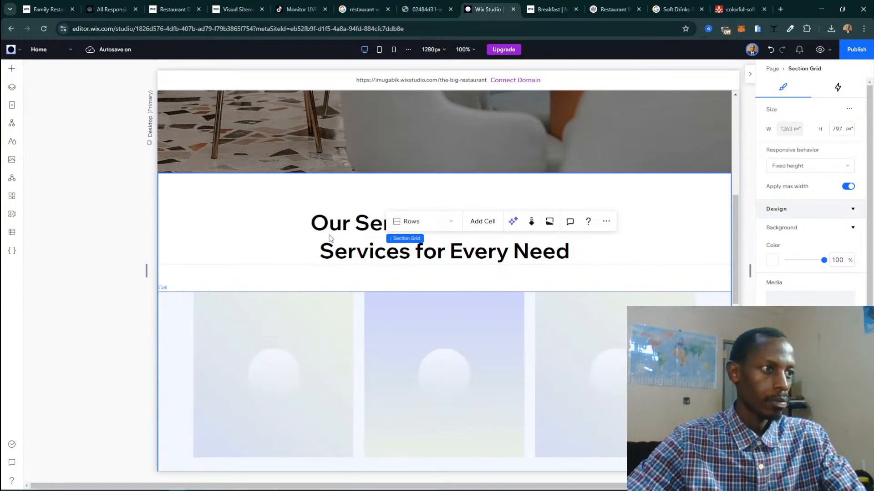
Change the heading of the new three-card section to "Our Menu".
{"action": "left_click", "coordinate": [332, 238]}
{"action": "left_click", "coordinate": [383, 230]}
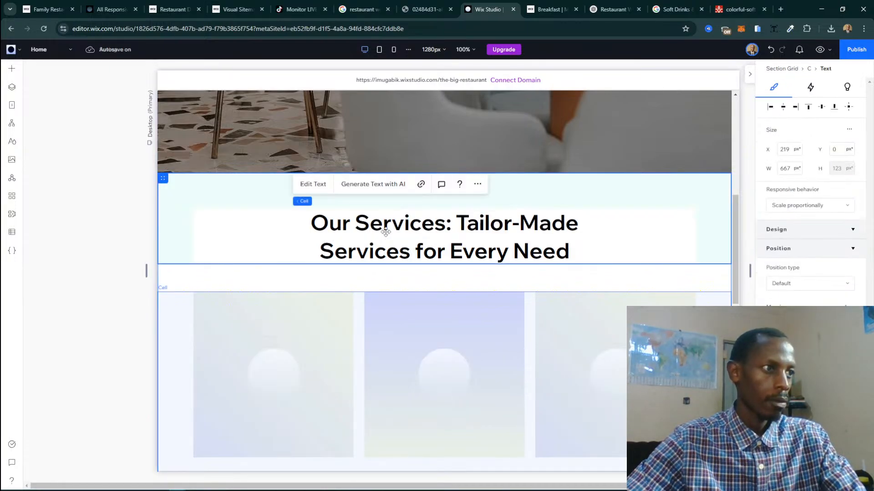
{"action": "left_click", "coordinate": [318, 187]}
{"action": "type", "text": "Our Menu"}
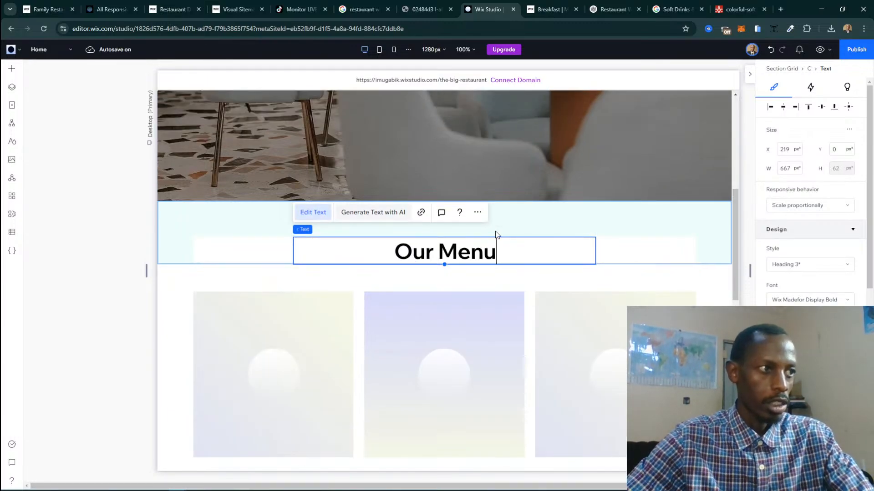
{"action": "left_click", "coordinate": [631, 232]}
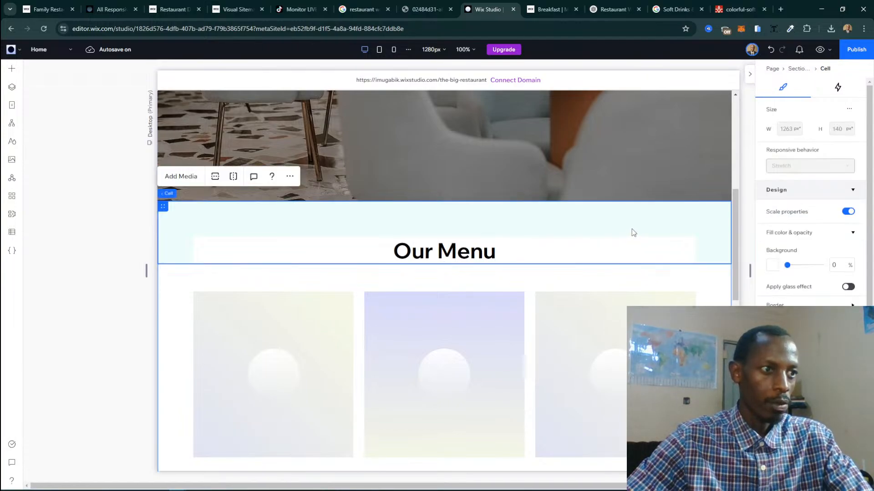
{"action": "scroll", "coordinate": [657, 238], "scroll_direction": "down", "scroll_amount": 5}
{"action": "scroll", "coordinate": [656, 238], "scroll_direction": "down", "scroll_amount": 3}
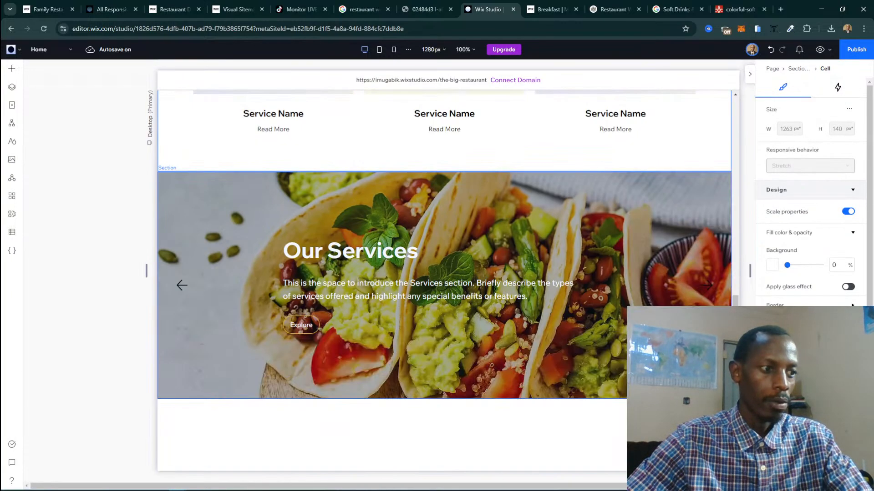
{"action": "left_click", "coordinate": [657, 238]}
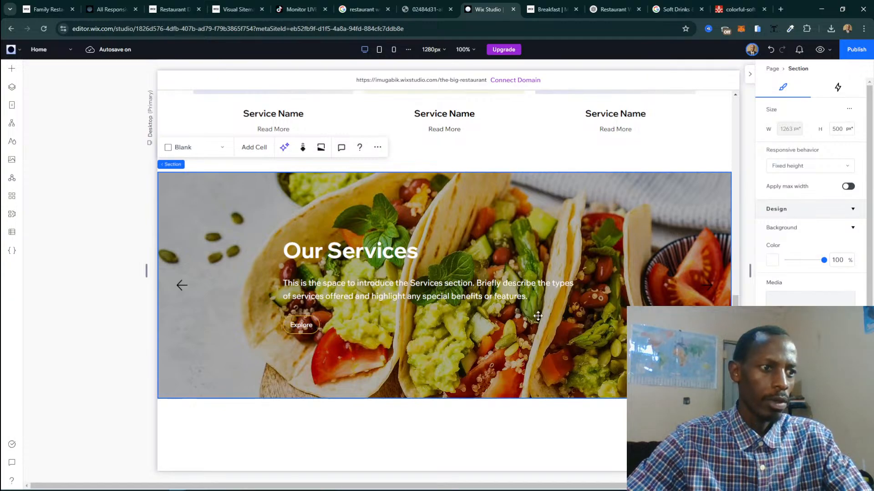
{"action": "scroll", "coordinate": [538, 316], "scroll_direction": "up", "scroll_amount": 8}
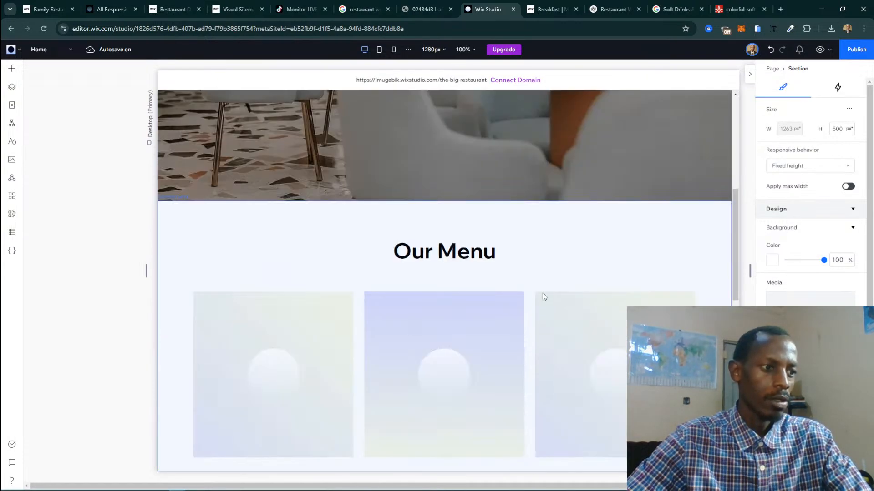
Replace the placeholder image of the first Our Menu card with the "Katogo Special" picture from the site files.
{"action": "scroll", "coordinate": [542, 297], "scroll_direction": "down", "scroll_amount": 2}
{"action": "left_click", "coordinate": [214, 286]}
{"action": "left_click", "coordinate": [291, 287]}
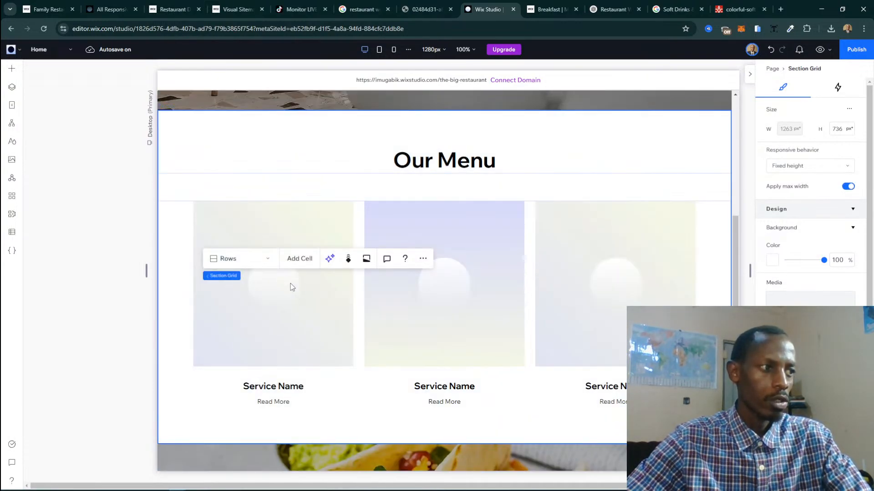
{"action": "left_click", "coordinate": [291, 287]}
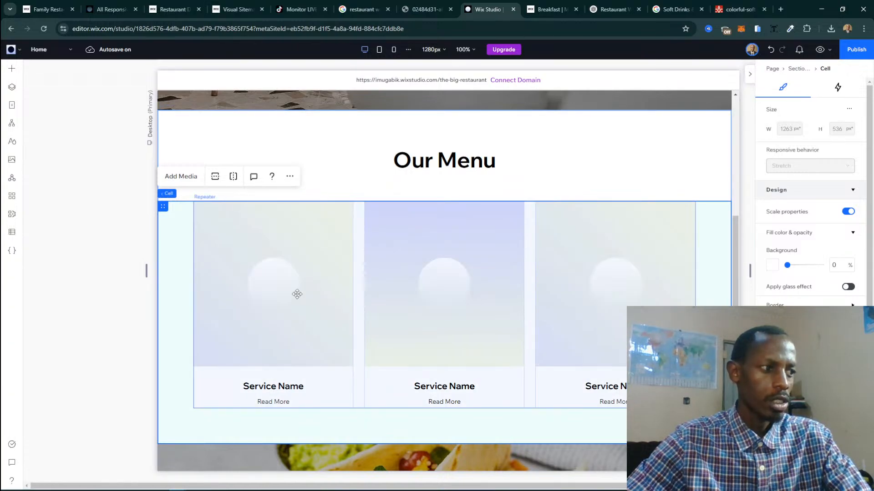
{"action": "left_click", "coordinate": [268, 297]}
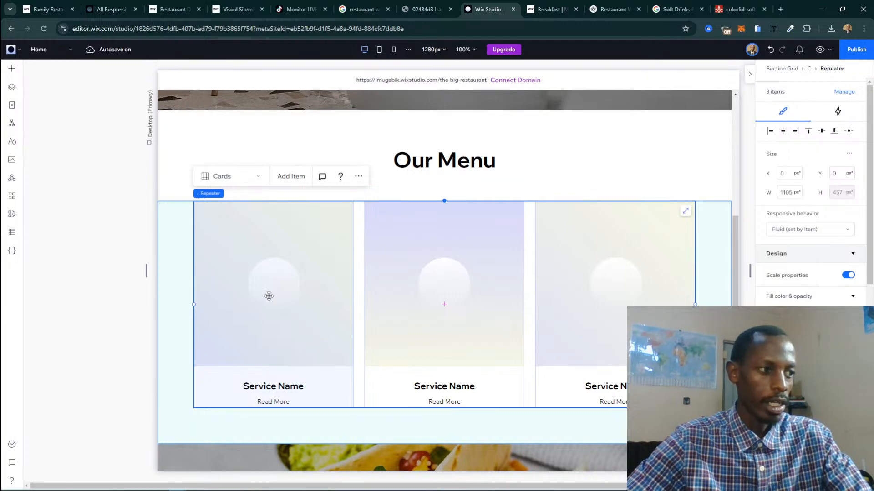
{"action": "left_click", "coordinate": [269, 296]}
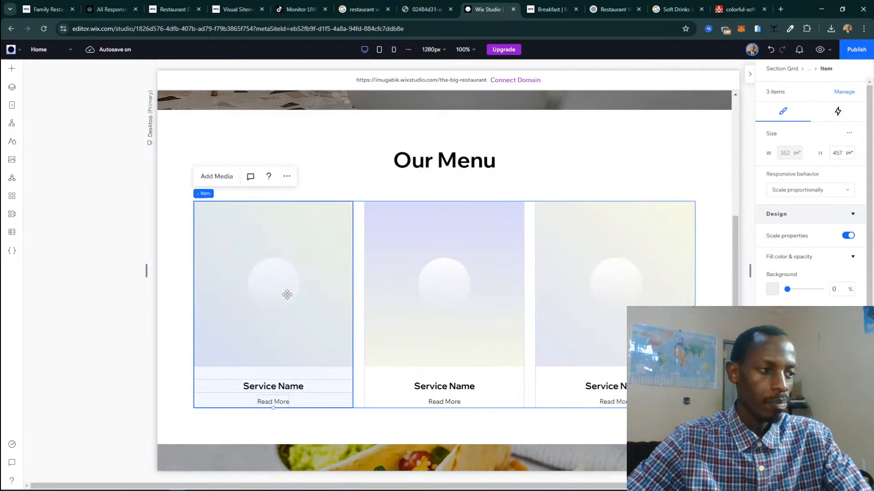
{"action": "left_click", "coordinate": [288, 295]}
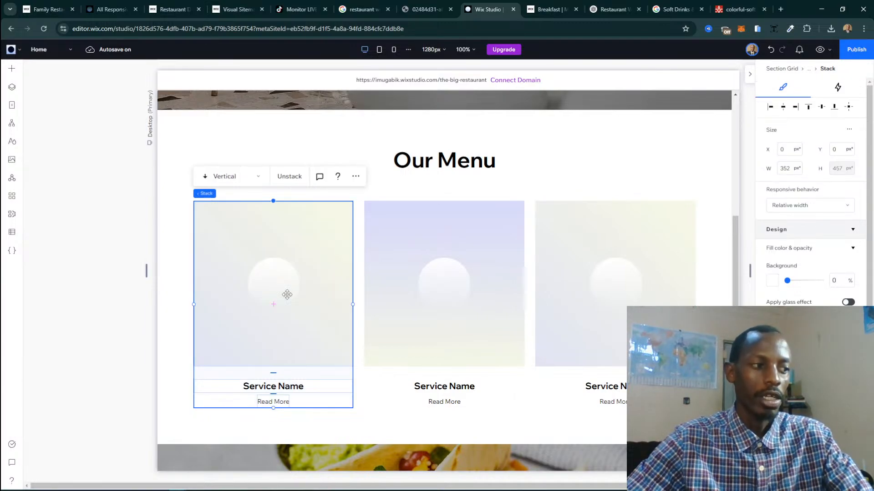
{"action": "left_click", "coordinate": [287, 295]}
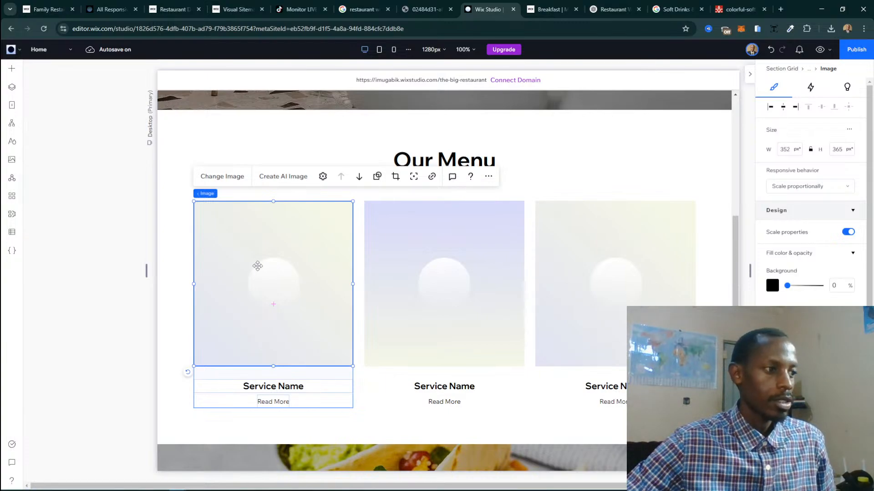
{"action": "left_click", "coordinate": [229, 176]}
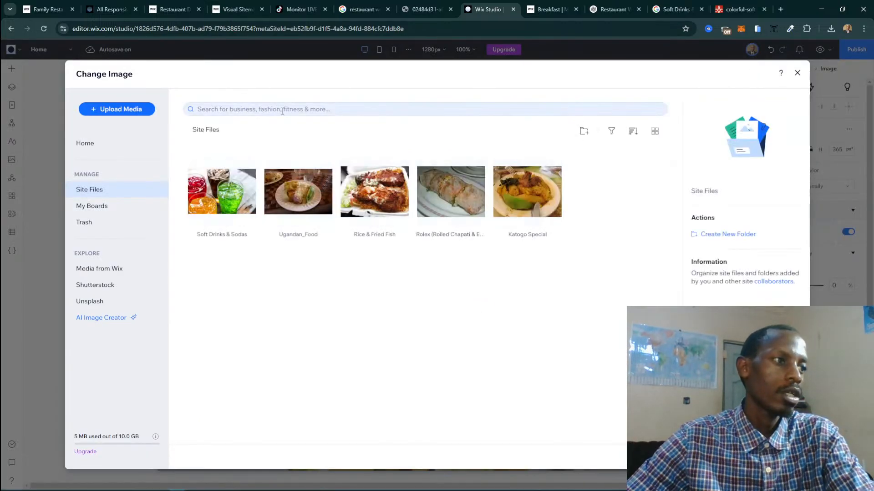
{"action": "double_click", "coordinate": [503, 205]}
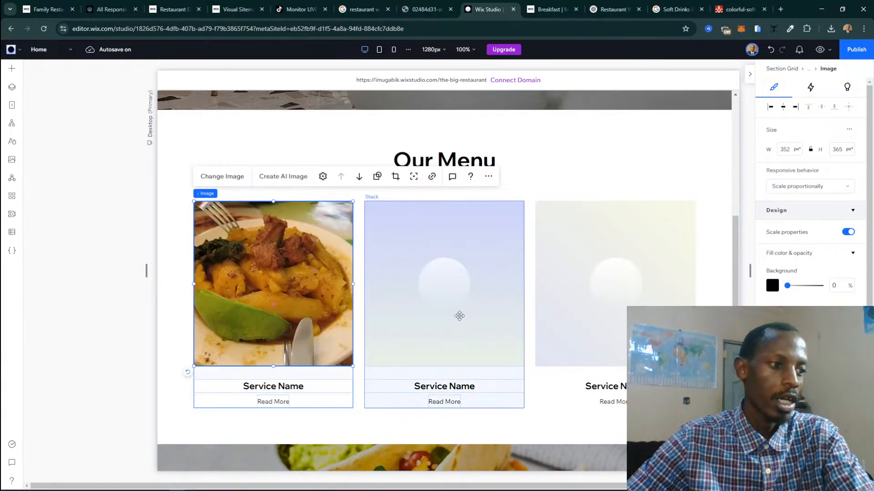
Replace the placeholder image of the second Our Menu card with the "Rice & Fried Fish" picture from the site files.
{"action": "left_click", "coordinate": [459, 316]}
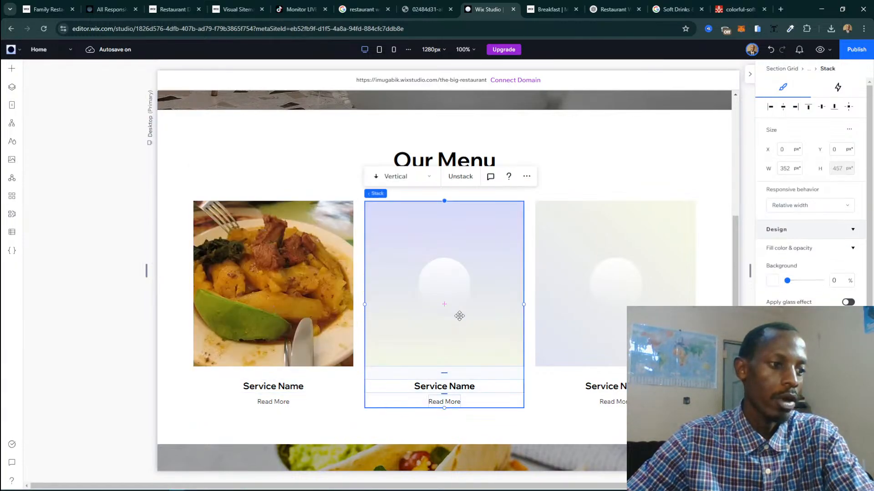
{"action": "left_click", "coordinate": [459, 316]}
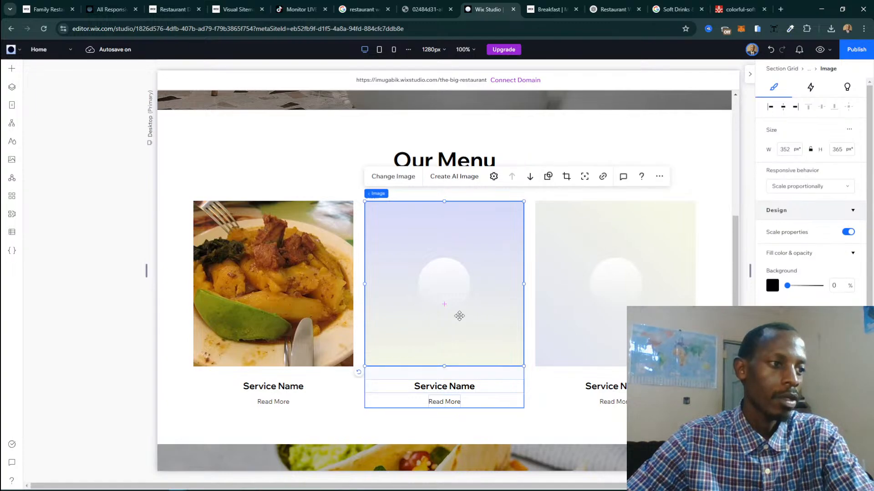
{"action": "left_click", "coordinate": [401, 176]}
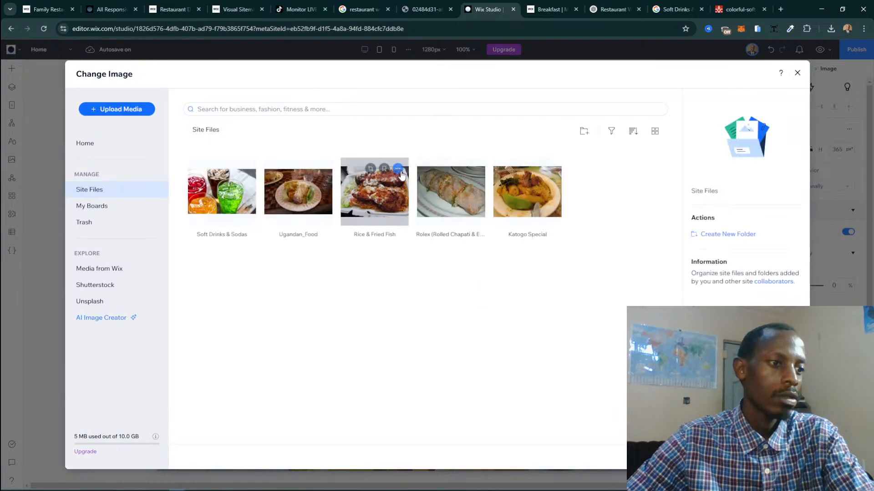
{"action": "double_click", "coordinate": [391, 203]}
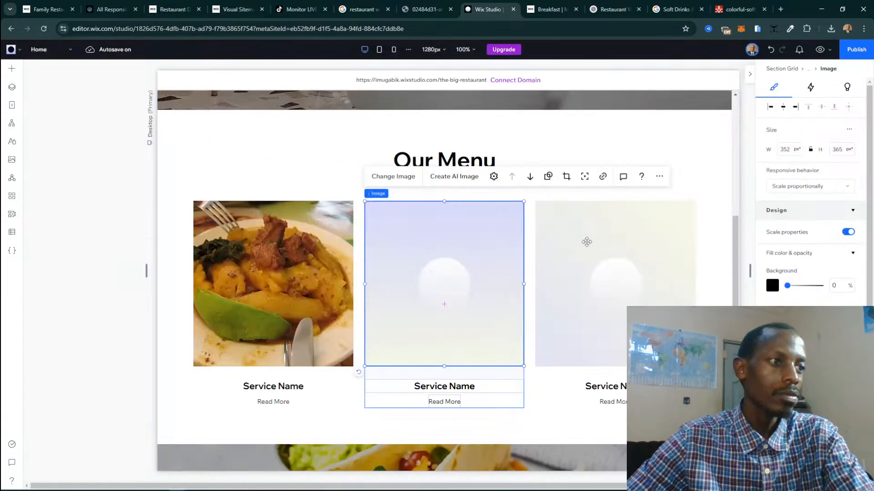
Replace the placeholder image of the third Our Menu card with the "Ugandan_Food" picture from the site files.
{"action": "left_click", "coordinate": [630, 242]}
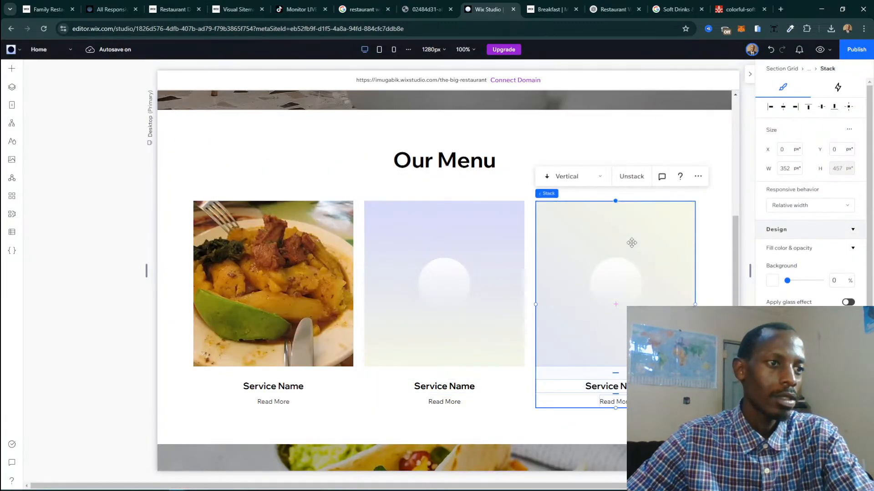
{"action": "left_click", "coordinate": [630, 242]}
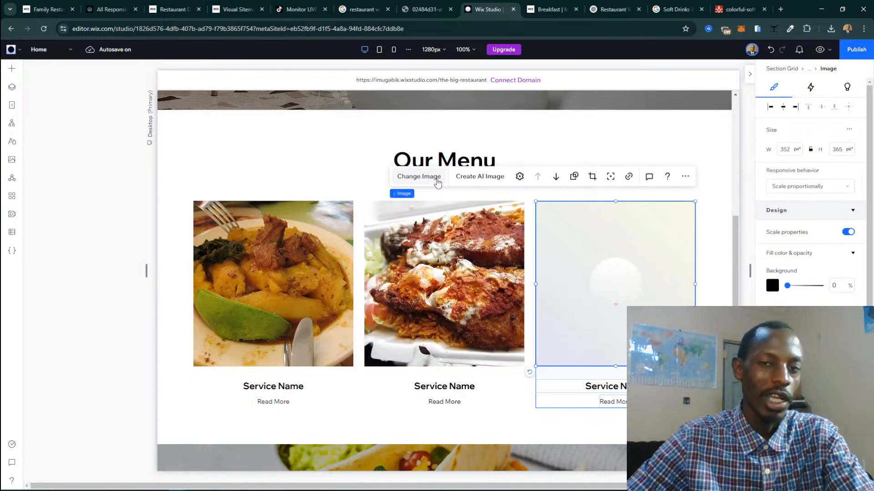
{"action": "left_click", "coordinate": [437, 182]}
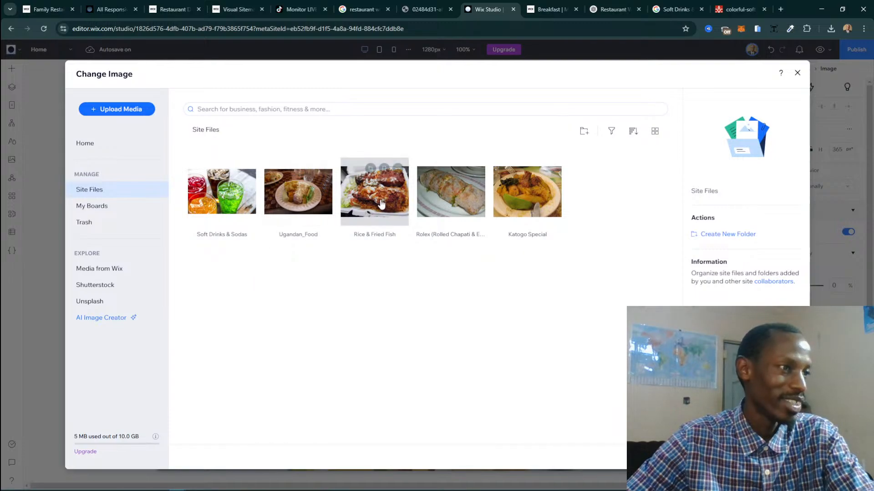
{"action": "double_click", "coordinate": [281, 200]}
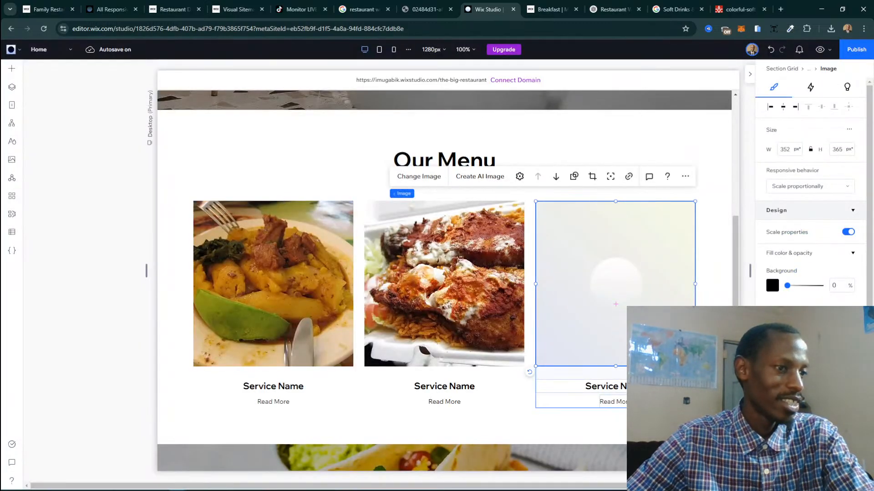
Switch to the ChatGPT conversation and copy the dish name "Katogo Special" from the Breakfast list.
{"action": "left_click", "coordinate": [273, 384]}
{"action": "left_click", "coordinate": [613, 9]}
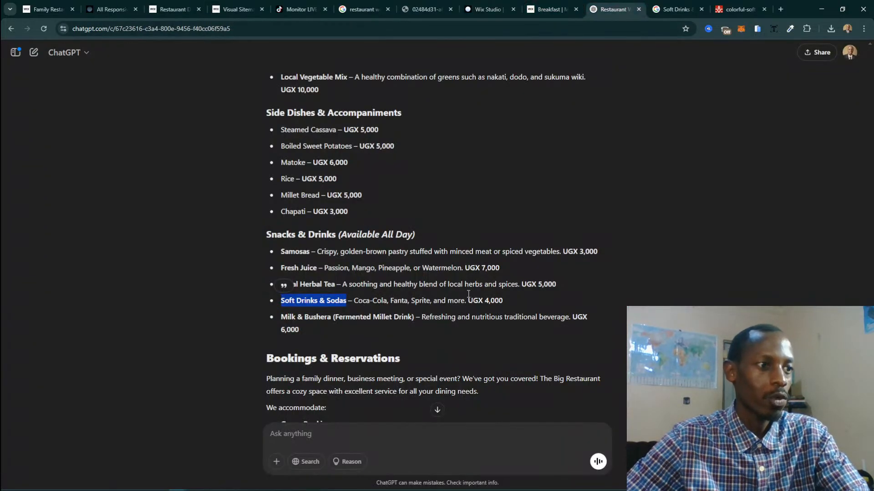
{"action": "scroll", "coordinate": [303, 206], "scroll_direction": "up", "scroll_amount": 2}
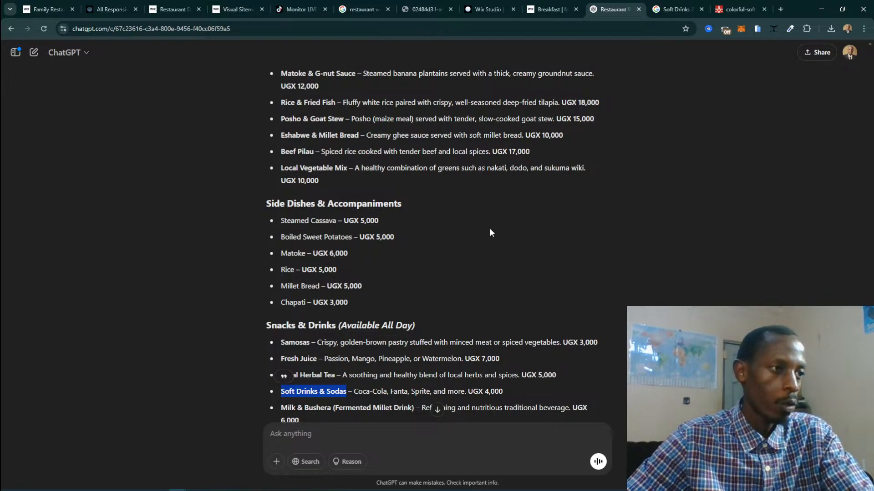
{"action": "scroll", "coordinate": [453, 177], "scroll_direction": "up", "scroll_amount": 3}
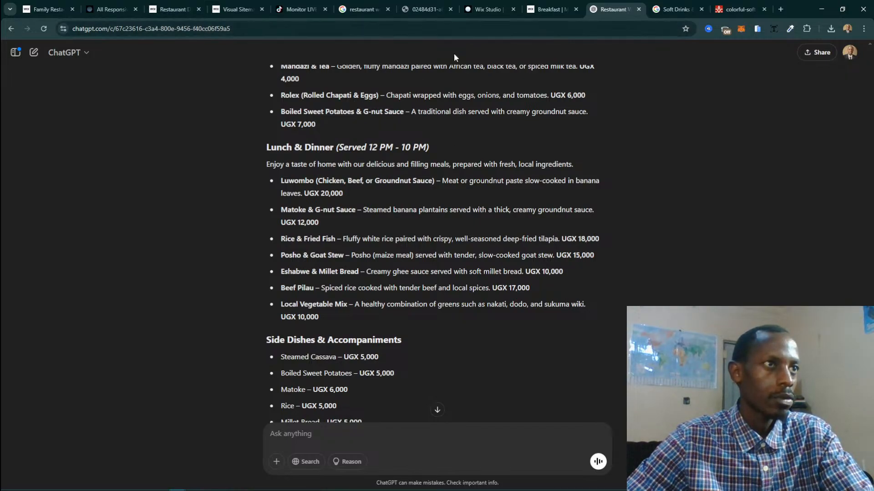
{"action": "left_click", "coordinate": [486, 10]}
{"action": "left_click", "coordinate": [610, 7]}
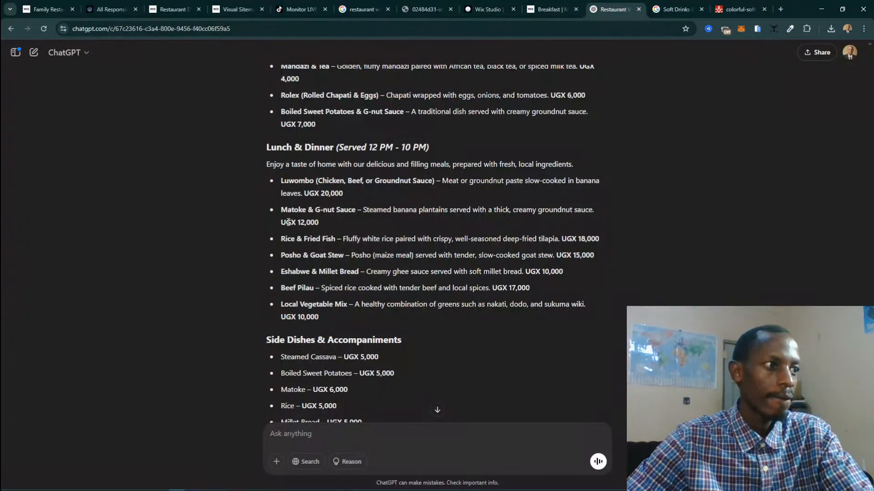
{"action": "scroll", "coordinate": [285, 216], "scroll_direction": "up", "scroll_amount": 3}
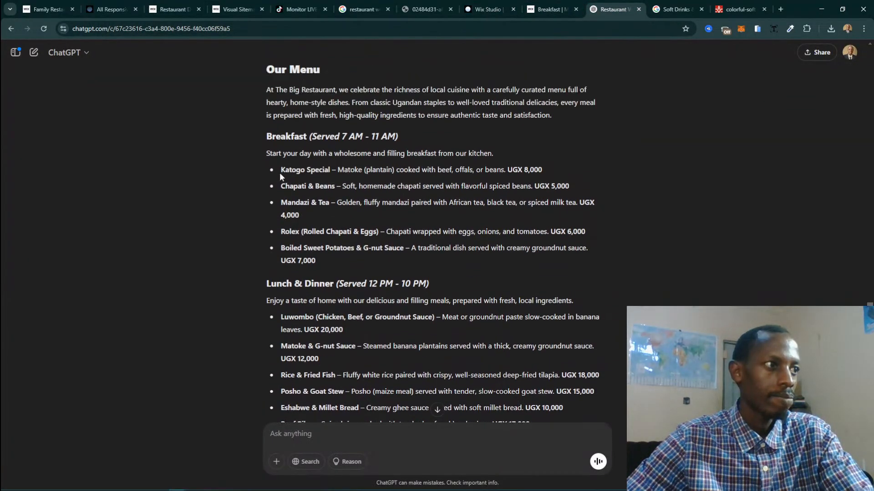
{"action": "left_click_drag", "start_coordinate": [279, 171], "coordinate": [331, 171]}
{"action": "key", "text": "ctrl+c"}
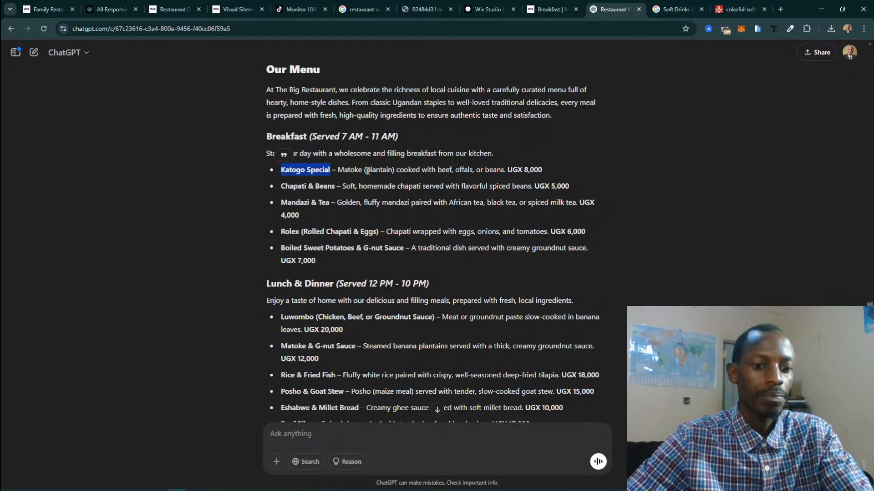
Return to Wix Studio and replace the "Service Name" title of the first Our Menu card with "Katogo Special".
{"action": "left_click", "coordinate": [486, 9]}
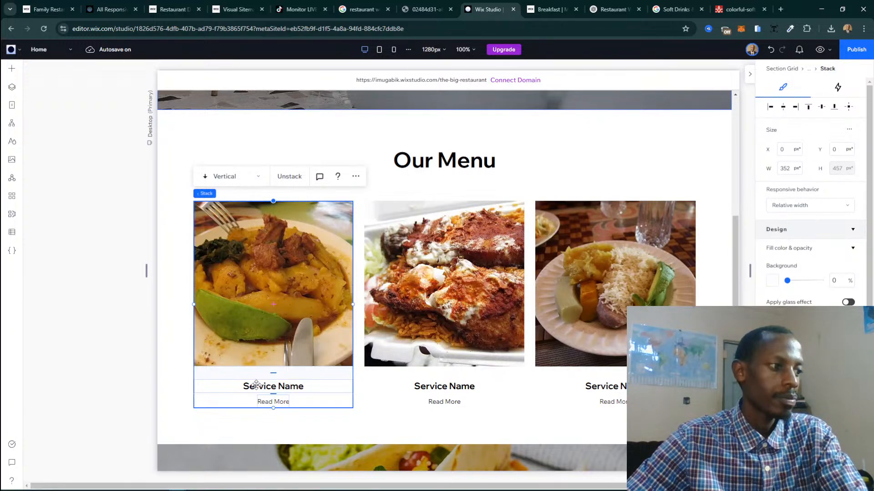
{"action": "left_click", "coordinate": [237, 385]}
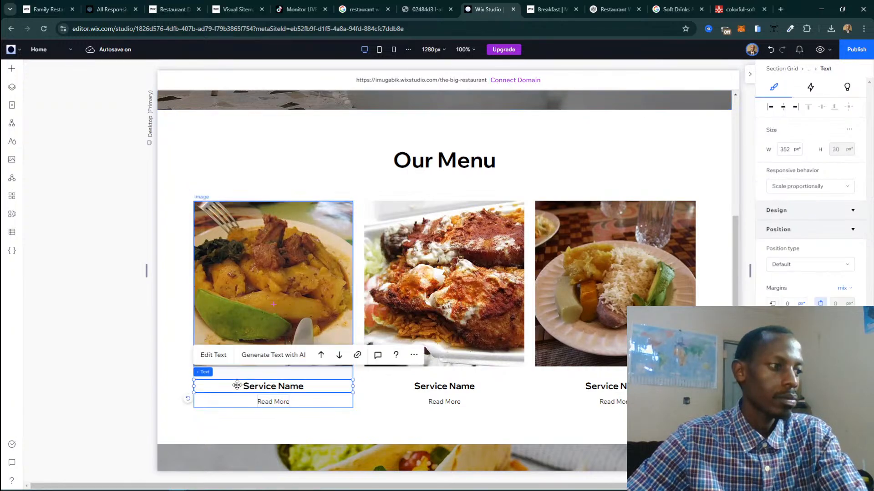
{"action": "left_click", "coordinate": [219, 354]}
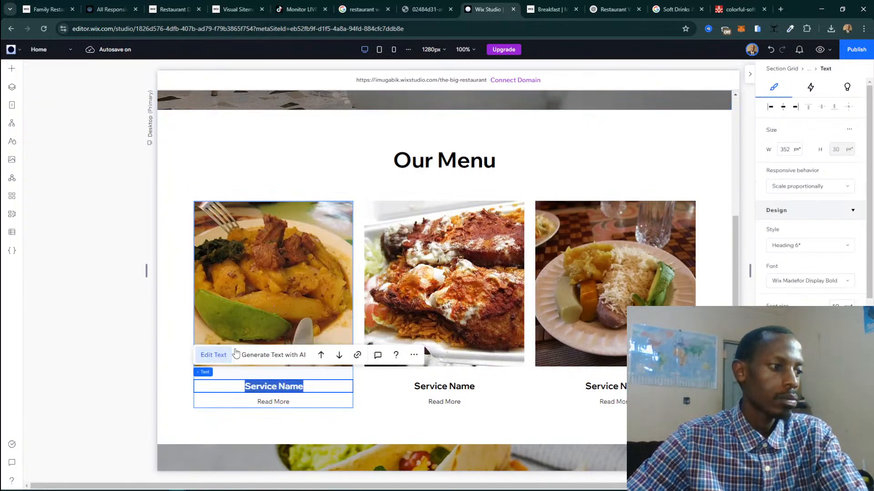
{"action": "key", "text": "ctrl+v"}
Switch to the ChatGPT conversation and copy the dish name "Rice & Fried Fish" from the Lunch & Dinner list.
{"action": "left_click", "coordinate": [606, 10]}
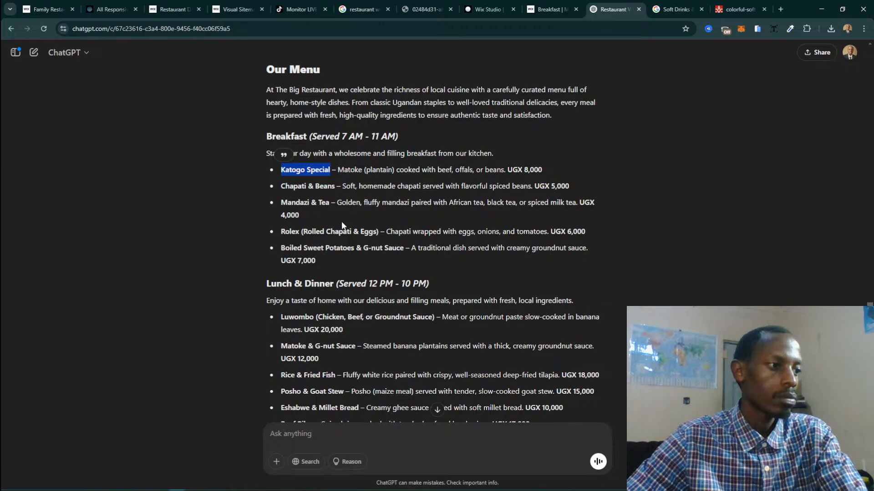
{"action": "scroll", "coordinate": [341, 222], "scroll_direction": "down", "scroll_amount": 3}
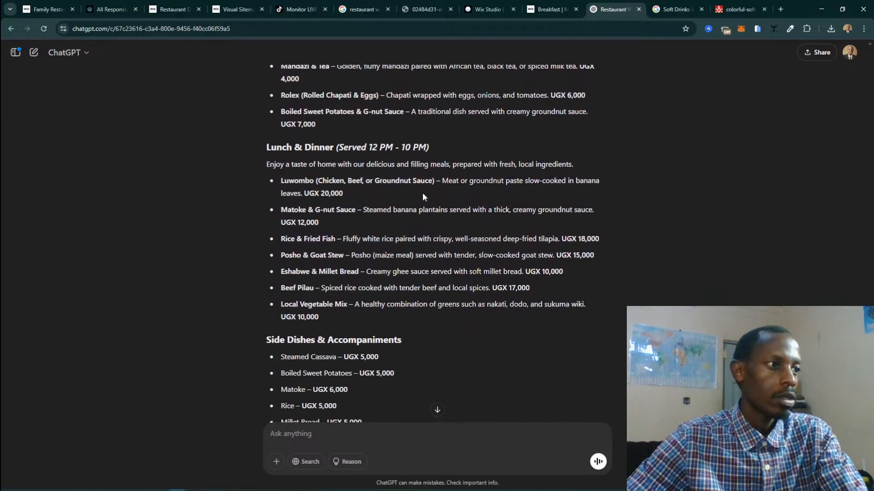
{"action": "left_click", "coordinate": [486, 9]}
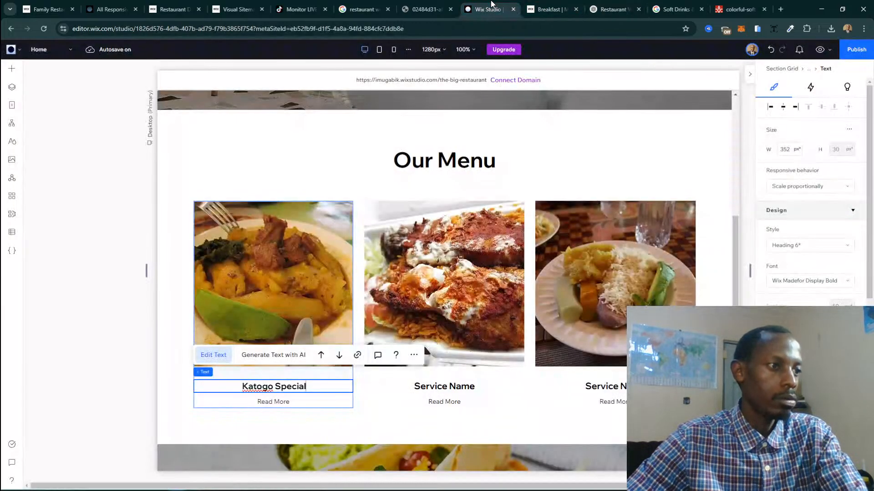
{"action": "left_click", "coordinate": [612, 4]}
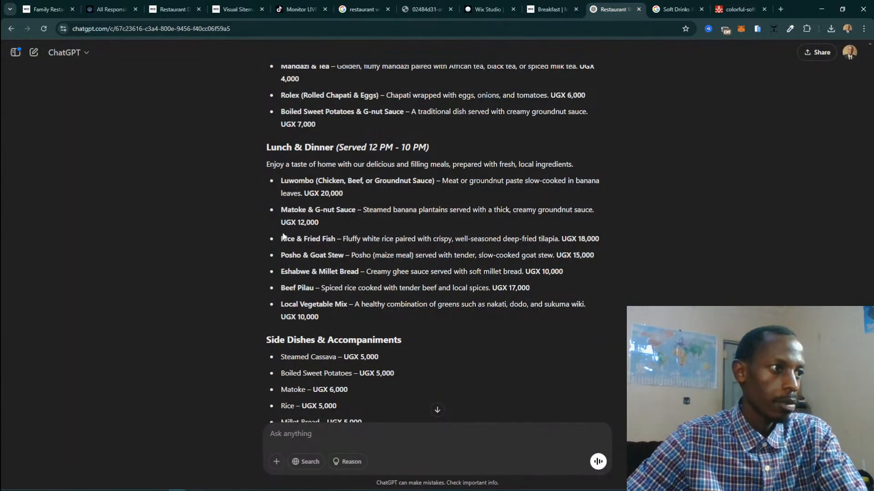
{"action": "left_click_drag", "start_coordinate": [281, 240], "coordinate": [336, 240]}
{"action": "key", "text": "ctrl+c"}
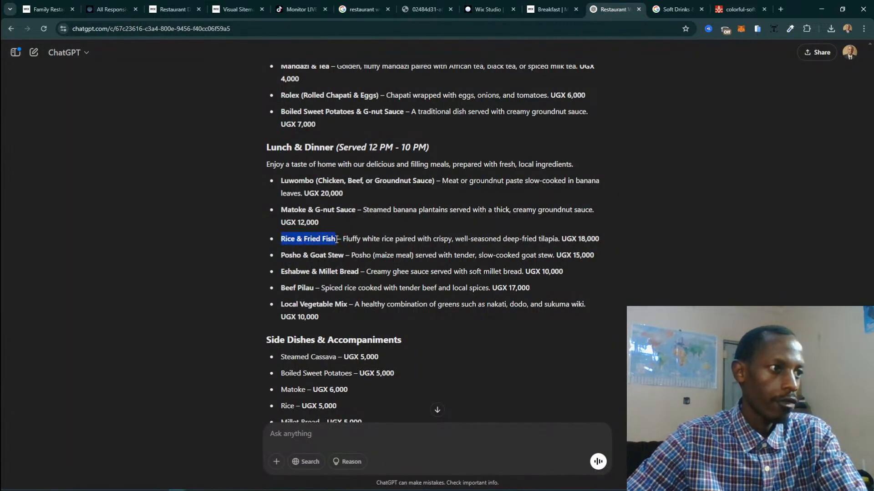
Return to Wix Studio and replace the "Service Name" title of the second Our Menu card with "Rice & Fried Fish".
{"action": "left_click", "coordinate": [487, 9]}
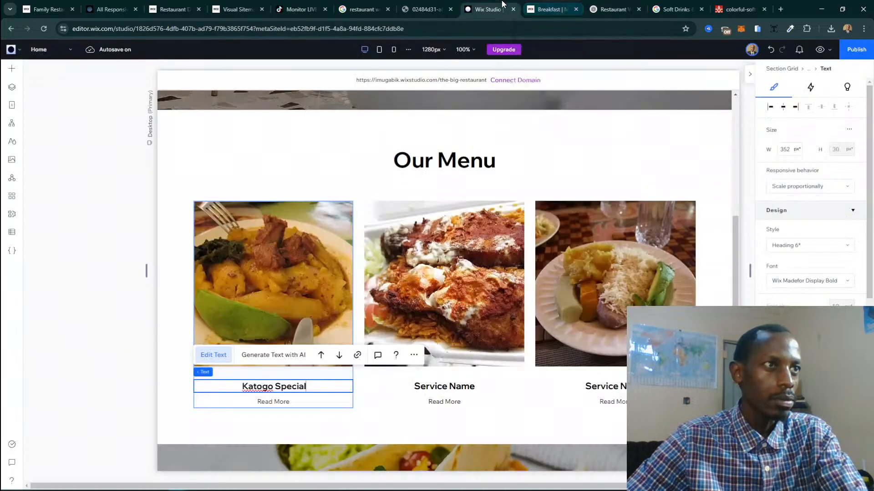
{"action": "left_click", "coordinate": [429, 390]}
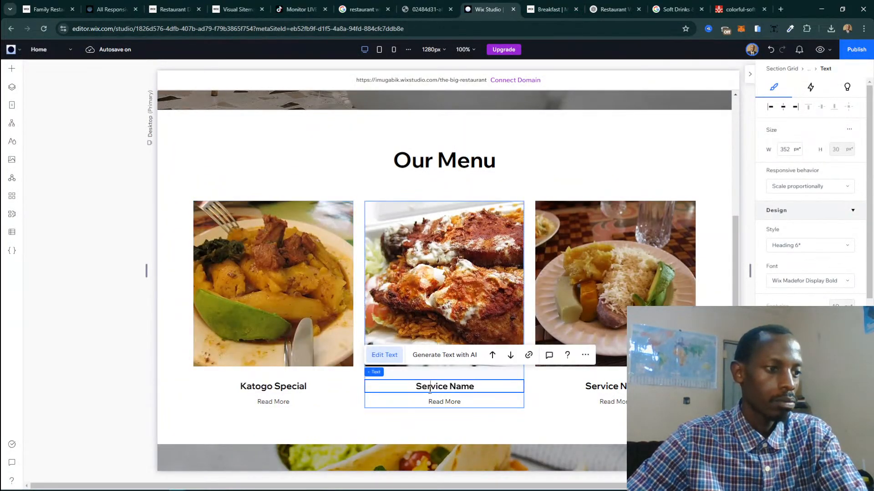
{"action": "key", "text": "ctrl+v"}
{"action": "key", "text": "ctrl+a"}
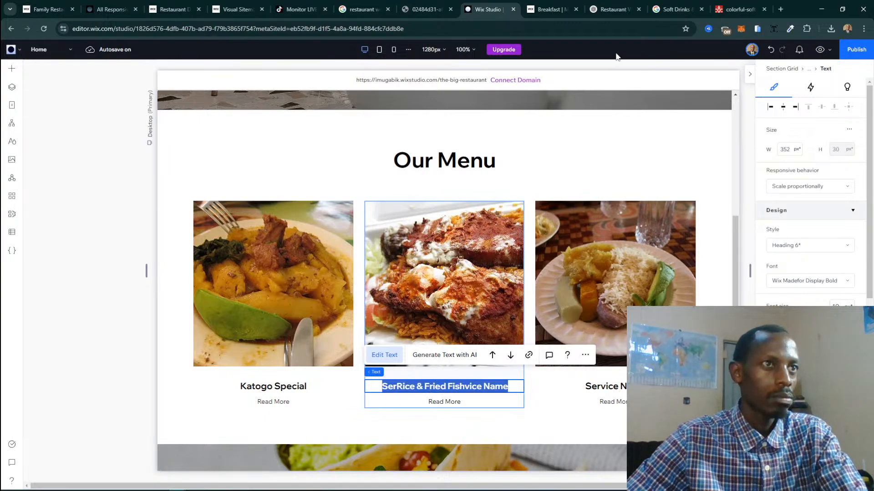
{"action": "key", "text": "ctrl+v"}
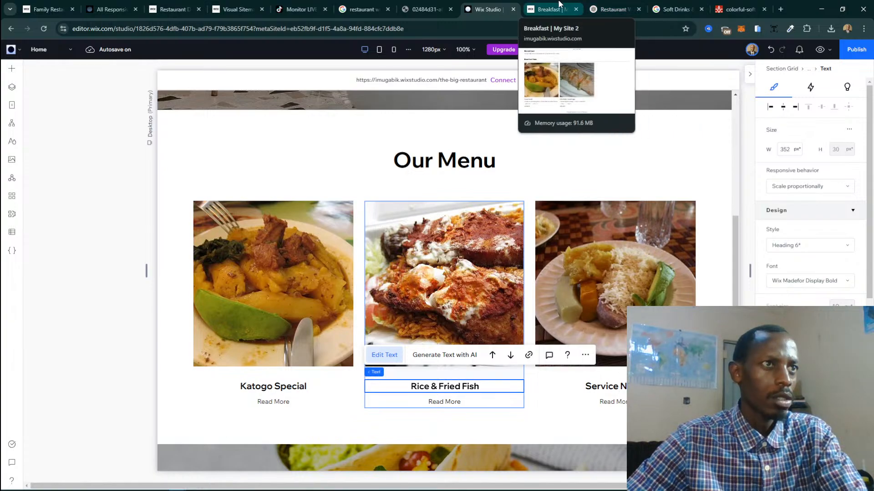
Switch to the ChatGPT conversation and copy the dish name "Posho & Goat Stew" from the Lunch & Dinner list.
{"action": "left_click", "coordinate": [612, 9]}
{"action": "left_click", "coordinate": [324, 259]}
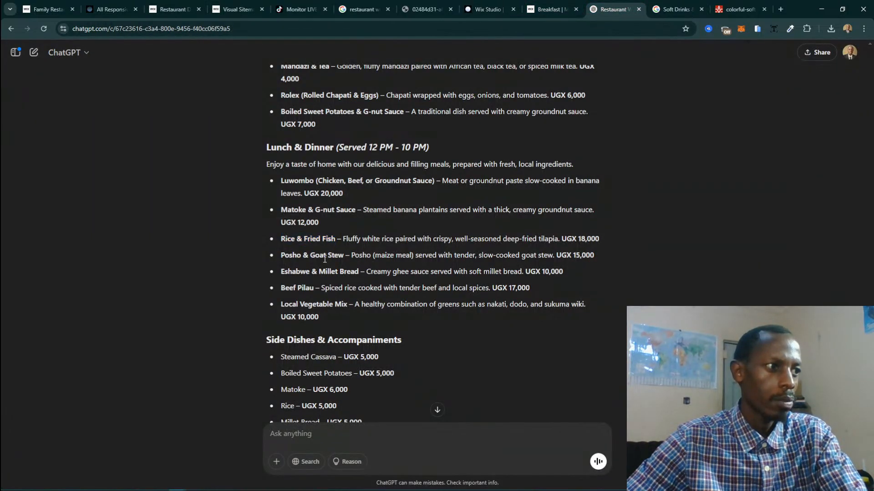
{"action": "left_click_drag", "start_coordinate": [280, 257], "coordinate": [345, 259]}
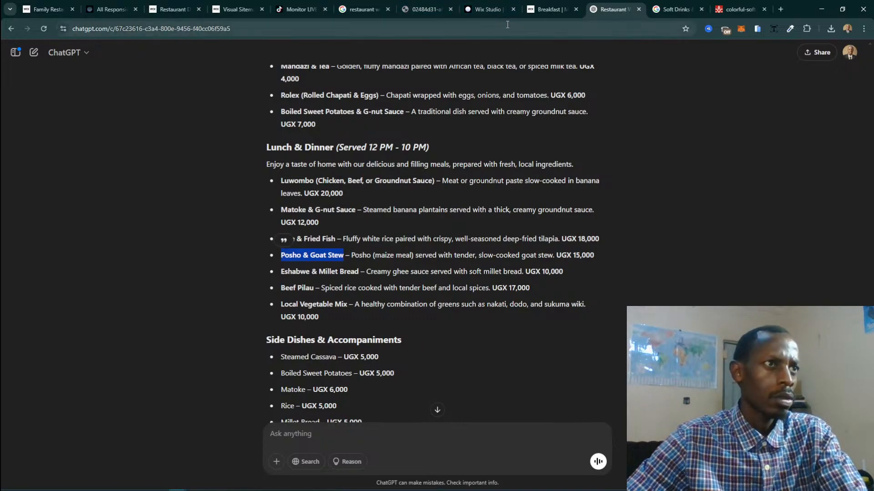
Return to Wix Studio and replace the "Service Name" title of the third Our Menu card with "Posho & Goat Stew".
{"action": "left_click", "coordinate": [483, 9]}
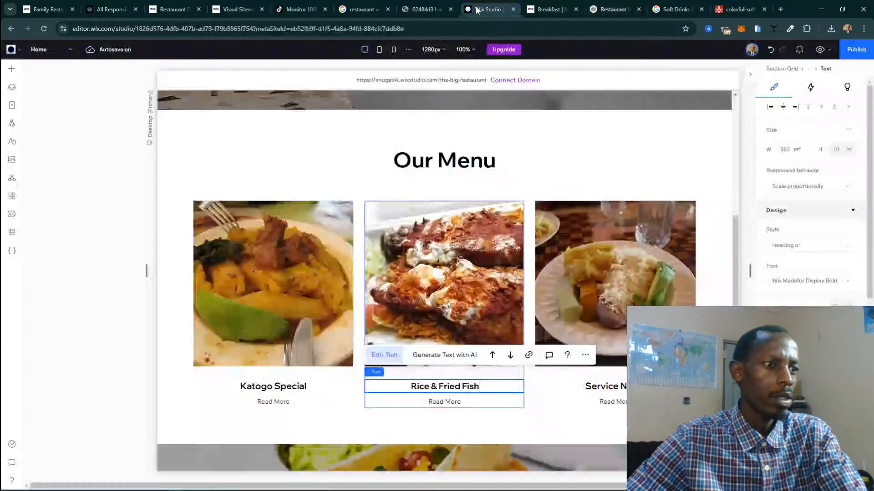
{"action": "left_click", "coordinate": [608, 389]}
{"action": "left_click", "coordinate": [612, 386]}
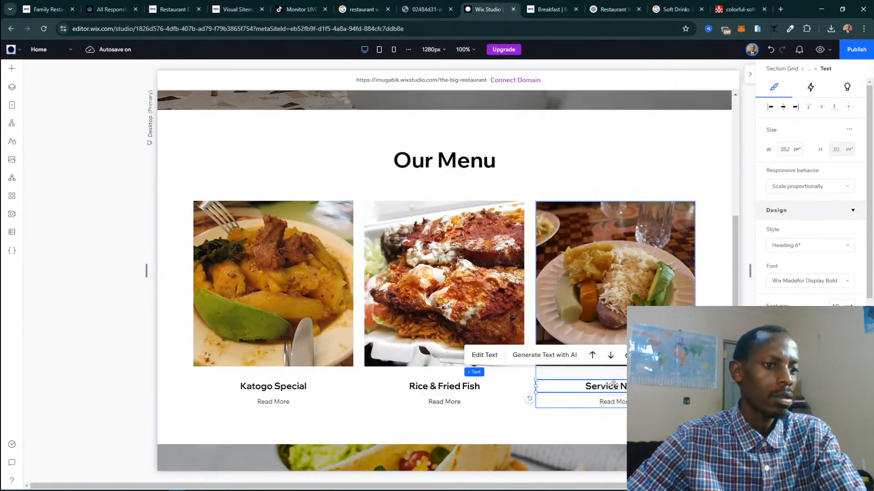
{"action": "left_click", "coordinate": [483, 355]}
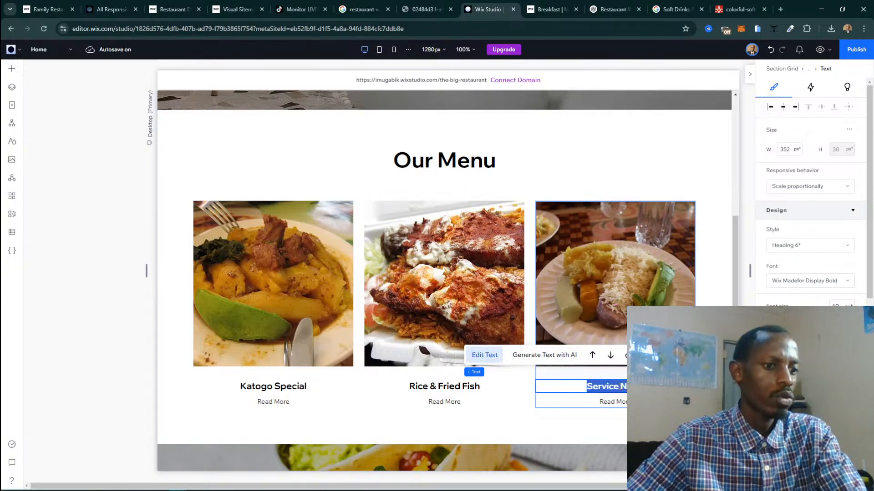
{"action": "left_click", "coordinate": [619, 386]}
{"action": "triple_click", "coordinate": [620, 386]}
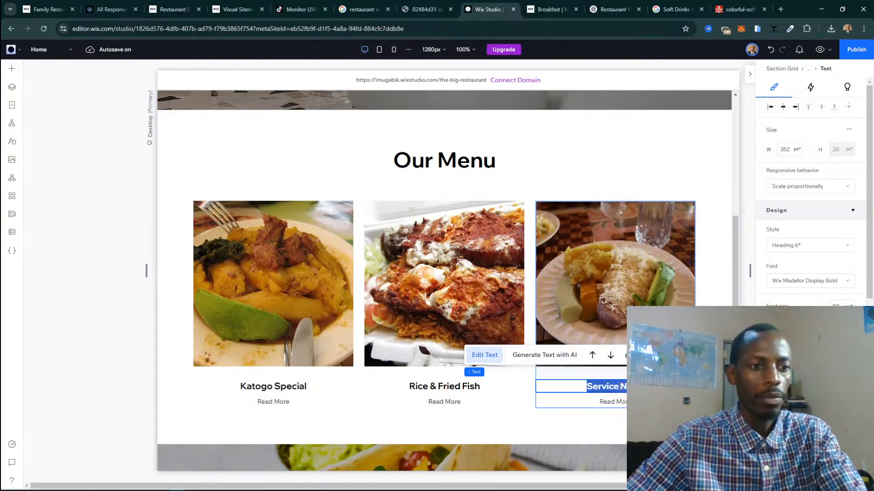
{"action": "key", "text": "ctrl+v"}
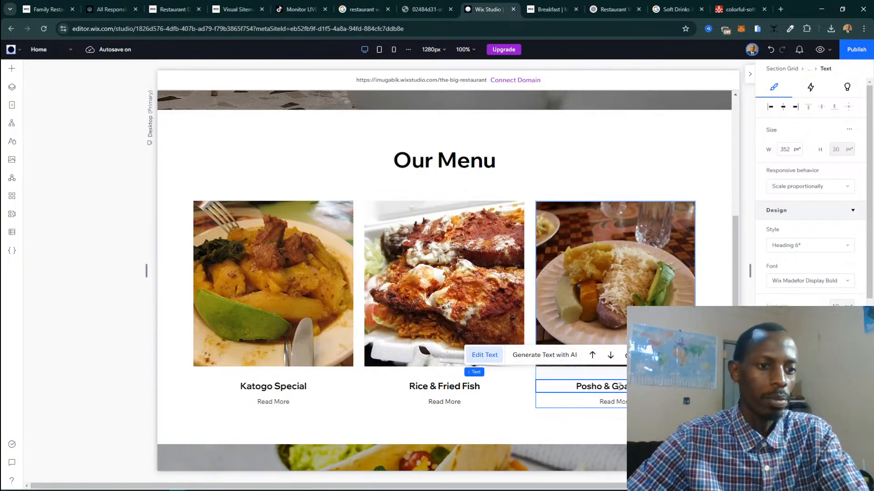
{"action": "left_click", "coordinate": [622, 329]}
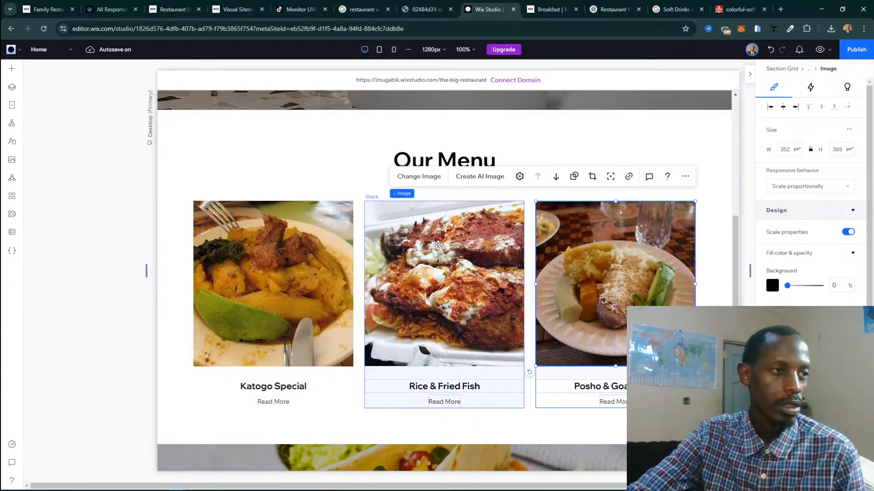
Link the Read More button of the Katogo Special card to the Reservations page, opening in the current window.
{"action": "left_click", "coordinate": [301, 308]}
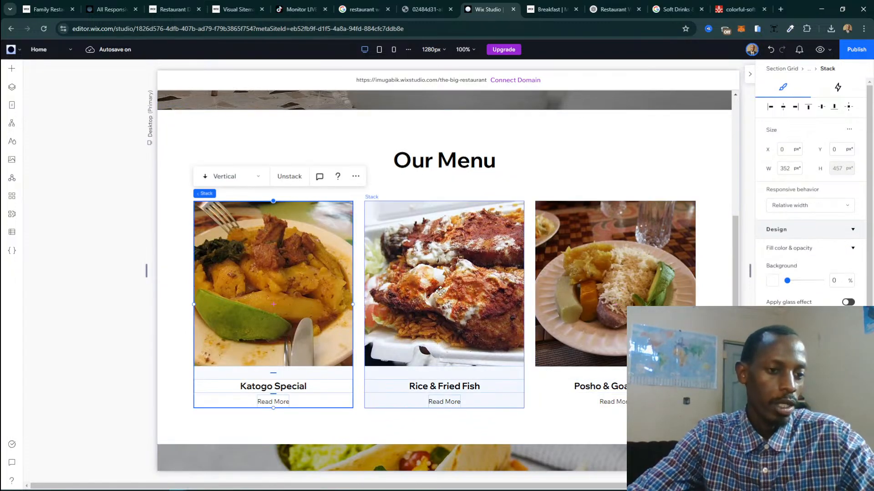
{"action": "left_click", "coordinate": [274, 401]}
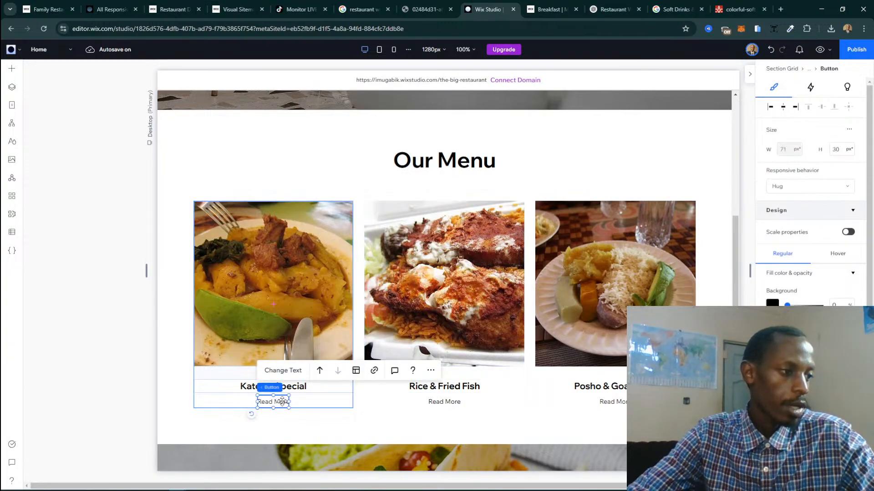
{"action": "left_click", "coordinate": [374, 373]}
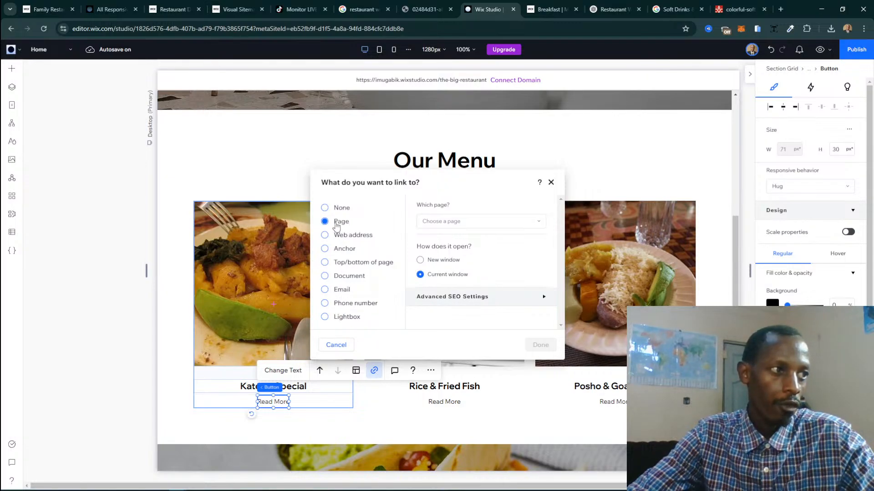
{"action": "left_click", "coordinate": [426, 223]}
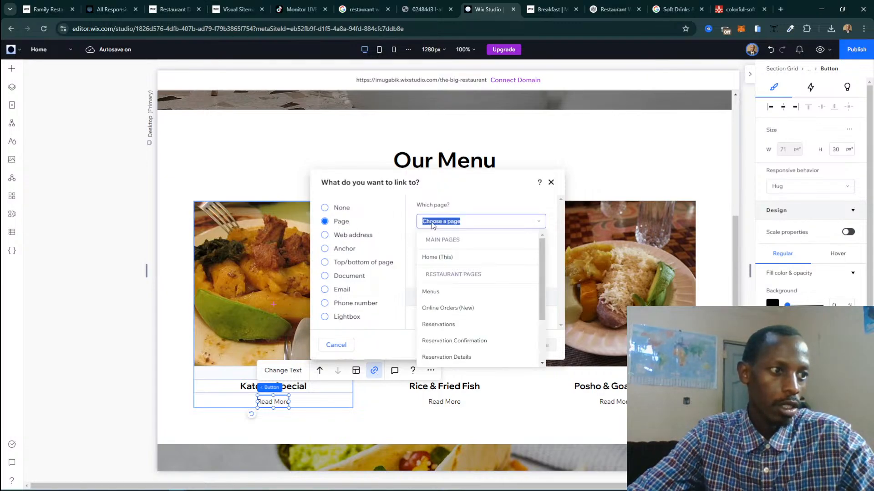
{"action": "left_click", "coordinate": [435, 291]}
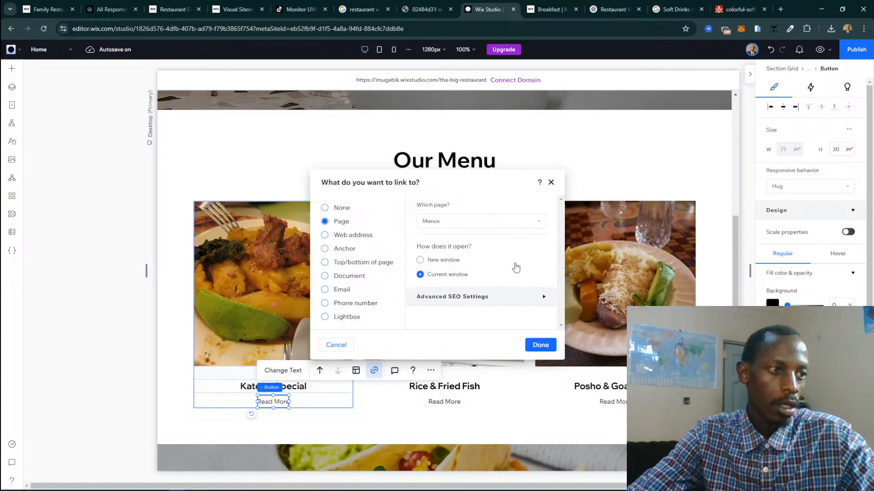
{"action": "left_click", "coordinate": [500, 230]}
{"action": "scroll", "coordinate": [492, 325], "scroll_direction": "up", "scroll_amount": 1}
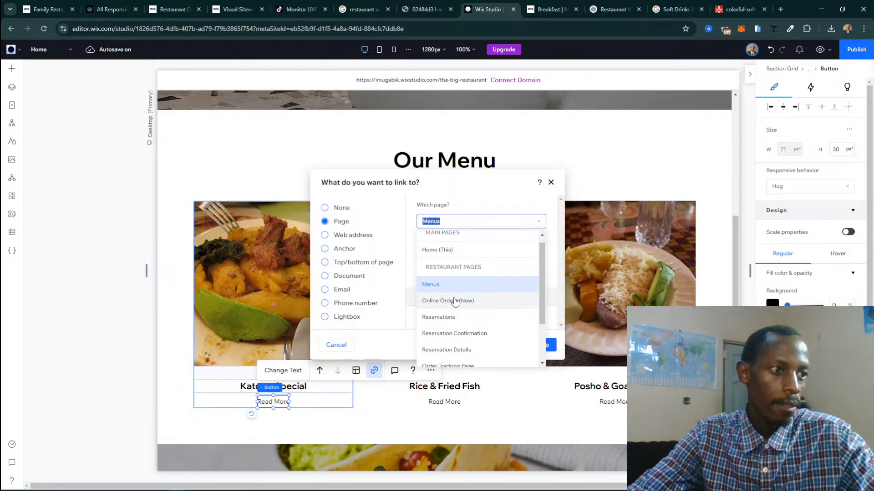
{"action": "left_click", "coordinate": [467, 318]}
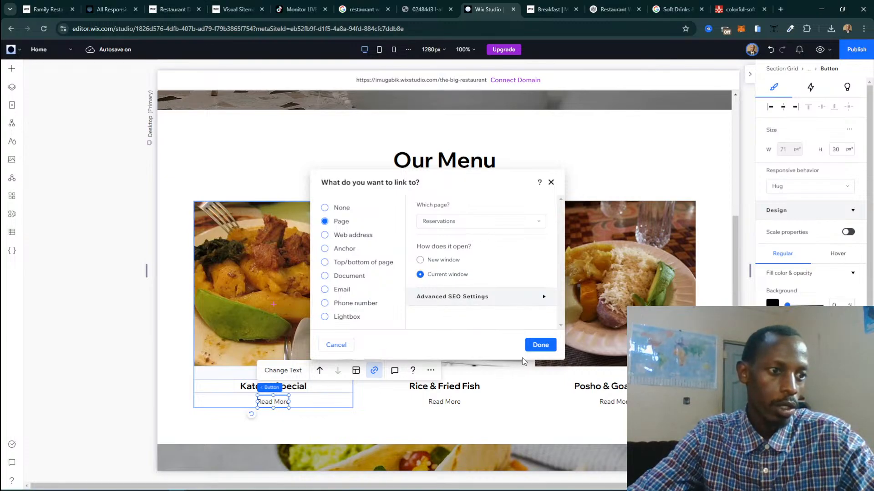
{"action": "left_click", "coordinate": [540, 344]}
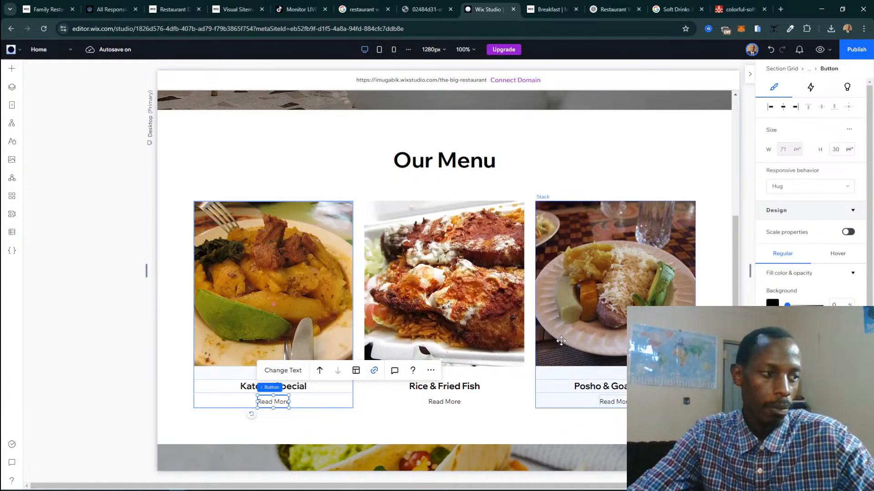
Link the Read More button of the Rice & Fried Fish card to the Online Orders (New) page in the current window.
{"action": "left_click", "coordinate": [449, 400]}
{"action": "left_click", "coordinate": [449, 400]}
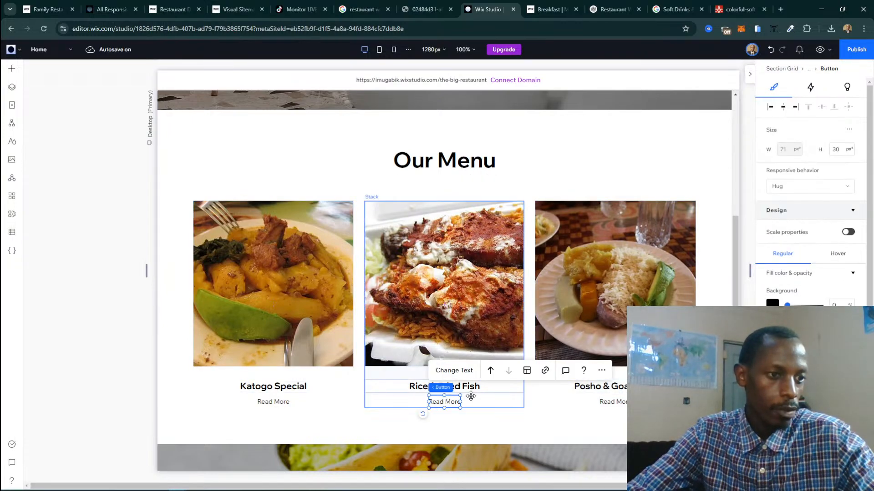
{"action": "left_click", "coordinate": [546, 370]}
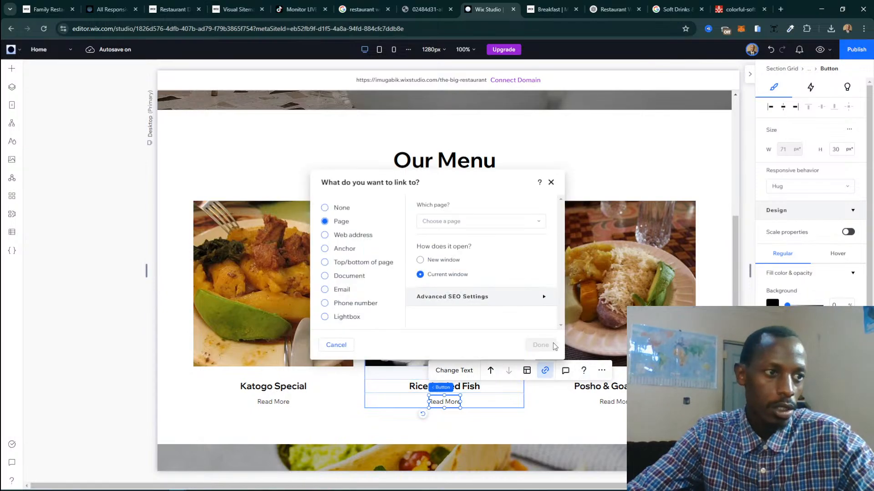
{"action": "left_click", "coordinate": [468, 221]}
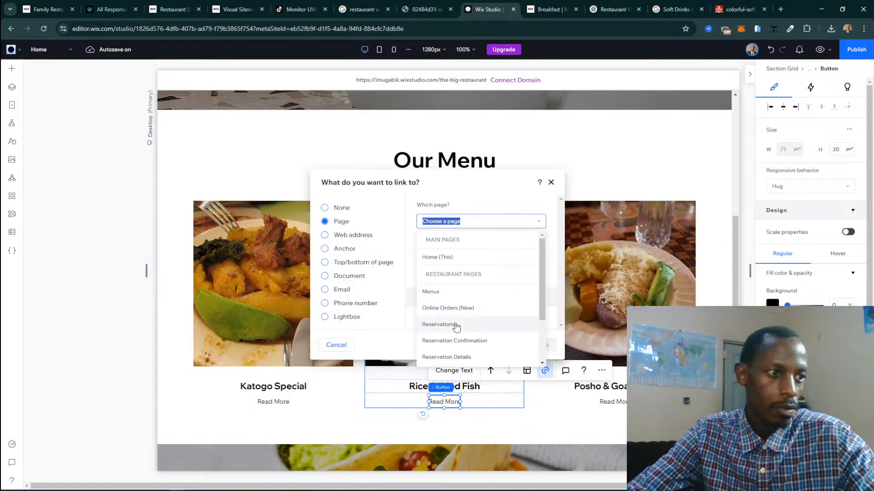
{"action": "scroll", "coordinate": [456, 327], "scroll_direction": "down", "scroll_amount": 2}
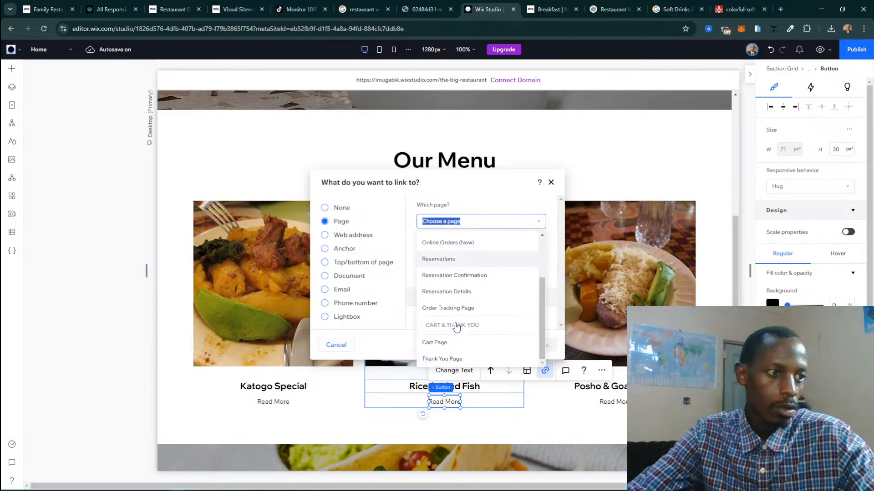
{"action": "scroll", "coordinate": [456, 326], "scroll_direction": "up", "scroll_amount": 2}
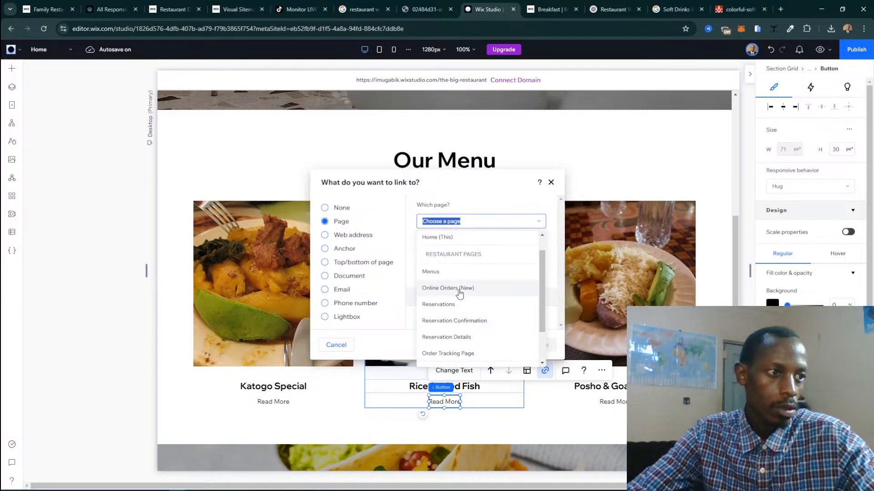
{"action": "left_click", "coordinate": [452, 304]}
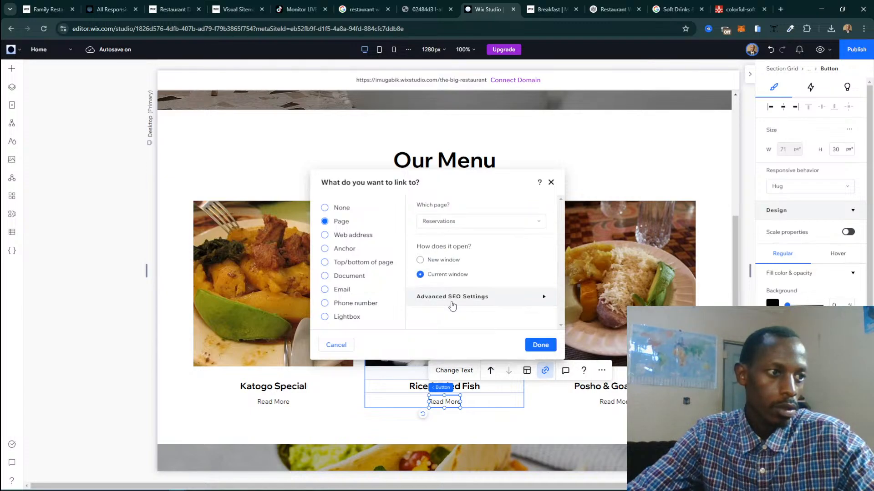
{"action": "left_click", "coordinate": [456, 226]}
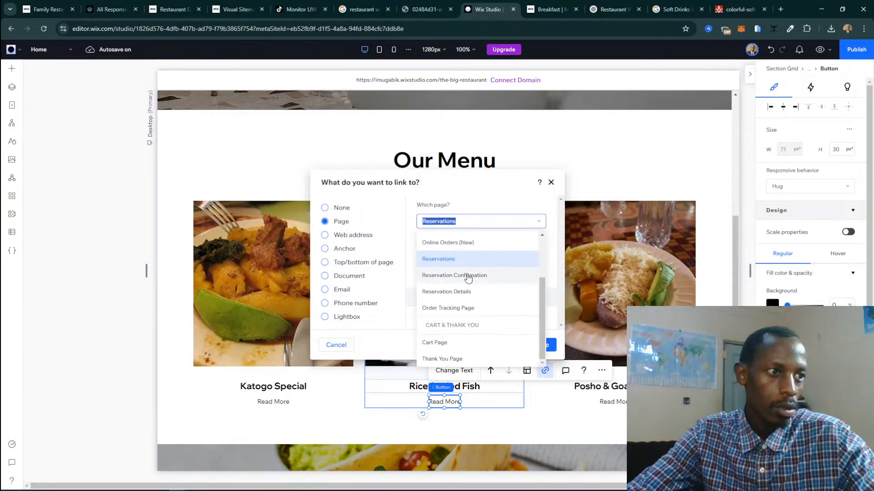
{"action": "left_click", "coordinate": [473, 246]}
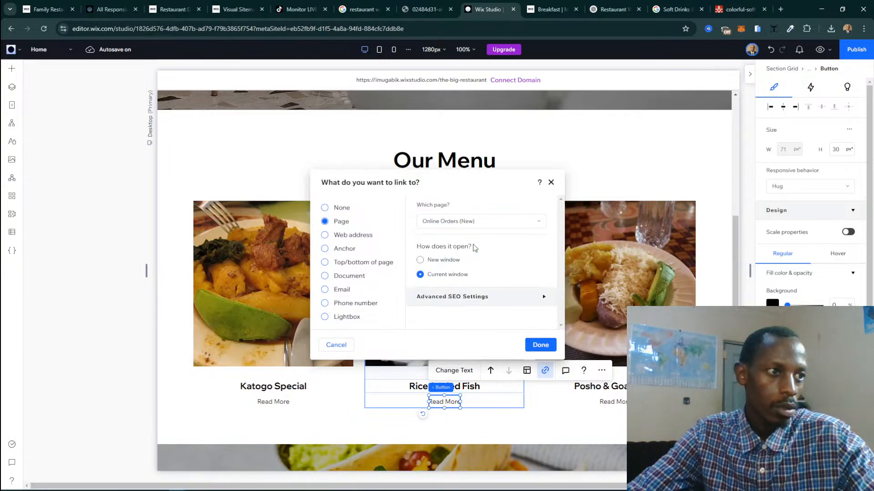
{"action": "left_click", "coordinate": [544, 345]}
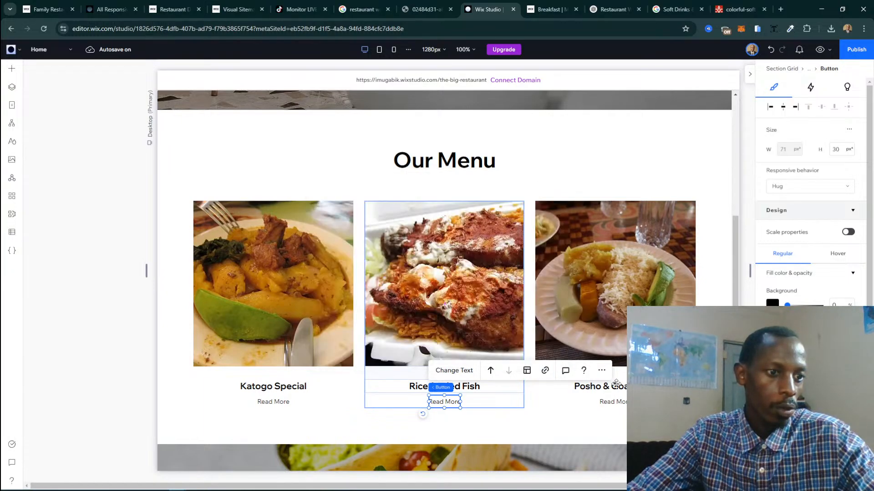
Link the Read More button of the Posho & Goat Stew card to the Online Orders (New) page, opening in the current window.
{"action": "left_click", "coordinate": [621, 406]}
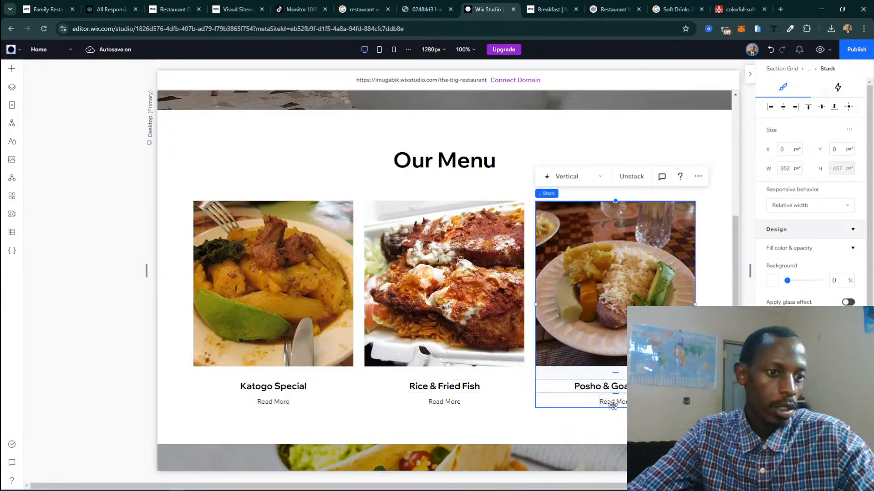
{"action": "left_click", "coordinate": [612, 404]}
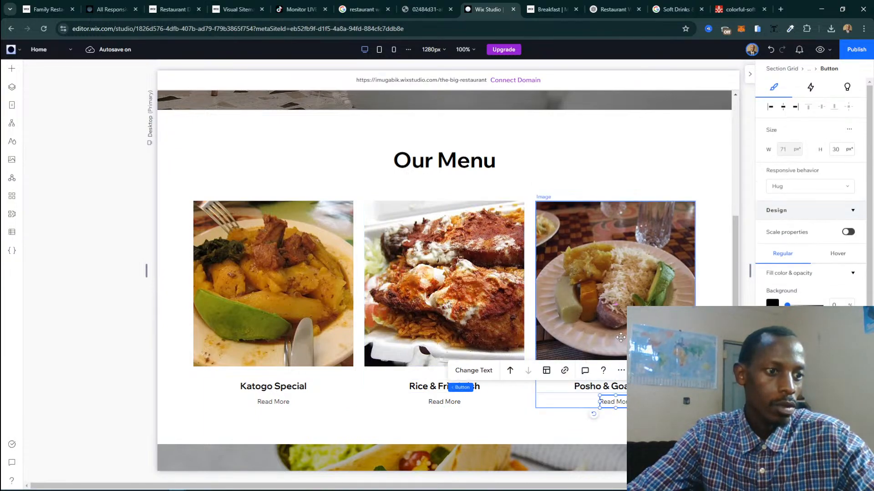
{"action": "left_click", "coordinate": [564, 371]}
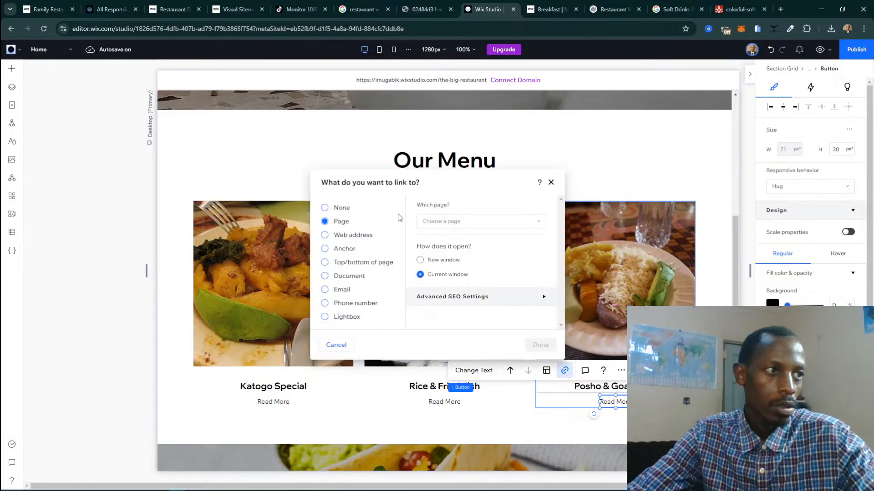
{"action": "left_click", "coordinate": [452, 222]}
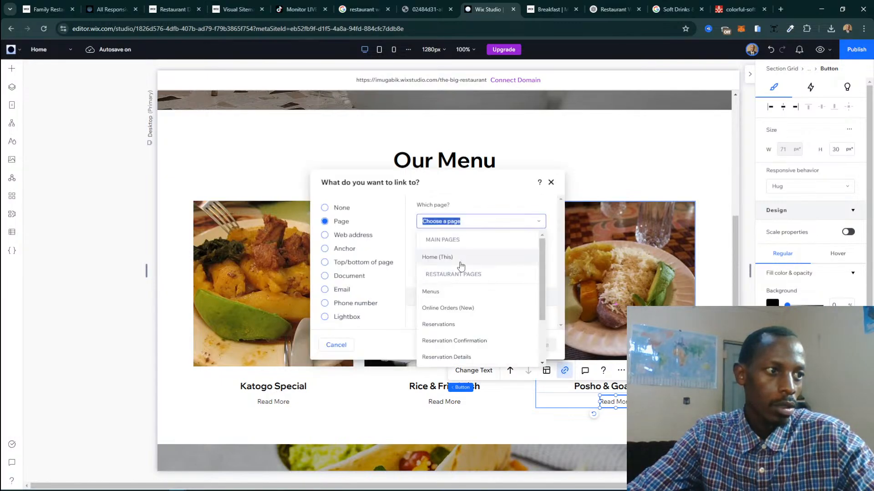
{"action": "left_click", "coordinate": [472, 308]}
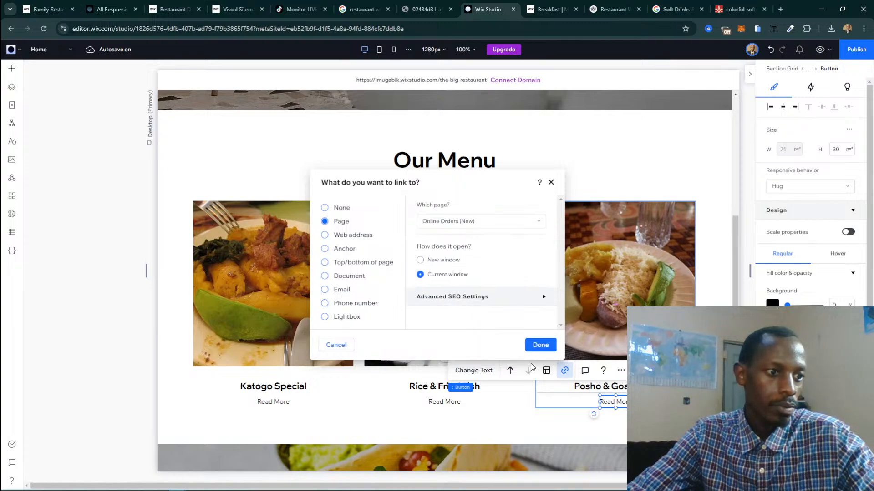
{"action": "left_click", "coordinate": [537, 346]}
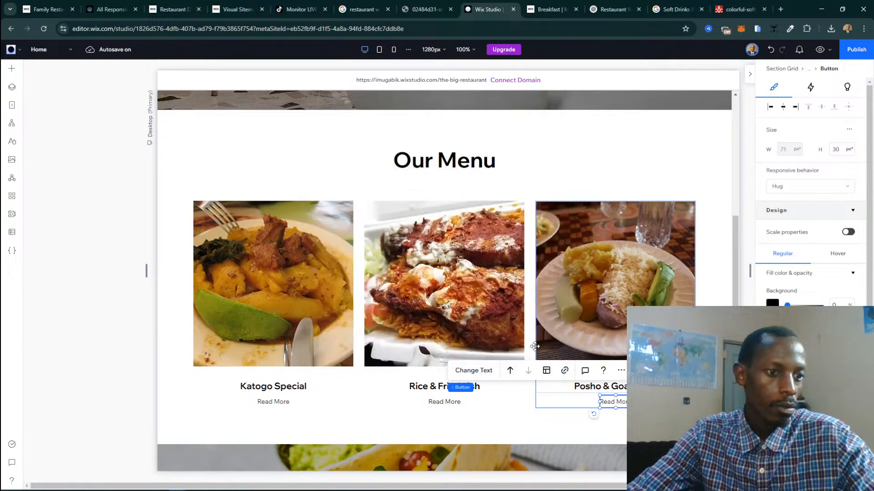
Publish the site, open its live version and close the outdated live-site tab.
{"action": "left_click", "coordinate": [846, 54]}
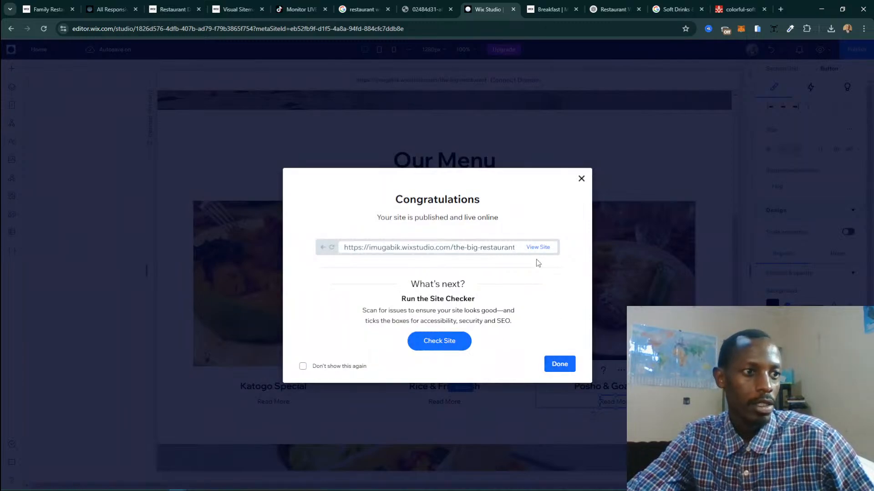
{"action": "left_click", "coordinate": [537, 251]}
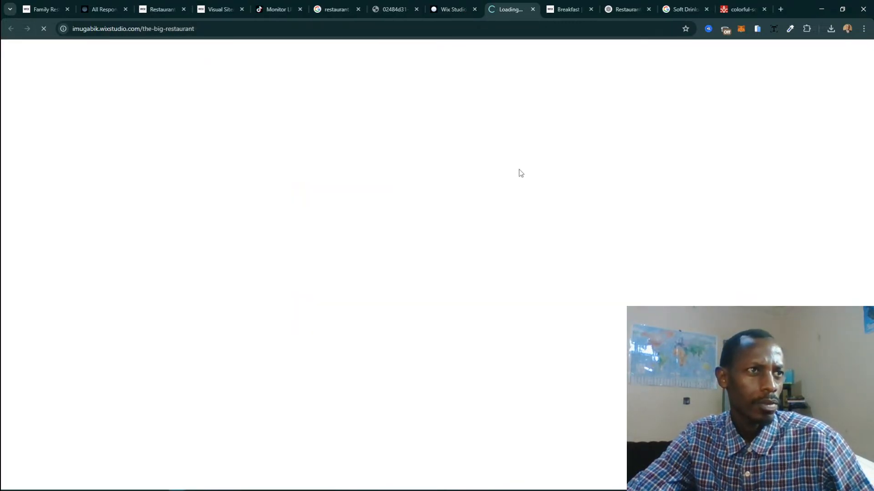
{"action": "left_click", "coordinate": [591, 9]}
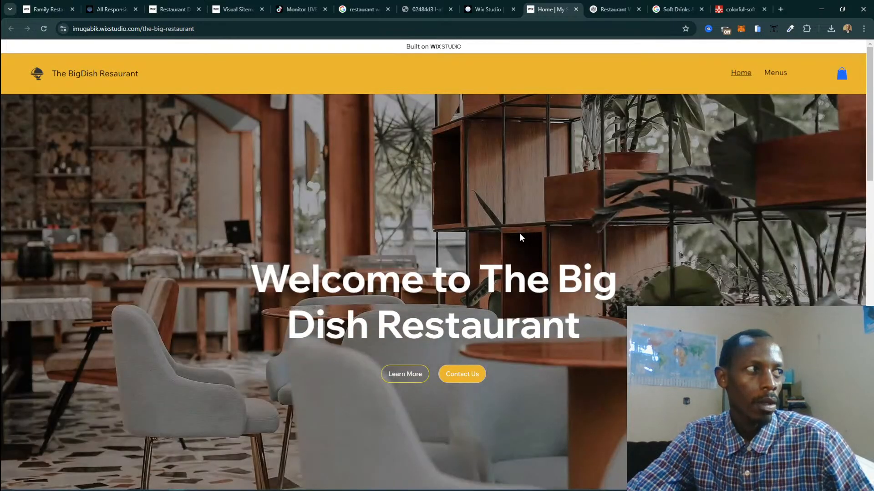
Review the Breakfast, Lunch & Dinner and Snacks & Drinks menus on the live Menus page.
{"action": "left_click", "coordinate": [769, 74]}
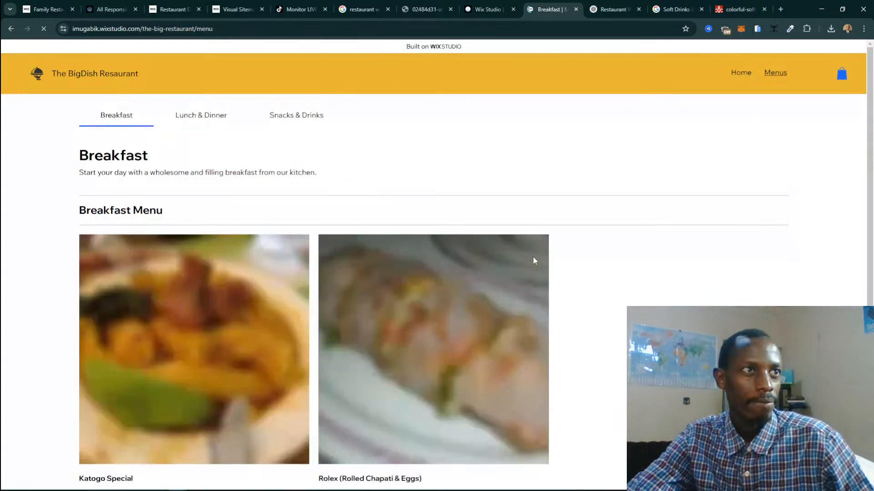
{"action": "scroll", "coordinate": [386, 316], "scroll_direction": "down", "scroll_amount": 2}
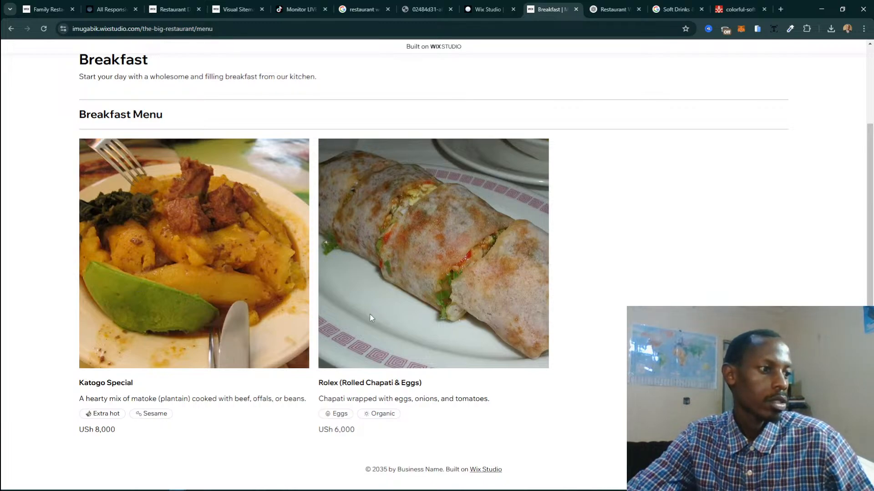
{"action": "scroll", "coordinate": [205, 313], "scroll_direction": "up", "scroll_amount": 2}
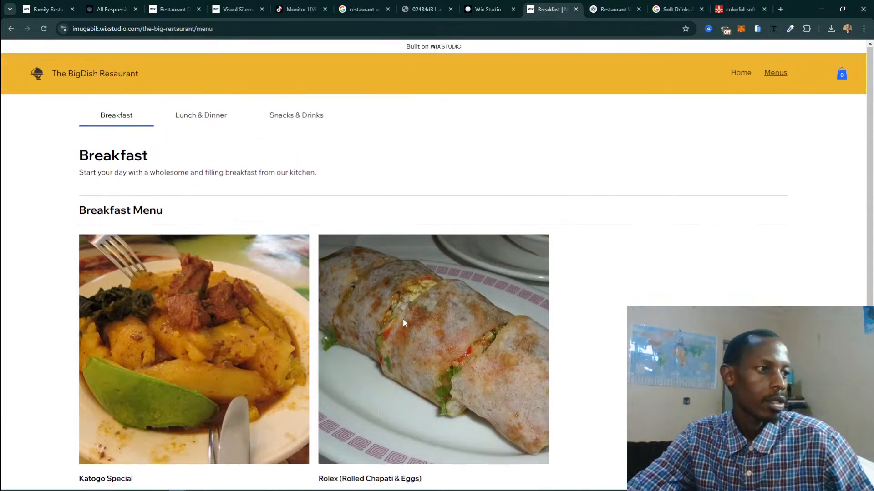
{"action": "left_click", "coordinate": [217, 119]}
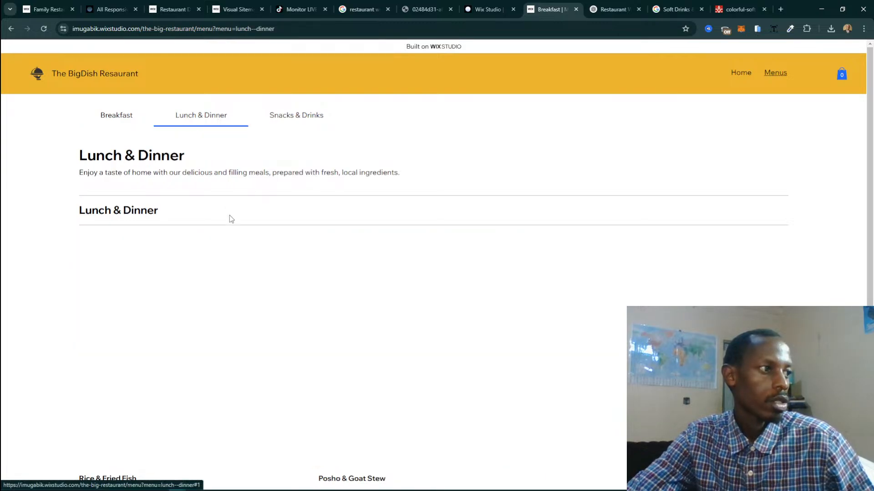
{"action": "scroll", "coordinate": [223, 269], "scroll_direction": "down", "scroll_amount": 1}
{"action": "scroll", "coordinate": [221, 275], "scroll_direction": "up", "scroll_amount": 1}
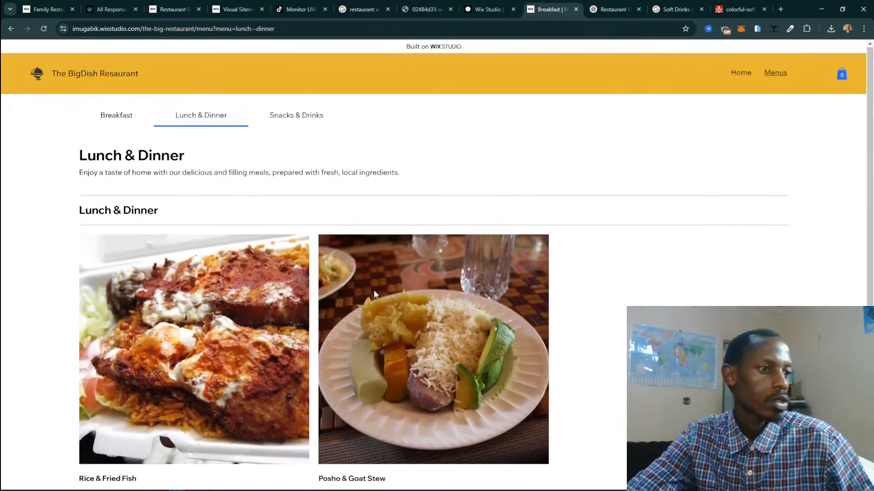
{"action": "left_click", "coordinate": [292, 119]}
{"action": "scroll", "coordinate": [242, 294], "scroll_direction": "down", "scroll_amount": 2}
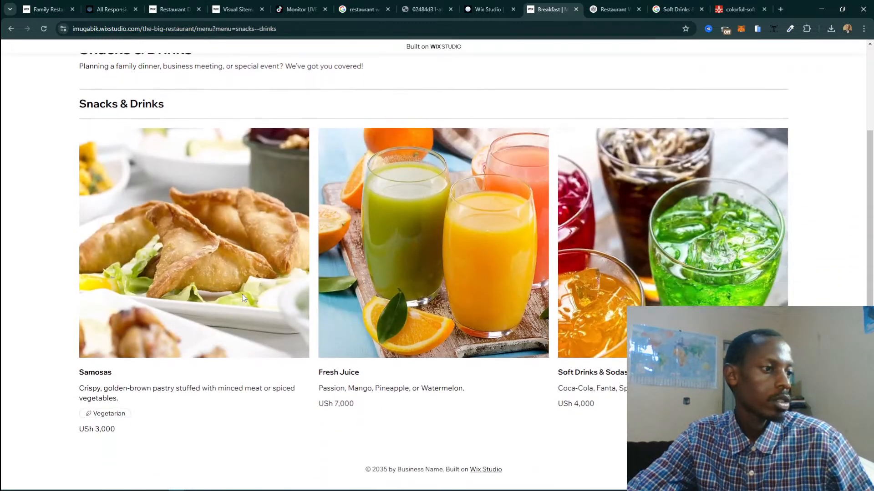
{"action": "scroll", "coordinate": [325, 284], "scroll_direction": "up", "scroll_amount": 2}
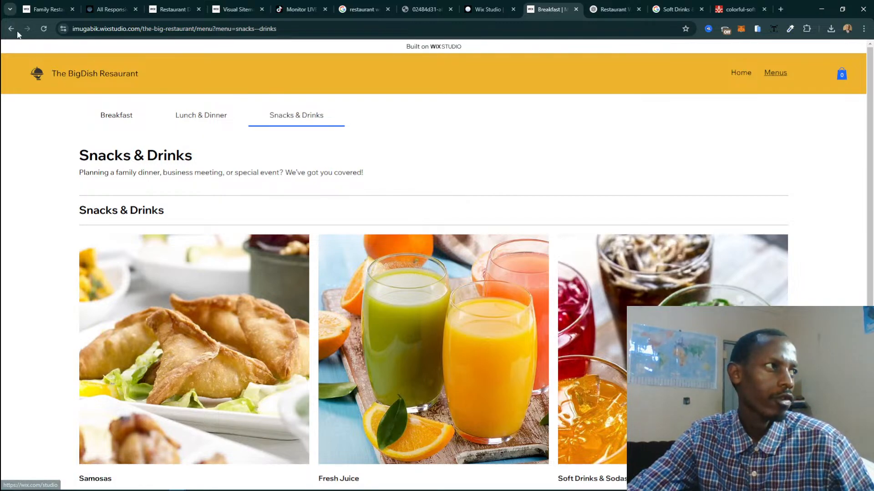
Return to the live home page and follow the Rice & Fried Fish card's Read More link to test it.
{"action": "left_click", "coordinate": [103, 75]}
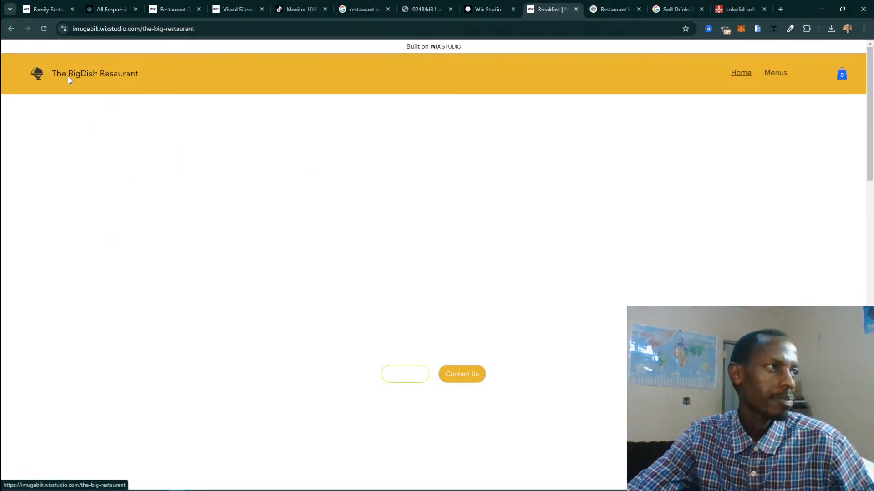
{"action": "scroll", "coordinate": [466, 356], "scroll_direction": "down", "scroll_amount": 10}
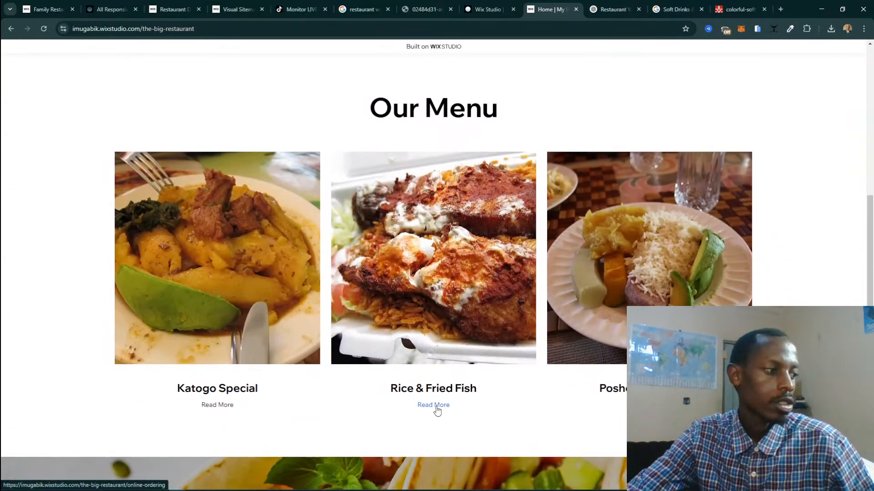
{"action": "scroll", "coordinate": [367, 264], "scroll_direction": "up", "scroll_amount": 1}
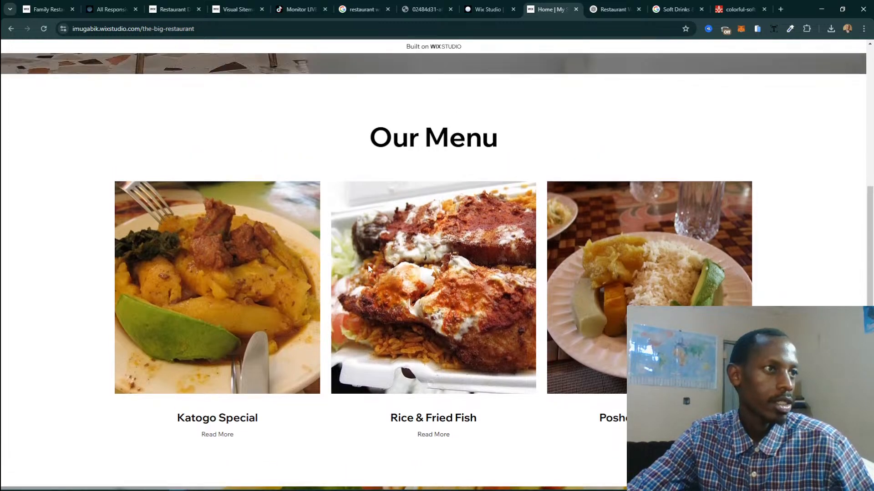
{"action": "scroll", "coordinate": [375, 267], "scroll_direction": "down", "scroll_amount": 2}
{"action": "scroll", "coordinate": [375, 269], "scroll_direction": "down", "scroll_amount": 1}
{"action": "left_click", "coordinate": [442, 360]}
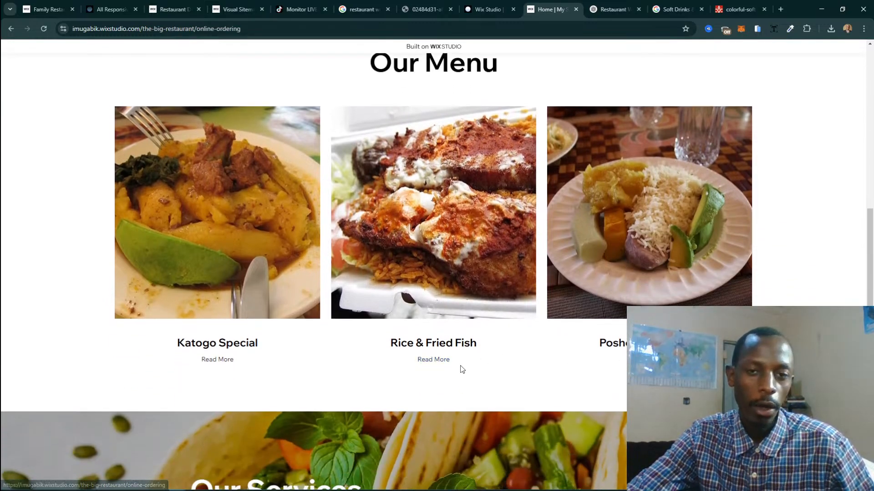
{"action": "left_click", "coordinate": [427, 360]}
Add one Posho & Goat Stew from the Lunch & Dinner section of the online ordering page to the cart.
{"action": "scroll", "coordinate": [218, 296], "scroll_direction": "down", "scroll_amount": 3}
{"action": "scroll", "coordinate": [270, 289], "scroll_direction": "down", "scroll_amount": 2}
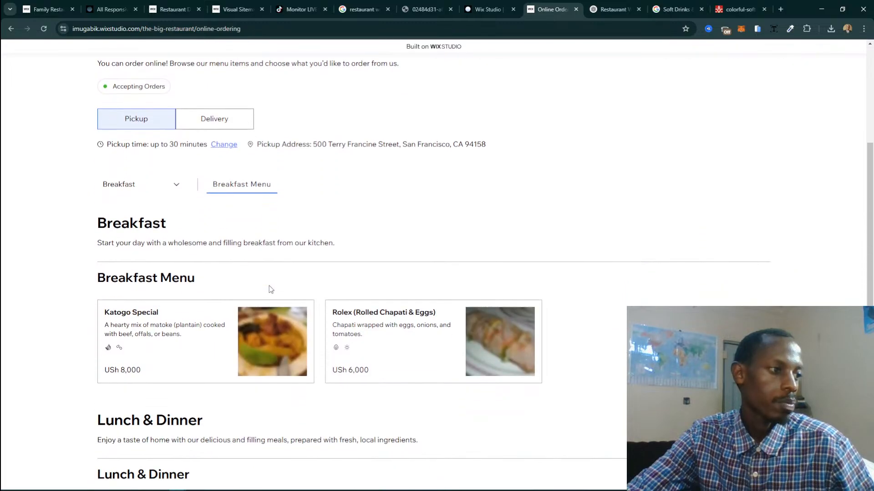
{"action": "scroll", "coordinate": [377, 282], "scroll_direction": "down", "scroll_amount": 4}
{"action": "scroll", "coordinate": [382, 279], "scroll_direction": "up", "scroll_amount": 2}
{"action": "scroll", "coordinate": [382, 279], "scroll_direction": "down", "scroll_amount": 6}
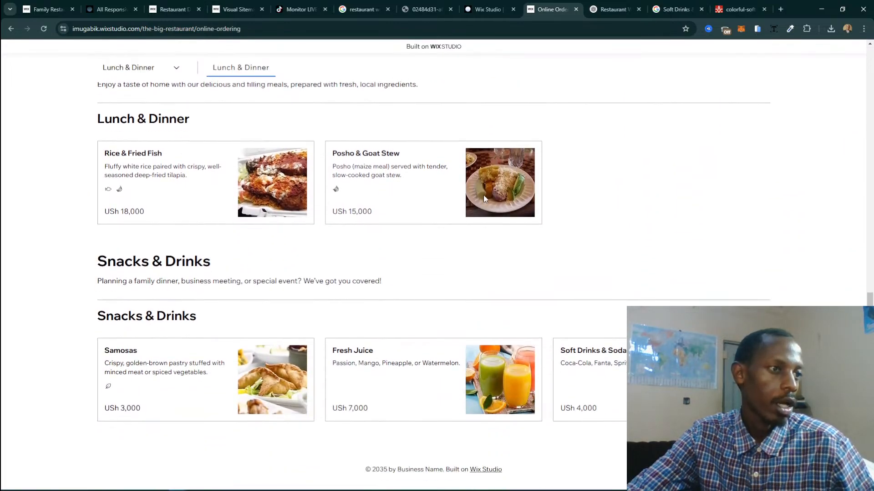
{"action": "left_click", "coordinate": [507, 179]}
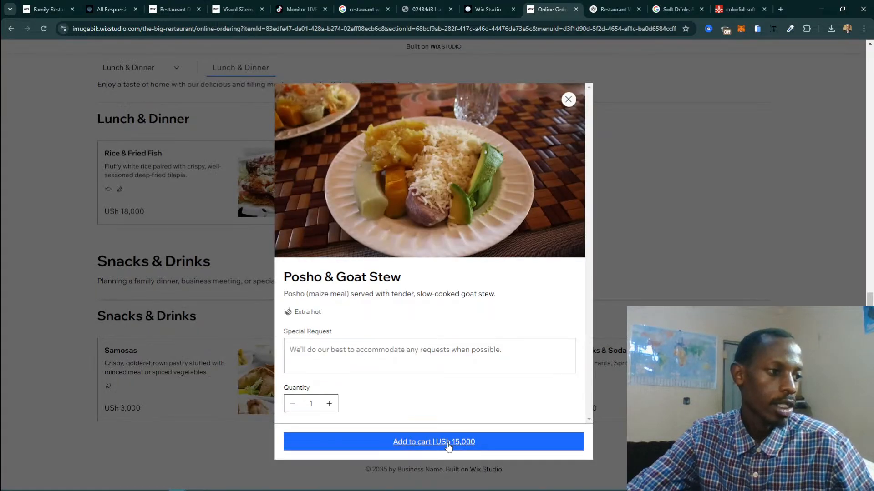
{"action": "left_click", "coordinate": [448, 444]}
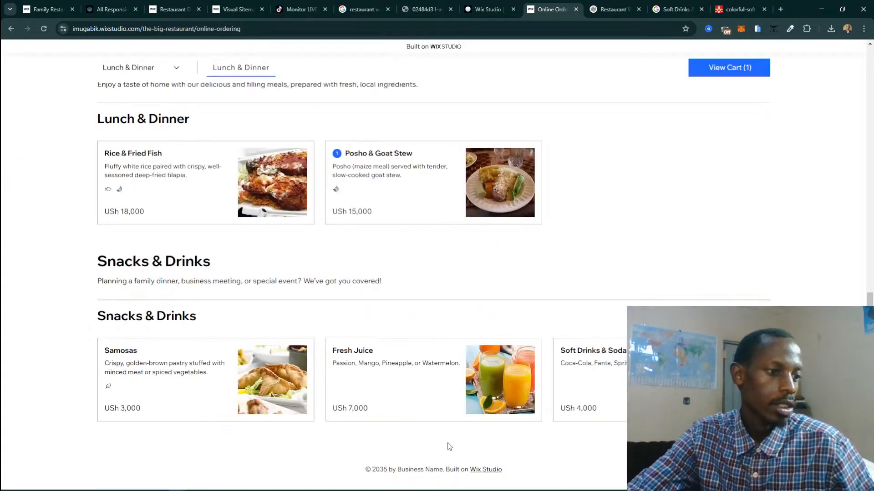
{"action": "left_click", "coordinate": [381, 203]}
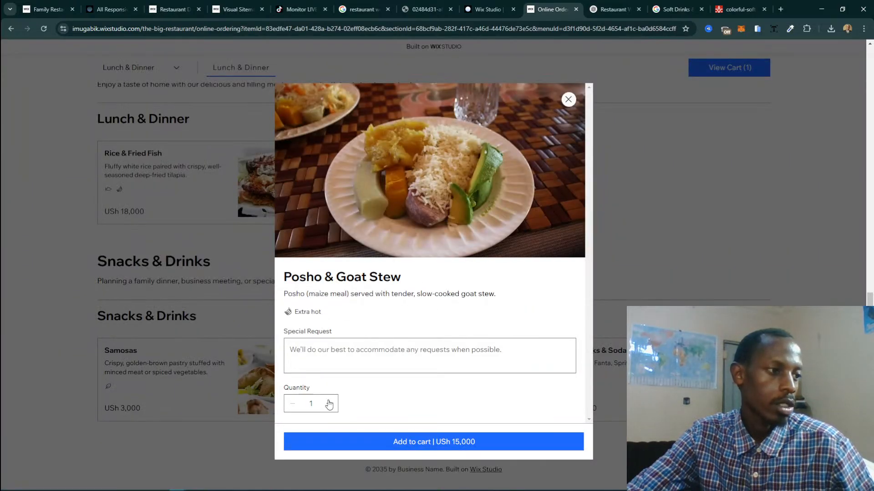
{"action": "left_click", "coordinate": [636, 292]}
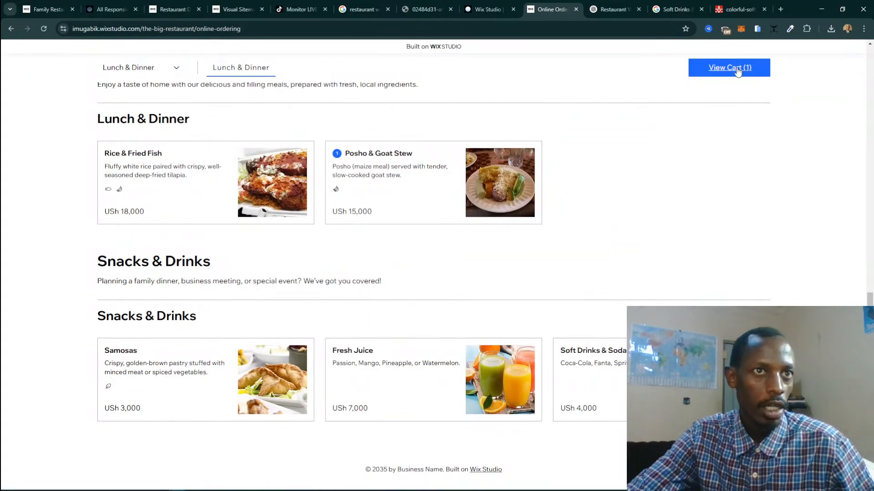
Try to check out the Posho & Goat Stew order from the cart, and close the cart.
{"action": "scroll", "coordinate": [733, 68], "scroll_direction": "up", "scroll_amount": 5}
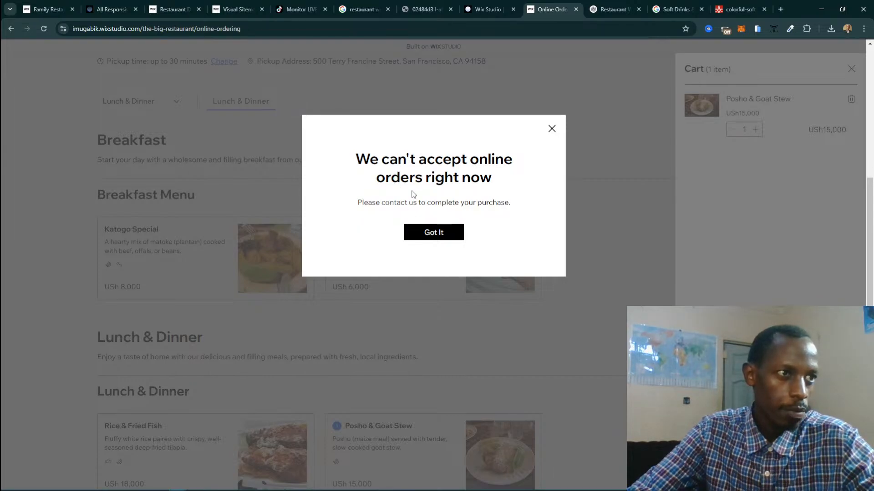
{"action": "left_click", "coordinate": [439, 239]}
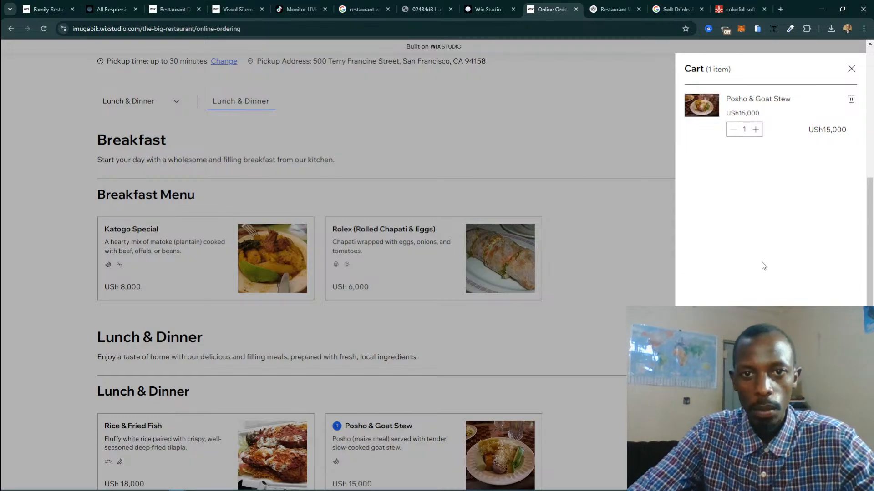
{"action": "left_click", "coordinate": [850, 71]}
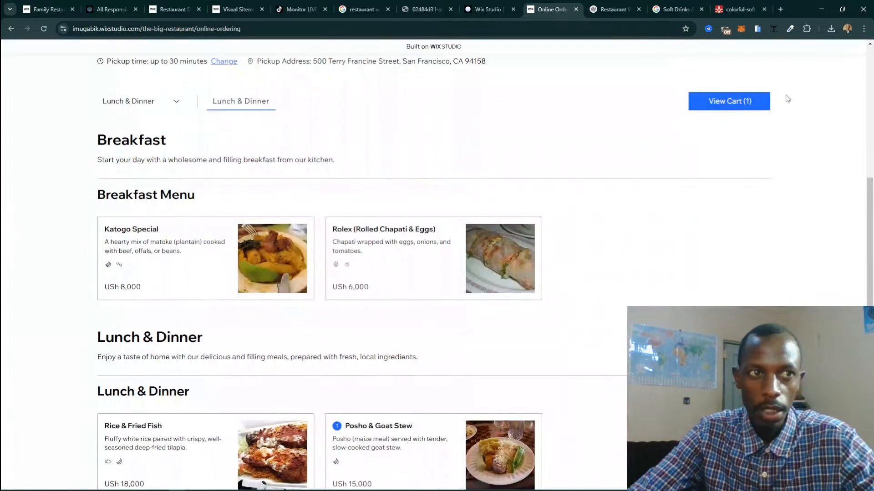
Go back to the live site's home page and highlight its web address.
{"action": "scroll", "coordinate": [652, 119], "scroll_direction": "up", "scroll_amount": 7}
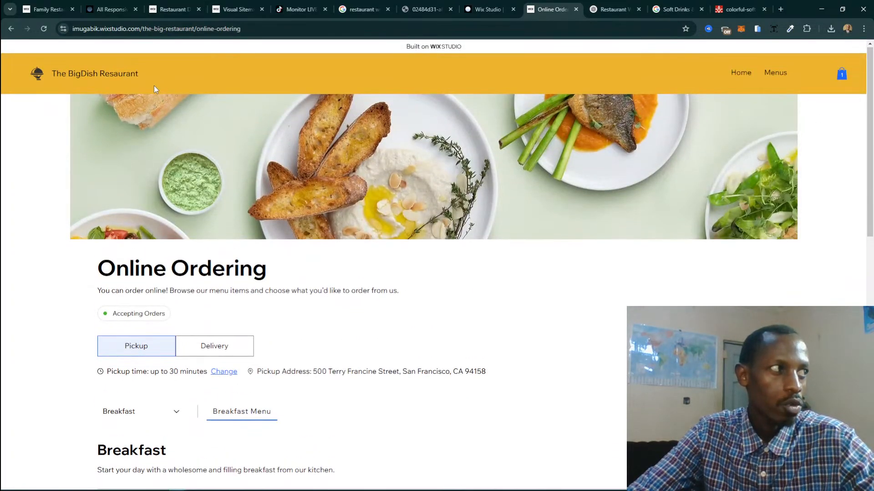
{"action": "left_click", "coordinate": [131, 74]}
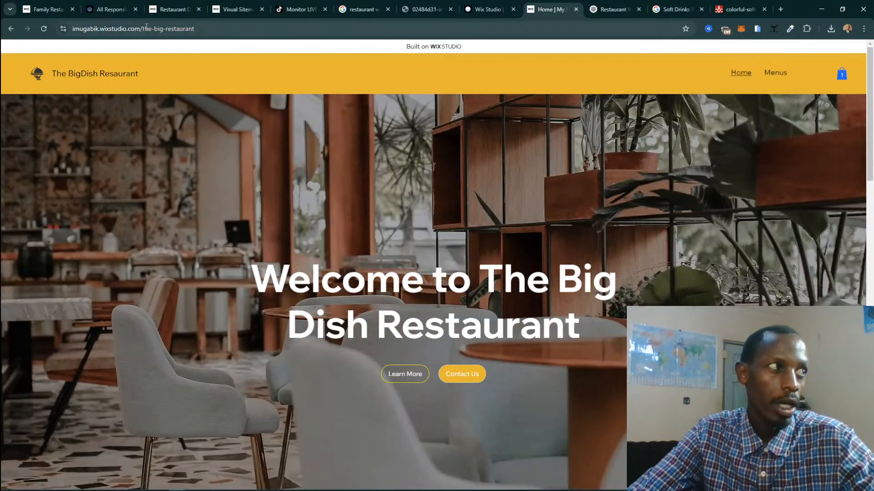
{"action": "left_click", "coordinate": [147, 28]}
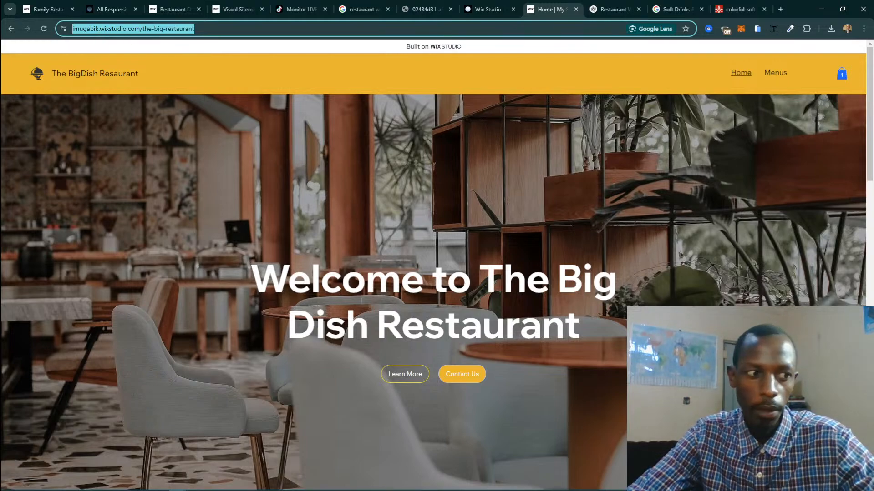
{"action": "left_click", "coordinate": [562, 196]}
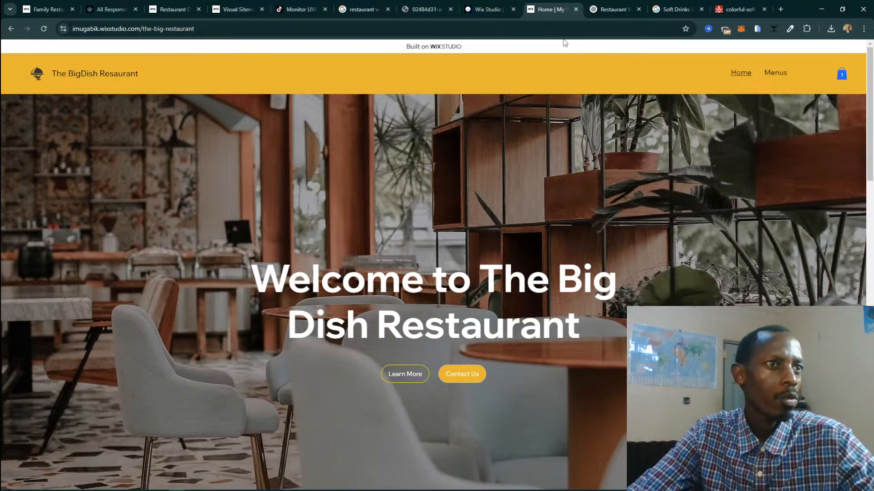
Switch back to the Wix Studio editor and dismiss the publish confirmation.
{"action": "left_click", "coordinate": [488, 9]}
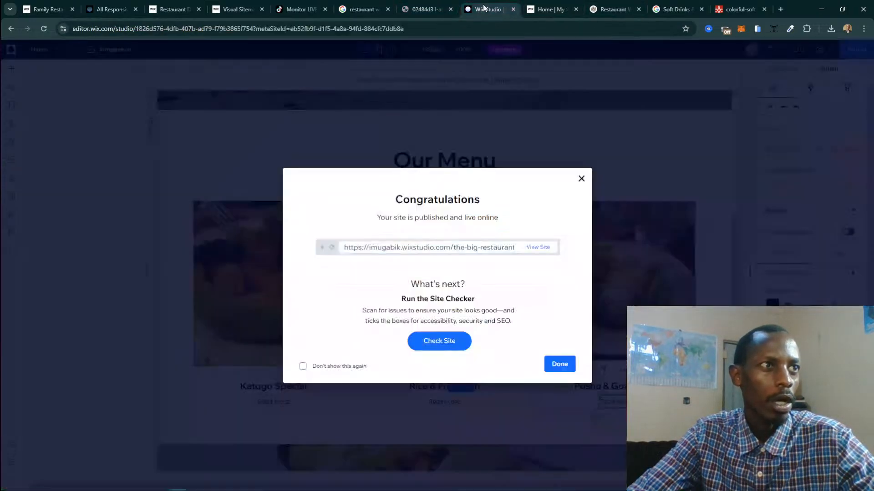
{"action": "left_click", "coordinate": [560, 364]}
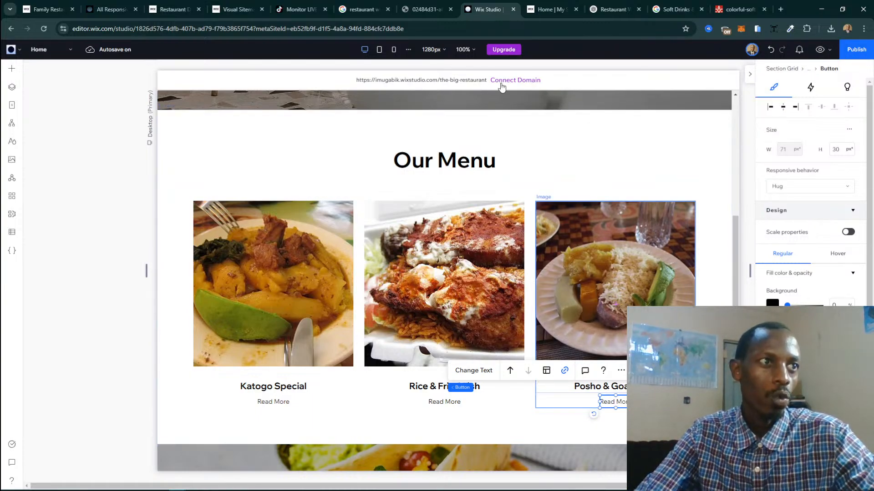
Open the Wix Studio premium plan comparison for the site and return to the editor.
{"action": "mouse_move", "coordinate": [502, 57]}
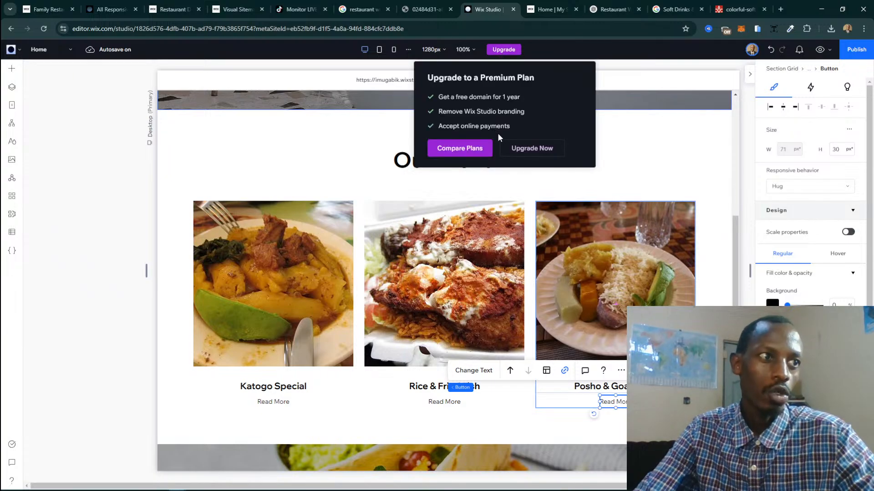
{"action": "left_click", "coordinate": [467, 147]}
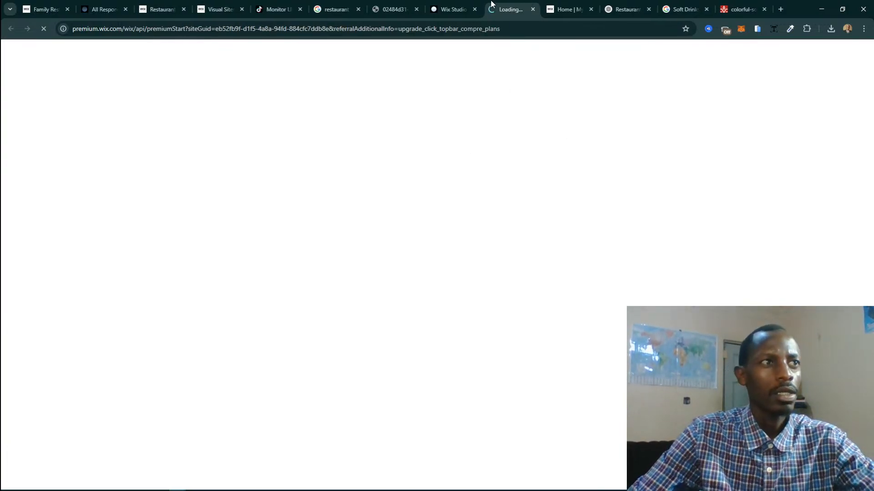
{"action": "left_click", "coordinate": [454, 2]}
{"action": "left_click", "coordinate": [503, 2]}
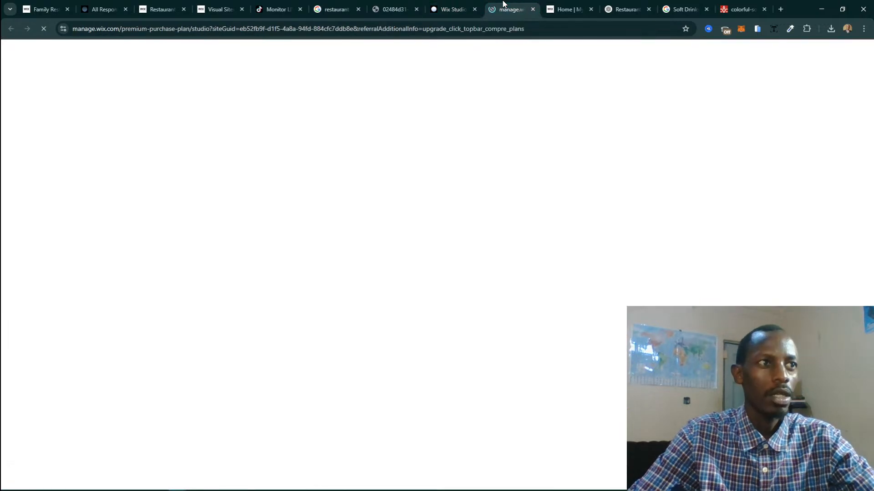
{"action": "left_click", "coordinate": [463, 3]}
{"action": "left_click", "coordinate": [530, 149]}
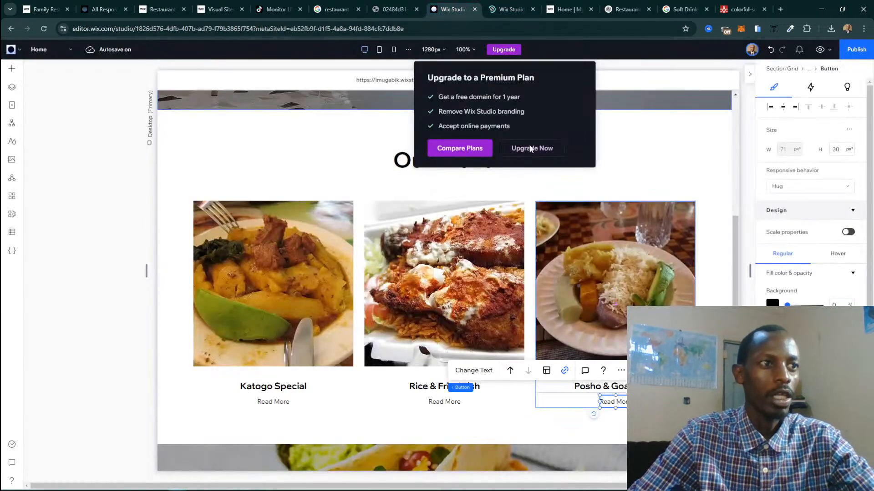
{"action": "left_click", "coordinate": [507, 3]}
{"action": "left_click", "coordinate": [454, 9]}
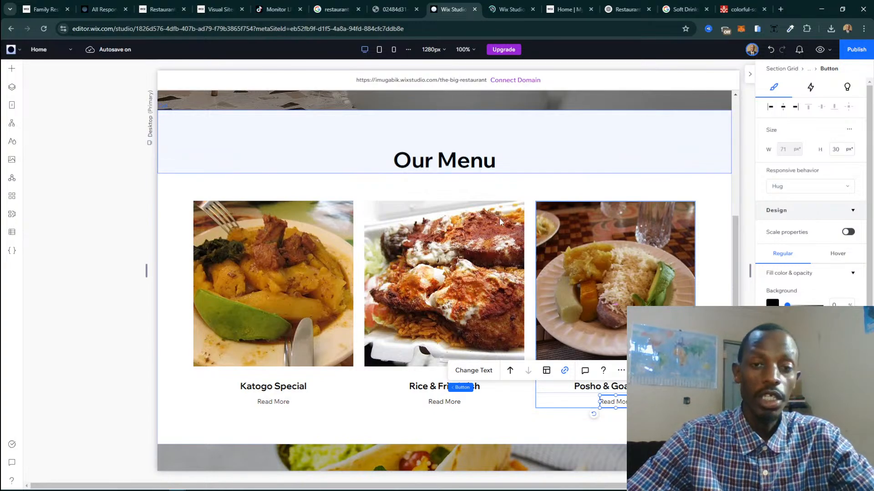
Review the home page in the editor from the Our Menu section down to the footer and back up to the header.
{"action": "scroll", "coordinate": [499, 222], "scroll_direction": "down", "scroll_amount": 3}
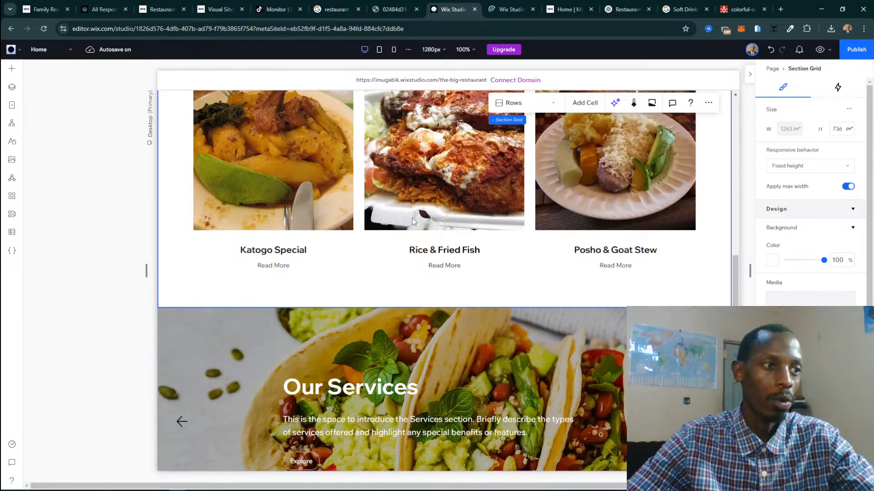
{"action": "scroll", "coordinate": [541, 210], "scroll_direction": "down", "scroll_amount": 4}
{"action": "scroll", "coordinate": [542, 203], "scroll_direction": "down", "scroll_amount": 3}
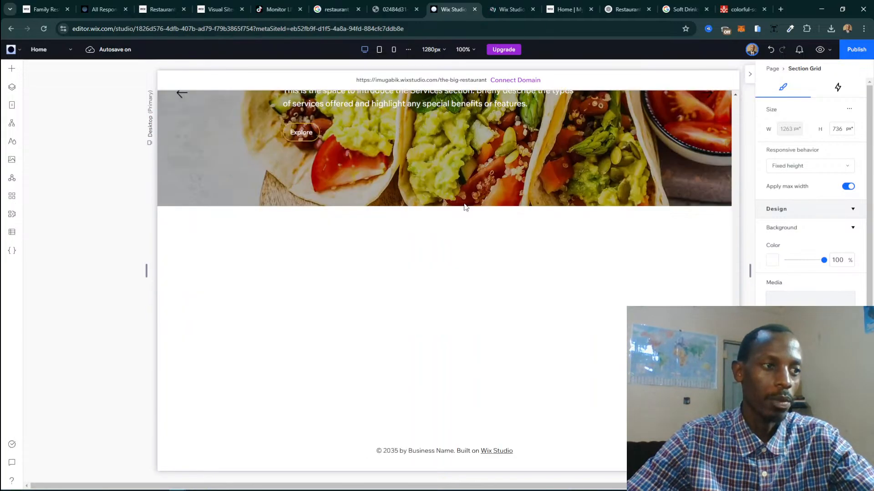
{"action": "scroll", "coordinate": [465, 207], "scroll_direction": "up", "scroll_amount": 7}
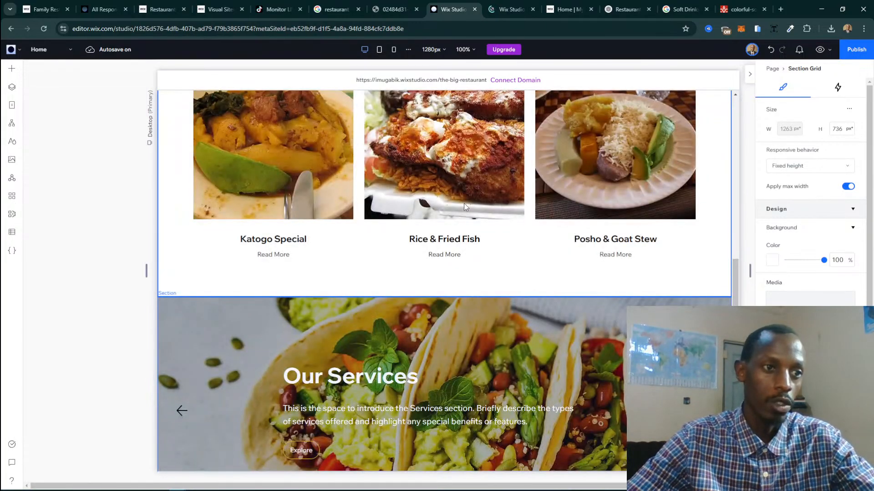
{"action": "scroll", "coordinate": [465, 207], "scroll_direction": "up", "scroll_amount": 4}
{"action": "scroll", "coordinate": [464, 207], "scroll_direction": "up", "scroll_amount": 4}
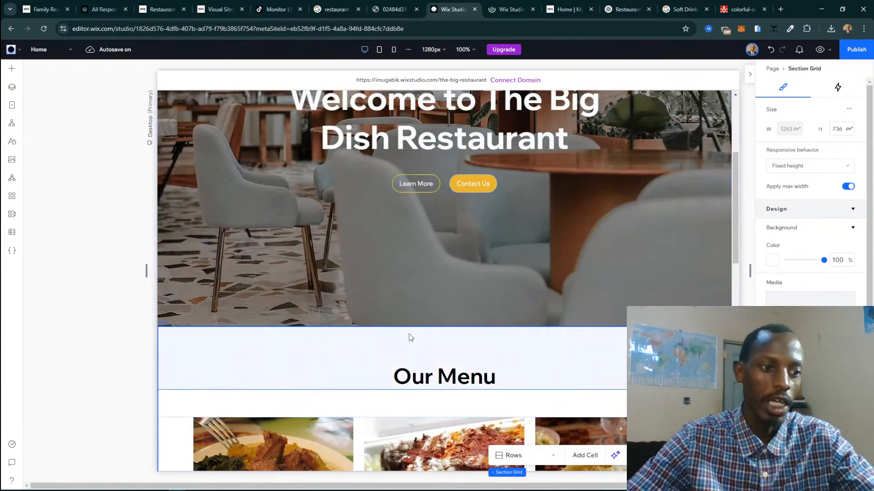
{"action": "mouse_move", "coordinate": [408, 315]}
{"action": "scroll", "coordinate": [407, 314], "scroll_direction": "up", "scroll_amount": 4}
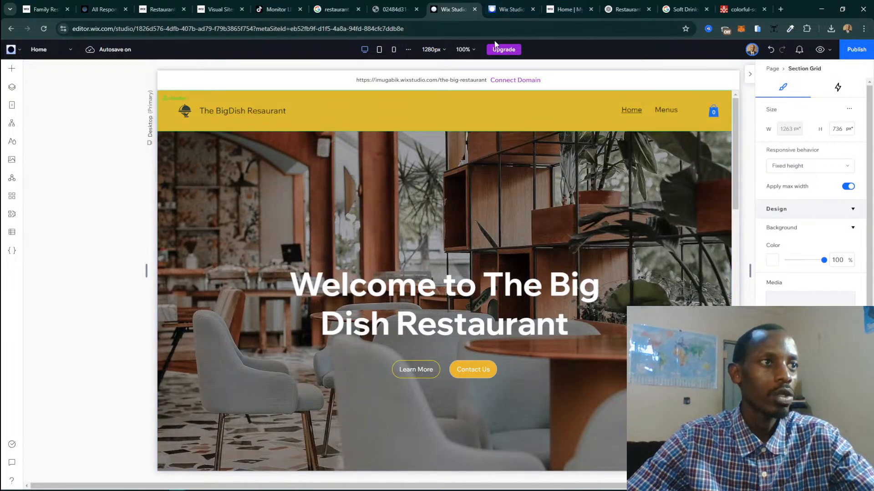
View the Standard plan's monthly and yearly billing, highlight the yearly checkout total, and return to the plan list without purchasing.
{"action": "left_click", "coordinate": [505, 9]}
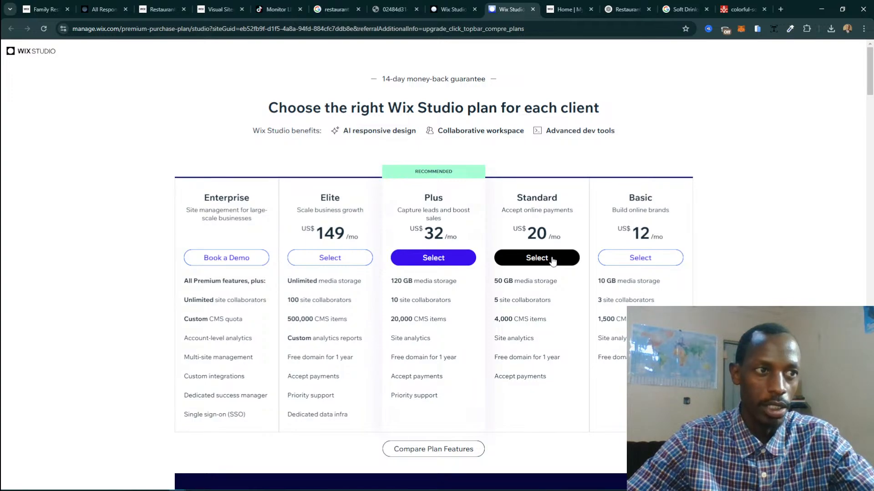
{"action": "left_click", "coordinate": [537, 258]}
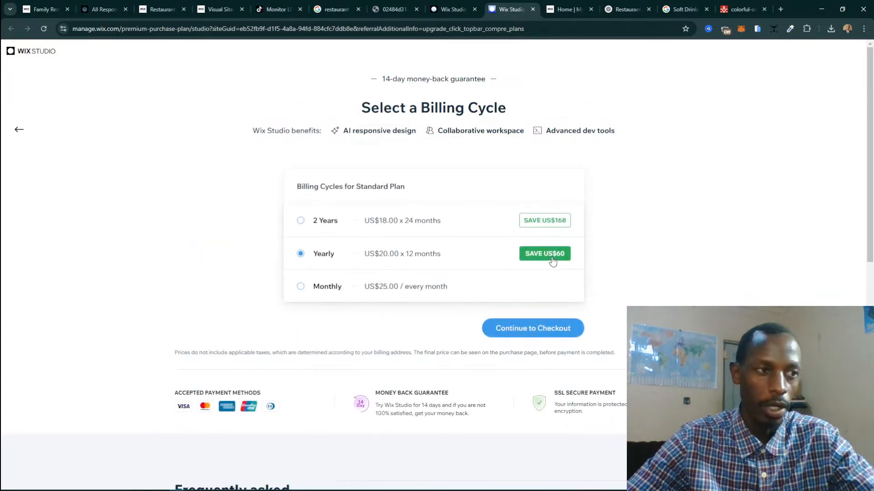
{"action": "left_click", "coordinate": [319, 291]}
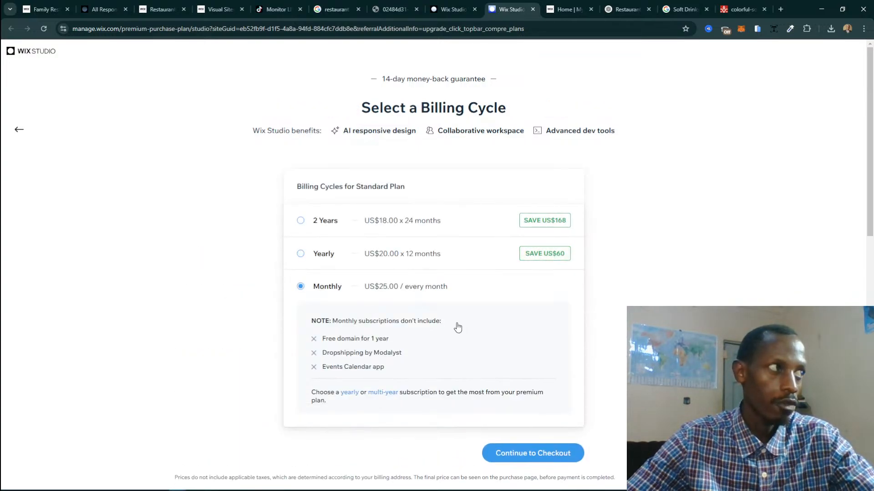
{"action": "scroll", "coordinate": [467, 322], "scroll_direction": "down", "scroll_amount": 1}
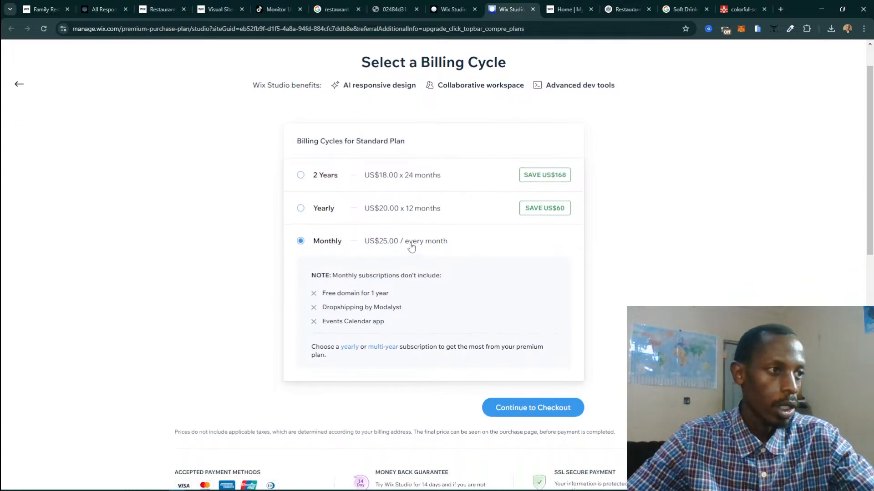
{"action": "left_click", "coordinate": [384, 210]}
{"action": "left_click", "coordinate": [563, 286]}
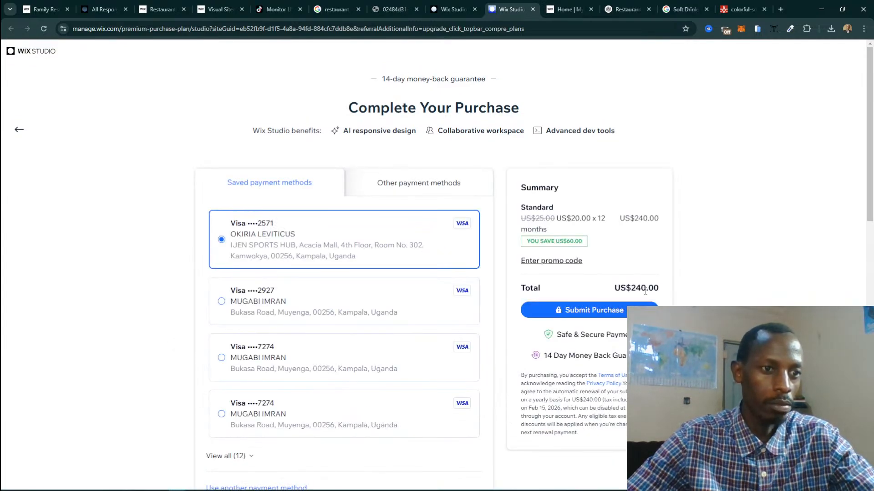
{"action": "left_click_drag", "start_coordinate": [628, 288], "coordinate": [648, 288]}
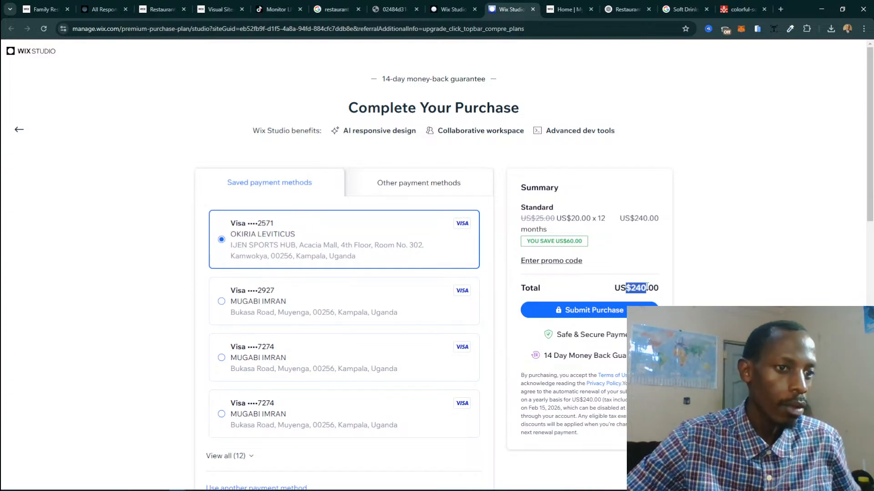
{"action": "left_click", "coordinate": [19, 130]}
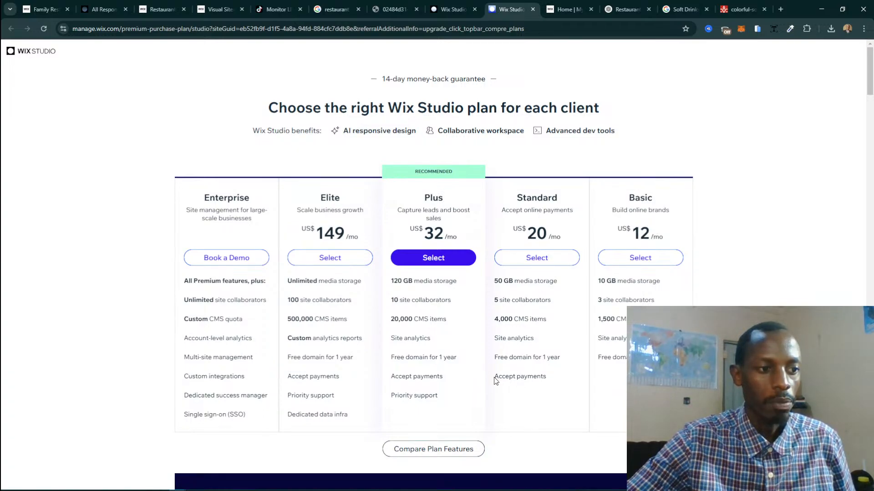
Highlight the Standard plan's payment feature, then view the Basic plan's monthly billing and yearly checkout summary, and return to the plan list.
{"action": "left_click_drag", "start_coordinate": [494, 380], "coordinate": [579, 380]}
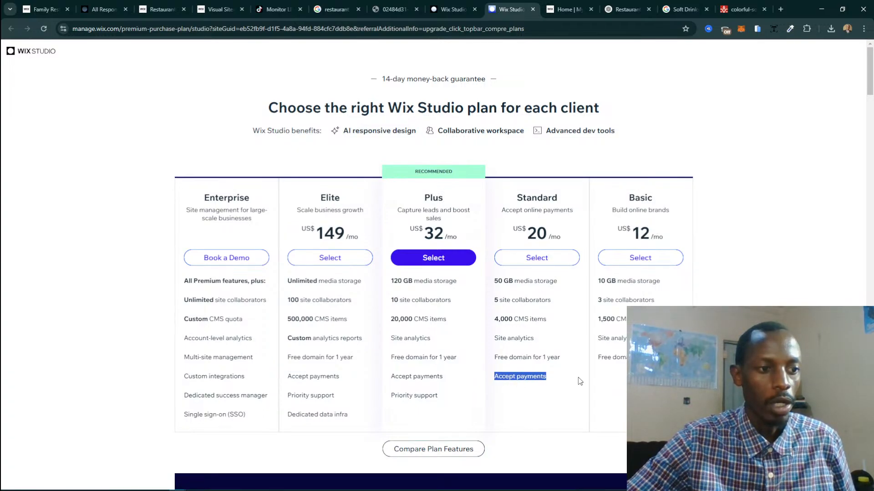
{"action": "left_click", "coordinate": [635, 234]}
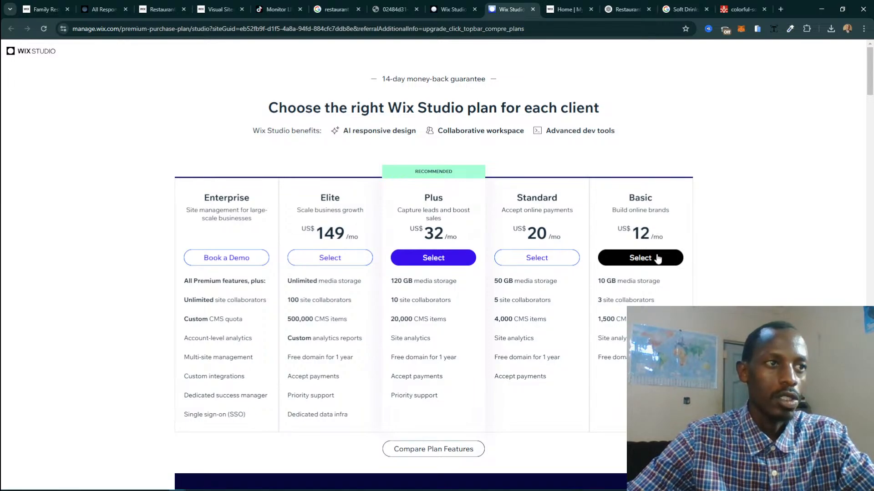
{"action": "left_click", "coordinate": [658, 259]}
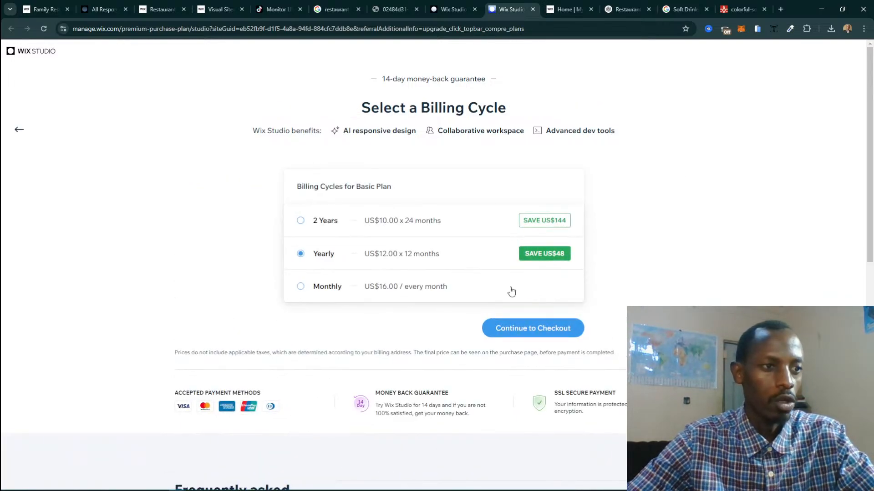
{"action": "left_click", "coordinate": [396, 290]}
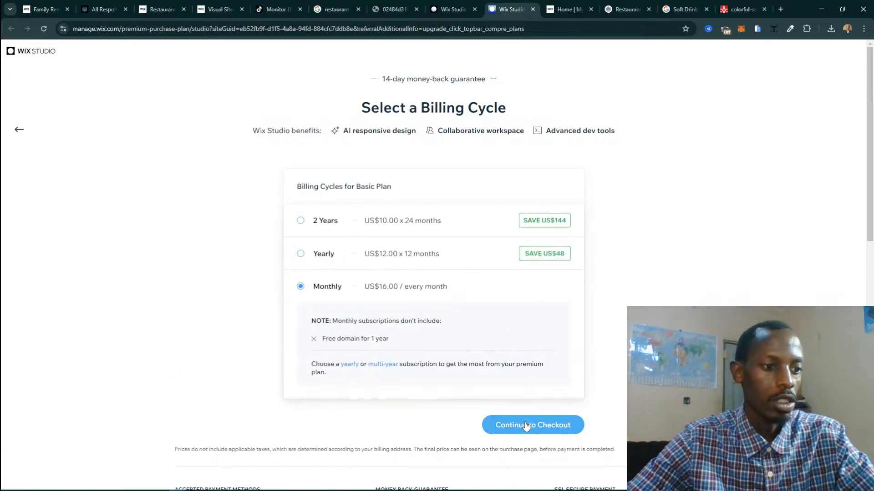
{"action": "left_click", "coordinate": [405, 263]}
{"action": "left_click", "coordinate": [534, 329]}
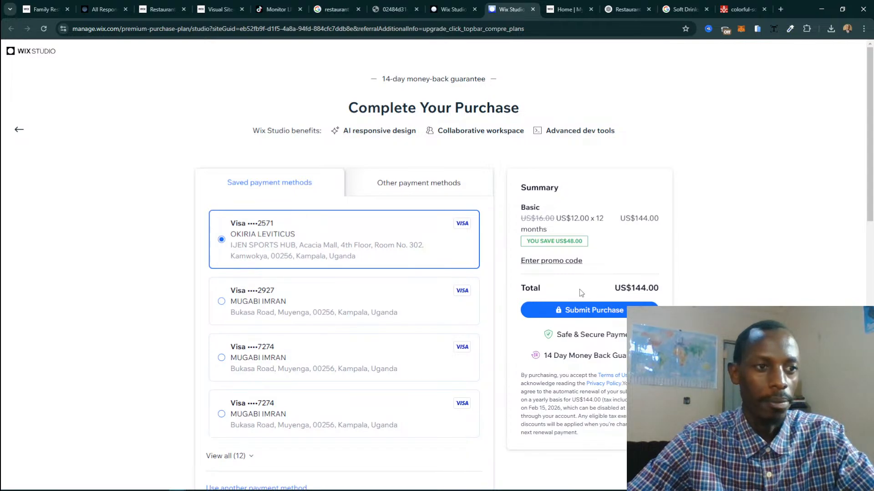
{"action": "left_click", "coordinate": [19, 130]}
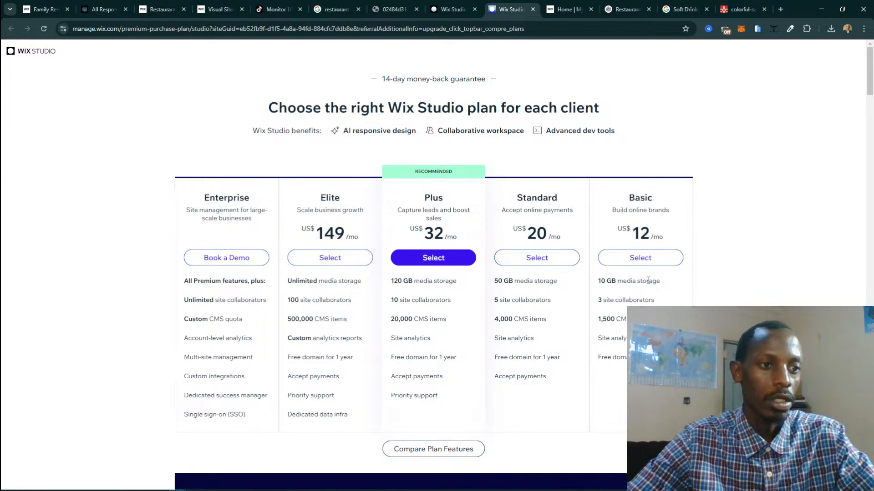
Return to the Wix Studio editor, review the Our Menu section, and open the site's dashboard.
{"action": "left_click", "coordinate": [451, 4]}
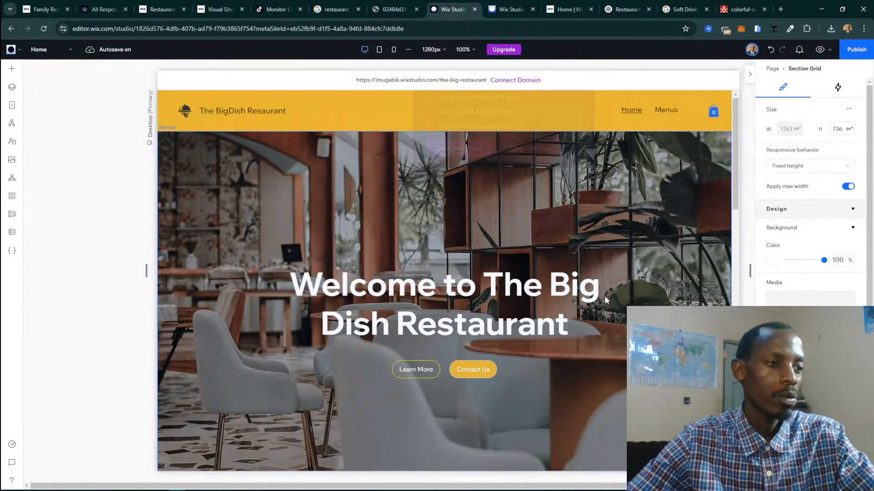
{"action": "scroll", "coordinate": [605, 295], "scroll_direction": "down", "scroll_amount": 5}
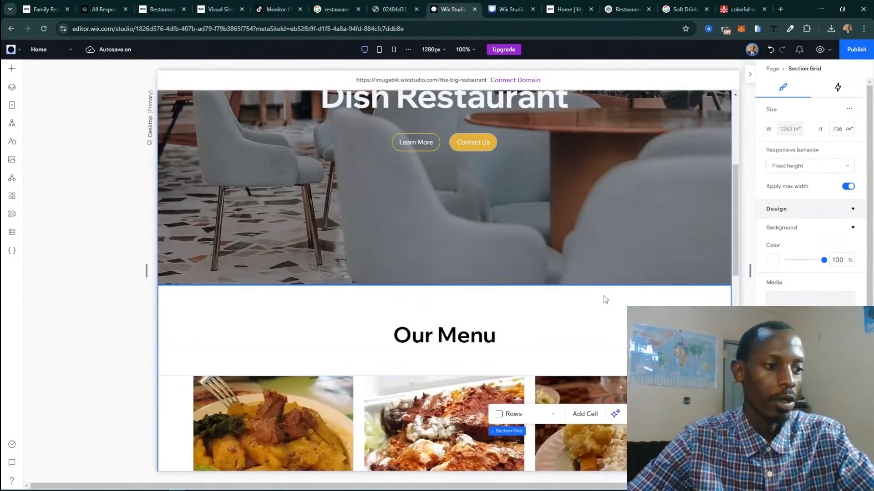
{"action": "scroll", "coordinate": [605, 299], "scroll_direction": "down", "scroll_amount": 4}
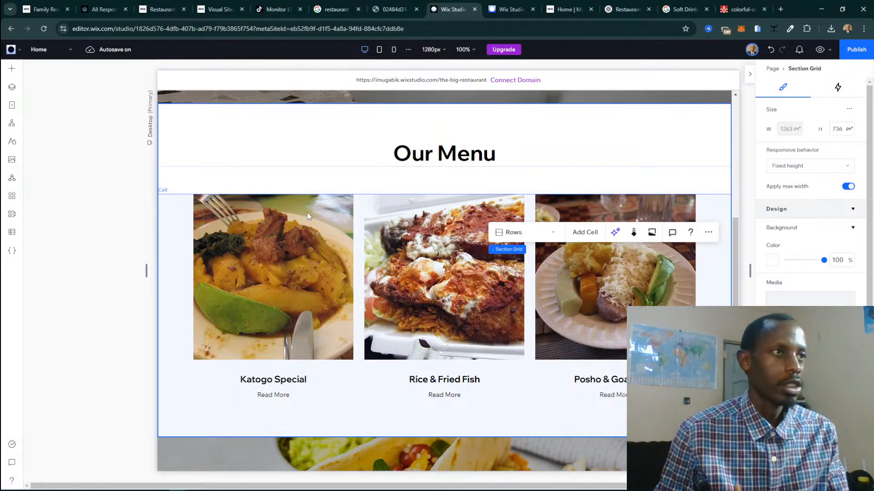
{"action": "left_click", "coordinate": [10, 60]}
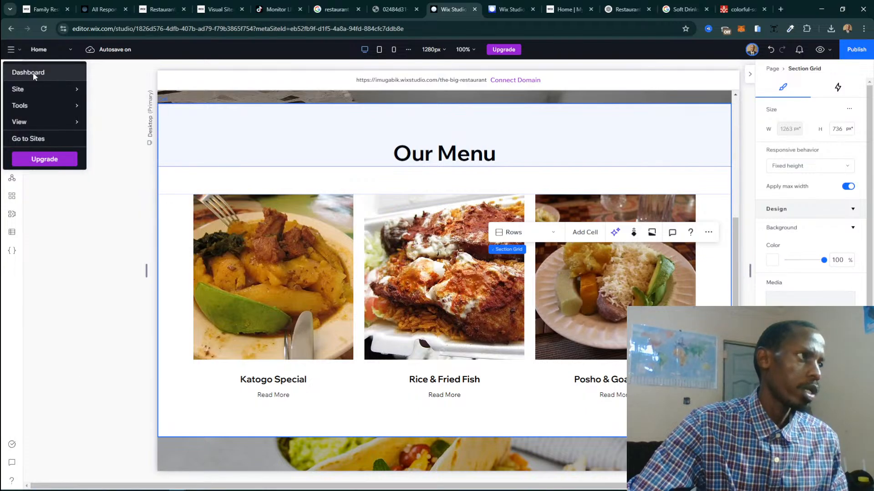
{"action": "left_click", "coordinate": [33, 73]}
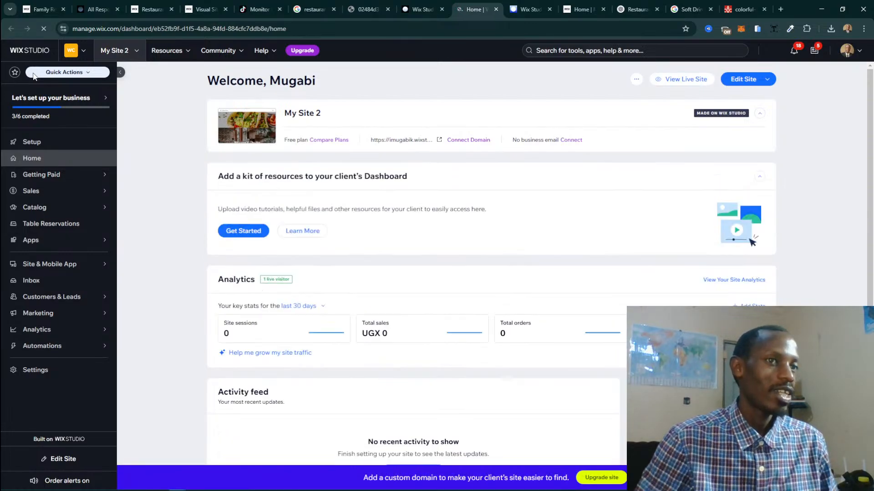
Rename the site as The Big Restaurant from the dashboard and save the new name.
{"action": "left_click", "coordinate": [635, 80]}
{"action": "left_click", "coordinate": [624, 101]}
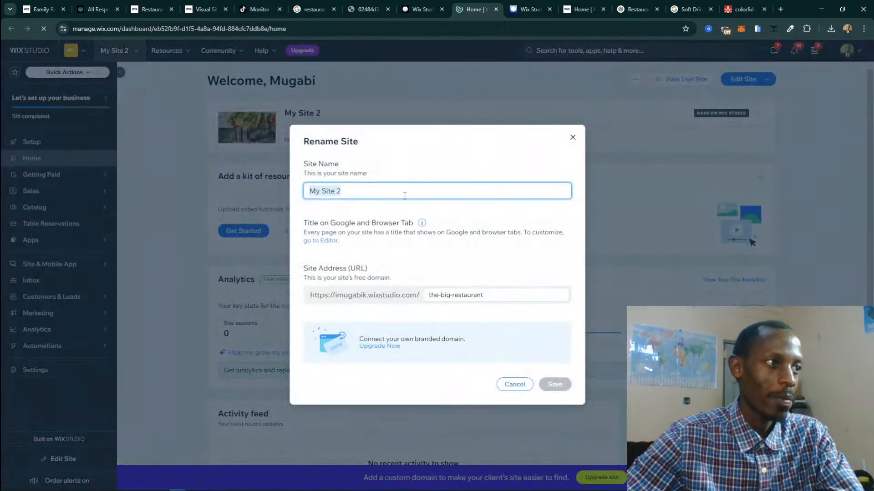
{"action": "type", "text": "The Big Restaurant"}
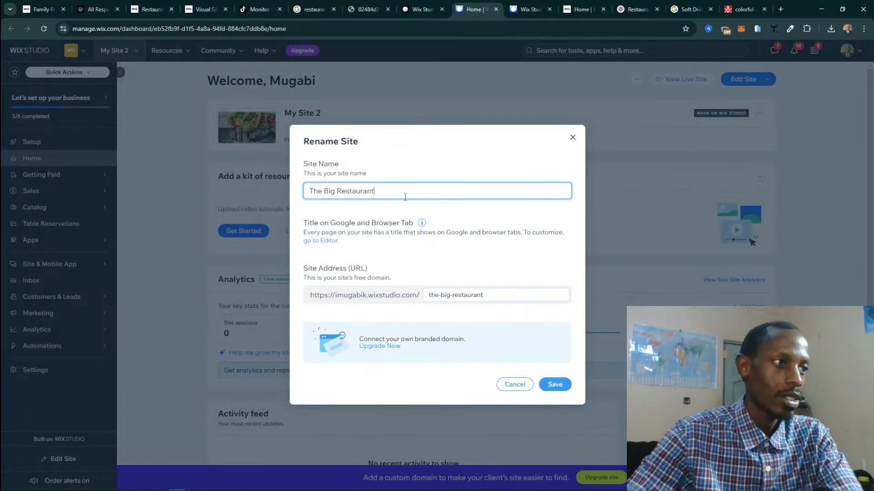
{"action": "left_click", "coordinate": [555, 384]}
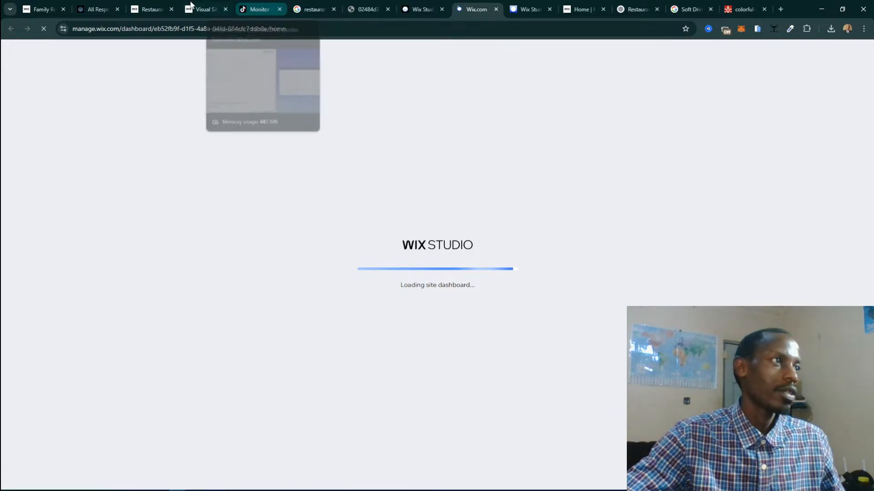
Check the TikTok LIVE monitor and the Streamlabs Desktop stream, returning to the site's dashboard.
{"action": "left_click", "coordinate": [242, 4]}
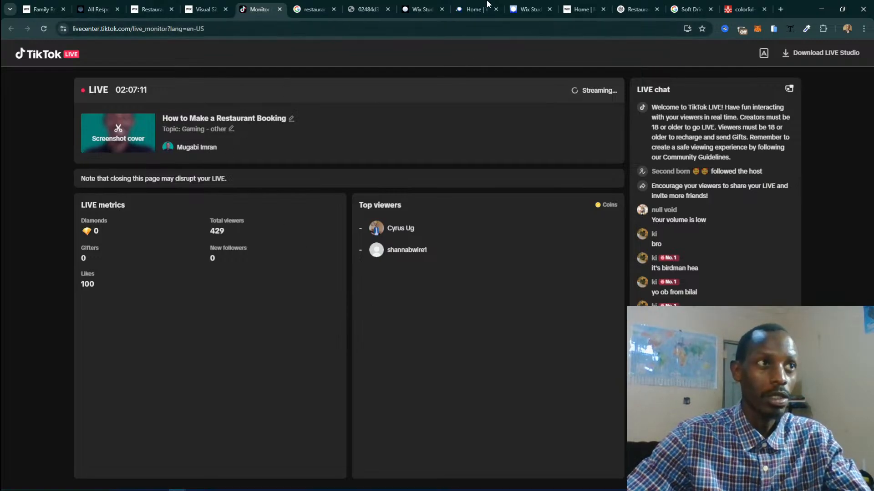
{"action": "left_click", "coordinate": [514, 6]}
{"action": "left_click", "coordinate": [476, 5]}
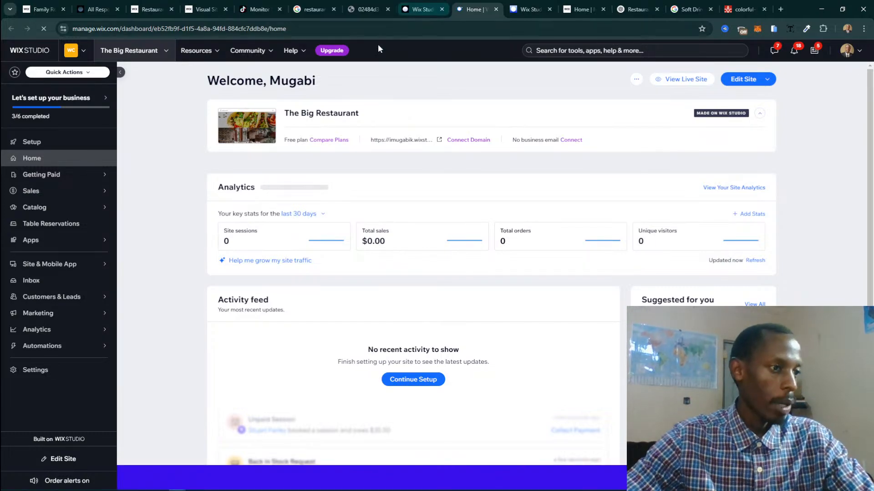
{"action": "left_click", "coordinate": [126, 485]}
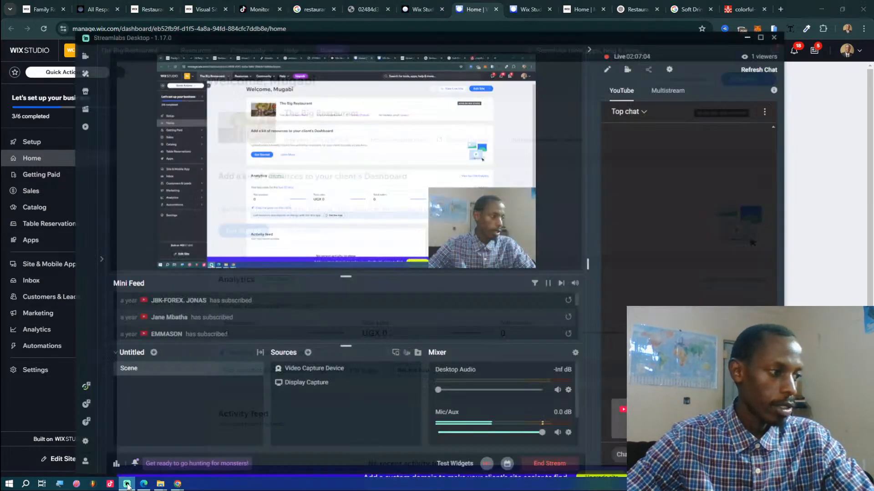
{"action": "left_click", "coordinate": [127, 484]}
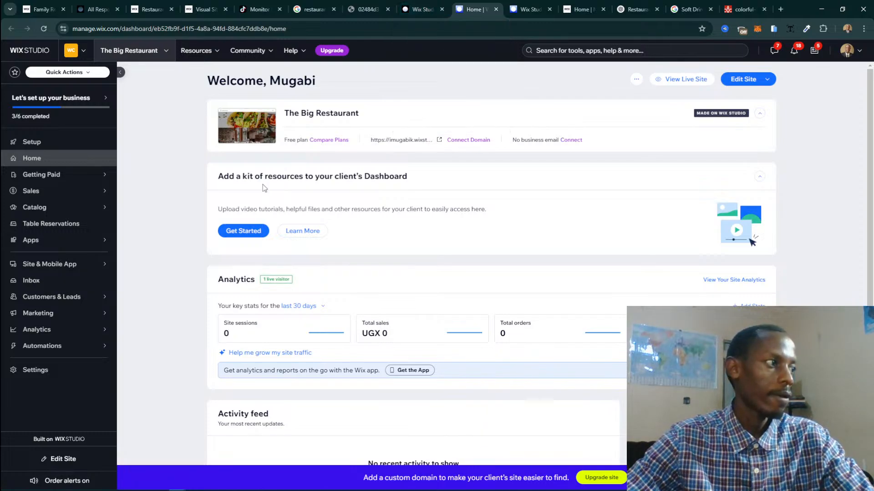
Look at the Restaurant Menus entry in the dashboard's catalog options, and switch to the TikTok LIVE monitor.
{"action": "mouse_move", "coordinate": [109, 208]}
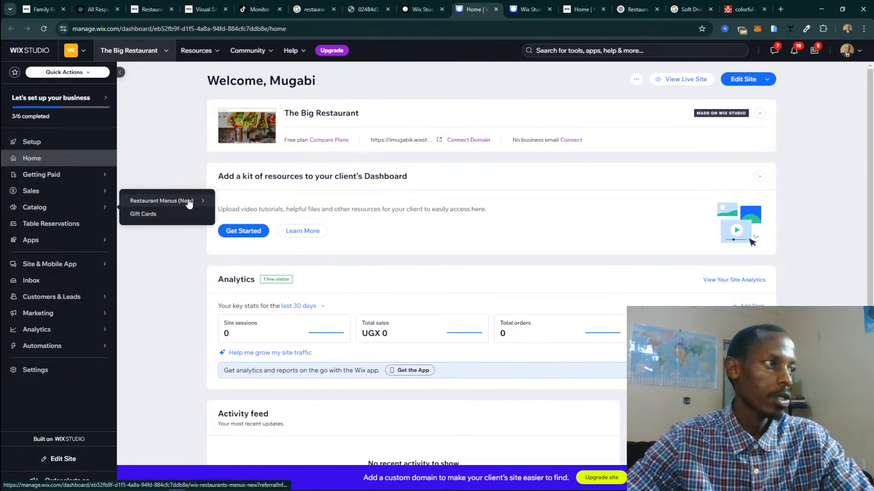
{"action": "mouse_move", "coordinate": [179, 201]}
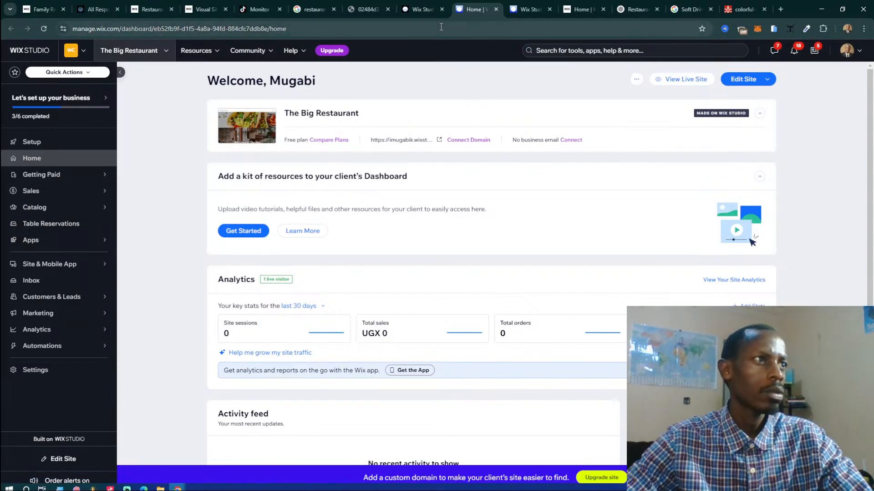
{"action": "left_click", "coordinate": [267, 4]}
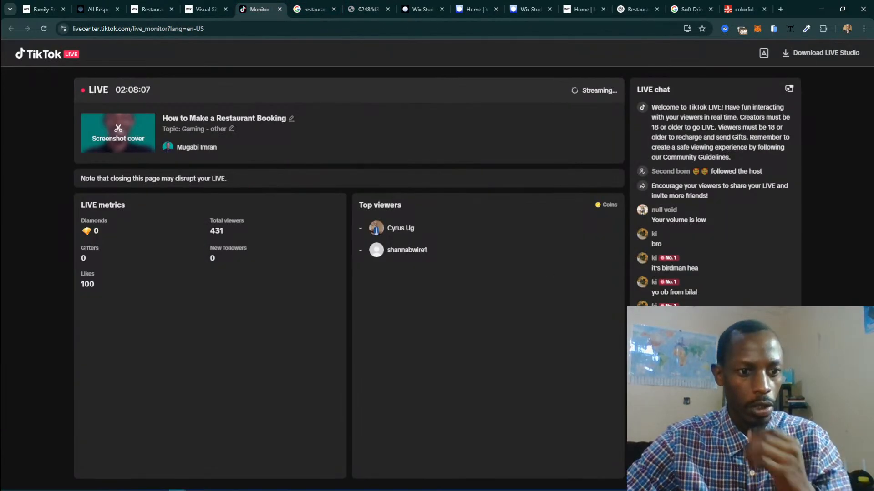